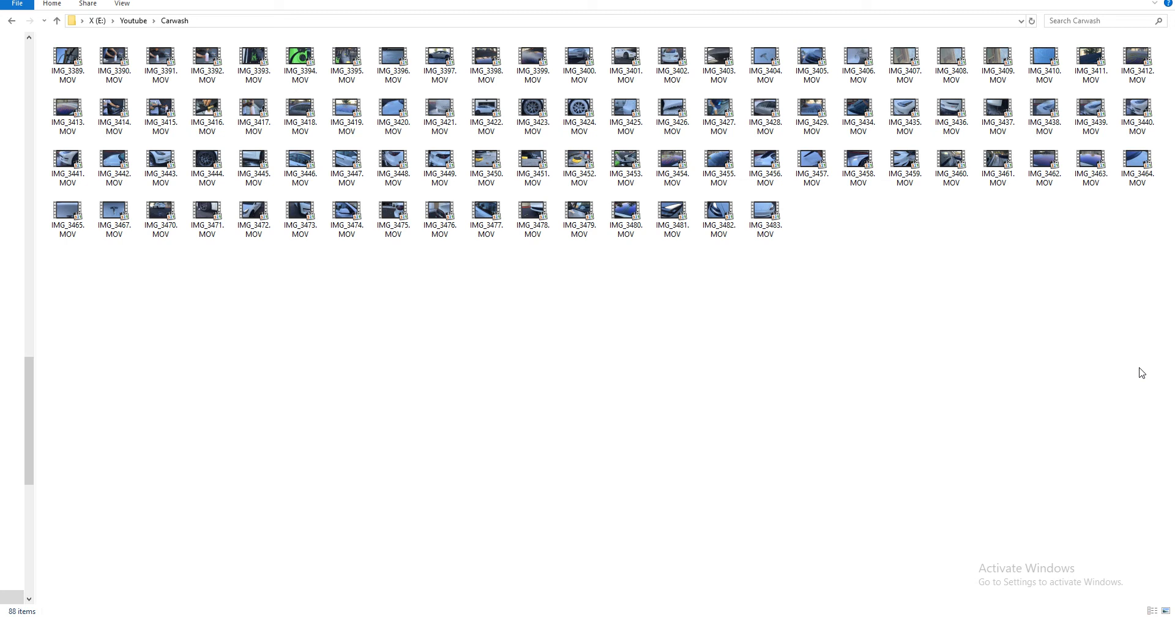
- Select all the MOV clips in the Carwash folder
left_click_drag(1140, 367, 33, 54)
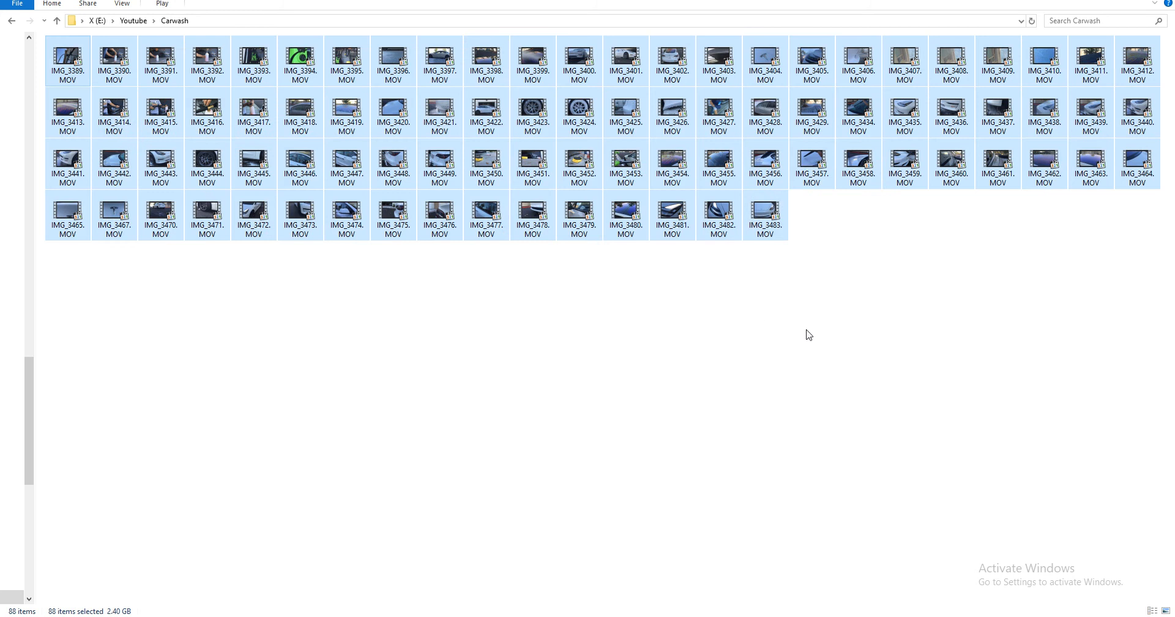
left_click(1154, 340)
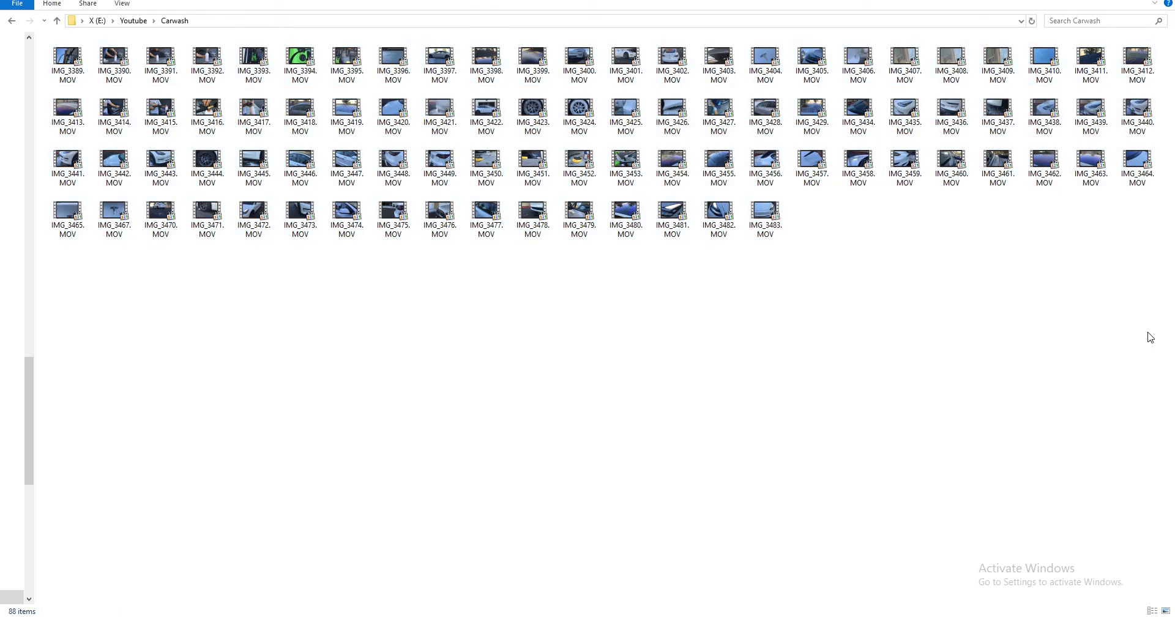
left_click_drag(1154, 336, 46, 37)
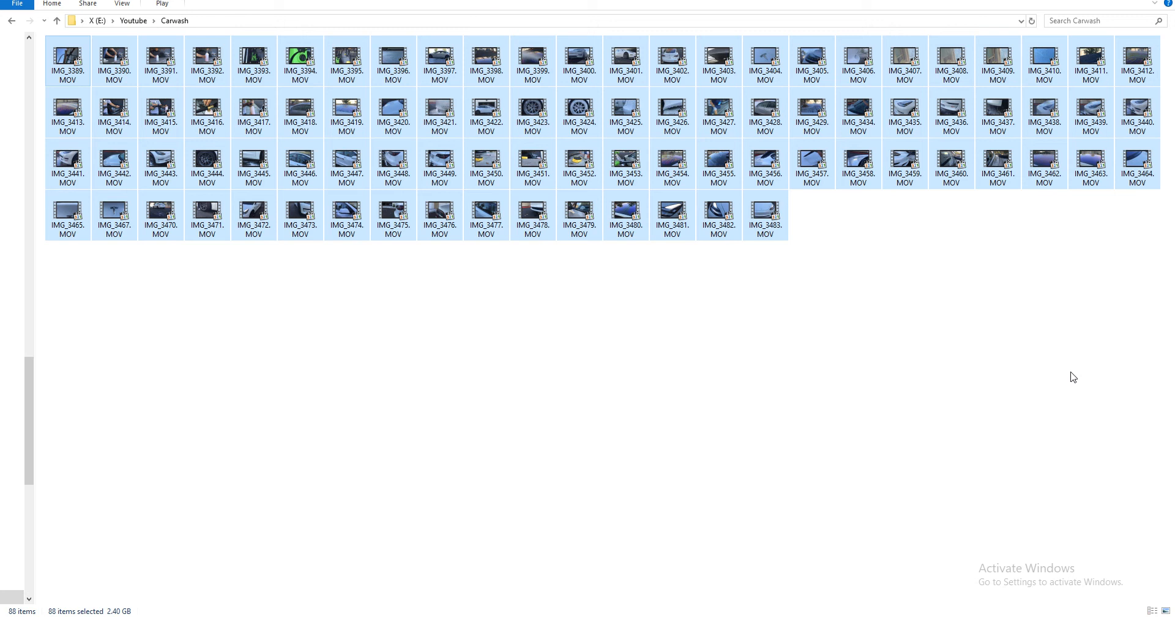
left_click(1143, 375)
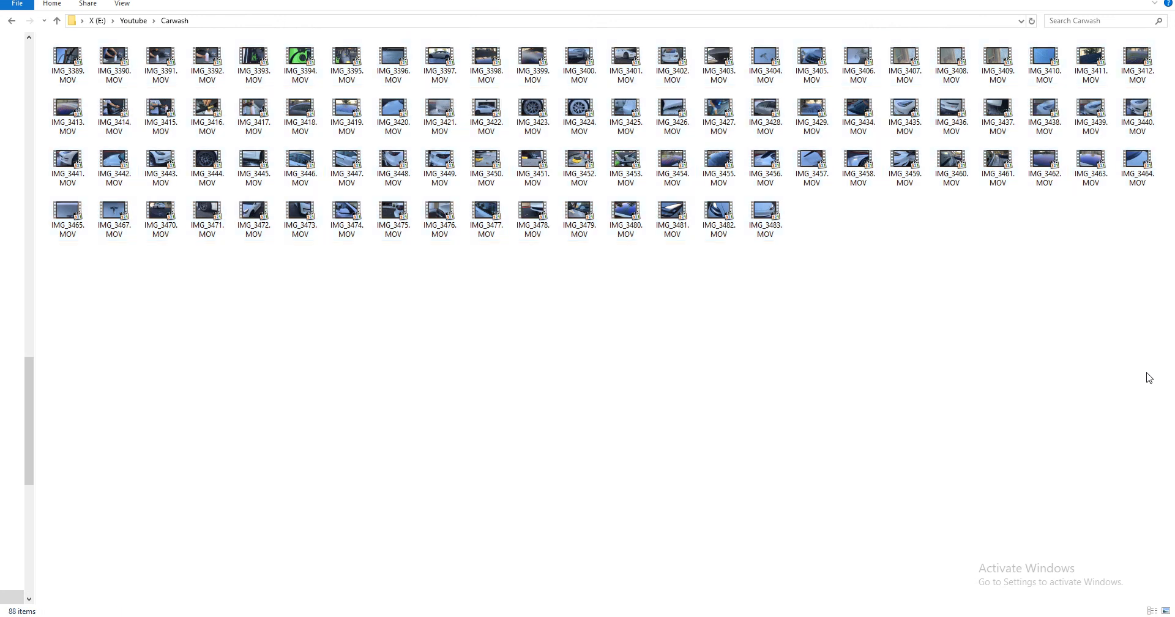
left_click_drag(1148, 369, 40, 35)
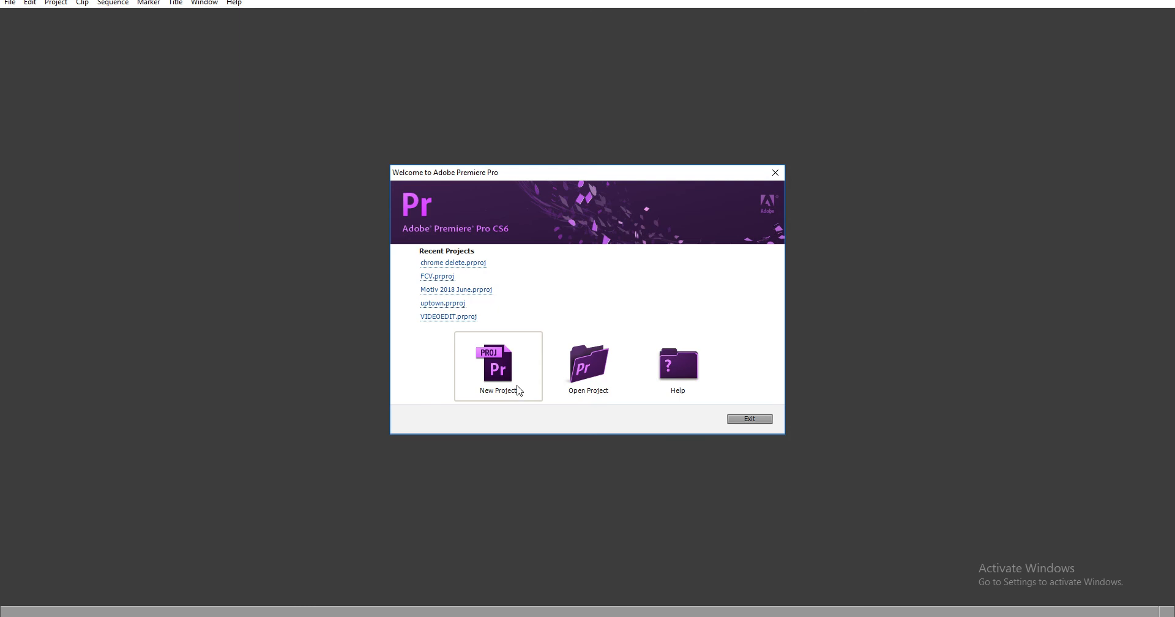
- Create a new project named Carwash with a DVCPROHD 1080p24 sequence
left_click(519, 388)
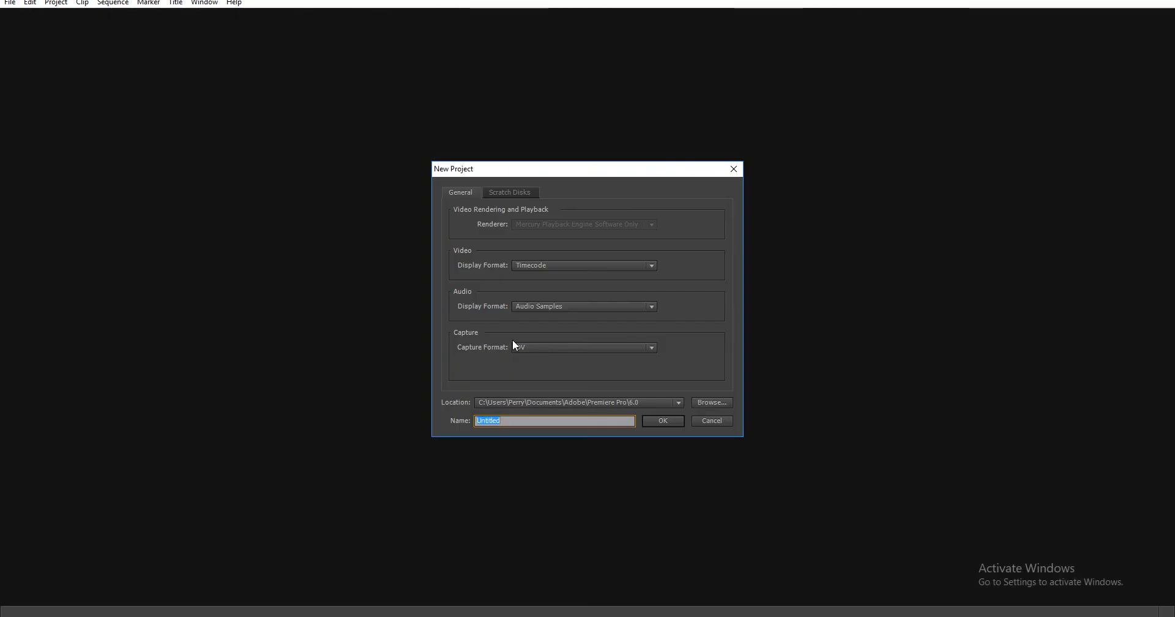
type("Carwash")
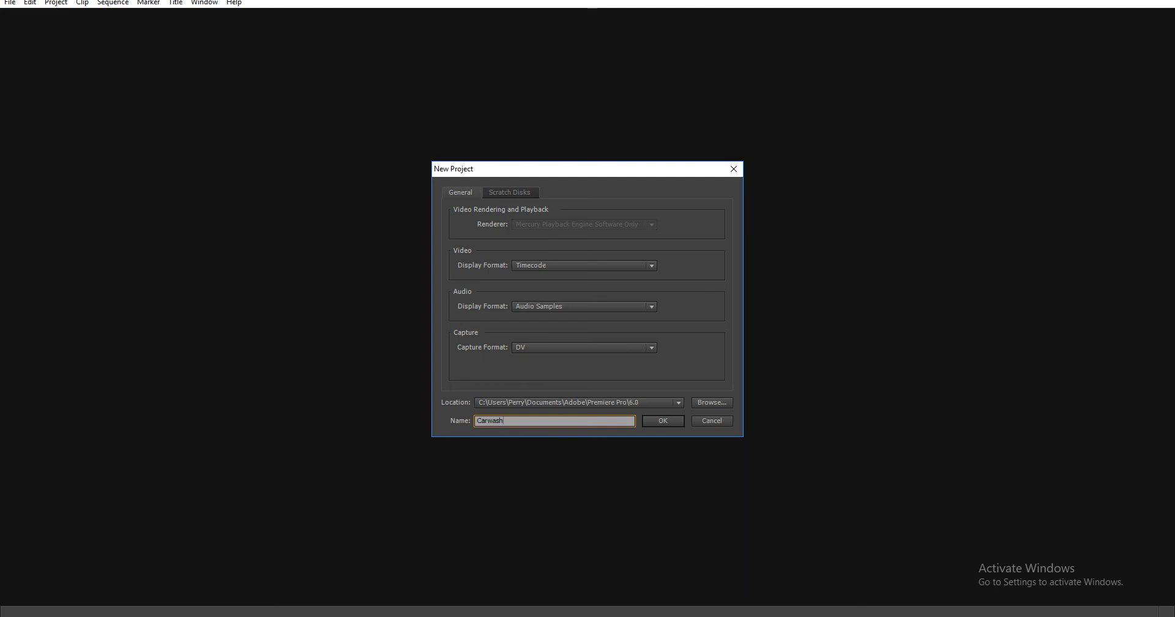
key("Return")
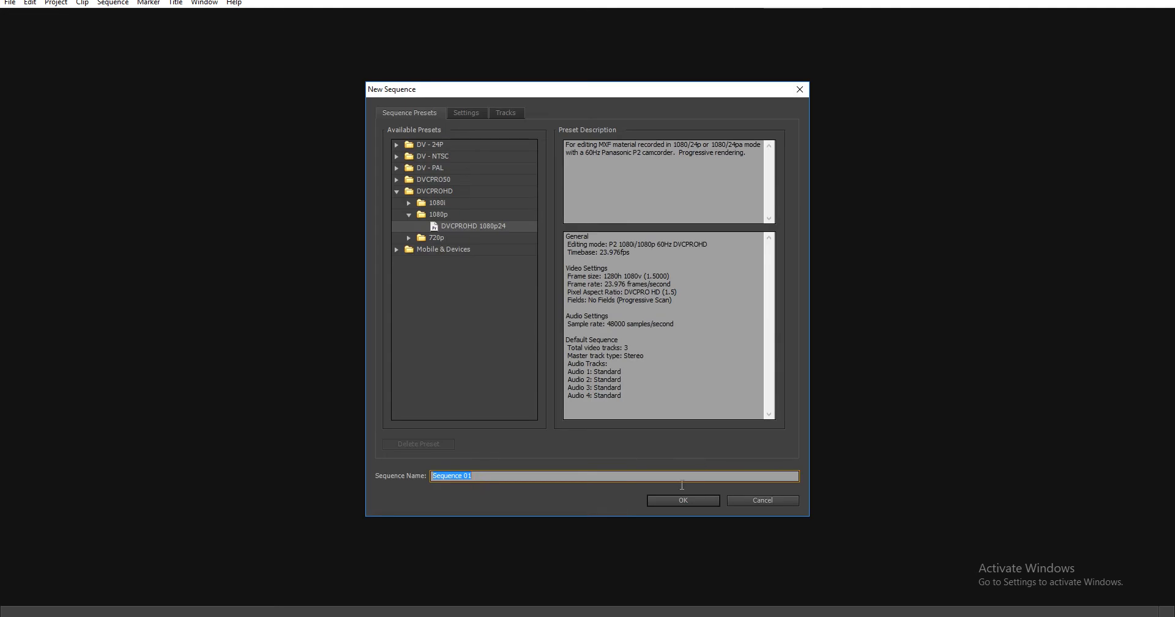
left_click(681, 496)
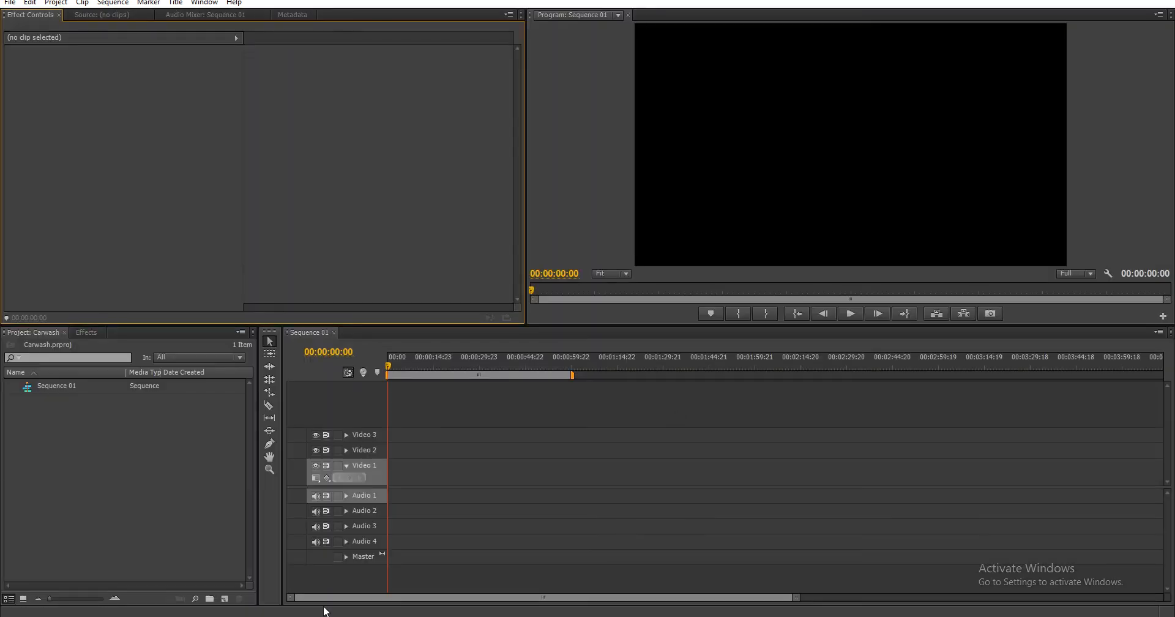
- Bring all the selected clips from the Carwash folder window onto Video 1, changing the sequence settings to match the clips
mouse_move(263, 615)
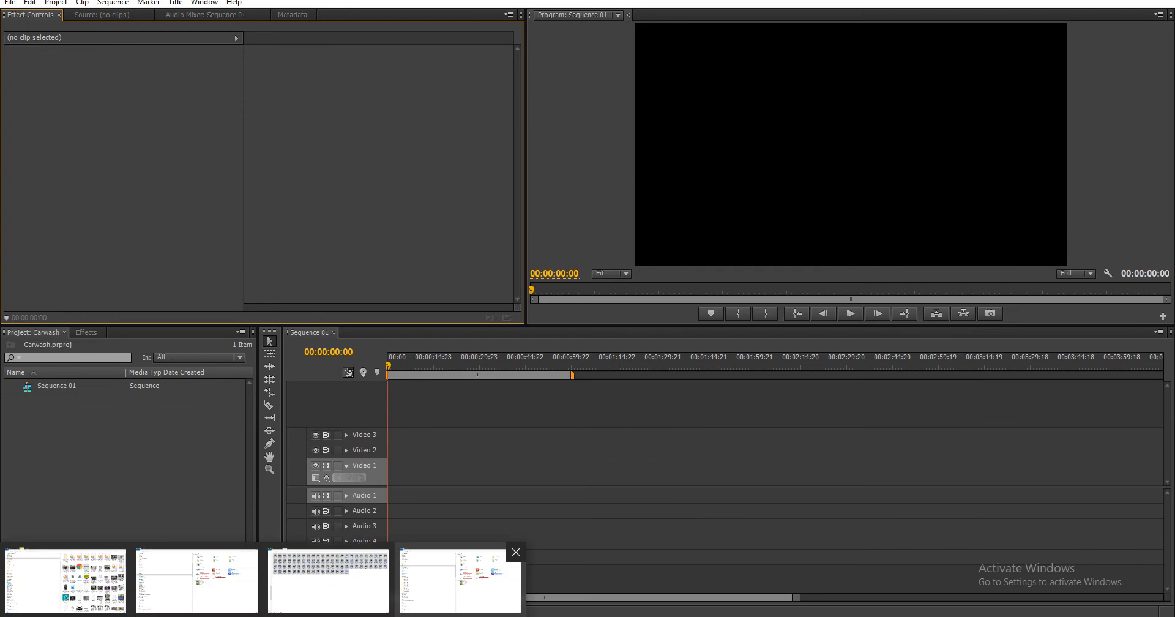
left_click(328, 580)
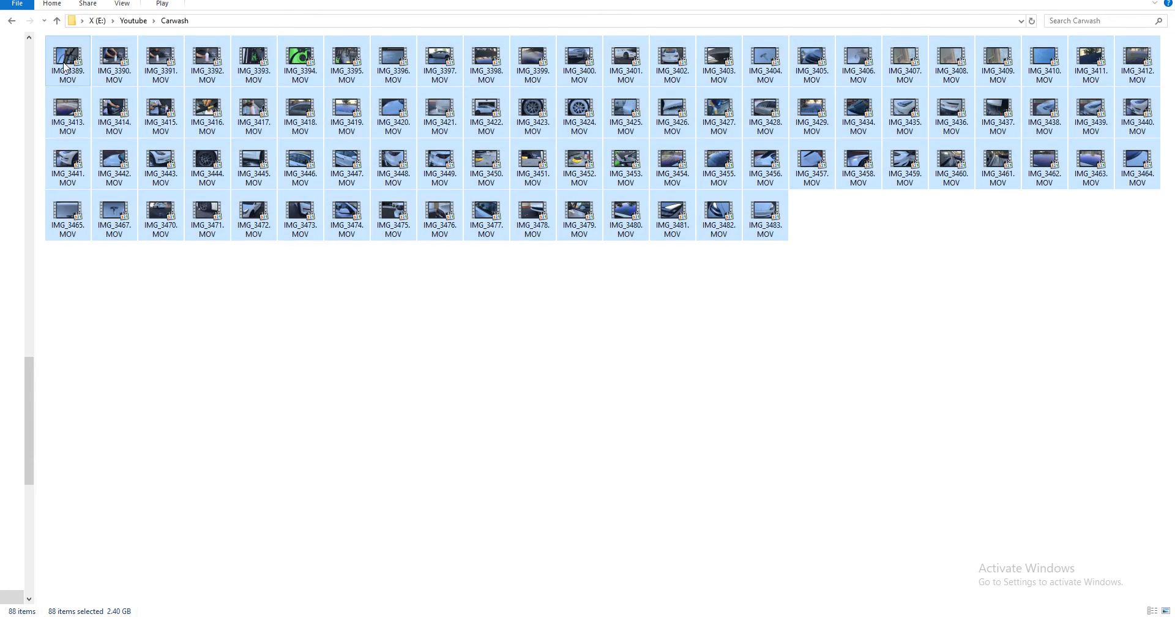
left_click_drag(104, 150, 303, 586)
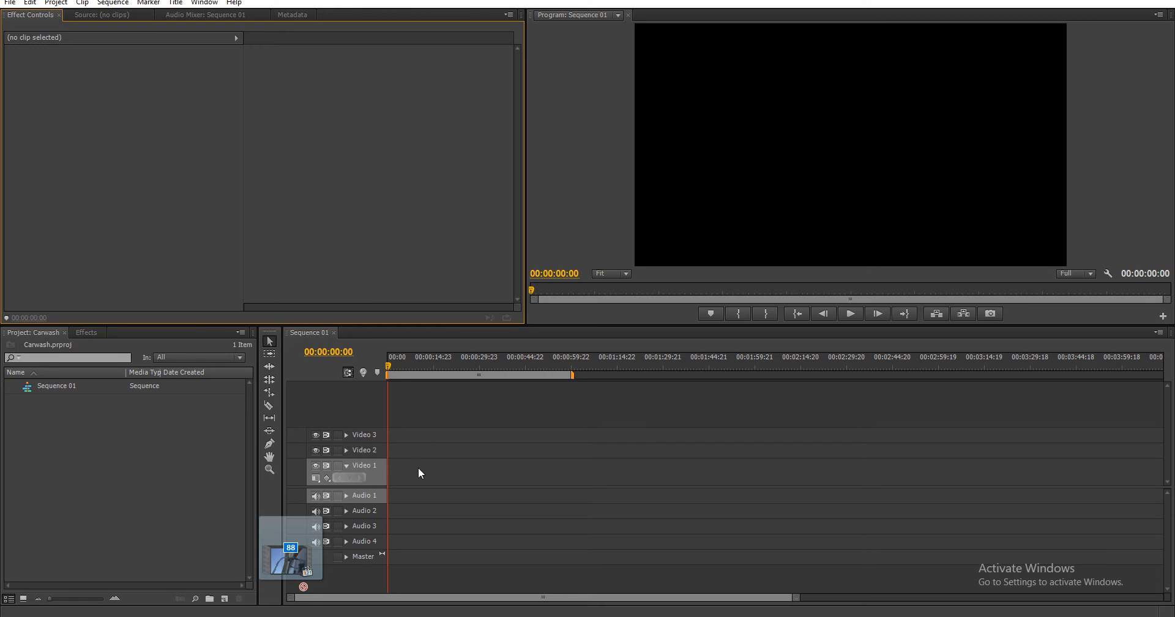
left_click_drag(417, 468, 419, 467)
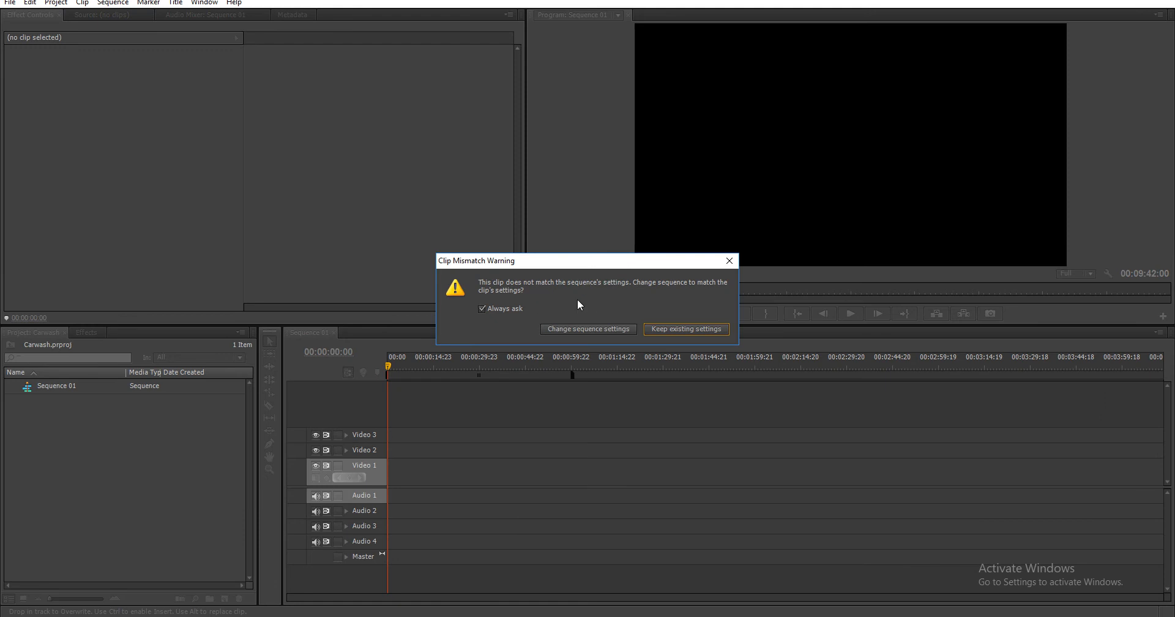
left_click(596, 332)
left_click(560, 366)
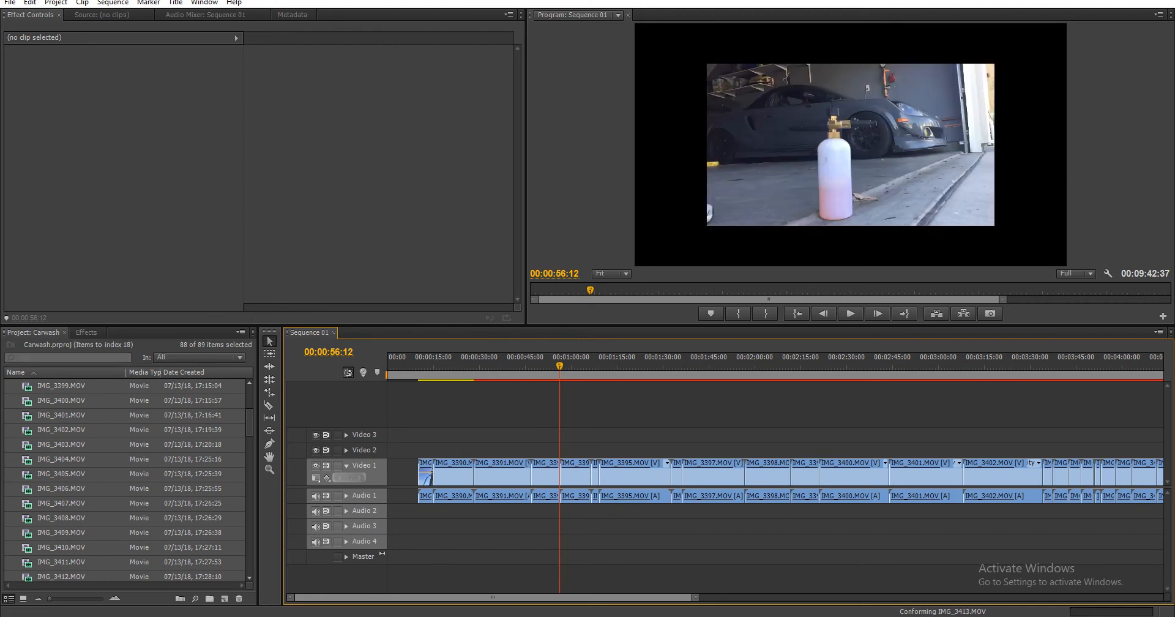
- Switch to the YouTube Audio Library in the browser, look through the genre and mood filters, and preview the track A Quiet Thought
key("alt+Tab")
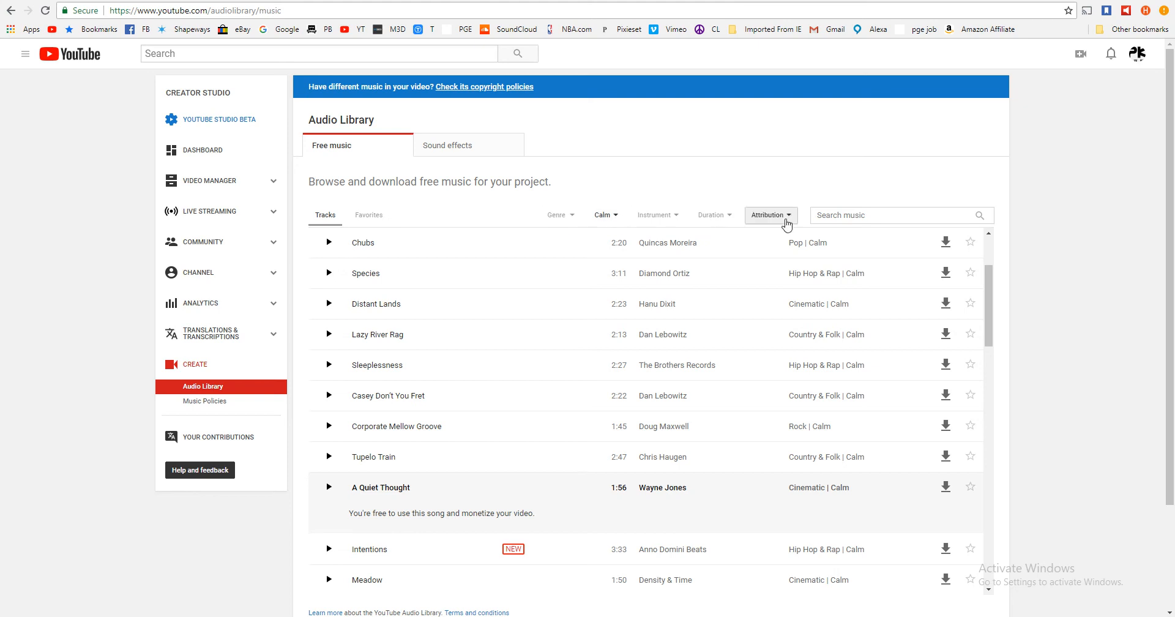
left_click(575, 222)
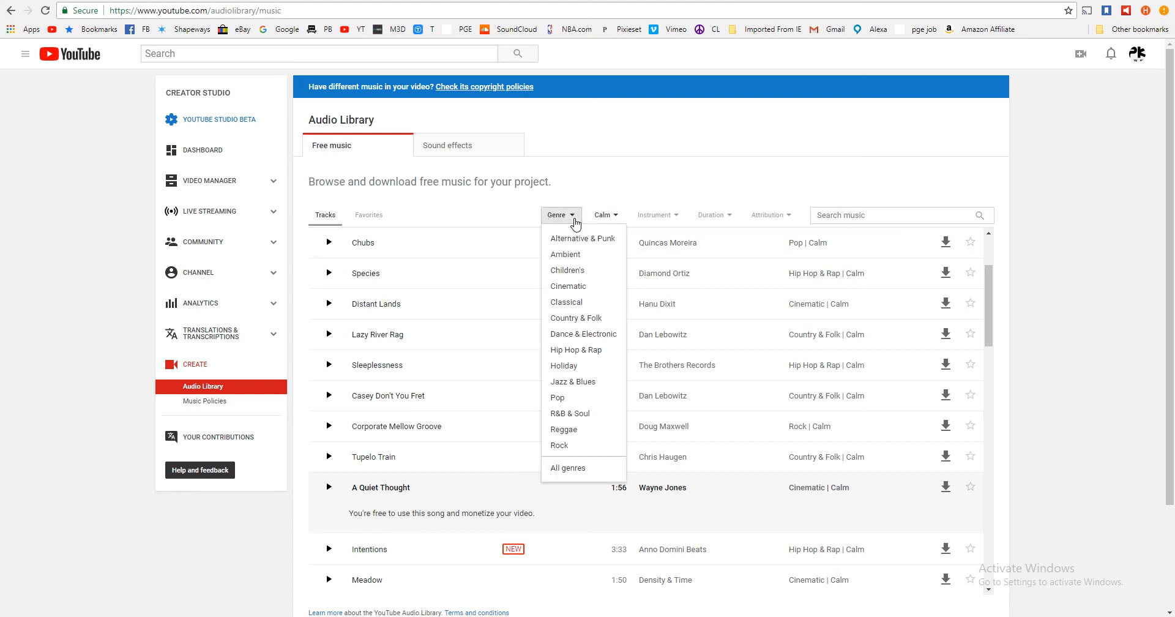
left_click(631, 193)
left_click(610, 224)
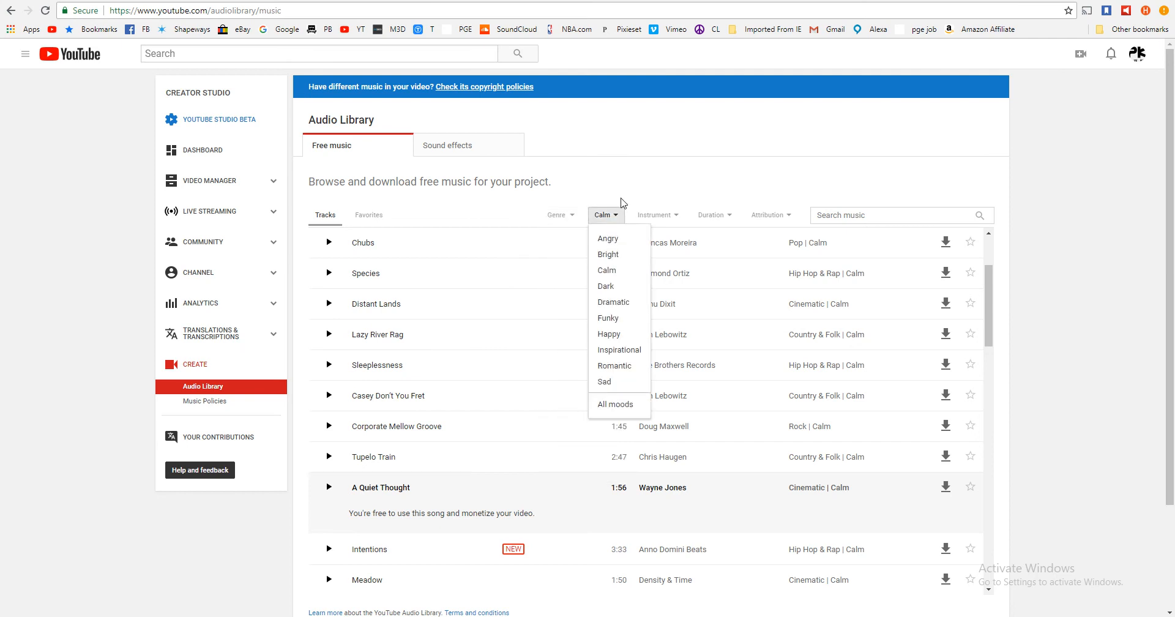
left_click(622, 203)
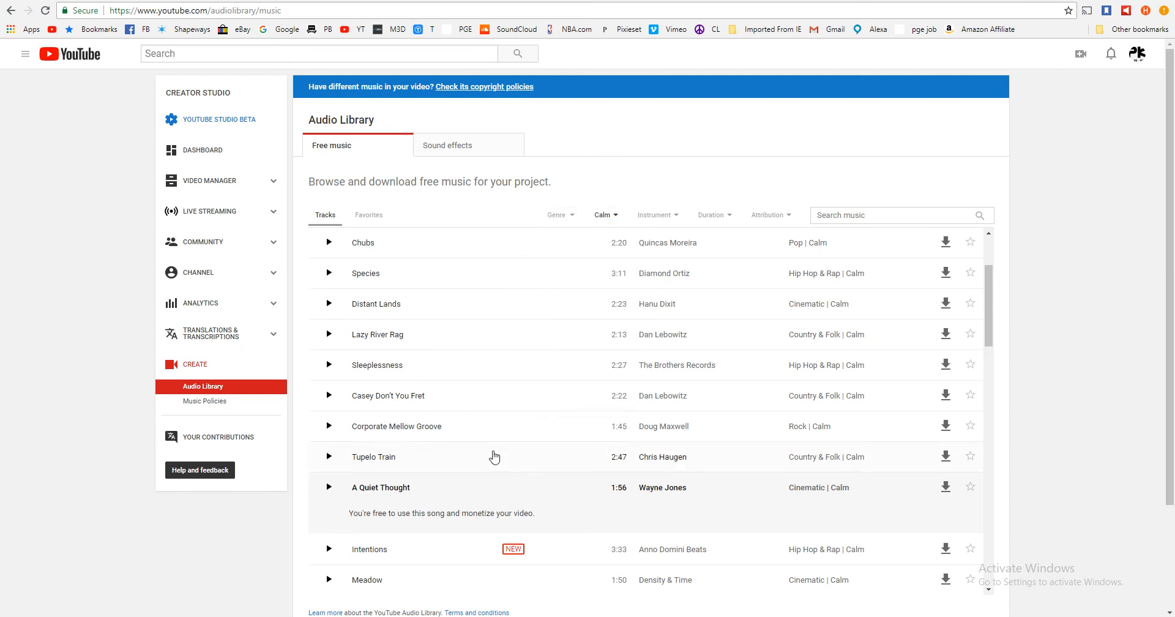
left_click(330, 487)
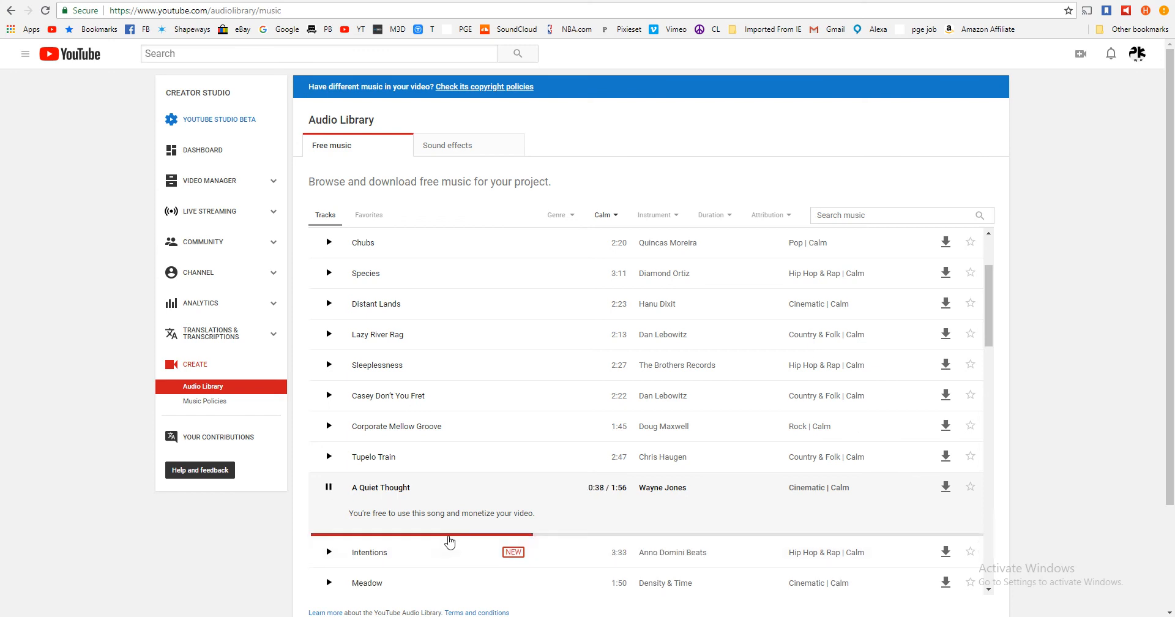
left_click(330, 488)
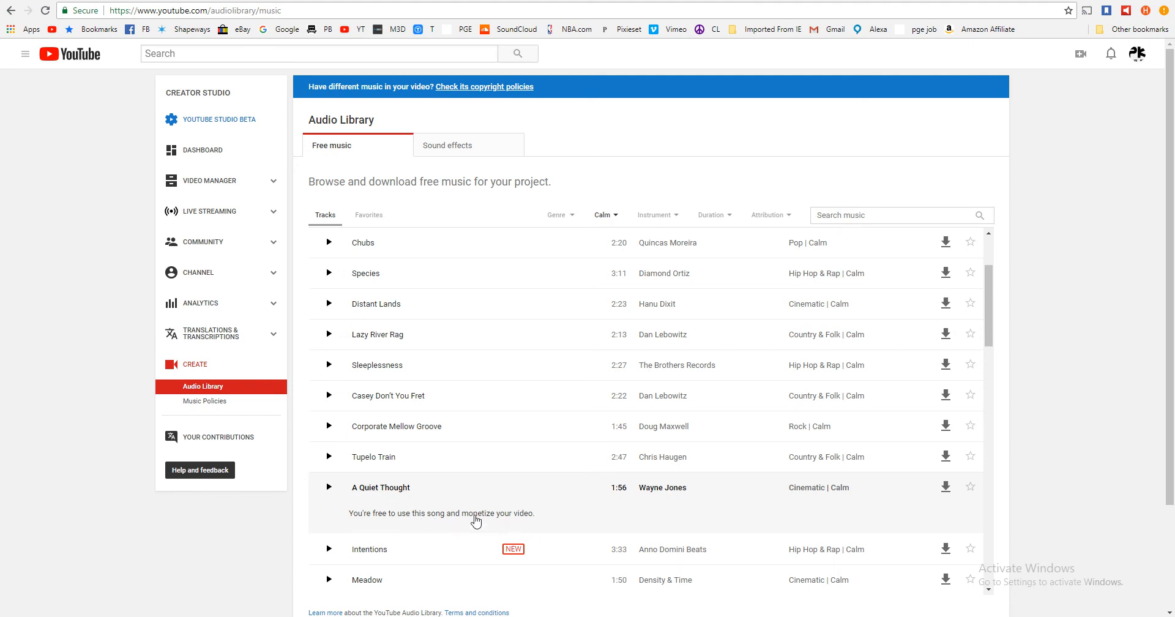
- Download the track A Quiet Thought and place the MP3 on the Audio 2 track of the Premiere Pro sequence
left_click(955, 495)
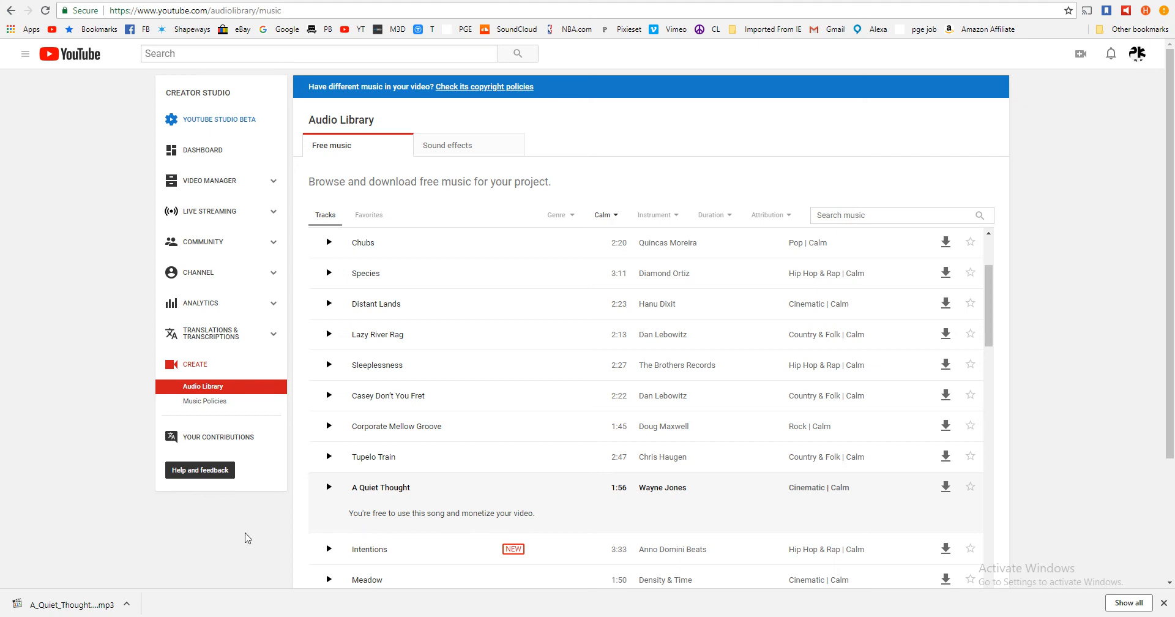
left_click_drag(90, 605, 184, 594)
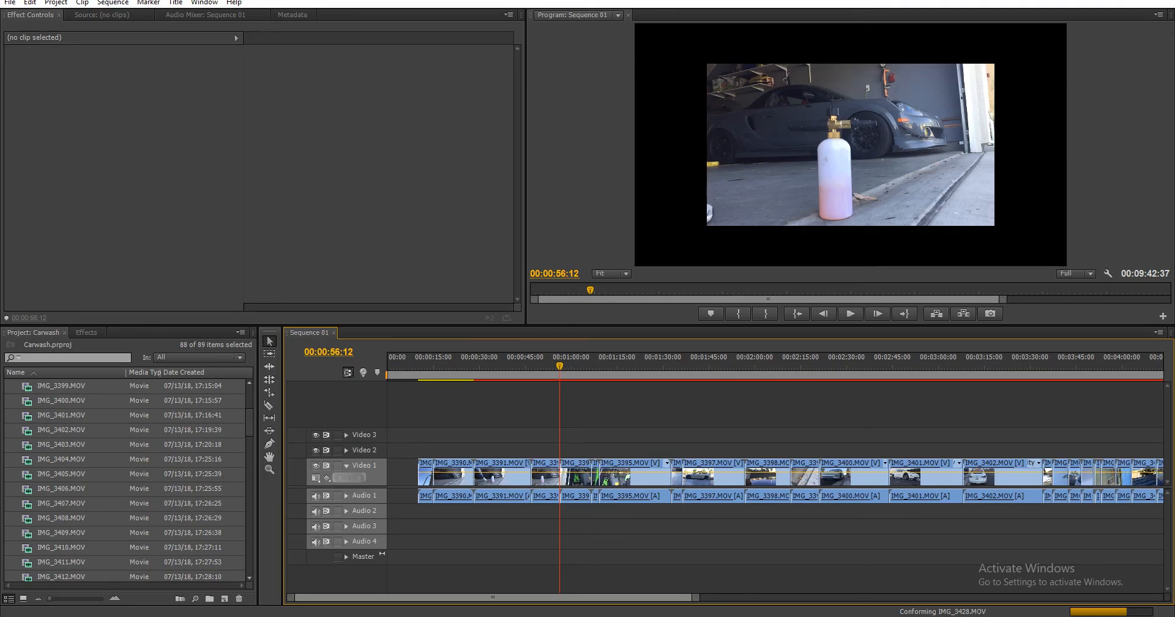
left_click_drag(508, 573, 487, 515)
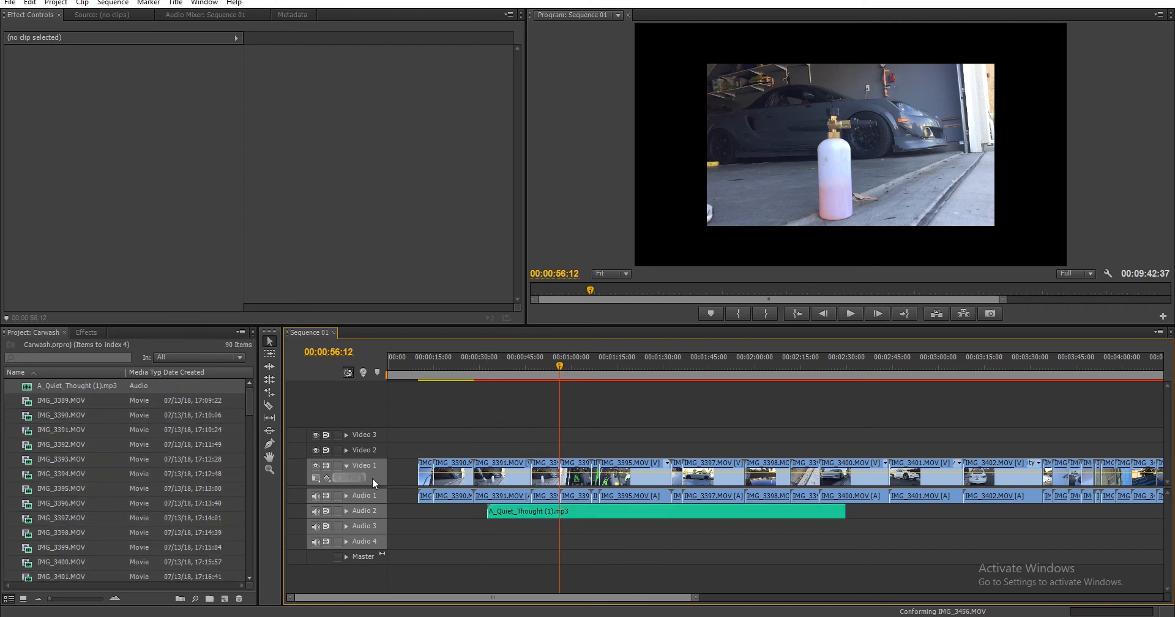
- Review the car wash footage at several points along the sequence, finishing at 00:00:16:24
left_click_drag(434, 372, 531, 384)
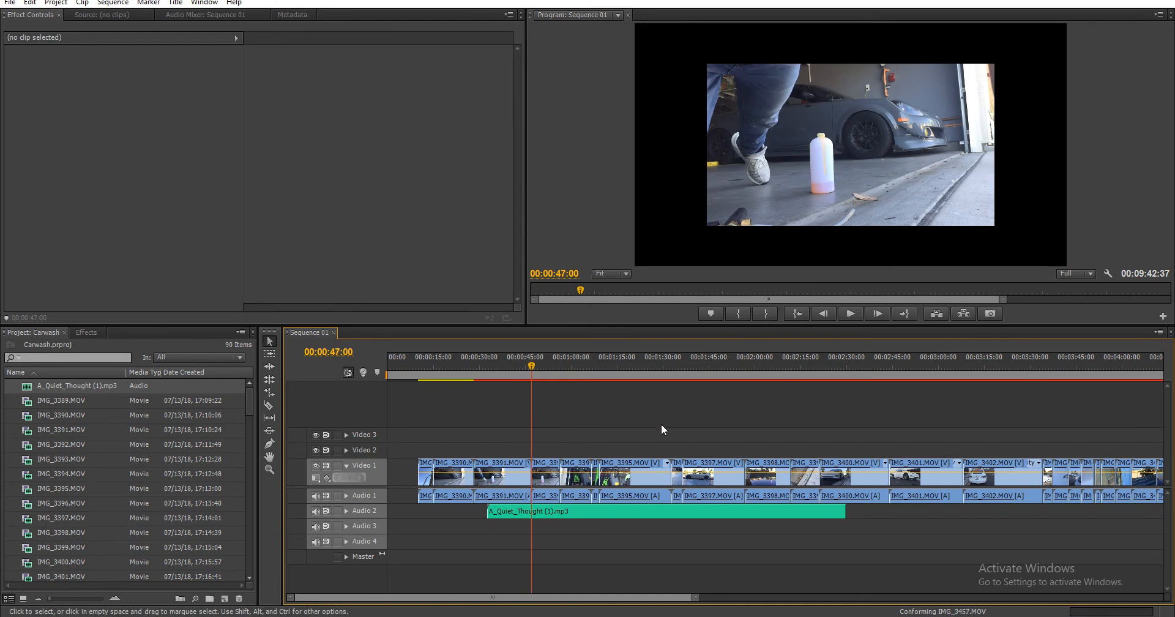
left_click_drag(434, 367, 612, 375)
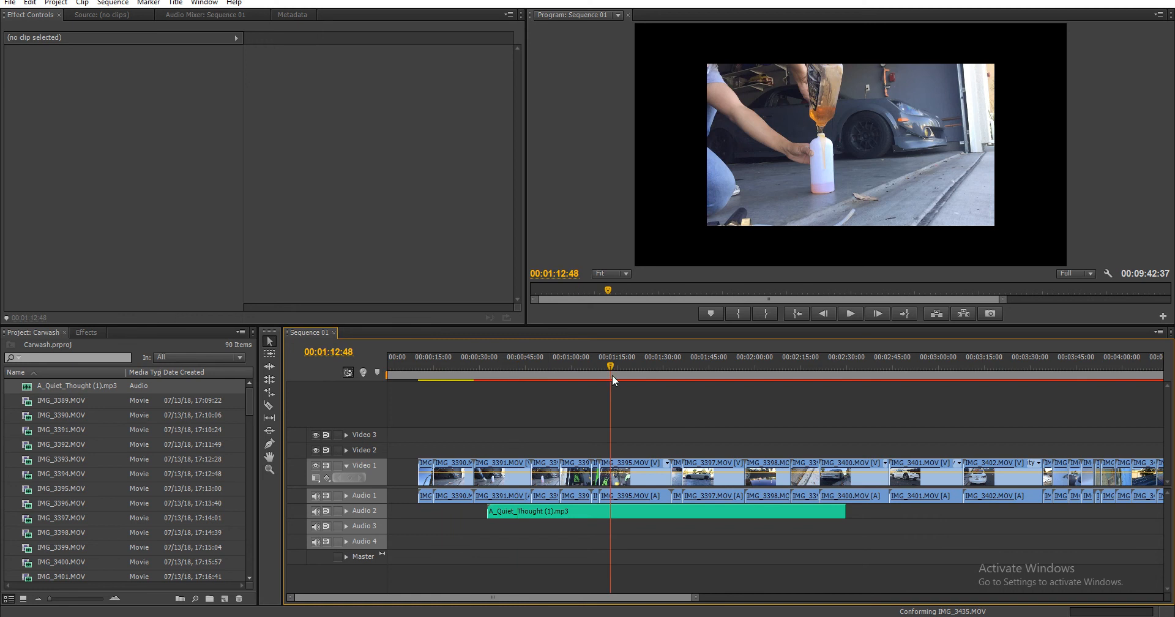
left_click(726, 376)
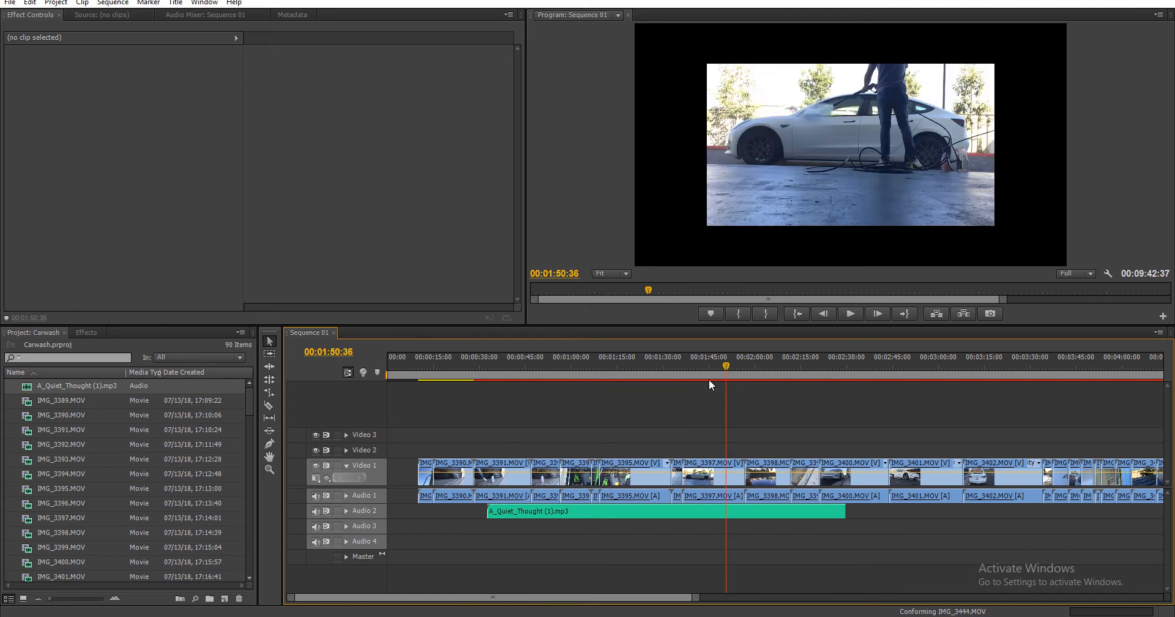
left_click(654, 371)
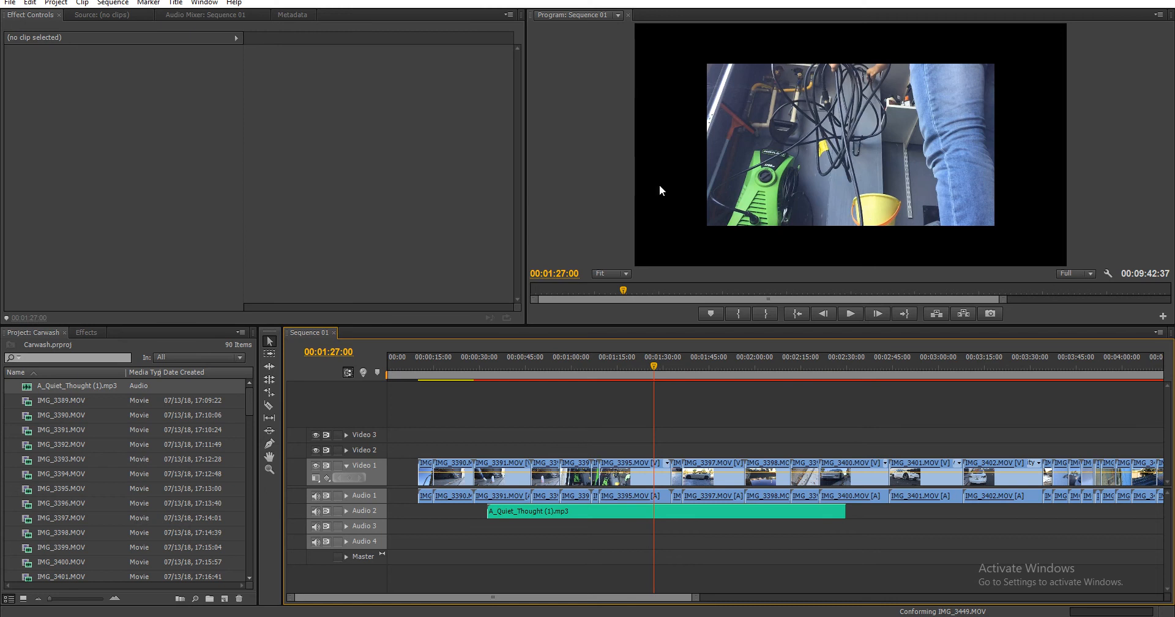
left_click(427, 370)
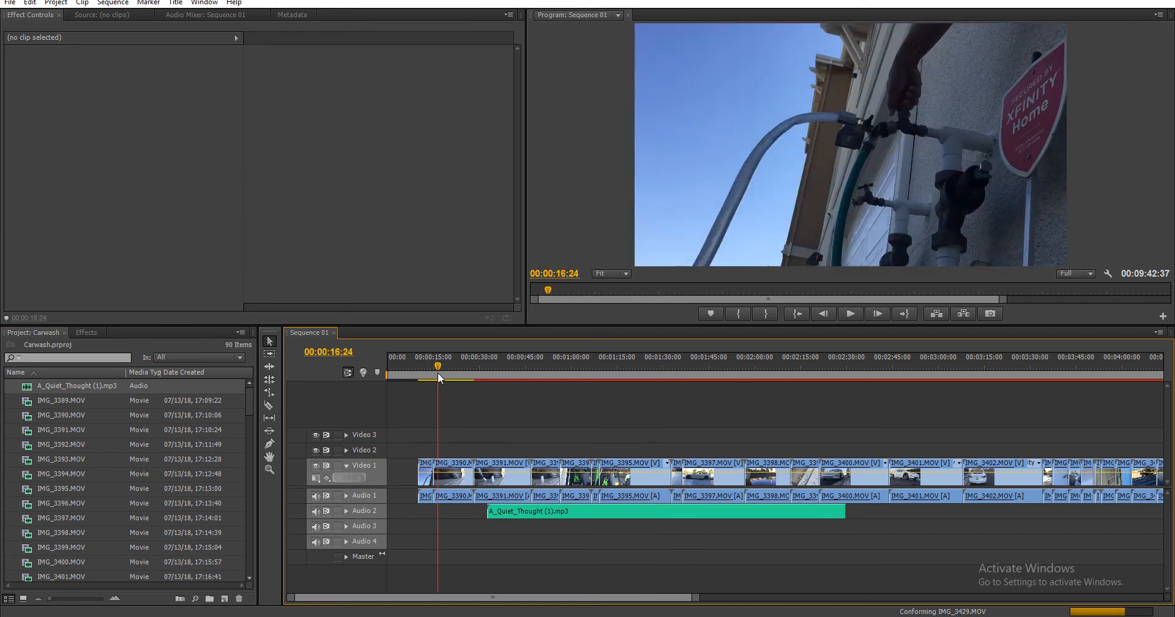
left_click(437, 372)
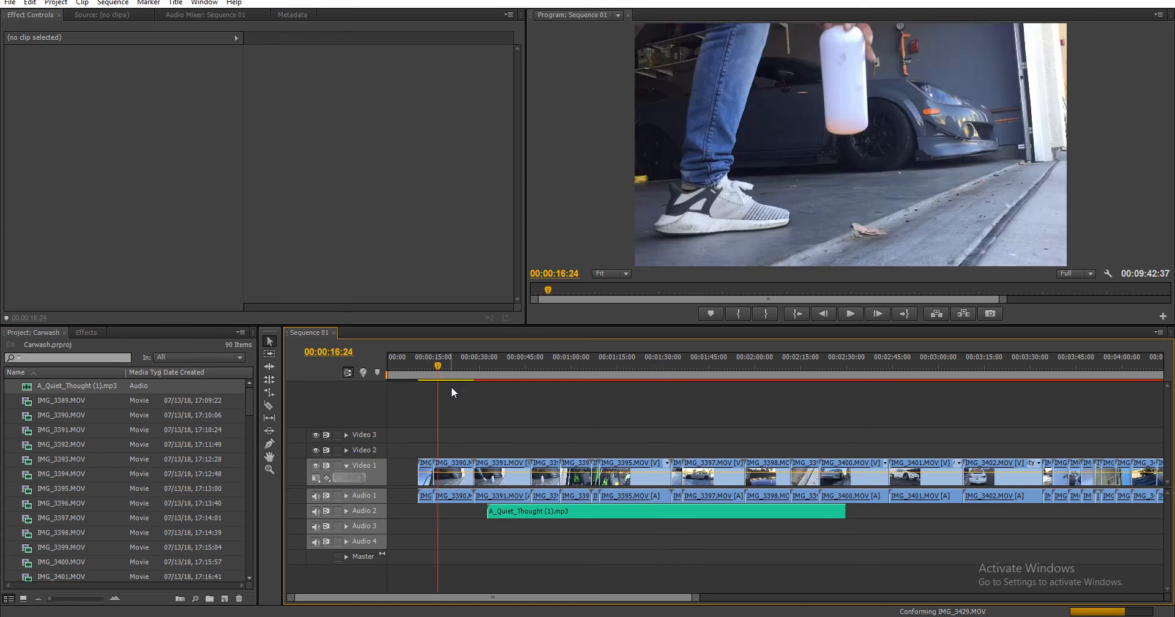
left_click(397, 476)
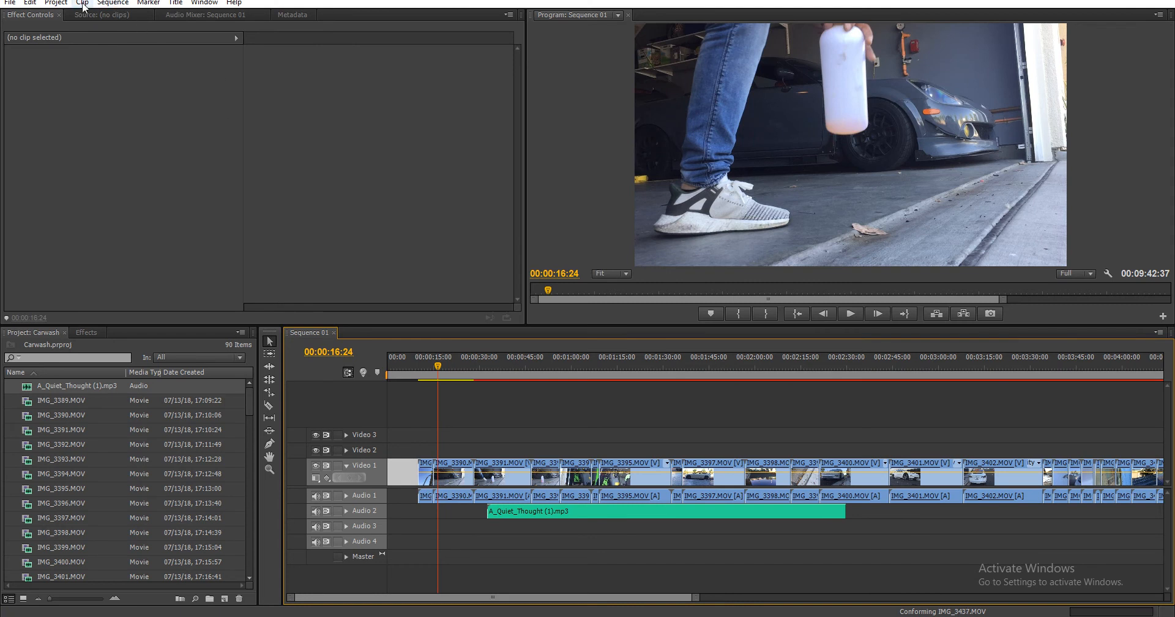
left_click(61, 3)
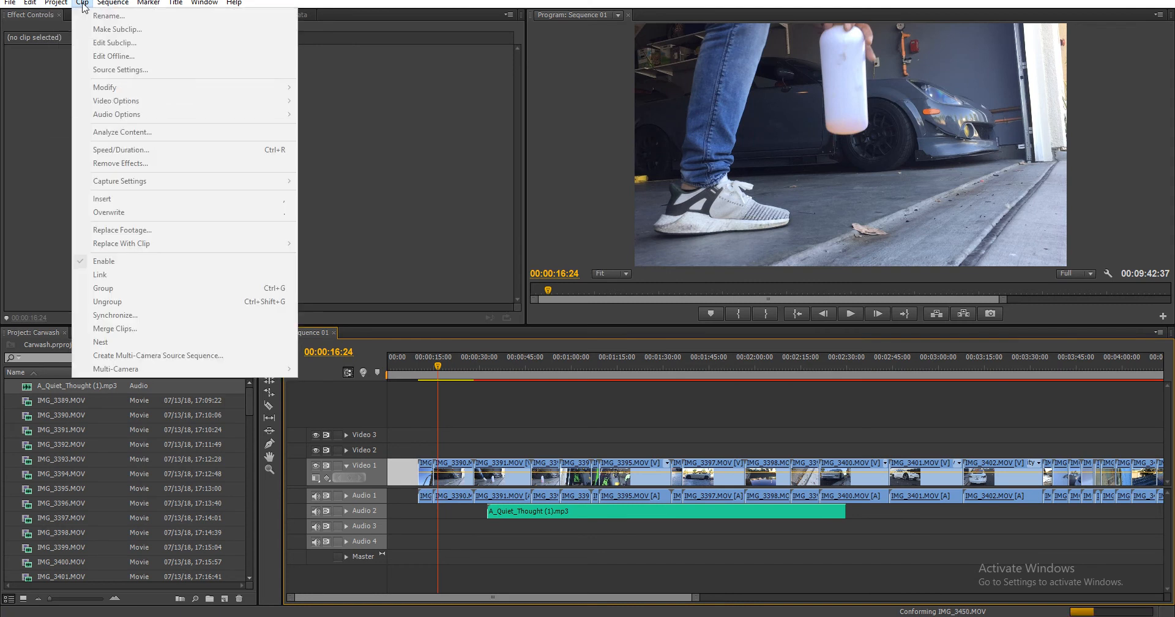
left_click(377, 269)
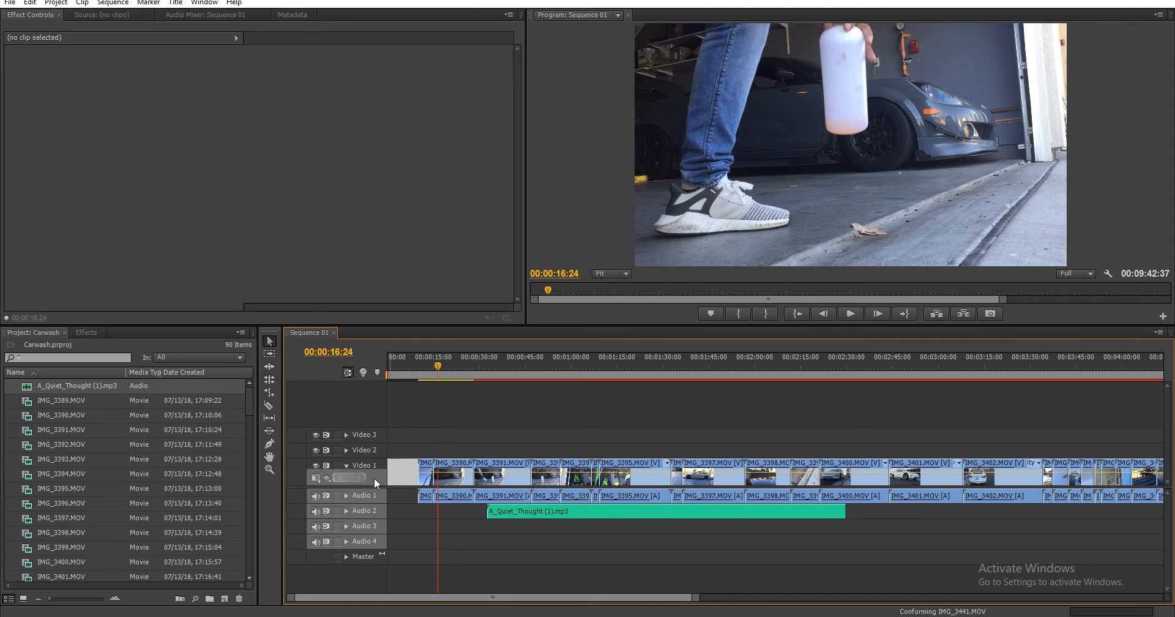
- Apply Scale to Frame Size to all the car wash clips and check the footage at 00:02:25:16
key("minus")
key("minus")
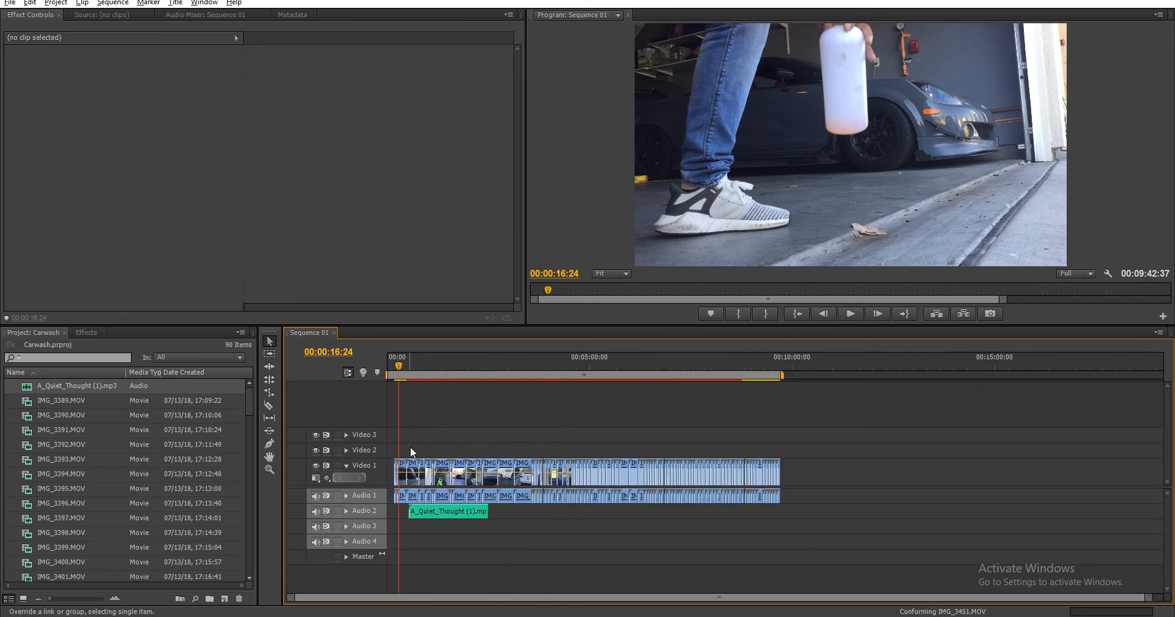
left_click_drag(835, 435, 335, 496)
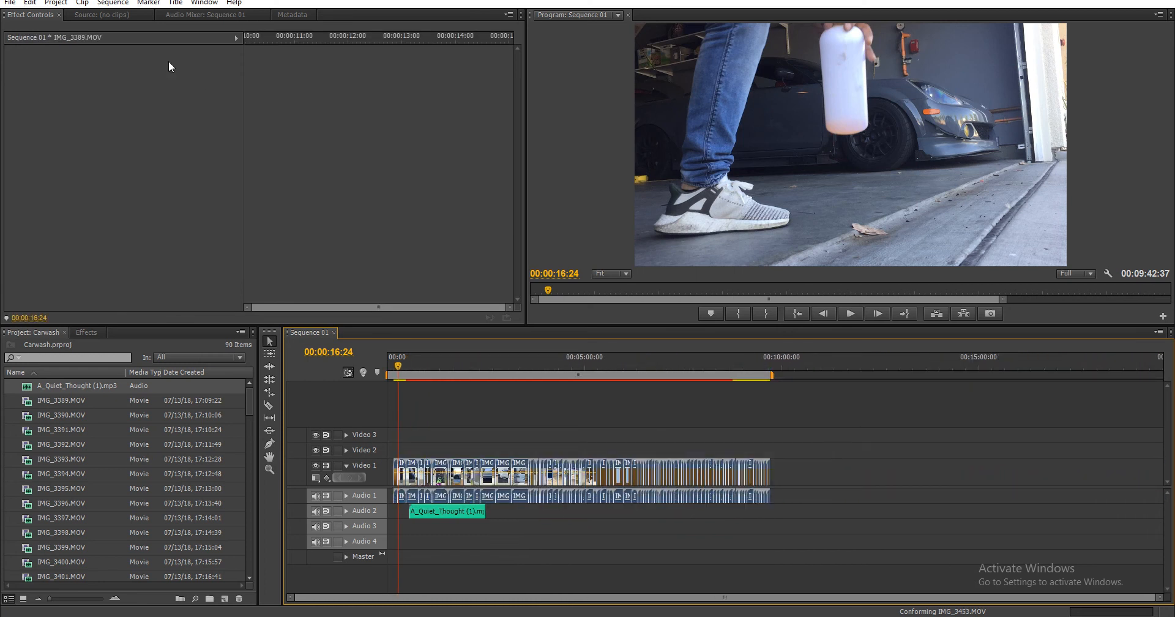
left_click(82, 3)
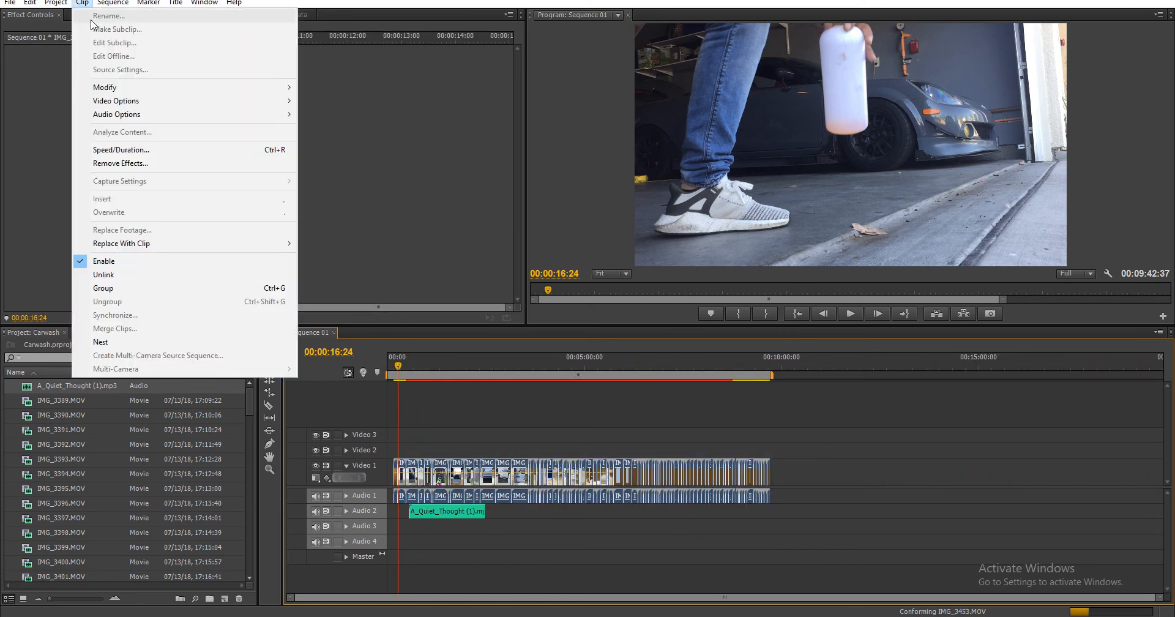
mouse_move(149, 103)
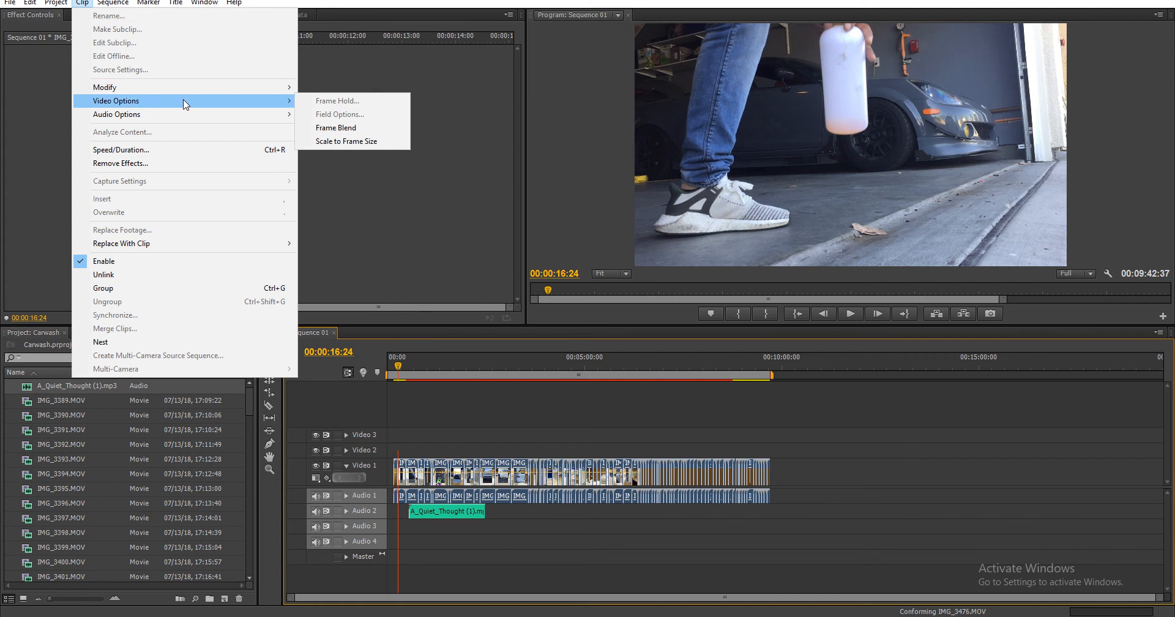
left_click(394, 142)
left_click(460, 367)
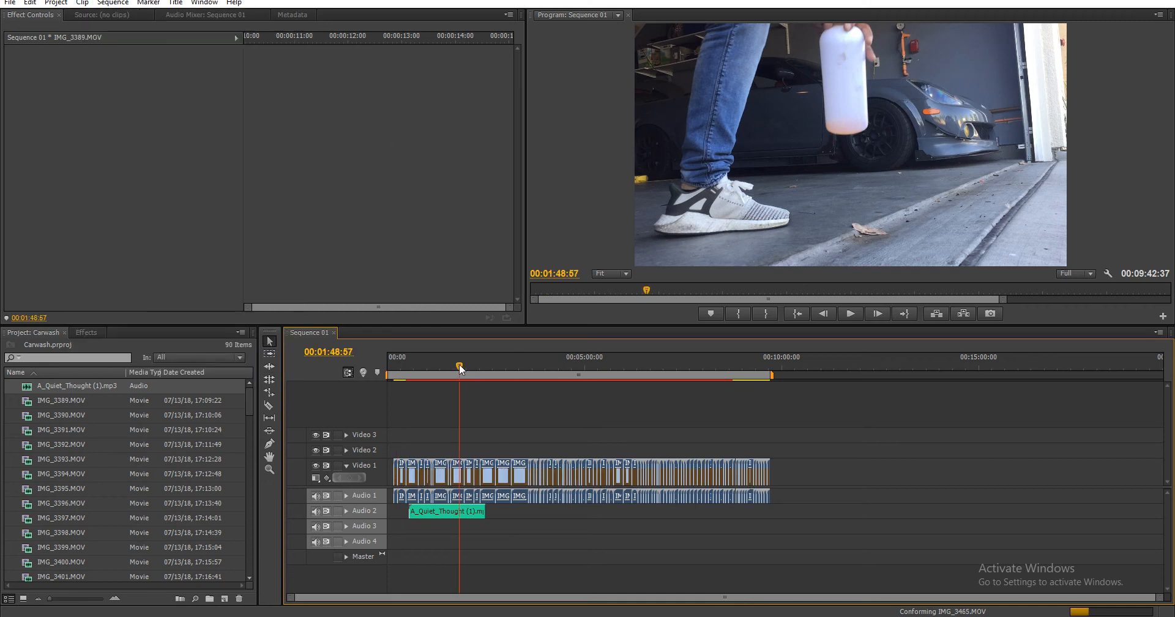
left_click_drag(460, 367, 483, 366)
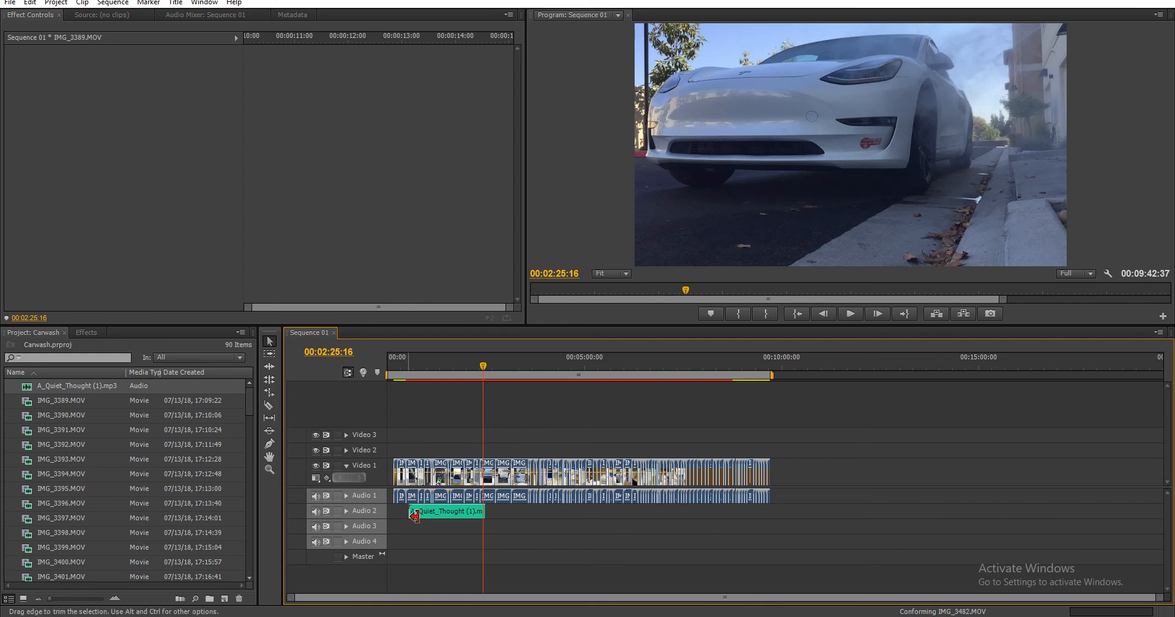
- Return the playhead to 00:00:00:00 and ripple delete the empty gap before the first clip on Video 1
scroll(403, 520, "up", 3)
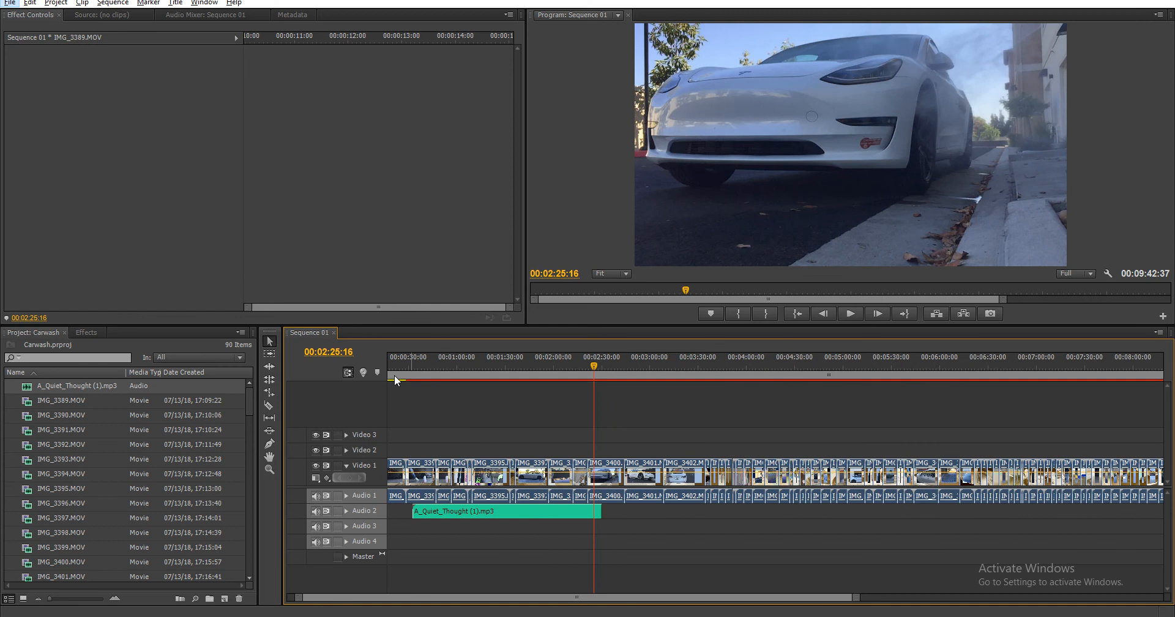
left_click_drag(393, 367, 274, 380)
scroll(425, 542, "up", 2)
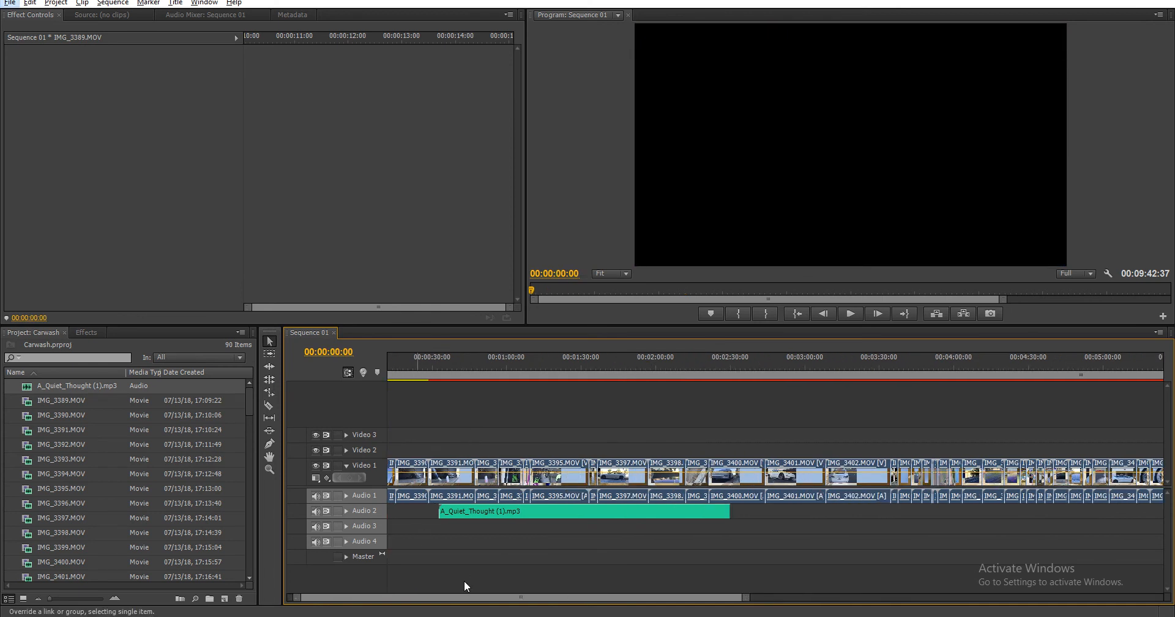
scroll(447, 560, "up", 1)
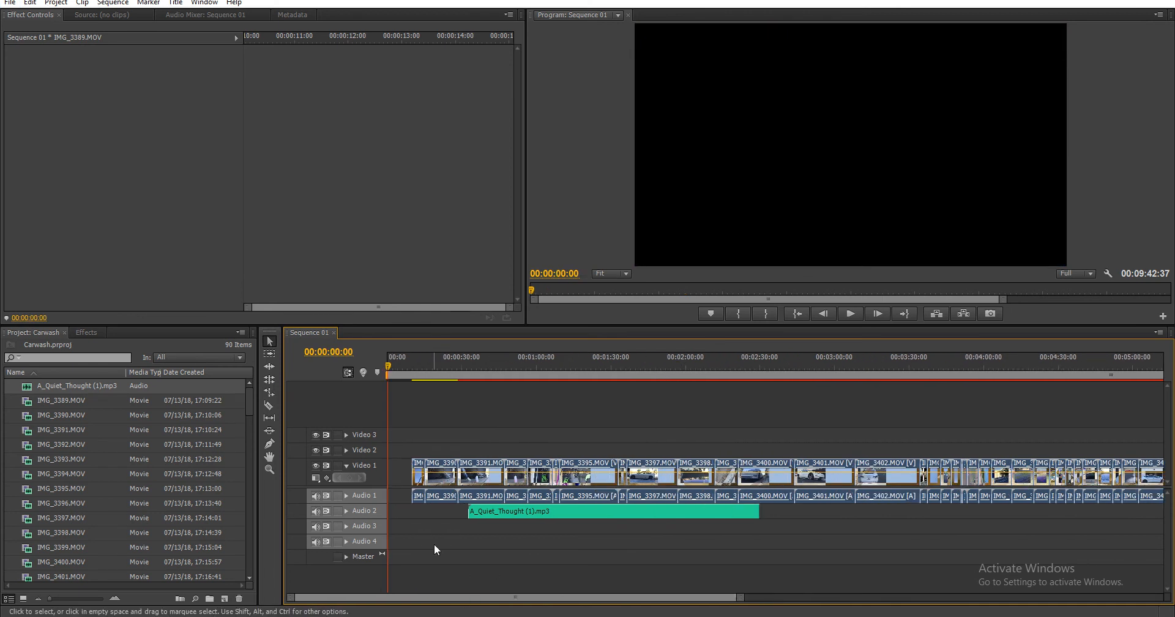
right_click(401, 467)
left_click(412, 472)
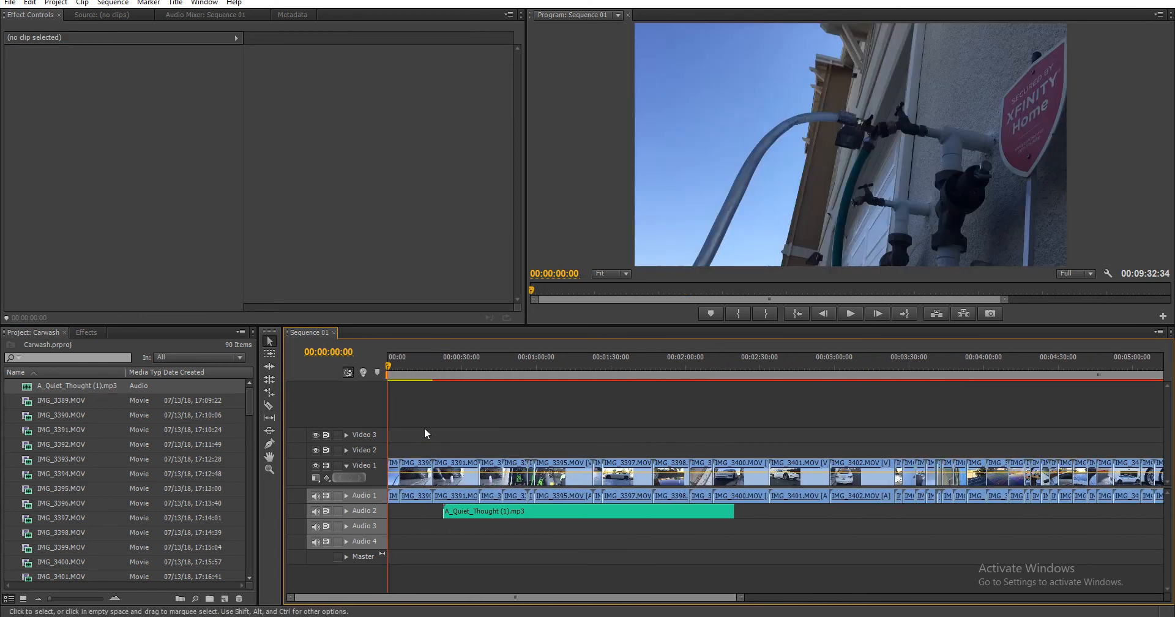
- Move the A_Quiet_Thought music to the start of Audio 2 and place the playhead at its end, 00:01:56:46
left_click_drag(470, 511, 416, 512)
left_click(676, 371)
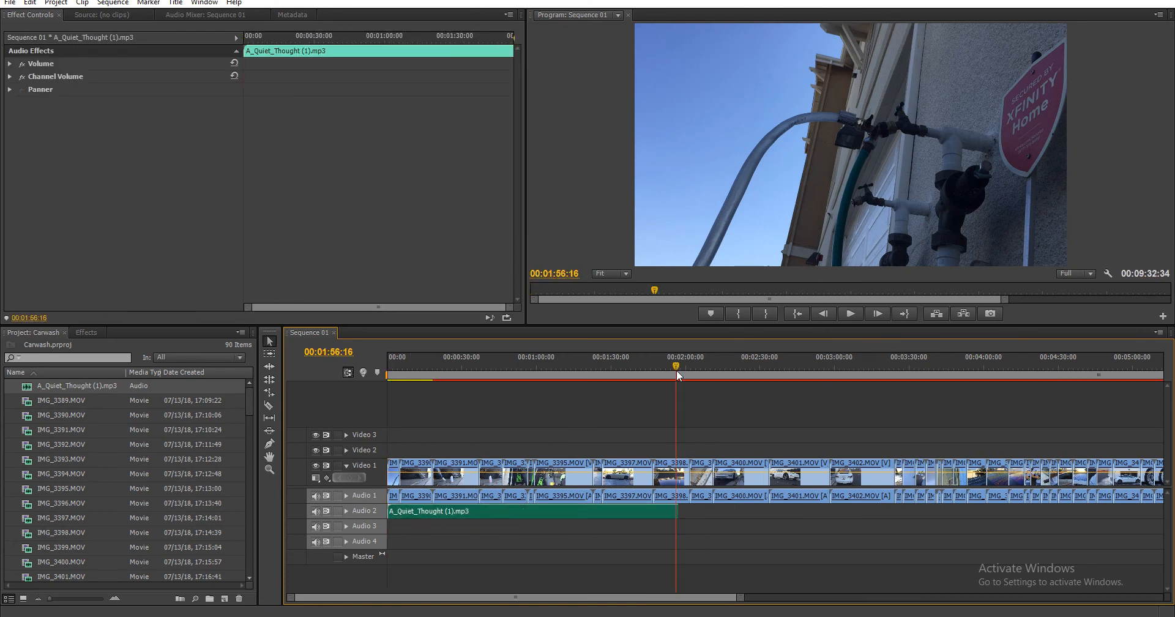
left_click_drag(676, 370, 678, 369)
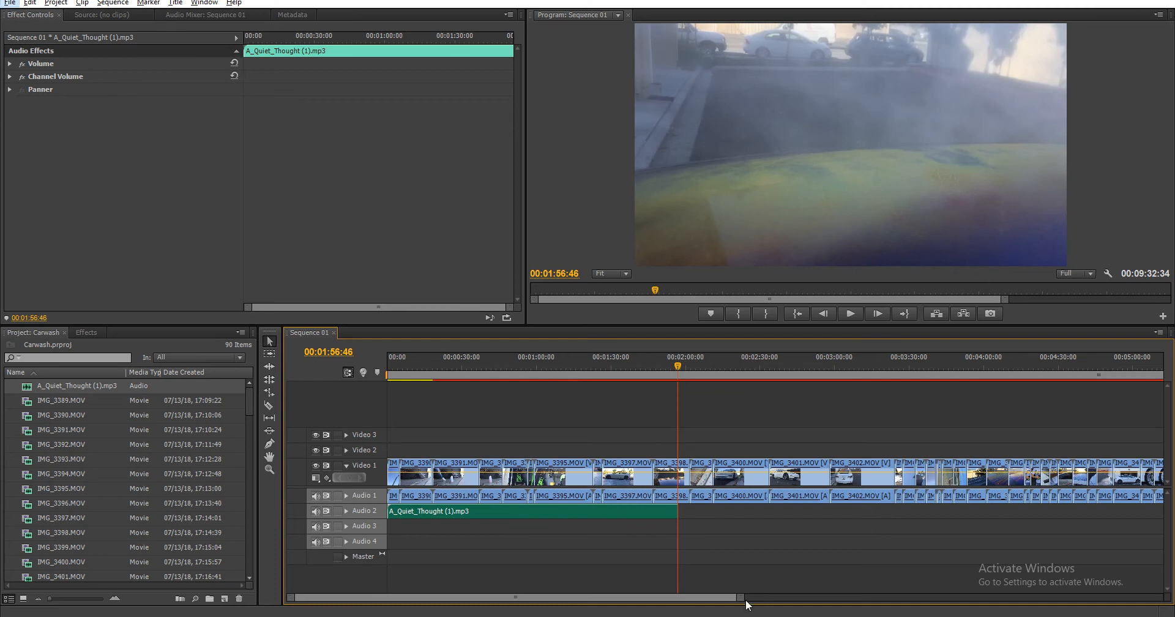
left_click_drag(746, 604, 954, 606)
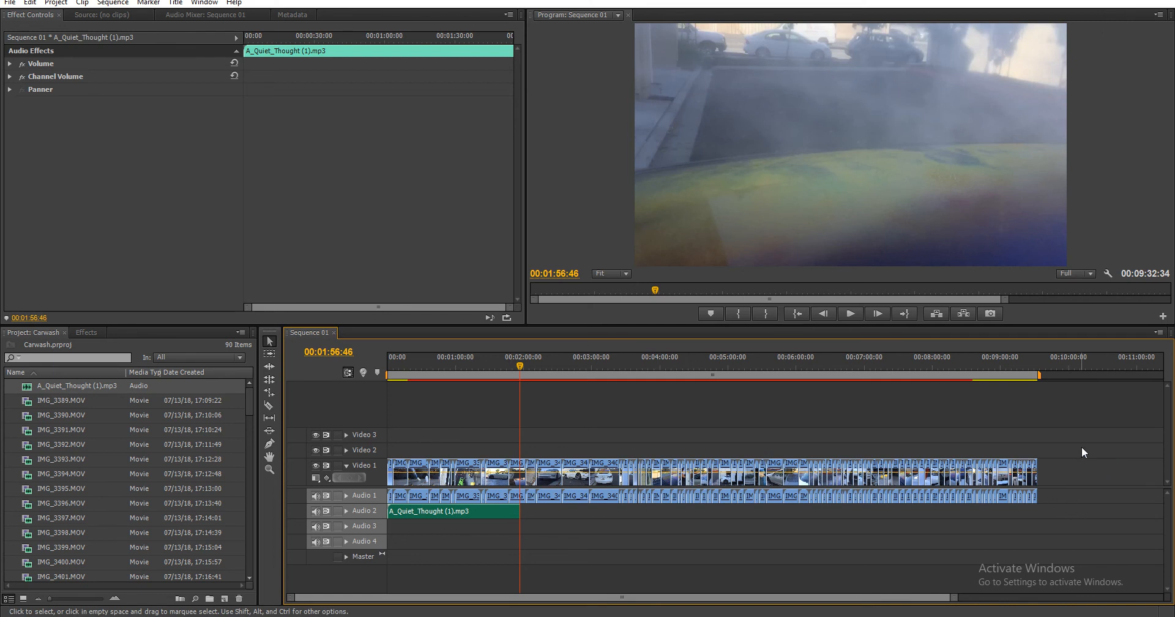
left_click_drag(1069, 443, 392, 502)
left_click(575, 552)
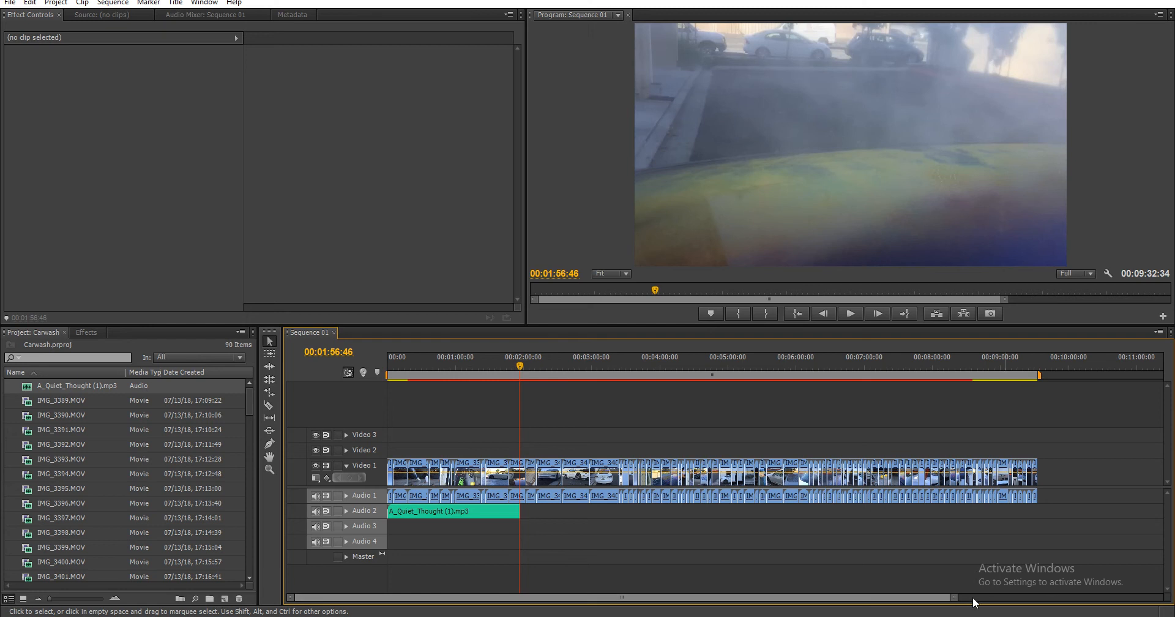
- Shift all car wash clips after IMG_3389.MOV about 26 seconds later in the sequence, leaving working space behind the first clip
left_click_drag(952, 601, 505, 588)
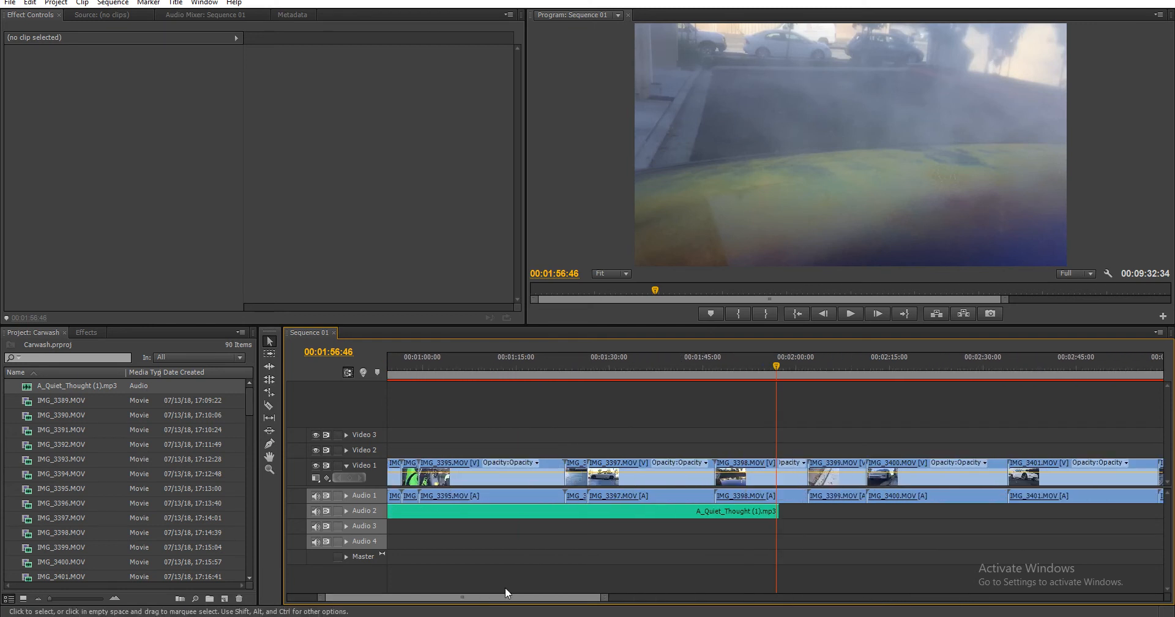
left_click(395, 367)
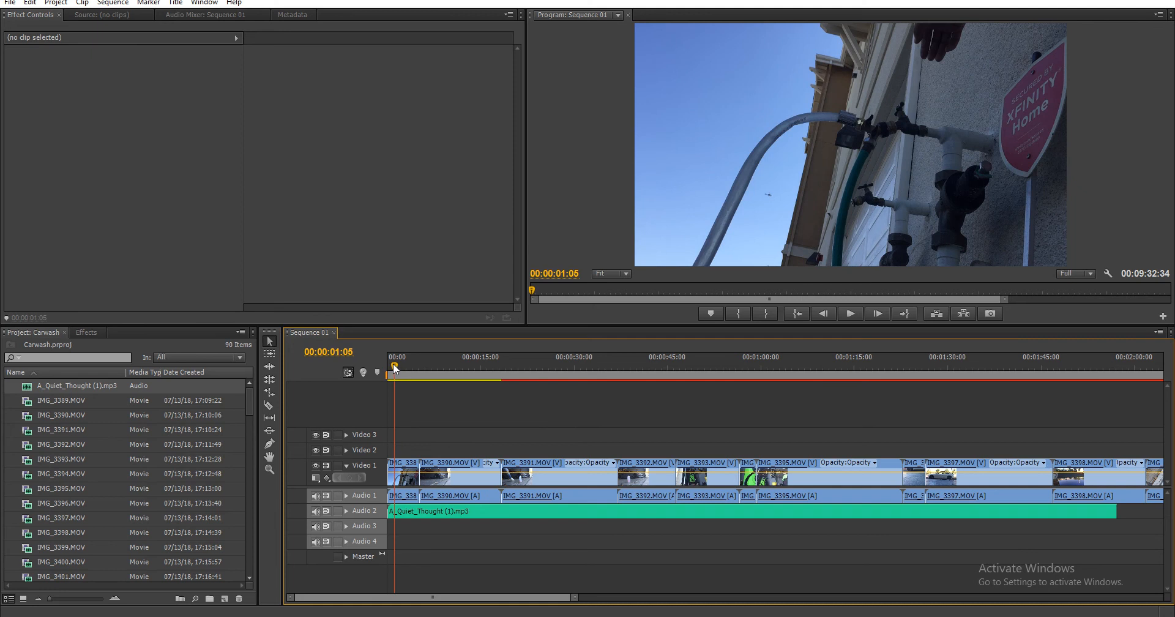
left_click_drag(394, 367, 393, 369)
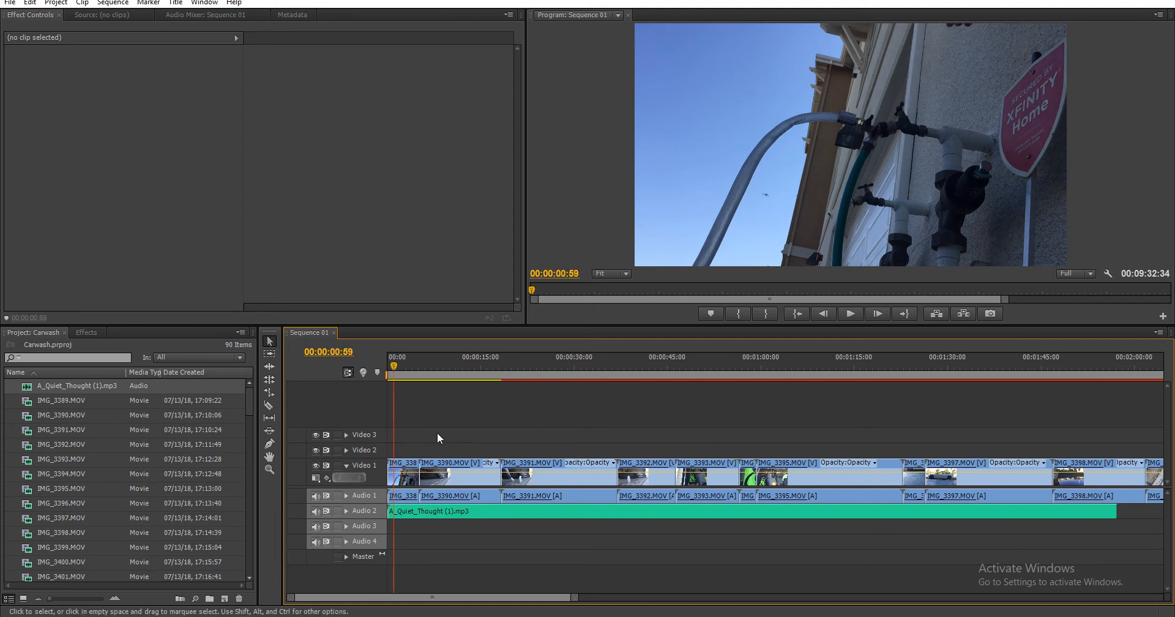
left_click(454, 476)
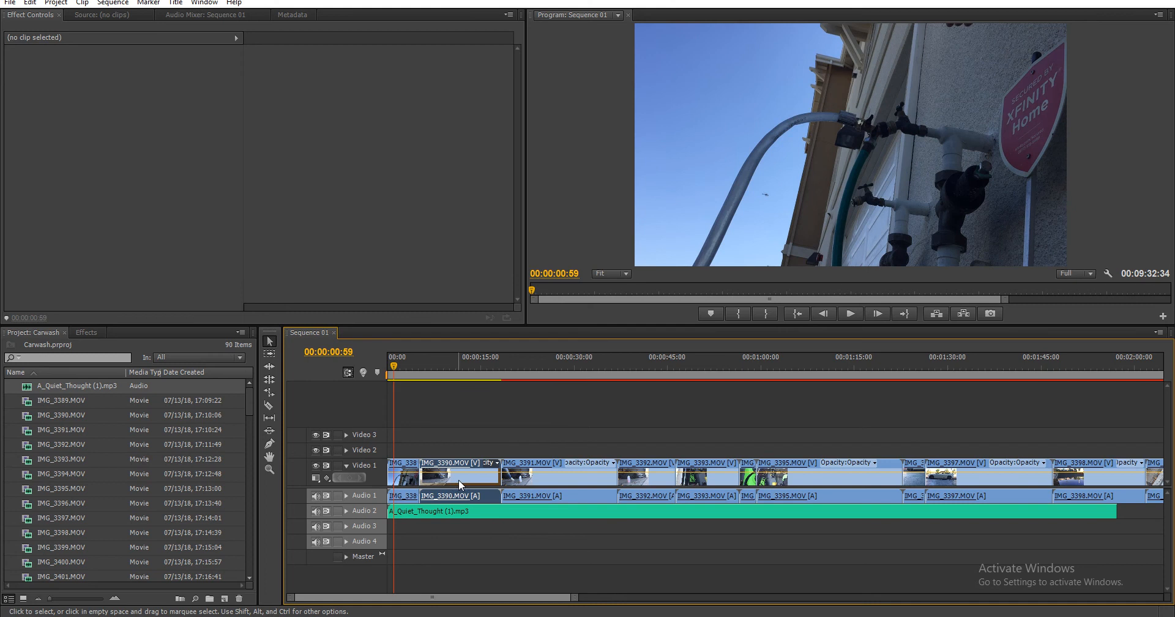
scroll(460, 470, "down", 8)
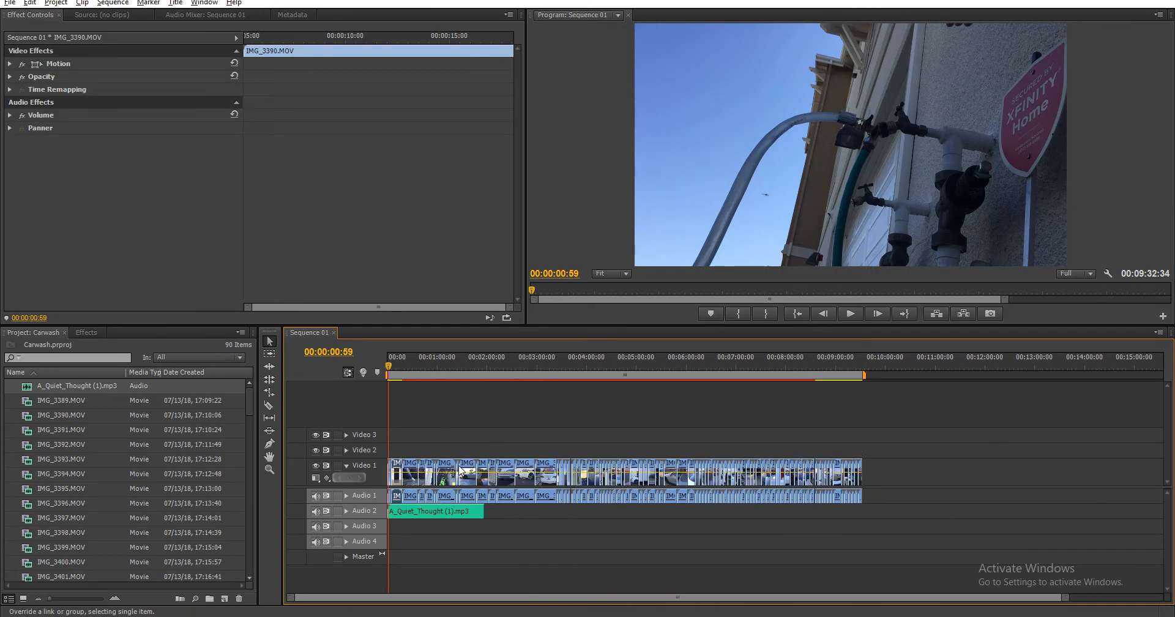
left_click_drag(823, 442, 415, 482)
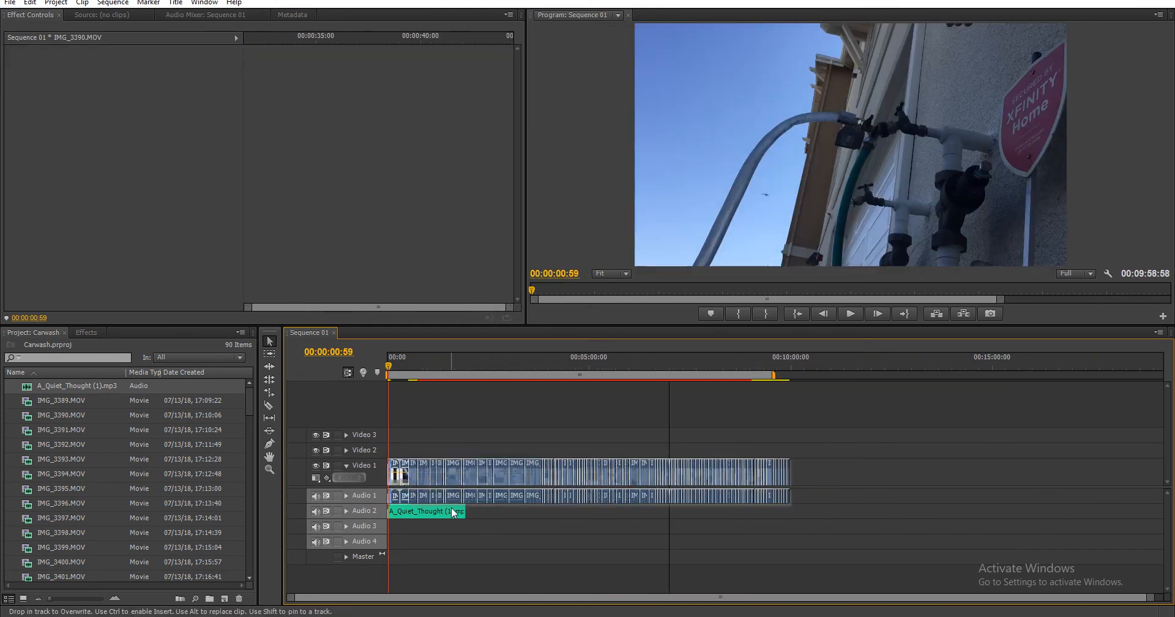
scroll(406, 496, "up", 8)
left_click_drag(496, 599, 463, 601)
scroll(421, 559, "up", 3)
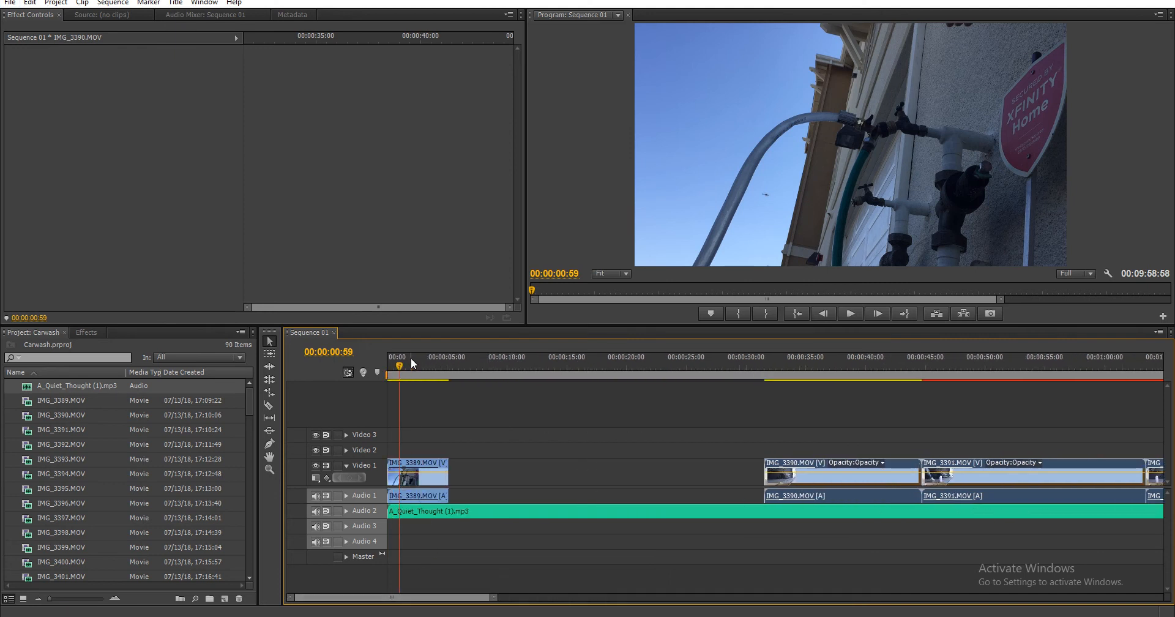
- Trim the start of IMG_3389.MOV at 00:00:01:17, keeping it at the sequence start, and trim its end to 00:00:01:44
mouse_move(392, 371)
left_mouse_down()
mouse_move(414, 375)
mouse_move(404, 380)
left_mouse_up()
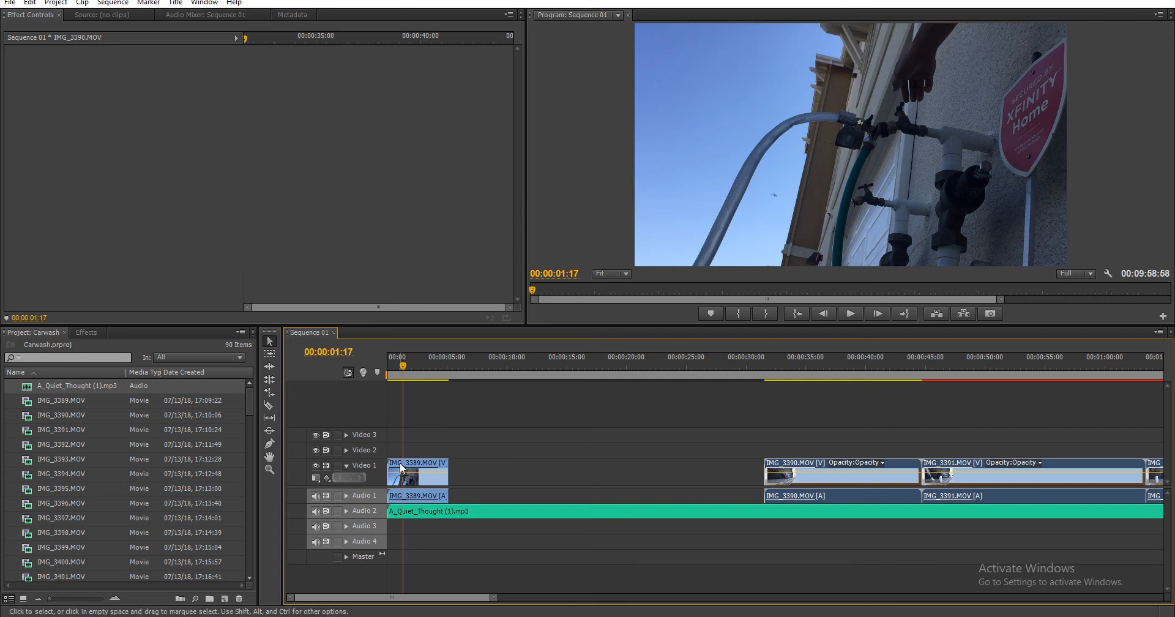
mouse_move(389, 472)
left_mouse_down()
mouse_move(420, 477)
mouse_move(404, 477)
left_mouse_up()
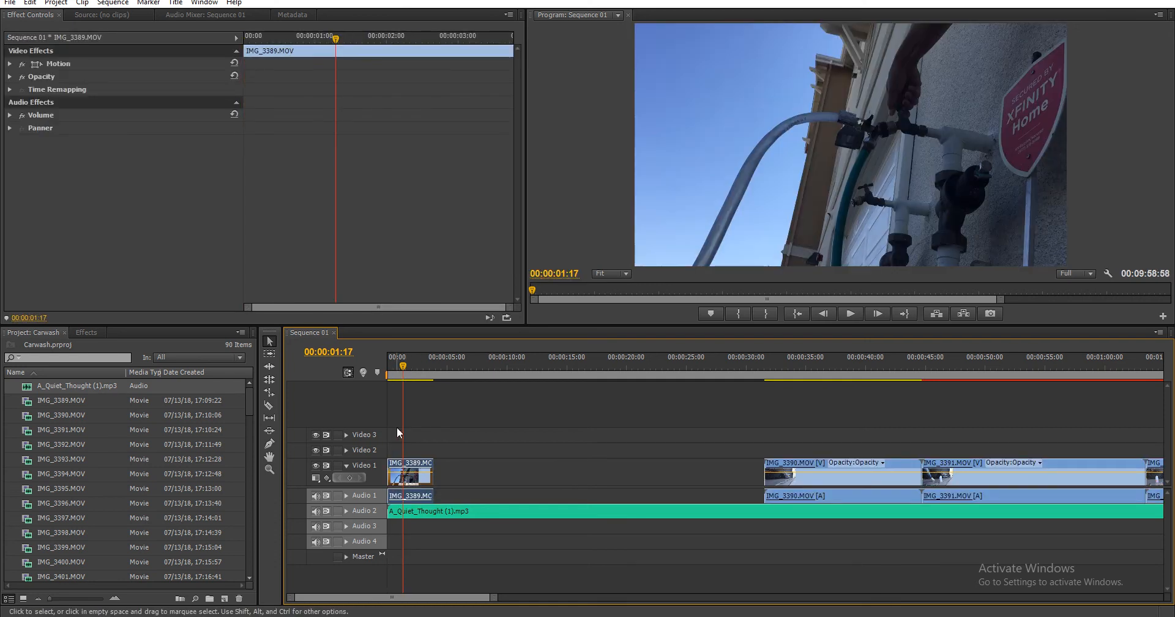
left_click(405, 368)
mouse_move(406, 367)
left_mouse_down()
mouse_move(391, 373)
mouse_move(407, 376)
left_mouse_up()
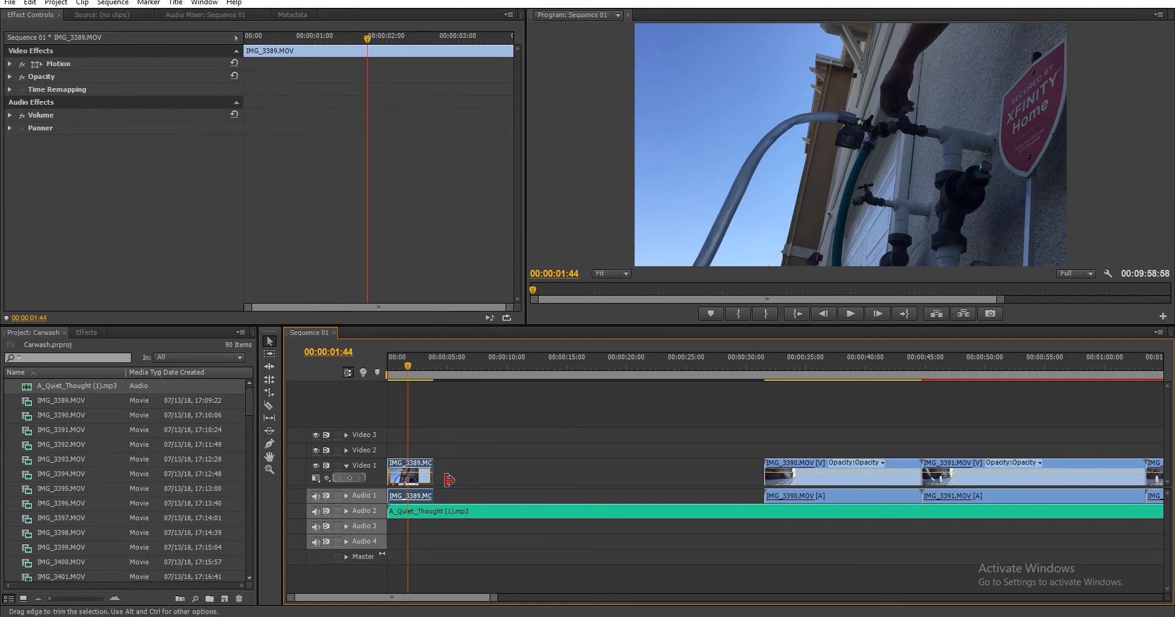
left_click_drag(433, 478, 409, 478)
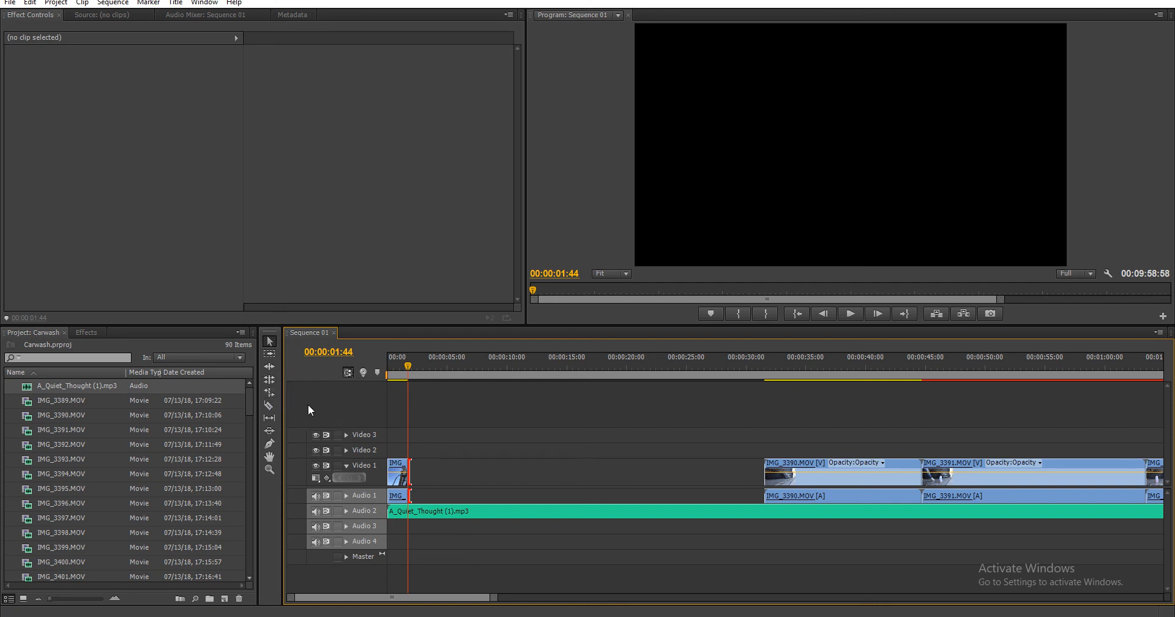
- Slow down IMG_3389.MOV with the Rate Stretch tool so that it ends at about 00:00:02:41
left_click(269, 393)
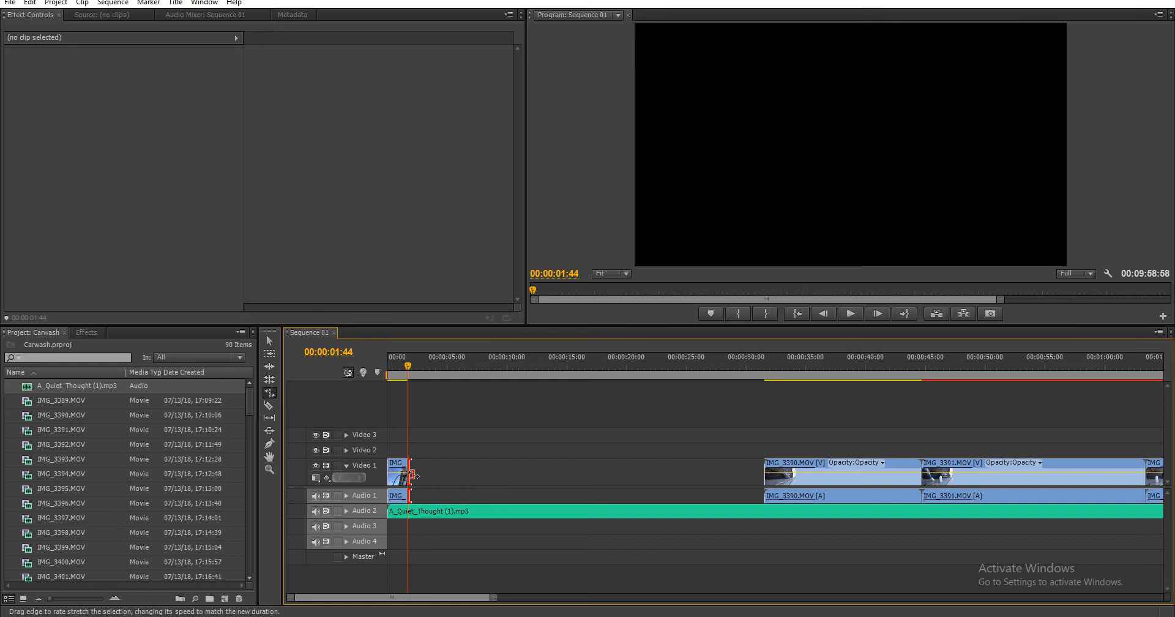
left_click_drag(417, 475, 420, 475)
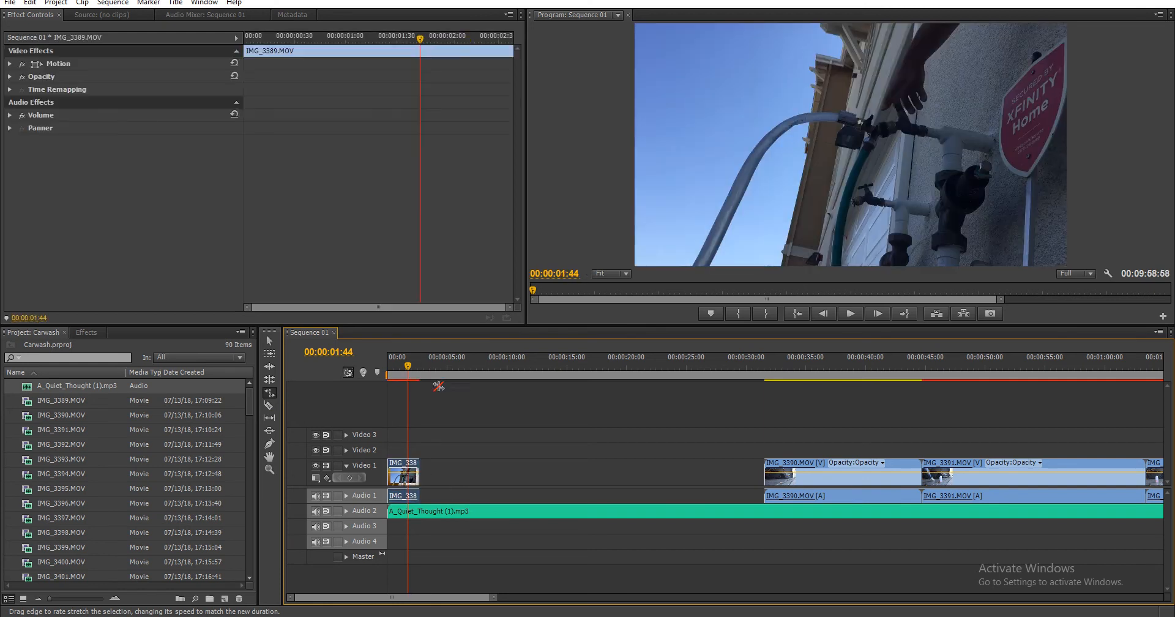
left_click(414, 369)
left_click_drag(414, 369, 426, 371)
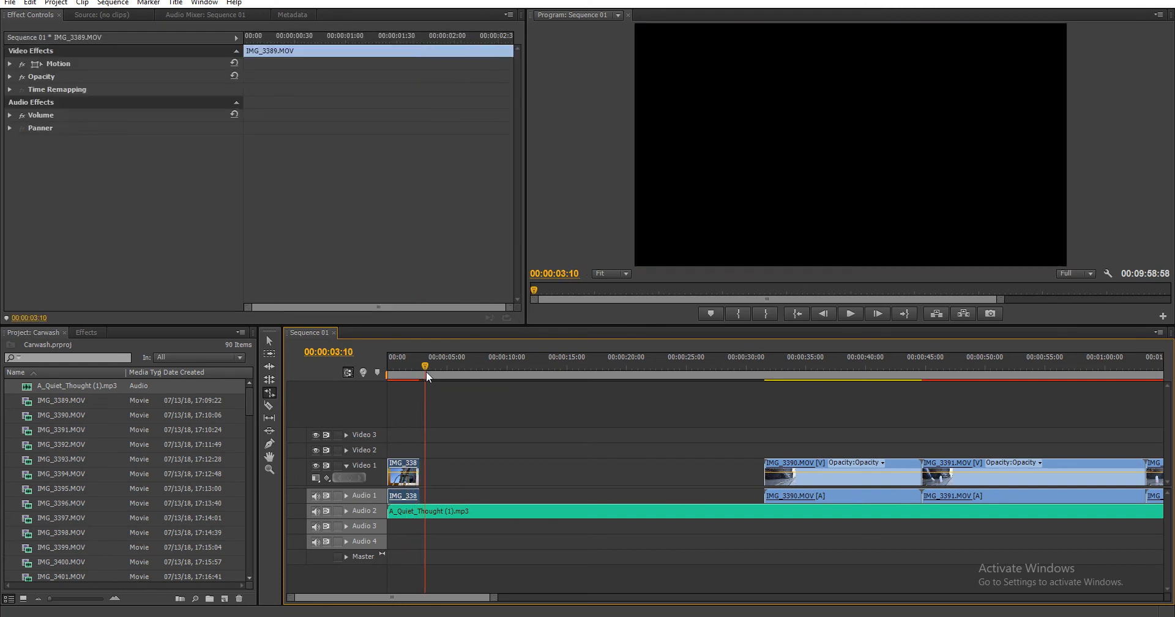
- Show the music waveform on Audio 2 and play the slowed first clip from the start with Audio 1 muted
left_click(346, 510)
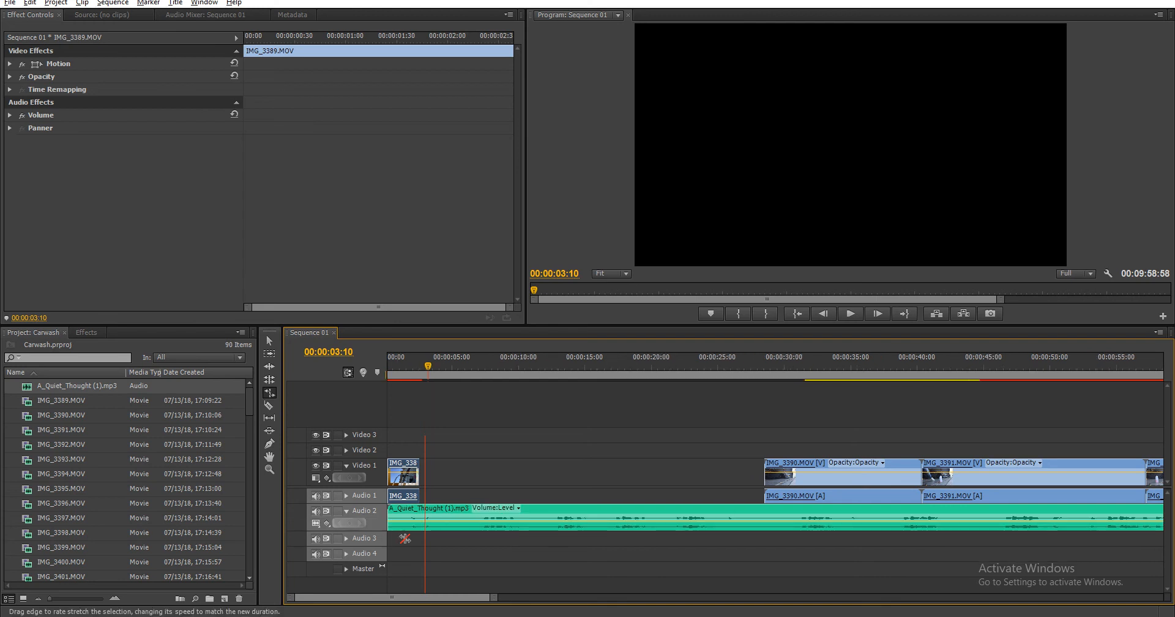
left_click_drag(493, 596, 381, 602)
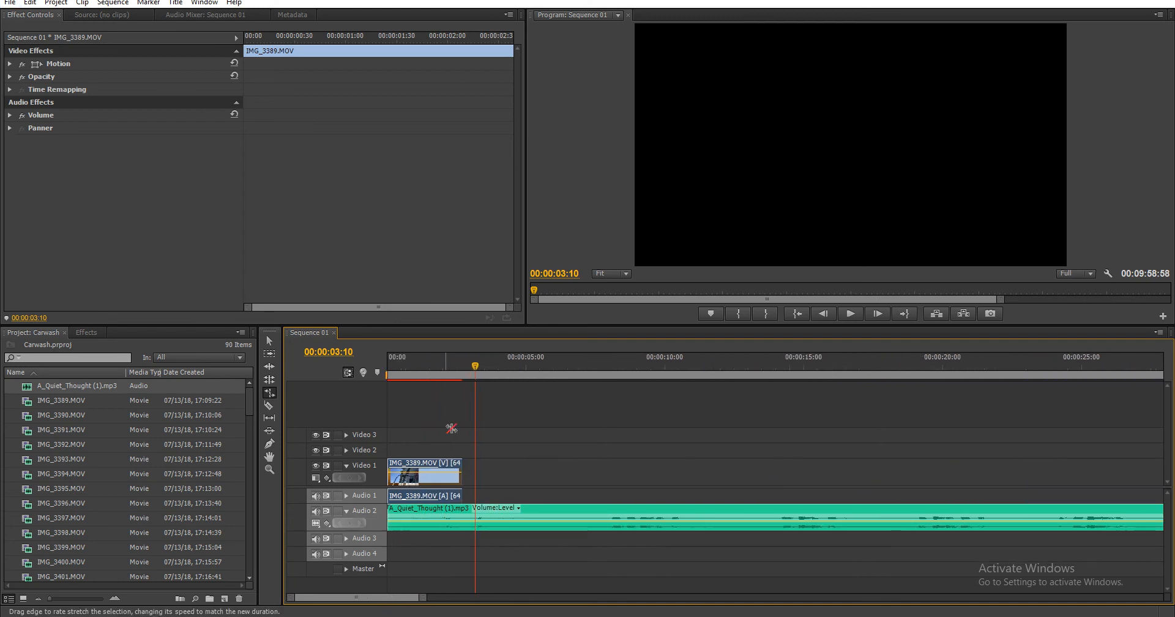
left_click_drag(425, 367, 377, 370)
key("space")
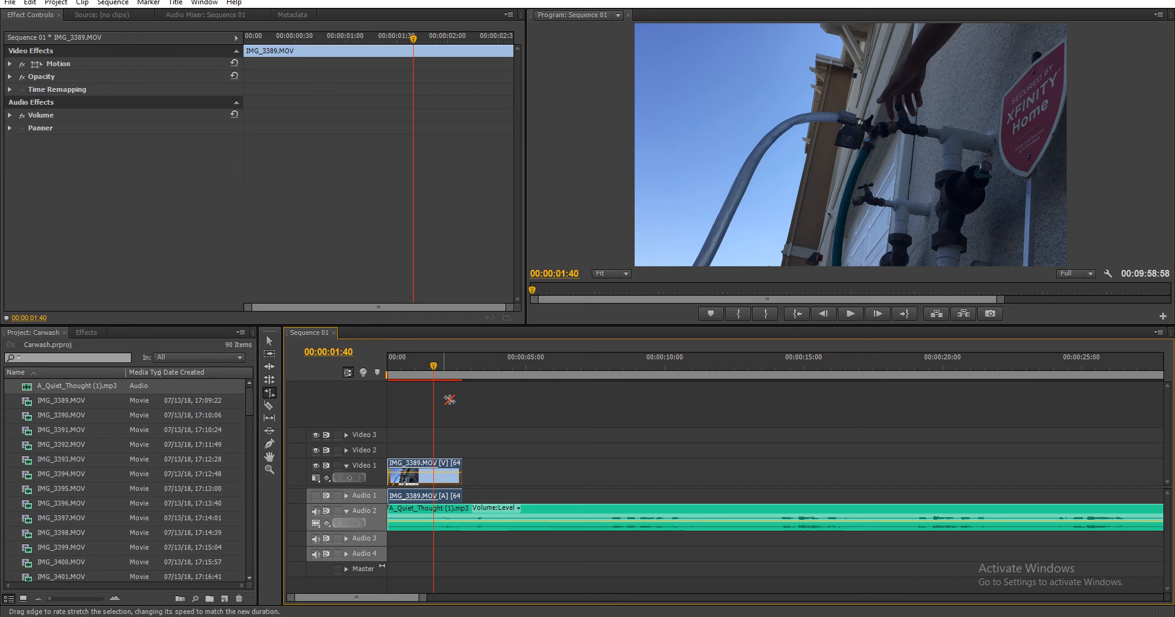
key("Home")
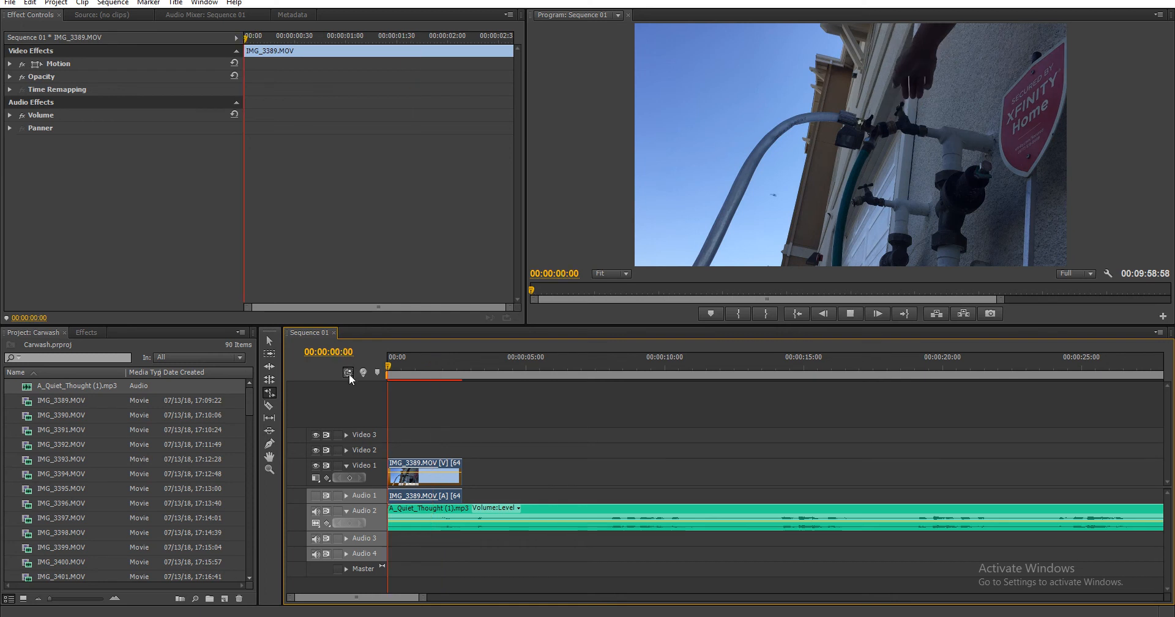
key("space")
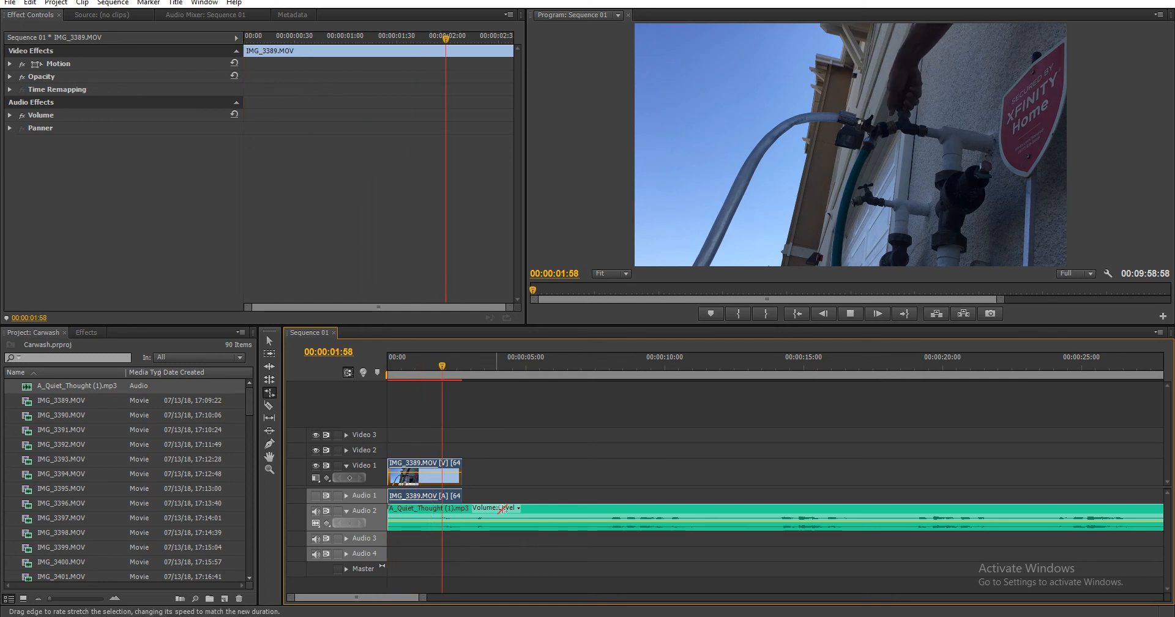
key("space")
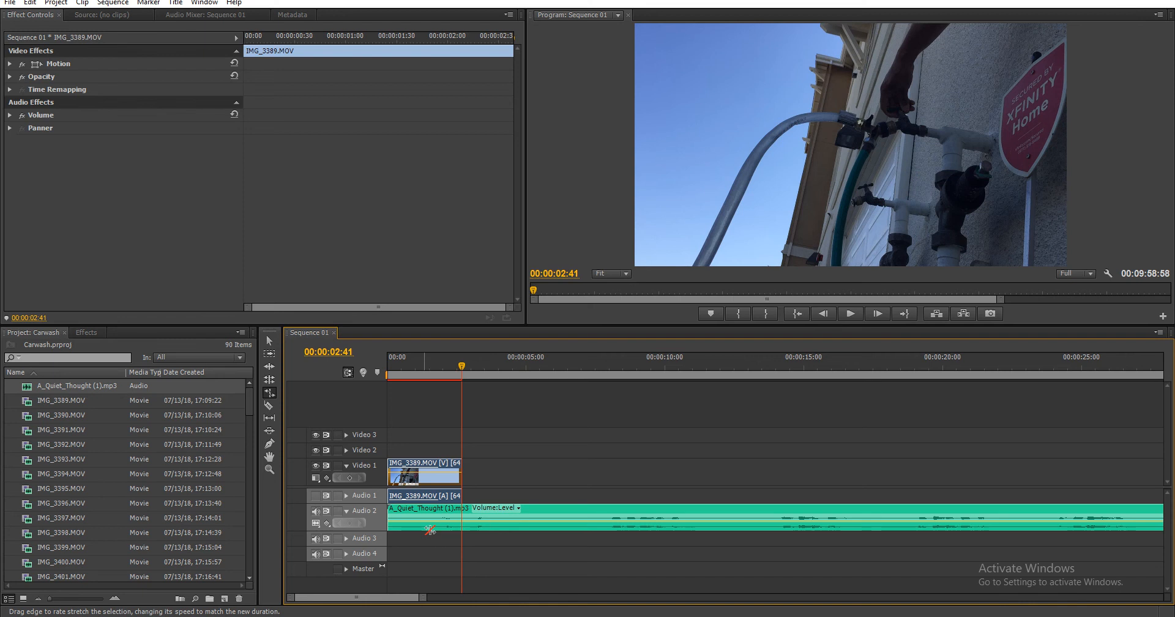
- Split A_Quiet_Thought (1).mp3 on Audio 2 at 00:00:01:44 and ripple delete the part before the cut
key("c")
left_click_drag(438, 369, 435, 375)
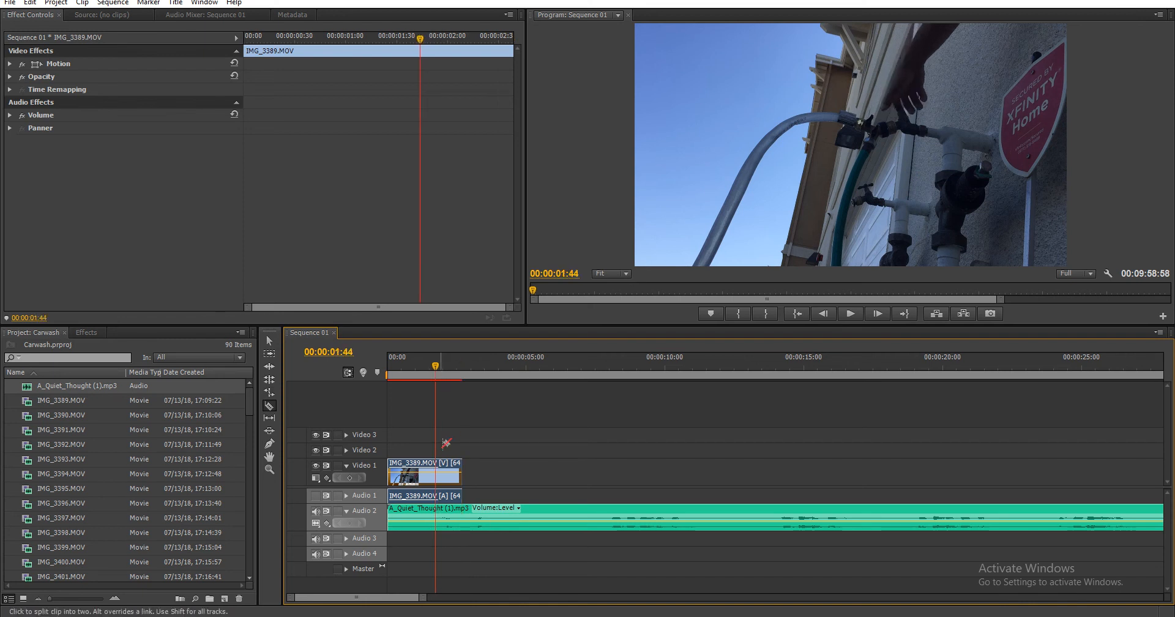
left_click(436, 517)
right_click(429, 522)
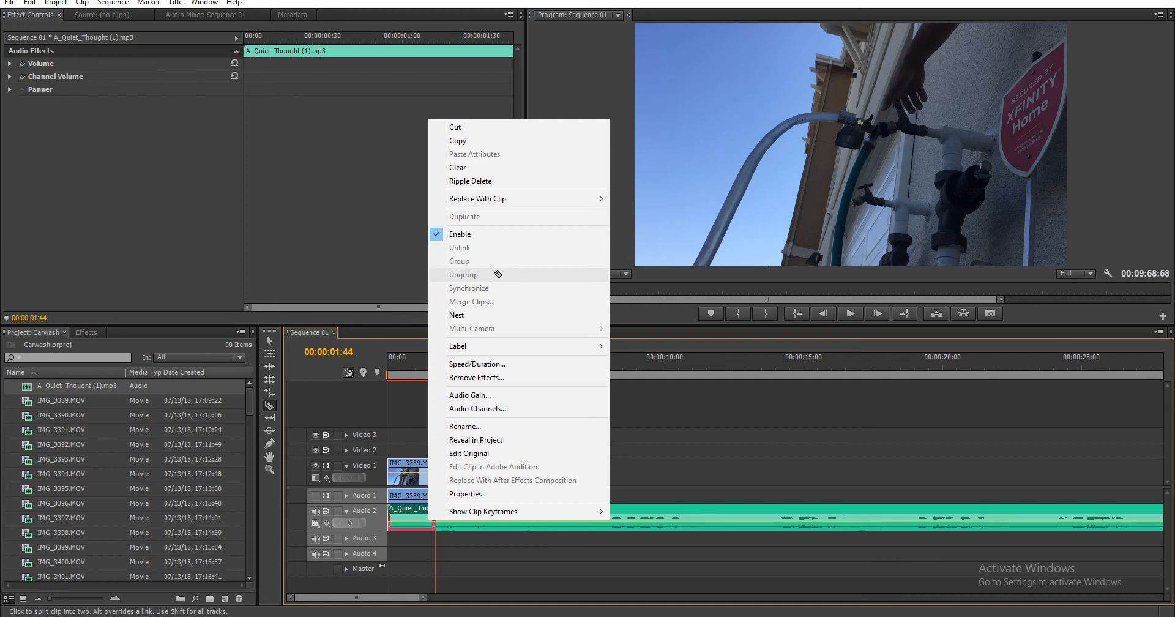
left_click(496, 182)
- Play the sequence from the start to check the shortened music opening against IMG_3389.MOV
left_click_drag(408, 370, 362, 373)
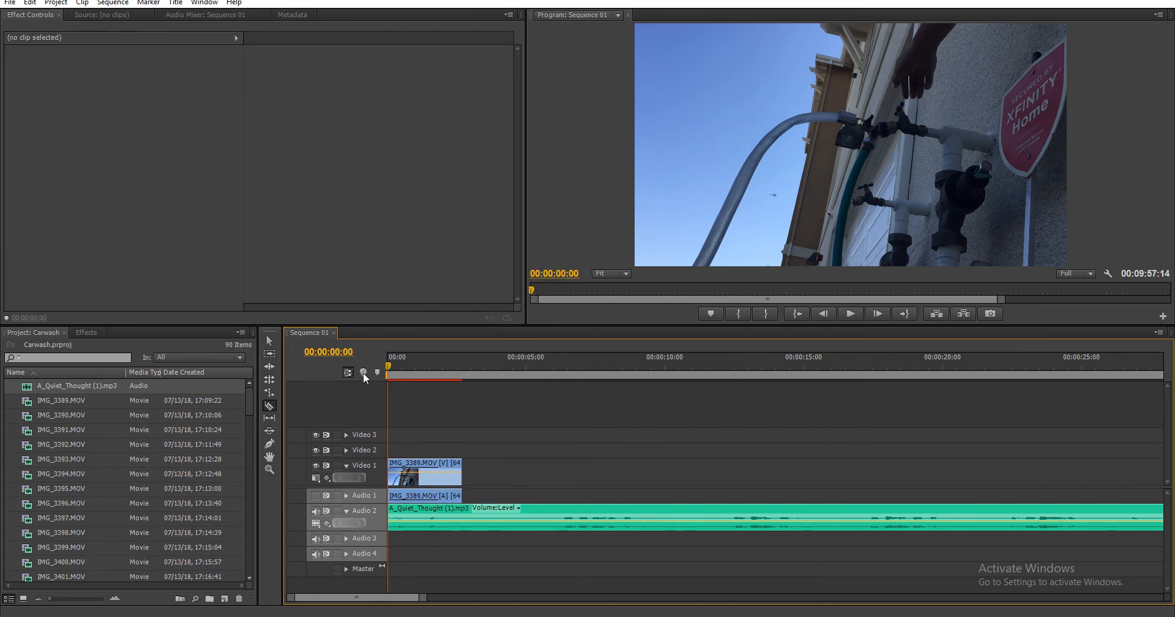
key("space")
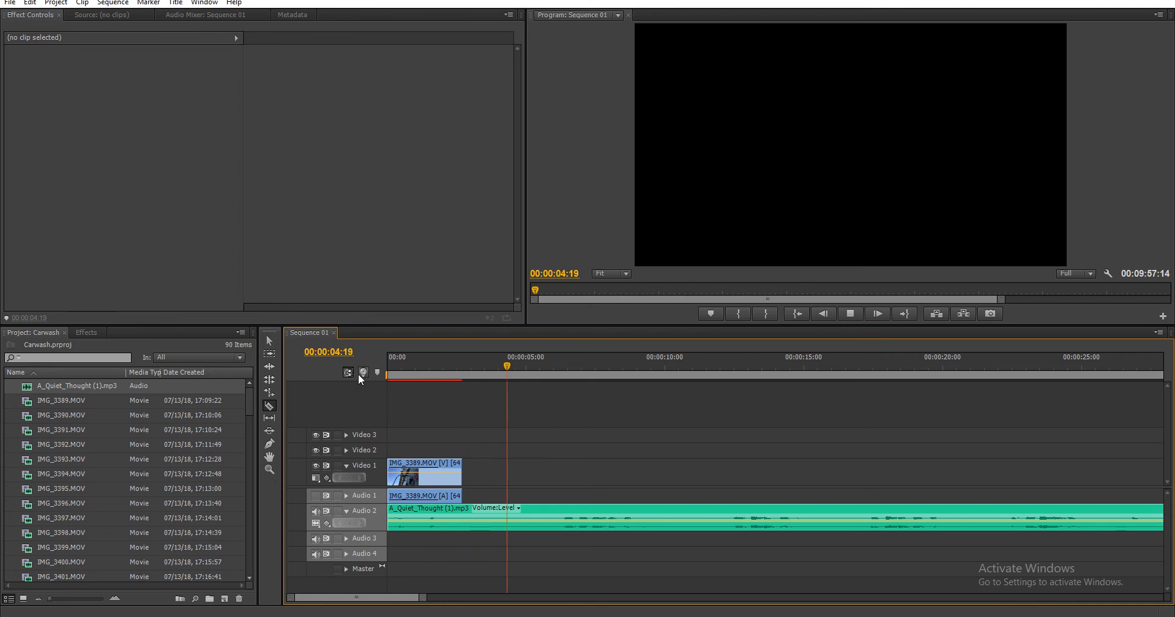
key("space")
left_click(445, 365)
left_click_drag(445, 365, 342, 380)
key("space")
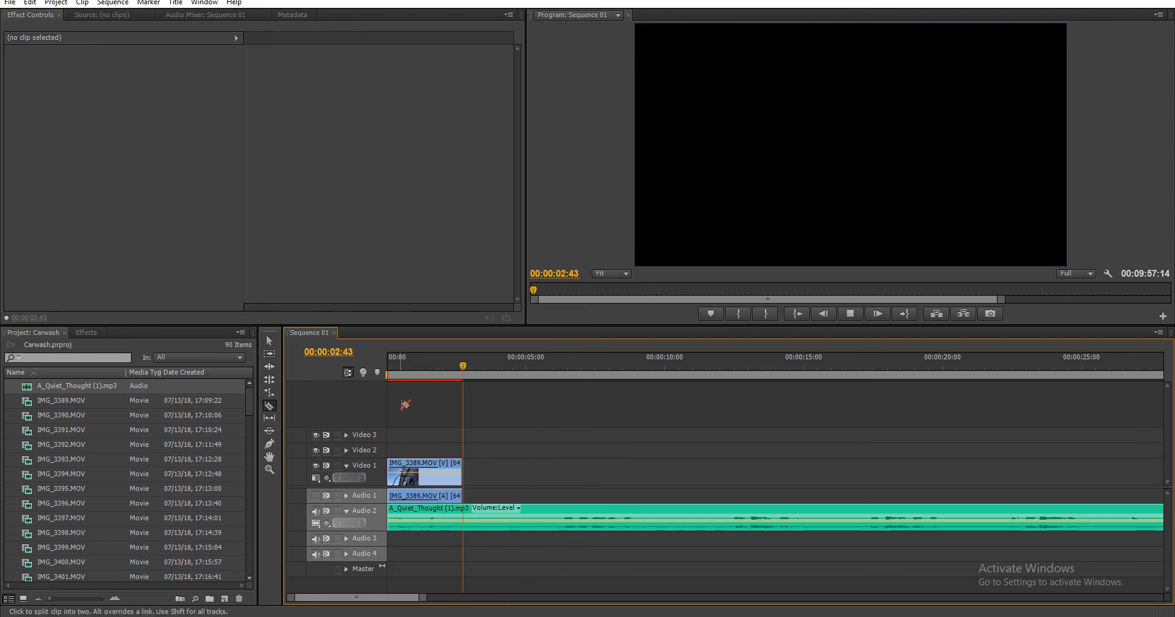
- Ripple delete the empty gap on Video 1 after IMG_3389.MOV
key("space")
right_click(516, 470)
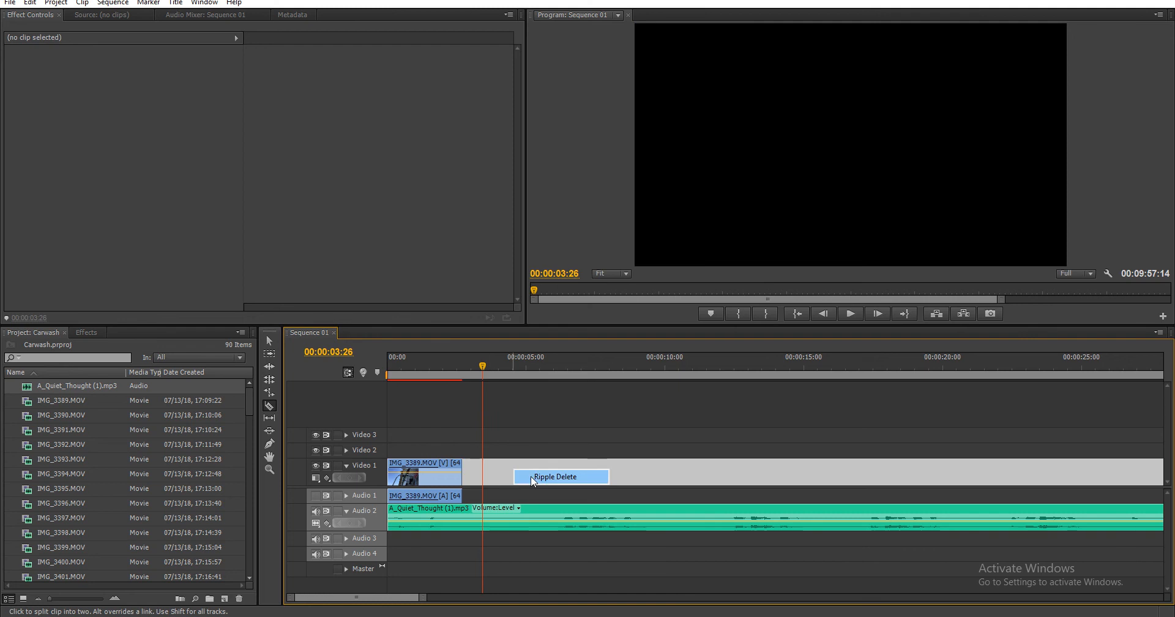
left_click(531, 477)
- Split IMG_3390.MOV at 00:00:09:05 and ripple delete the part before the cut
left_click_drag(482, 367, 640, 387)
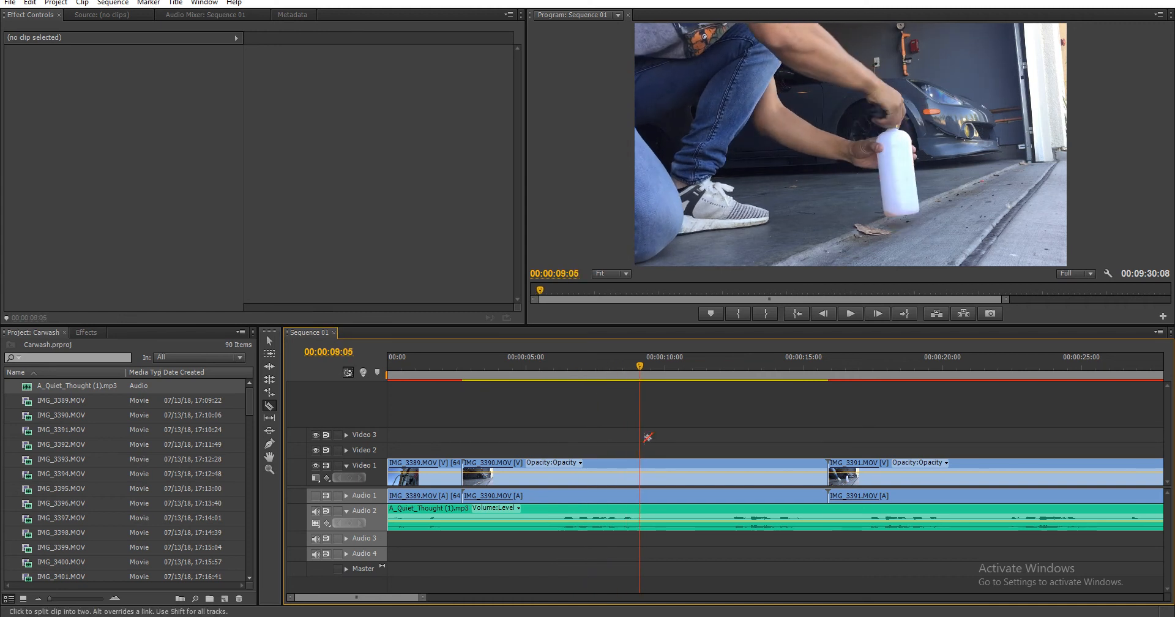
left_click(640, 472)
right_click(600, 481)
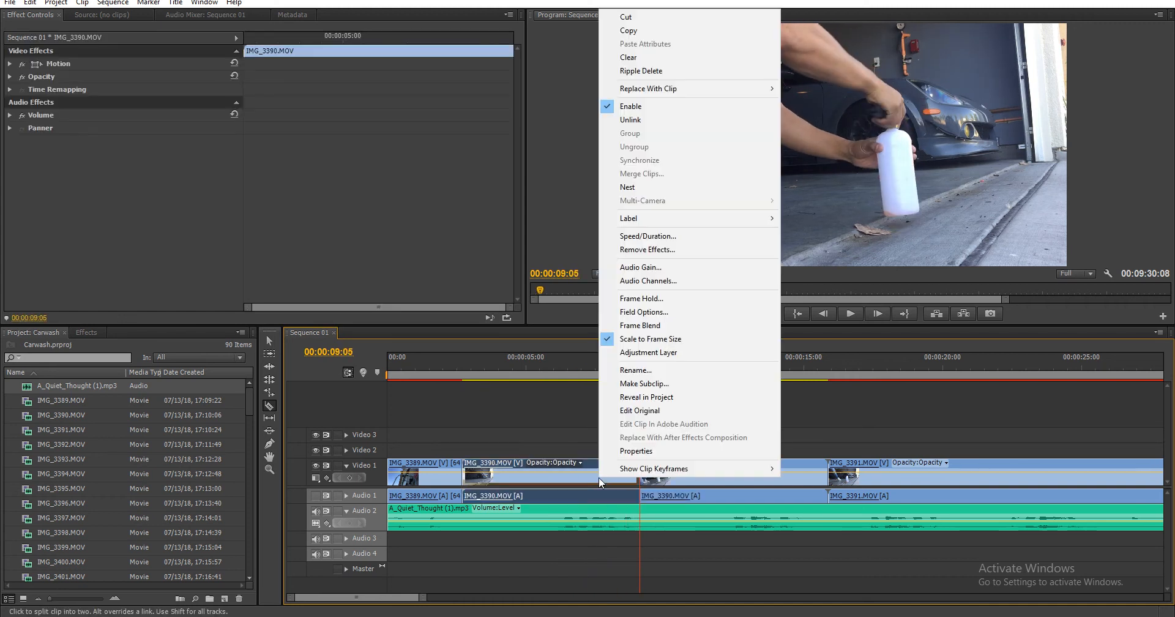
left_click(690, 68)
- Split IMG_3390.MOV about one second after its start and again at 00:00:05:13, and clear the first piece
left_click(463, 374)
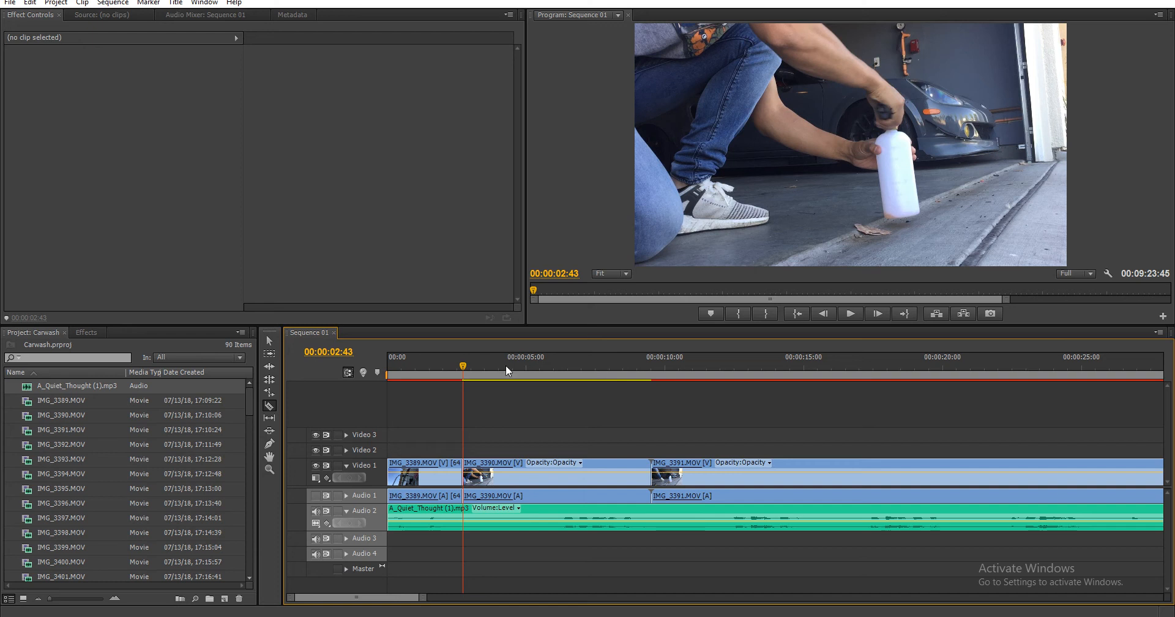
left_click(414, 366)
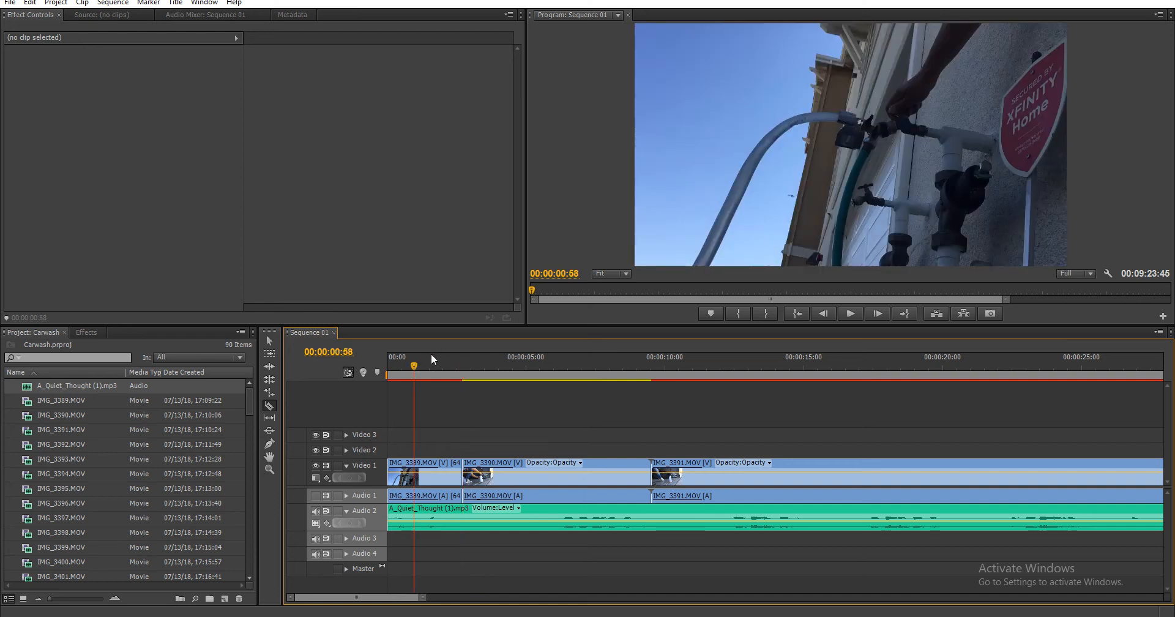
left_click_drag(490, 365, 512, 374)
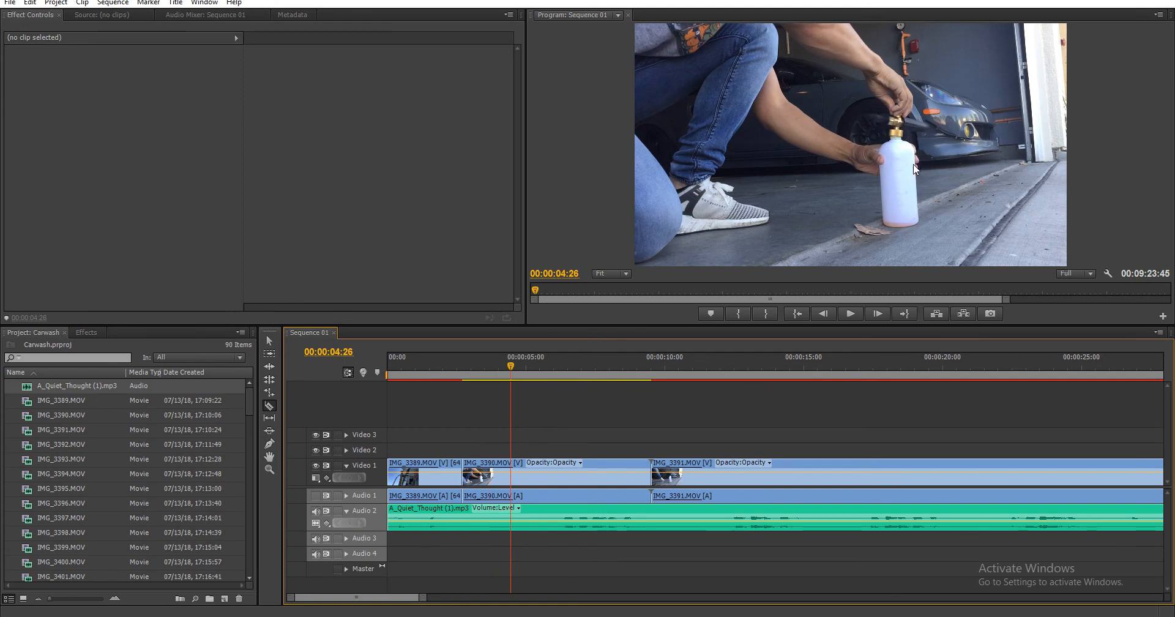
key("Right")
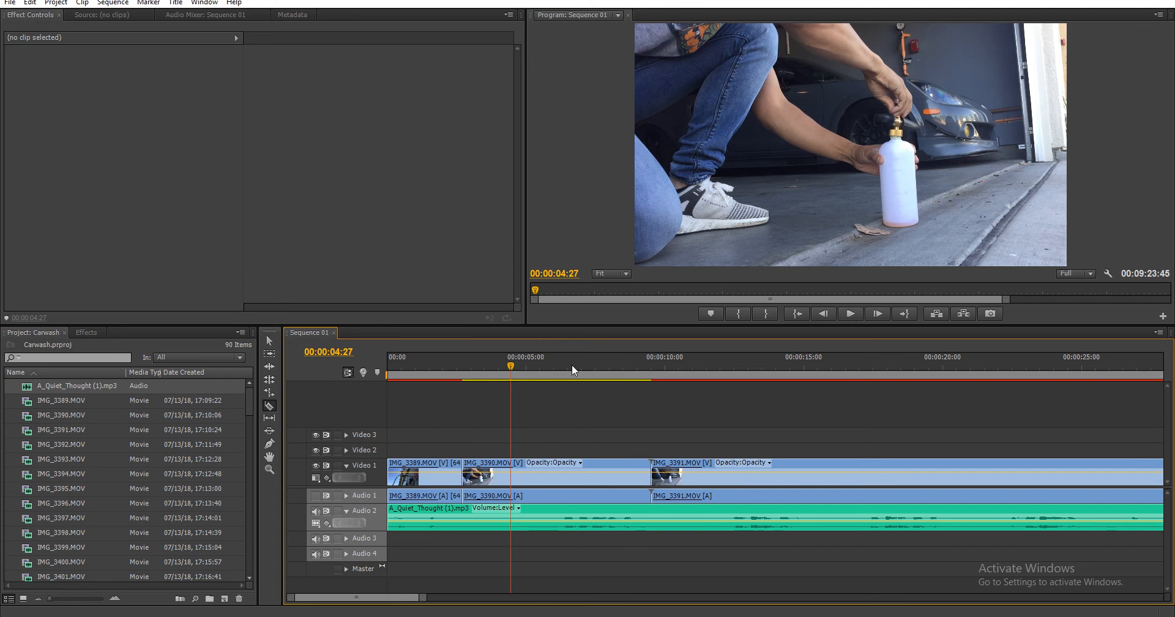
left_click(497, 362)
key("space")
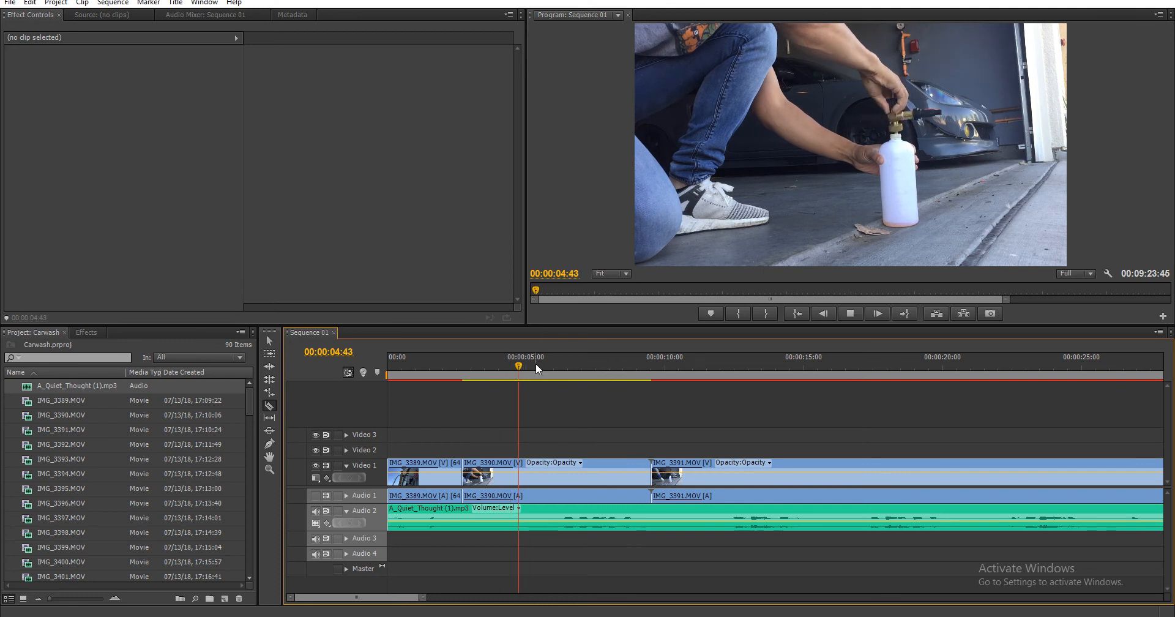
left_click(525, 366)
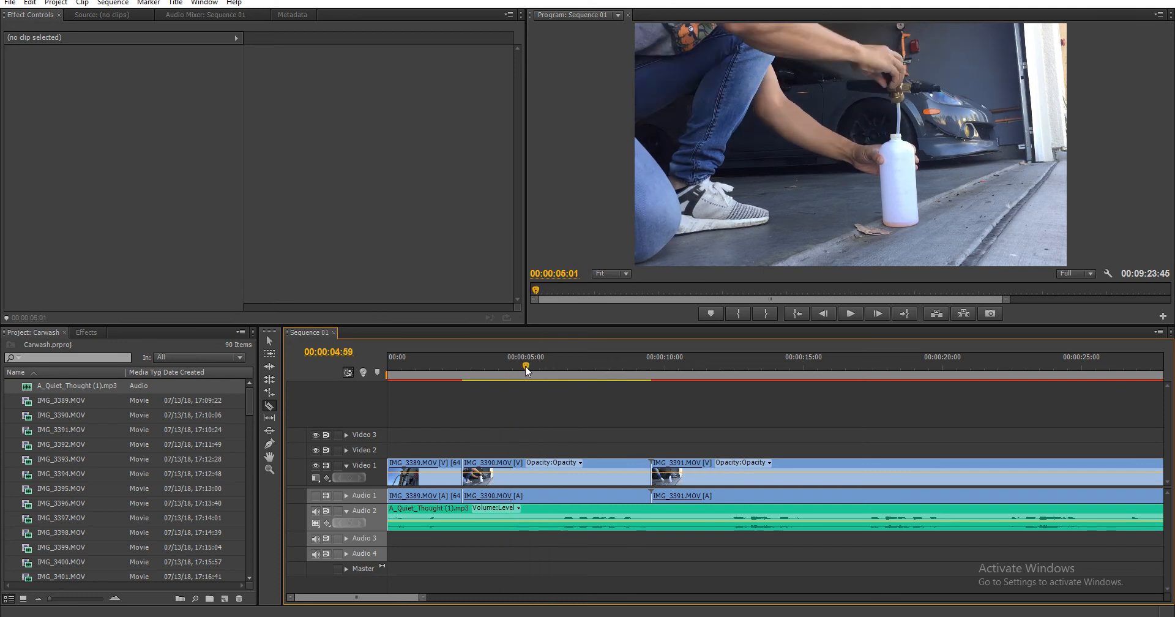
mouse_move(525, 365)
left_mouse_down()
mouse_move(496, 372)
mouse_move(532, 373)
left_mouse_up()
left_click(496, 478)
left_click(532, 476)
right_click(472, 476)
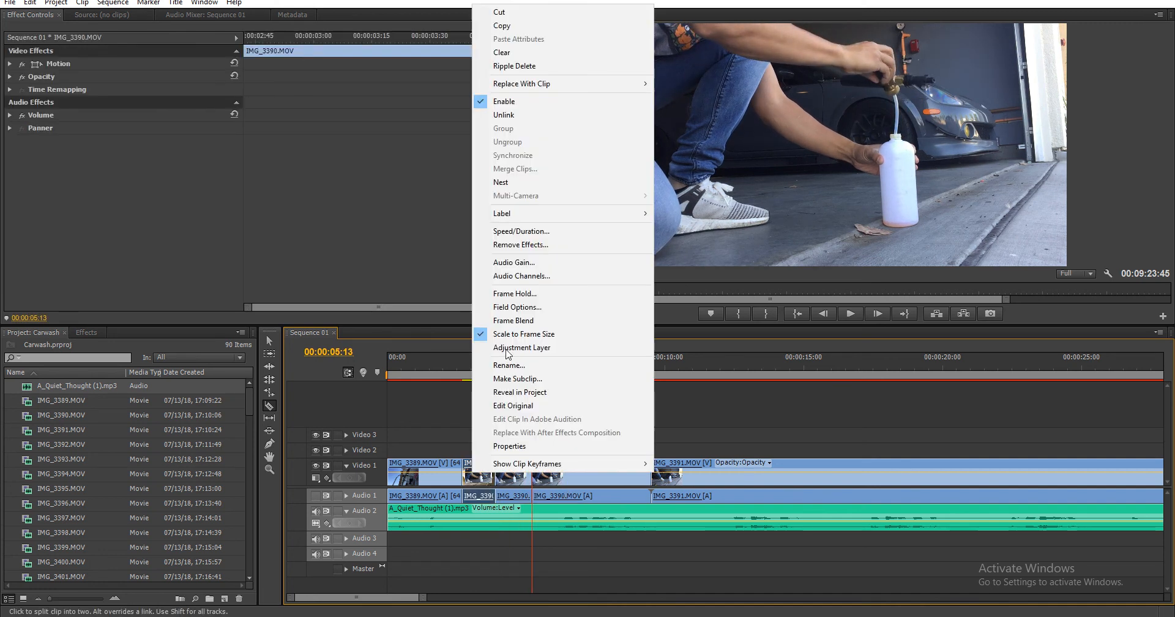
left_click(531, 53)
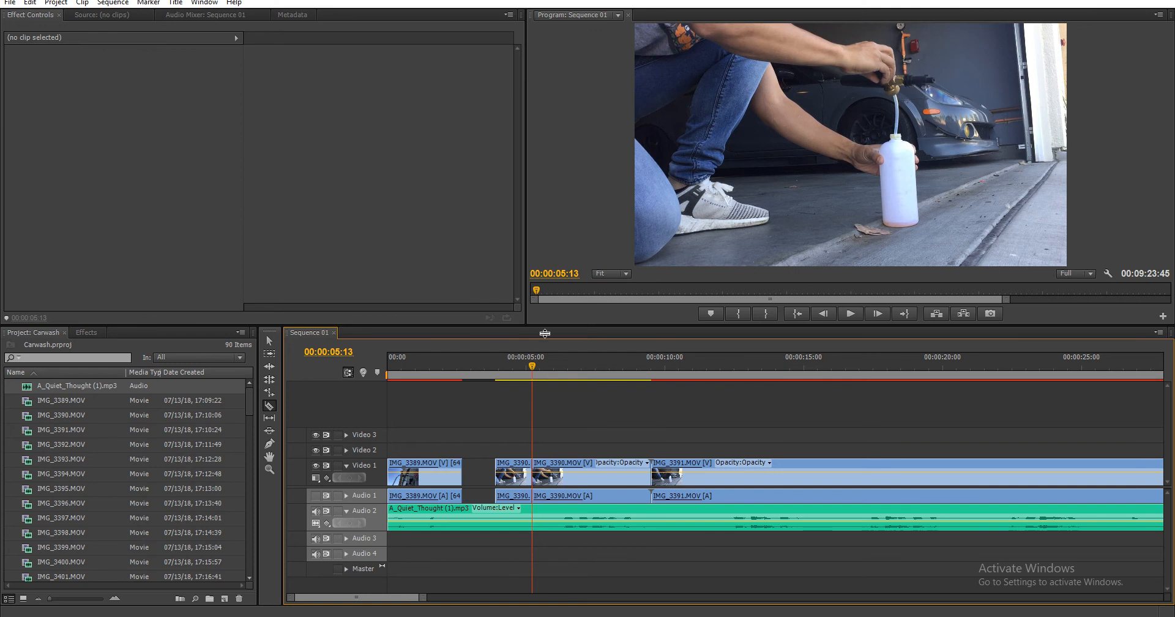
- Move the short middle piece of IMG_3390.MOV directly against the end of IMG_3389.MOV
key("v")
right_click(476, 468)
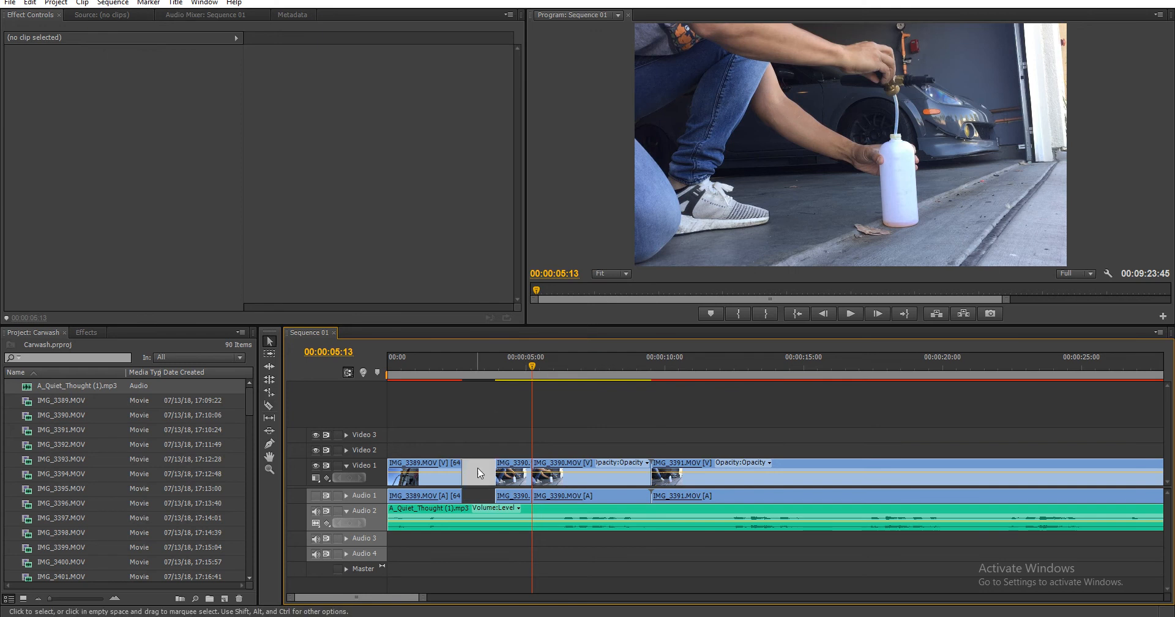
left_click(489, 448)
left_click_drag(511, 483, 478, 483)
key("r")
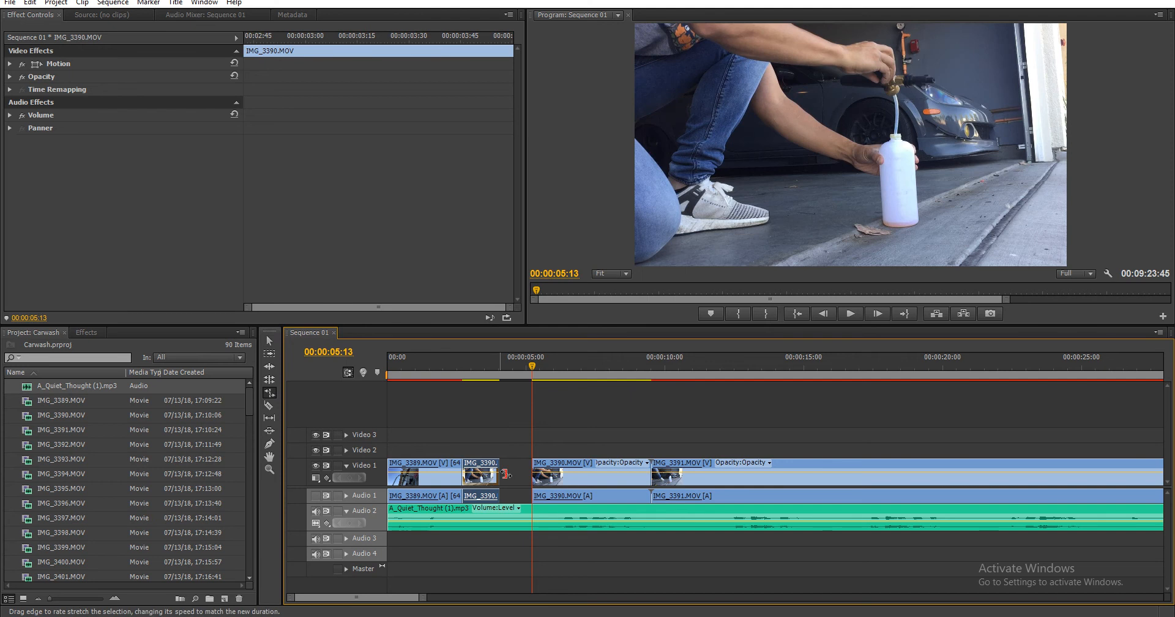
- Clear the leftover piece of IMG_3390.MOV in front of IMG_3391.MOV
key("v")
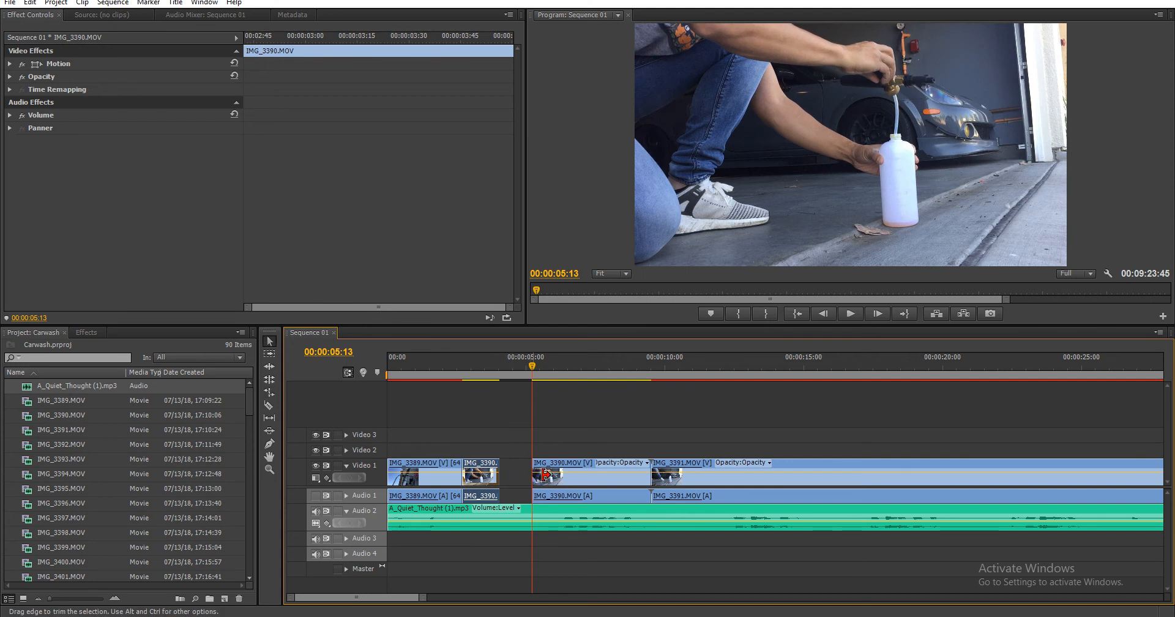
left_click_drag(544, 475, 625, 481)
right_click(628, 476)
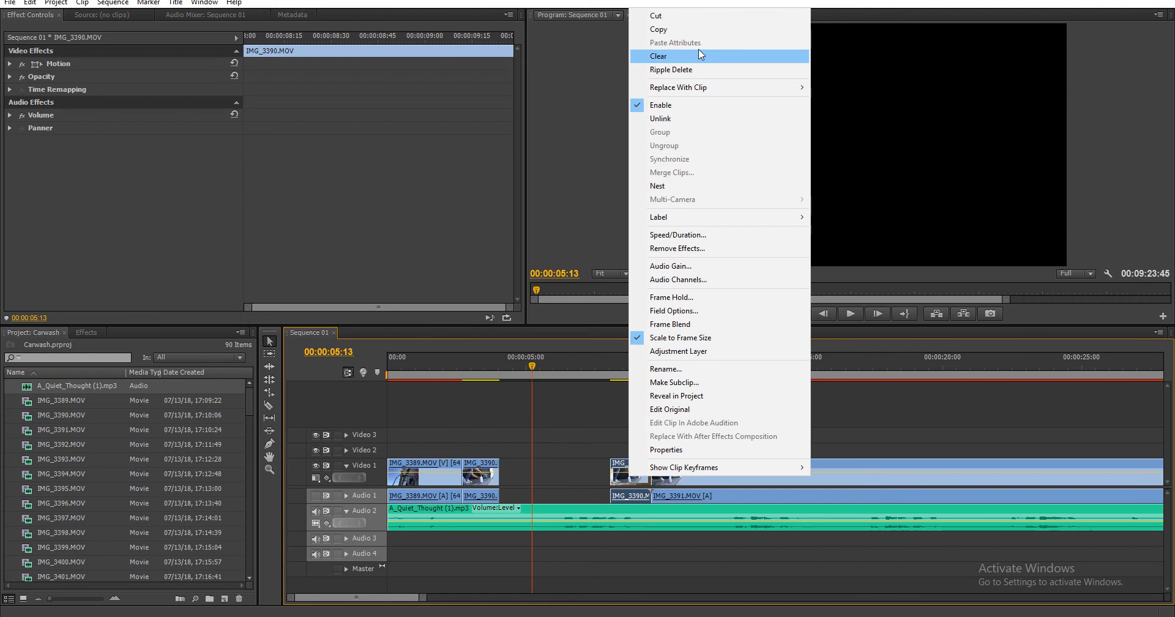
left_click(655, 55)
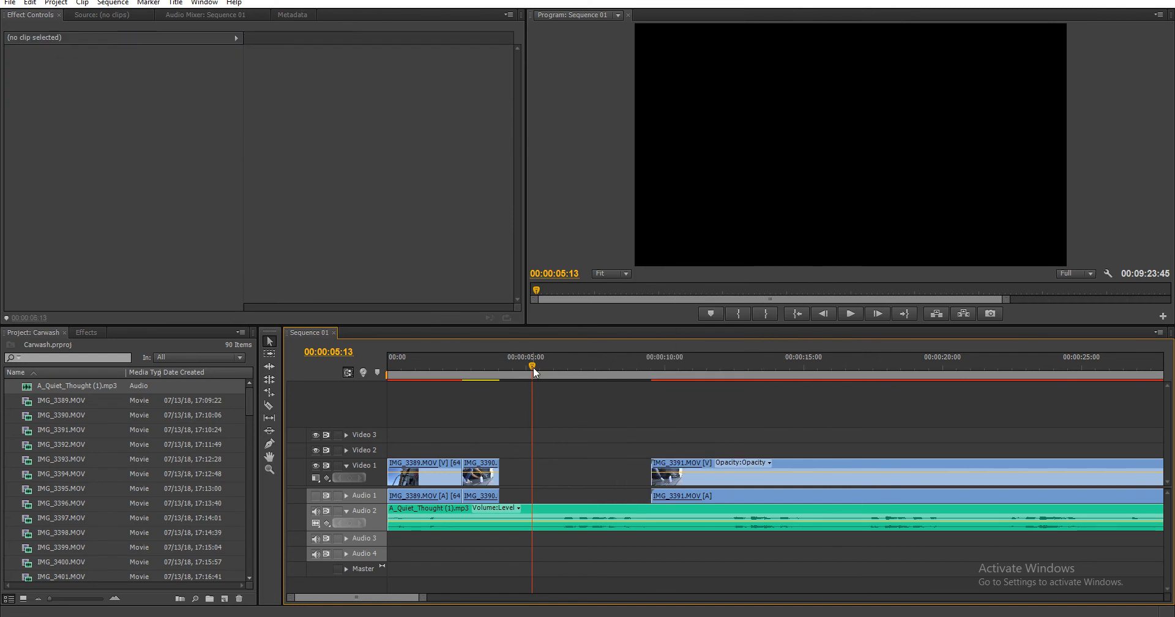
- Slow down the remaining IMG_3390.MOV piece with the Rate Stretch tool, matching its end to the music at 00:00:05:41
key("space")
left_click_drag(533, 366, 527, 365)
key("space")
key("space")
key("r")
left_click_drag(499, 463, 541, 471)
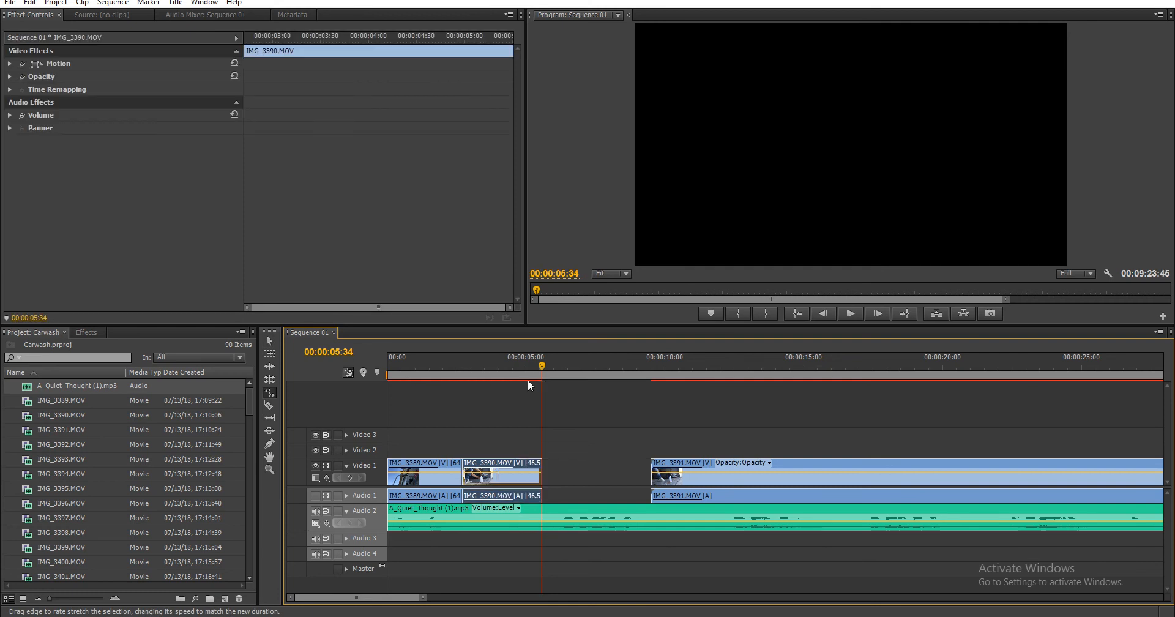
left_click(524, 361)
key("space")
key("space")
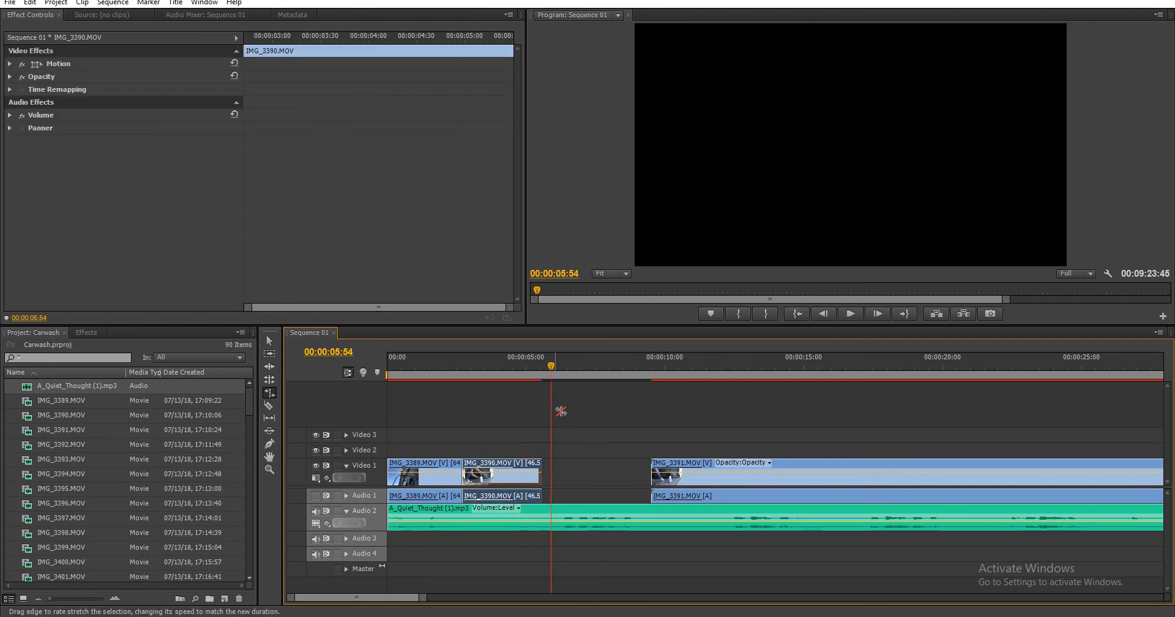
left_click_drag(551, 367, 546, 370)
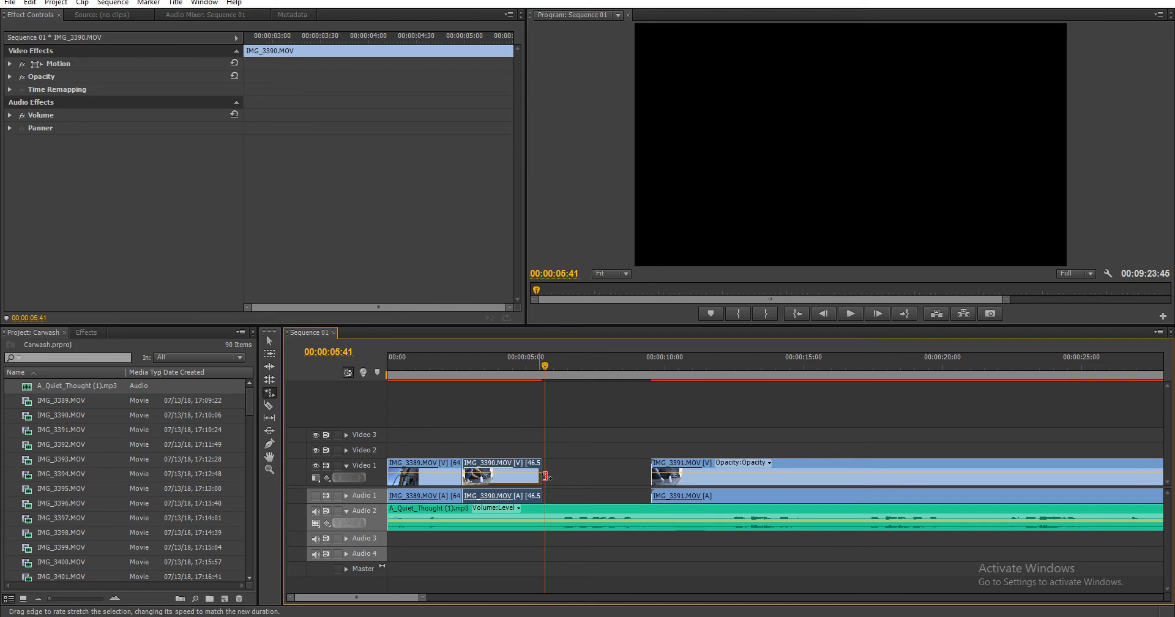
left_click_drag(541, 473, 545, 476)
- Move IMG_3391.MOV directly after IMG_3390.MOV at 00:00:05:41 and play its opening
key("v")
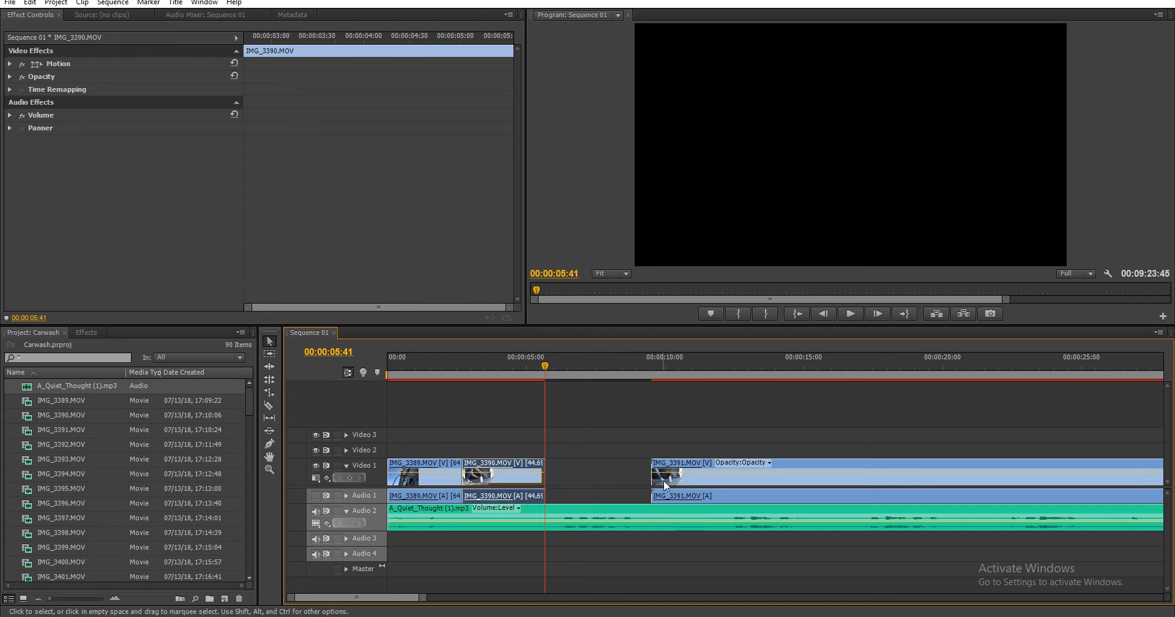
left_click_drag(663, 480, 554, 482)
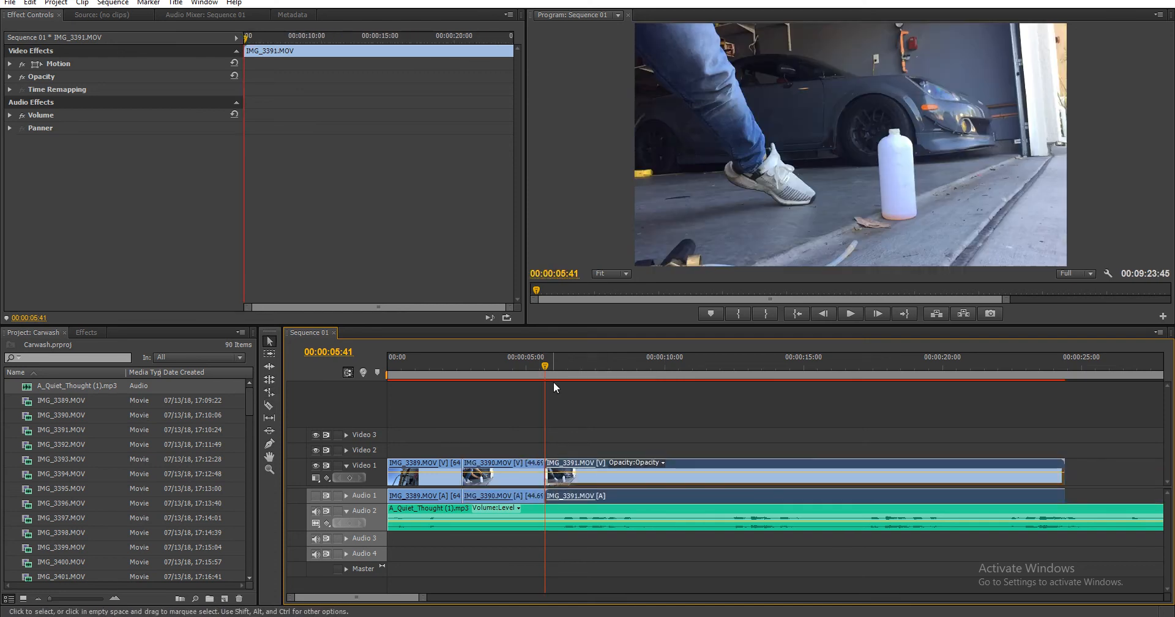
key("space")
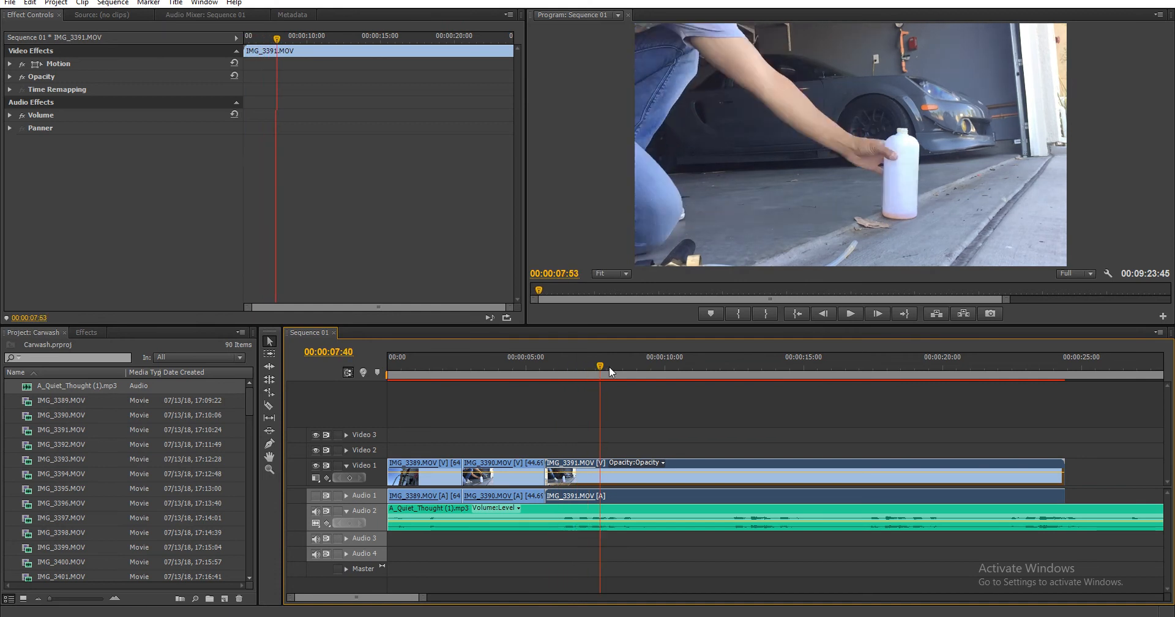
- Trim the start of IMG_3391.MOV to 00:00:10:16 and ripple delete the gap in front of it
left_click_drag(608, 365, 673, 379)
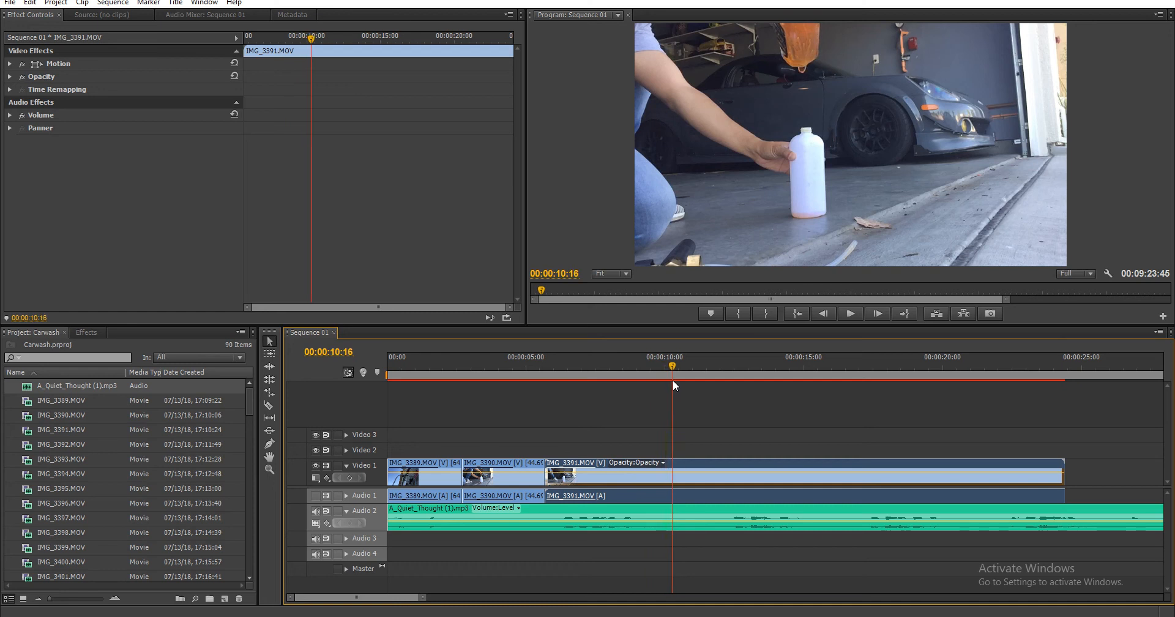
left_click_drag(546, 468, 686, 466)
right_click(630, 472)
left_click(661, 482)
- Split IMG_3391.MOV at 00:00:07:04, where the soap is pouring, and delete the part after the cut
left_click(544, 370)
key("space")
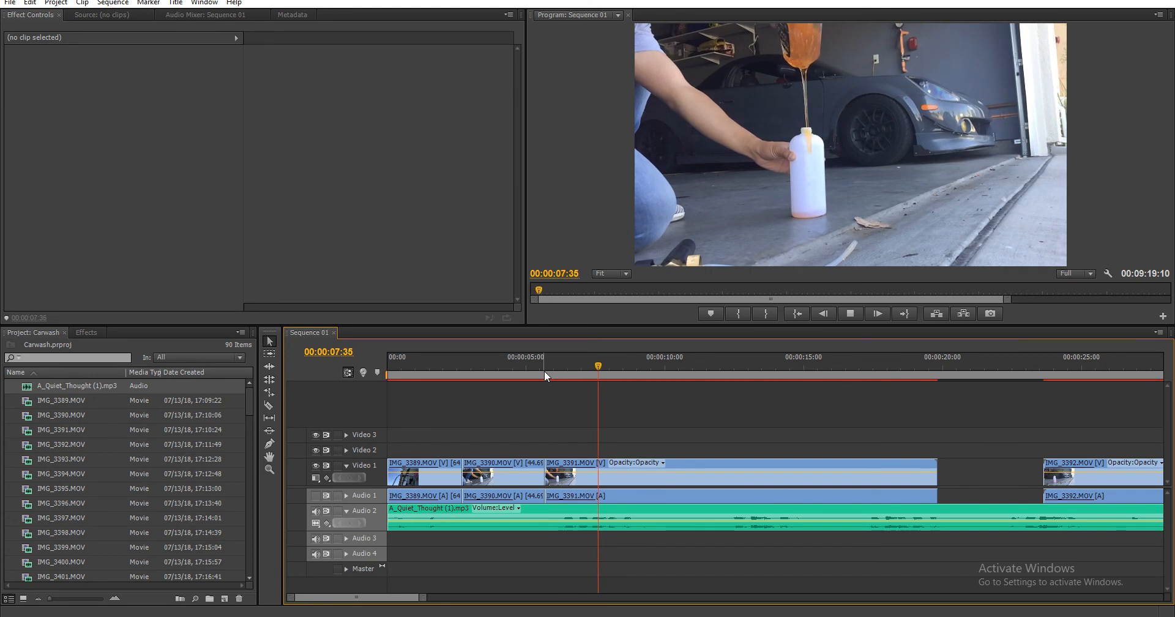
left_click_drag(544, 369, 585, 376)
key("c")
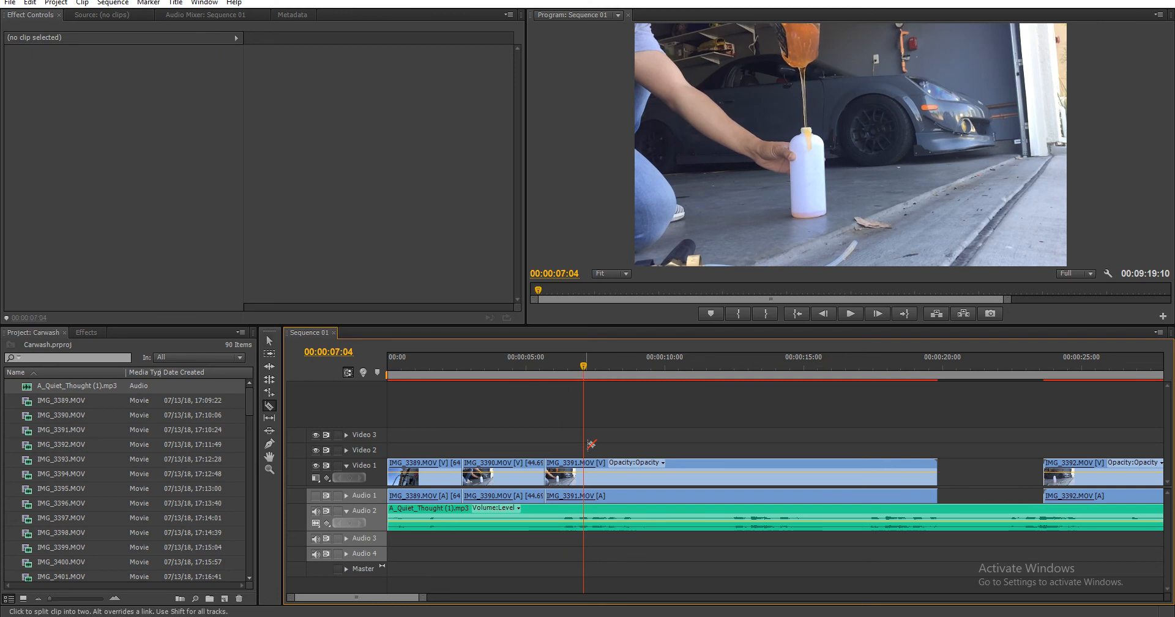
left_click(584, 473)
key("v")
left_click(639, 480)
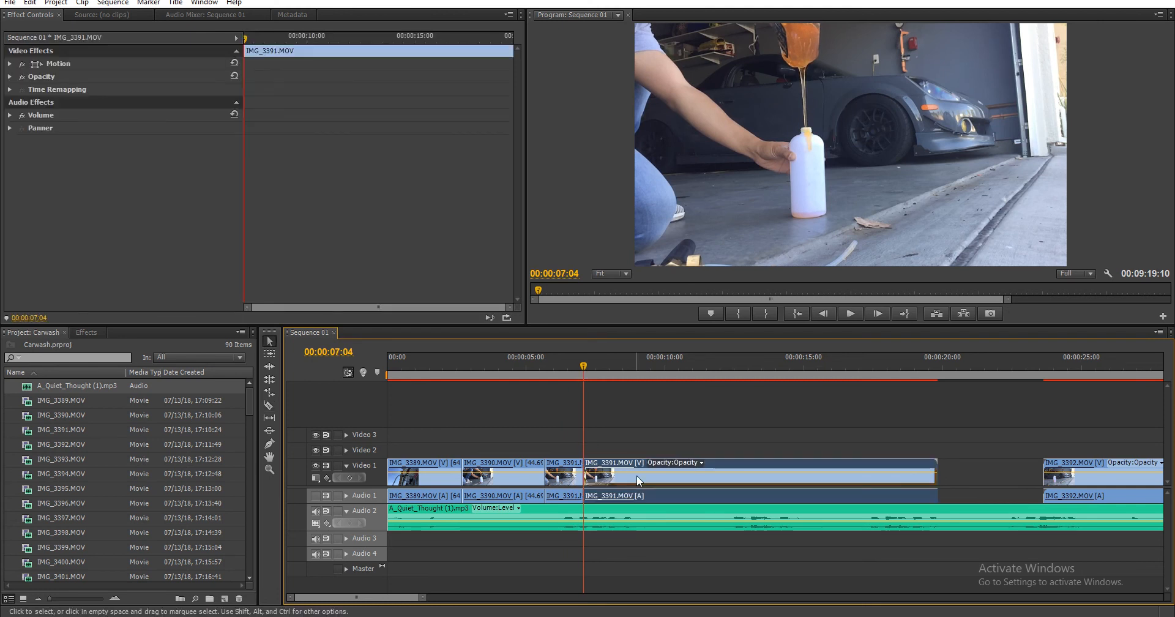
left_click_drag(823, 359, 879, 354)
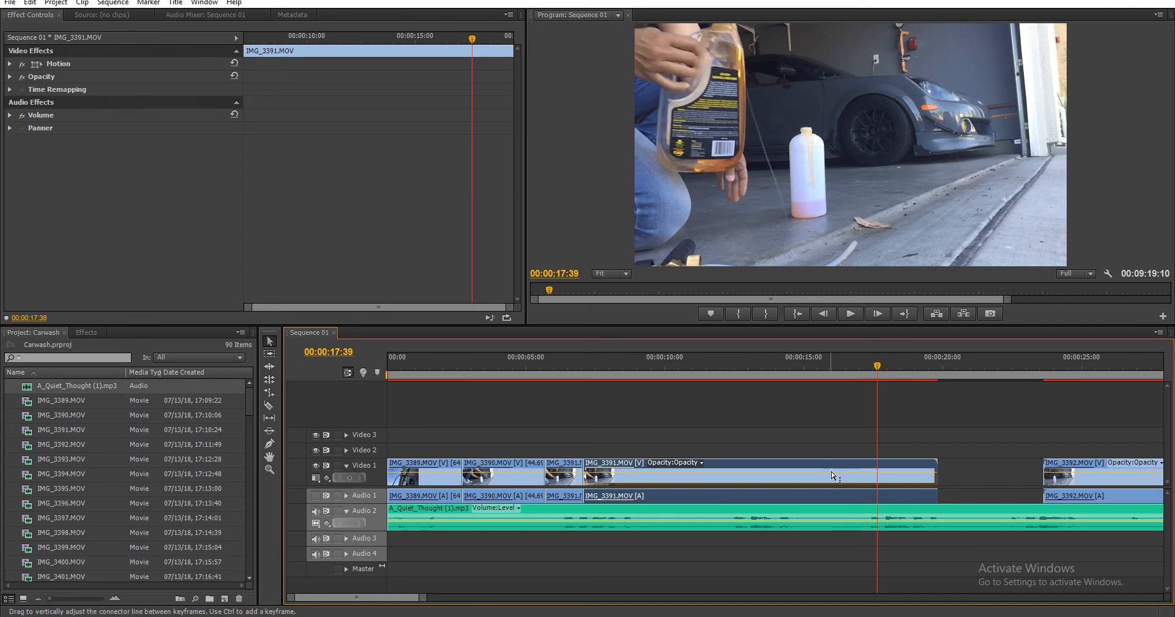
key("Delete")
- Find the next beat in the music and slow down IMG_3391.MOV with the Rate Stretch tool, ending it at 00:00:08:37
left_click(606, 371)
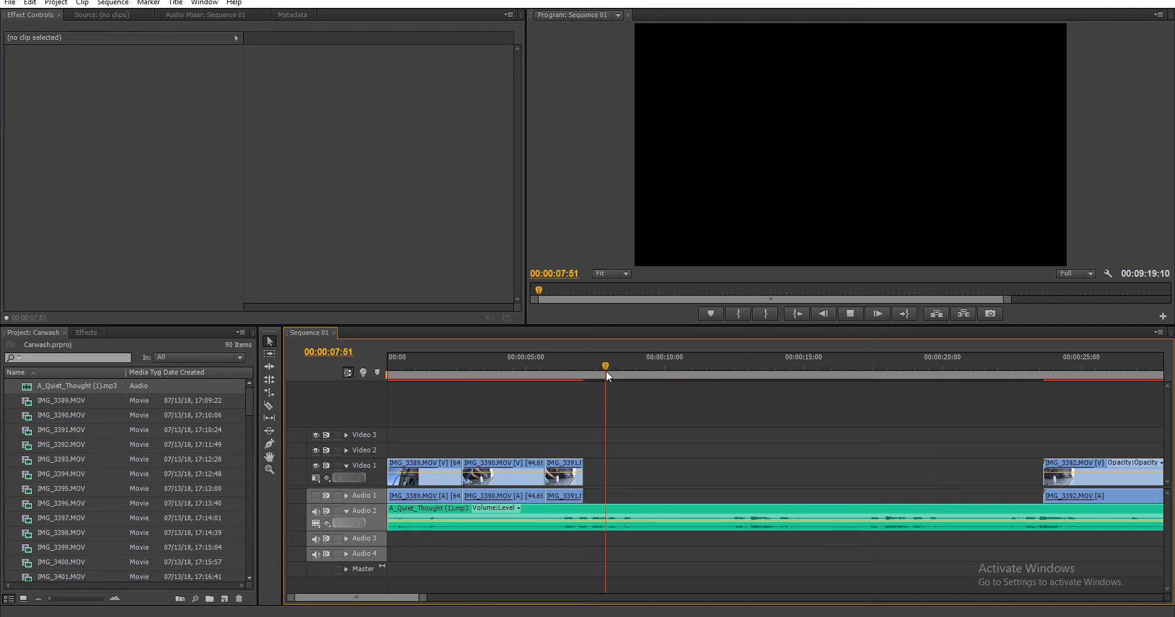
key("space")
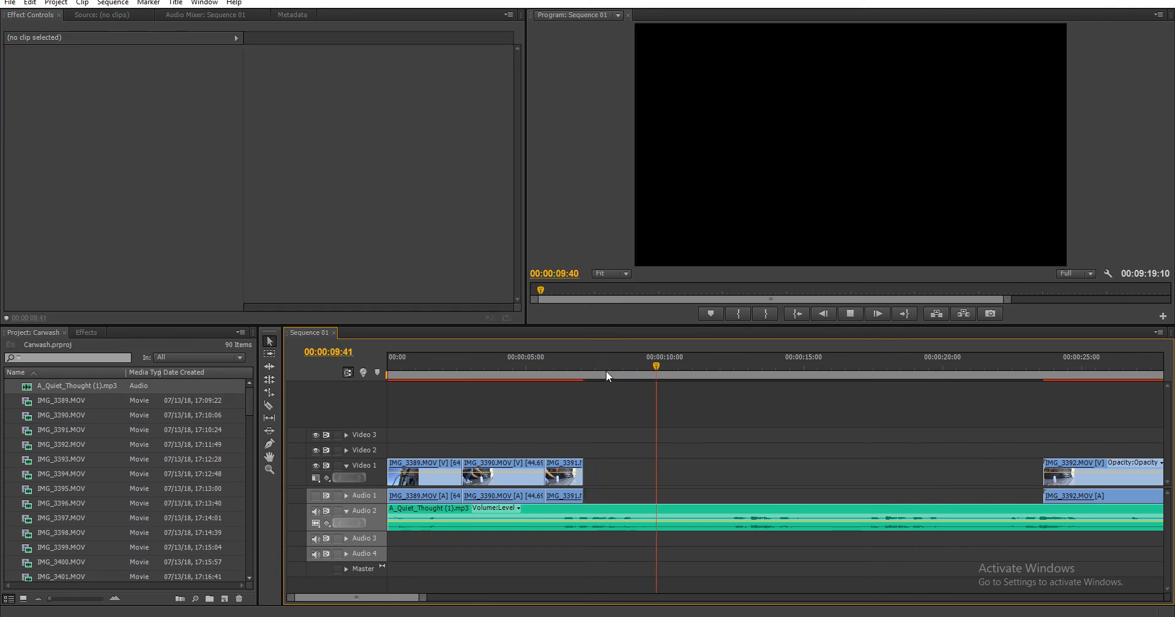
left_click(587, 364)
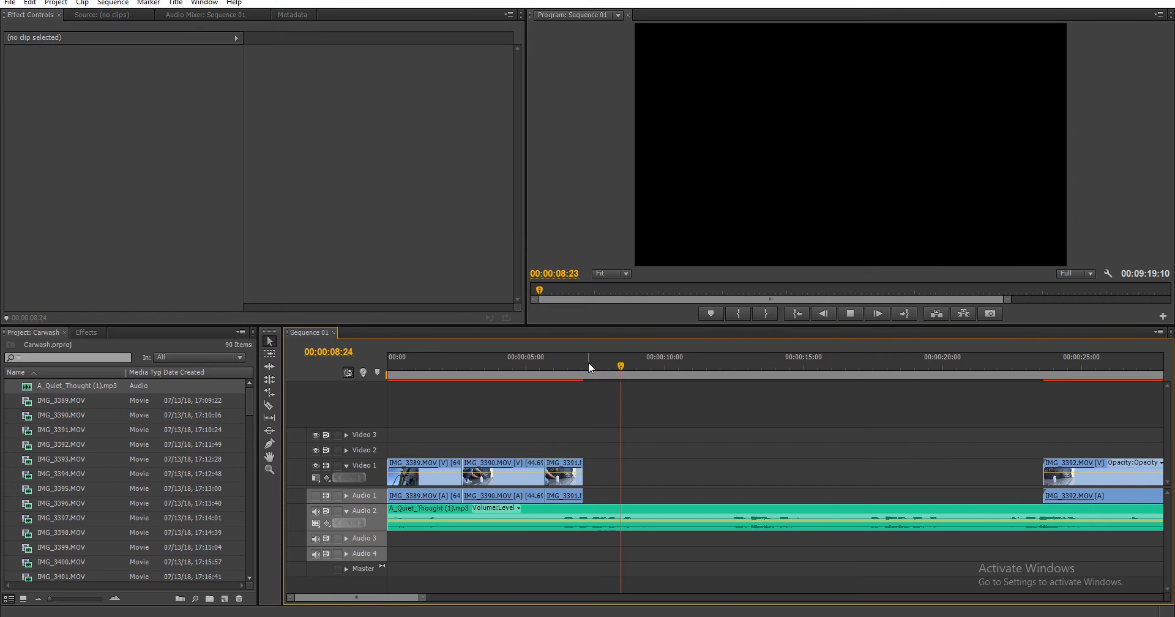
key("space")
left_click_drag(603, 366, 627, 368)
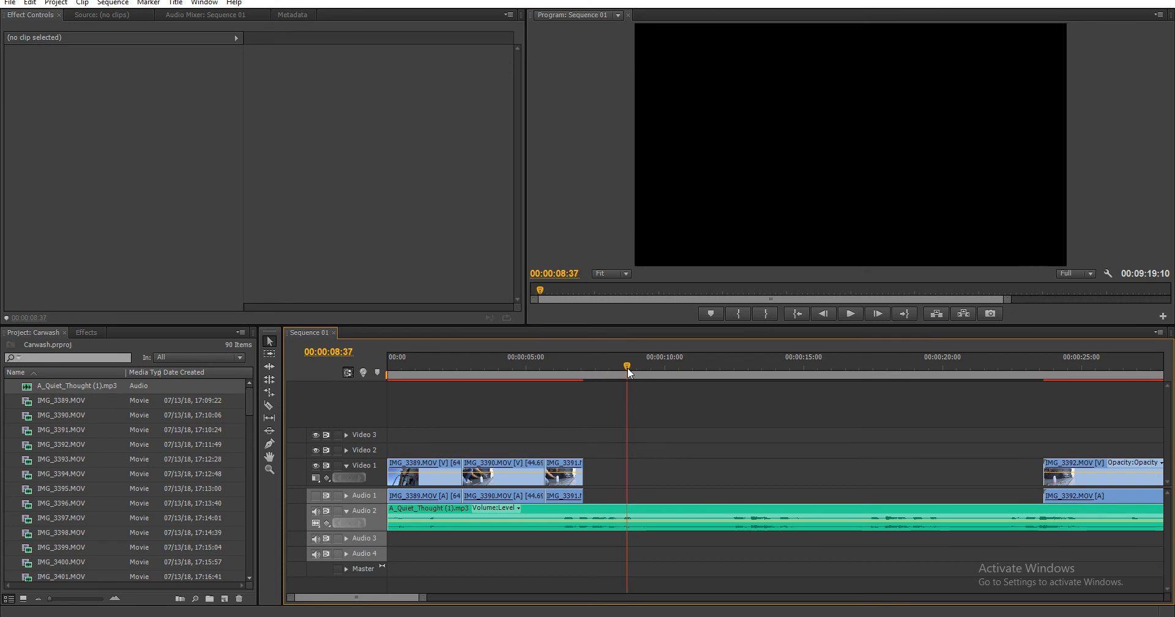
key("r")
left_click_drag(589, 466, 626, 468)
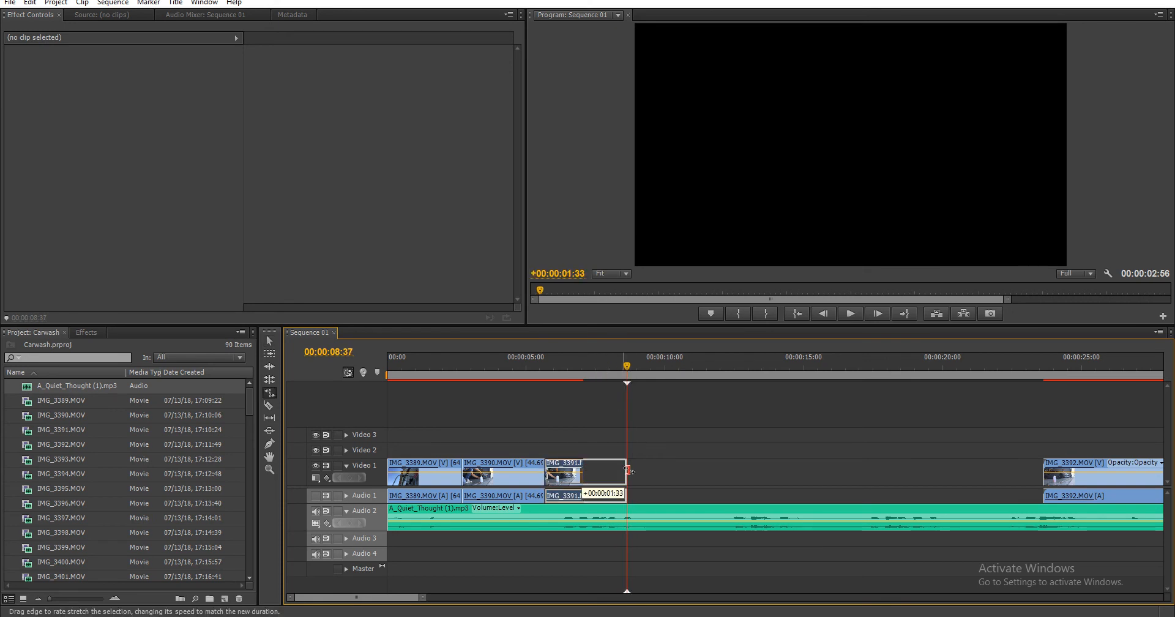
key("v")
- Ripple delete the gap between IMG_3391.MOV and IMG_3392.MOV and play the opening of IMG_3392.MOV
left_click_drag(620, 367, 630, 368)
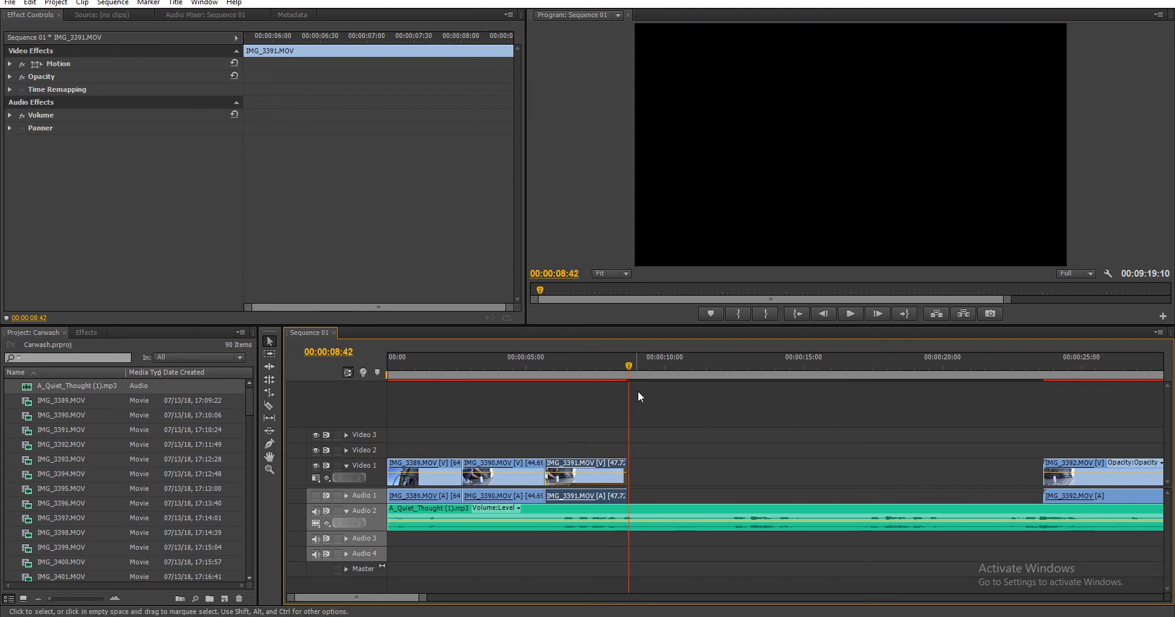
right_click(822, 481)
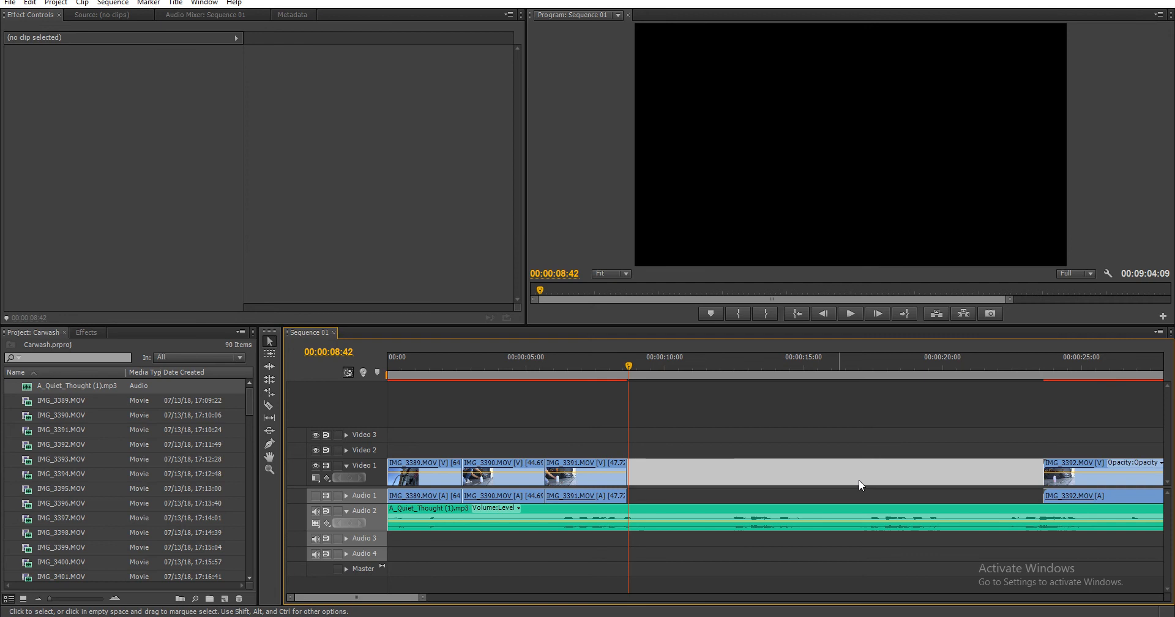
left_click(858, 480)
left_click(632, 366)
key("space")
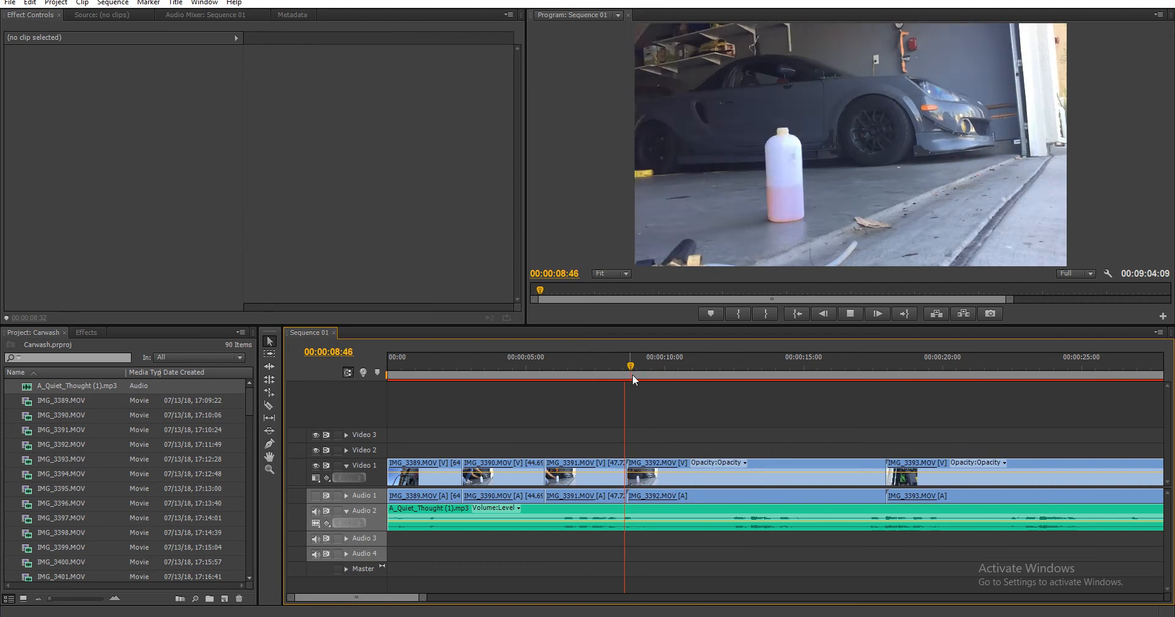
- Trim the start of IMG_3392.MOV to 00:00:12:35, where the nozzle goes into the bottle, and ripple delete the gap in front of it
left_click_drag(685, 371, 737, 376)
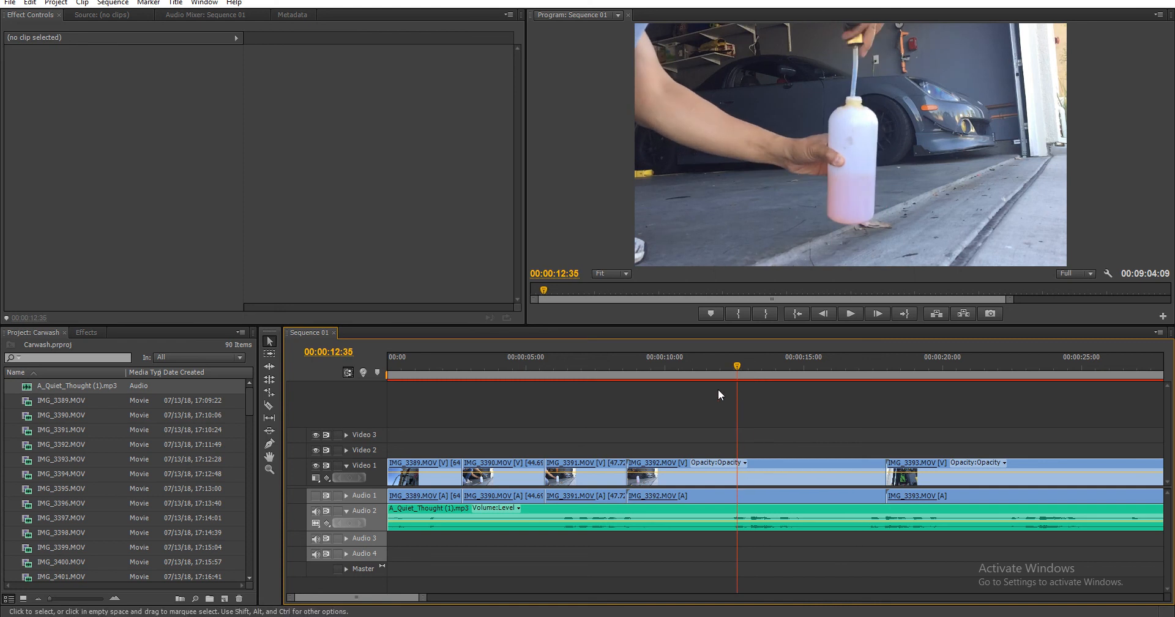
left_click_drag(637, 462, 748, 468)
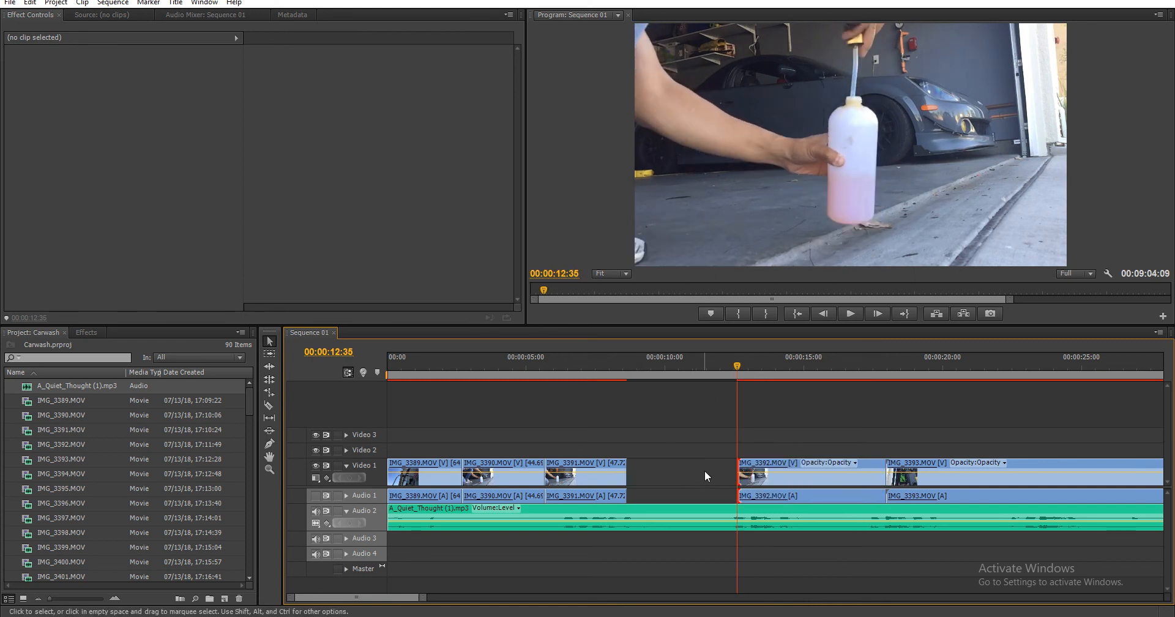
right_click(704, 470)
left_click(728, 477)
- Play IMG_3392.MOV from its start, split it at 00:00:10:19 and delete the part after the cut
left_click(627, 367)
key("Left")
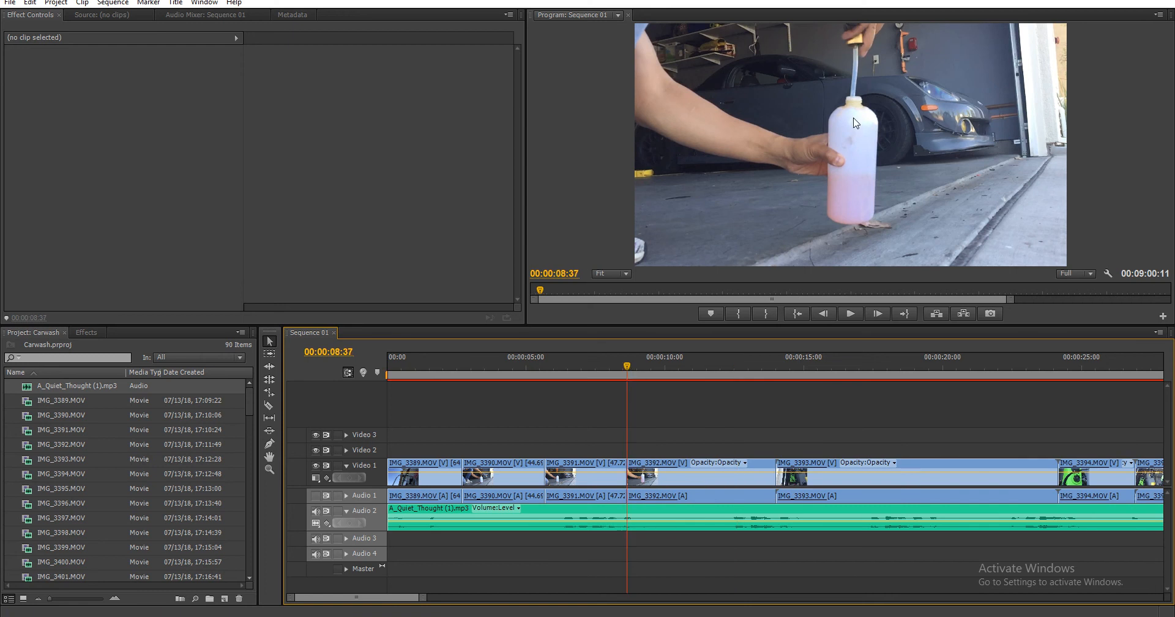
key("space")
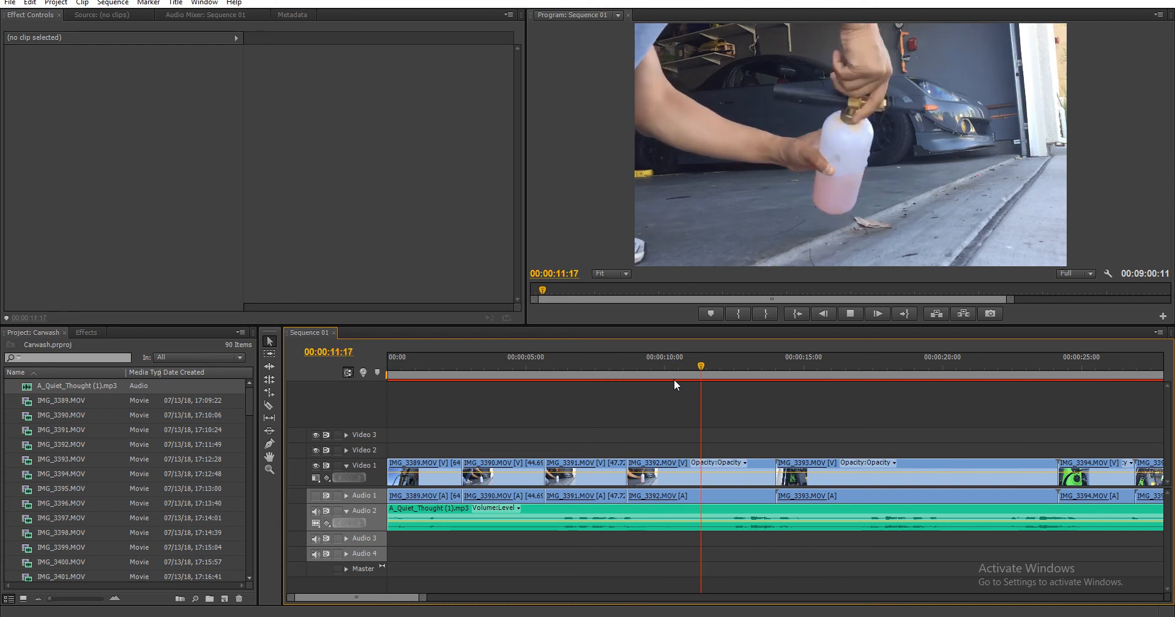
key("space")
left_click_drag(640, 362, 675, 372)
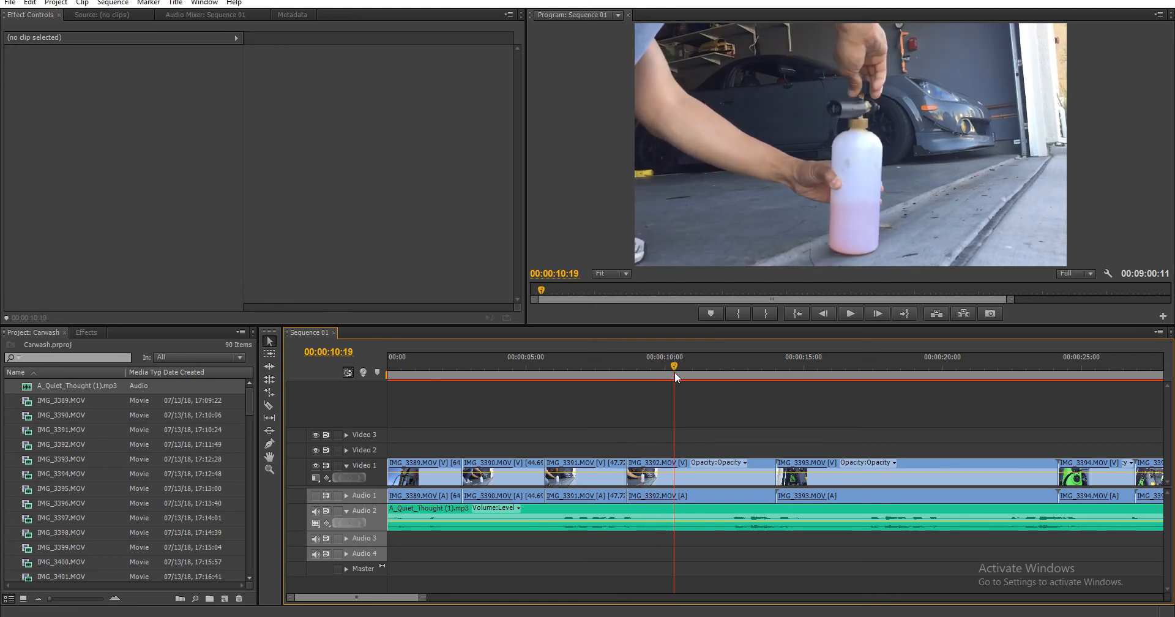
key("c")
left_click(678, 469)
key("v")
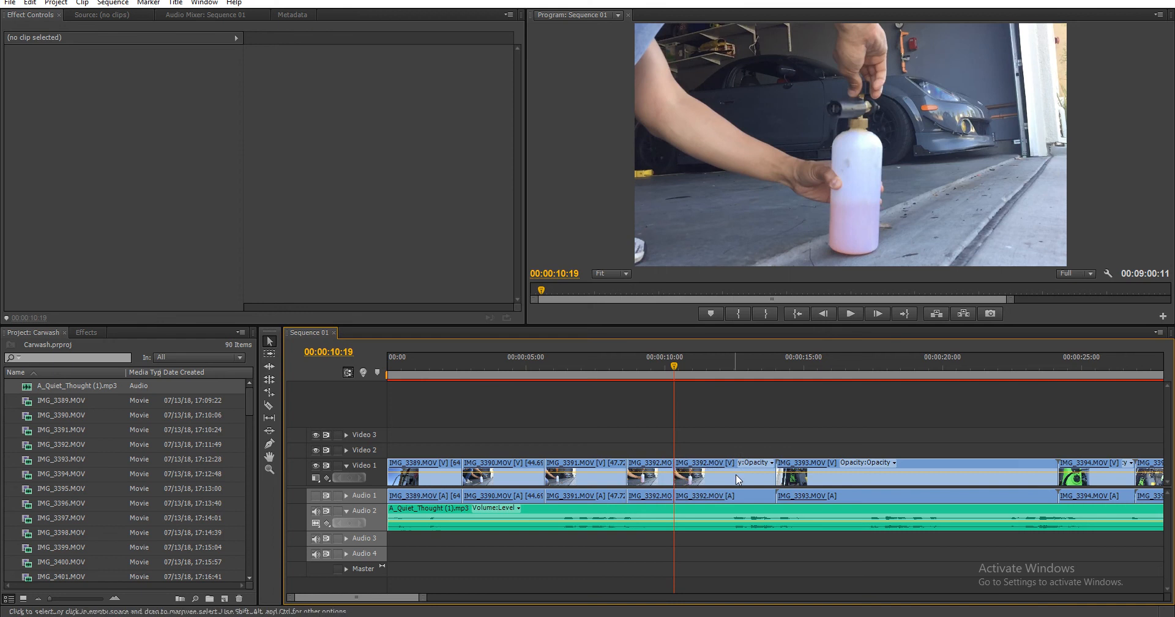
left_click(703, 472)
key("Delete")
- Slow down IMG_3392.MOV with the Rate Stretch tool to end on the music at 00:00:12:30 and ripple delete the gap after it
key("r")
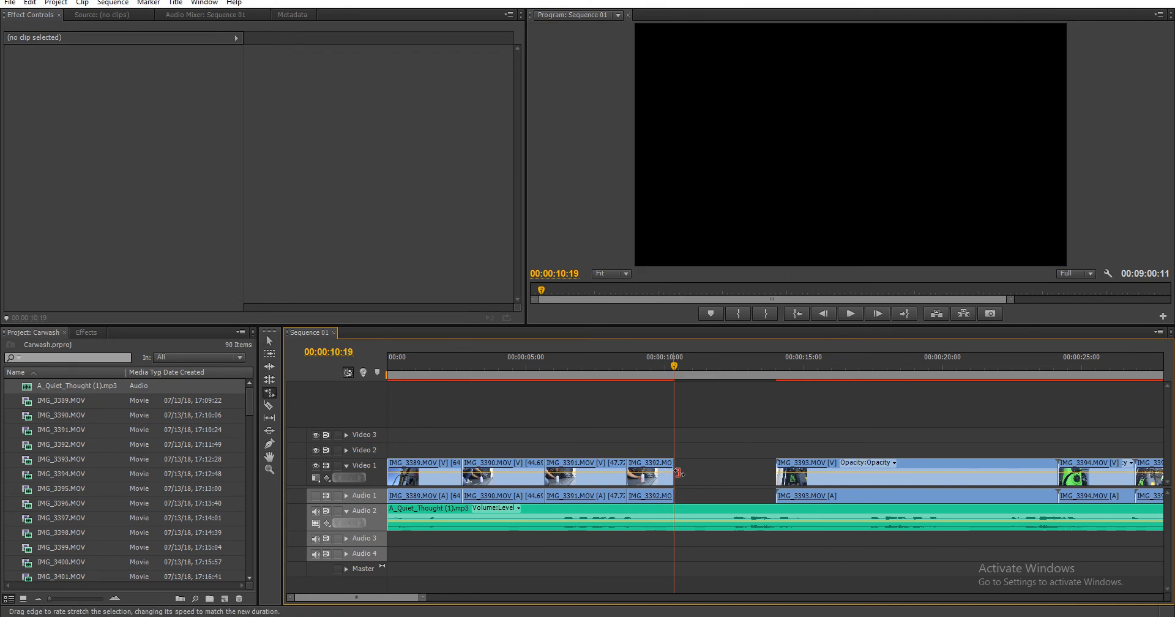
left_click_drag(674, 473, 729, 475)
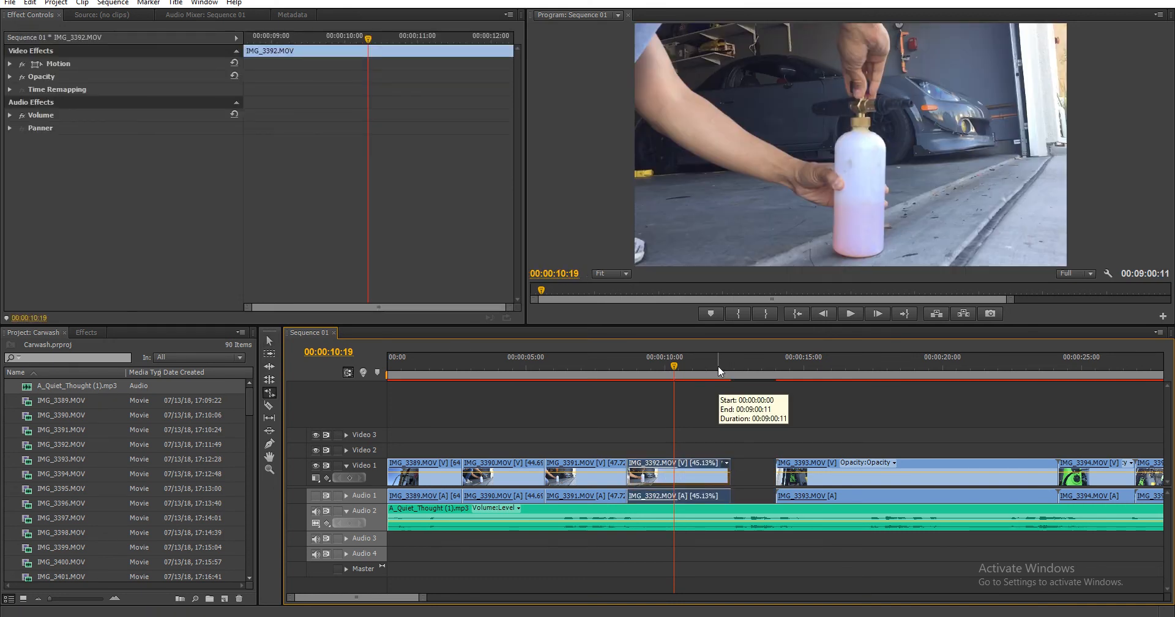
key("space")
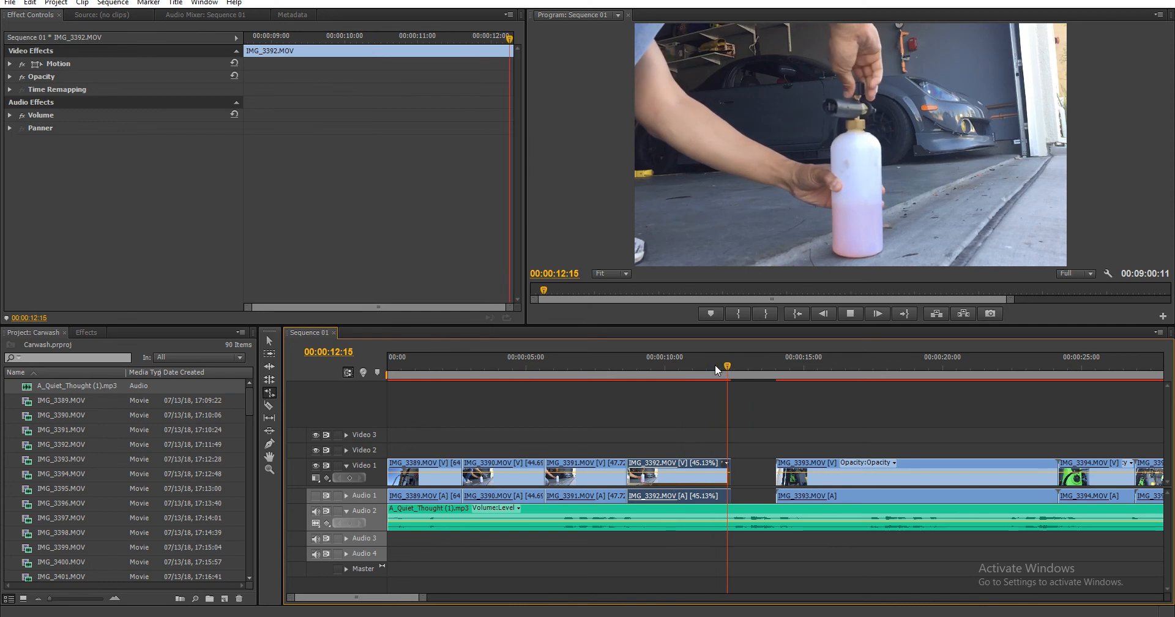
left_click_drag(714, 364, 735, 368)
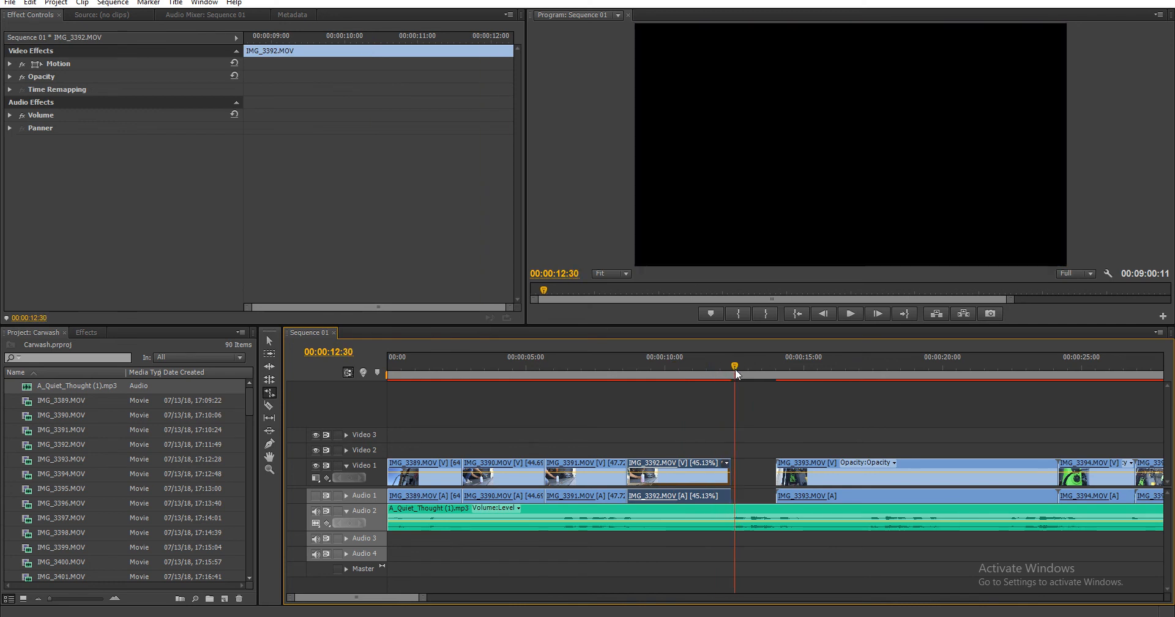
left_click(736, 470)
left_click_drag(733, 470, 734, 471)
right_click(754, 473)
left_click(772, 480)
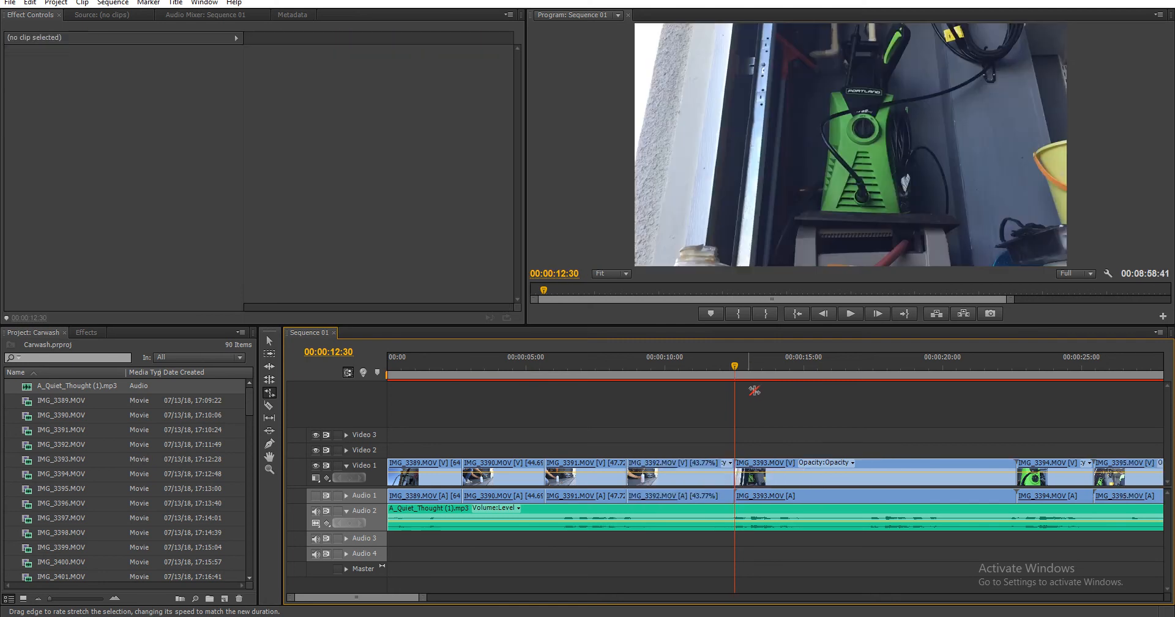
- Trim the start of IMG_3393.MOV to 00:00:14:25 and ripple delete the gap in front of it
key("v")
left_click_drag(748, 370, 787, 424)
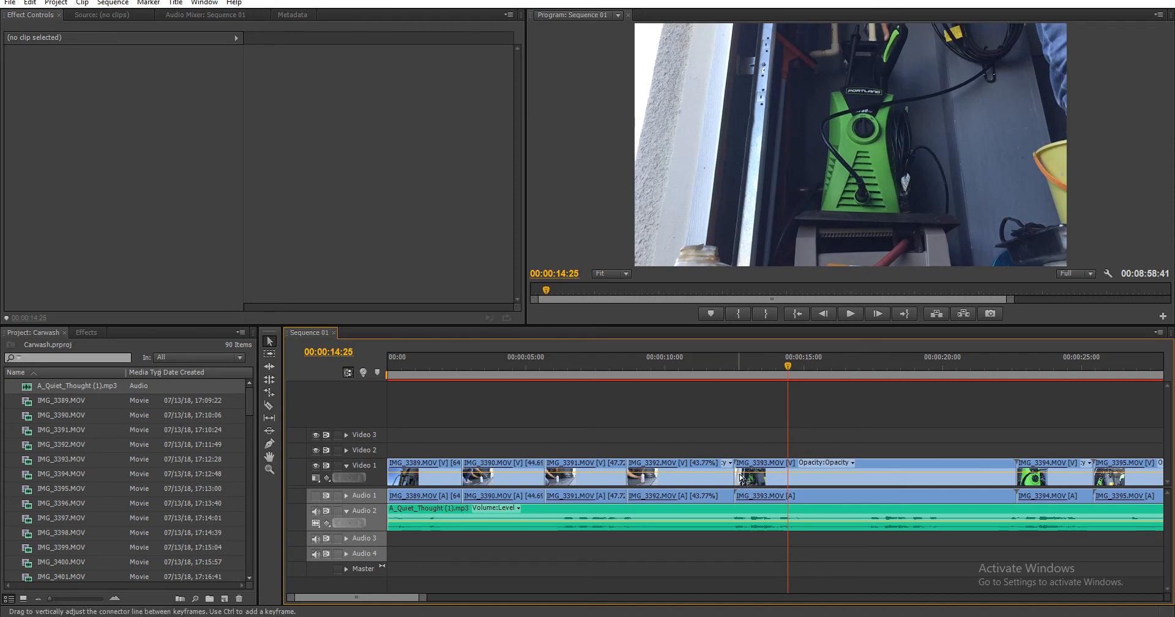
left_click_drag(746, 474, 788, 475)
right_click(778, 481)
left_click(796, 481)
- Play IMG_3393.MOV against the music, split it at 00:00:15:14 and clear the part after the cut
left_click(732, 362)
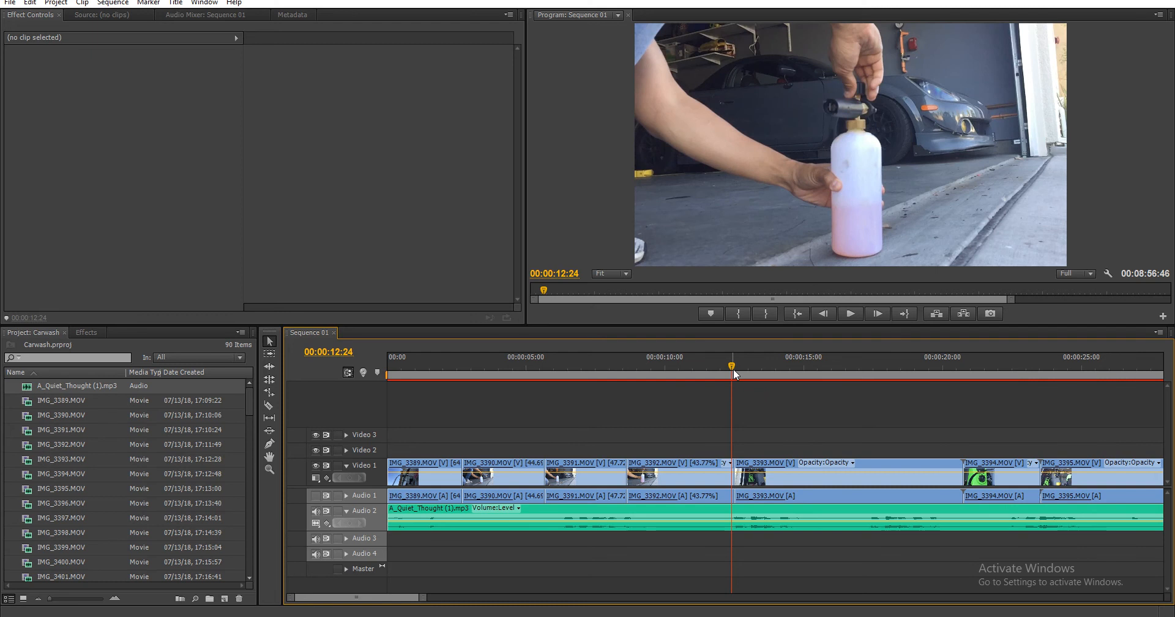
key("space")
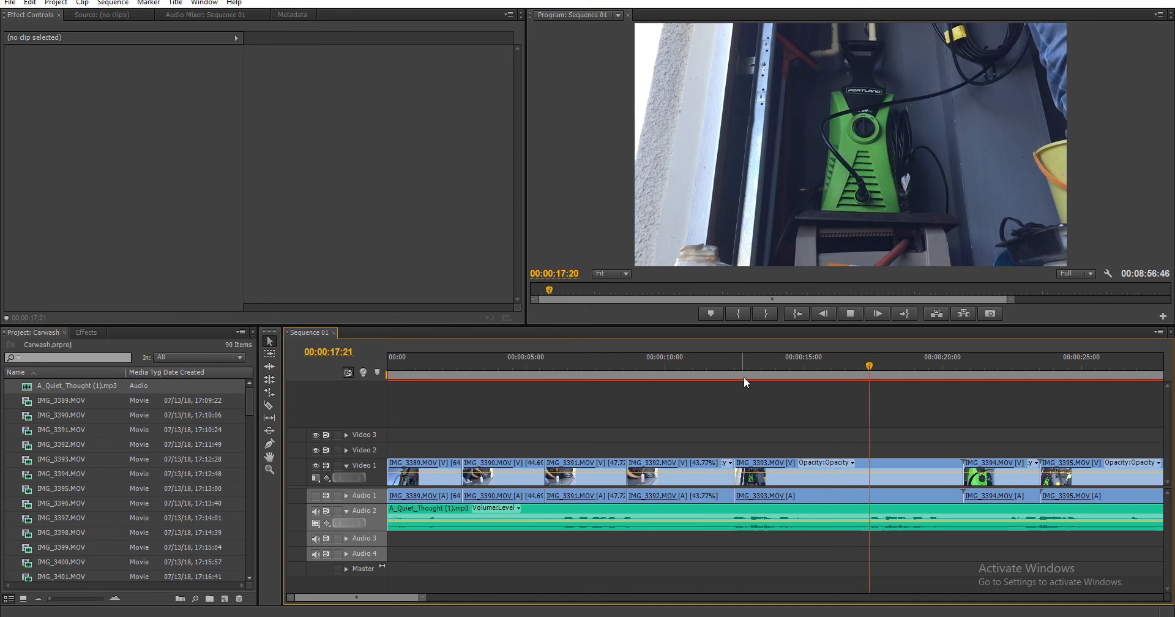
left_click_drag(884, 370, 810, 384)
key("c")
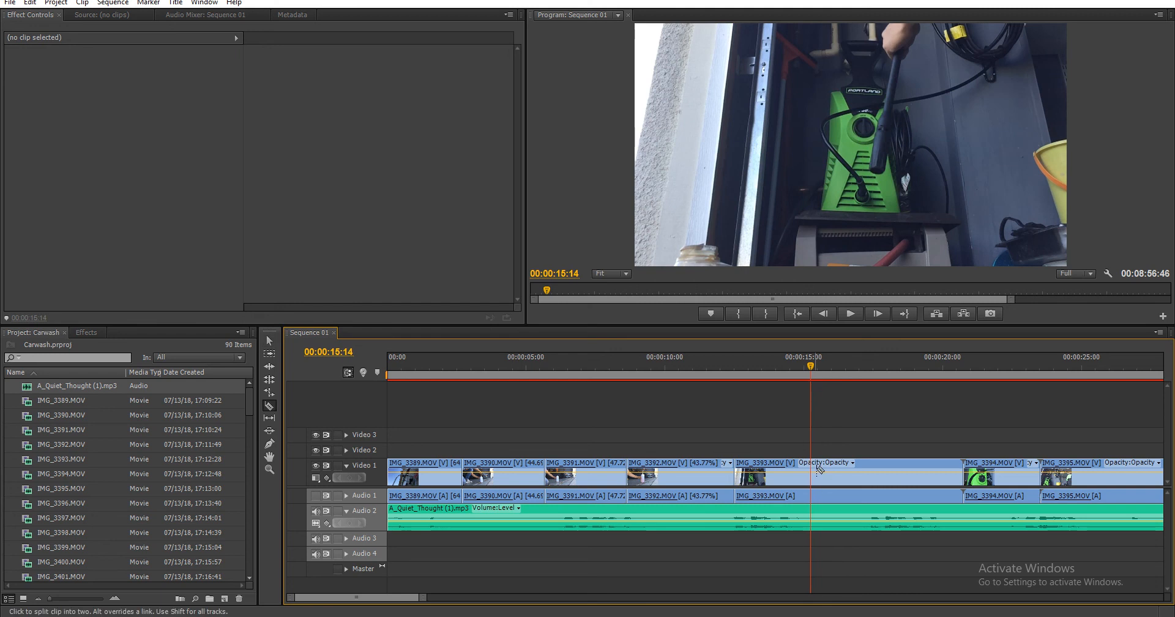
left_click(812, 473)
right_click(845, 481)
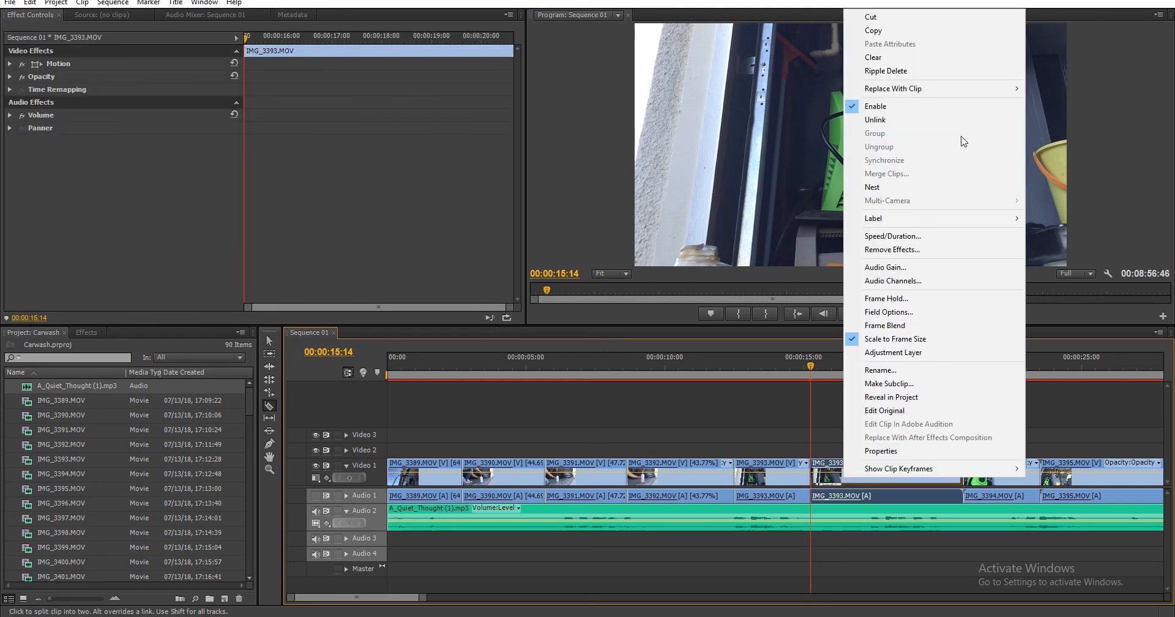
left_click(948, 60)
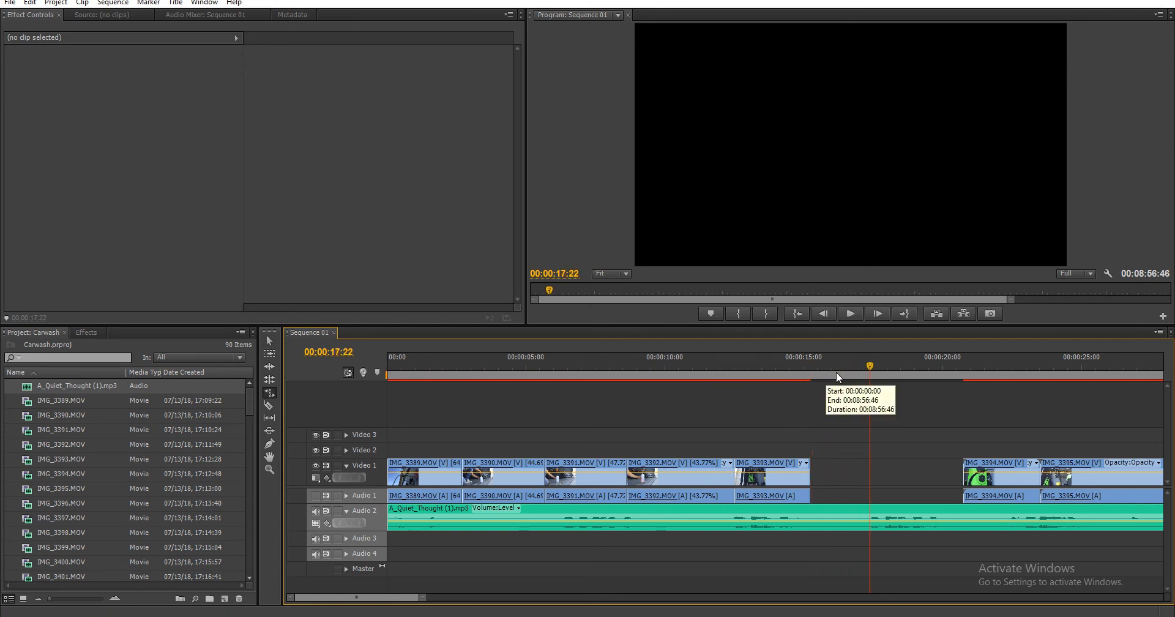
- Slow down the remaining IMG_3393.MOV piece with the Rate Stretch tool to end at 00:00:17:26 and play it back
left_click_drag(836, 372, 872, 369)
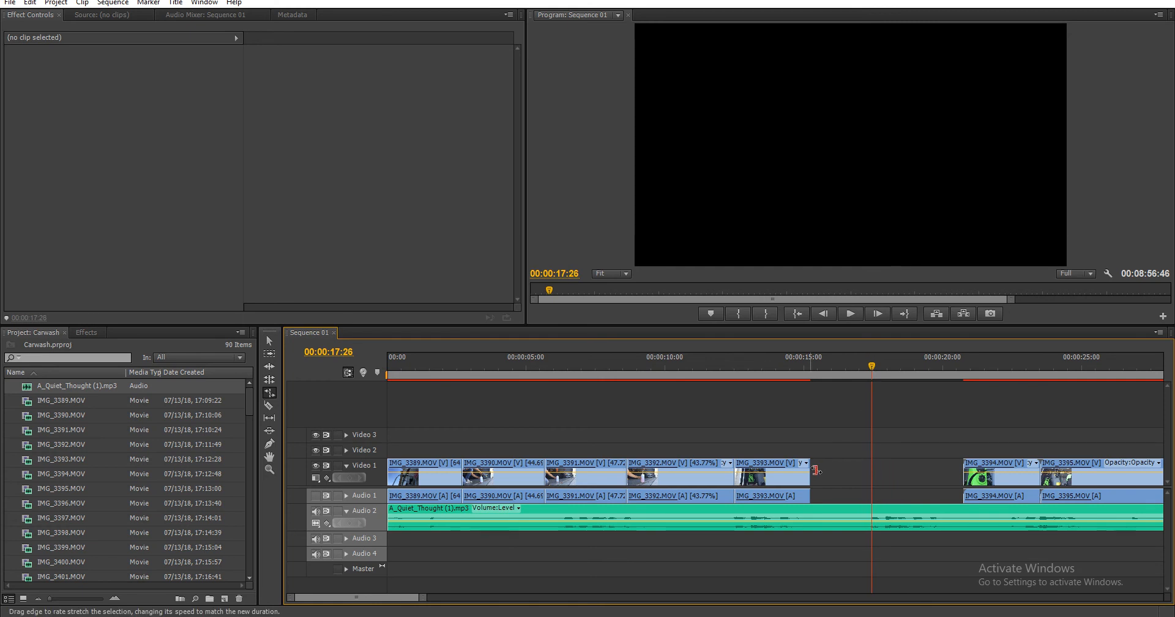
left_click_drag(816, 470, 871, 468)
left_click(733, 367)
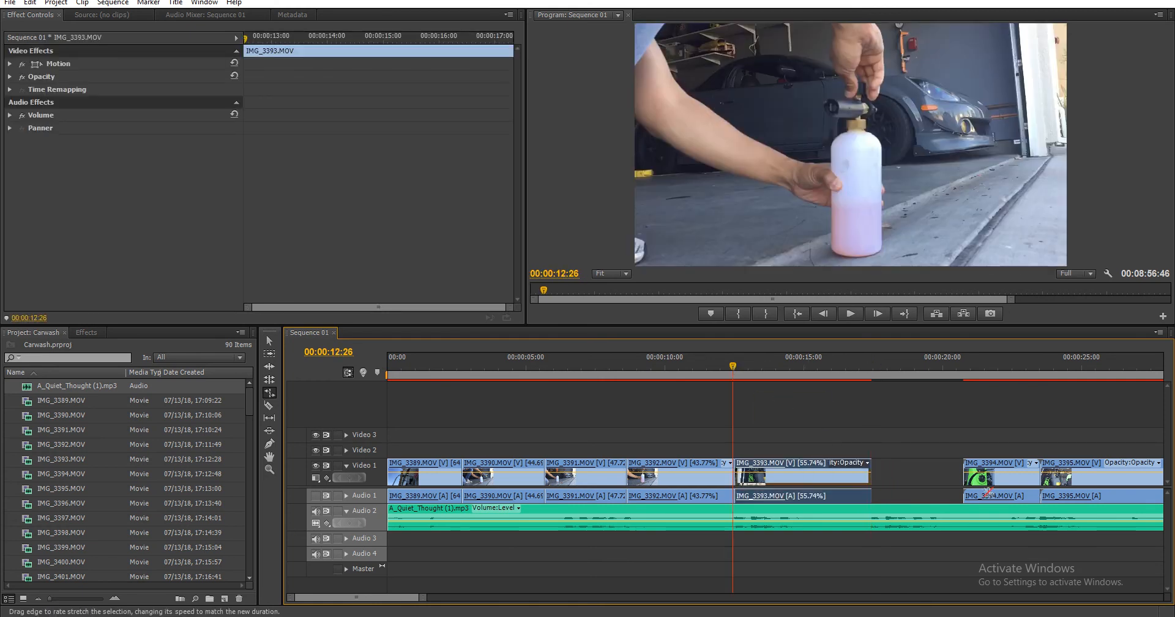
key("space")
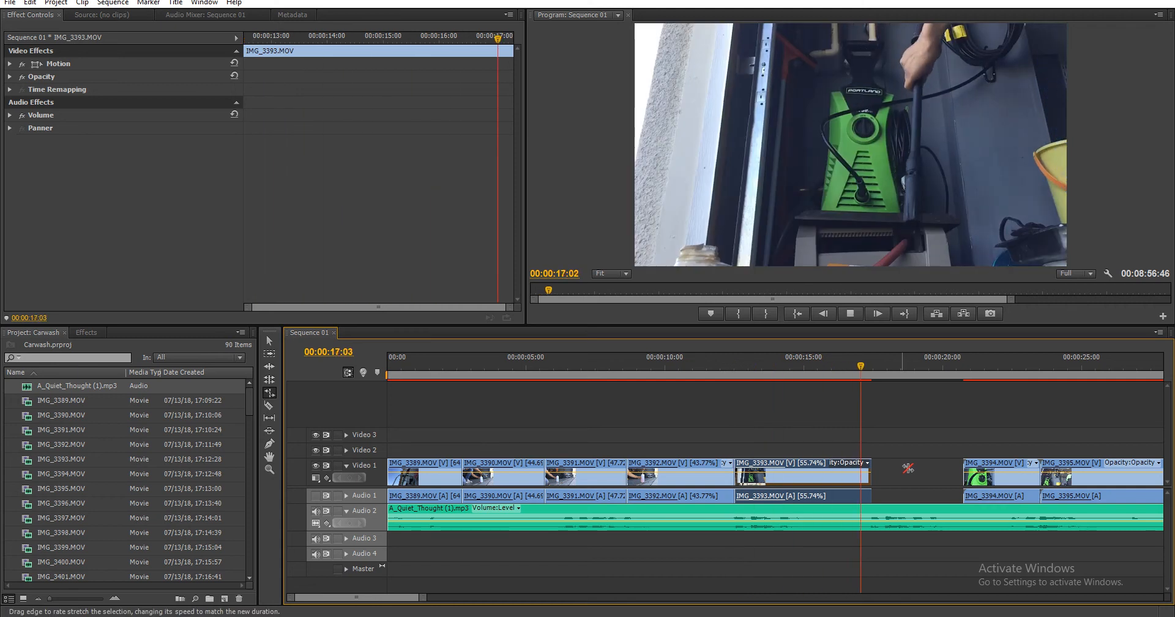
- Ripple delete the gap between IMG_3393.MOV and IMG_3394.MOV and play IMG_3394.MOV from its start
right_click(919, 471)
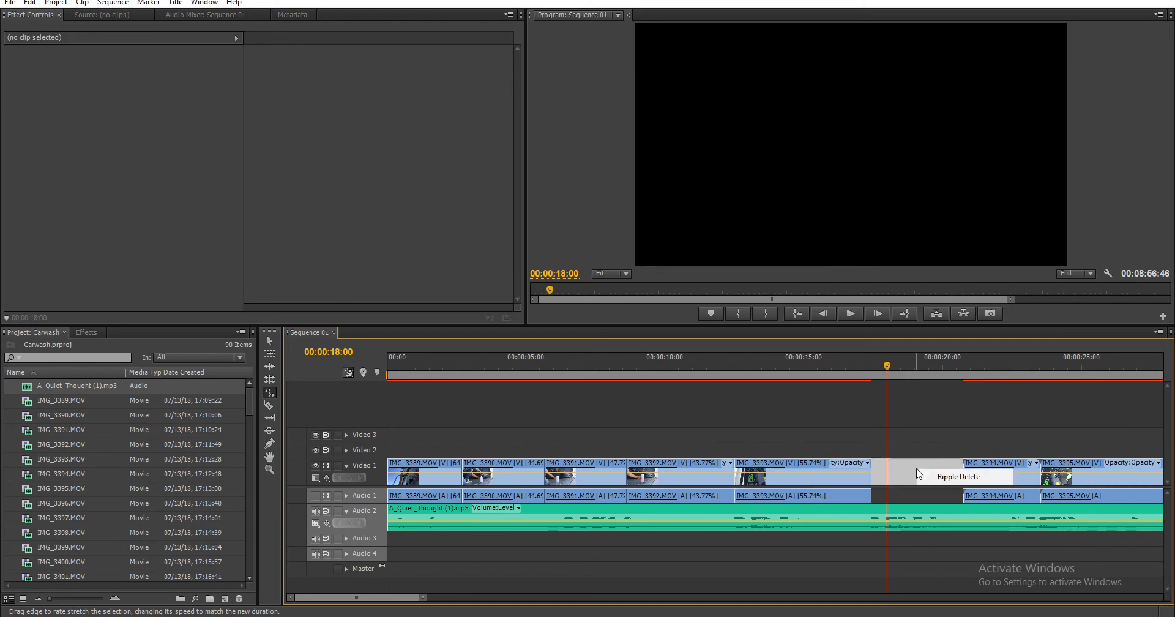
left_click_drag(950, 372, 993, 372)
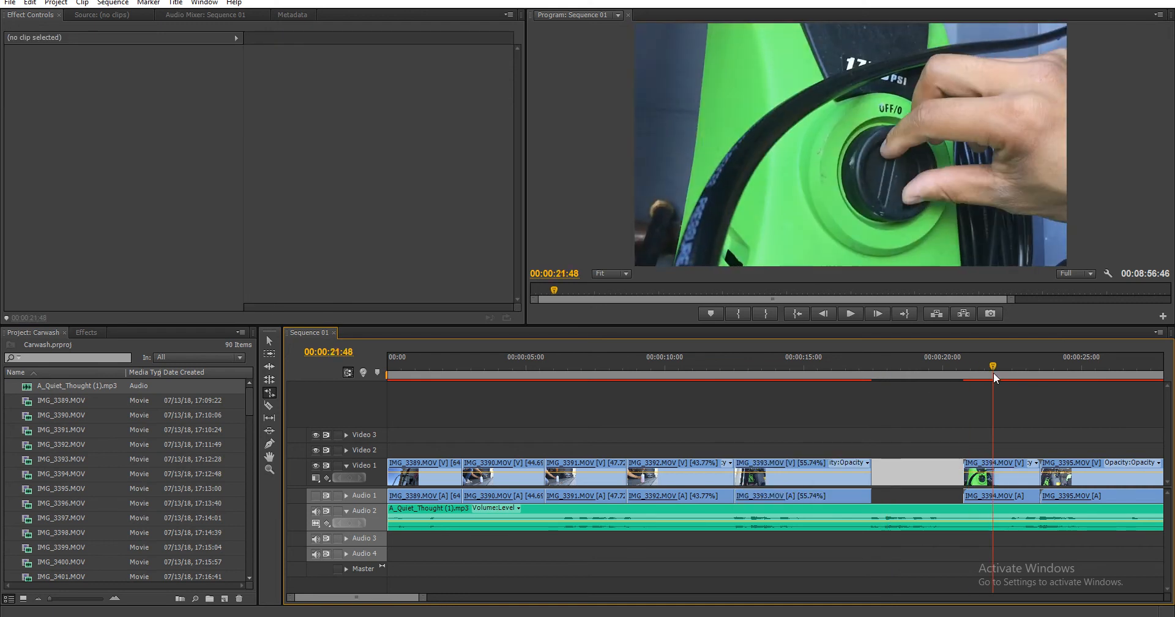
right_click(944, 472)
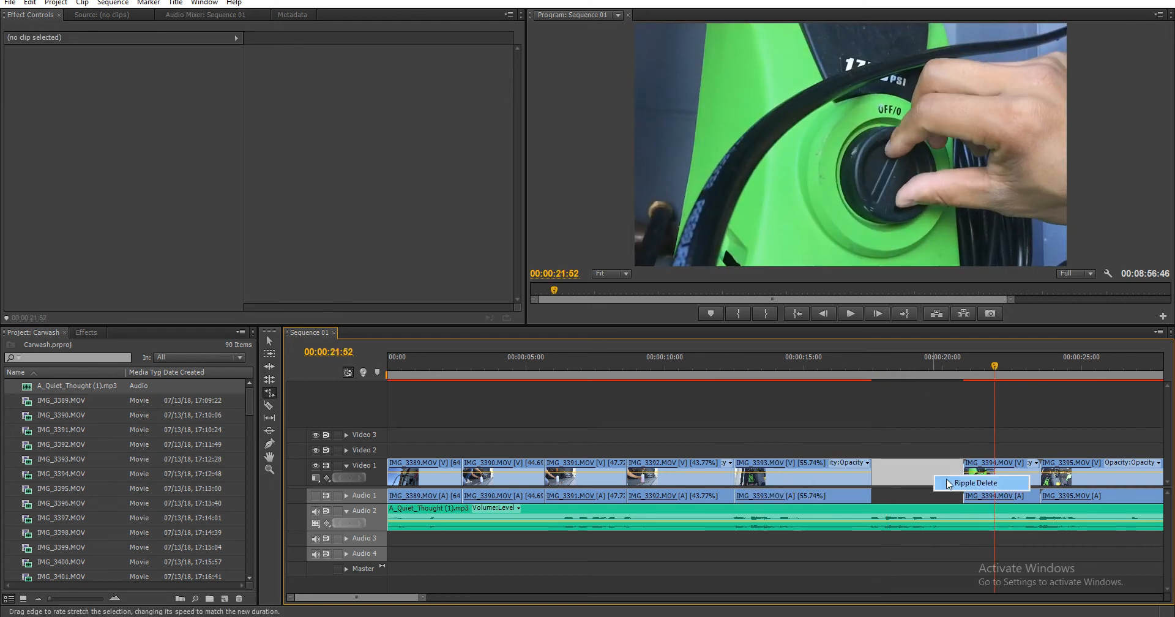
left_click(955, 480)
key("Up")
key("space")
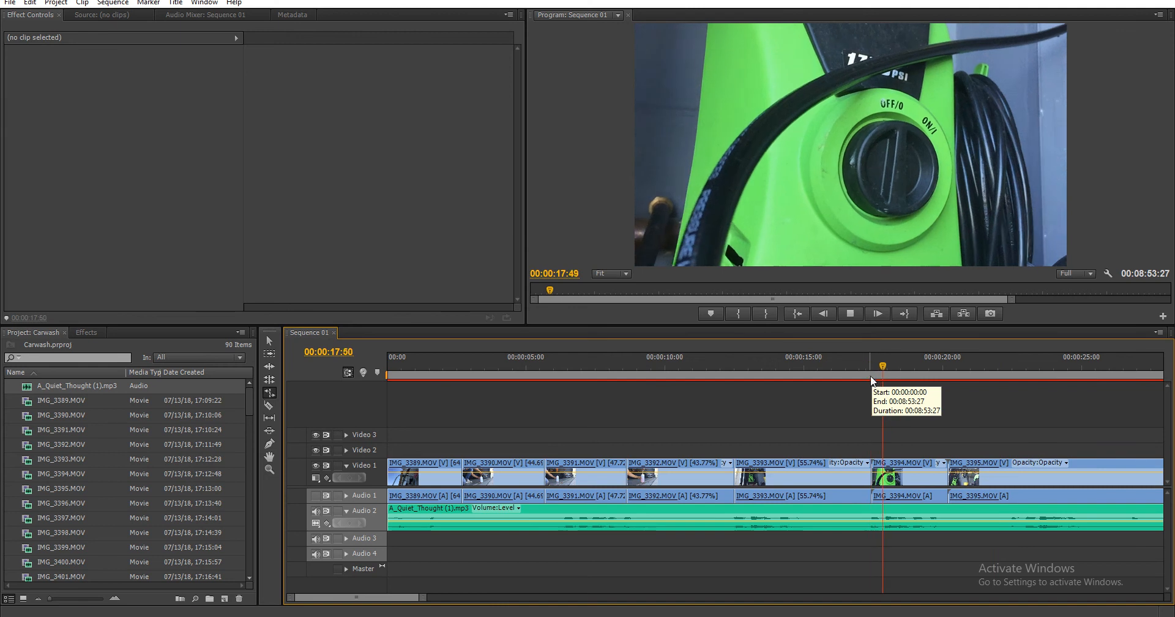
- Trim the start of IMG_3394.MOV to where the hand grips the dial, ripple delete the gap in front and play the clip
key("space")
key("v")
left_click_drag(874, 475, 910, 476)
key("space")
right_click(878, 467)
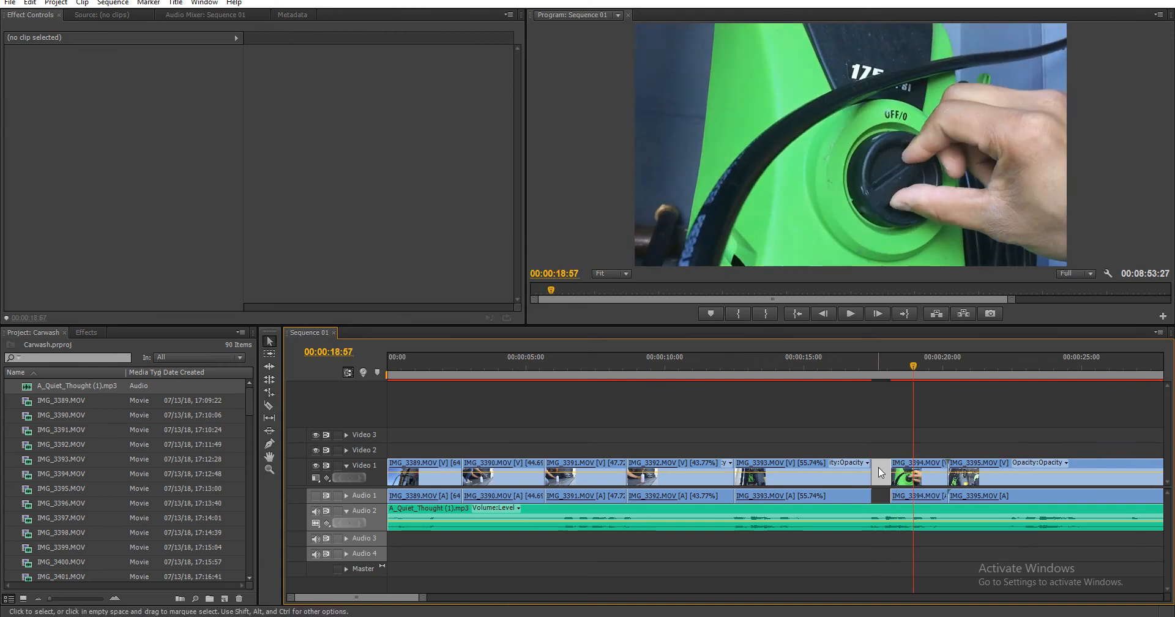
left_click(897, 479)
key("Up")
key("space")
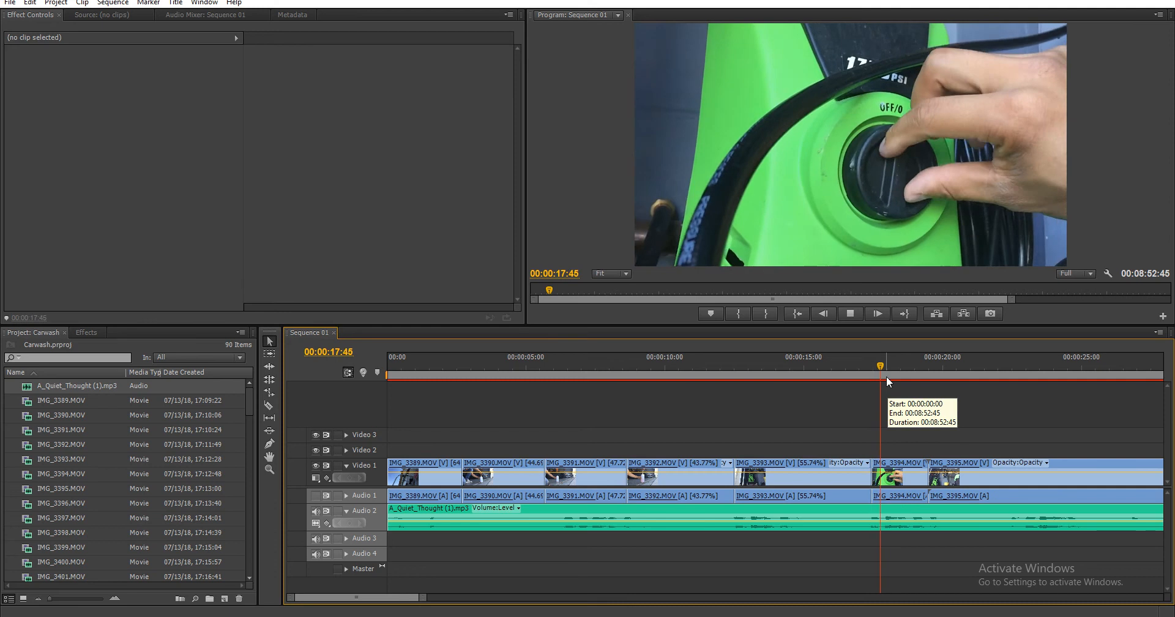
key("space")
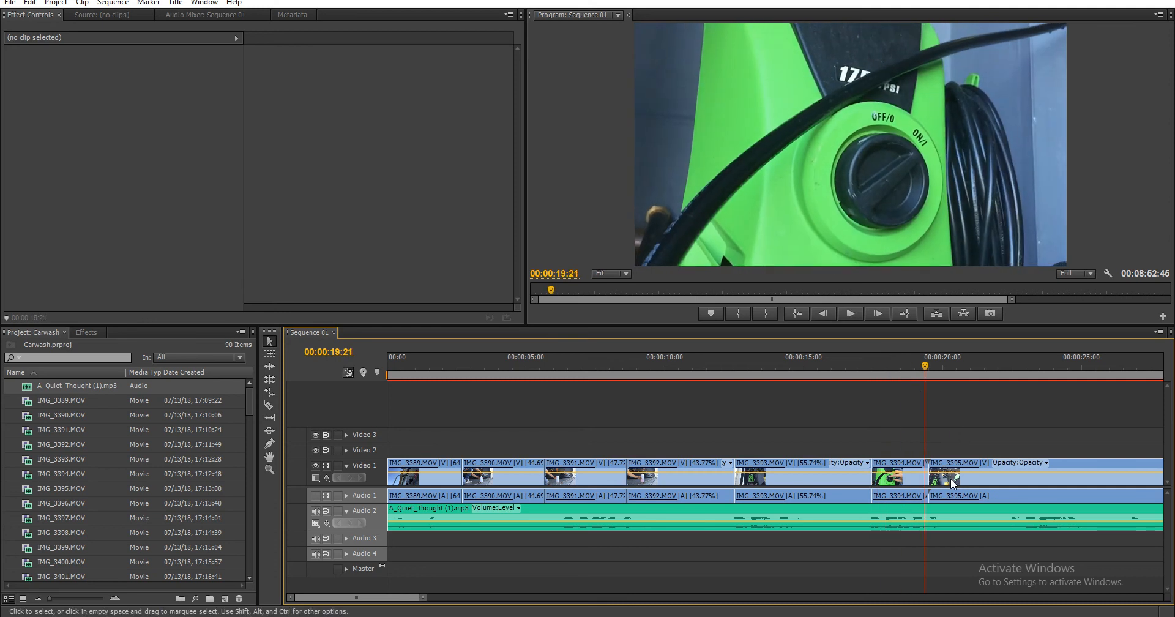
- Move IMG_3395.MOV away from IMG_3394.MOV and slow IMG_3394.MOV with the Rate Stretch tool to end at 00:00:21:01
mouse_move(929, 471)
left_mouse_down()
mouse_move(1003, 469)
mouse_move(935, 474)
mouse_move(952, 476)
left_mouse_up()
key("r")
left_click(923, 367)
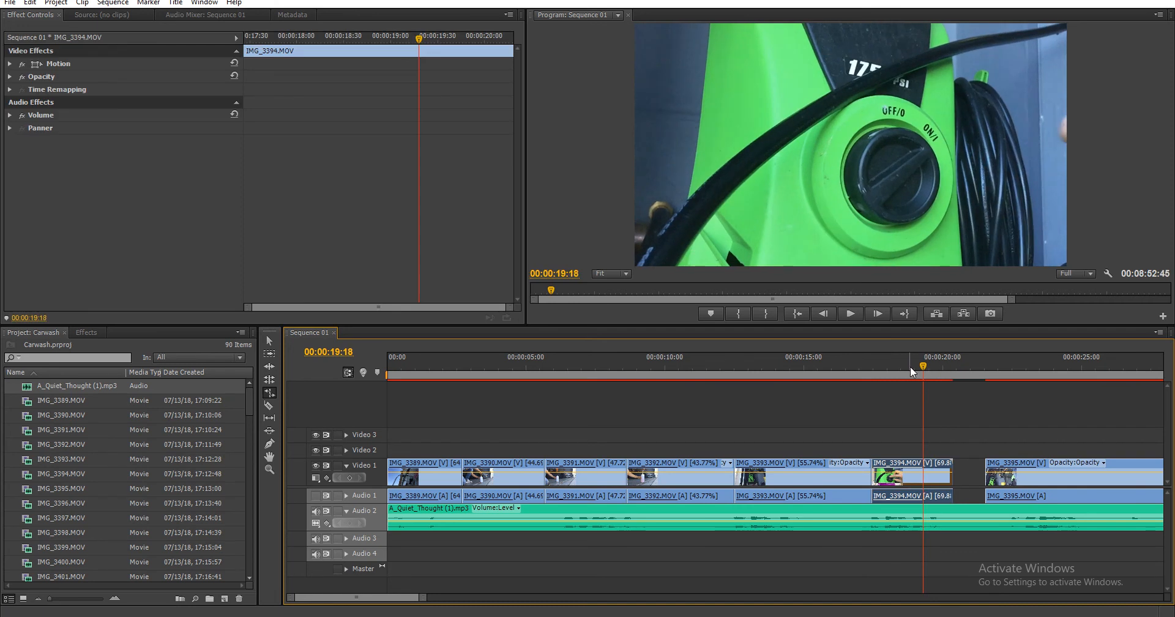
left_click(909, 366)
key("space")
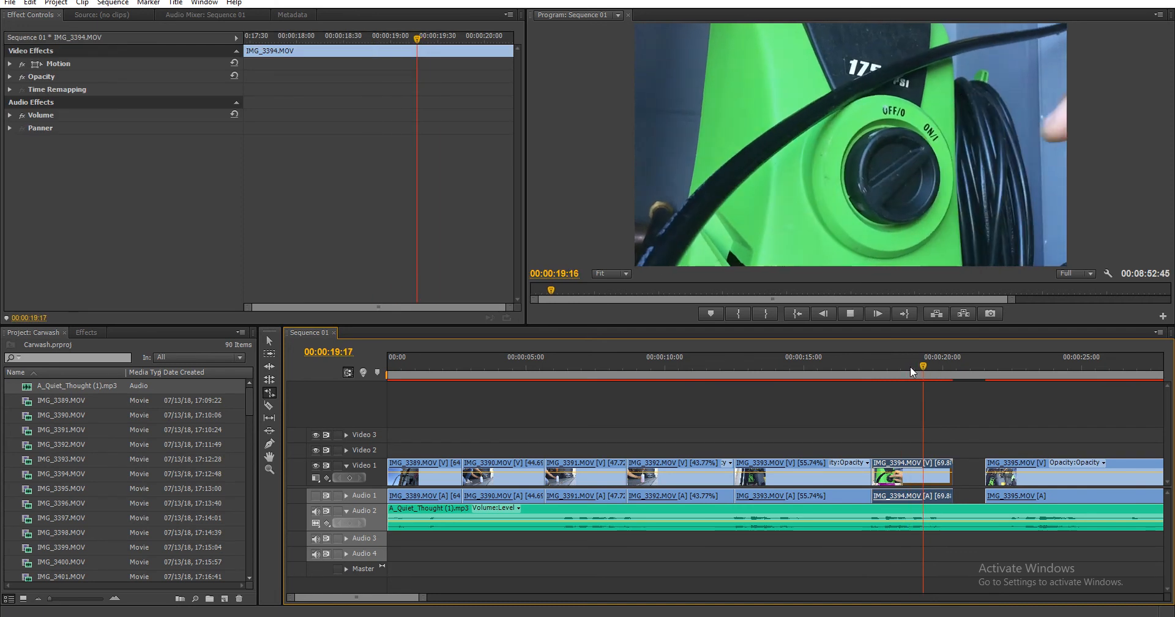
left_click_drag(909, 366, 973, 430)
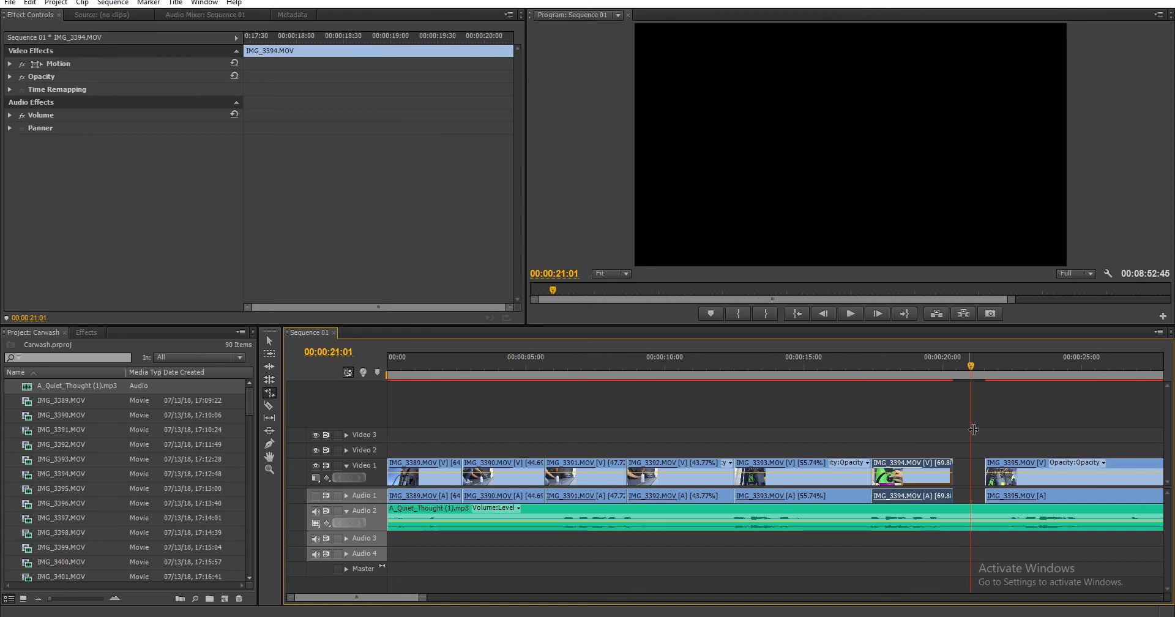
left_click_drag(971, 475, 970, 475)
- Split IMG_3394.MOV at 00:00:19:31, where the hand leaves the dial, and clear the part after the cut
mouse_move(916, 370)
left_mouse_down()
mouse_move(941, 375)
mouse_move(930, 377)
left_mouse_up()
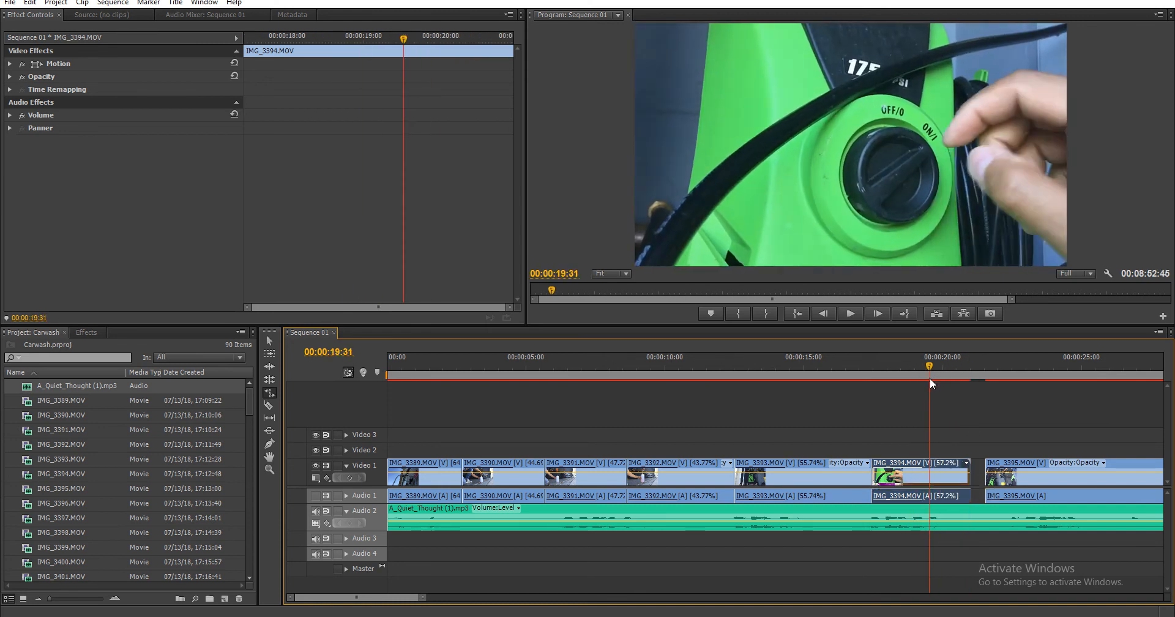
key("c")
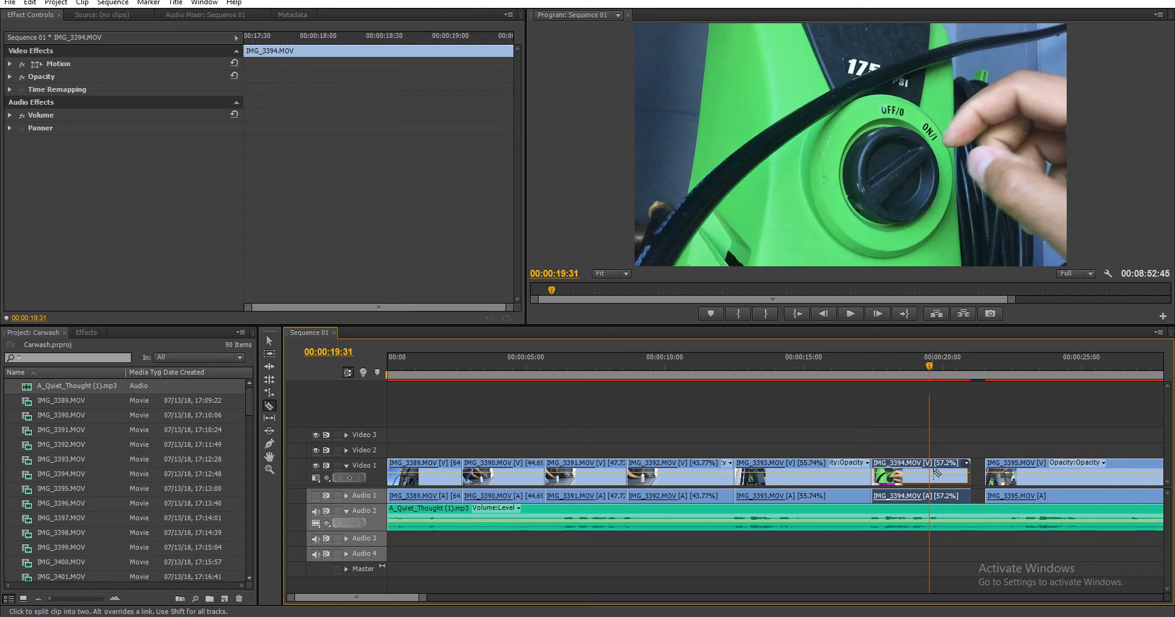
left_click(929, 473)
right_click(947, 474)
left_click(988, 50)
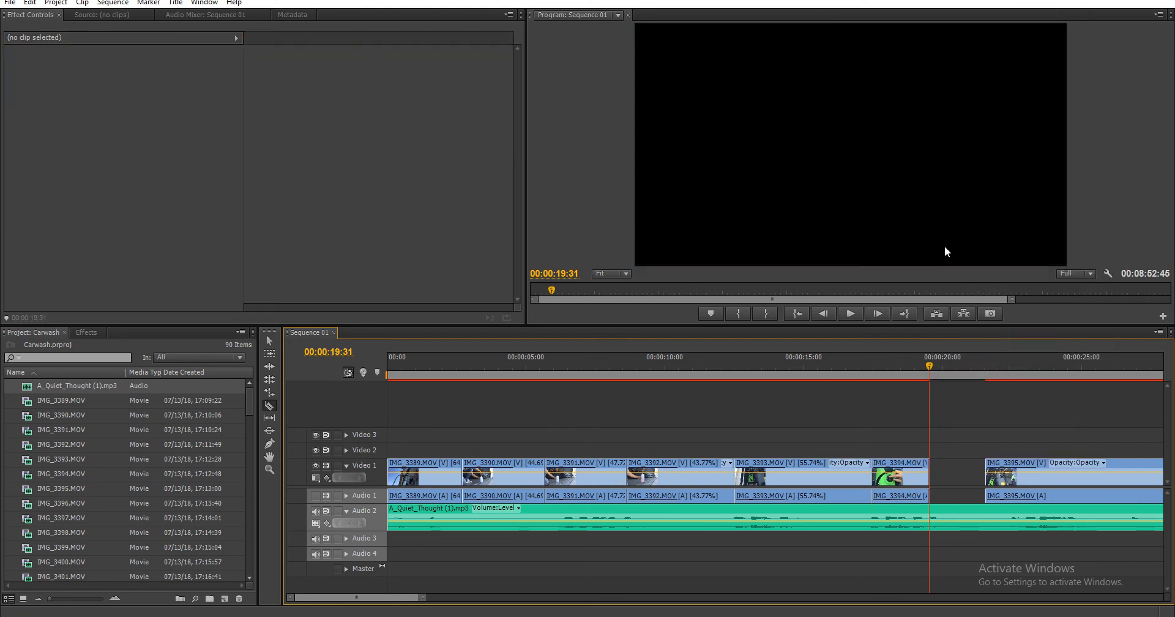
- Slow down the remaining IMG_3394.MOV piece to end at about 00:00:20:45 and ripple delete the gap before IMG_3395.MOV
left_click_drag(932, 473, 970, 469)
key("space")
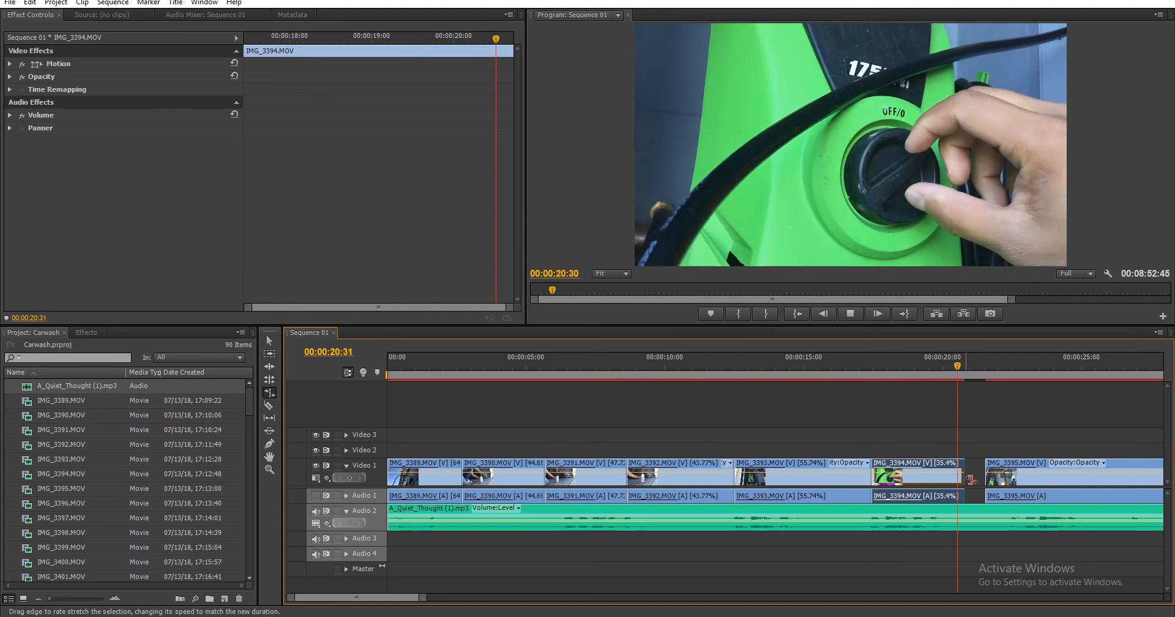
right_click(974, 478)
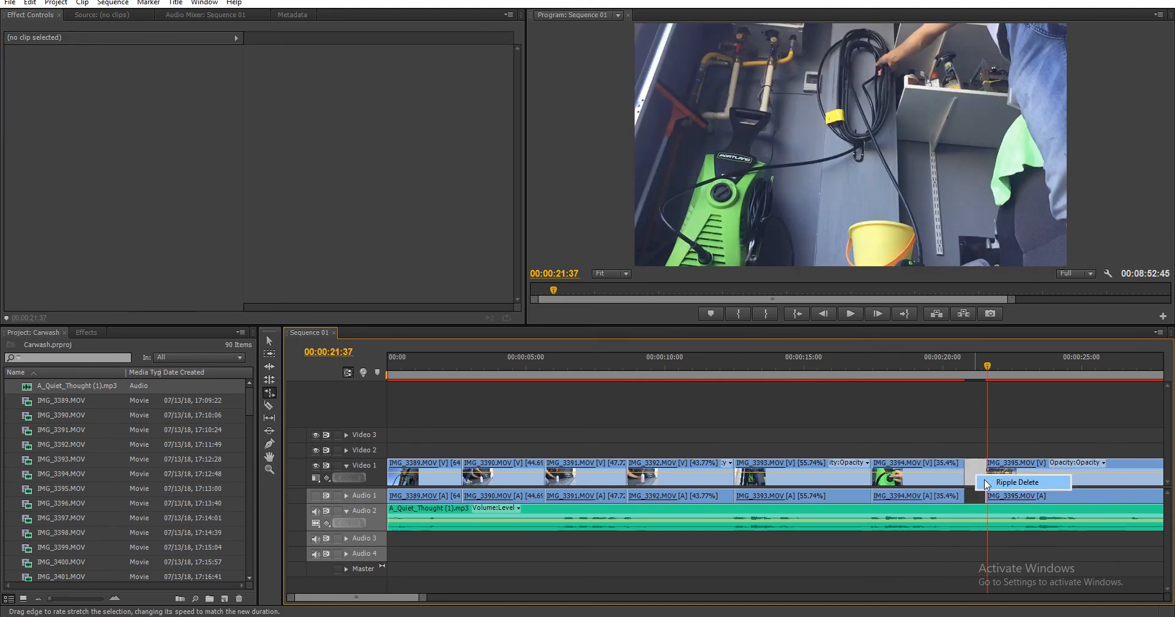
left_click(1006, 480)
- Play the opening of IMG_3395.MOV, trim its start and delete the gap left in front of it
left_click(947, 366)
key("space")
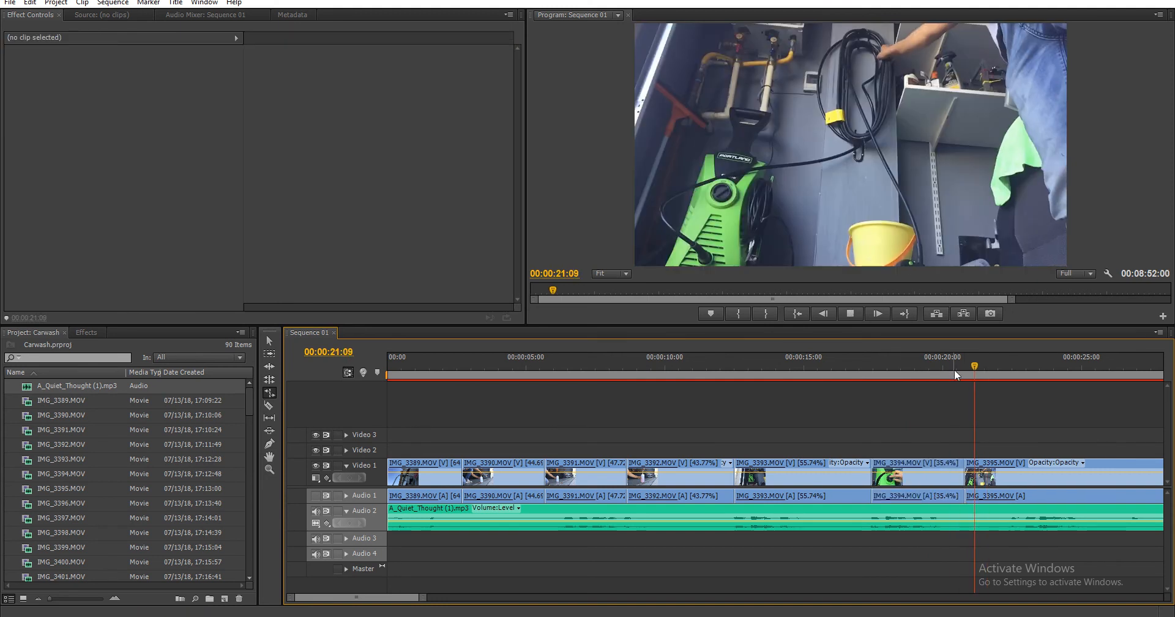
key("space")
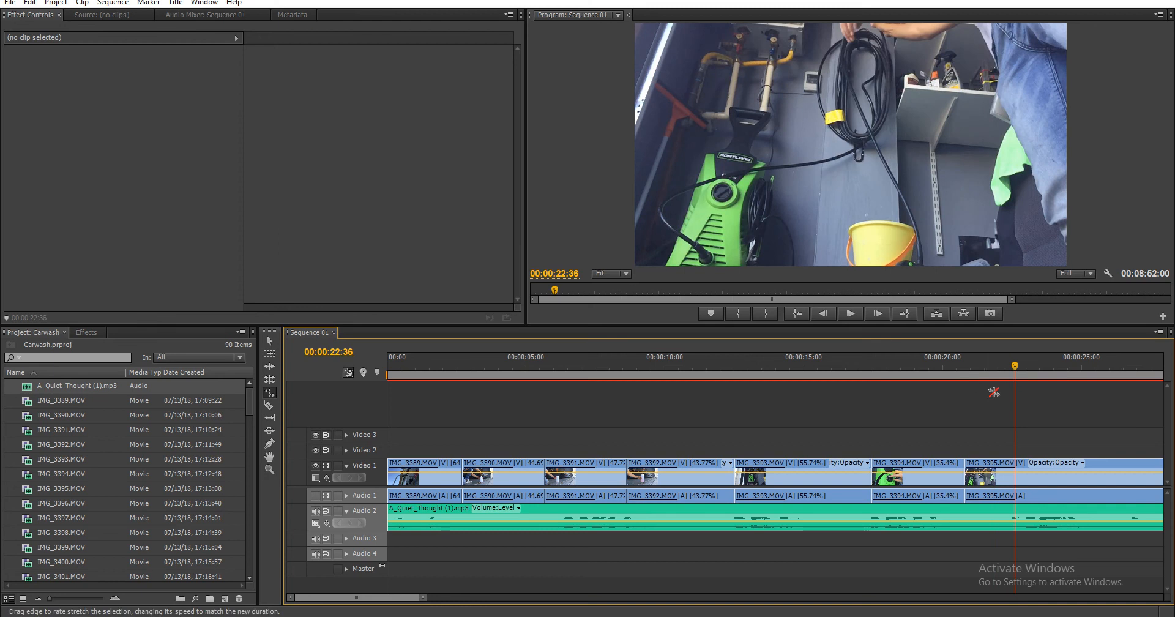
key("v")
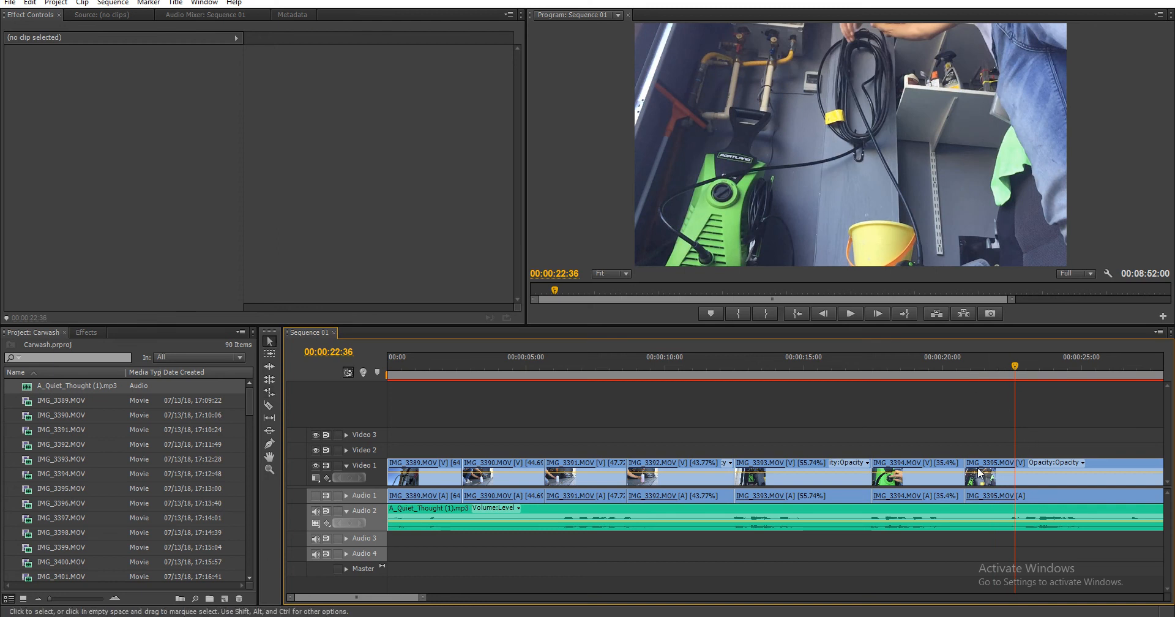
left_click_drag(967, 475, 1009, 480)
left_click(950, 475)
key("Delete")
- Play IMG_3395.MOV further, trim its start to 00:00:29:40 and ripple delete the gap after IMG_3394.MOV
left_click(820, 365)
key("space")
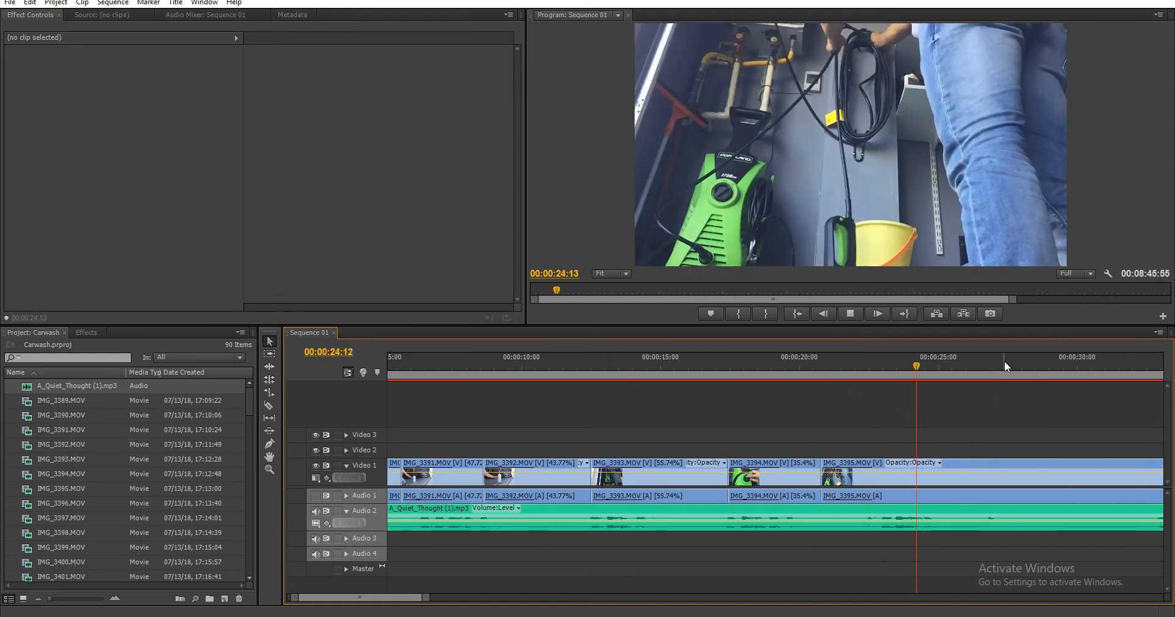
left_click_drag(1038, 362, 964, 371)
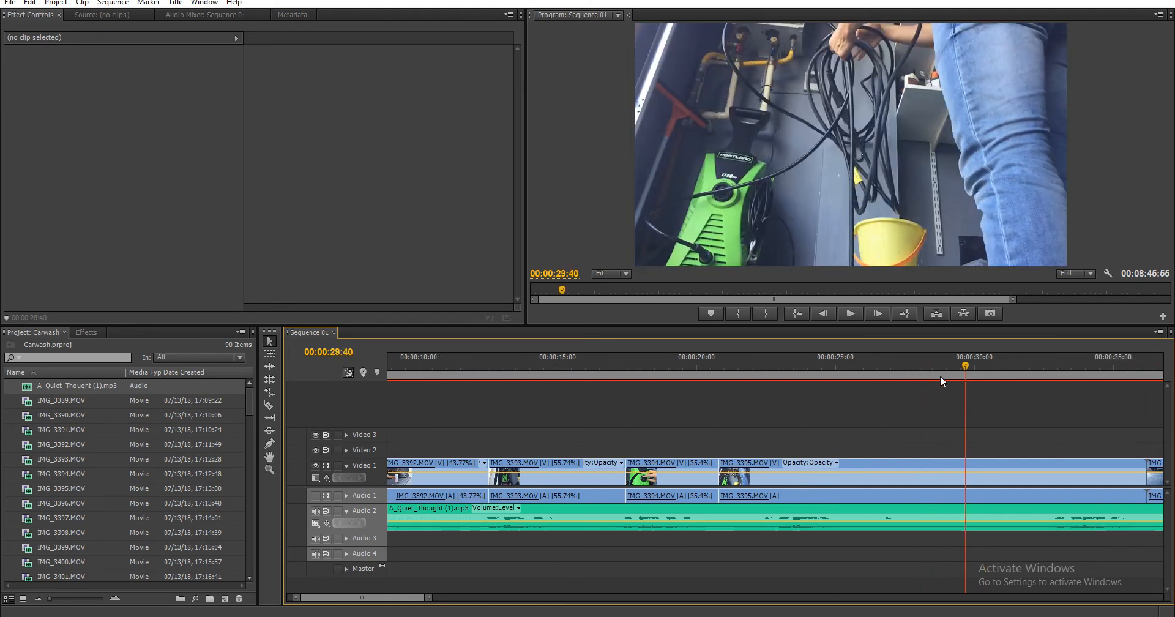
left_click_drag(736, 468, 983, 472)
right_click(854, 487)
left_click(881, 476)
- Play the shortened IMG_3395.MOV against the music, split it at 00:00:21:38 and clear the part after the cut
left_click(717, 368)
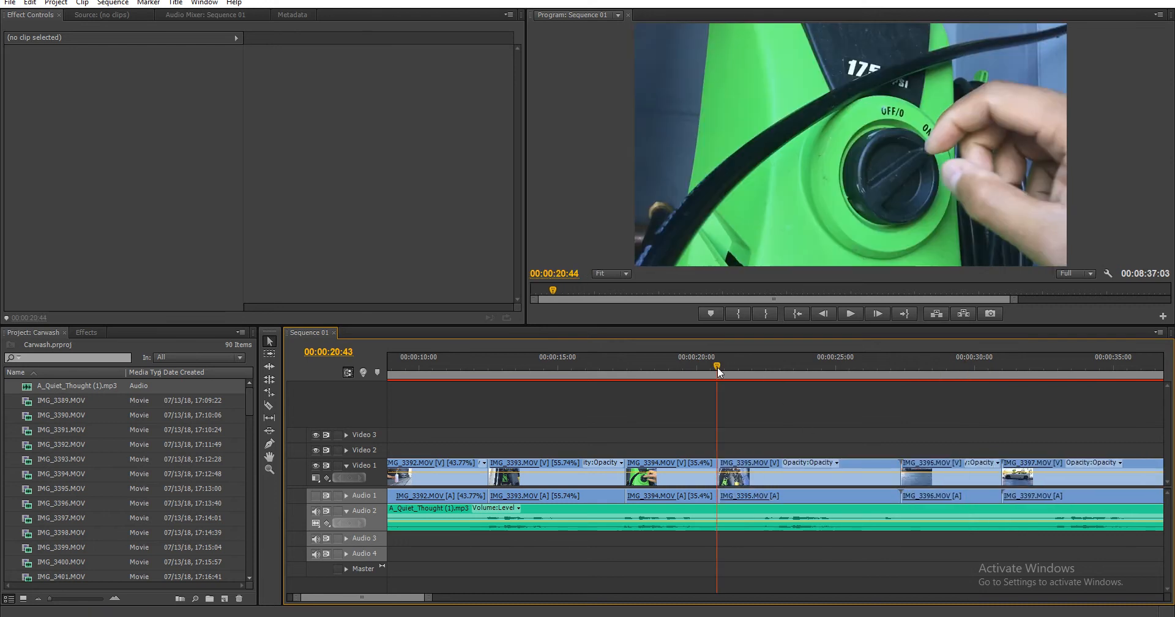
key("space")
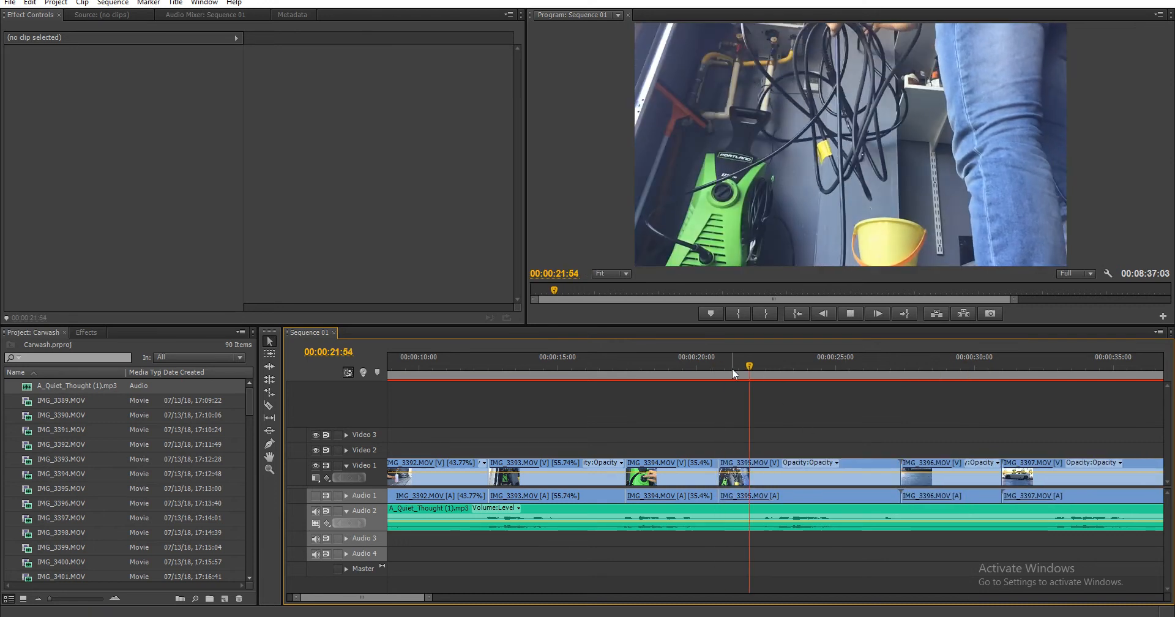
key("space")
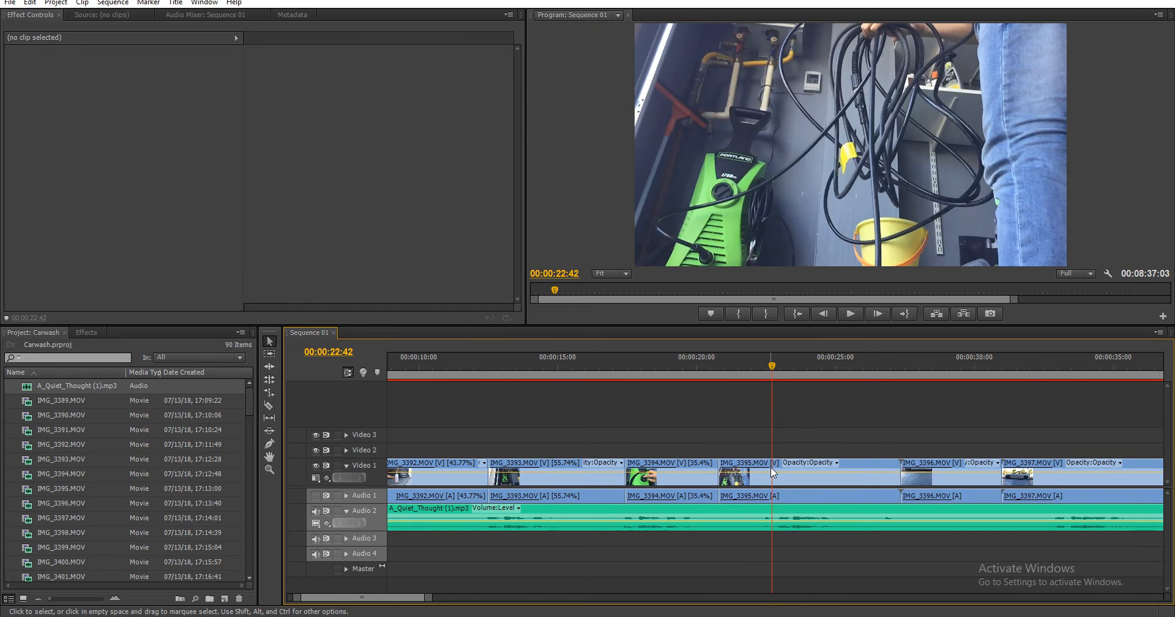
left_click_drag(760, 362, 741, 371)
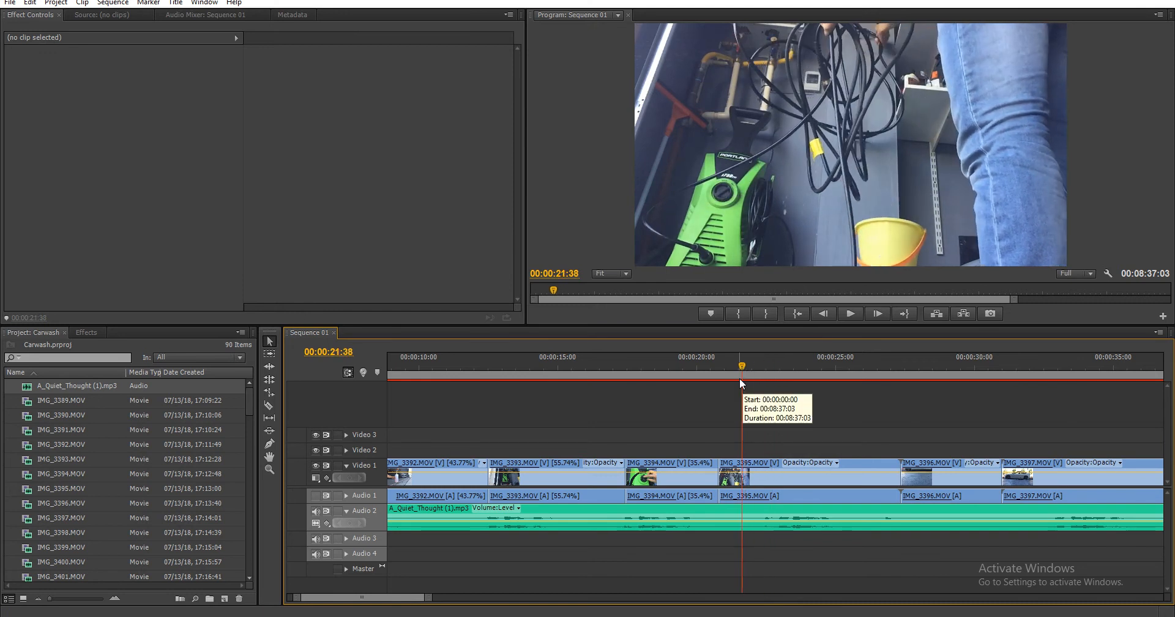
left_click(748, 474)
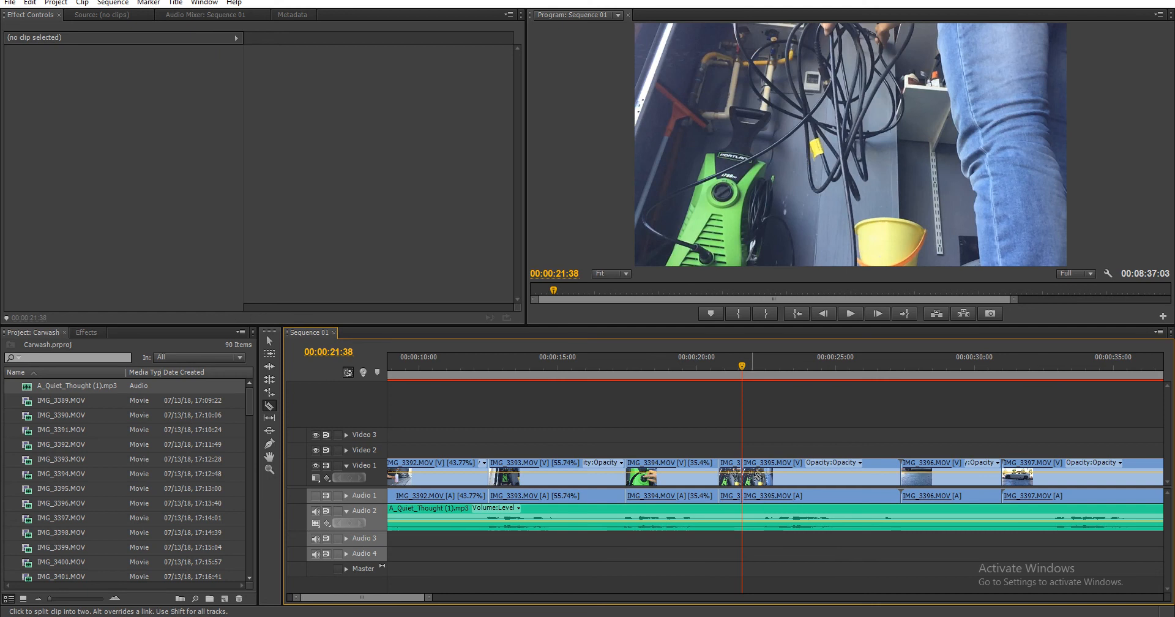
right_click(765, 483)
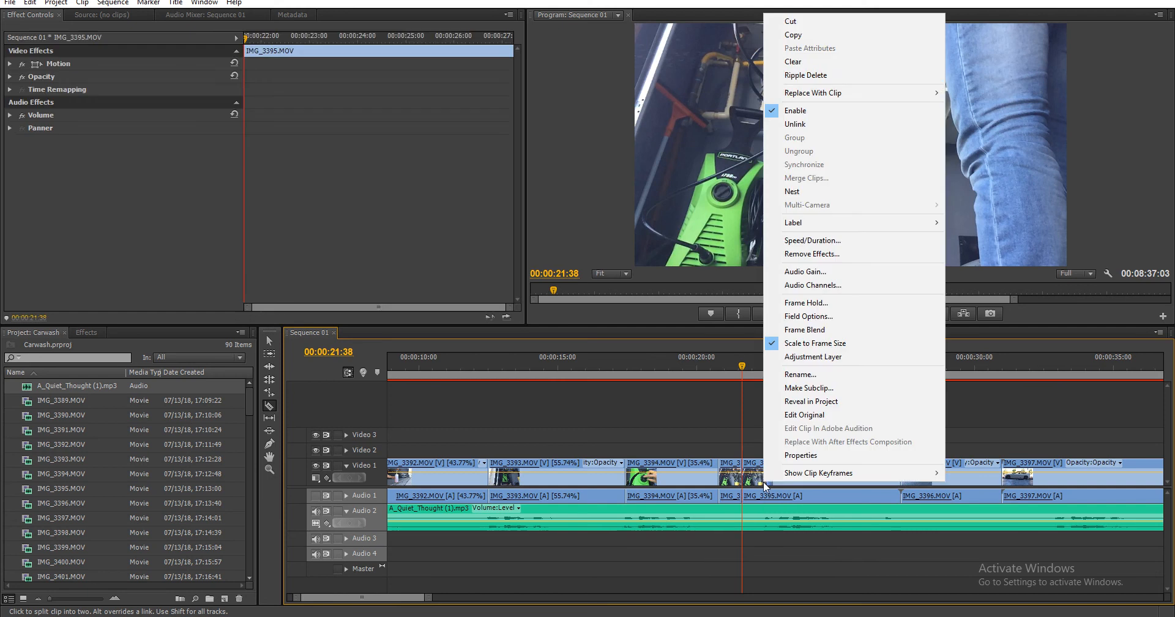
left_click(847, 61)
- Slow down the remaining IMG_3395.MOV piece with the Rate Stretch tool to end at 00:00:22:29 and play it back
key("r")
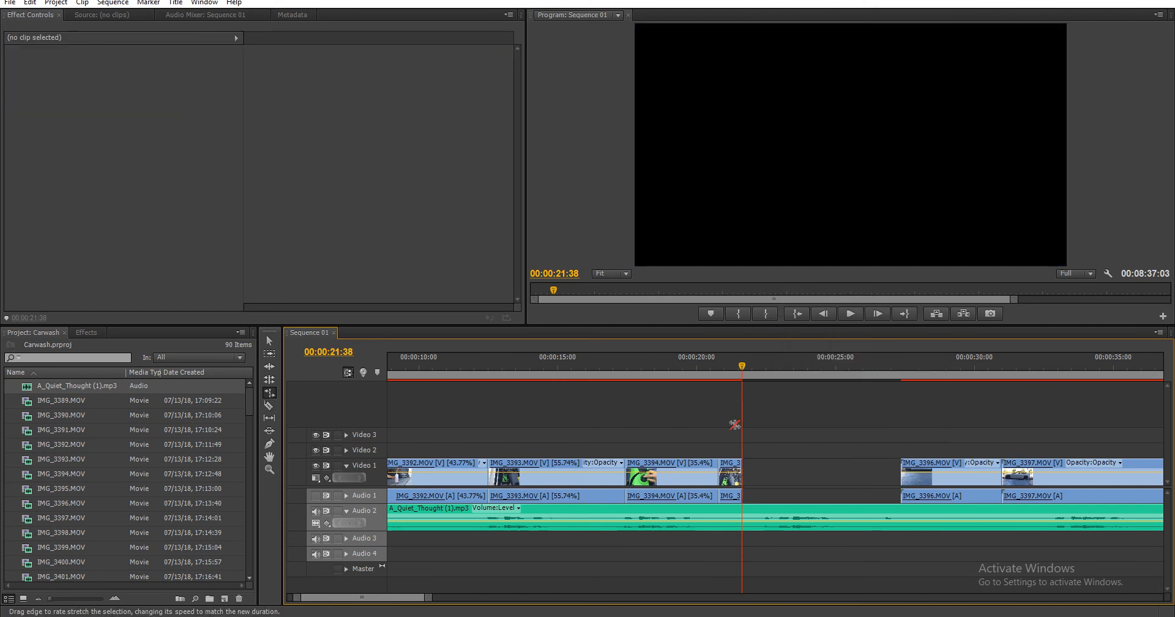
left_click(762, 368)
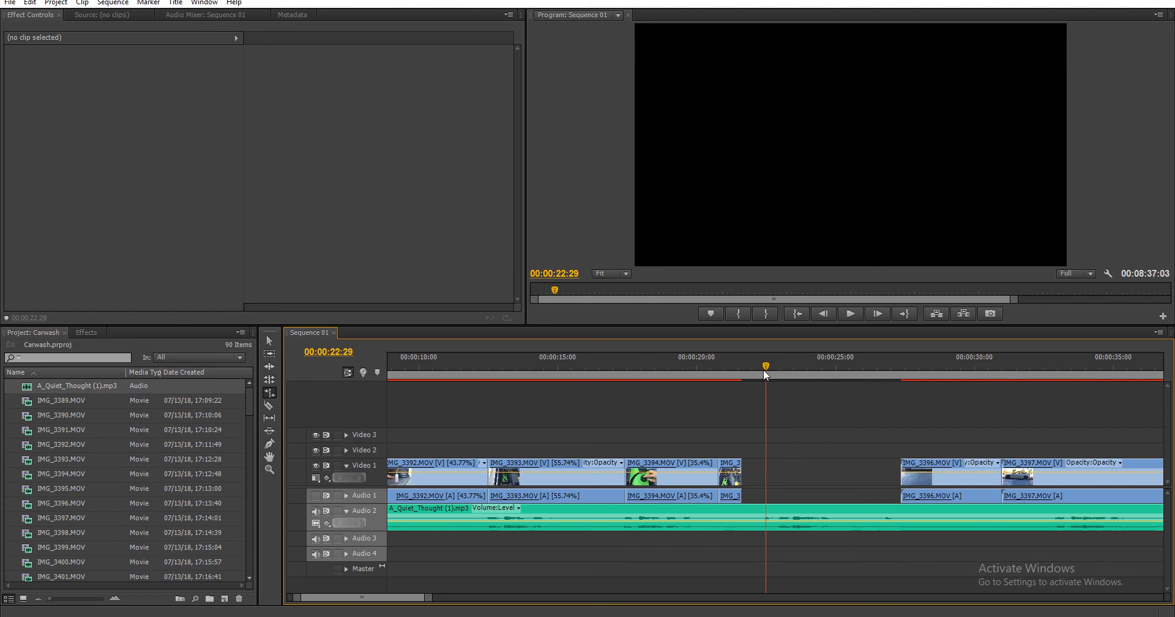
left_click_drag(741, 472, 766, 472)
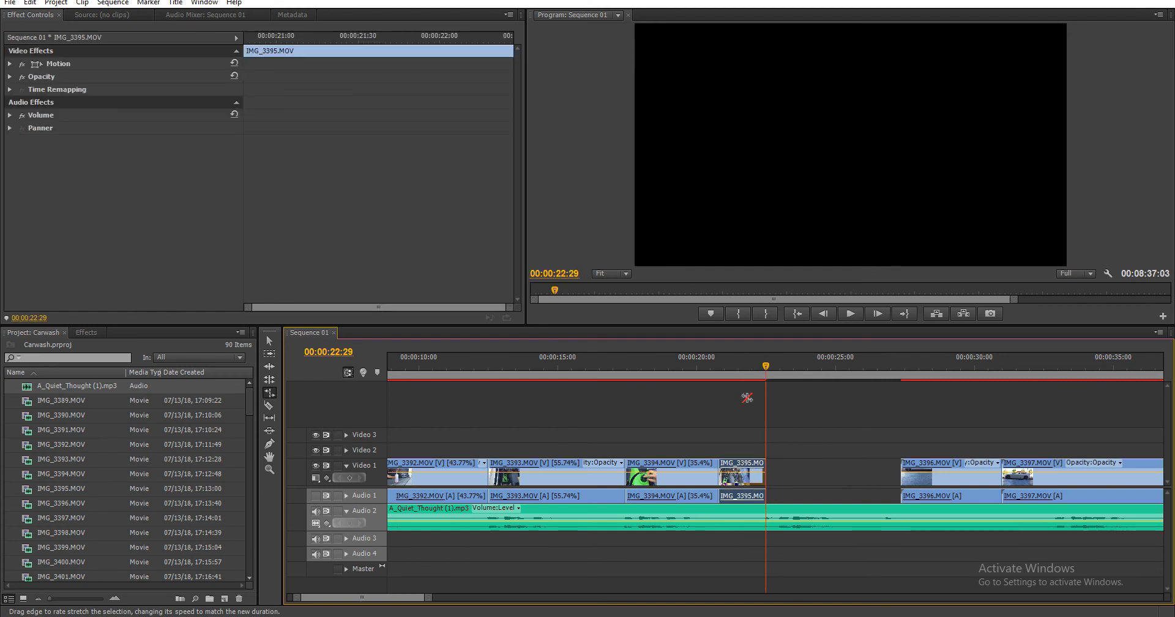
left_click(717, 366)
key("space")
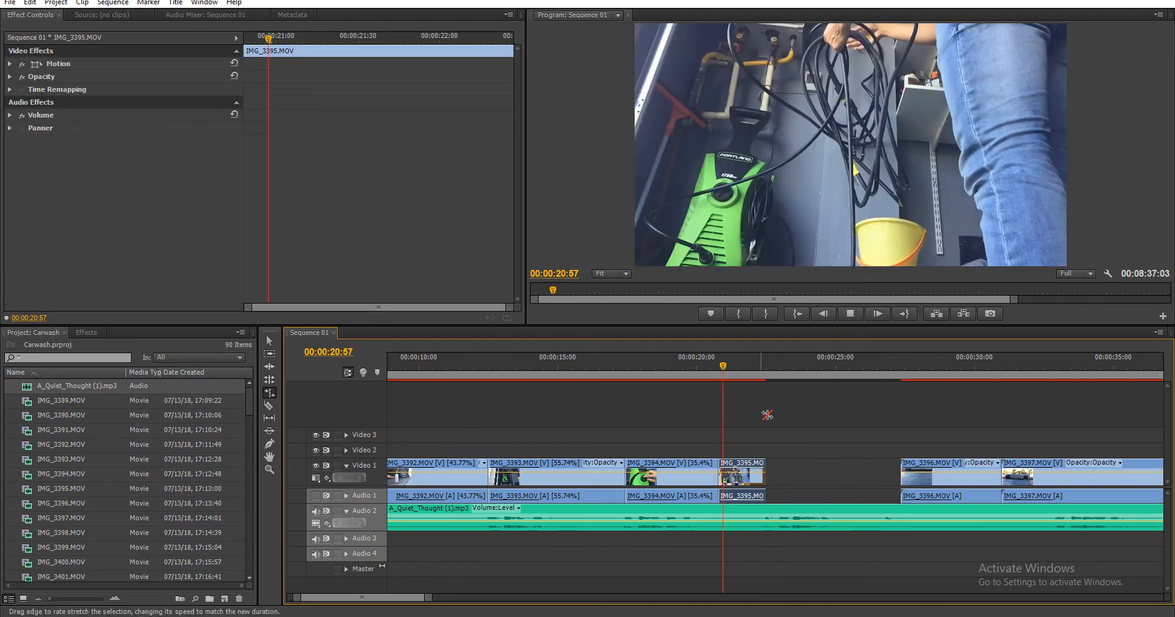
key("space")
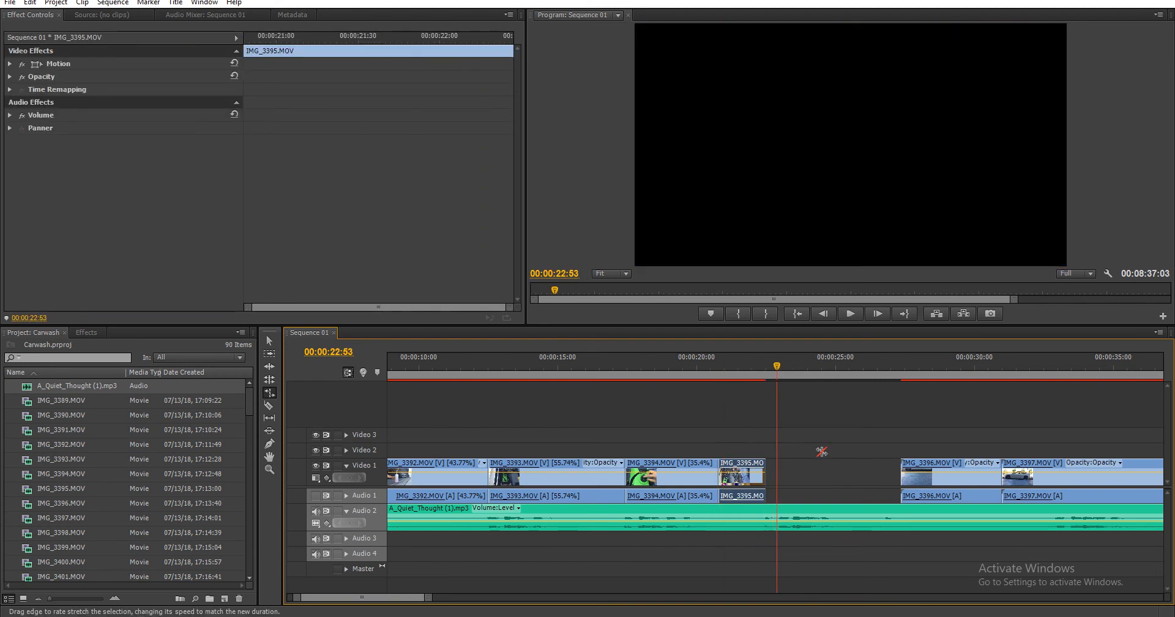
- Split IMG_3396.MOV at 00:00:28:28 and ripple delete the part before the cut
left_click_drag(911, 365, 931, 383)
key("c")
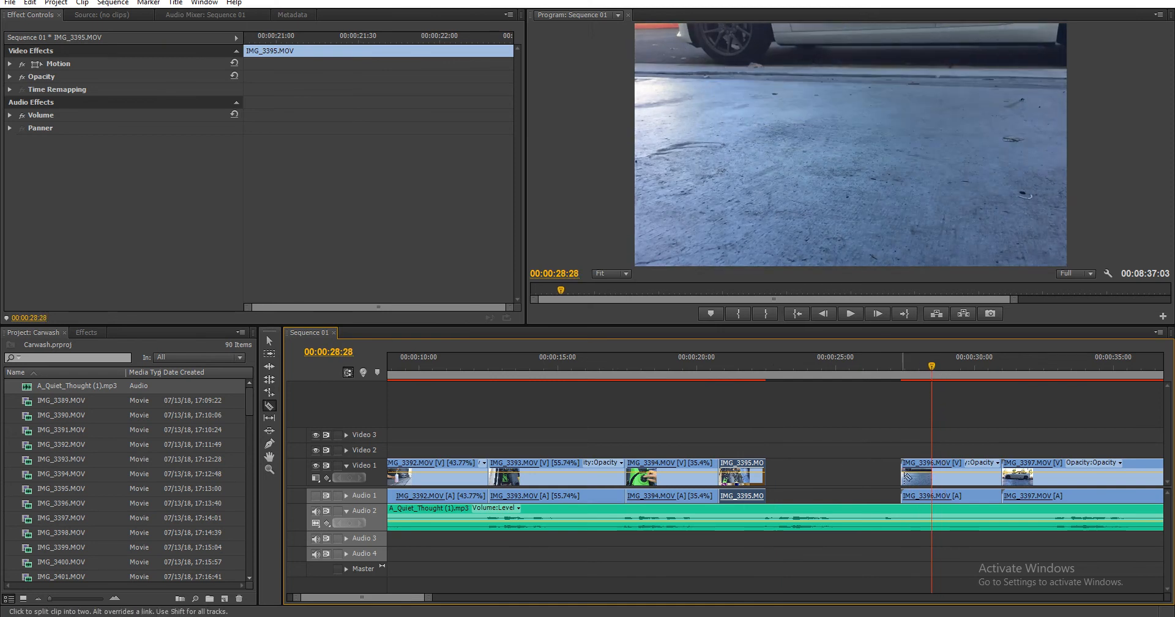
left_click(936, 473)
right_click(922, 475)
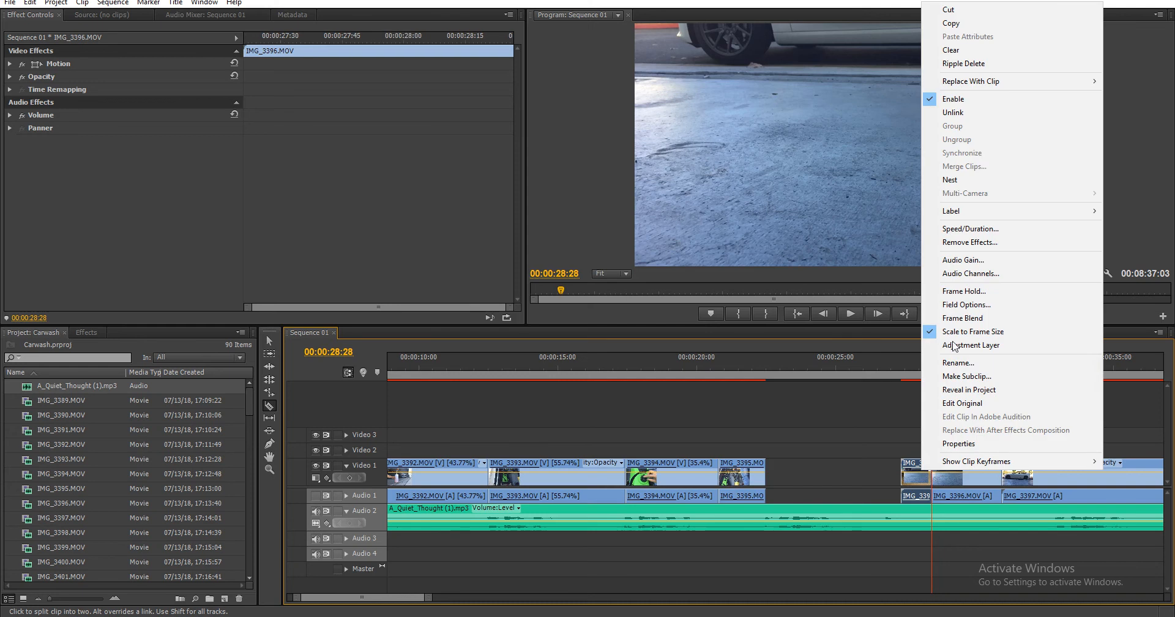
left_click(986, 63)
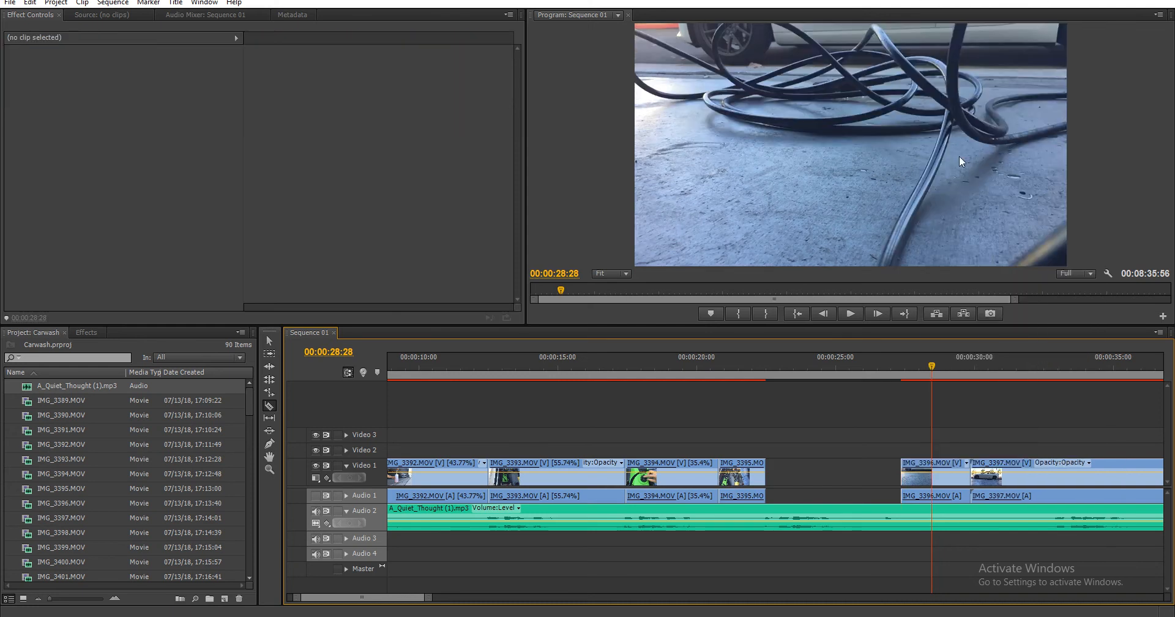
- Move IMG_3396.MOV up against the end of IMG_3395.MOV and play across the join
right_click(832, 474)
left_click(813, 402)
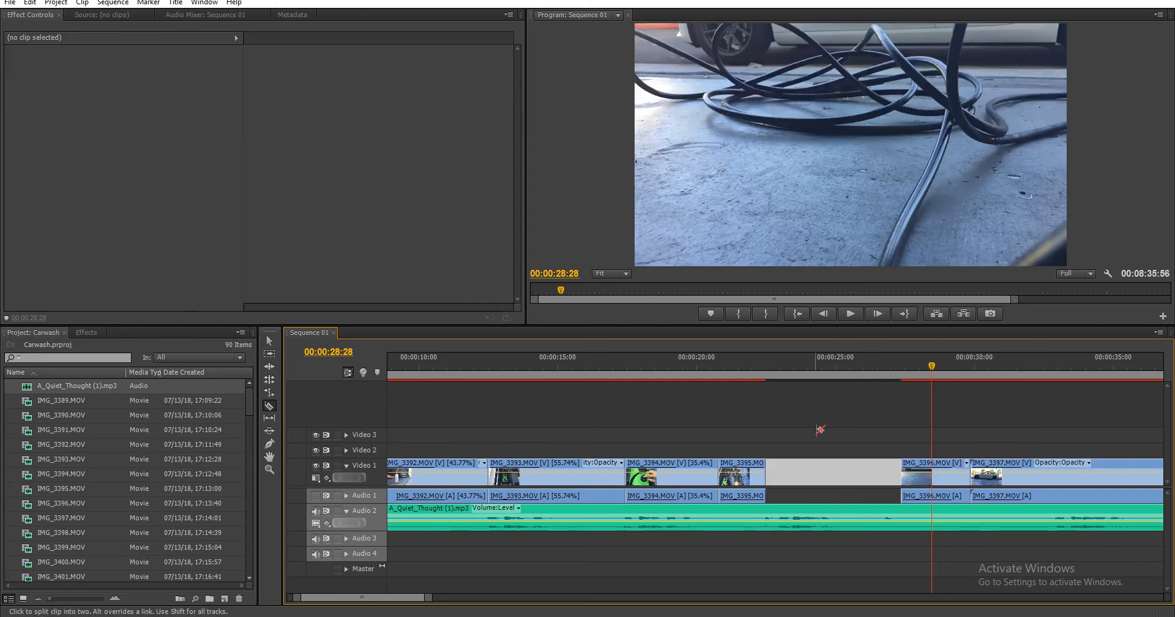
key("v")
left_click_drag(913, 480, 776, 480)
left_click(758, 362)
key("space")
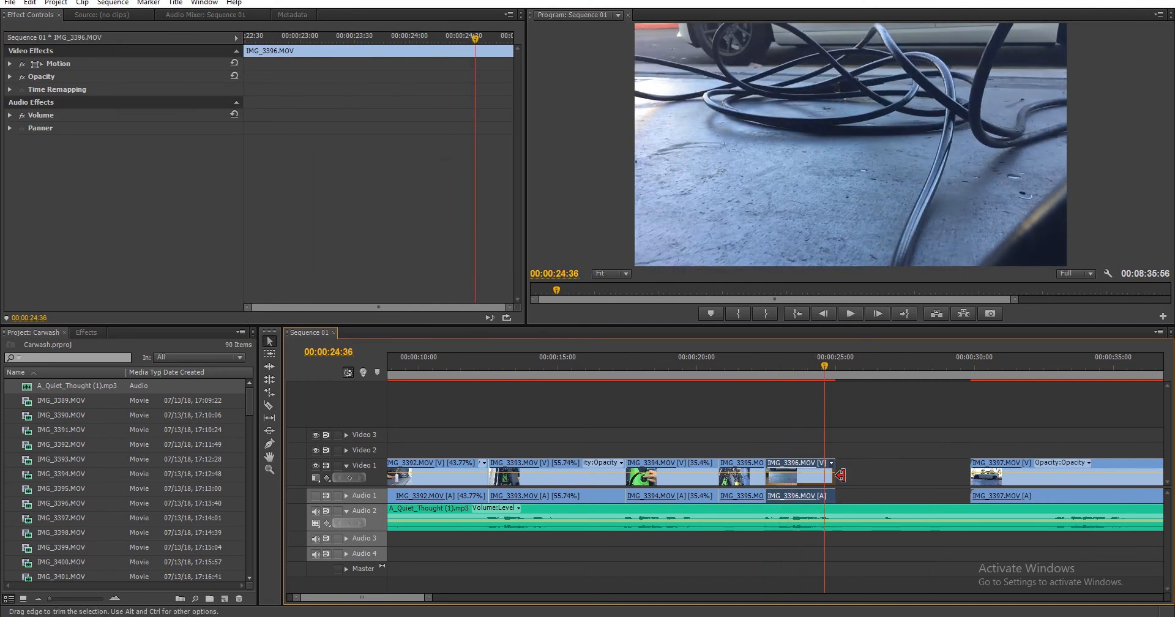
- Trim the end of IMG_3396.MOV to about 00:00:23 and play the sequence on to hear the music's next beat
left_click_drag(833, 480, 785, 487)
left_click(751, 358)
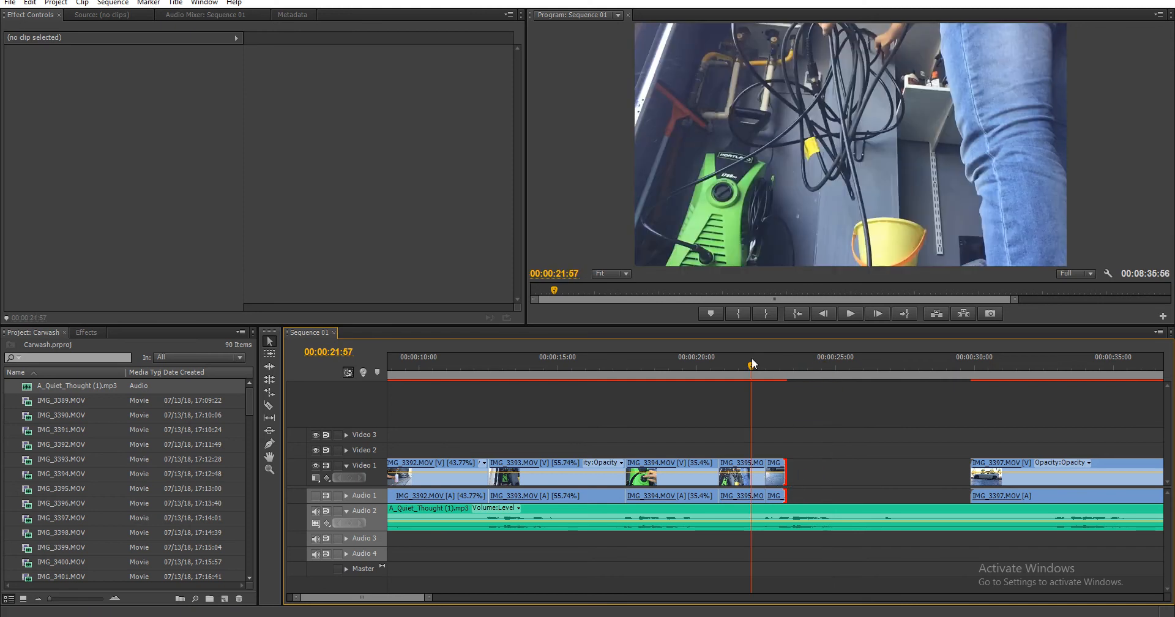
key("space")
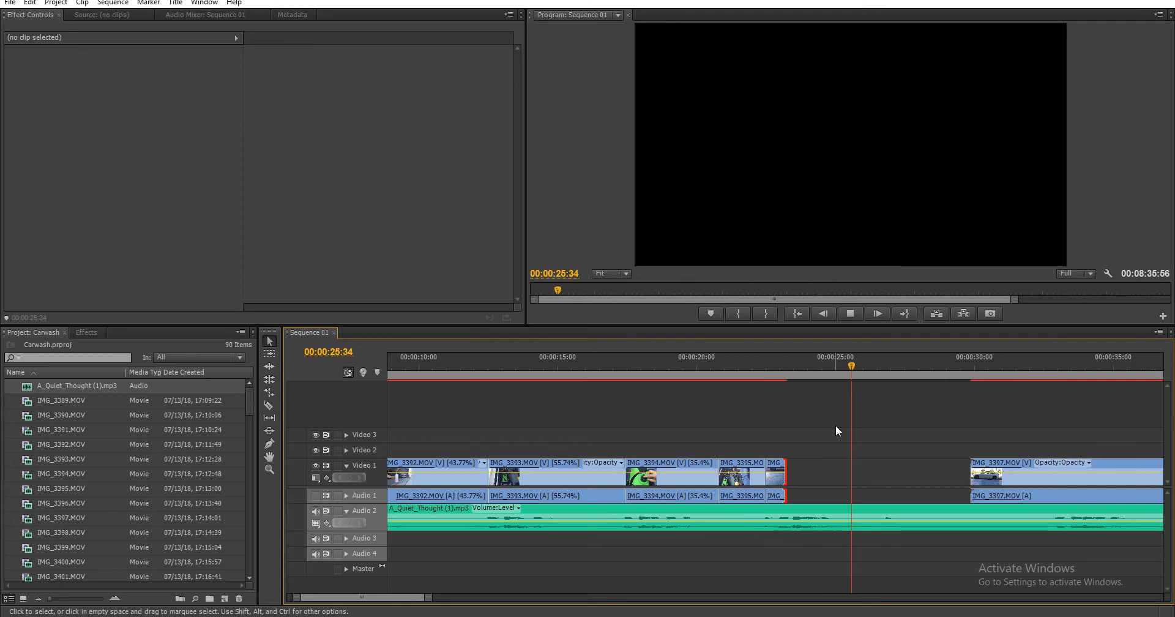
key("space")
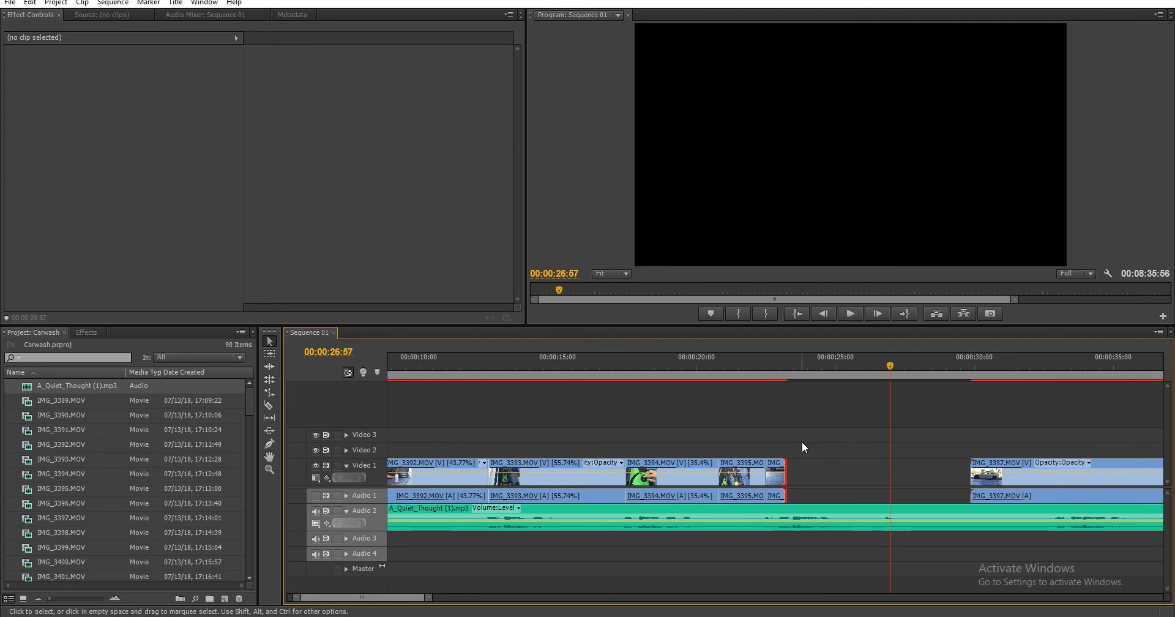
- Find the next music beat and slow IMG_3396.MOV with the Rate Stretch tool to end at 00:00:24:37
left_click_drag(865, 362, 801, 375)
key("space")
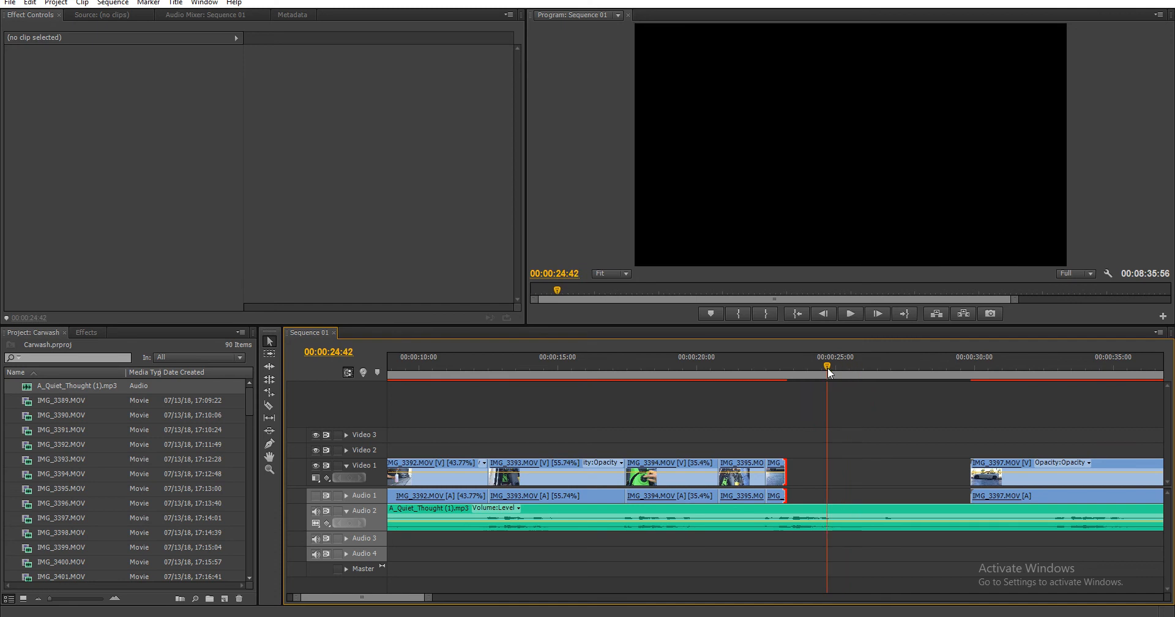
left_click_drag(828, 367, 825, 387)
key("x")
left_click_drag(786, 472, 825, 477)
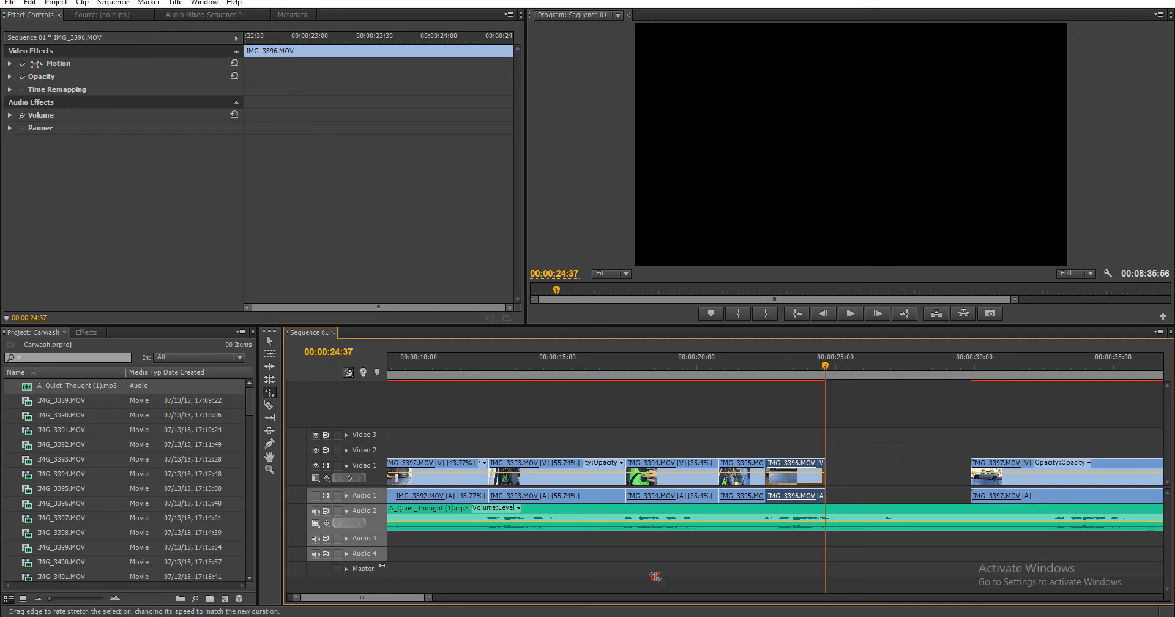
scroll(416, 594, "down", 5)
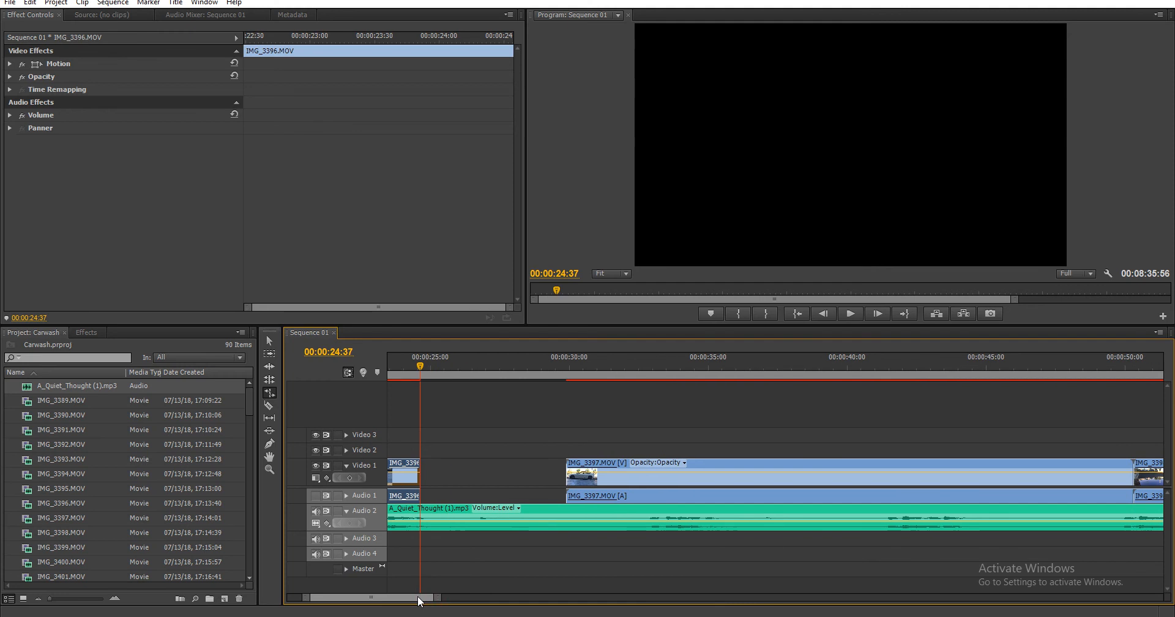
- Ripple delete the gap between IMG_3396.MOV and IMG_3397.MOV
scroll(419, 600, "up", 1)
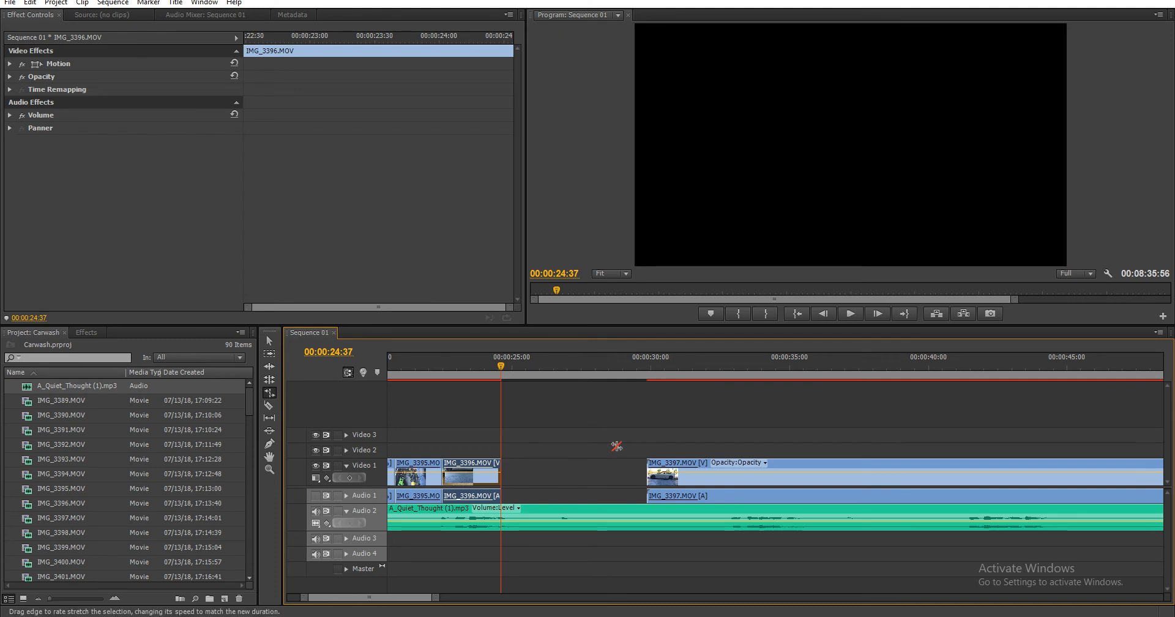
key("v")
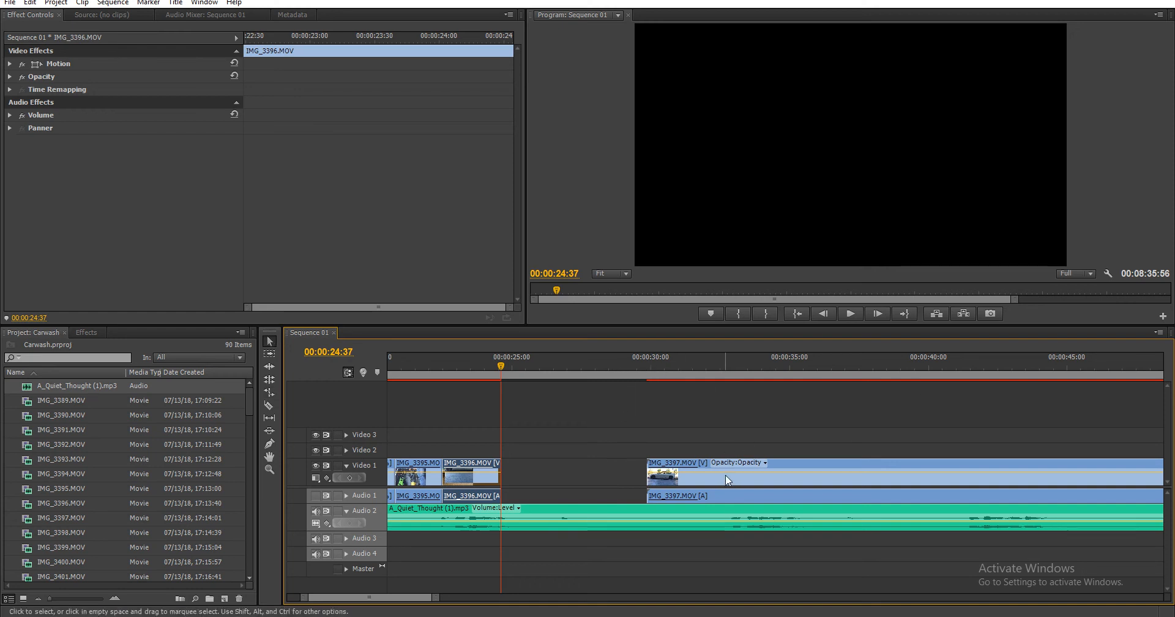
right_click(616, 467)
left_click(648, 477)
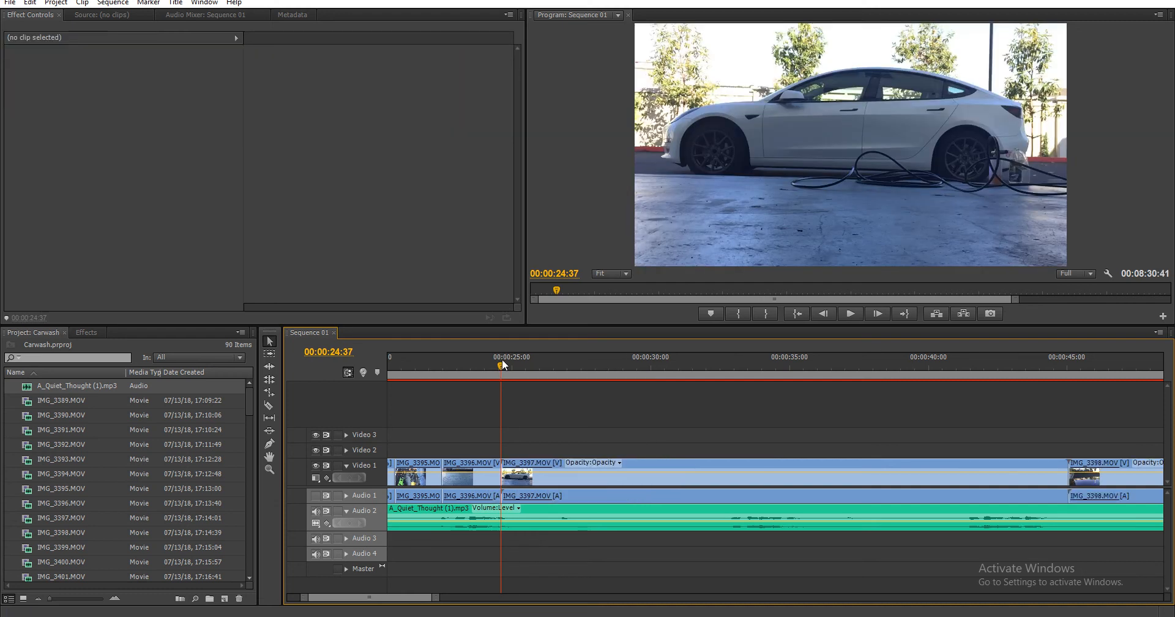
- Trim about 8 seconds off the start of IMG_3397.MOV and close the gap this leaves after IMG_3396.MOV
left_click_drag(502, 359, 750, 387)
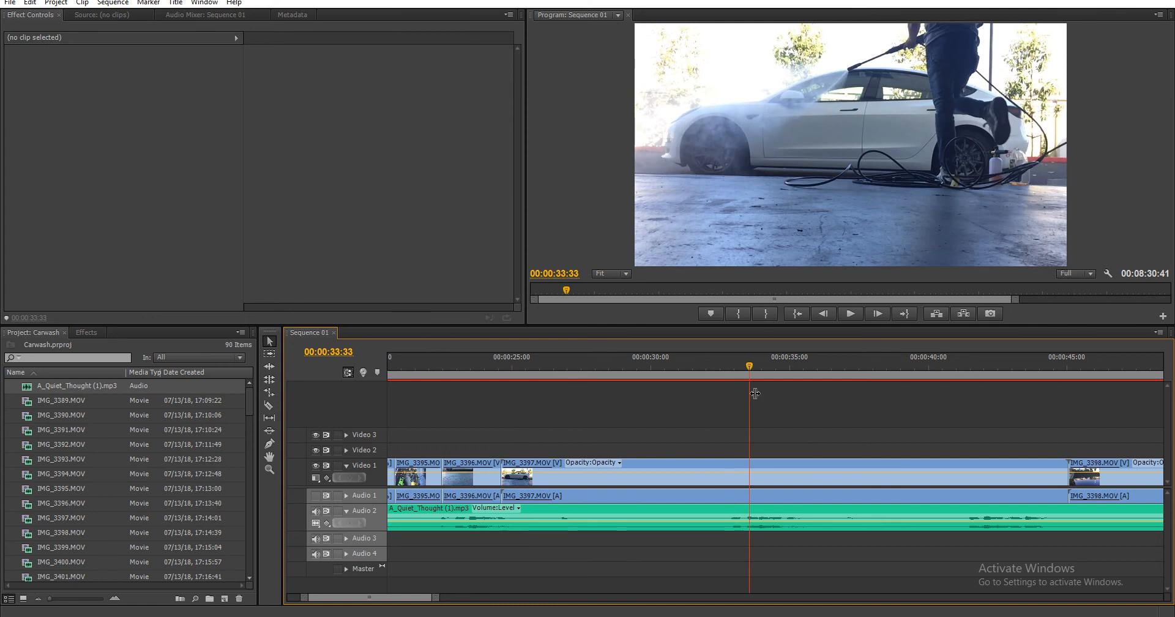
left_click_drag(503, 474, 734, 478)
left_click(690, 479)
key("Delete")
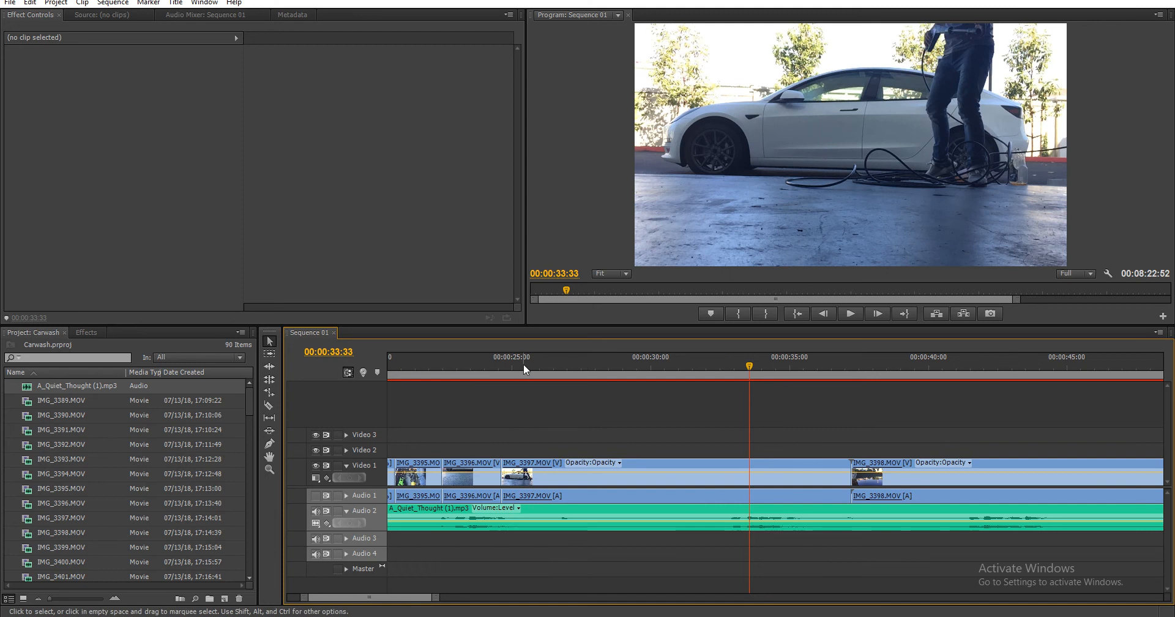
- Review the opening of IMG_3397.MOV, split it at 00:00:27:00 and delete the part after the cut
left_click_drag(525, 366, 612, 390)
left_click(508, 365)
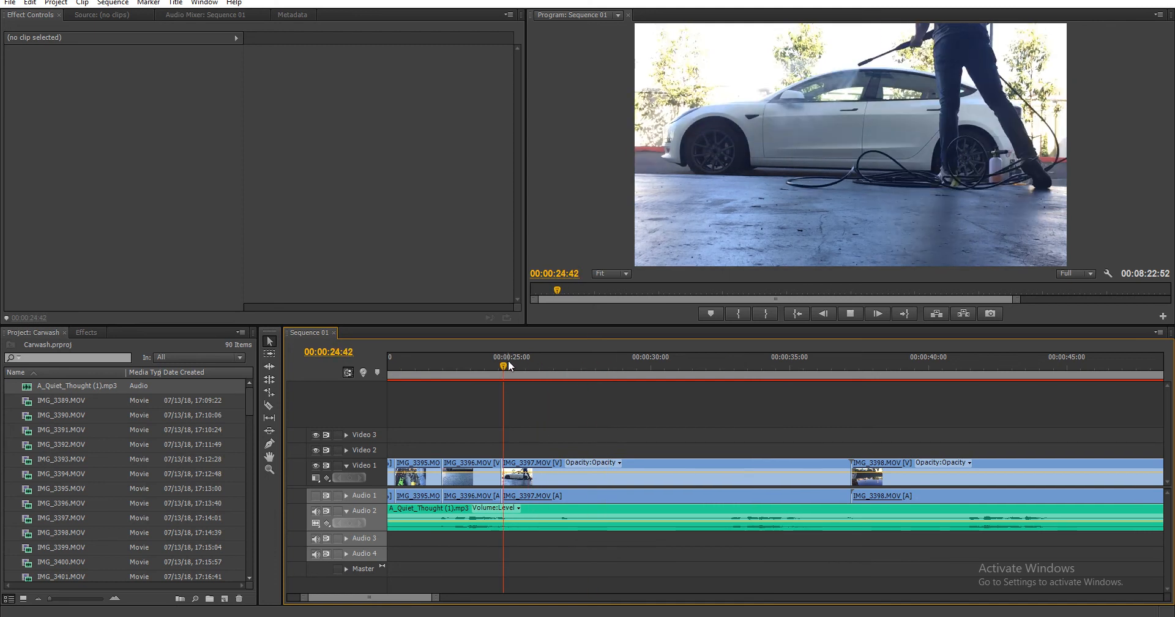
key("space")
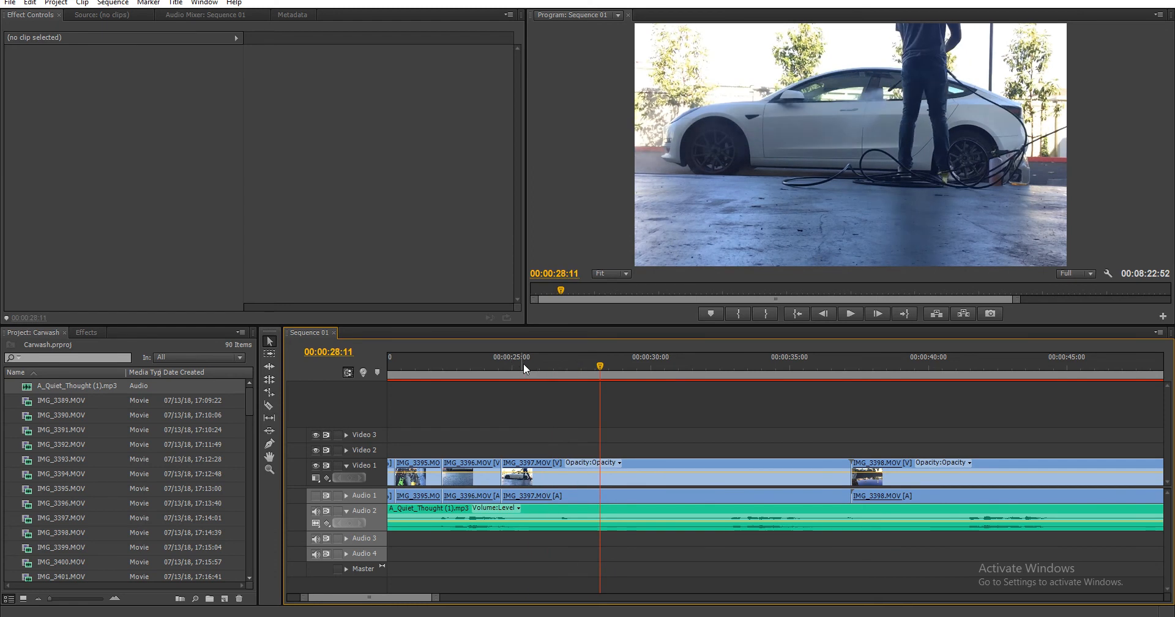
left_click(524, 364)
left_click_drag(519, 365, 567, 378)
key("c")
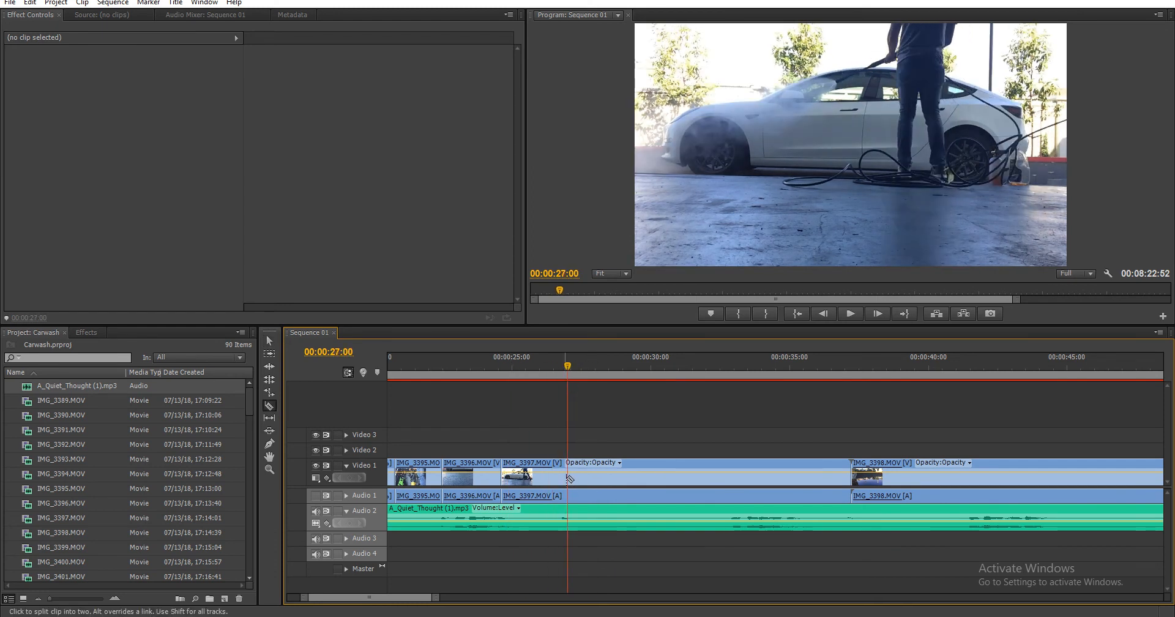
left_click(572, 478)
key("v")
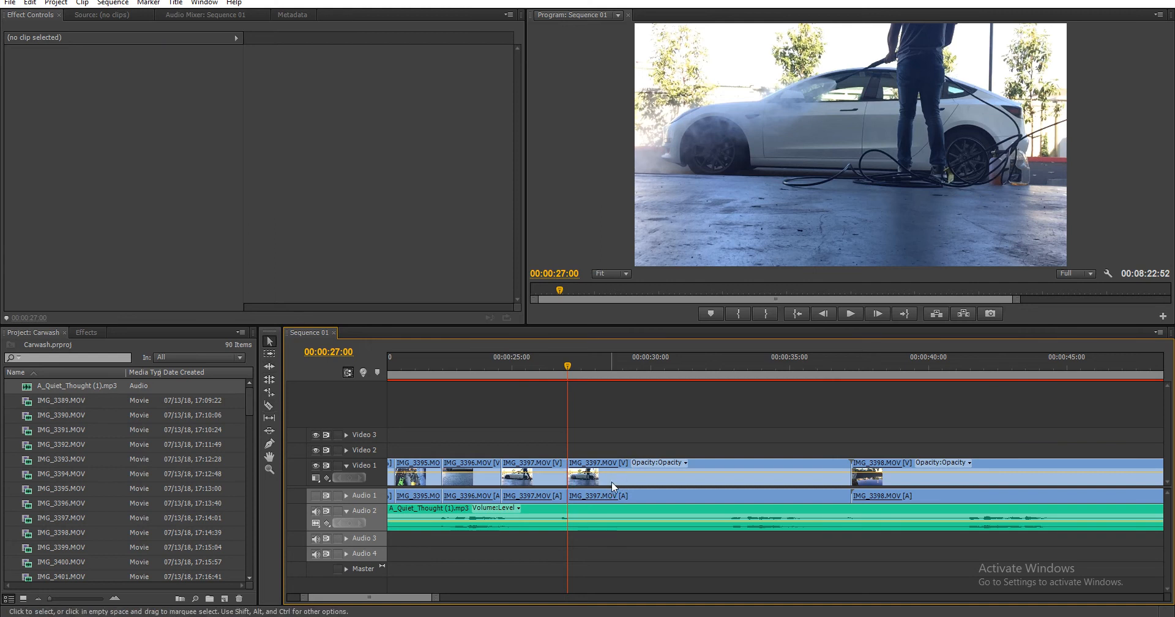
left_click(611, 482)
left_click(782, 370)
left_click_drag(782, 370, 829, 371)
key("Delete")
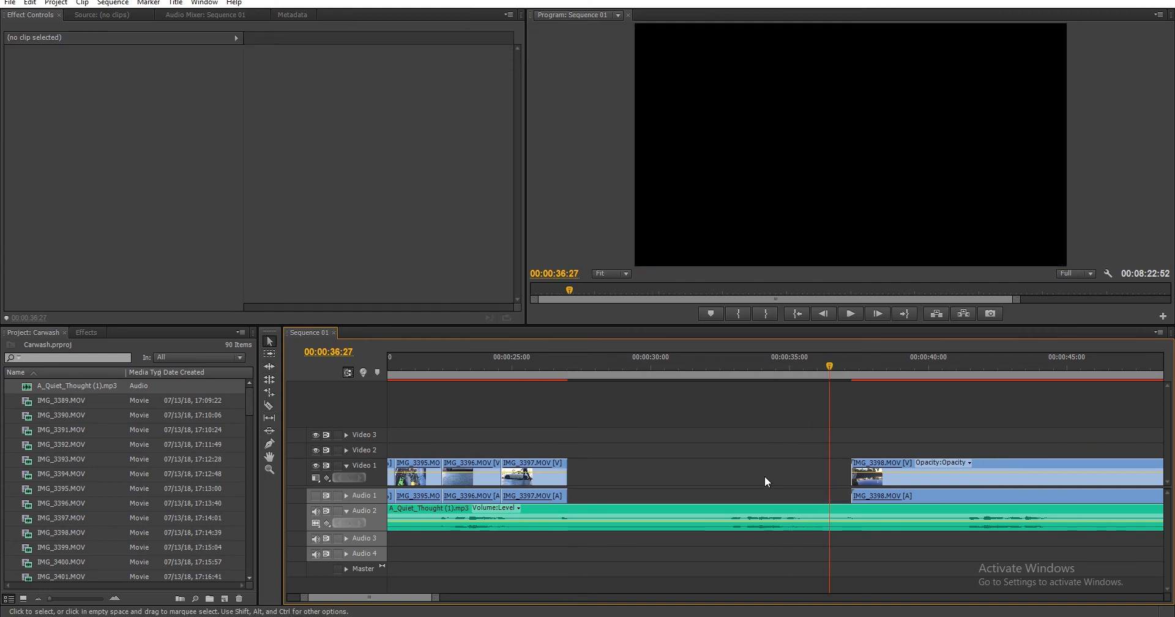
- Play across the end of IMG_3397.MOV and trim that end back to 00:00:26:49
left_click(516, 367)
key("space")
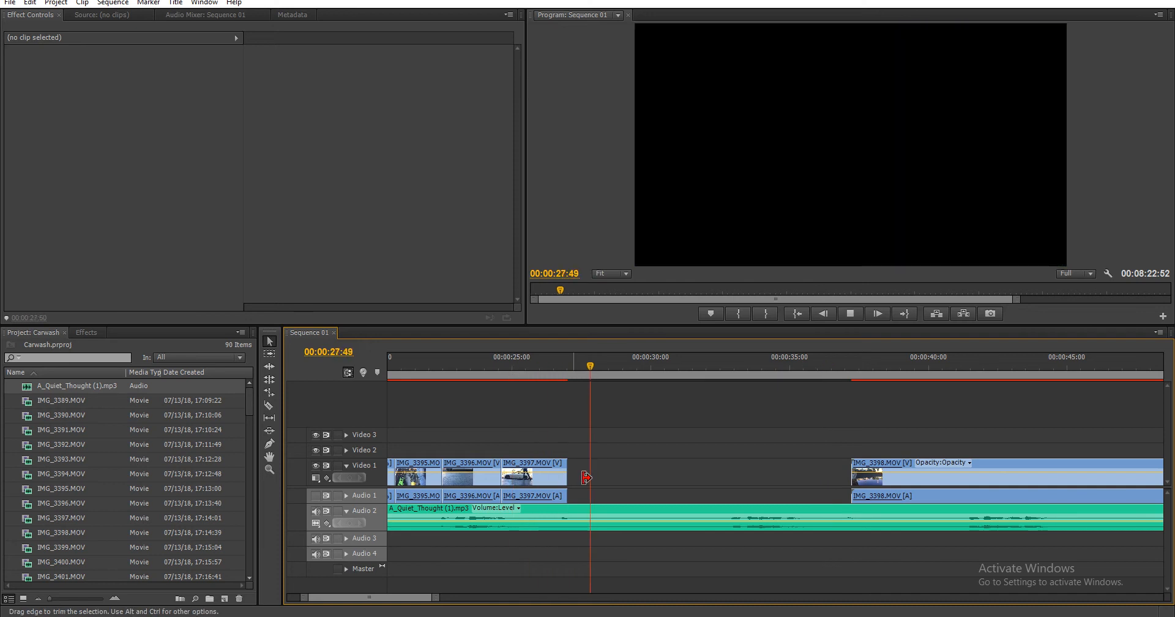
left_click(511, 367)
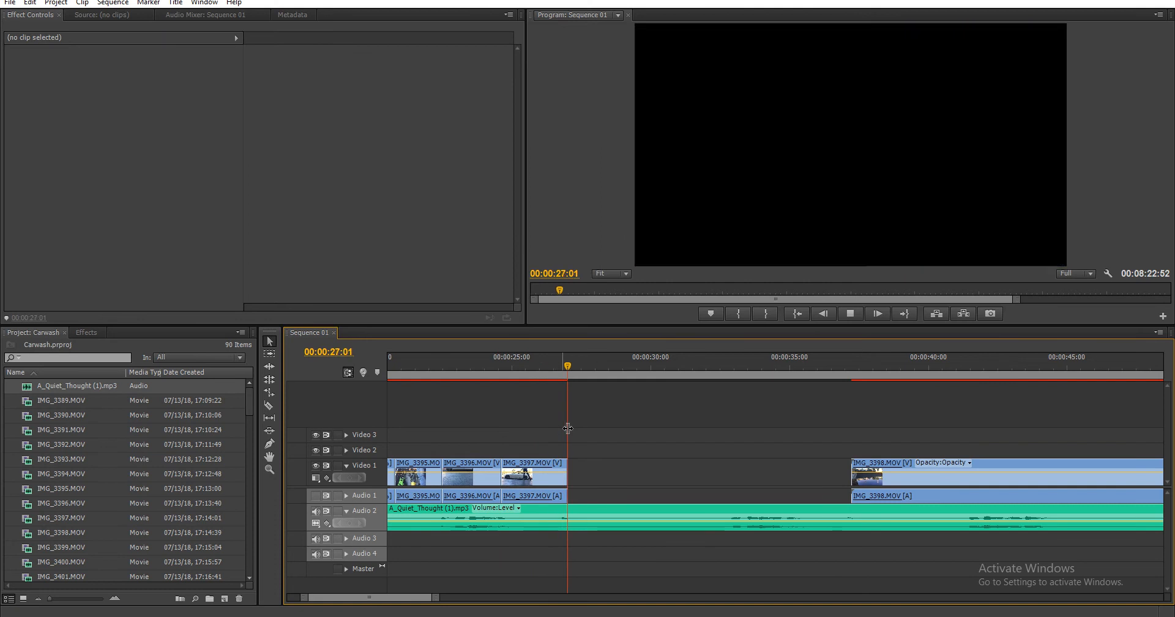
left_click_drag(531, 366, 562, 362)
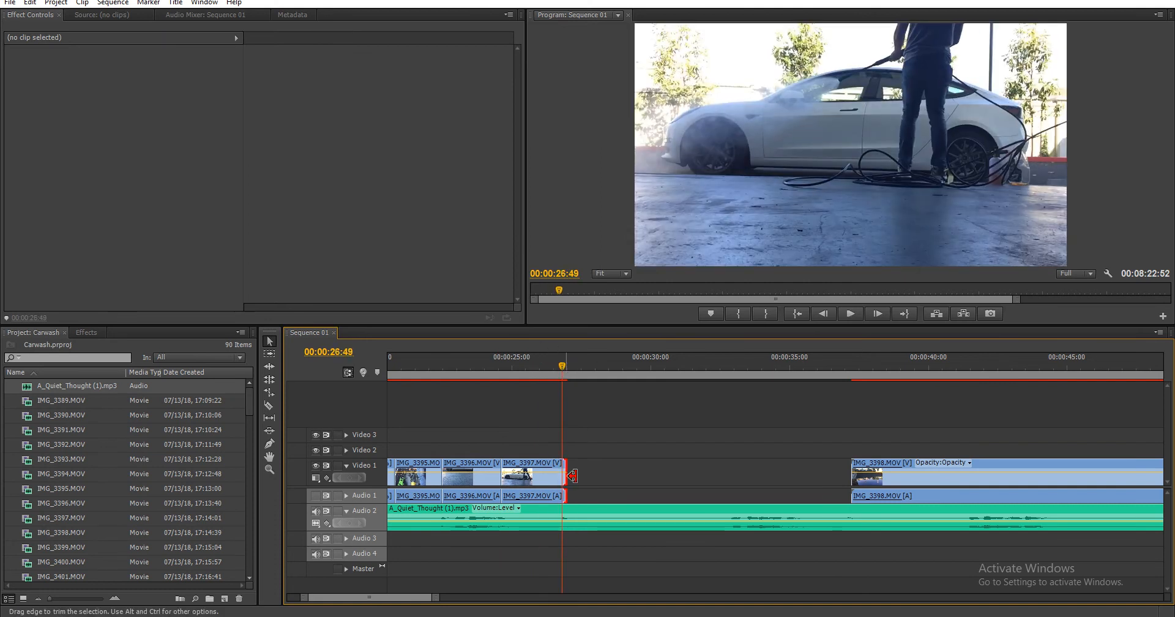
mouse_move(570, 476)
left_mouse_down()
mouse_move(508, 501)
mouse_move(529, 504)
mouse_move(546, 475)
mouse_move(561, 476)
left_mouse_up()
- Play the trimmed IMG_3397.MOV against the music and close the gap before IMG_3398.MOV
key("r")
left_click(502, 365)
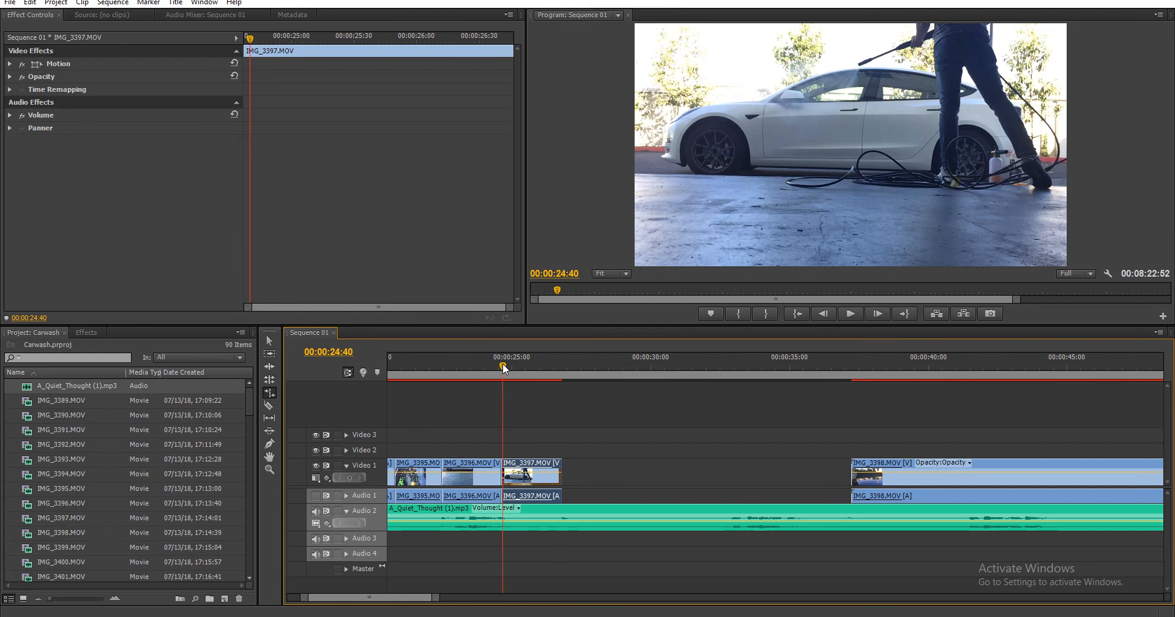
key("space")
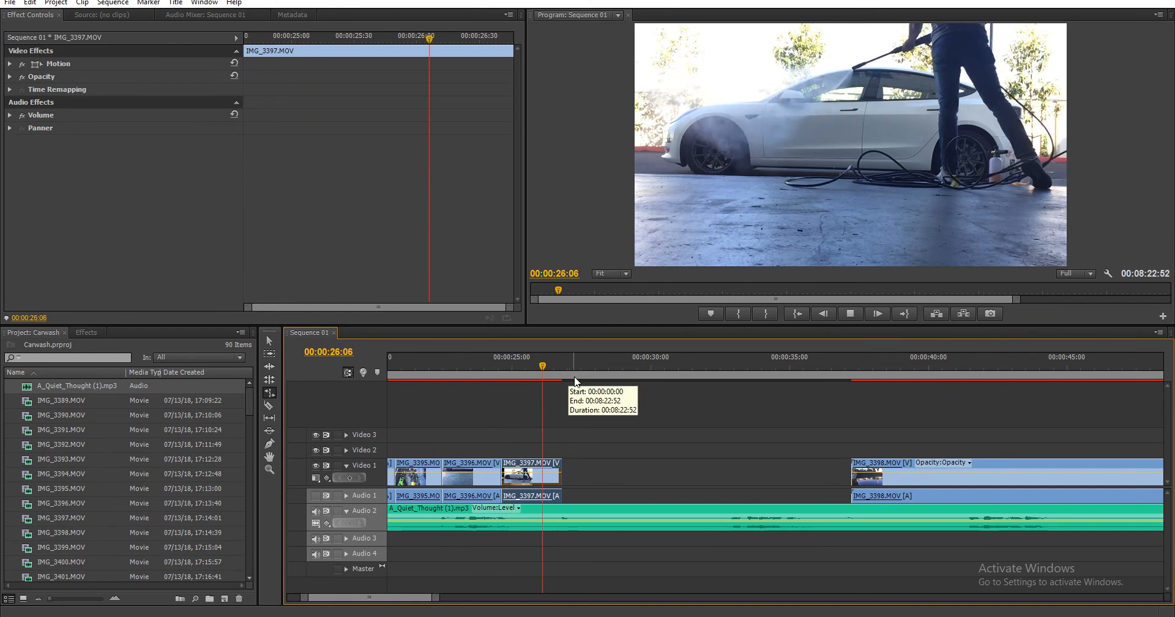
key("space")
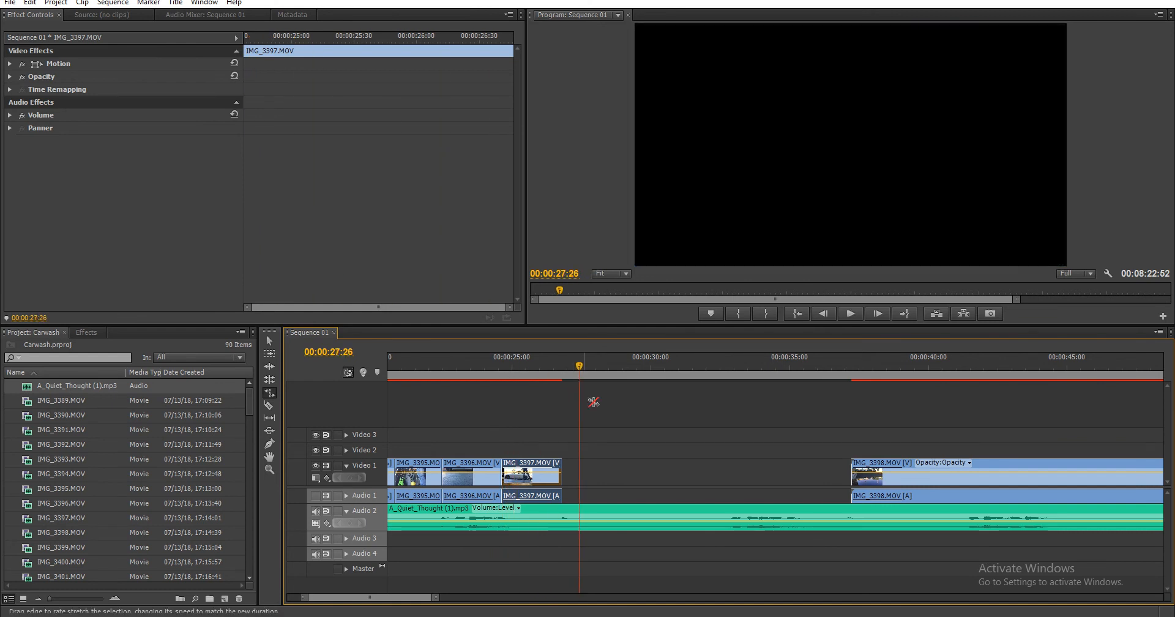
left_click(649, 472)
key("Delete")
- Split IMG_3398.MOV at 00:00:36:06 and ripple delete the part before the cut
left_click_drag(576, 374, 805, 405)
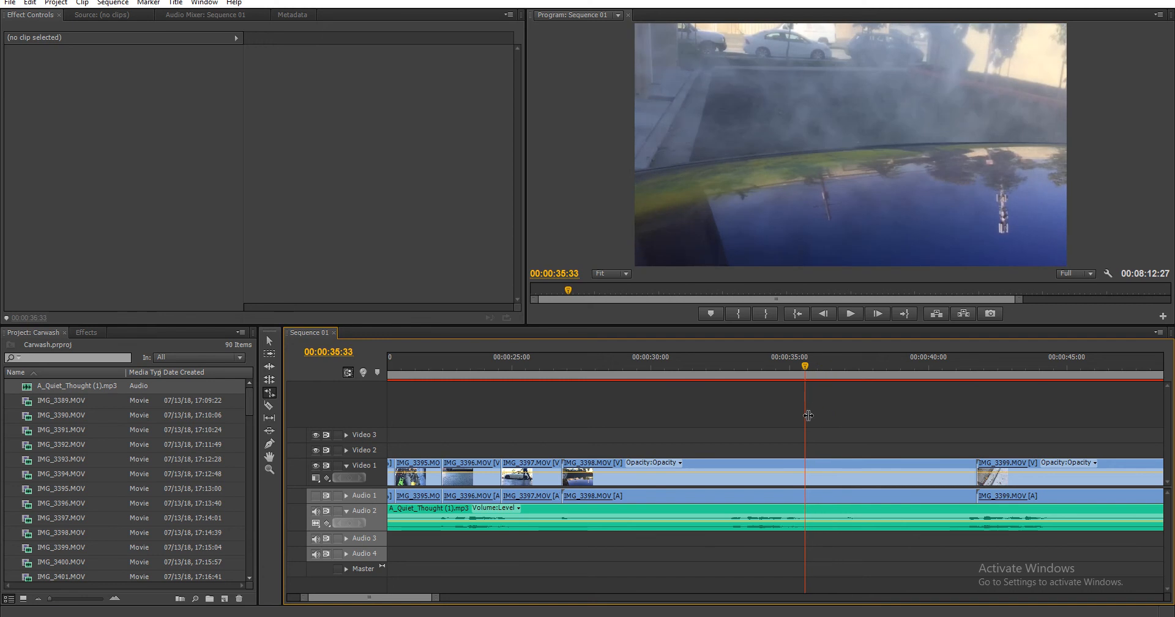
key("c")
mouse_move(801, 366)
left_mouse_down()
mouse_move(791, 366)
mouse_move(820, 371)
left_mouse_up()
left_click(821, 470)
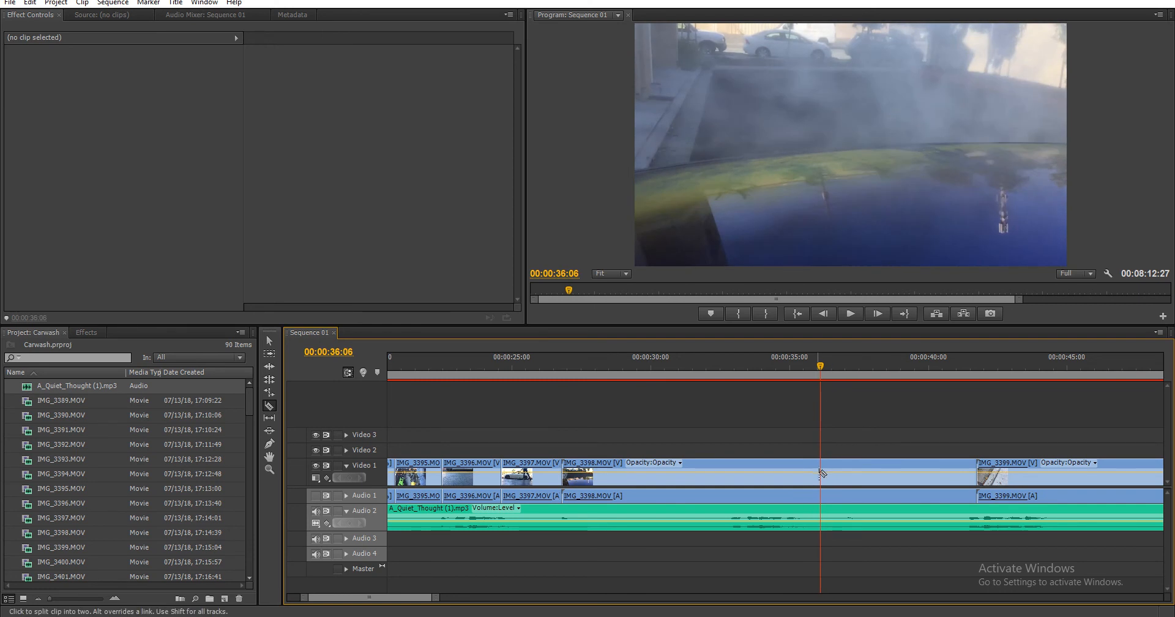
right_click(754, 478)
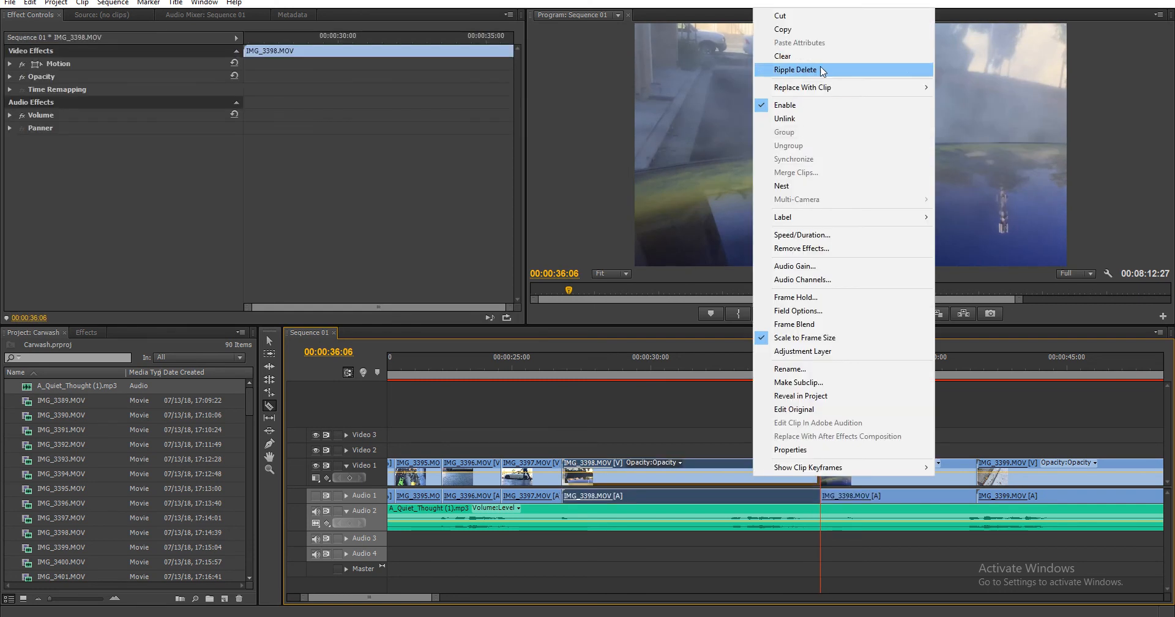
left_click(795, 69)
- Play the start of IMG_3398.MOV, split it at 00:00:27:59 and delete the part after the cut
left_click_drag(555, 371, 562, 367)
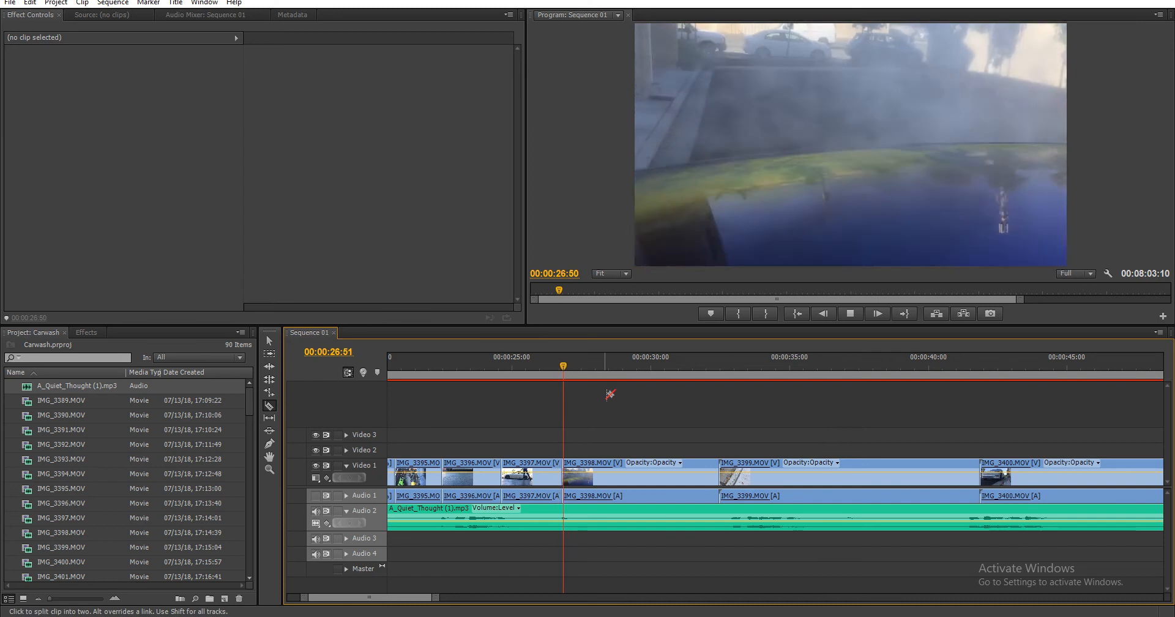
key("space")
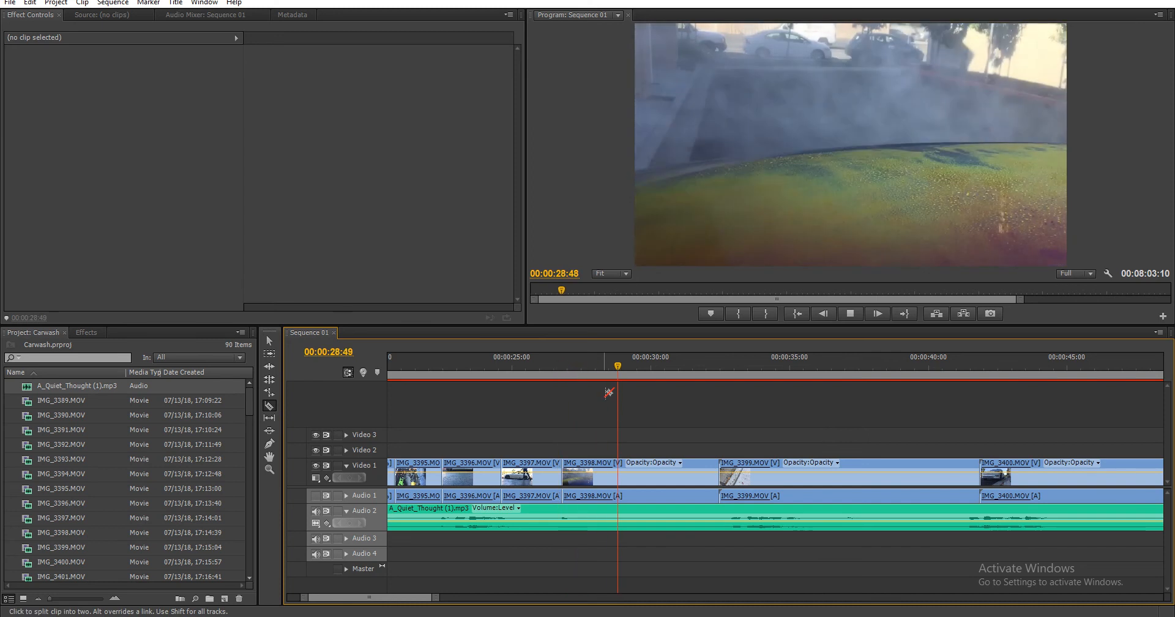
key("space")
left_click_drag(634, 371, 596, 392)
left_click(596, 468)
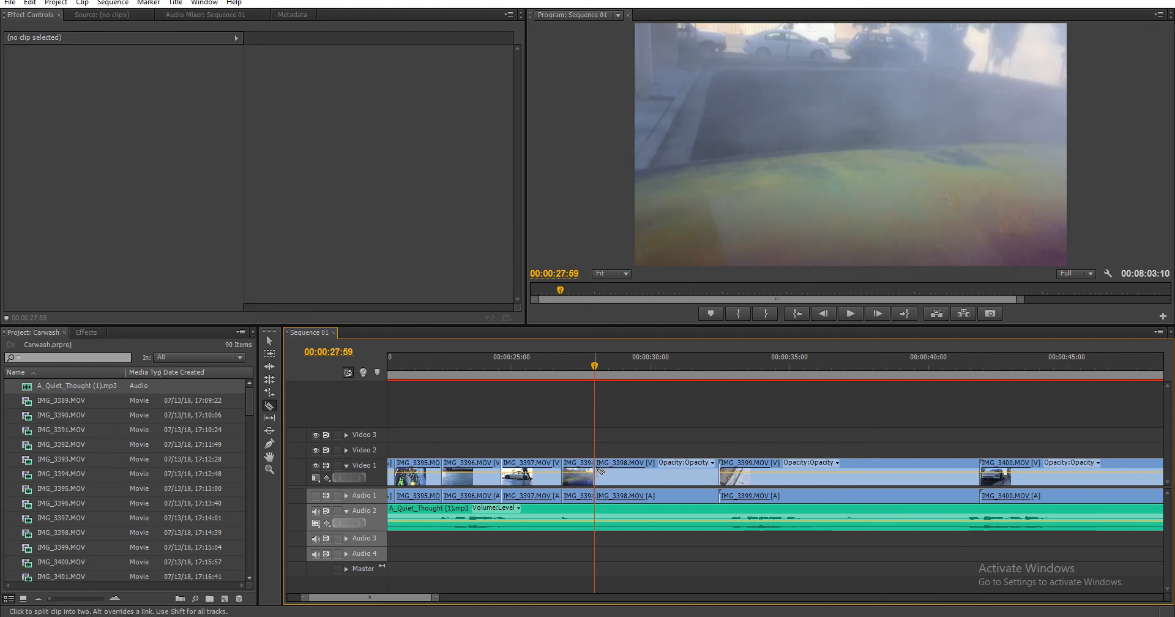
key("v")
left_click(640, 478)
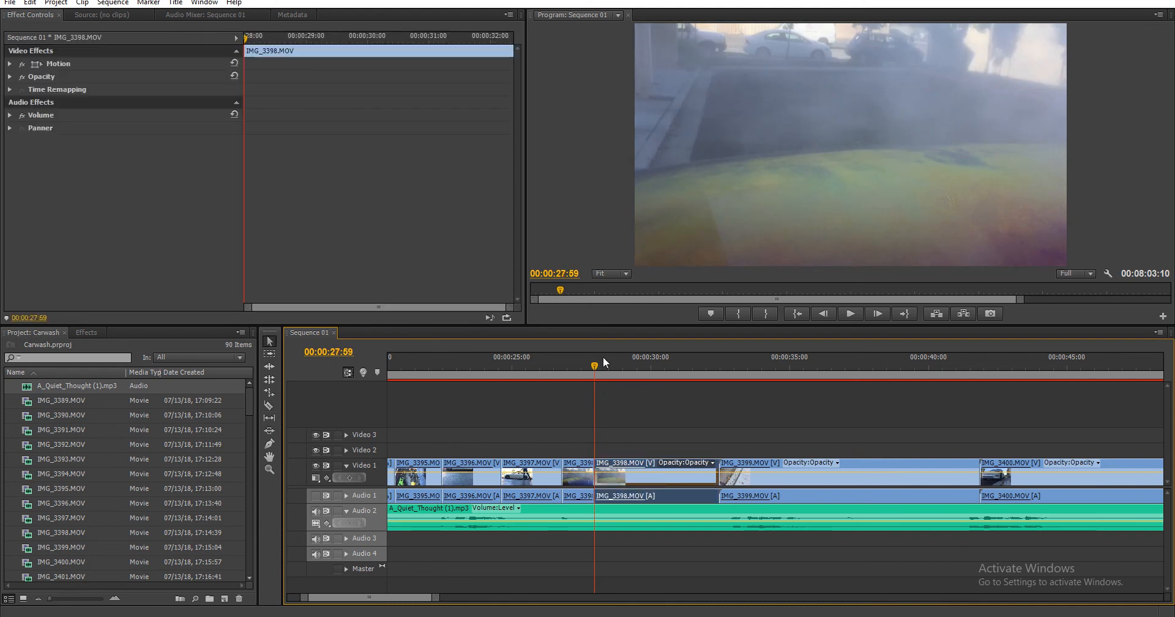
left_click_drag(602, 357, 705, 364)
key("Delete")
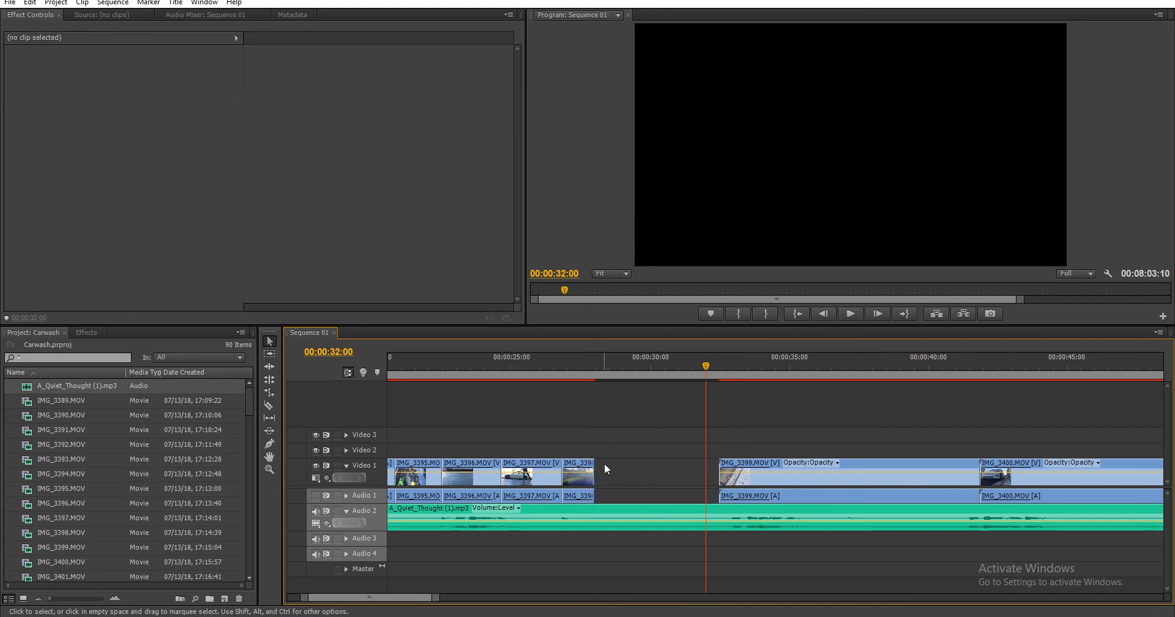
- Replay the music just after the end of IMG_3398.MOV to locate the next beat
left_click(591, 368)
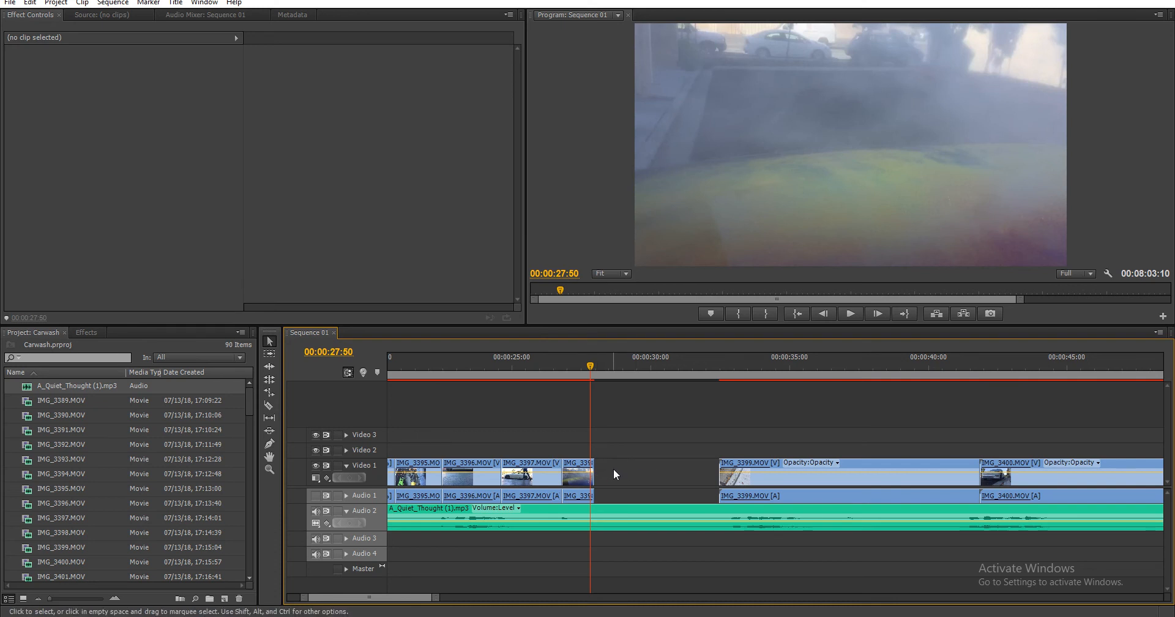
key("space")
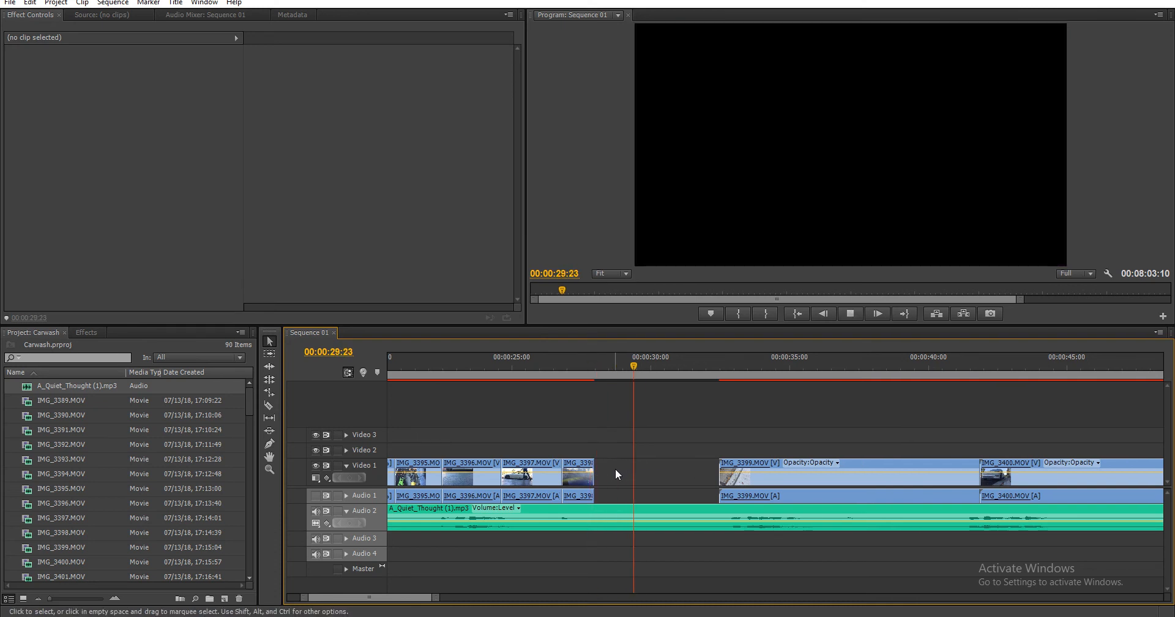
key("space")
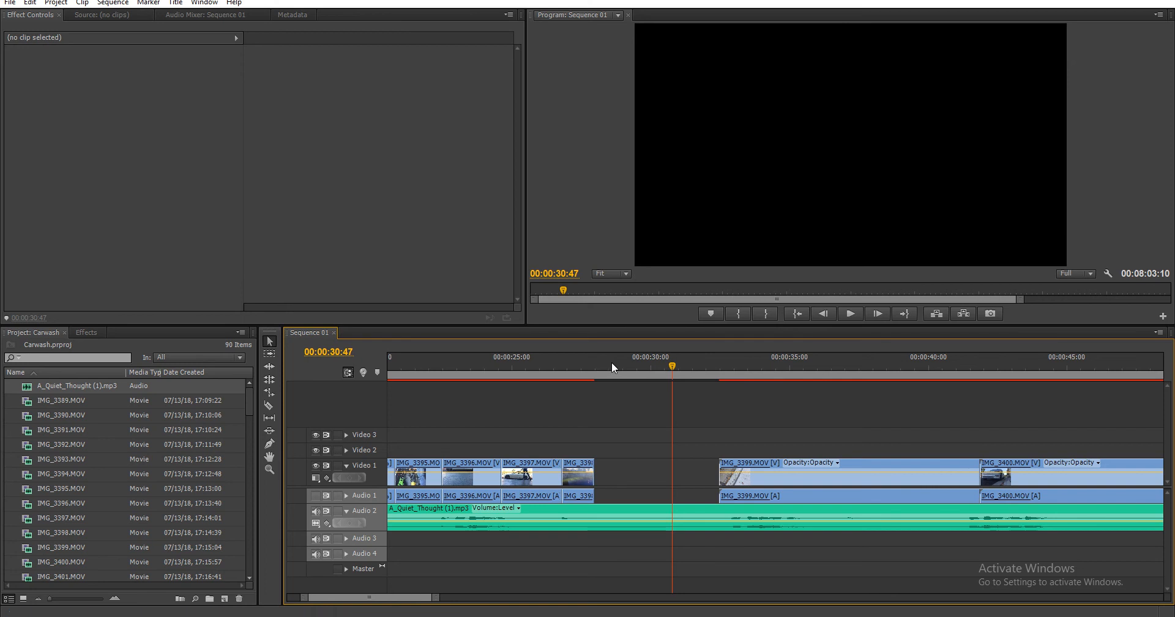
key("Up")
key("space")
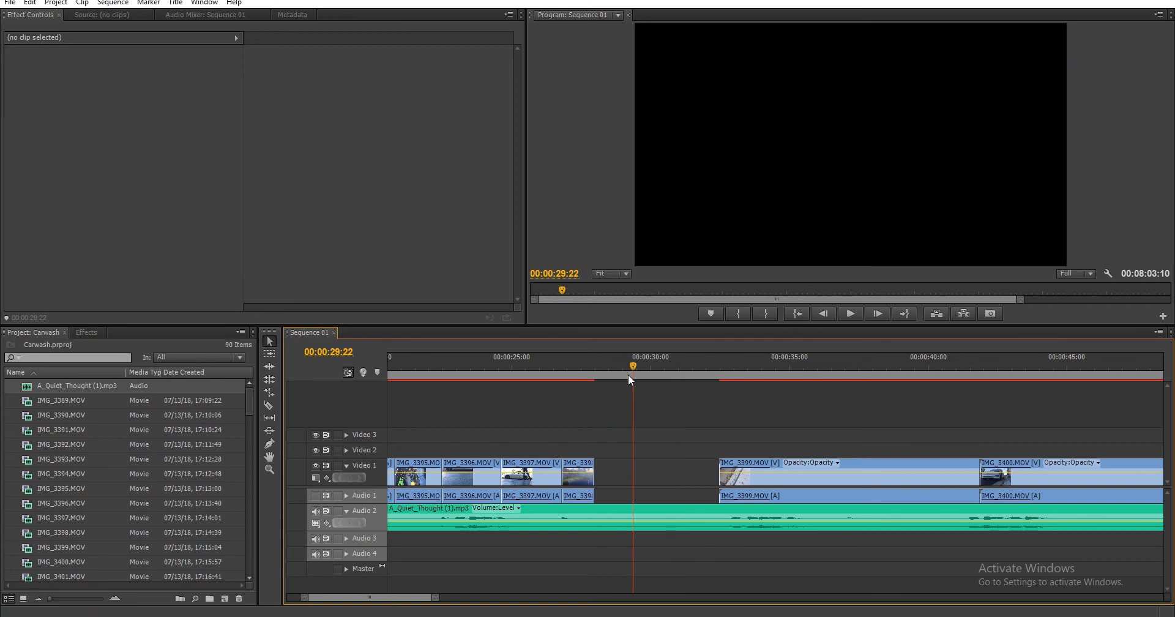
left_click_drag(623, 363, 627, 362)
left_click(613, 367)
key("space")
left_click(615, 367)
key("space")
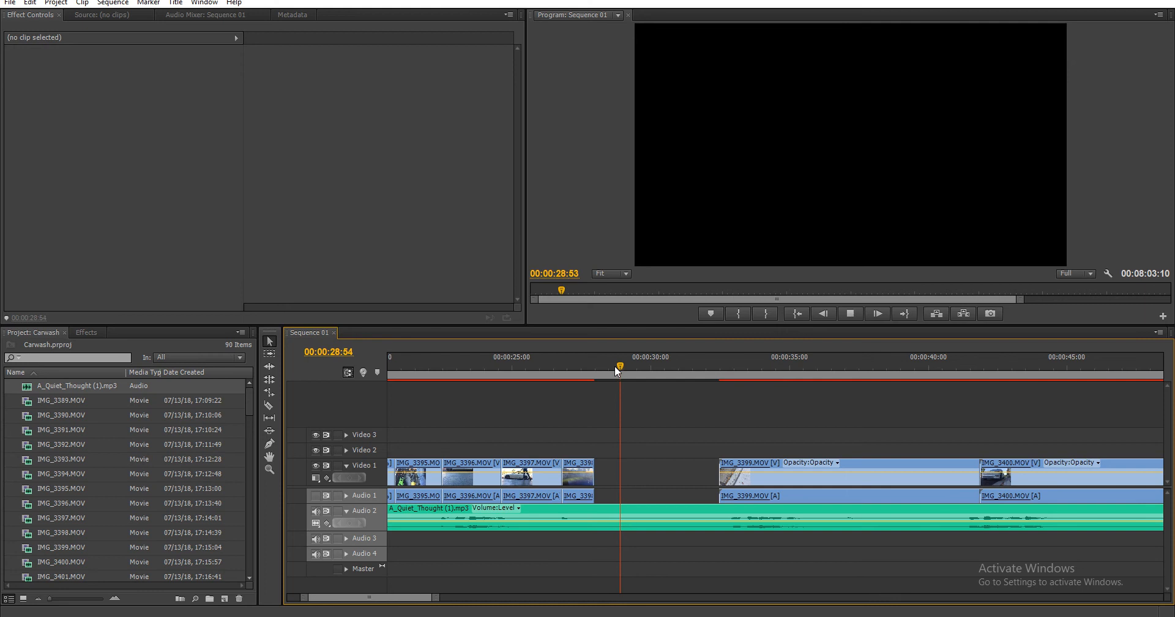
- Slow IMG_3398.MOV with the Rate Stretch tool to end at 00:00:29:06, and ripple delete the gap before IMG_3399.MOV
left_click(620, 366)
key("x")
left_click_drag(592, 471, 625, 471)
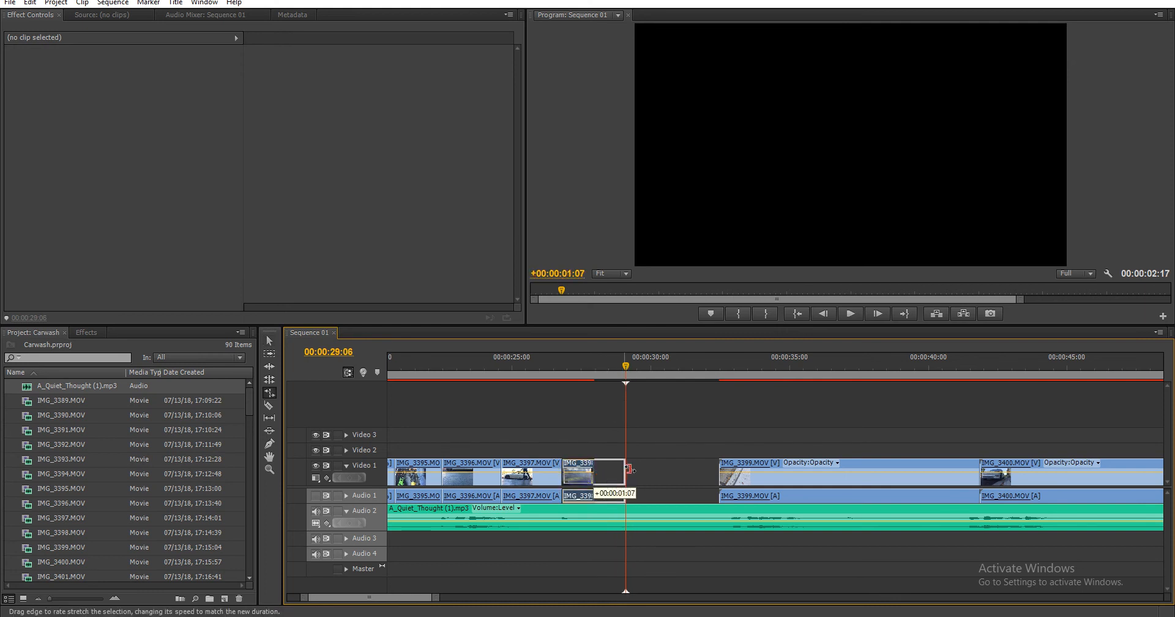
left_click(592, 354)
key("space")
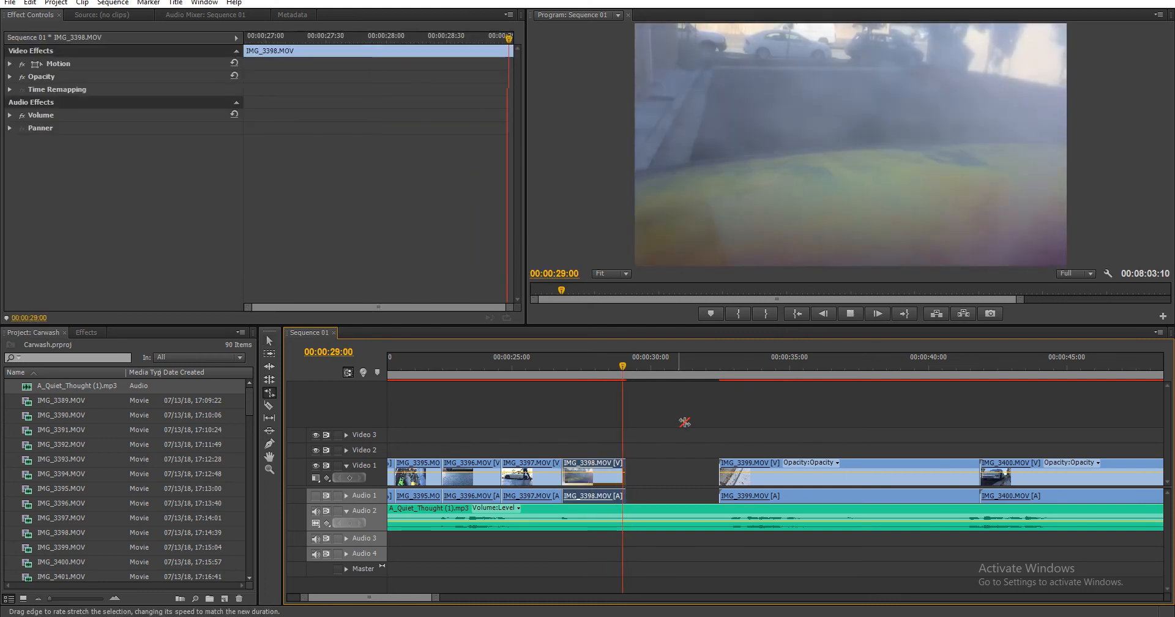
key("space")
right_click(685, 471)
left_click(715, 477)
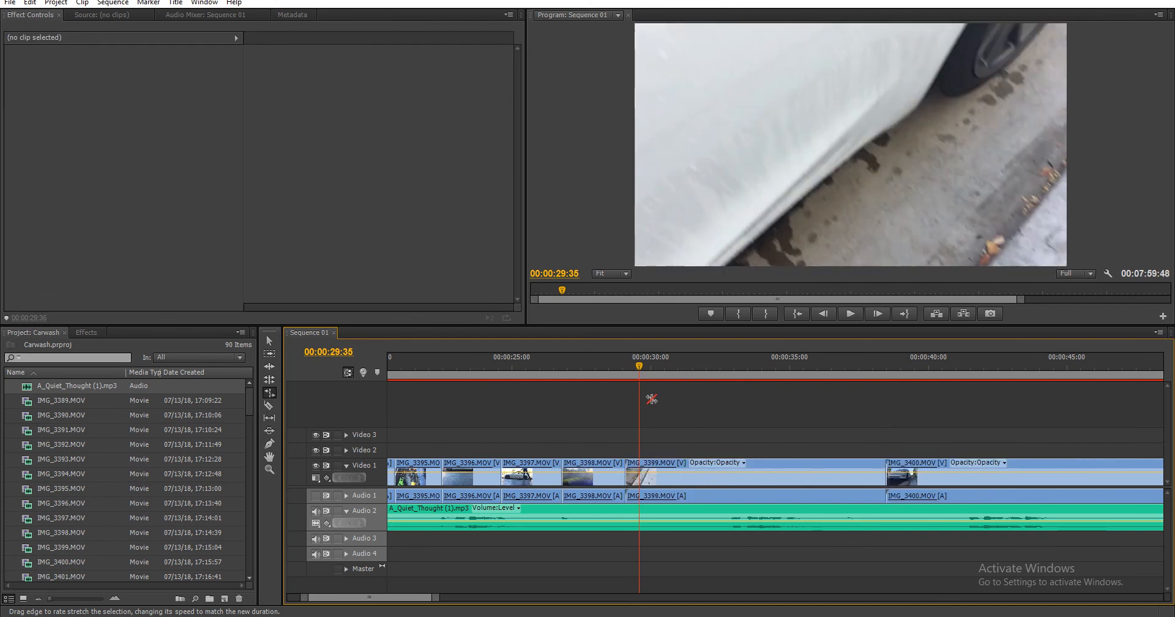
- Split IMG_3399.MOV at 00:00:33:14, ripple delete the part before the cut and scrub through the remaining footage
left_click_drag(632, 367, 741, 379)
key("c")
left_click(739, 472)
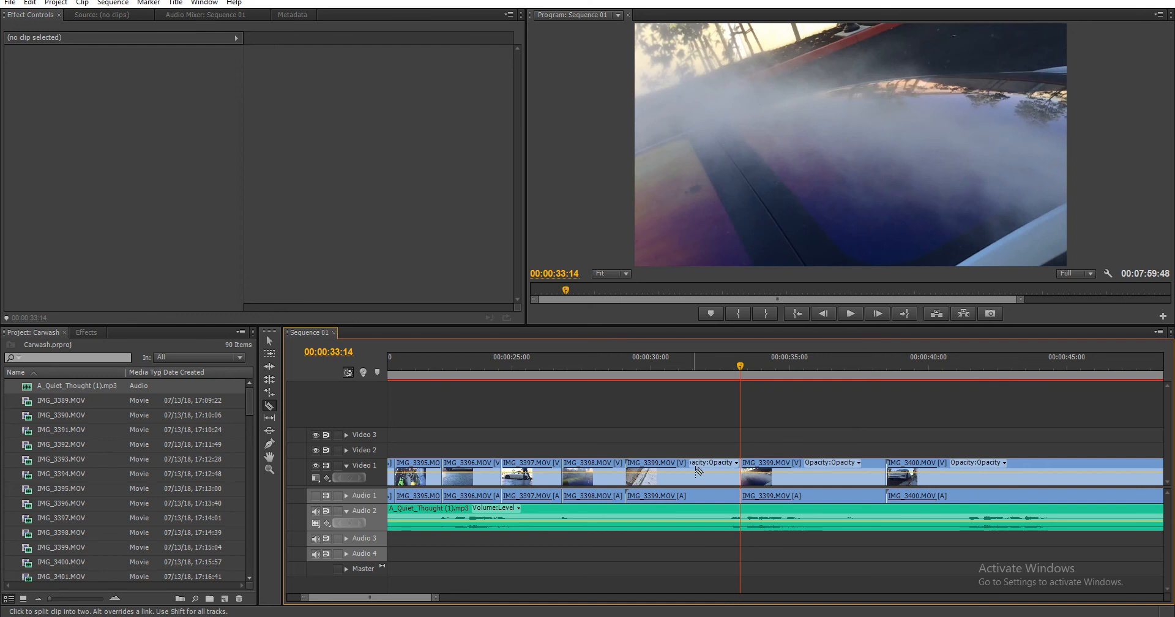
right_click(787, 473)
left_click(820, 58)
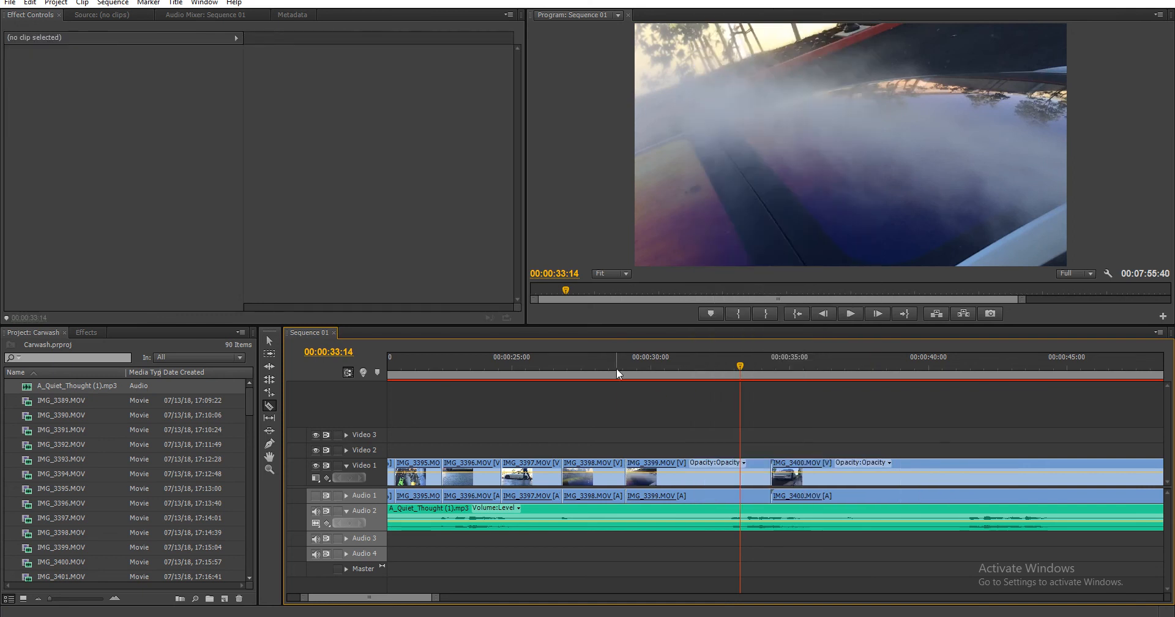
left_click_drag(617, 373, 656, 373)
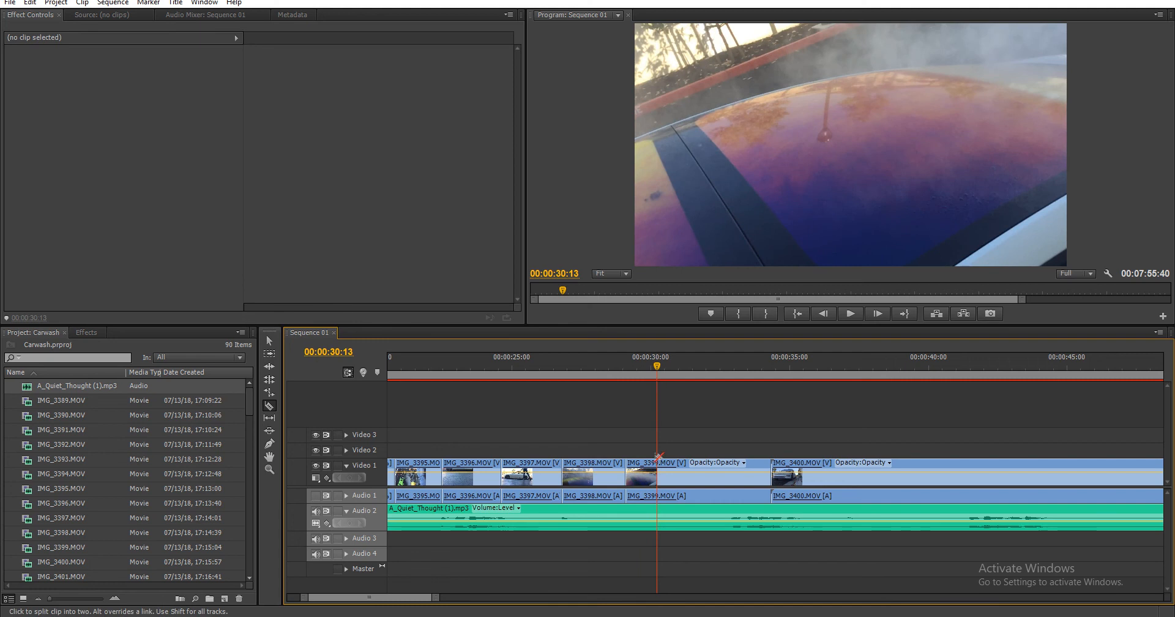
- Split IMG_3399.MOV at 00:00:30:13 and delete the part after the cut
left_click(661, 470)
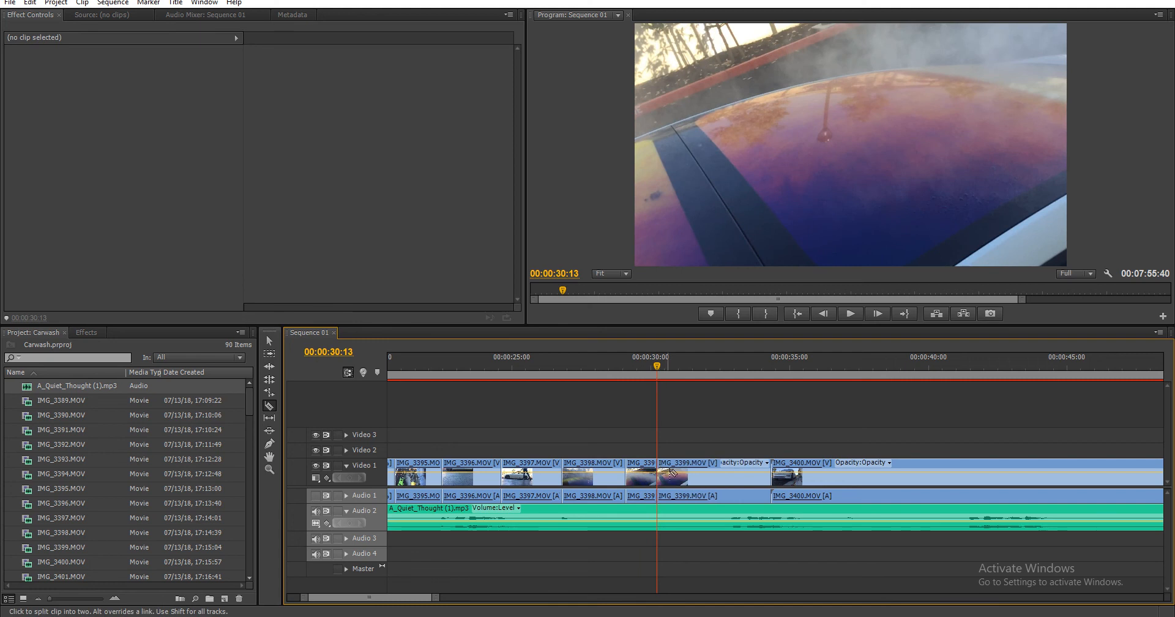
key("v")
left_click(725, 483)
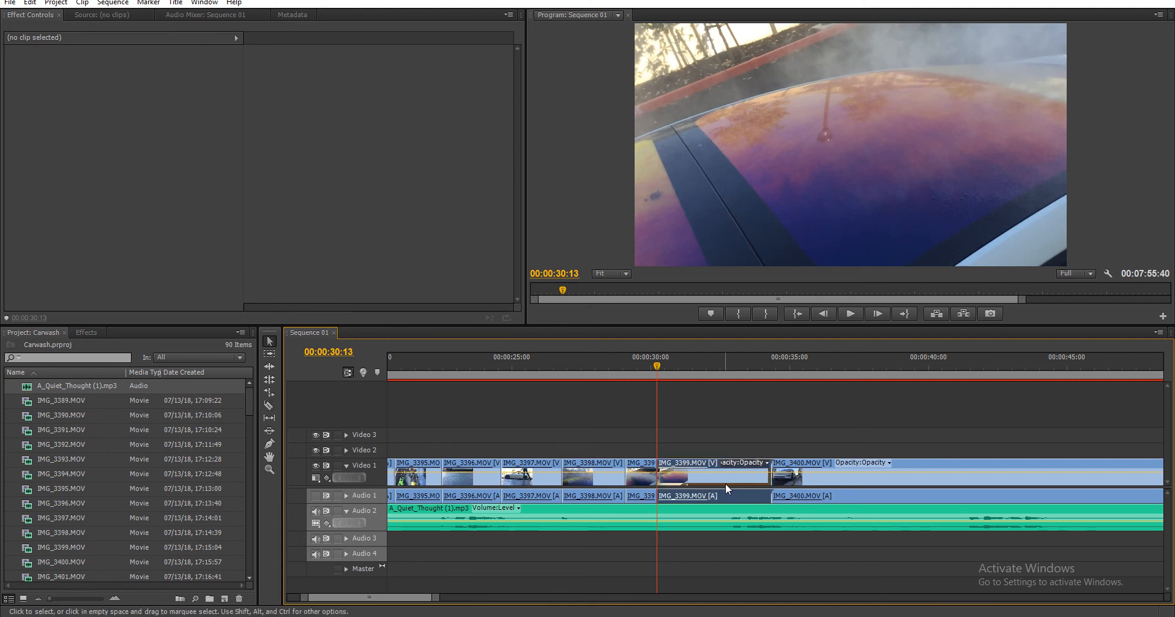
key("Delete")
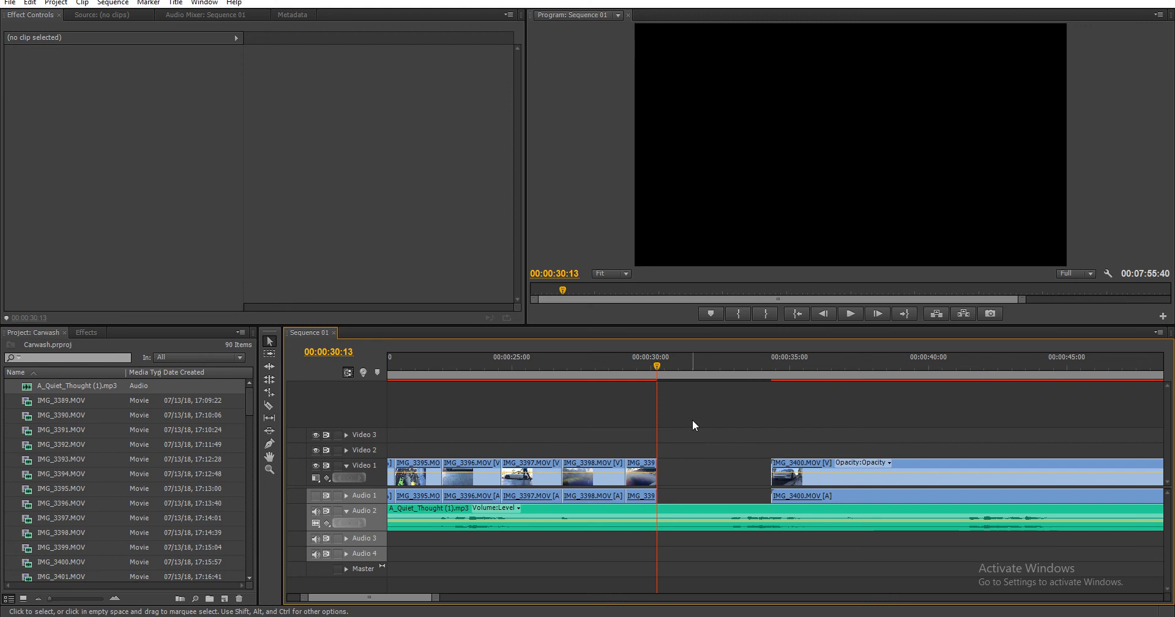
- Play the music past the cut to find the next beat, and slow IMG_3399.MOV with the Rate Stretch tool to end at 00:00:32:57
left_click(627, 356)
key("space")
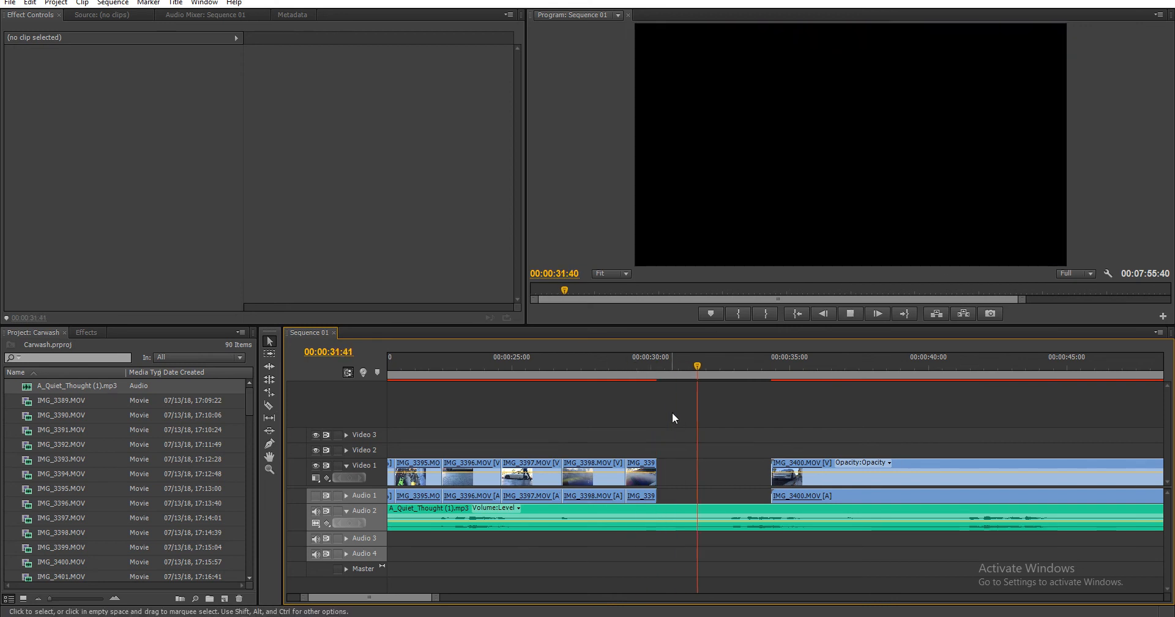
key("space")
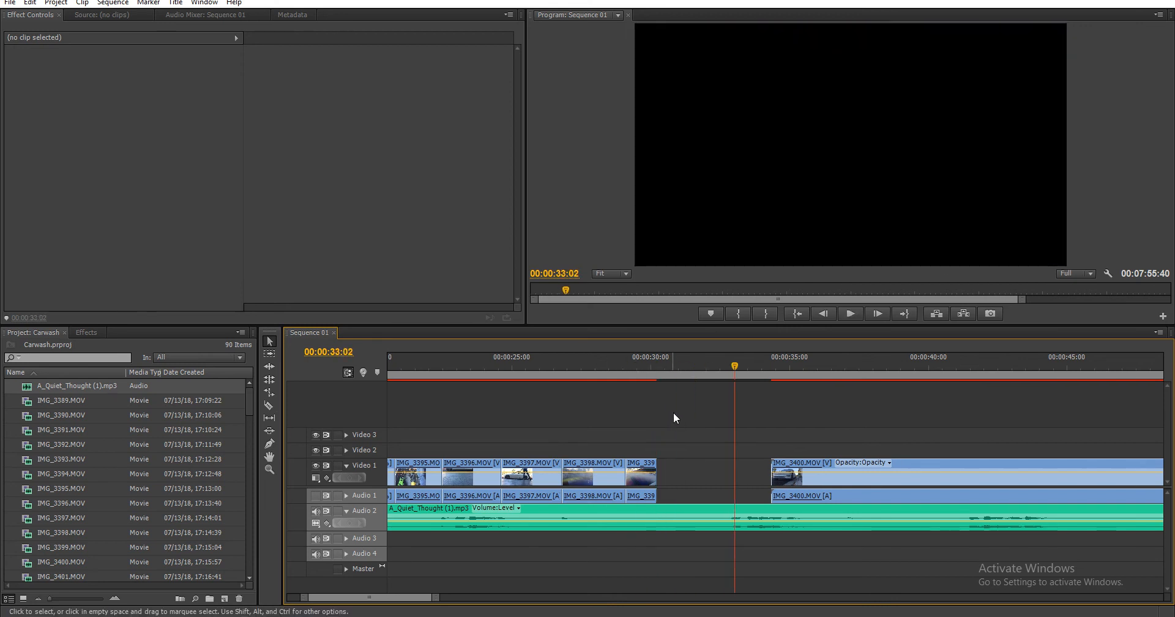
left_click(729, 372)
left_click_drag(729, 372, 733, 372)
key("r")
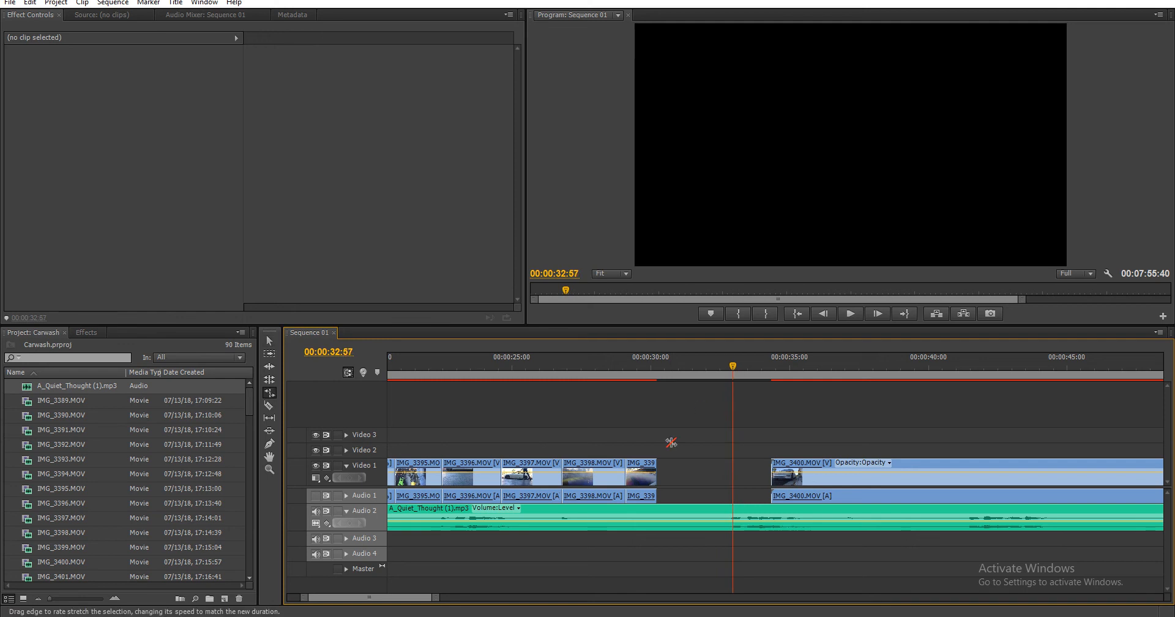
left_click_drag(656, 467, 731, 467)
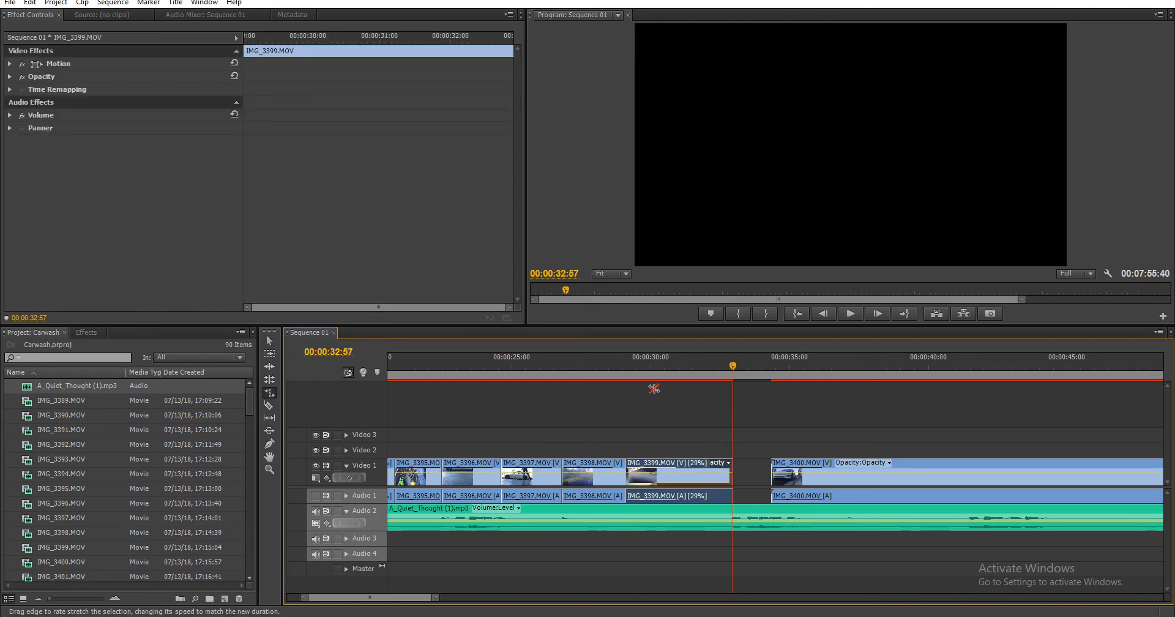
- Play back the slowed IMG_3399.MOV and ripple delete the gap before IMG_3400.MOV
left_click(630, 368)
key("space")
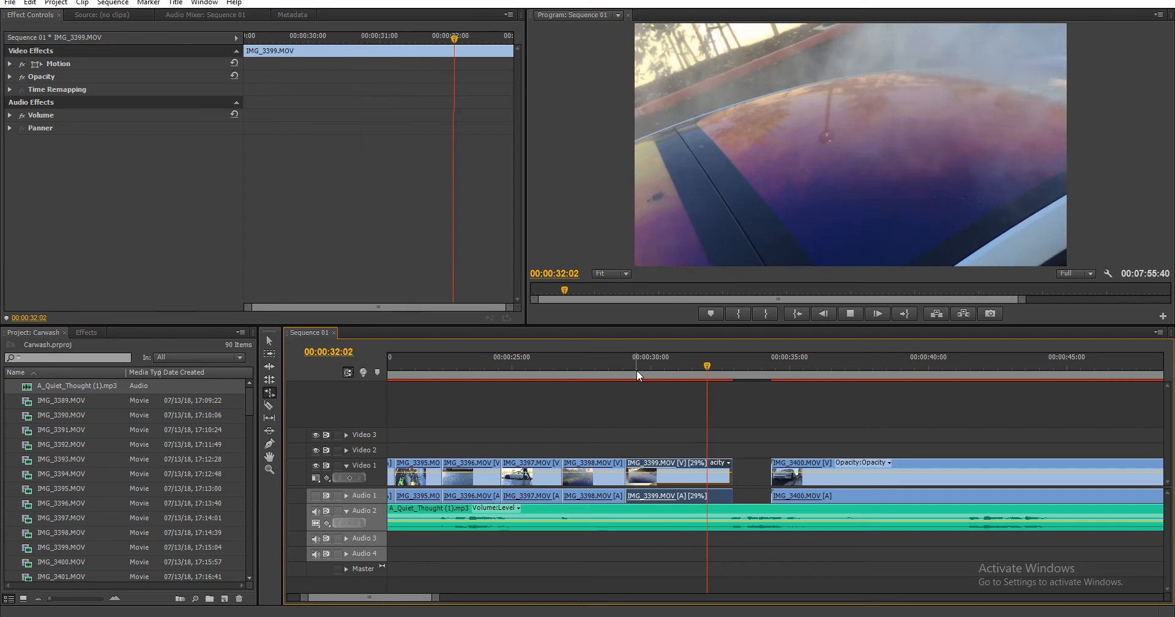
left_click(757, 475)
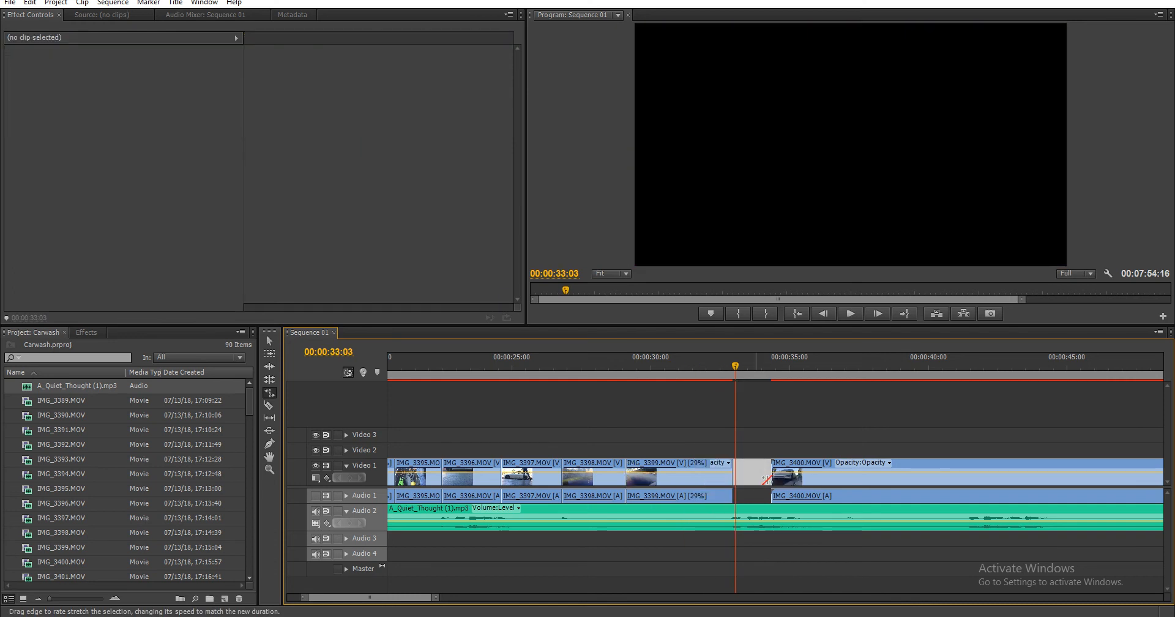
key("Delete")
- Scrub through IMG_3400.MOV, look over the clips that follow it, and delete IMG_3400.MOV from the sequence
left_click_drag(743, 370, 936, 390)
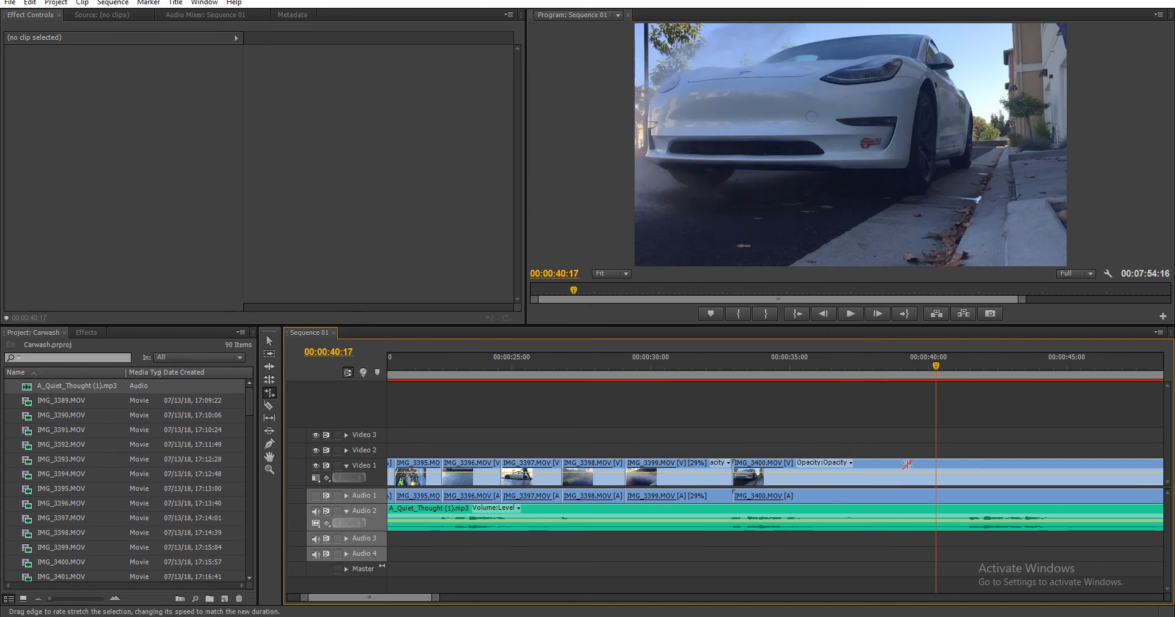
scroll(796, 517, "down", 5)
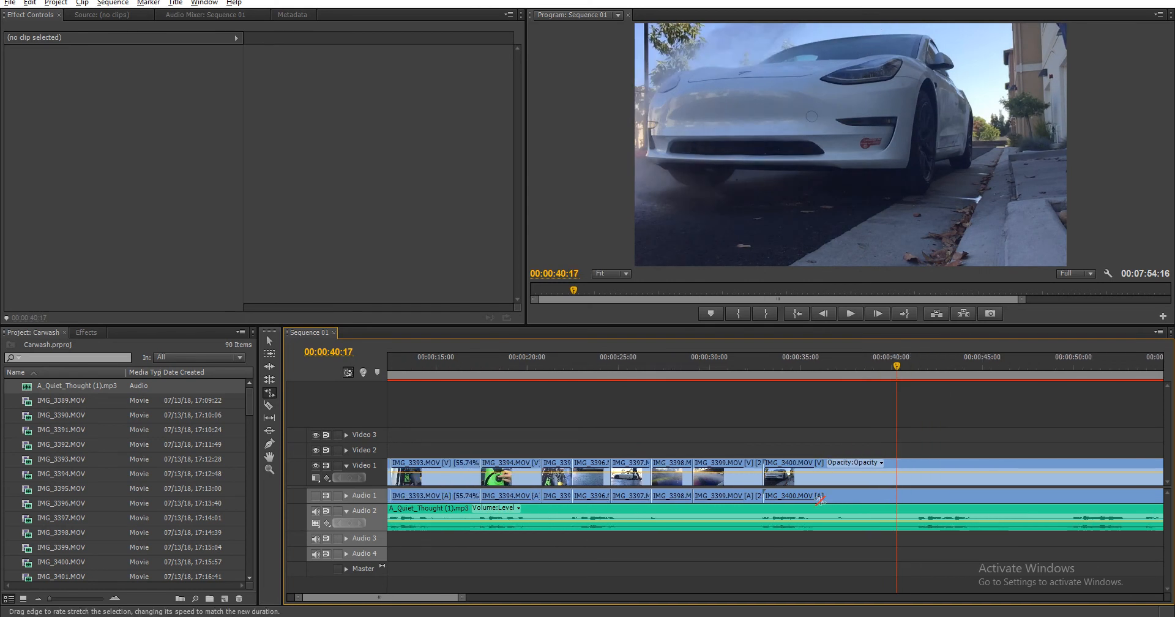
scroll(564, 562, "down", 5)
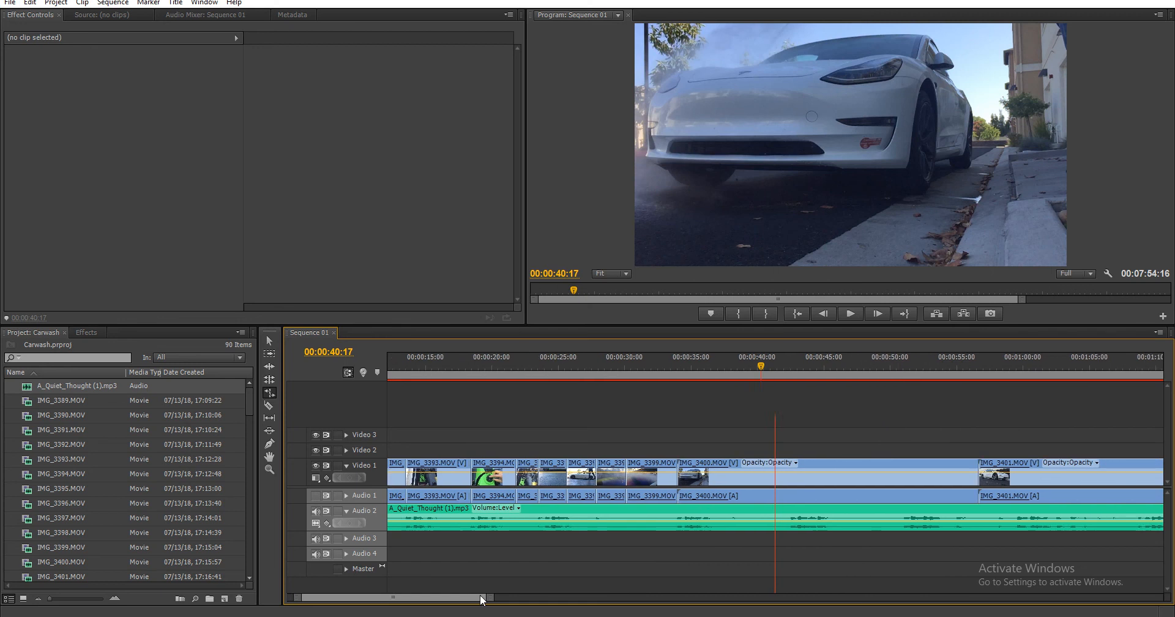
scroll(846, 537, "down", 10)
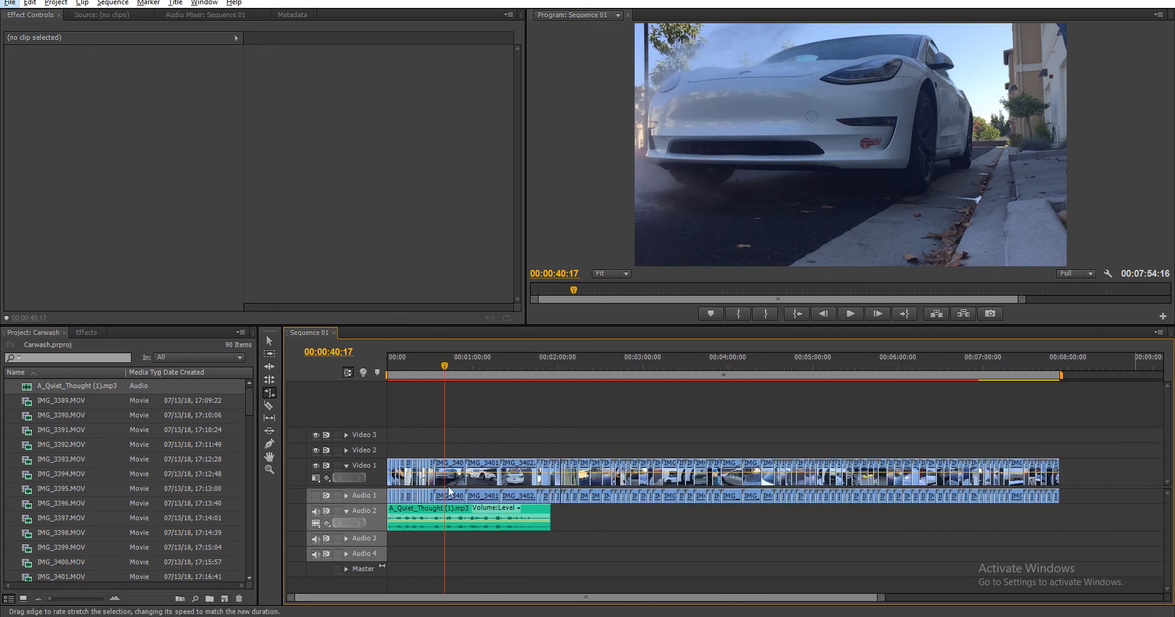
scroll(458, 507, "up", 6)
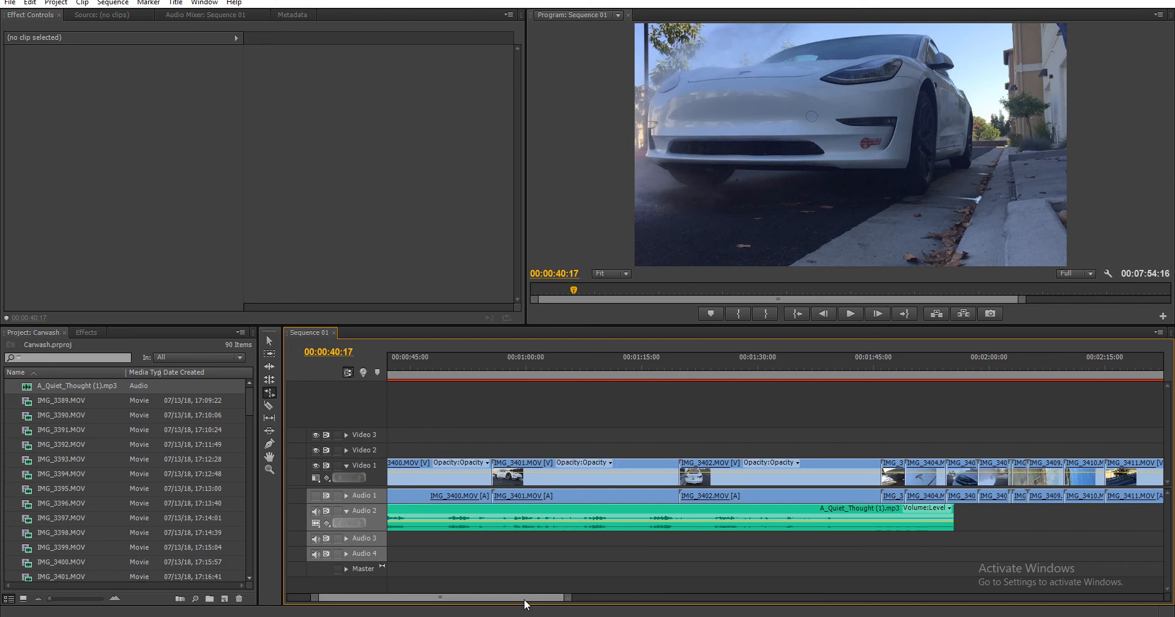
left_click_drag(524, 599, 511, 600)
scroll(526, 483, "up", 3)
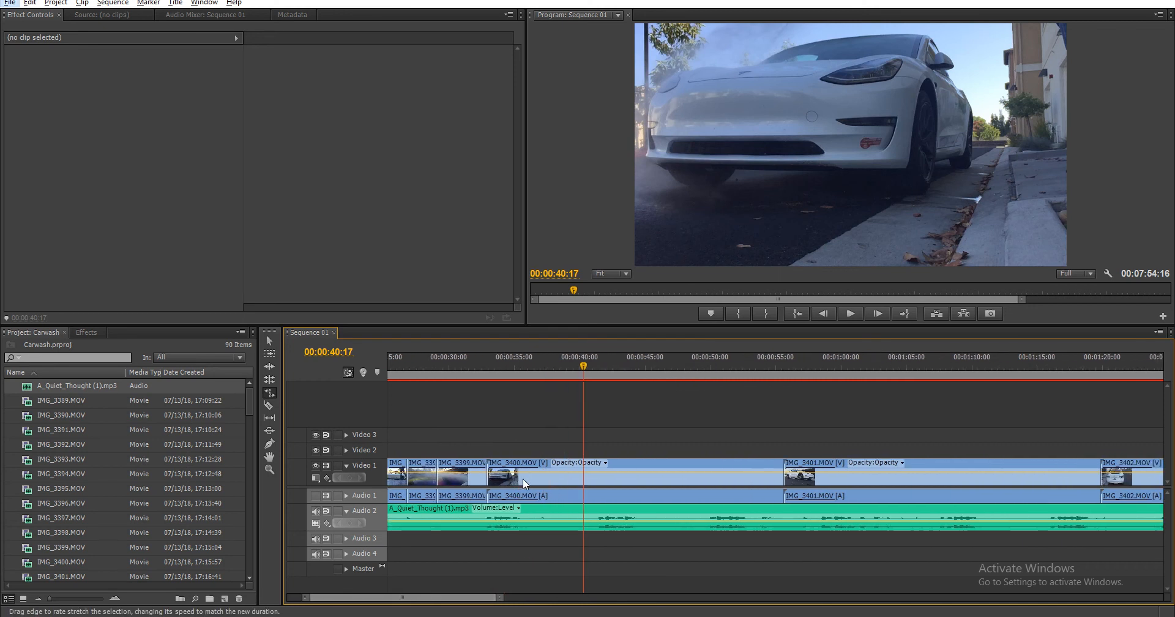
left_click(568, 484)
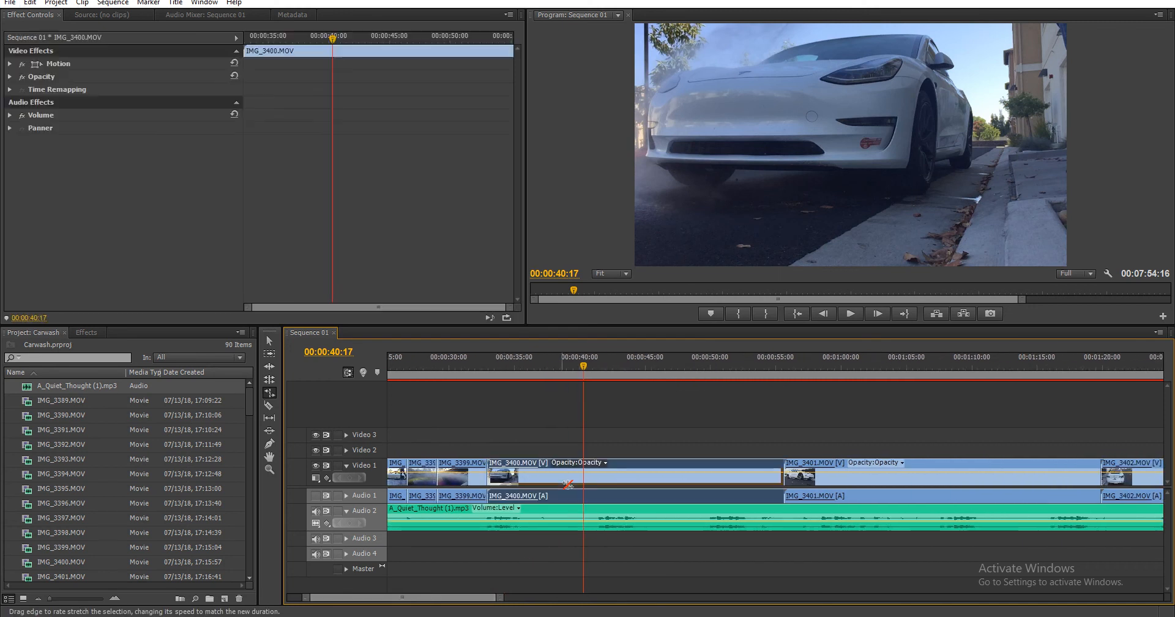
key("Delete")
- Move IMG_3401.MOV back so it starts directly at the end of IMG_3399.MOV
right_click(652, 477)
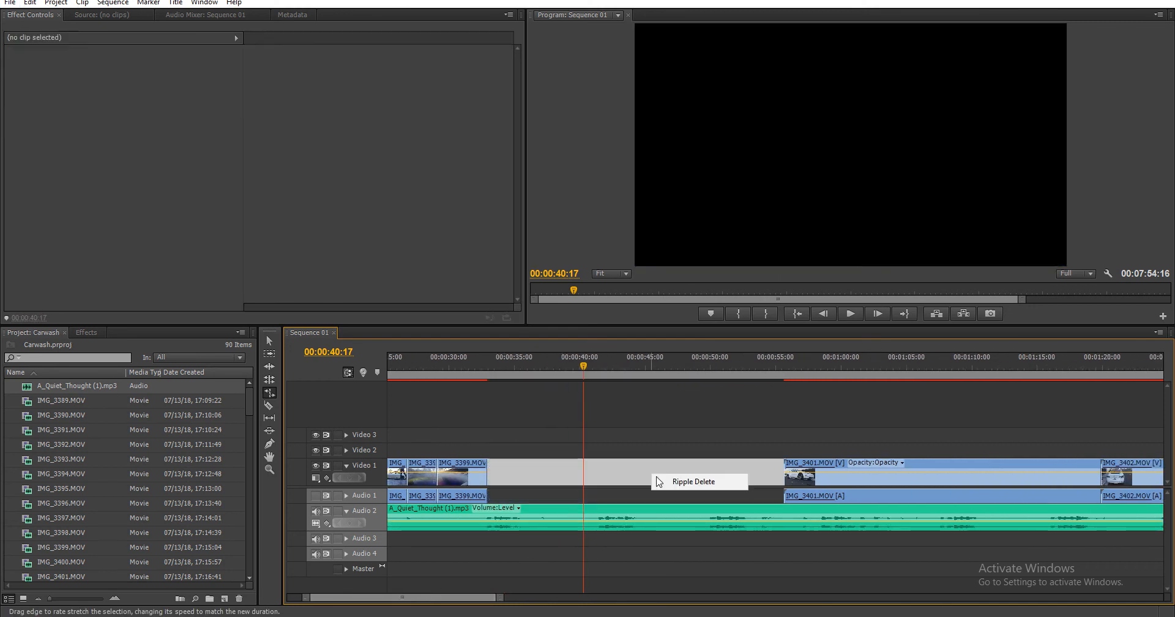
left_click(814, 477)
left_click_drag(817, 476, 520, 482)
- Scrub through IMG_3401.MOV, split it at 00:00:48:48 and ripple delete the part before the cut
left_click(490, 367)
key("equal")
key("equal")
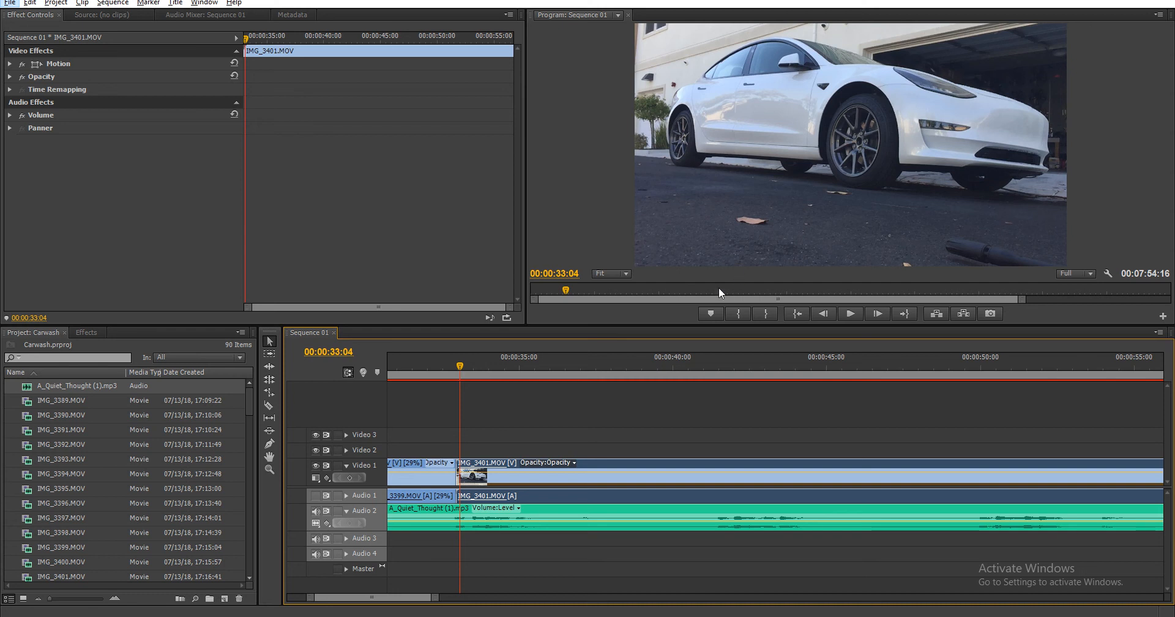
left_click_drag(457, 358, 943, 427)
key("c")
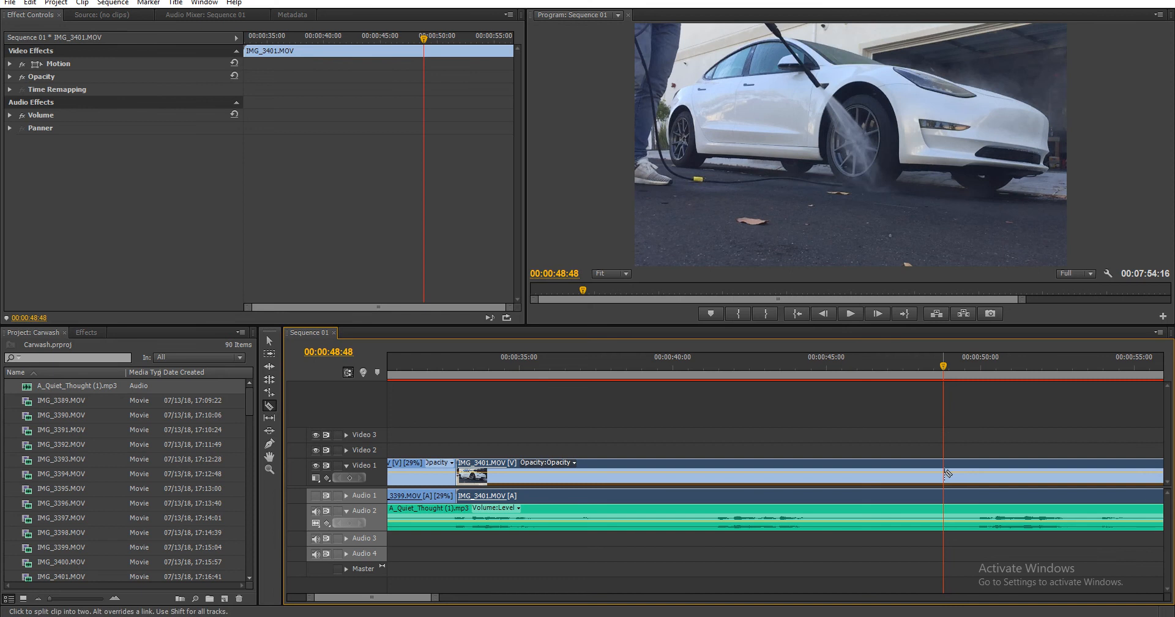
left_click(943, 471)
right_click(904, 480)
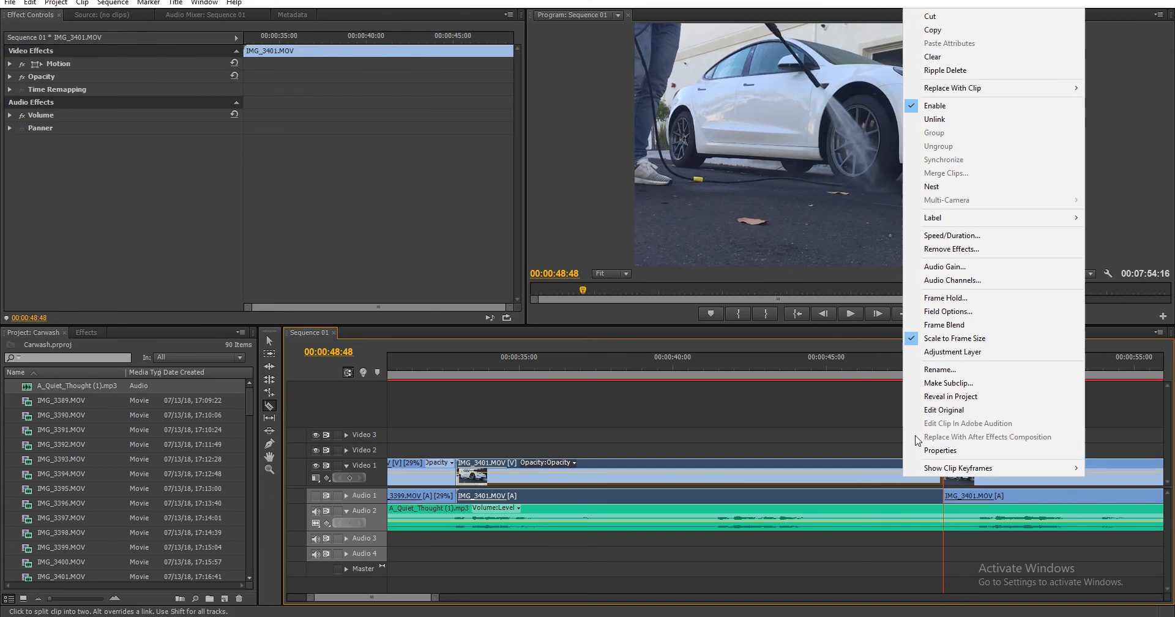
left_click(939, 70)
key("v")
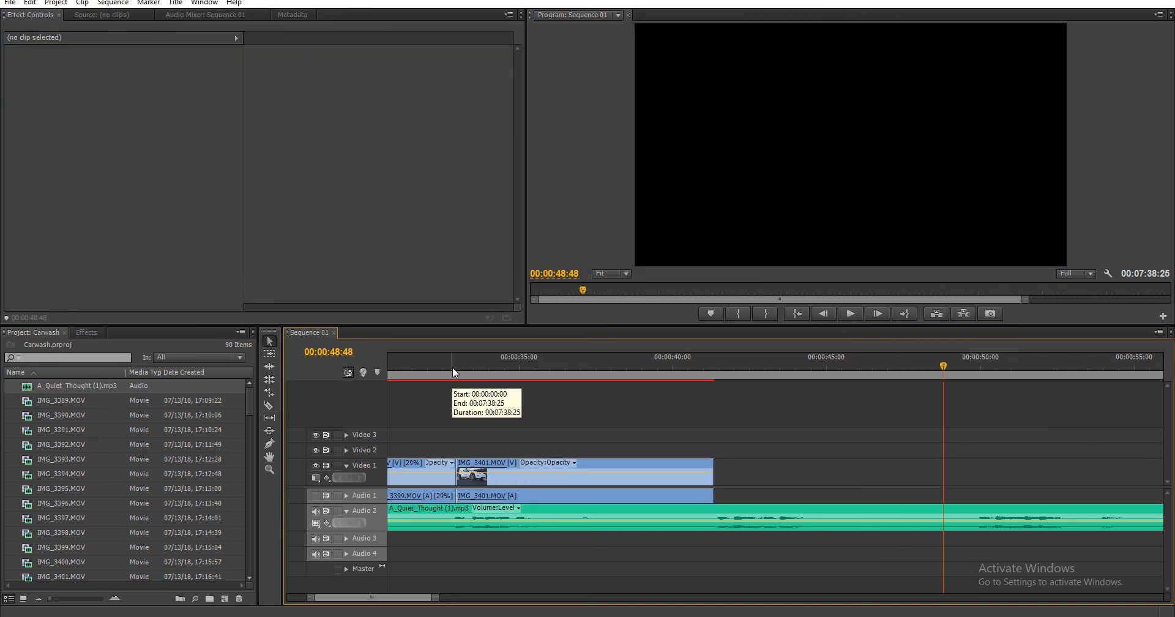
- Scrub the start of the remaining IMG_3401.MOV, split it at 00:00:34:07 and remove the part after the cut with Ripple Delete
left_click_drag(453, 366, 468, 362)
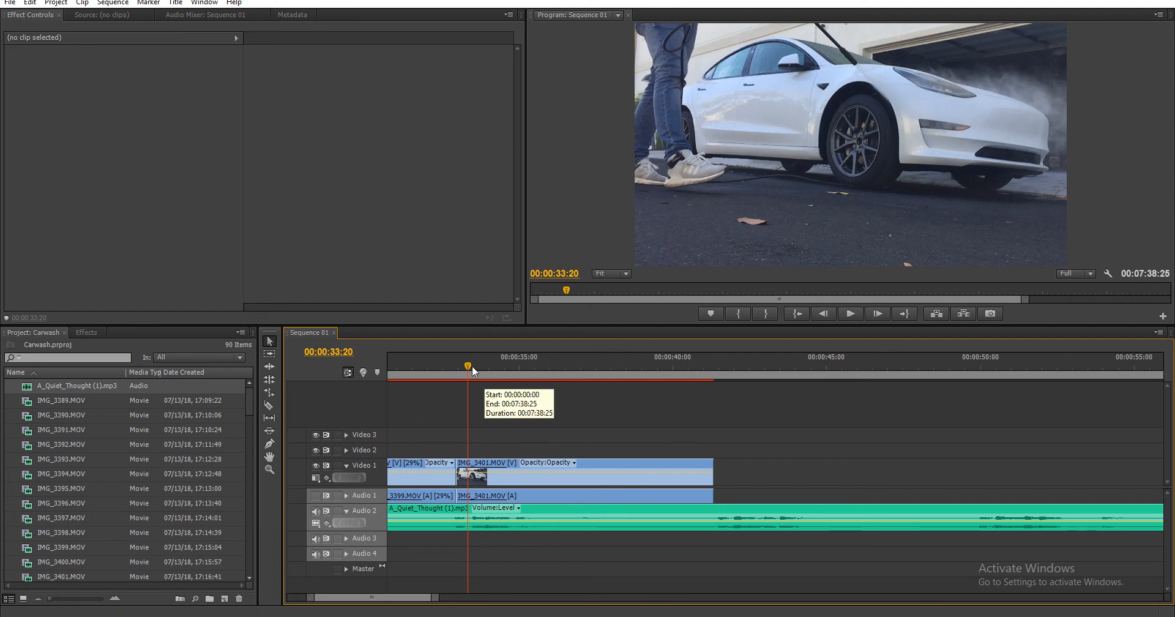
left_click_drag(469, 365, 493, 365)
key("c")
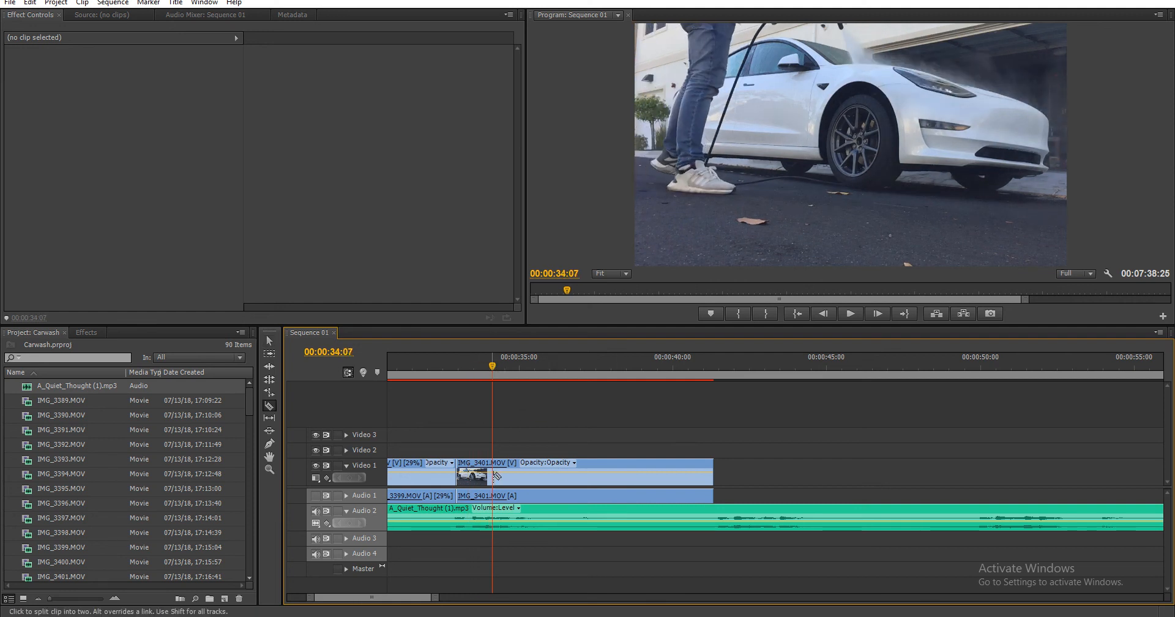
left_click(493, 476)
right_click(527, 478)
left_click(637, 66)
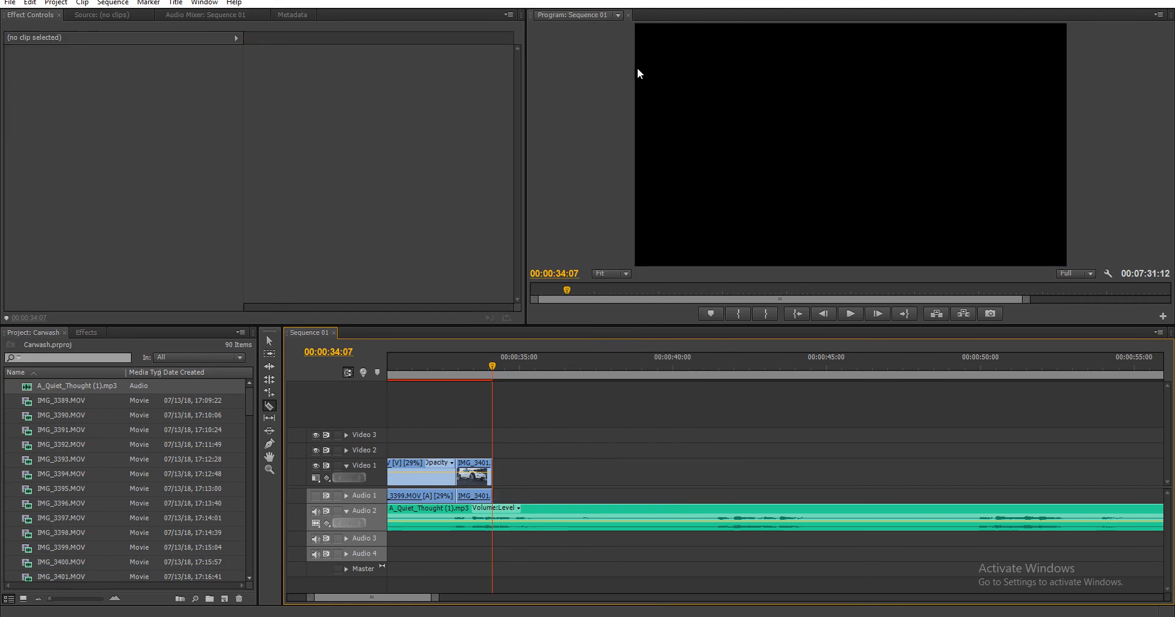
- Play the music to find the next beat and slow IMG_3401.MOV with the Rate Stretch tool to end at 00:00:36:37
key("v")
left_click(464, 360)
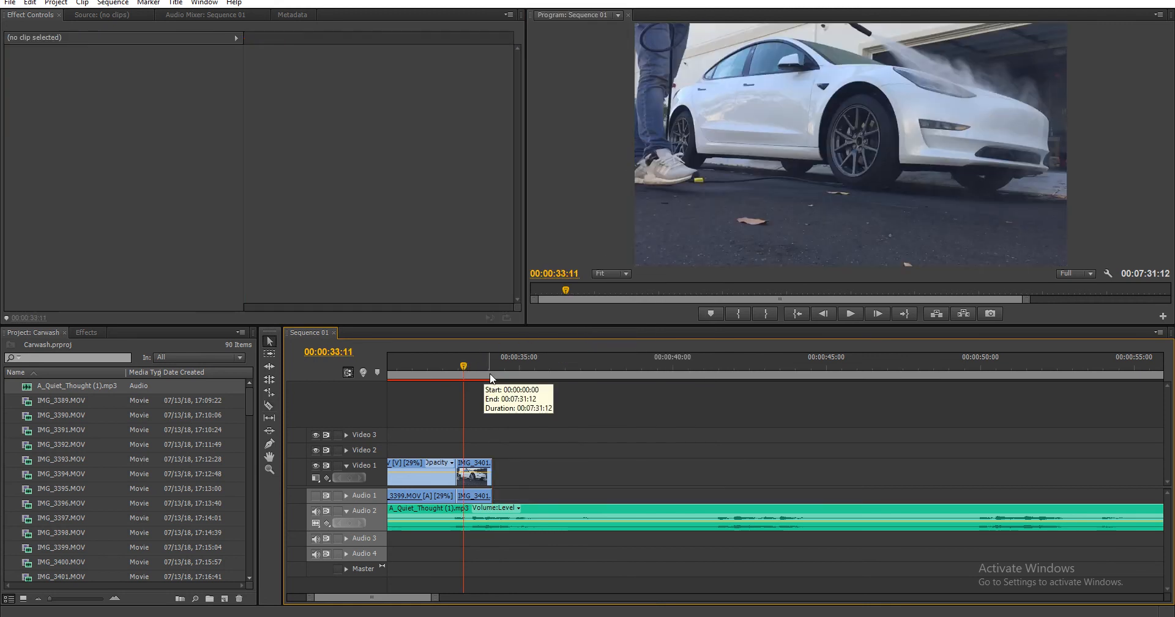
key("space")
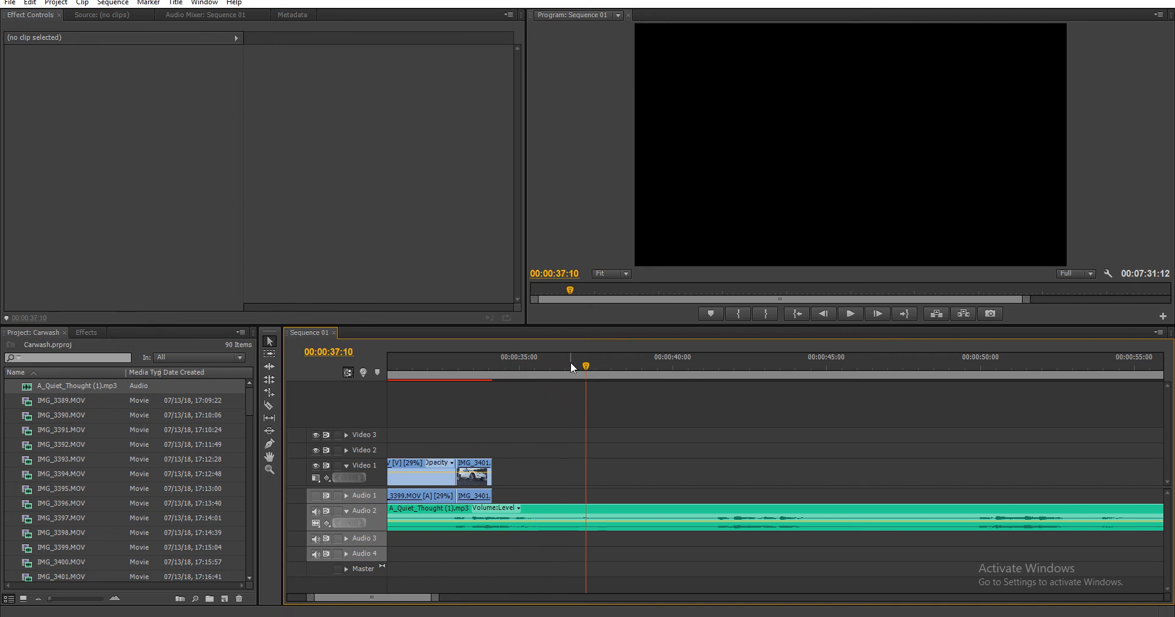
left_click(554, 369)
left_click_drag(553, 369, 569, 370)
key("r")
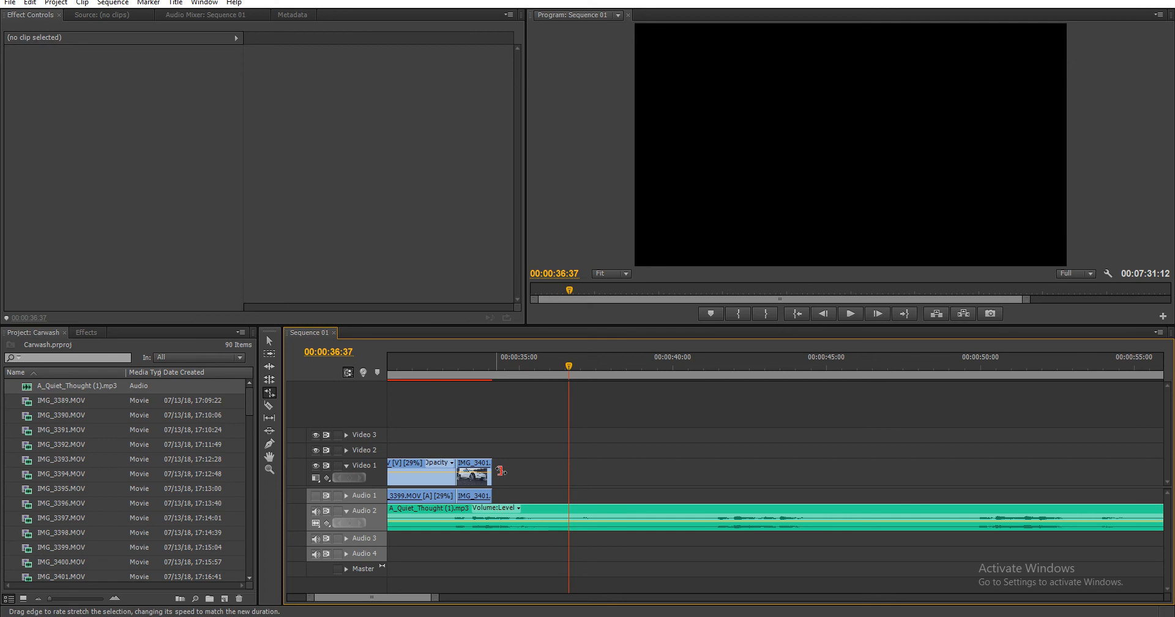
left_click_drag(492, 473, 568, 472)
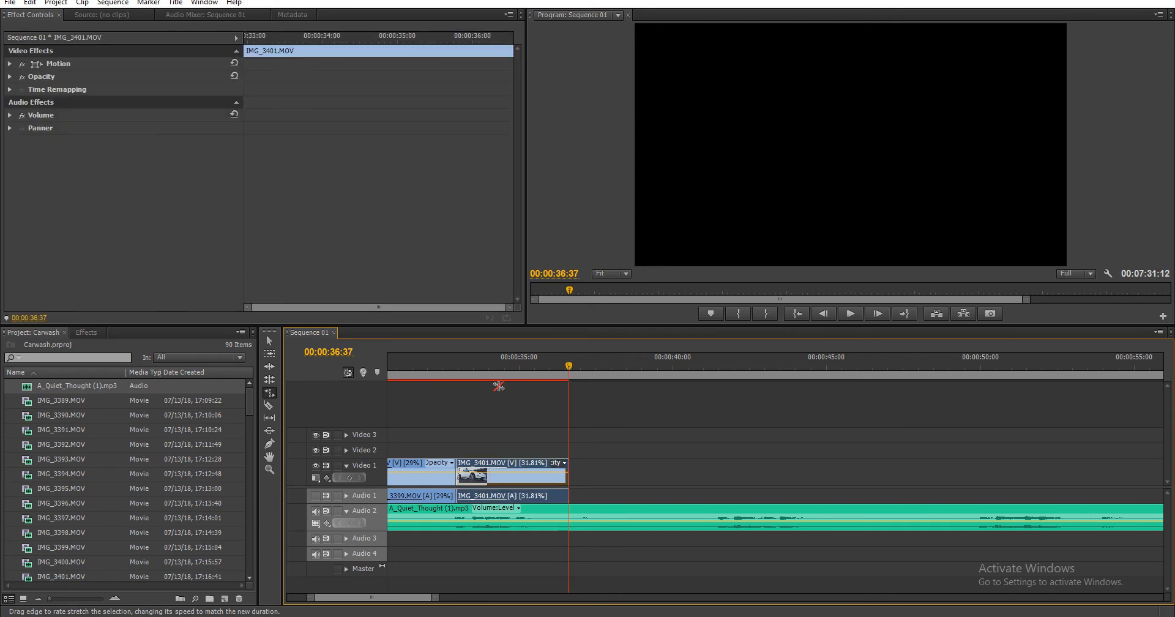
- Replay IMG_3401.MOV against the music and trim its end back to 00:00:36:29
left_click(433, 366)
key("space")
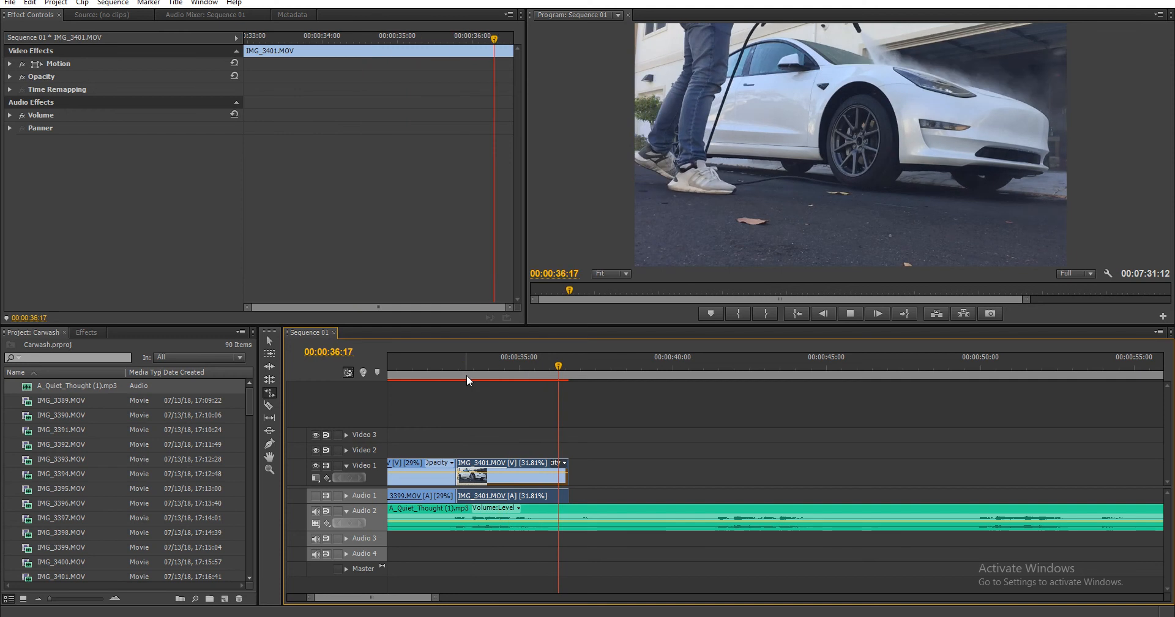
key("space")
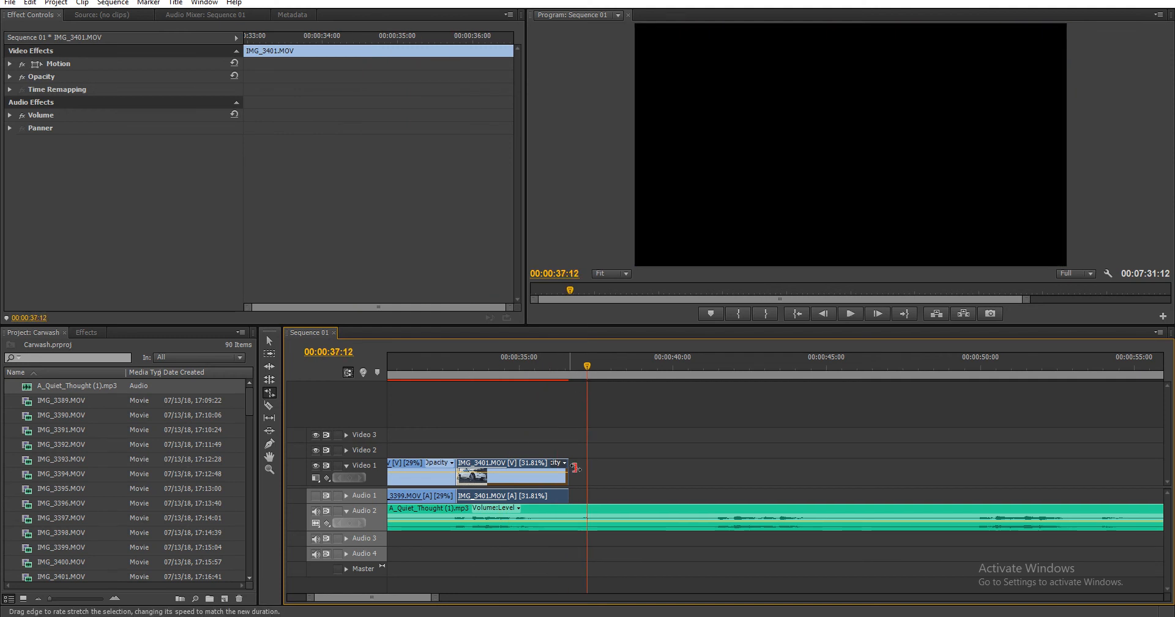
key("=")
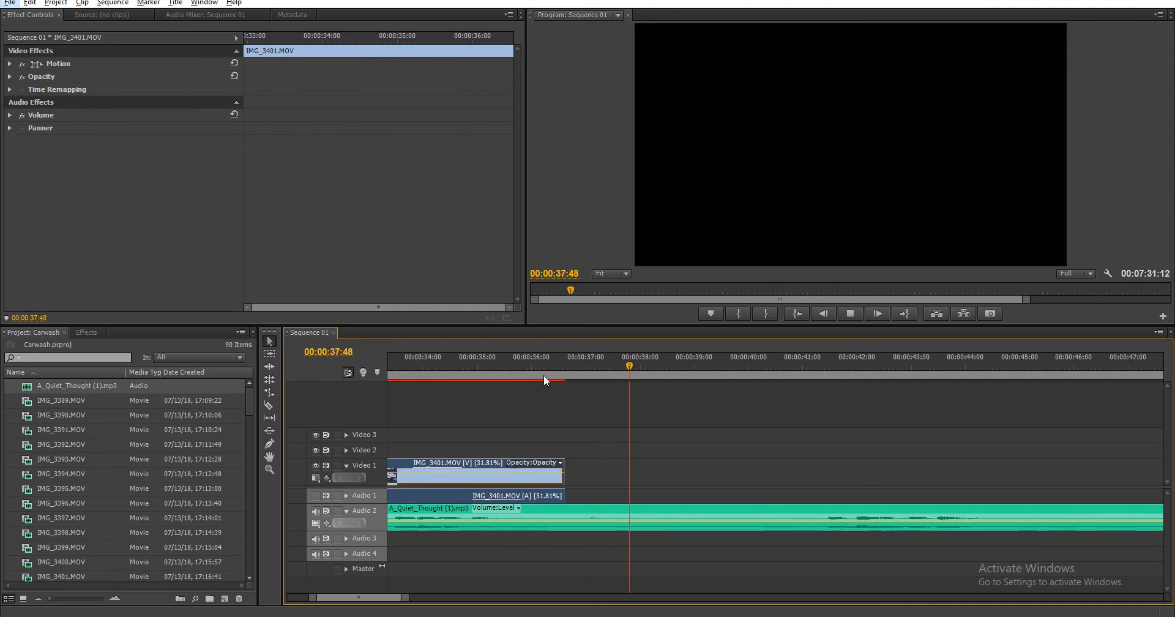
left_click(542, 374)
key("space")
left_click_drag(542, 374, 559, 373)
left_click_drag(562, 471, 558, 471)
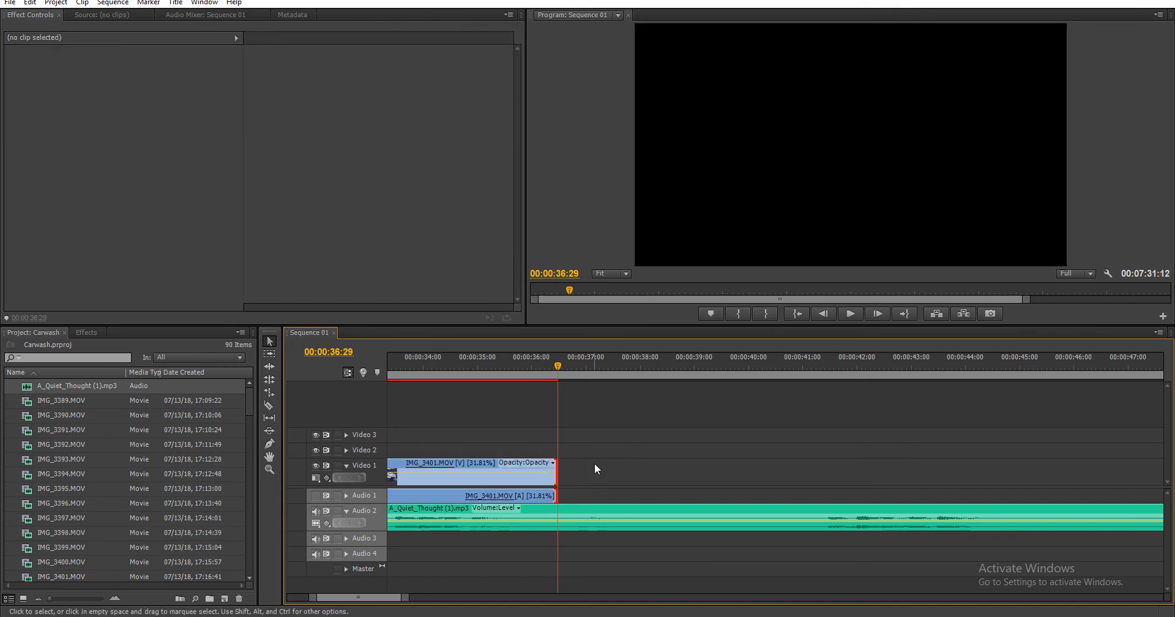
- Ripple delete the gap before IMG_3402.MOV and scrub through that clip to 00:00:42:18
key("Delete")
left_click_drag(558, 366, 873, 371)
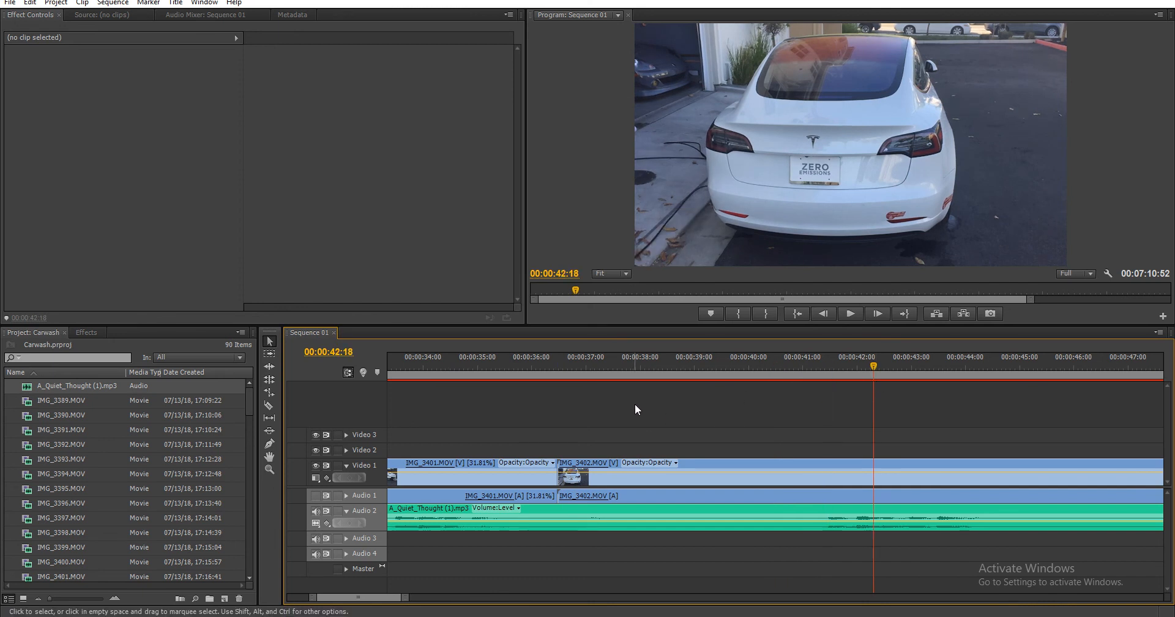
scroll(663, 416, "down", 3, "alt")
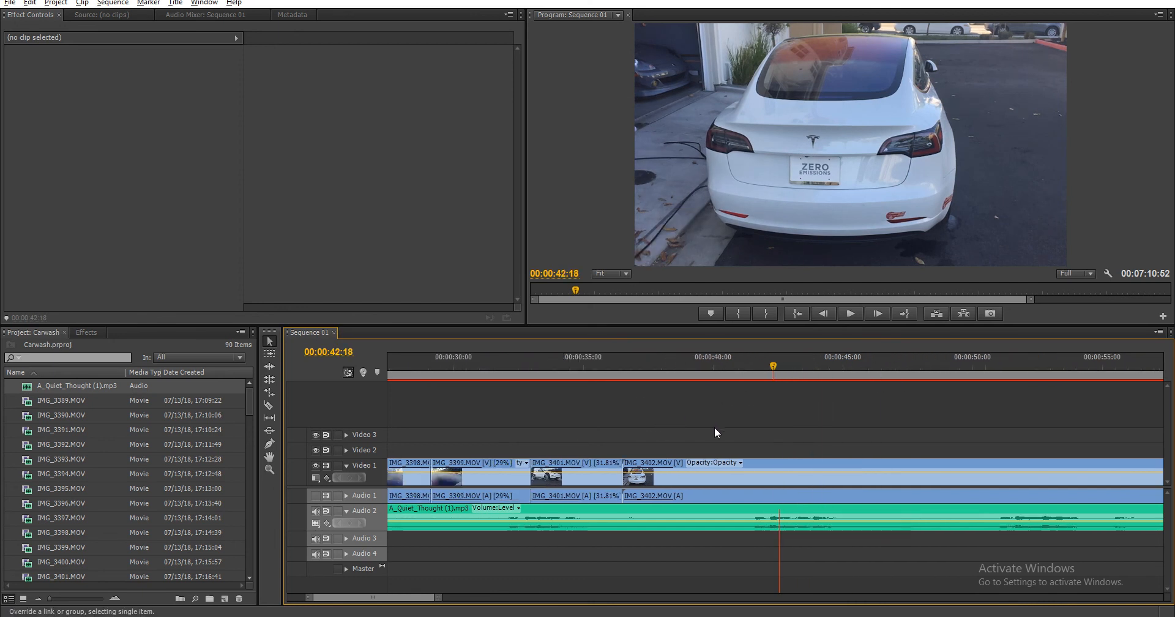
scroll(715, 432, "down", 1, "alt")
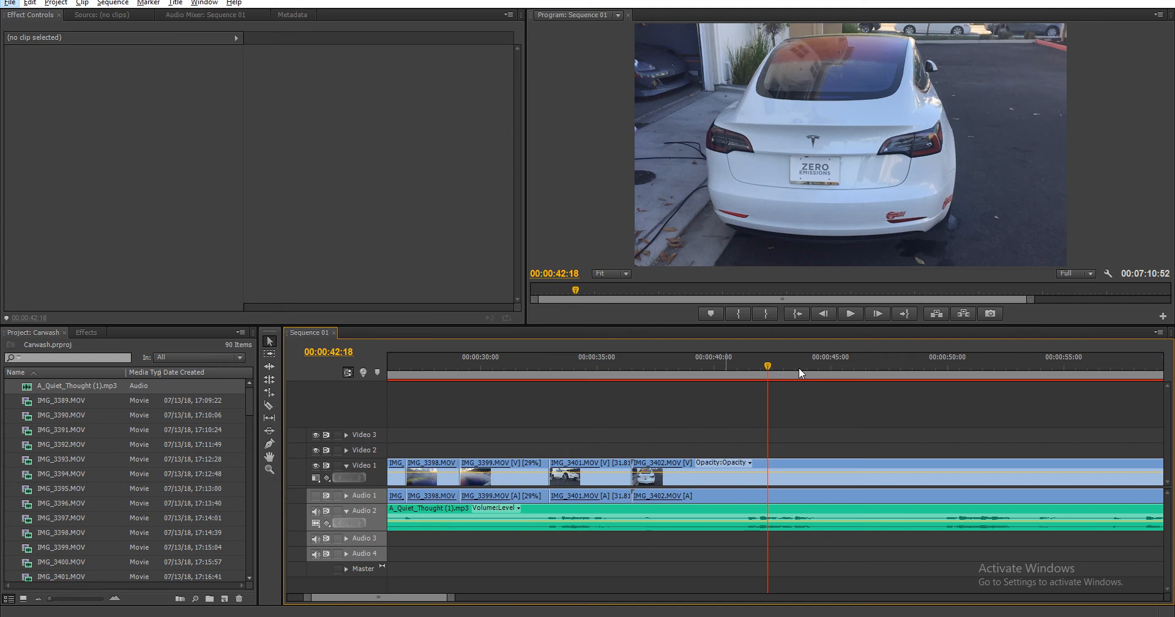
- Scrub IMG_3402.MOV to 00:00:45:12, split it there and remove the part before the cut with Ripple Delete
left_click_drag(789, 368, 797, 368)
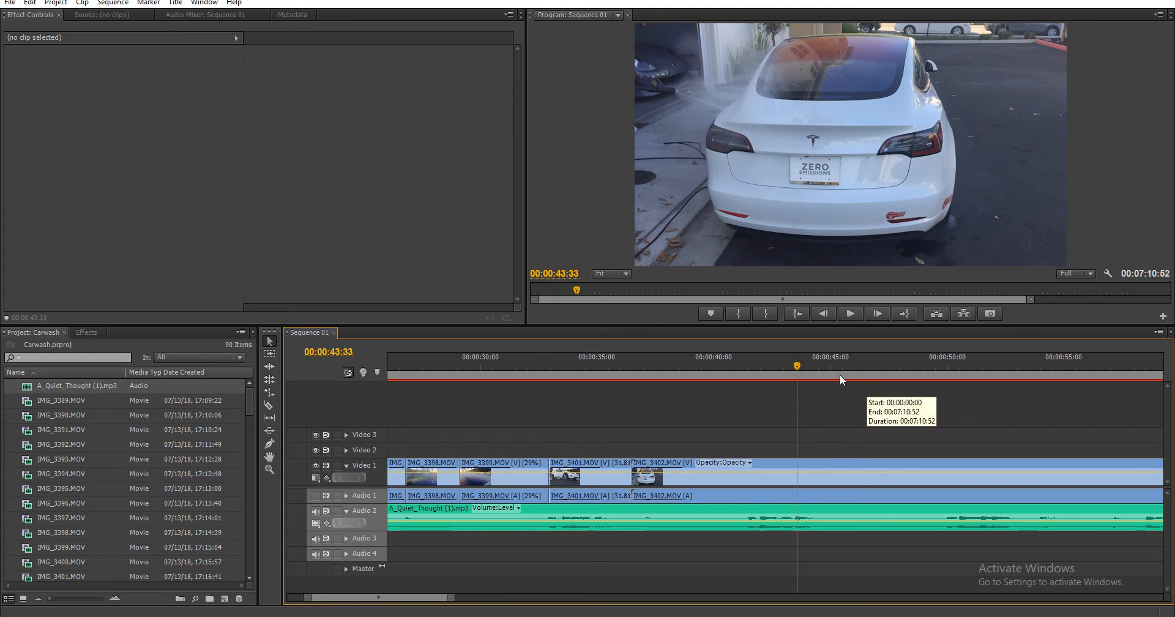
left_click_drag(803, 369, 835, 385)
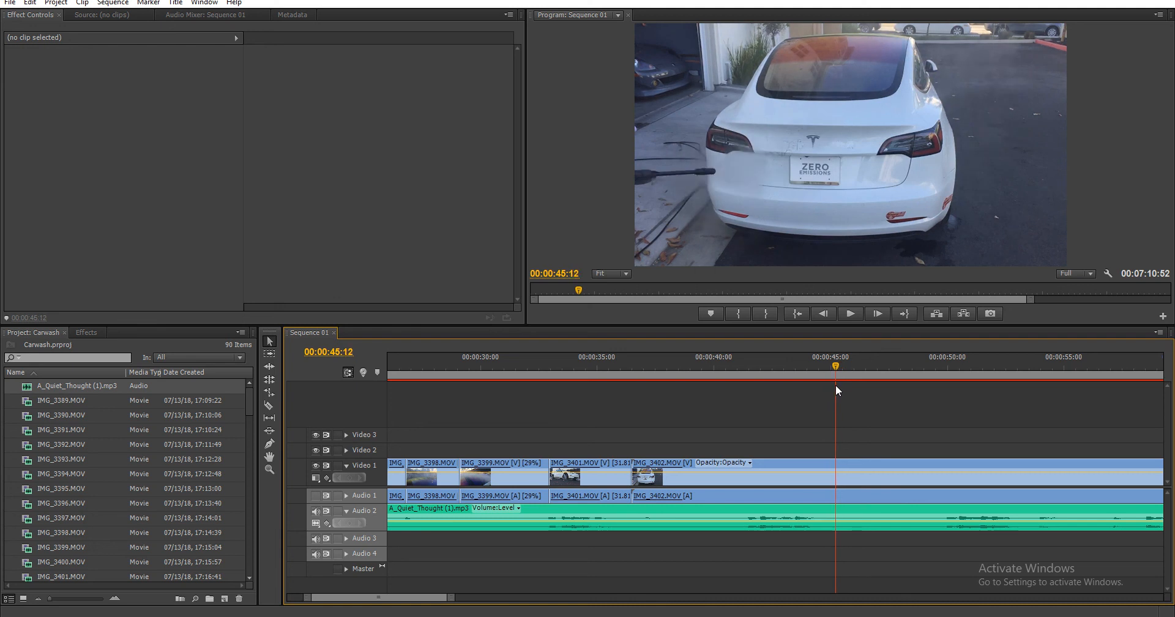
key("c")
left_click(841, 473)
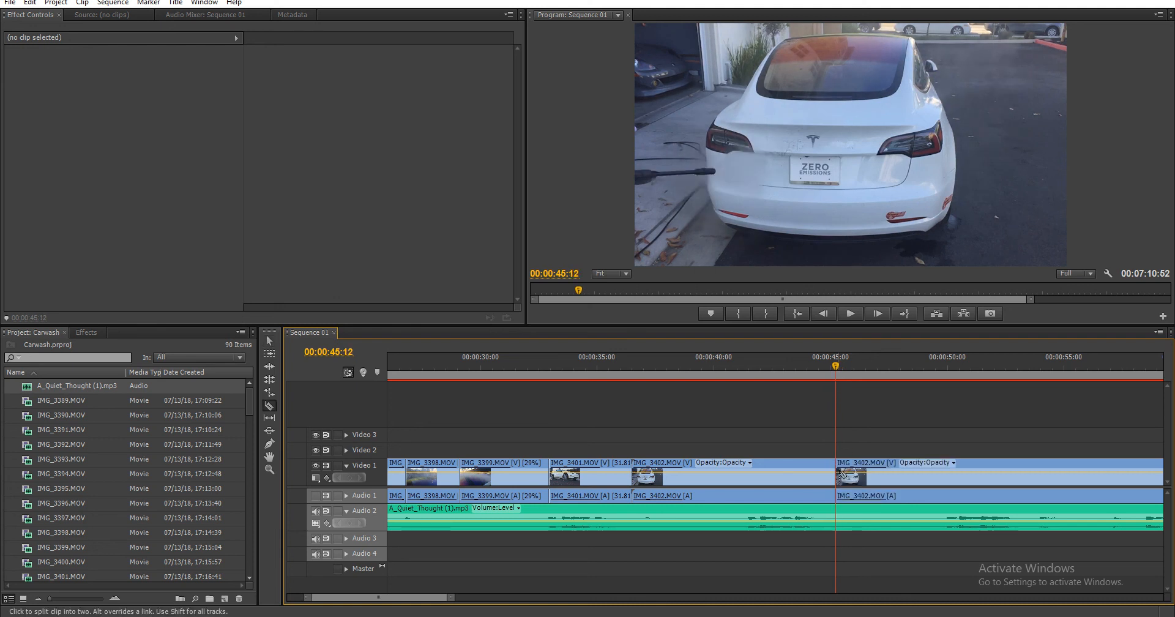
right_click(808, 476)
left_click(826, 65)
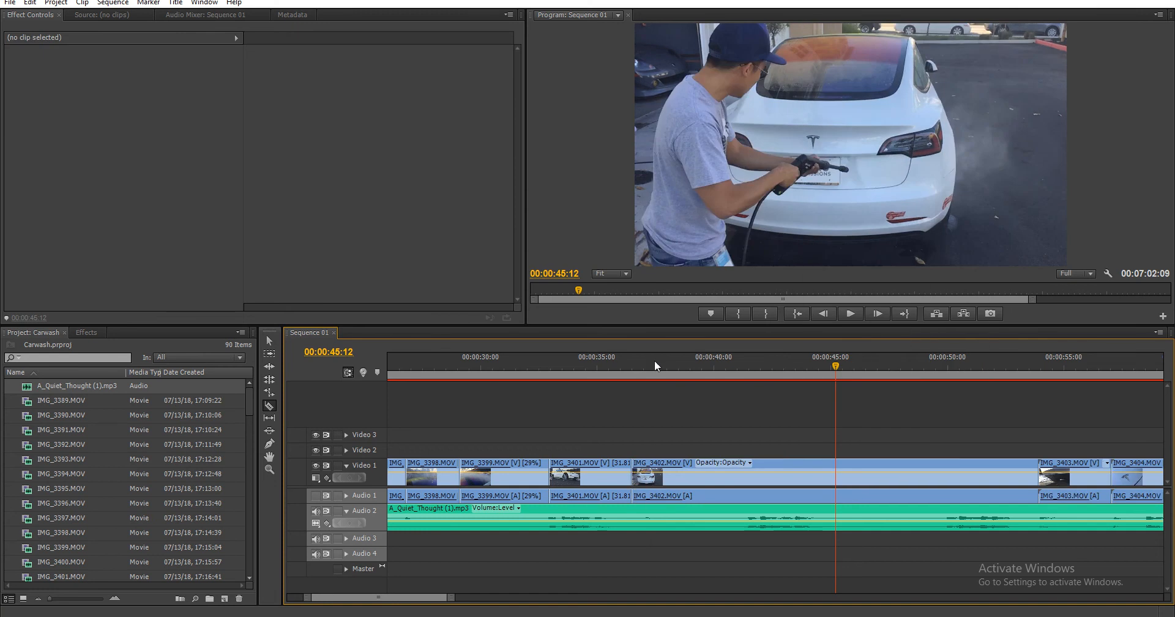
- Split the remaining IMG_3402.MOV at 00:00:37:55 and delete the part after the cut, leaving the gap
left_click_drag(655, 362, 665, 363)
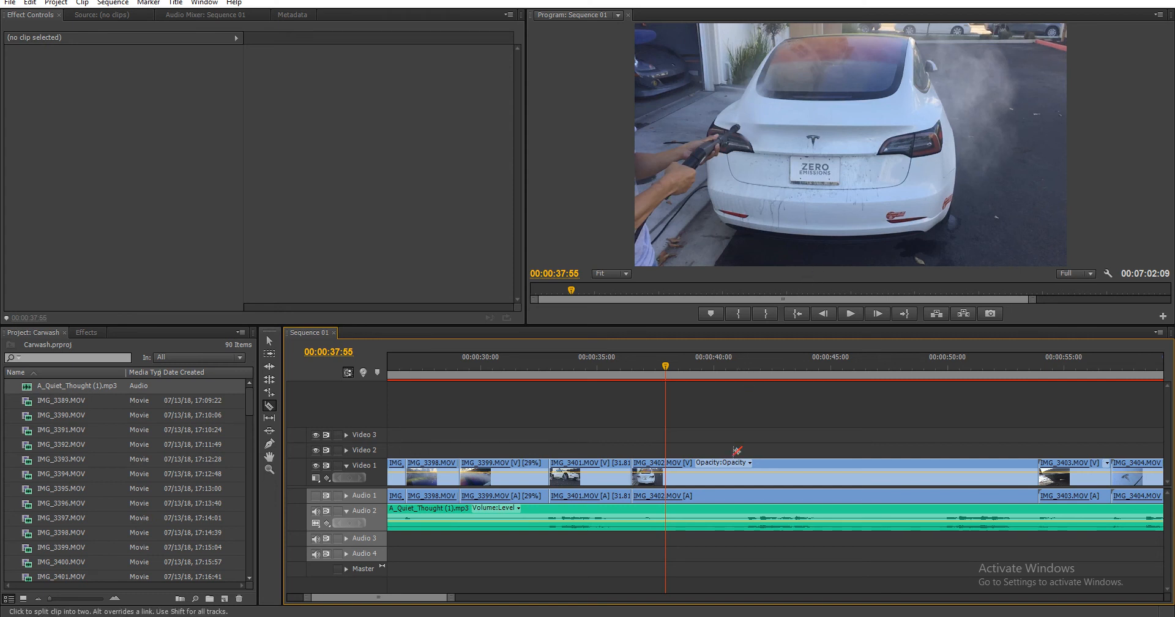
left_click(665, 470)
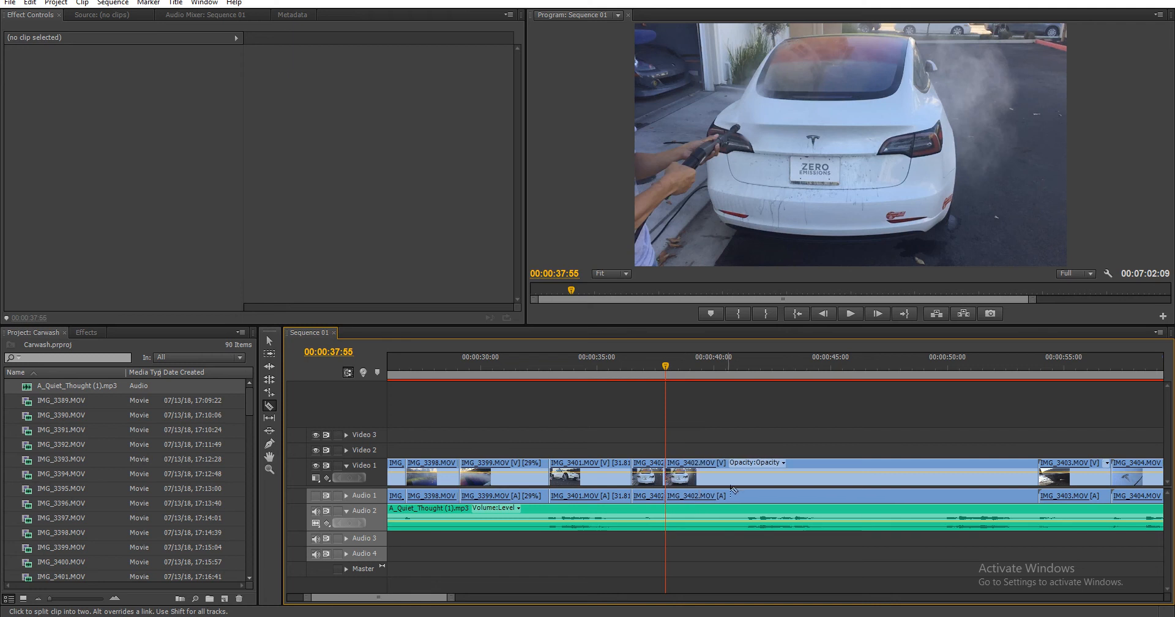
key("v")
left_click_drag(707, 364, 1033, 392)
left_click(990, 468)
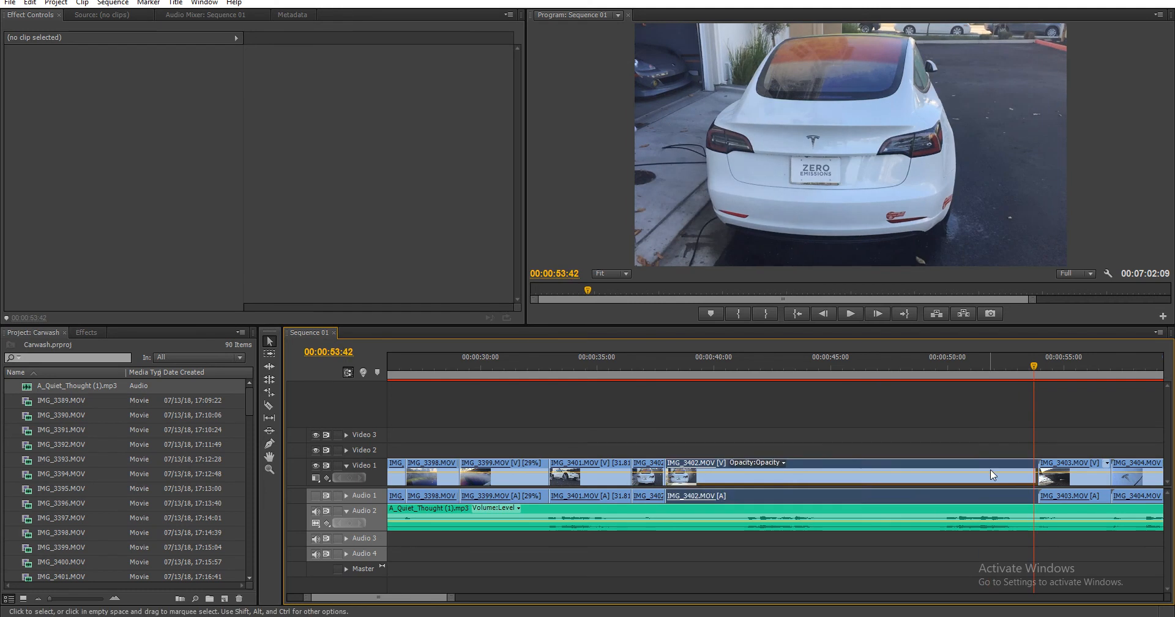
key("Delete")
- Play the music to find the next beat and slow IMG_3402.MOV with the Rate Stretch tool to end at 00:00:41:33
left_click(647, 367)
key("space")
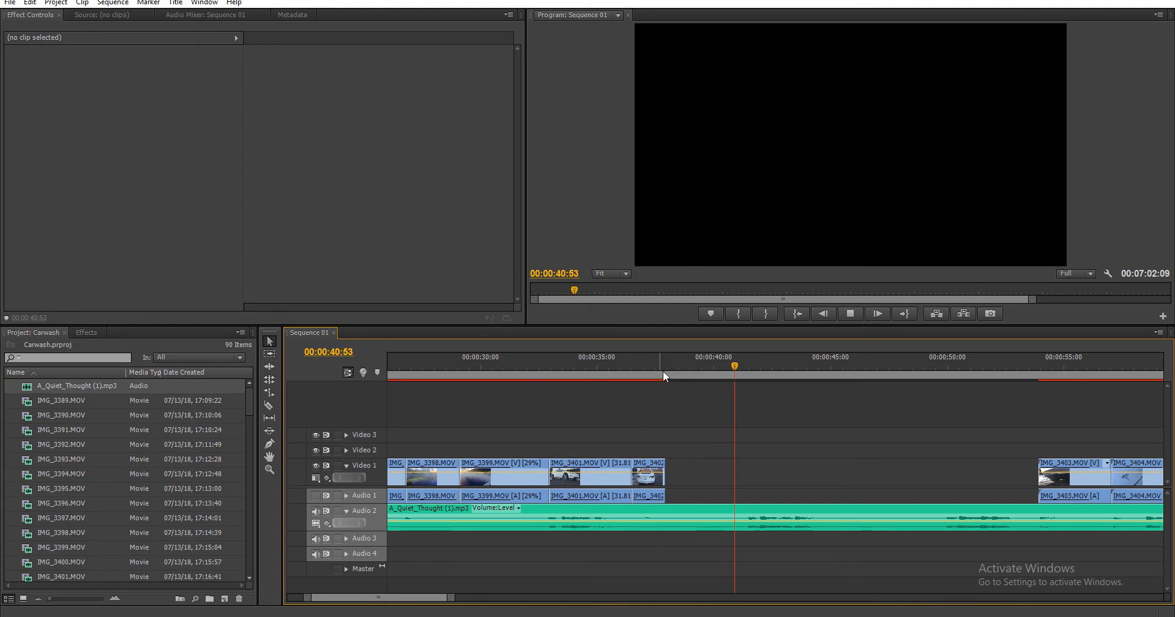
key("space")
left_click(685, 370)
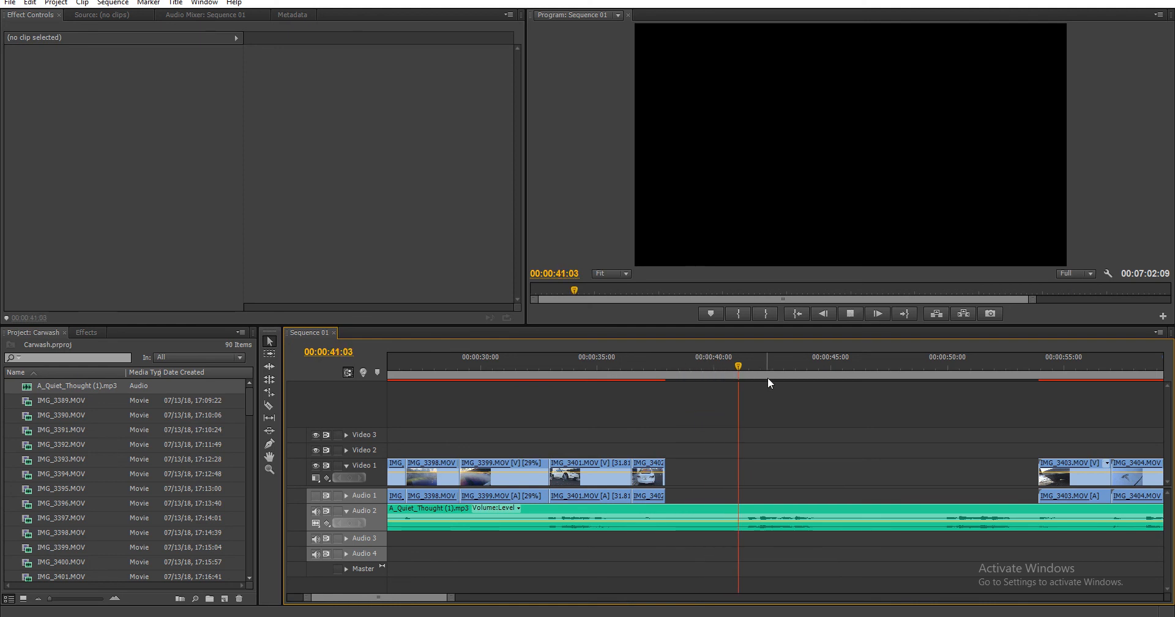
left_click_drag(759, 363, 753, 366)
key("r")
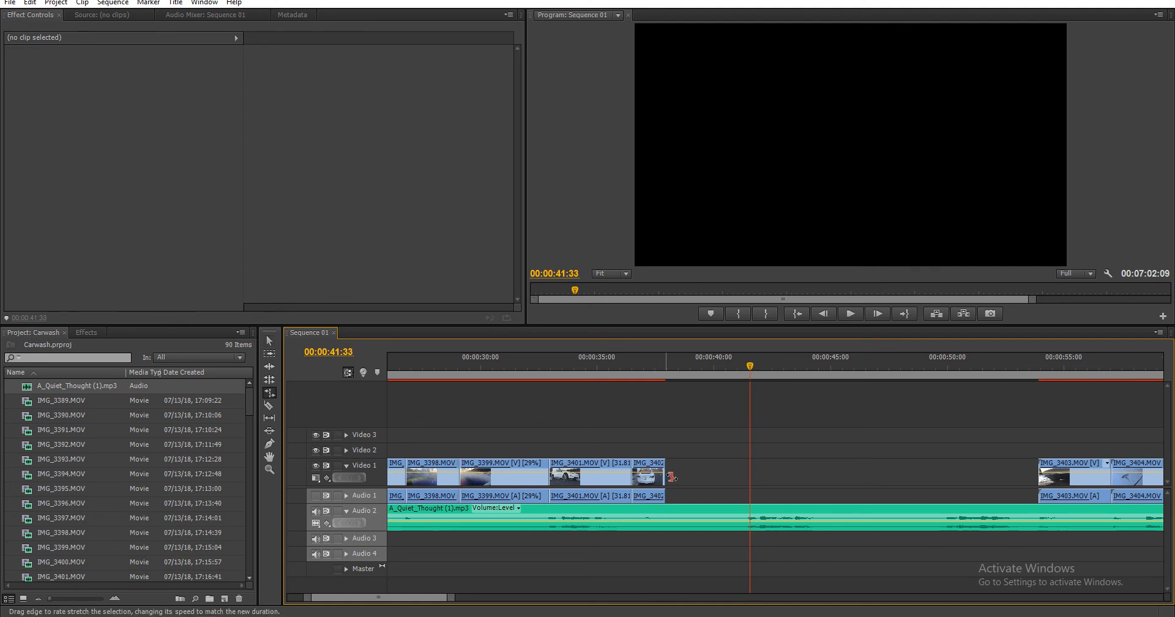
left_click_drag(670, 475, 757, 480)
key("v")
- Scrub through IMG_3403.MOV and IMG_3404.MOV, return to 00:00:27:38 and delete IMG_3398.MOV from Video 1
left_click(1044, 364)
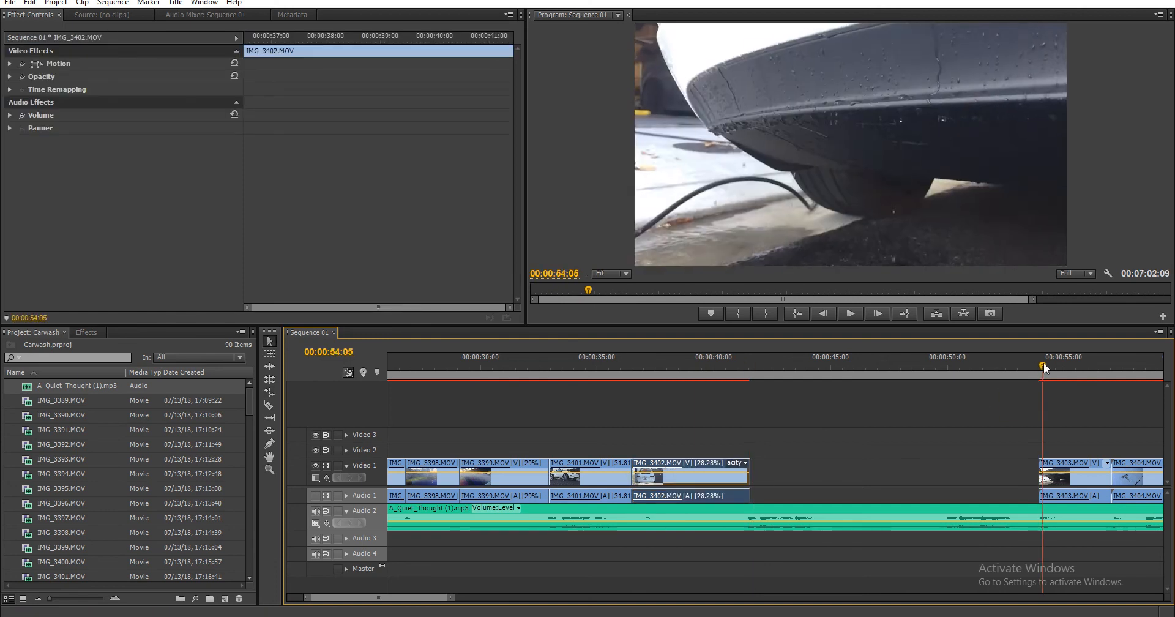
left_click_drag(1045, 363, 1066, 366)
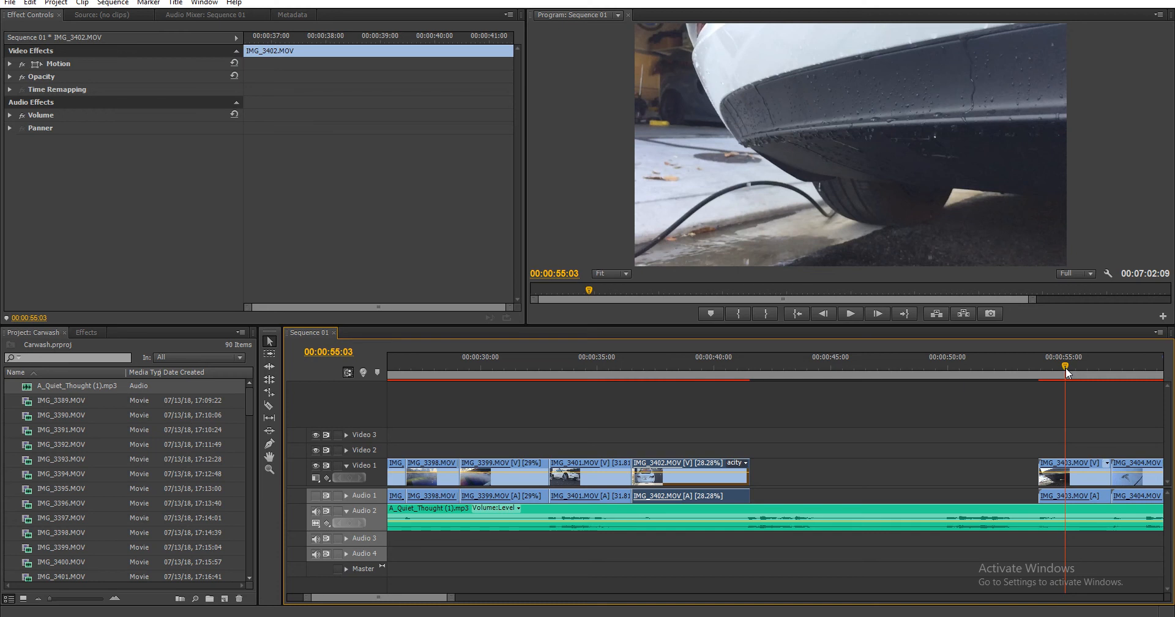
left_click_drag(1066, 368, 1137, 376)
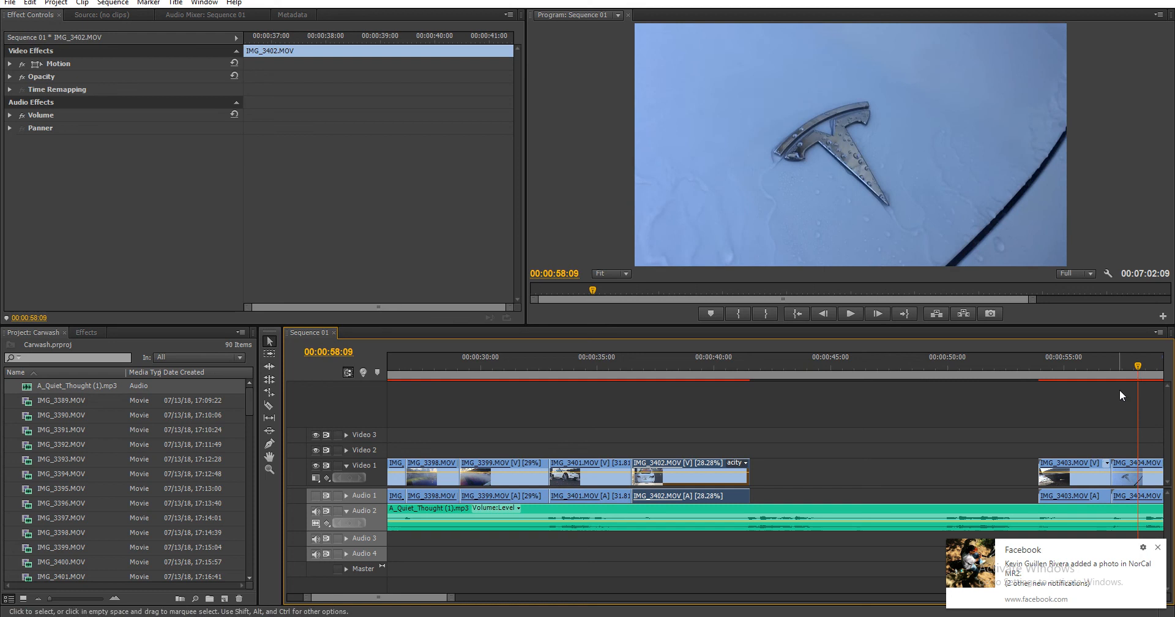
left_click(672, 366)
left_click_drag(658, 366, 536, 417)
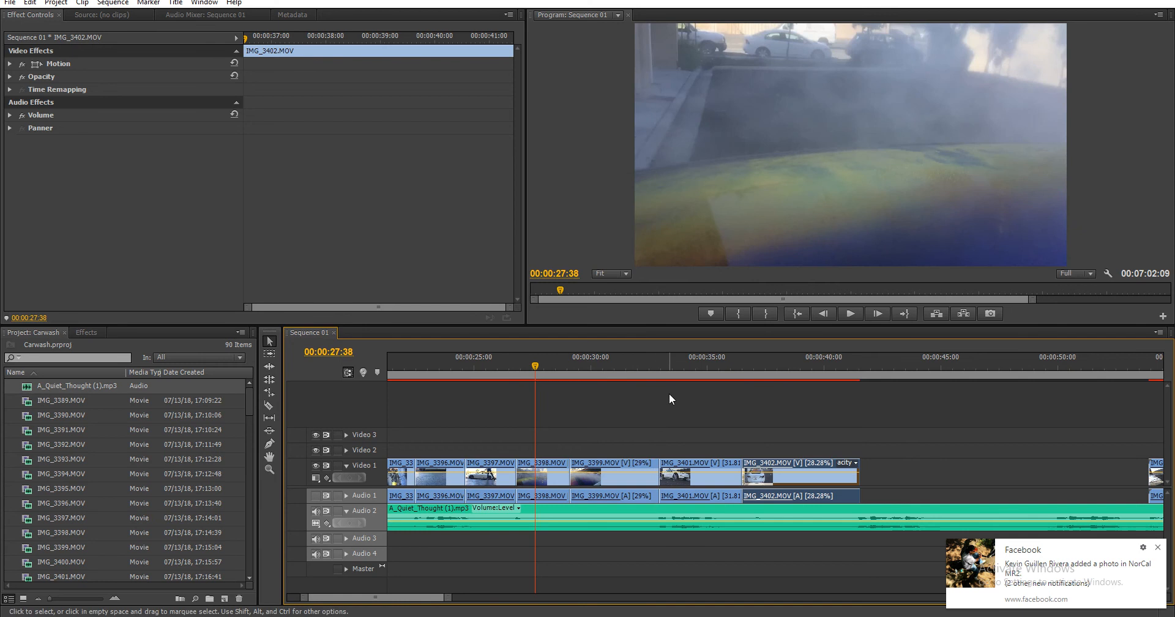
left_click(544, 479)
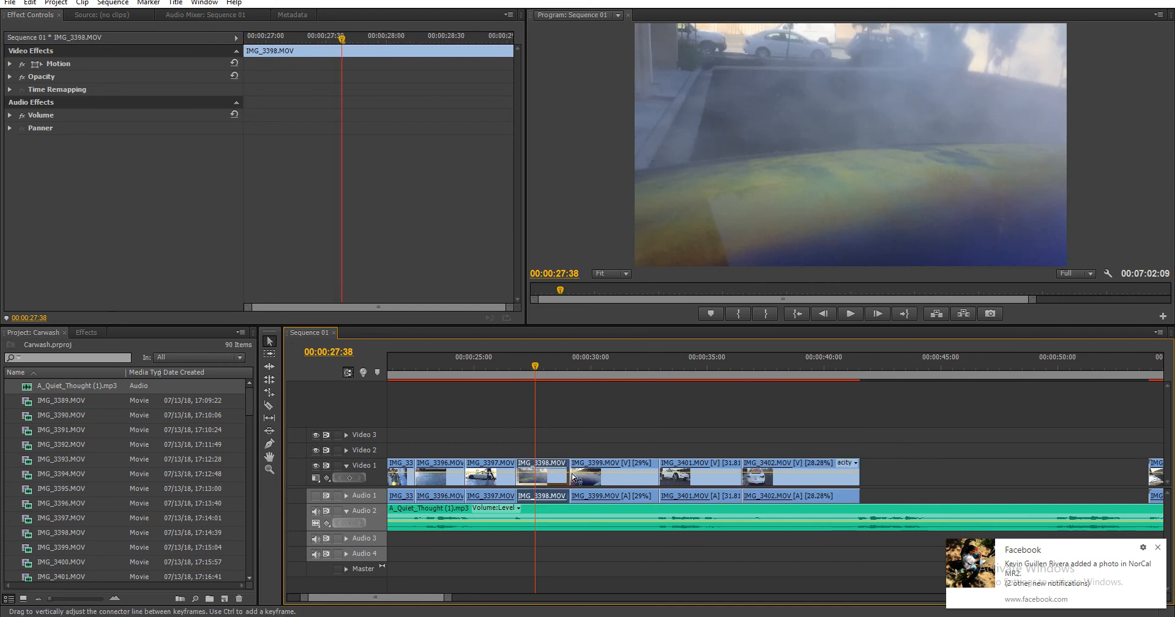
key("Delete")
scroll(424, 603, "down", 2)
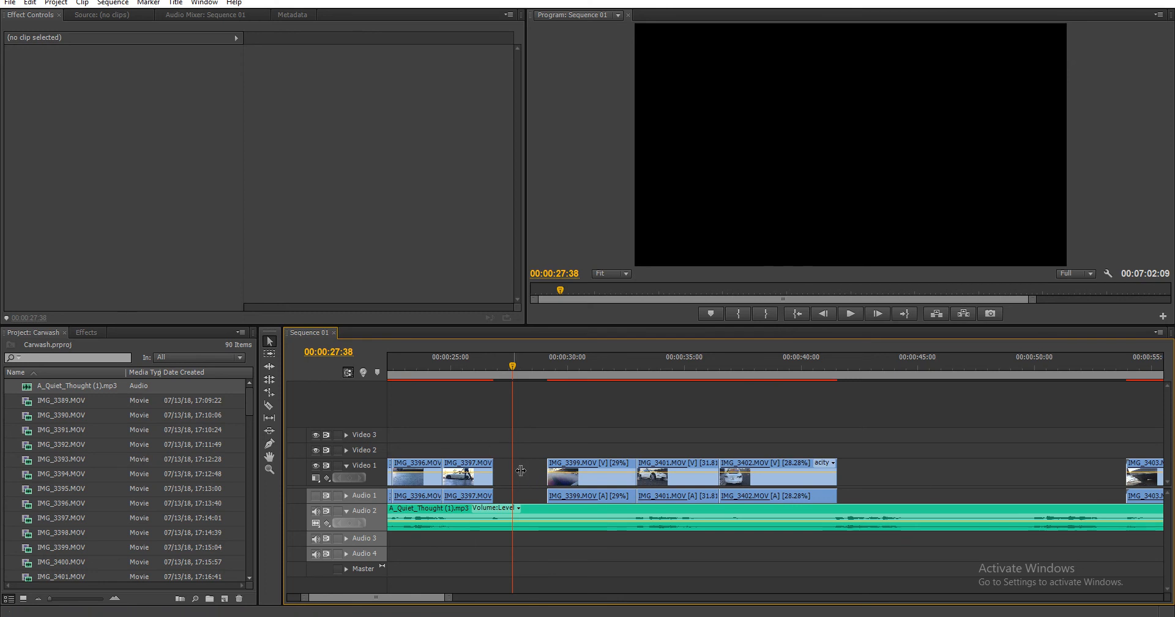
- Move IMG_3403.MOV earlier to about 00:00:45:00 and ripple delete the gap between it and IMG_3404.MOV
left_click_drag(1141, 474, 926, 475)
left_click(1122, 476)
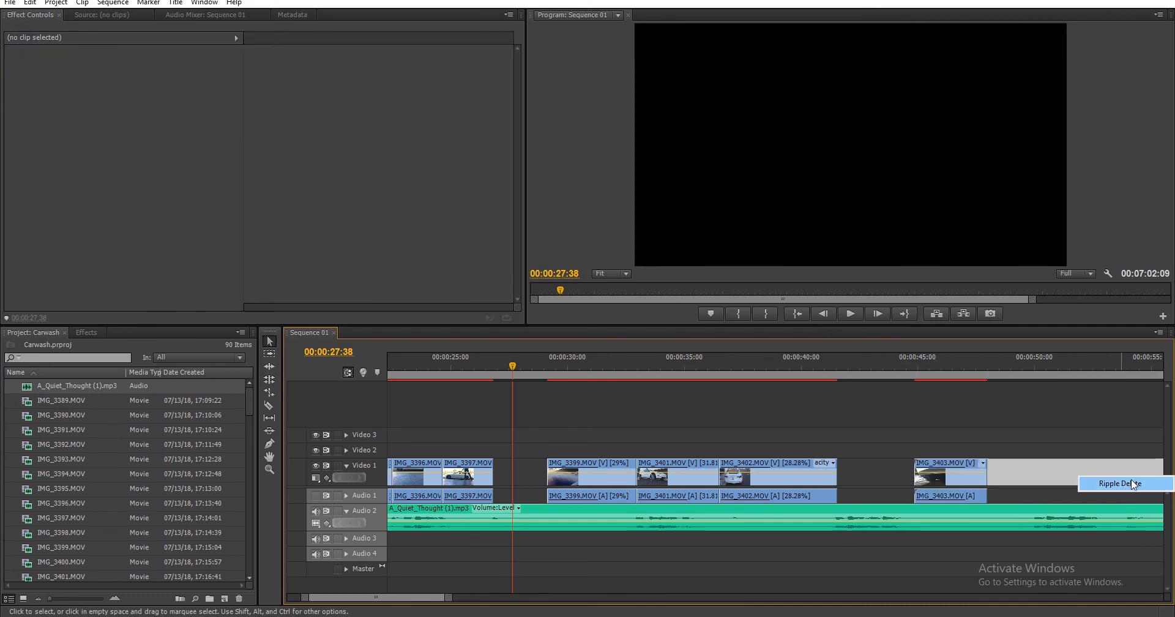
key("Delete")
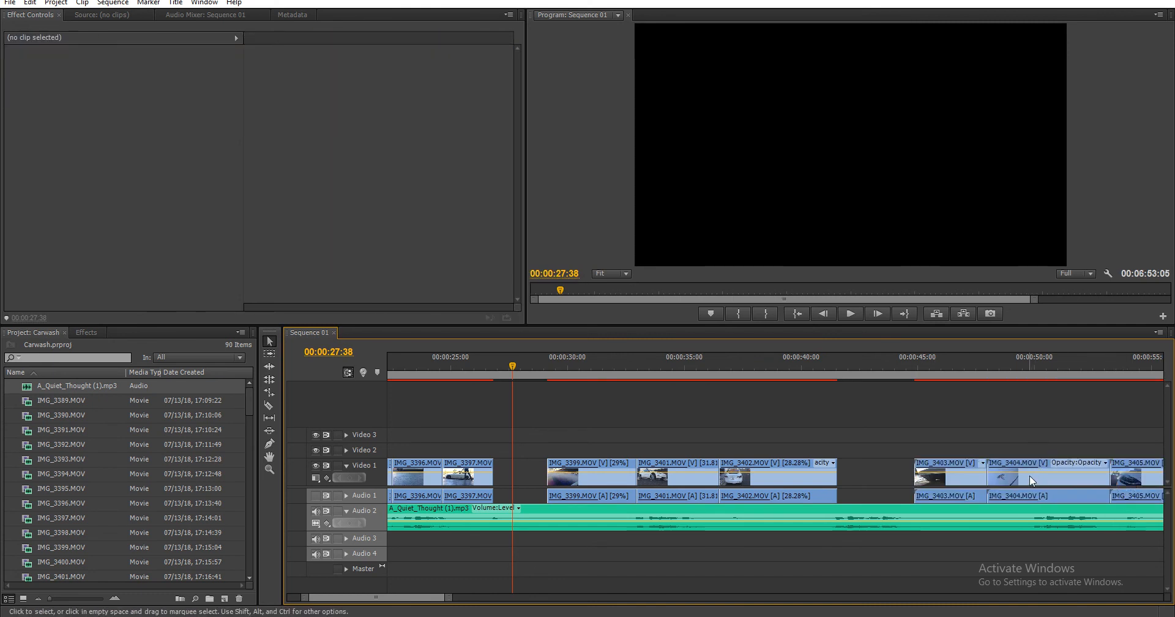
- Move IMG_3404.MOV to Video 2, starting at the end of IMG_3397.MOV, and trim its start to 00:00:27:39
left_click_drag(1034, 477, 1032, 451)
left_click_drag(1031, 451, 536, 451)
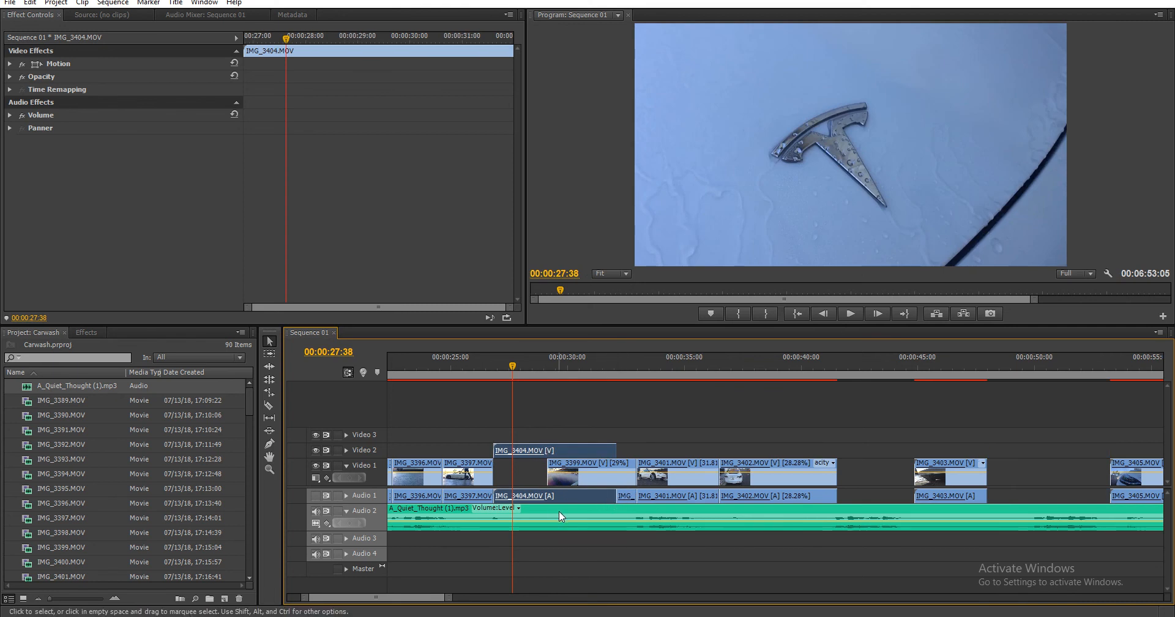
left_click(520, 368)
left_click_drag(523, 370, 516, 369)
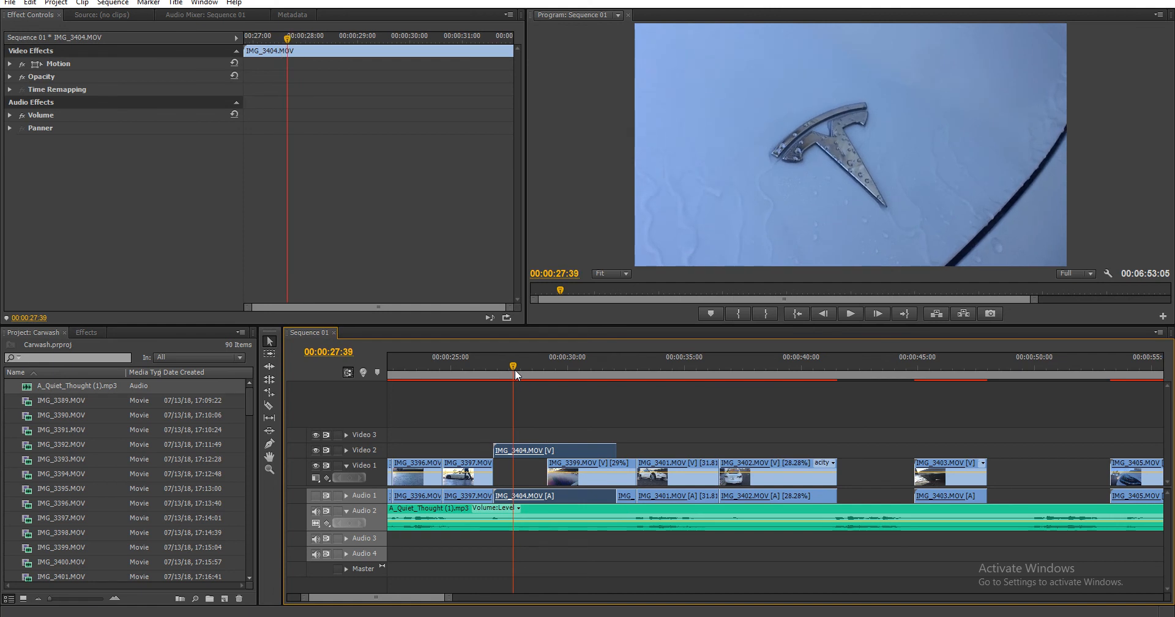
left_click_drag(495, 450, 514, 451)
- Split IMG_3404.MOV on Video 2 at 00:00:28:28 and delete the part after the cut
left_click_drag(508, 373, 532, 385)
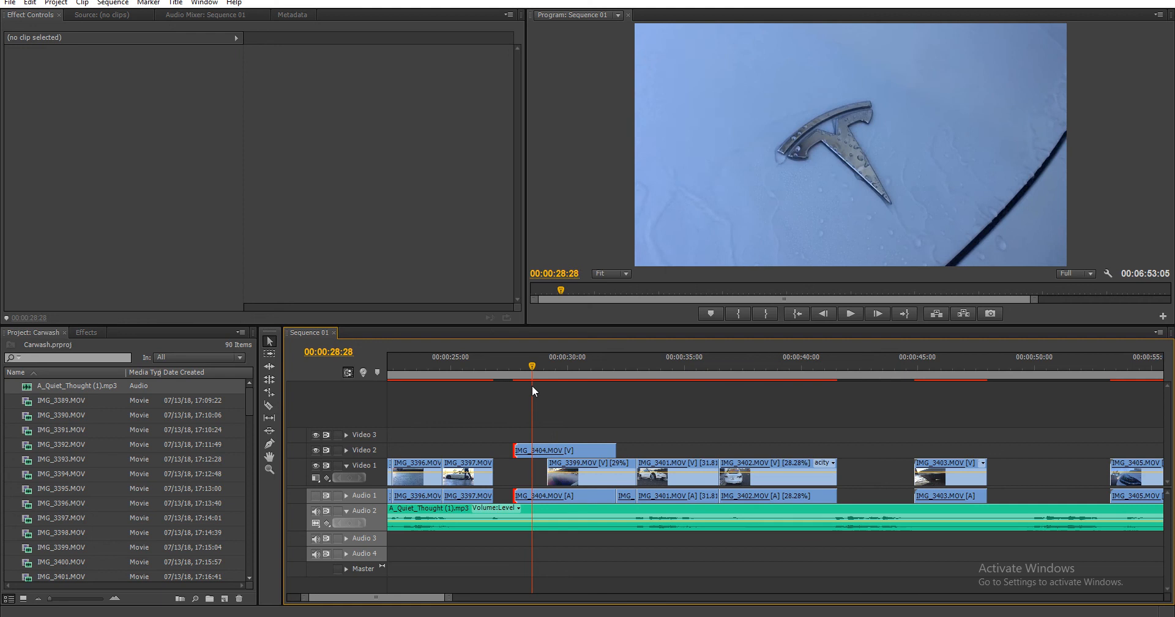
key("c")
left_click(536, 451)
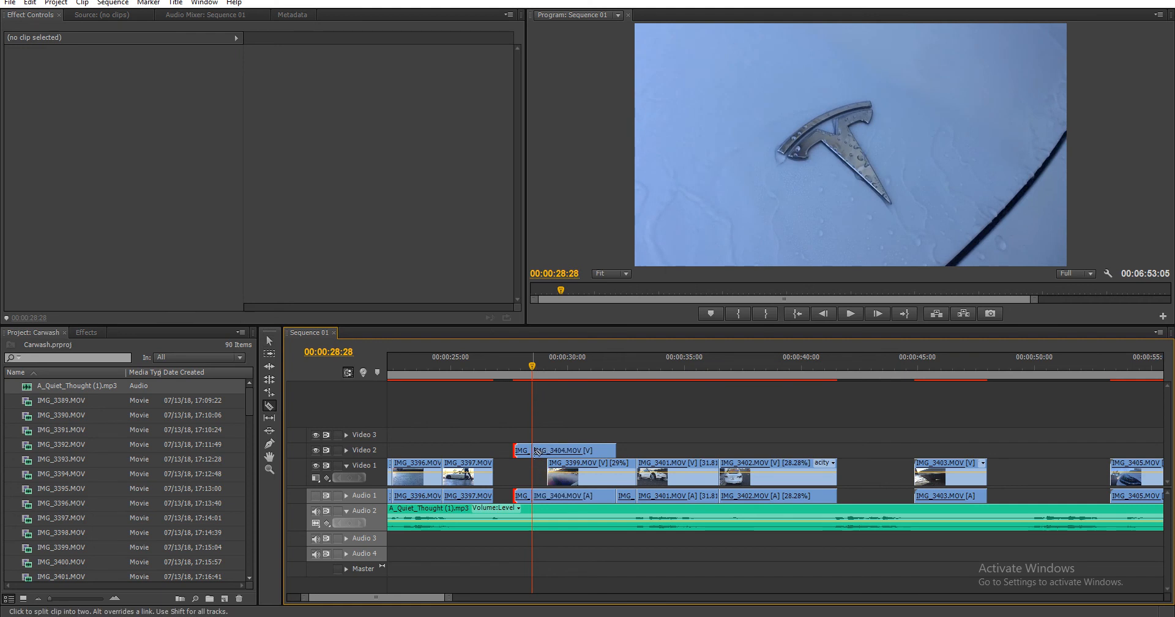
key("v")
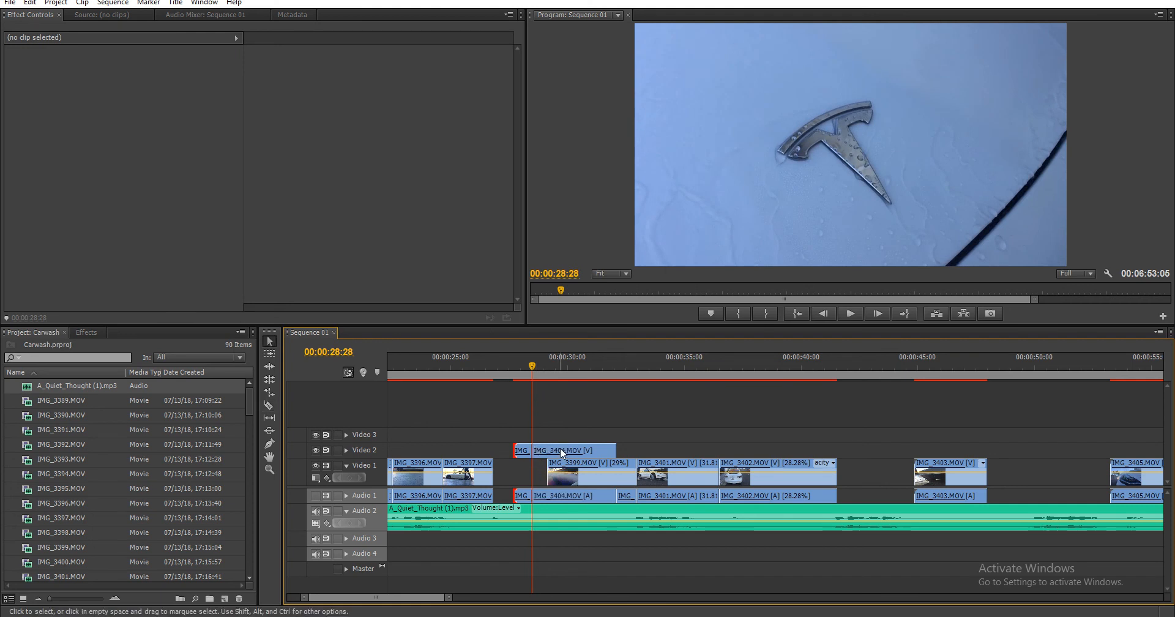
left_click(560, 446)
key("Delete")
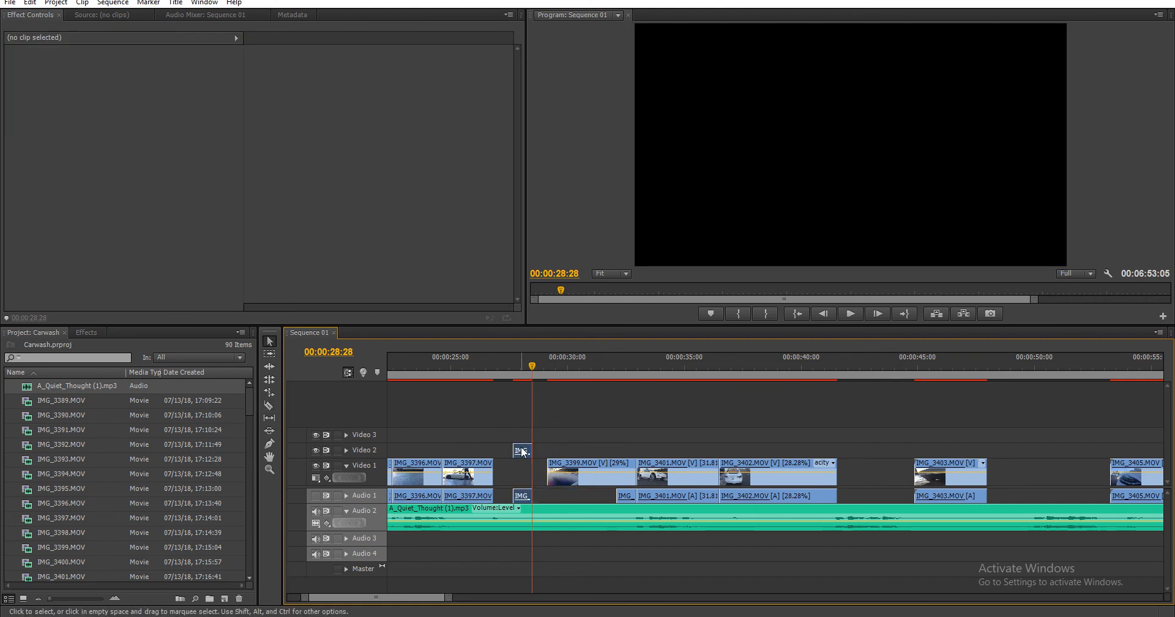
- Move the short IMG_3404.MOV piece into the Video 1 gap and rate stretch it to reach IMG_3399.MOV
mouse_move(531, 451)
left_mouse_down()
mouse_move(513, 452)
mouse_move(546, 453)
mouse_move(520, 466)
left_mouse_up()
key("r")
key("v")
- Save the project and rate stretch the start of IMG_3404.MOV to close the small gap after IMG_3397.MOV
left_click(495, 377)
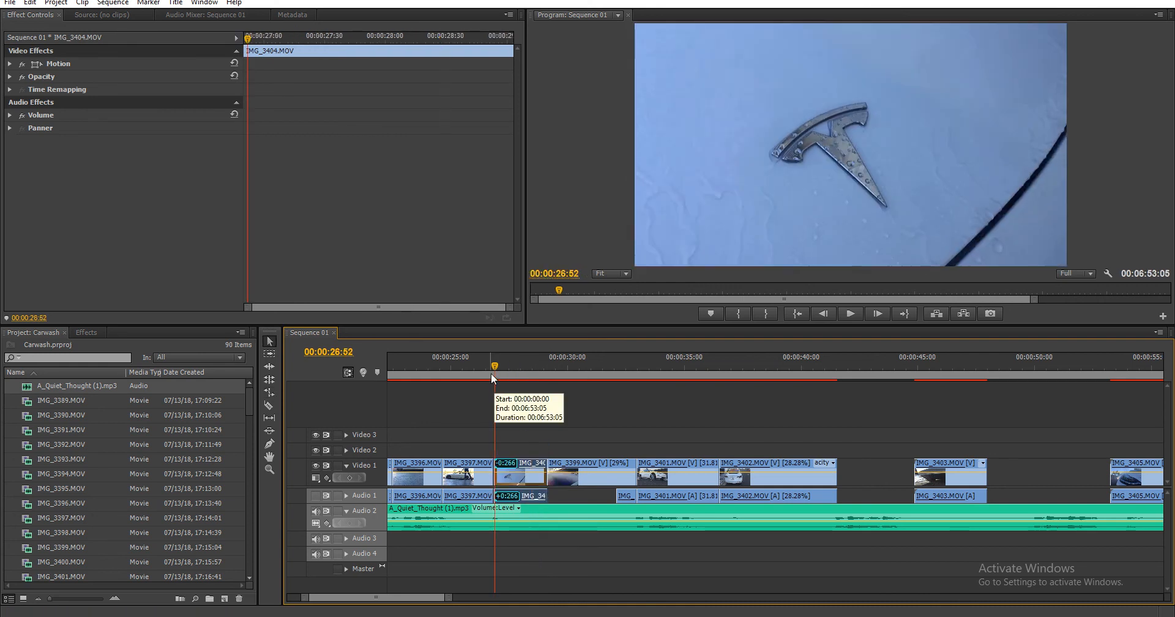
left_click(482, 371)
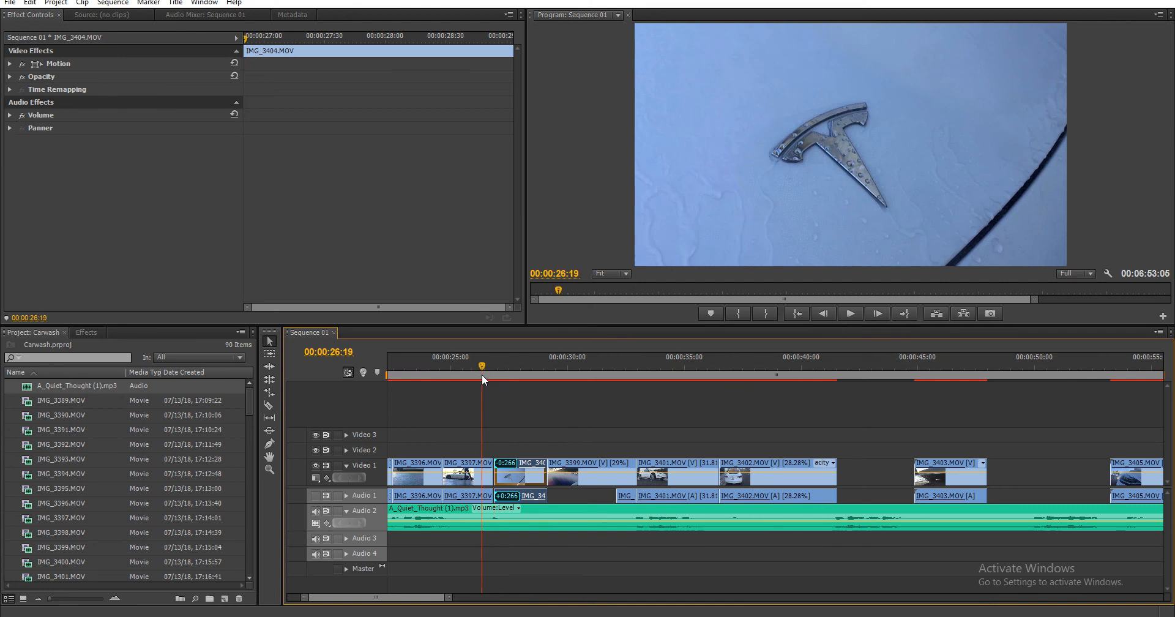
scroll(502, 478, "up", 5)
scroll(504, 478, "up", 2)
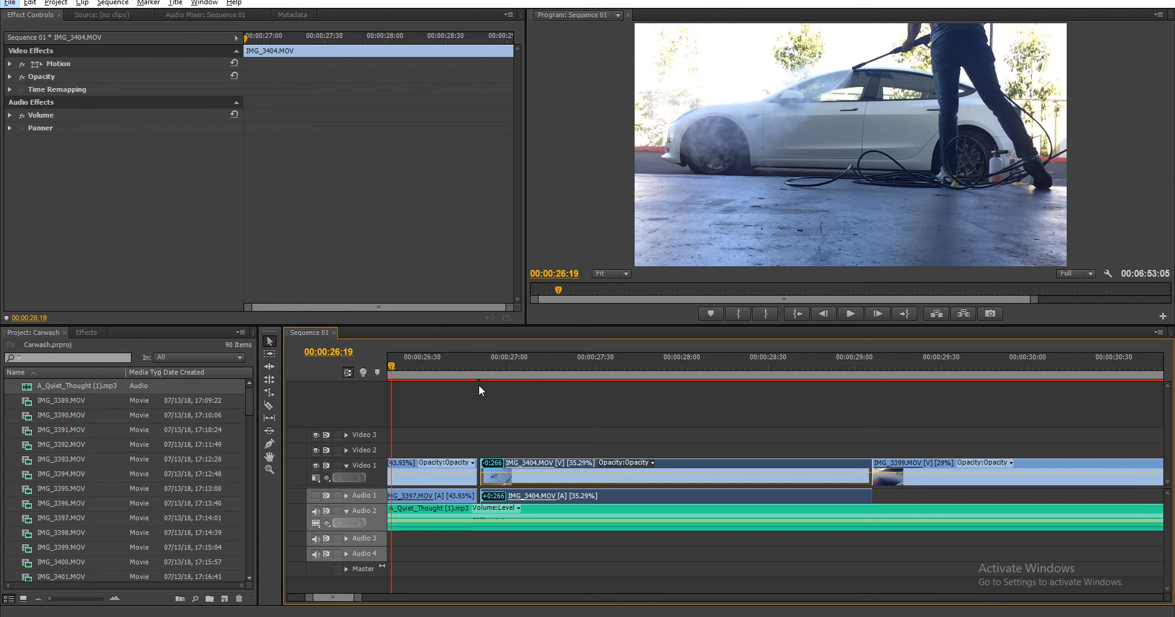
left_click(493, 448)
key("r")
key("ctrl+s")
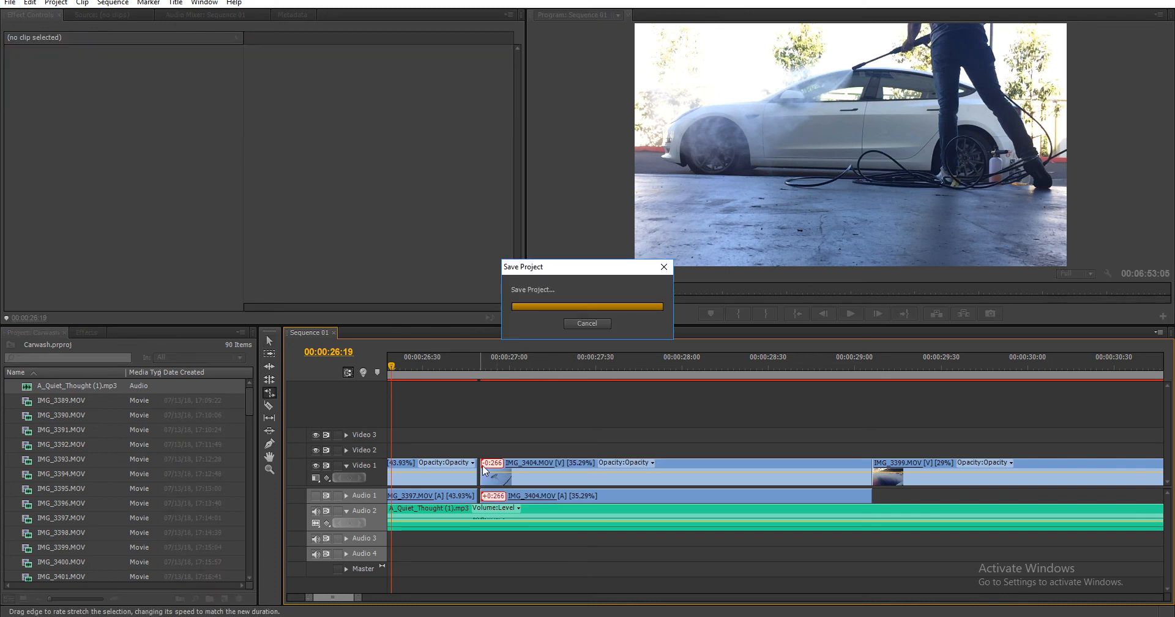
left_click_drag(490, 474, 487, 475)
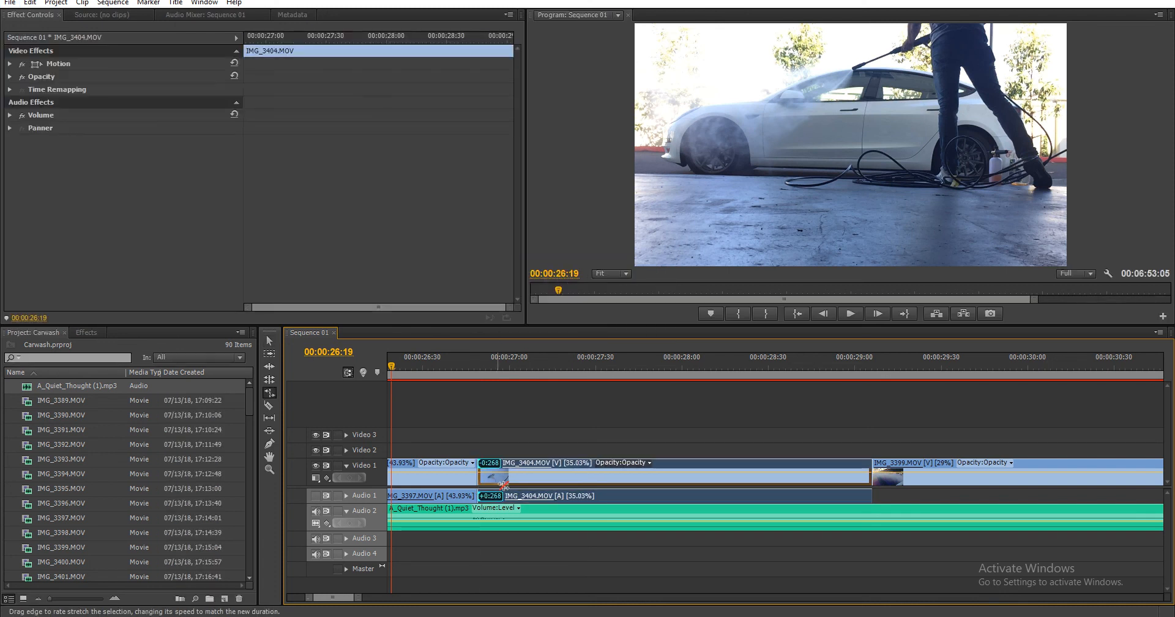
key("v")
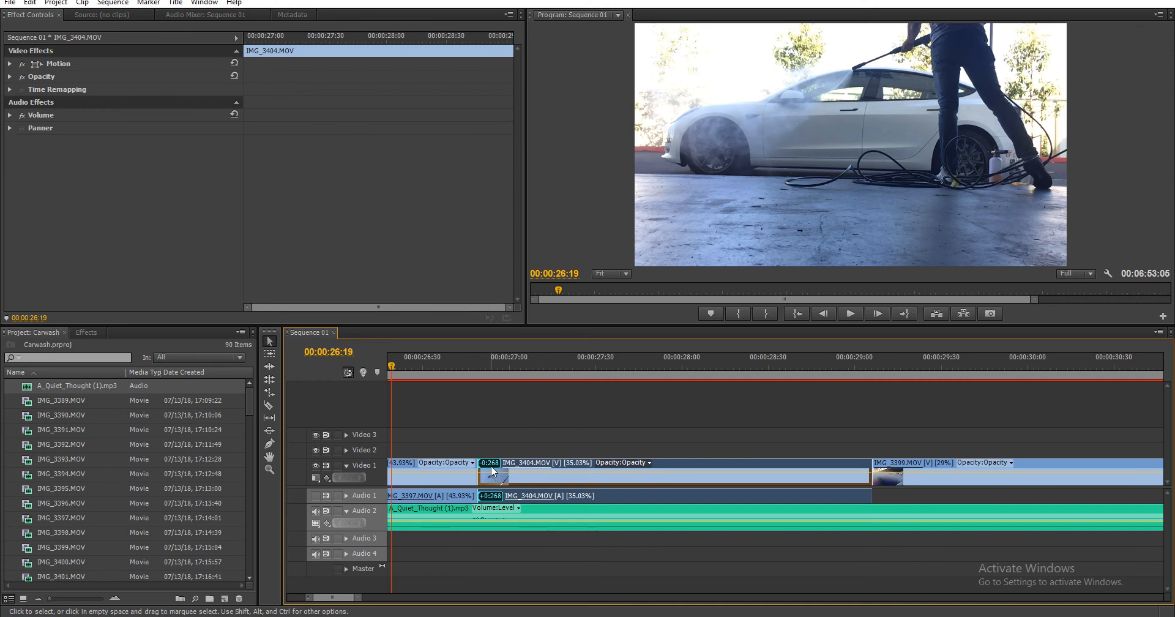
- Unlink the video and audio of IMG_3404.MOV and select its audio part alone
right_click(618, 496)
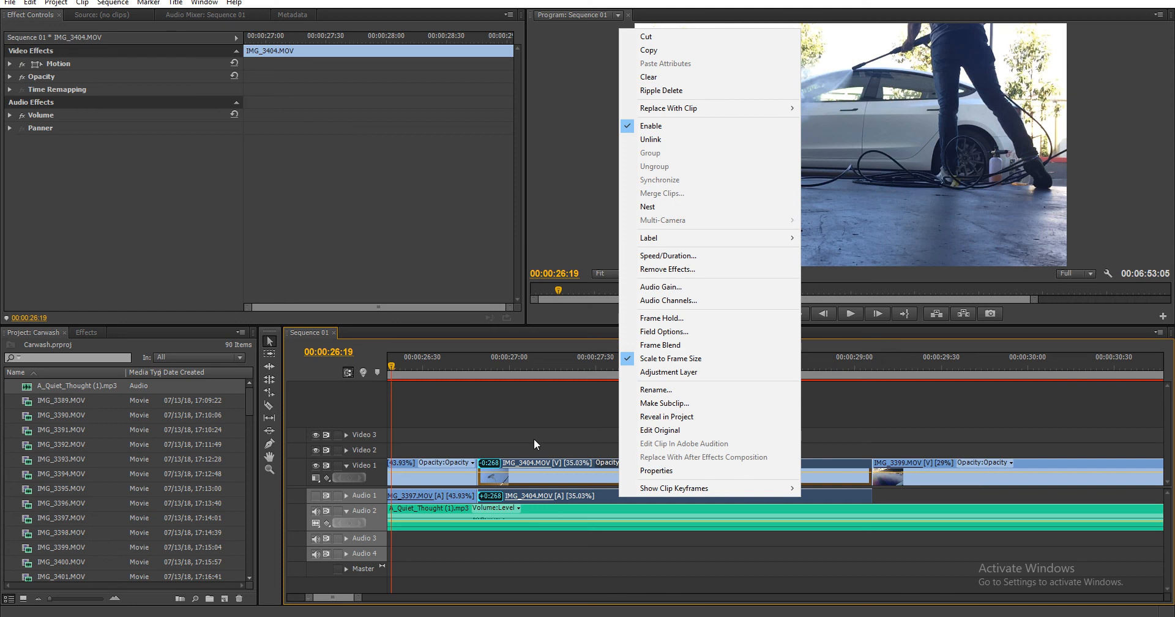
right_click(492, 465)
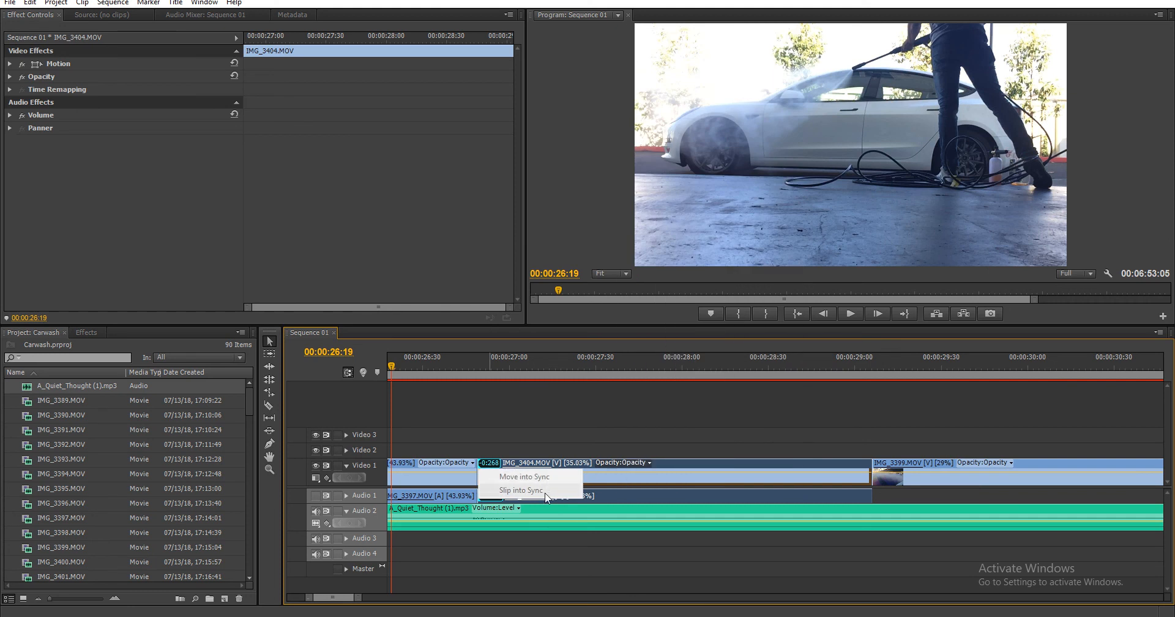
right_click(619, 484)
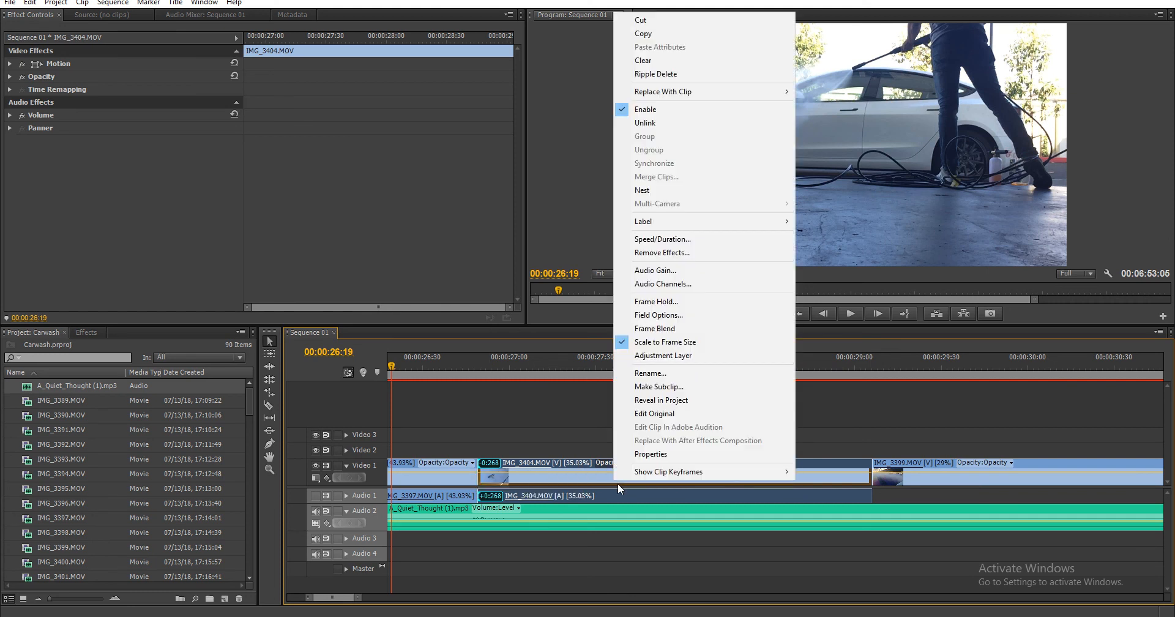
left_click(689, 124)
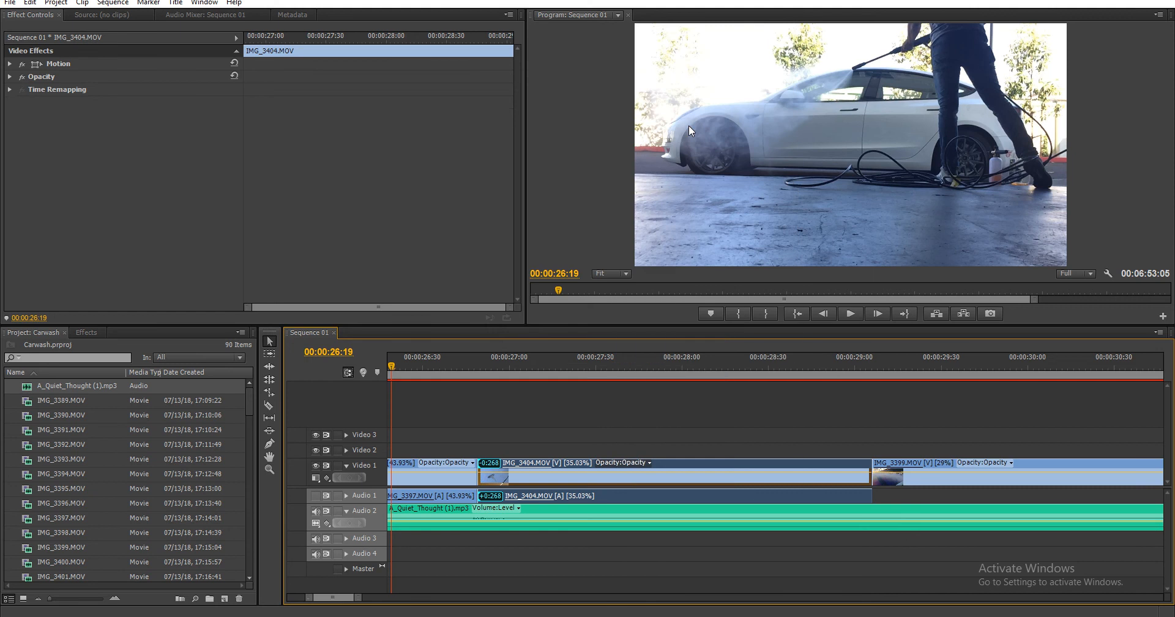
left_click(673, 495)
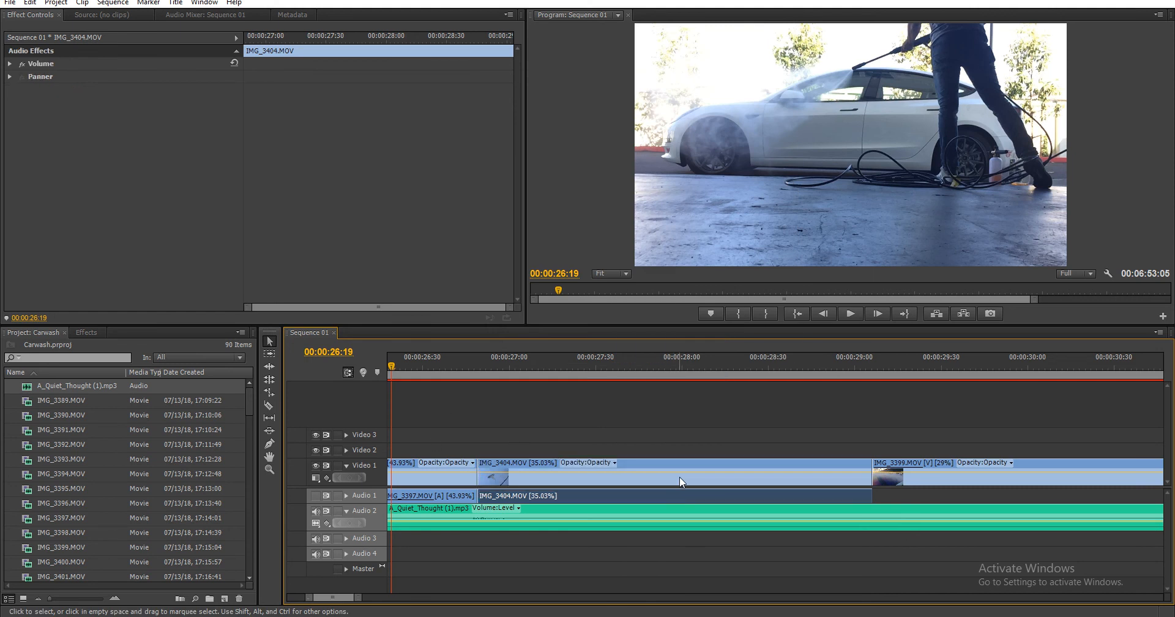
- Delete the audio part of IMG_3404.MOV and play the sequence from 00:00:26:19 into IMG_3401.MOV to check the cuts against the music
key("Delete")
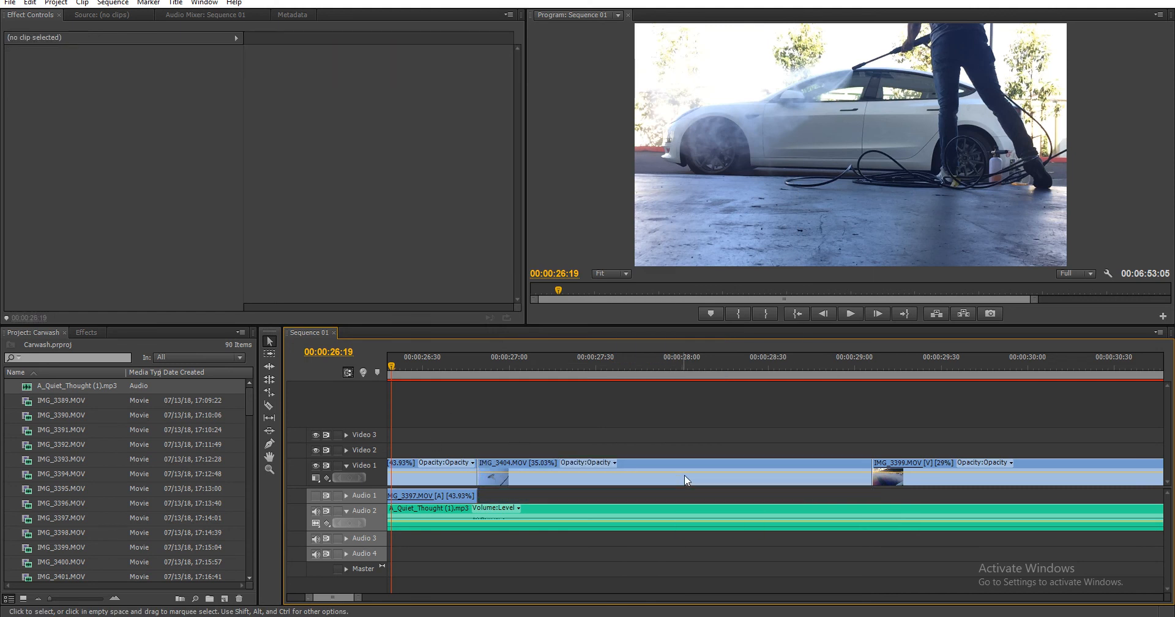
scroll(698, 432, "down", 5)
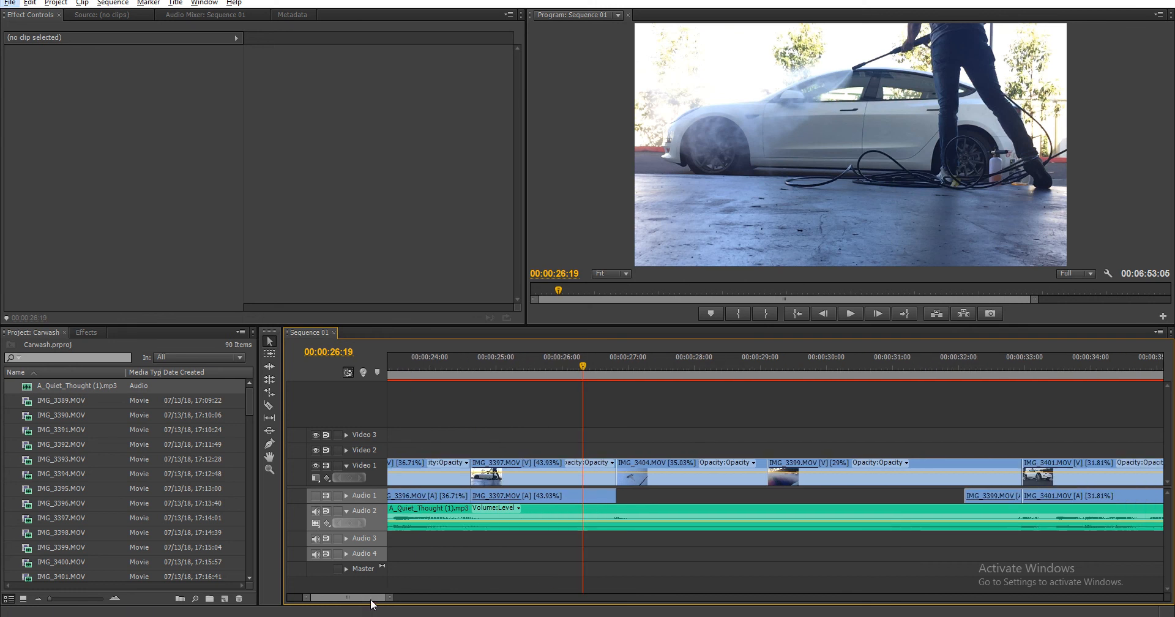
left_click_drag(369, 597, 372, 598)
key("space")
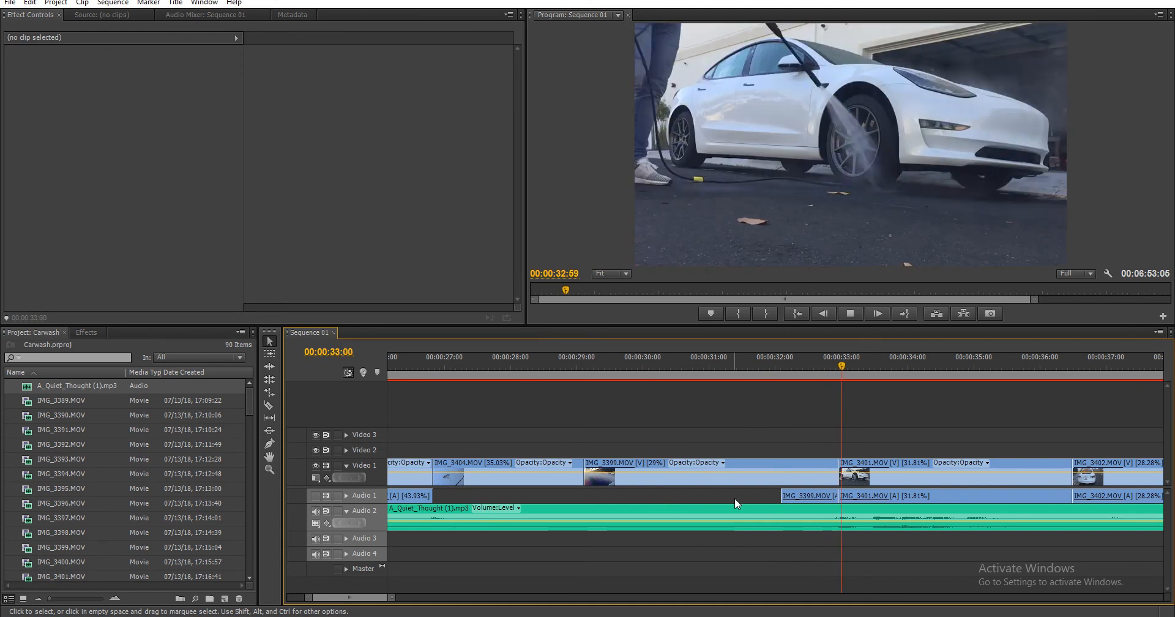
key("space")
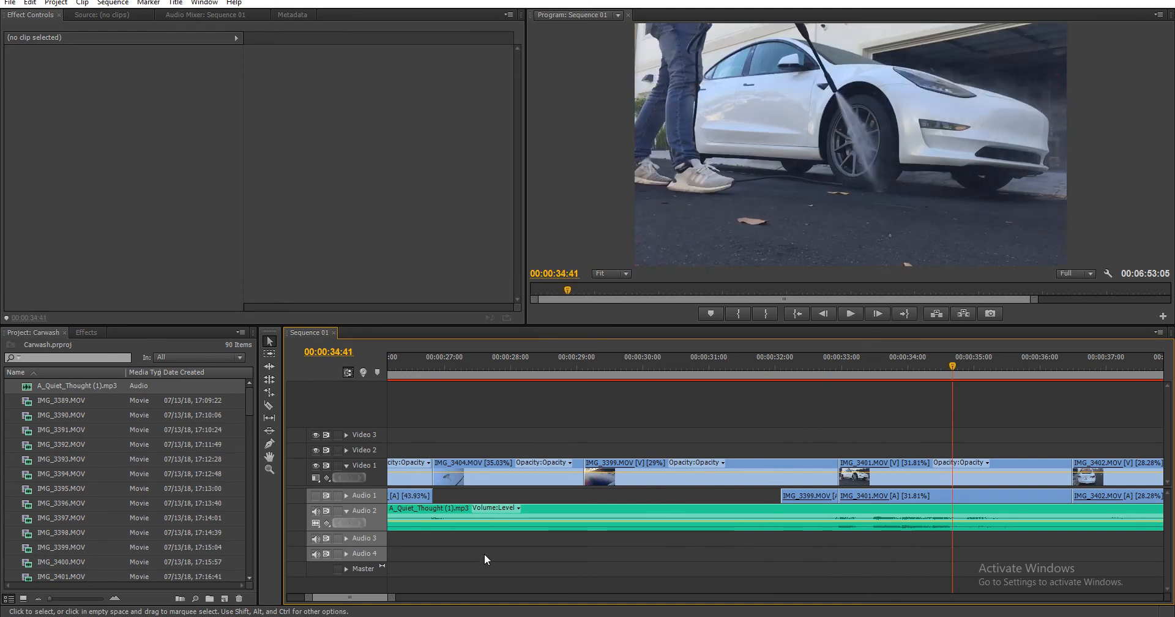
- Inspect the gap before IMG_3403.MOV, then review the sequence from 00:00:37:23 within IMG_3402.MOV
scroll(386, 598, "down", 8)
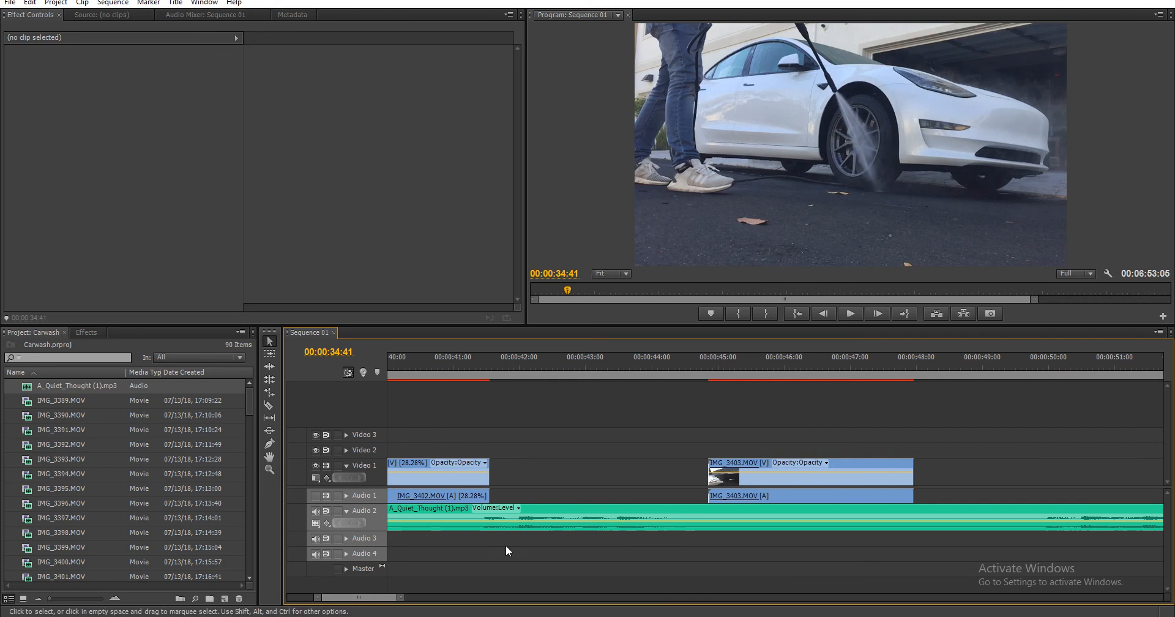
left_click_drag(640, 376, 692, 378)
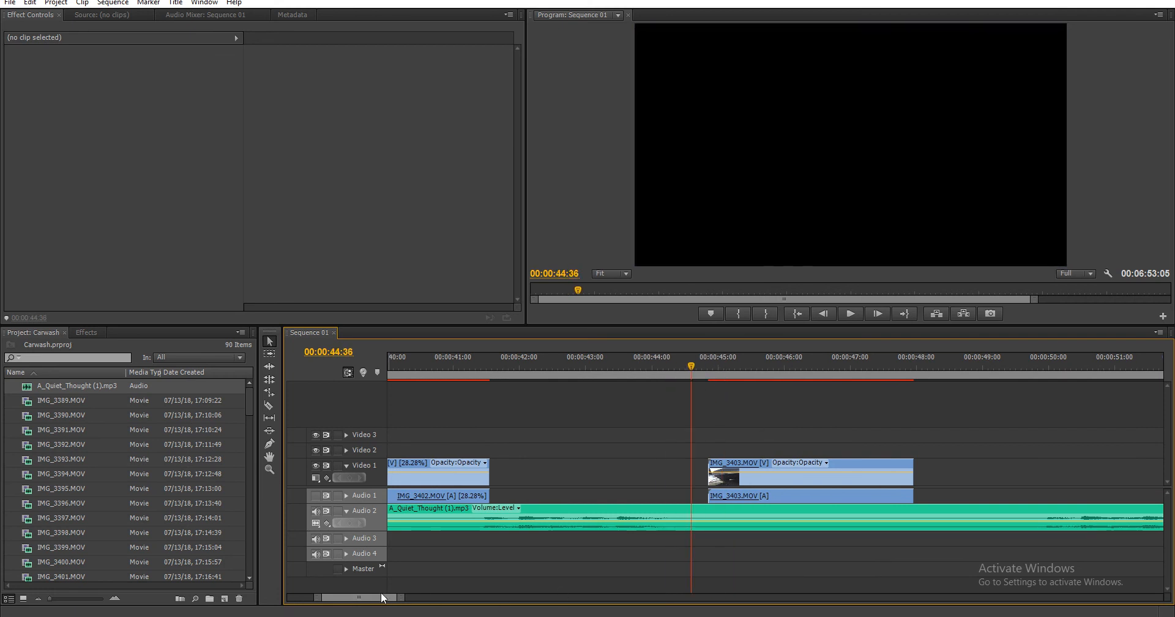
scroll(380, 592, "up", 4)
left_click(581, 362)
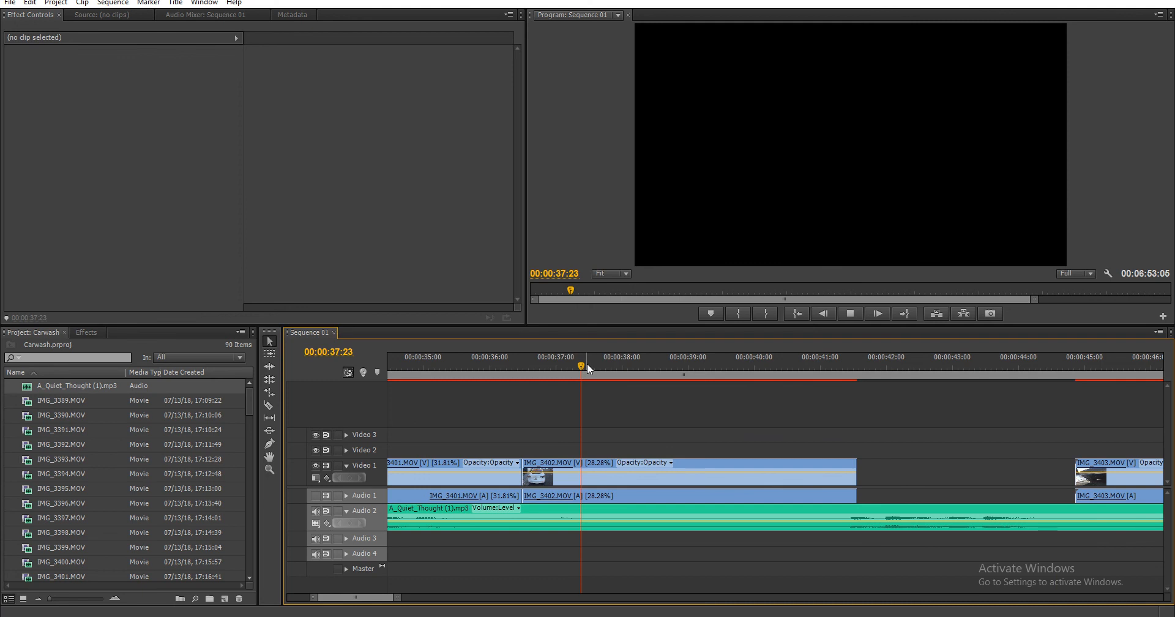
- Preview IMG_3402.MOV against the music and trim its end to 00:00:39:15
key("space")
key("minus")
key("minus")
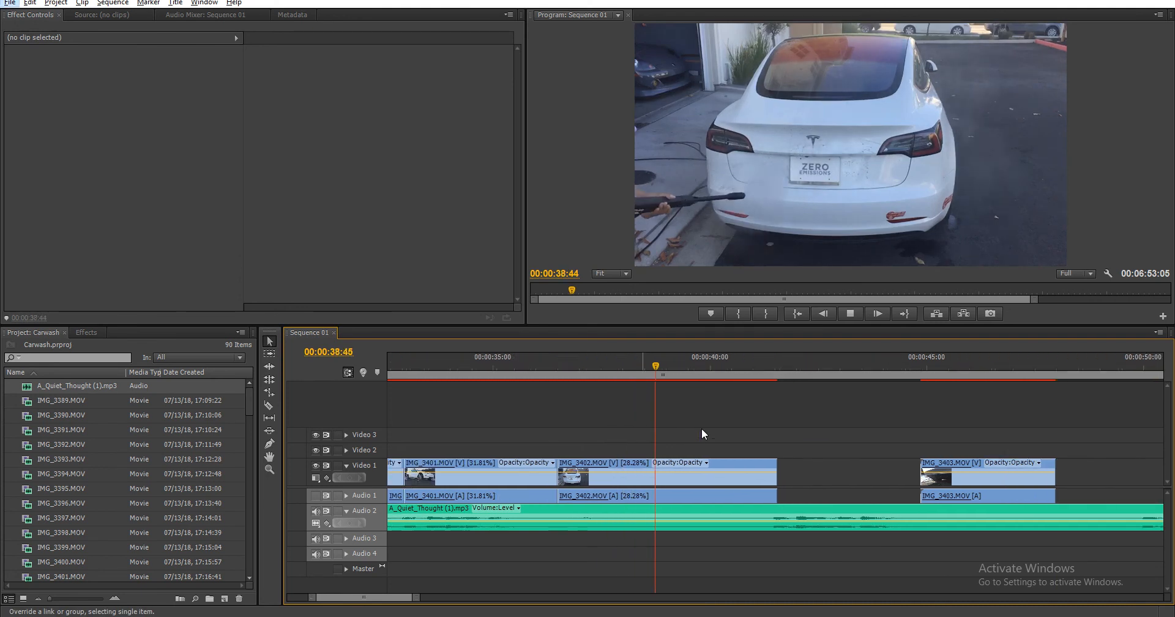
key("alt+space")
left_click(637, 367)
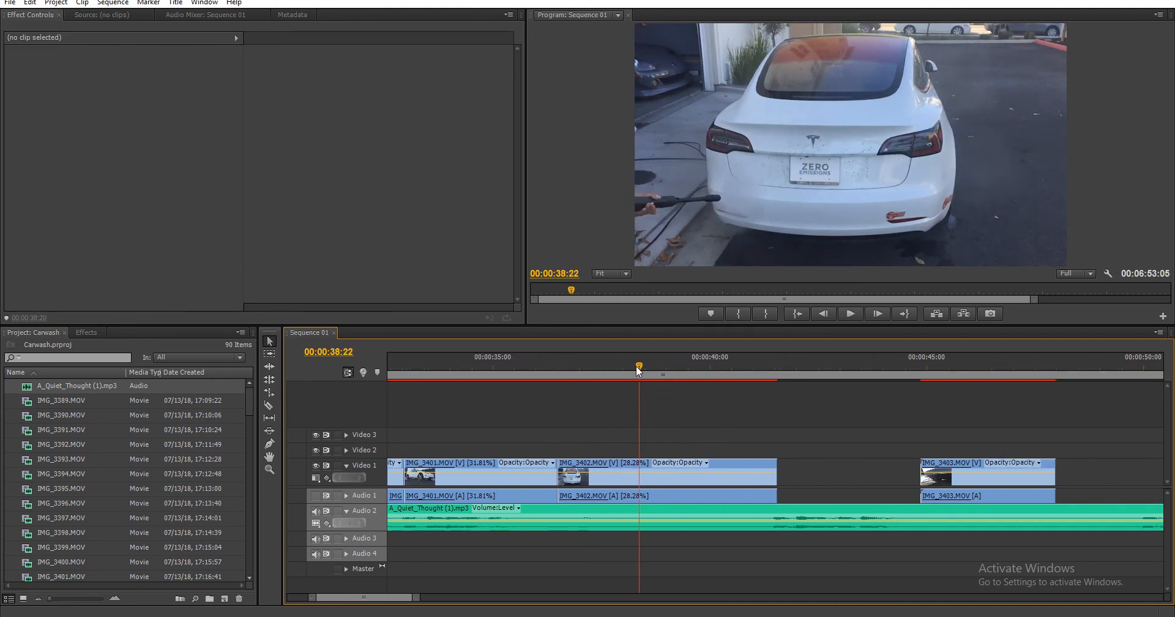
key("space")
key("space")
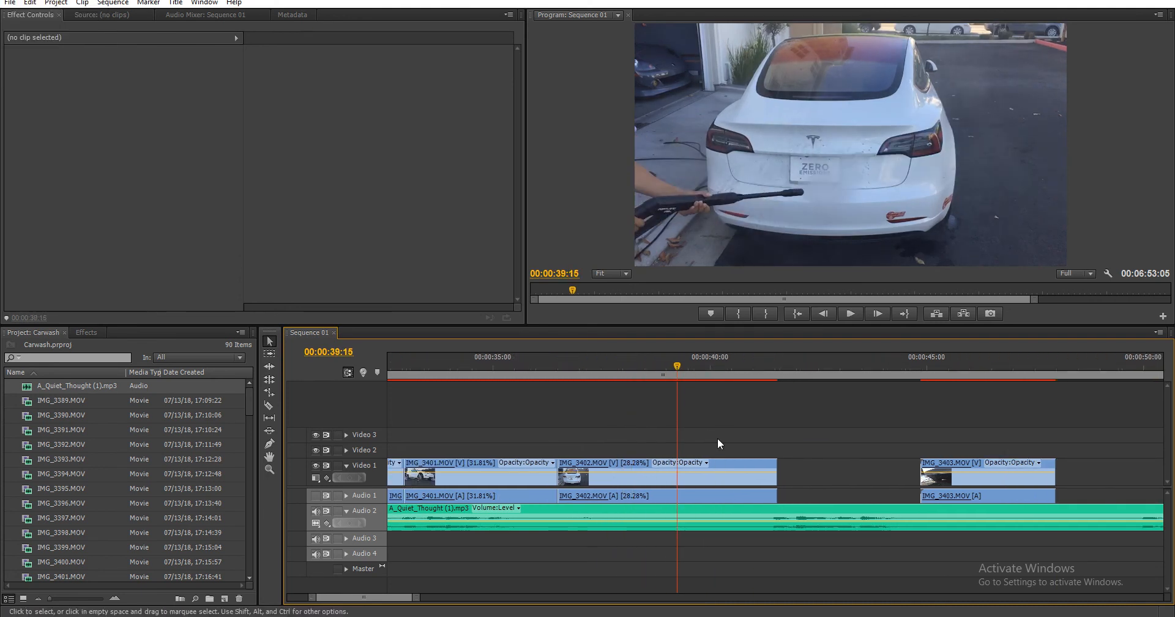
left_click_drag(777, 472, 677, 472)
key("ctrl+z")
left_click_drag(777, 483, 678, 484)
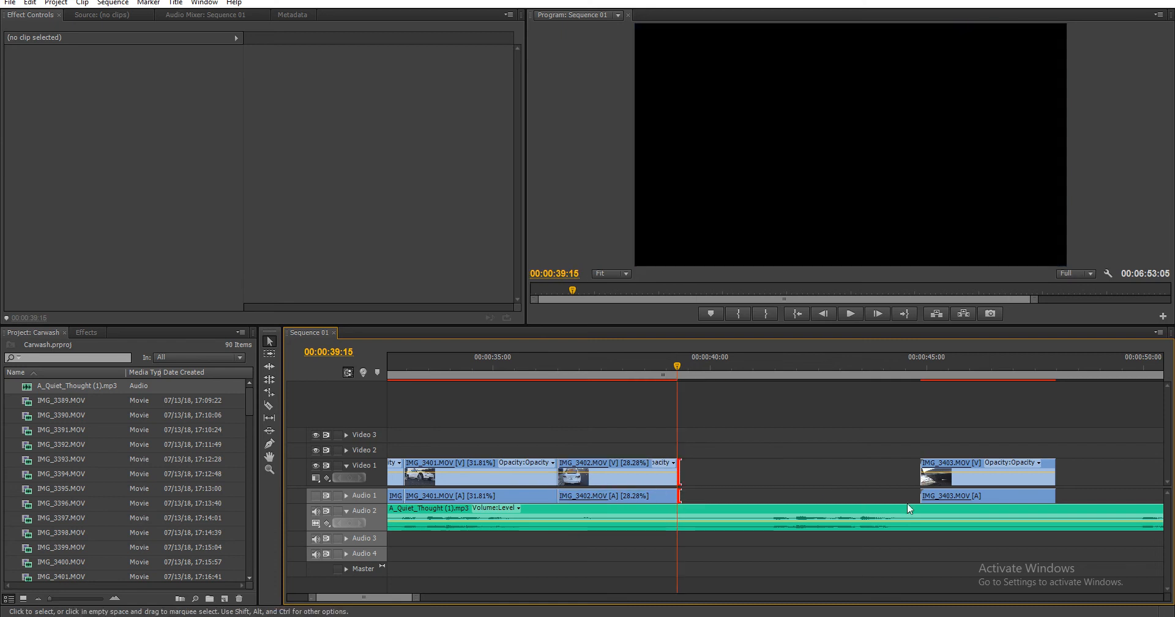
- Move IMG_3403.MOV against the end of IMG_3402.MOV, split it at 00:00:39:53 and delete the part after the cut
left_click_drag(983, 482, 743, 489)
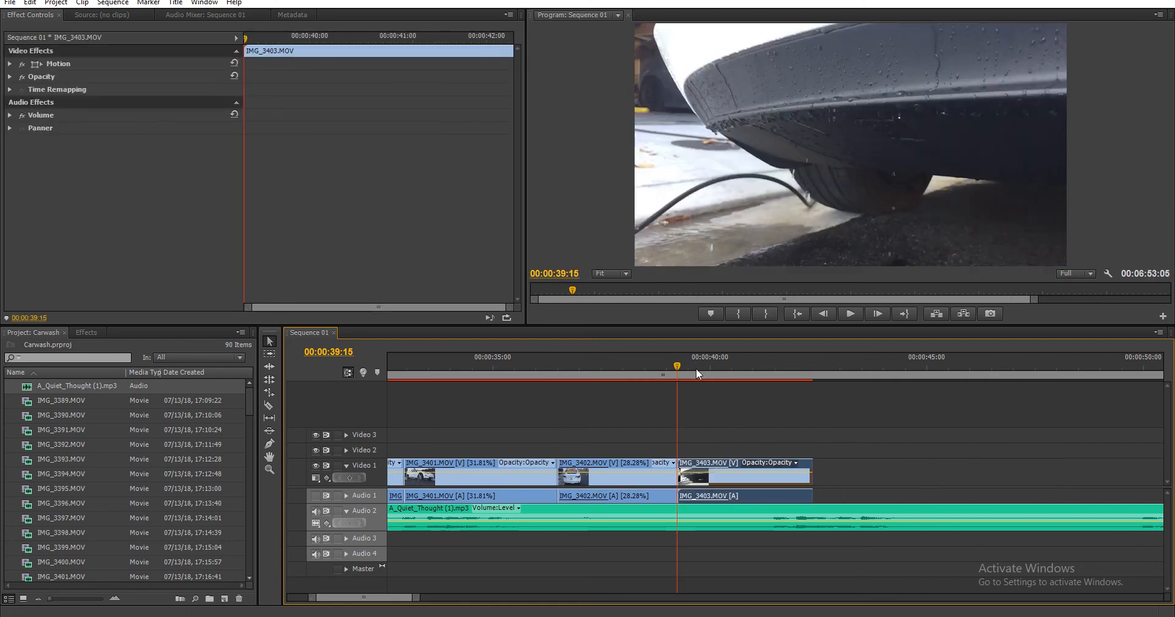
left_click_drag(695, 368, 675, 361)
left_click_drag(688, 363, 704, 399)
key("c")
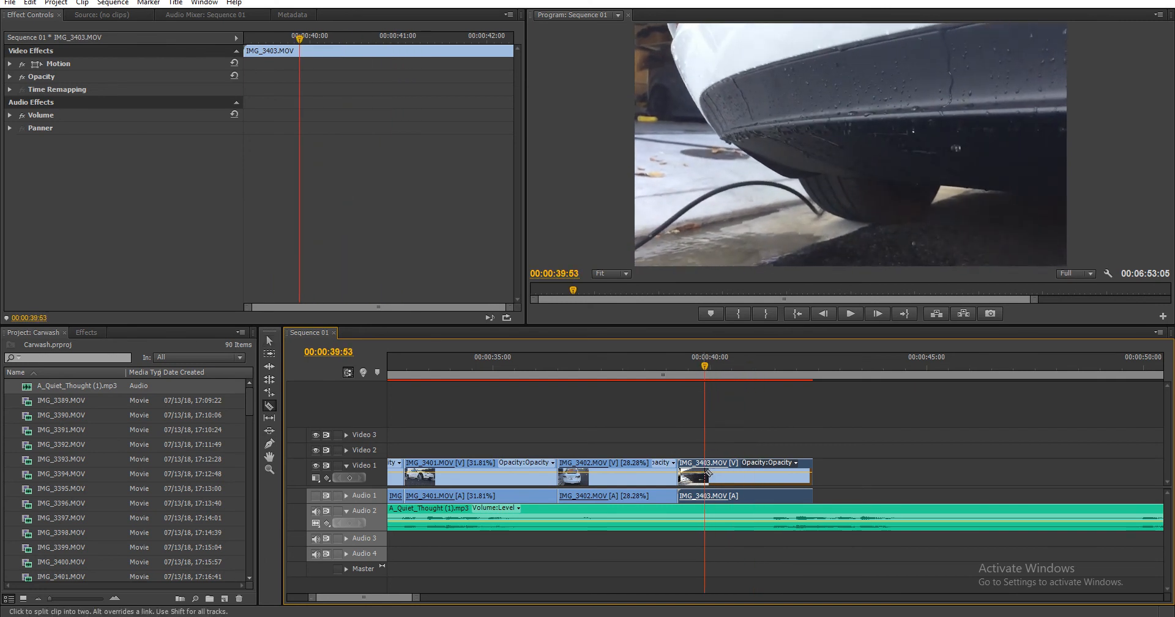
left_click(706, 472)
key("v")
left_click(759, 482)
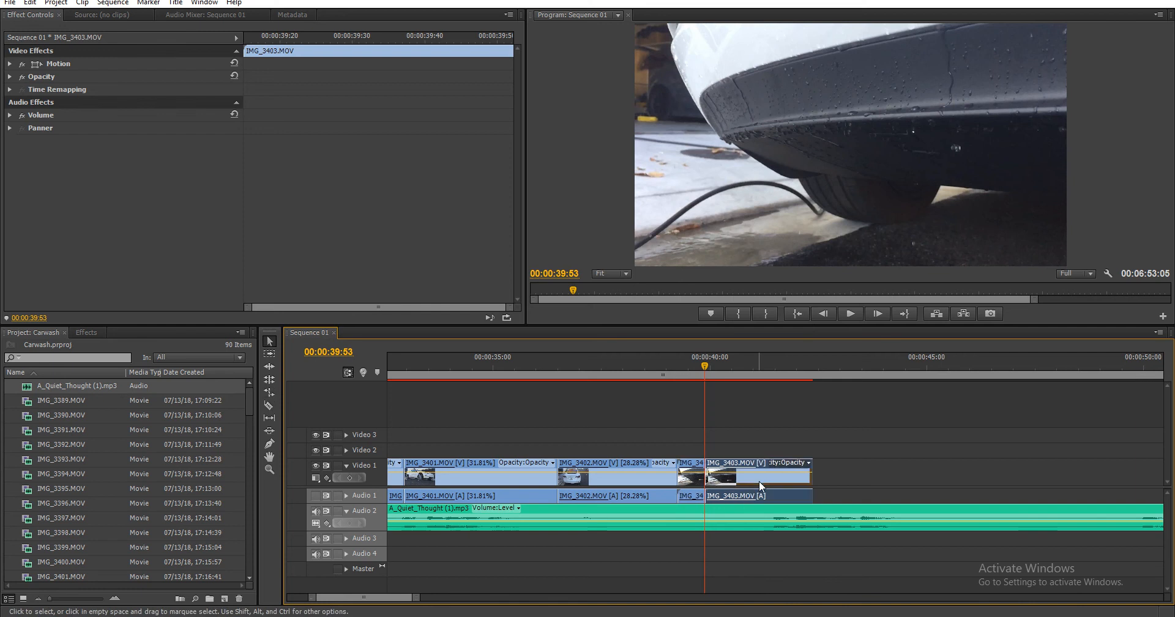
key("Delete")
- Rate-stretch IMG_3403.MOV to 28.67% speed, close the gap after it, and play back the result
key("x")
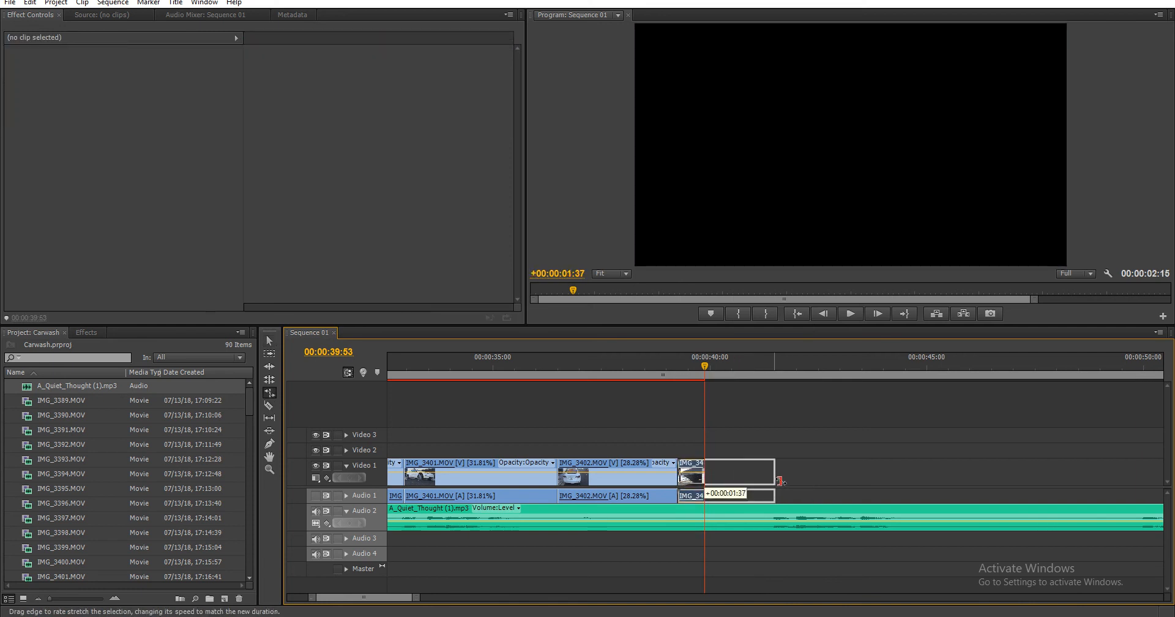
left_click_drag(779, 481, 777, 481)
left_click(809, 482)
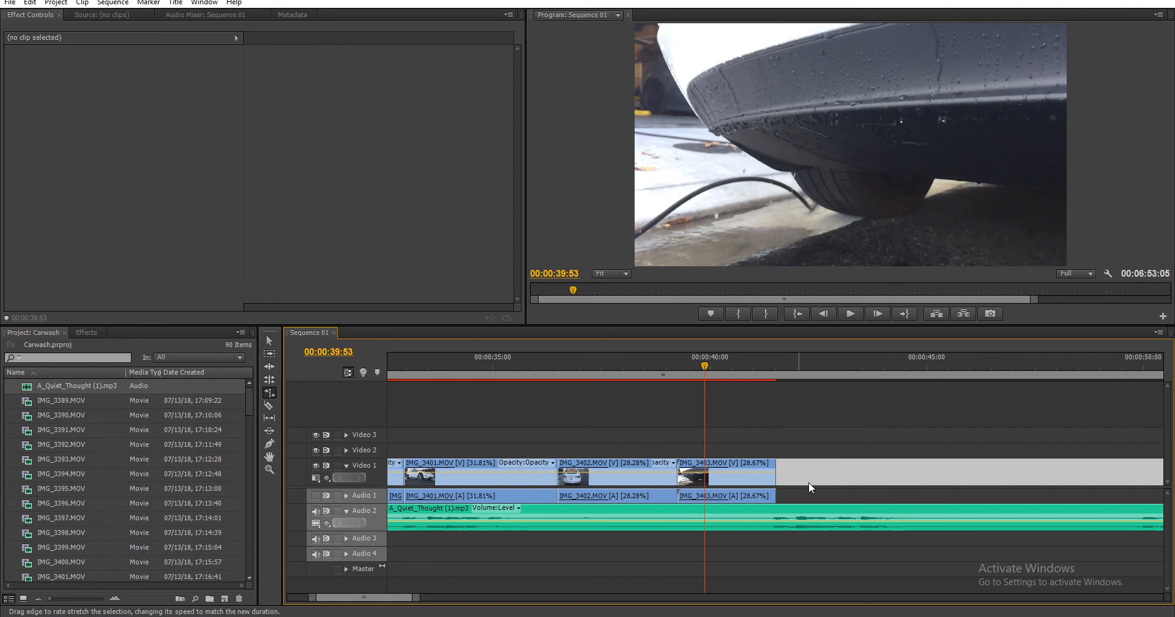
key("Delete")
left_click(655, 363)
key("space")
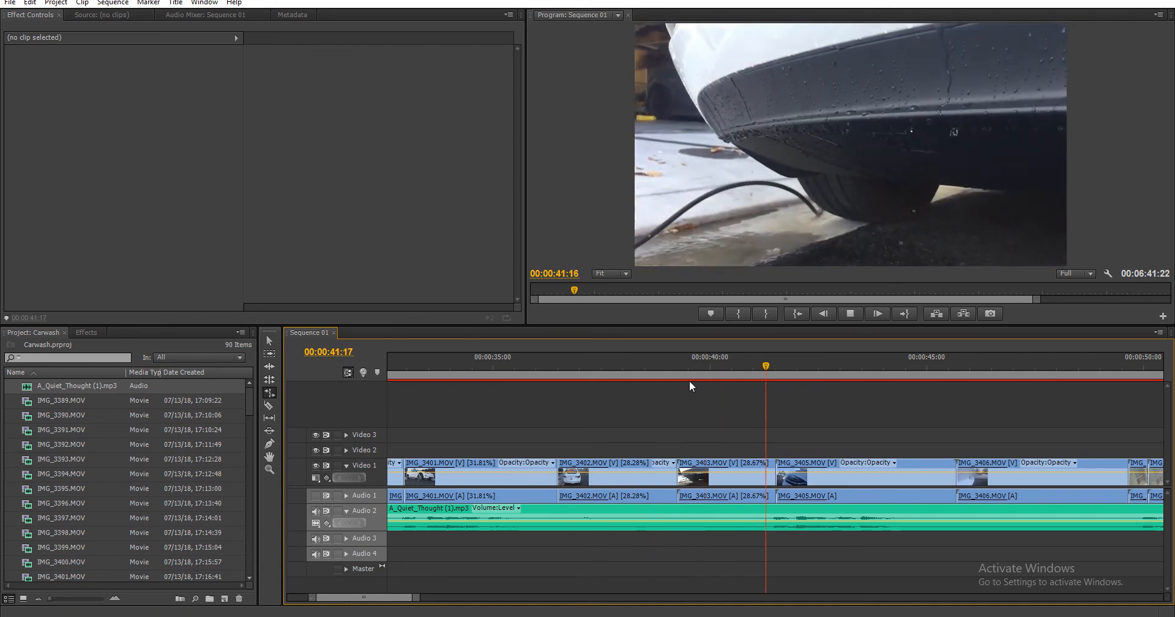
key("space")
- Shorten IMG_3403.MOV and rate-stretch it back to the start of IMG_3405.MOV at 14.33% speed, previewing the result
key("v")
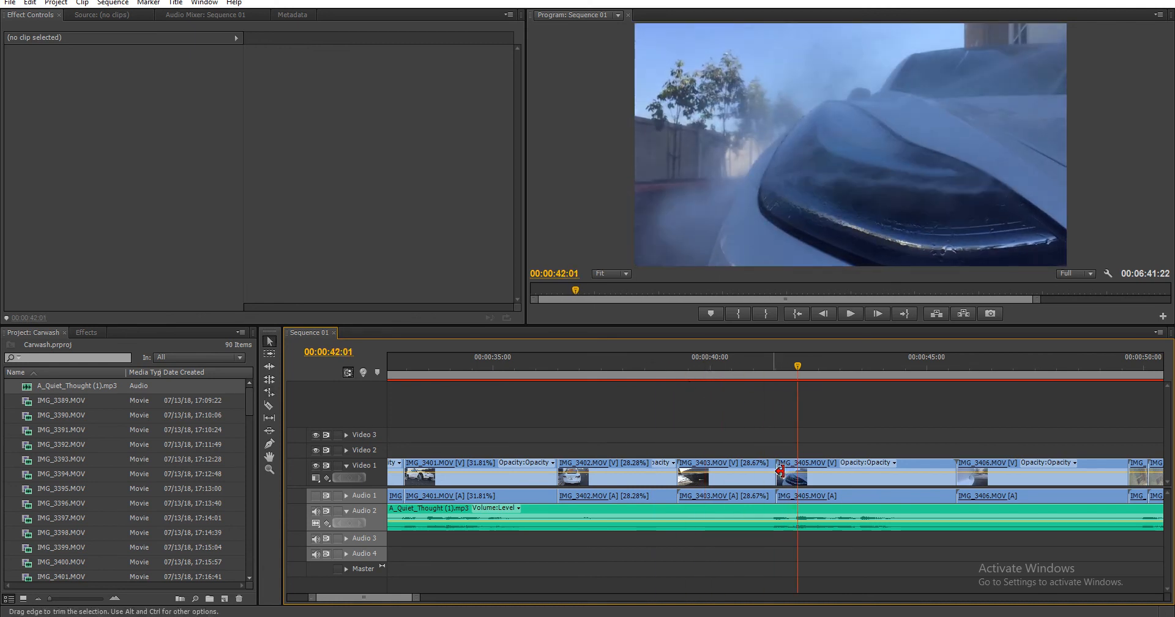
mouse_move(775, 471)
left_mouse_down()
mouse_move(727, 473)
mouse_move(776, 473)
left_mouse_up()
key("x")
left_click(675, 369)
key("space")
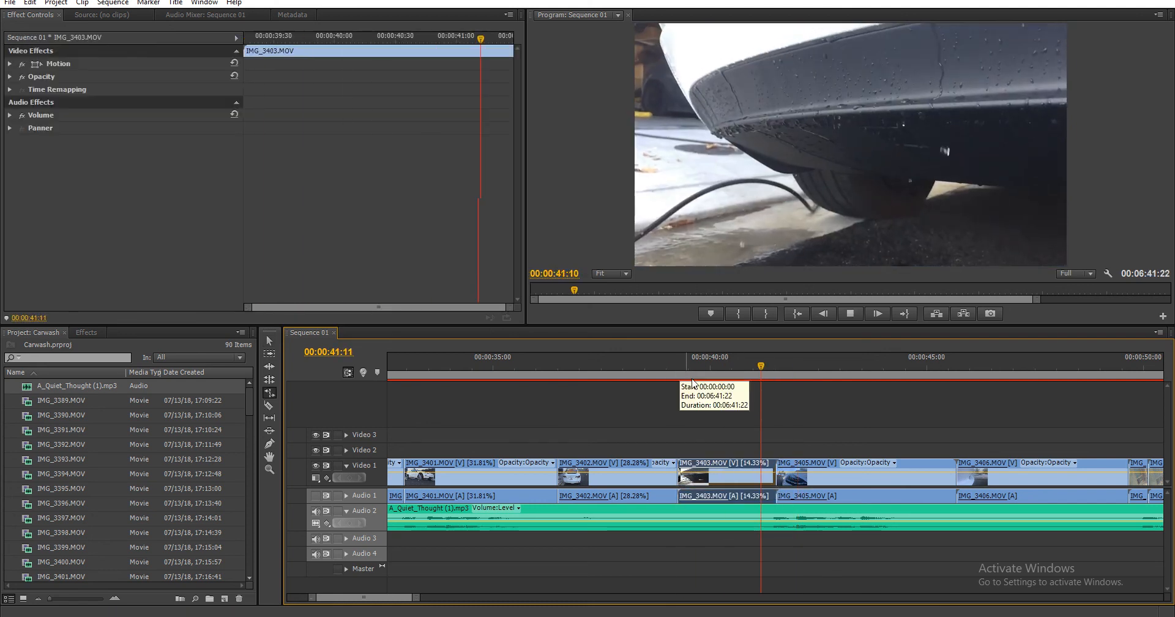
key("space")
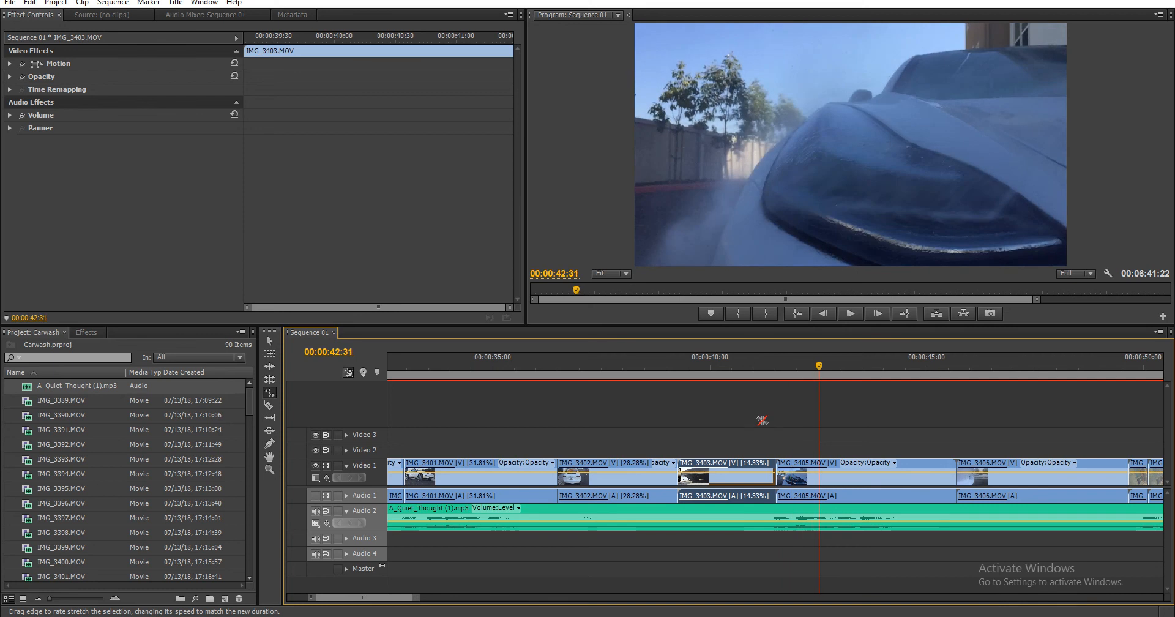
- Delete IMG_3405.MOV and IMG_3406.MOV and close the gap after IMG_3403.MOV
left_click(861, 484)
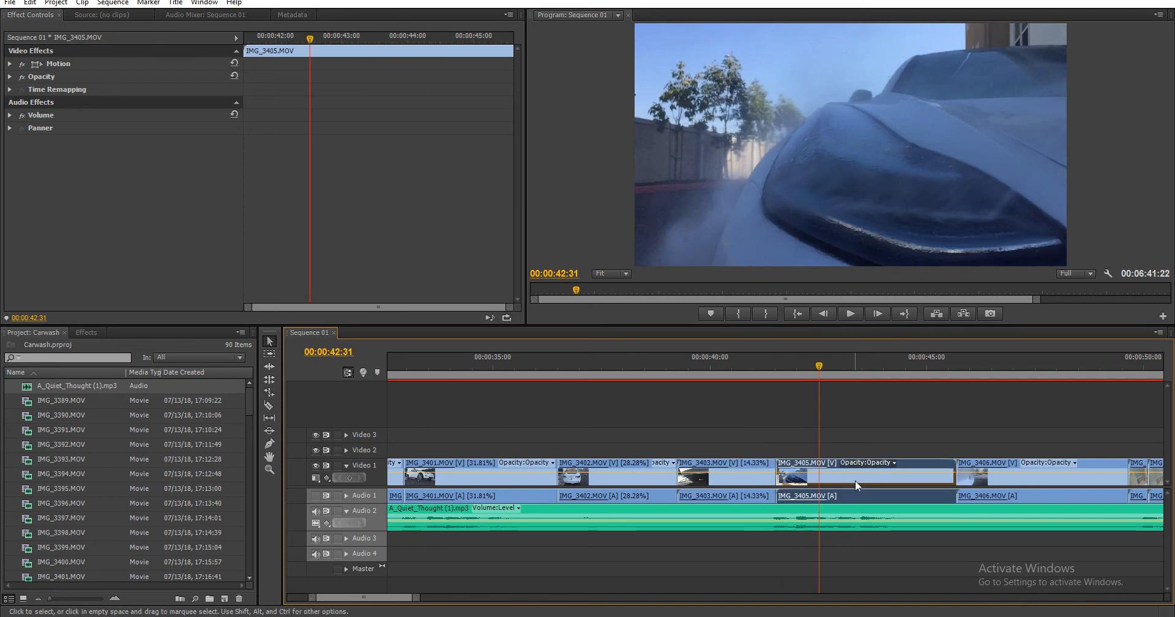
key("Delete")
left_click_drag(1008, 364, 1069, 368)
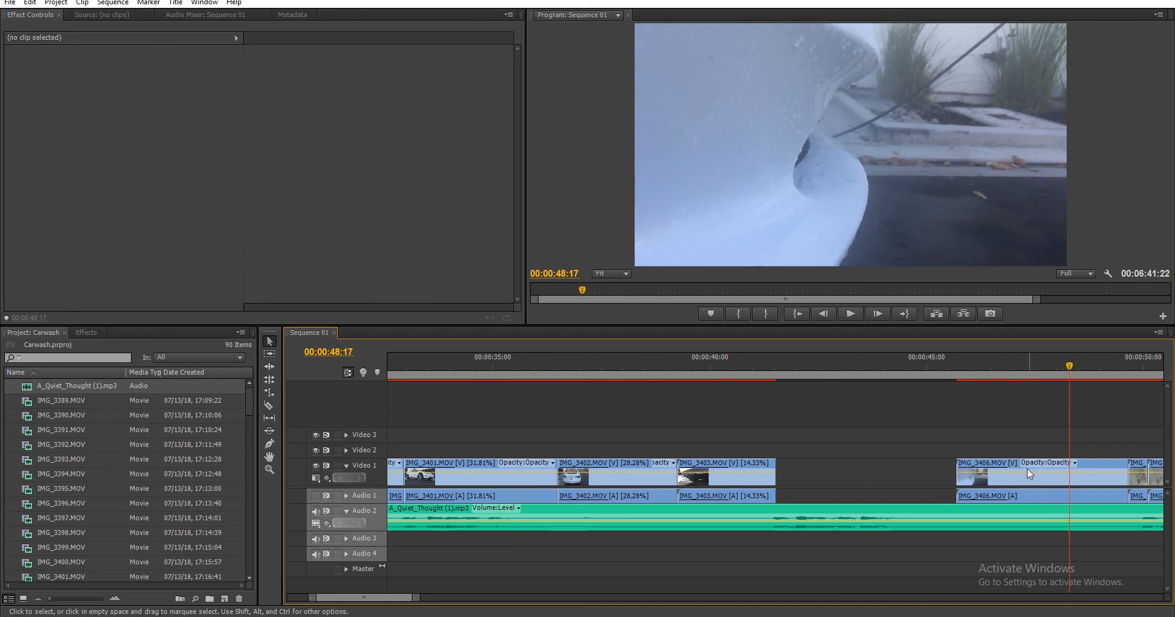
left_click(1027, 468)
key("Delete")
right_click(996, 476)
left_click(1006, 480)
mouse_move(780, 367)
left_mouse_down()
mouse_move(851, 376)
mouse_move(785, 384)
left_mouse_up()
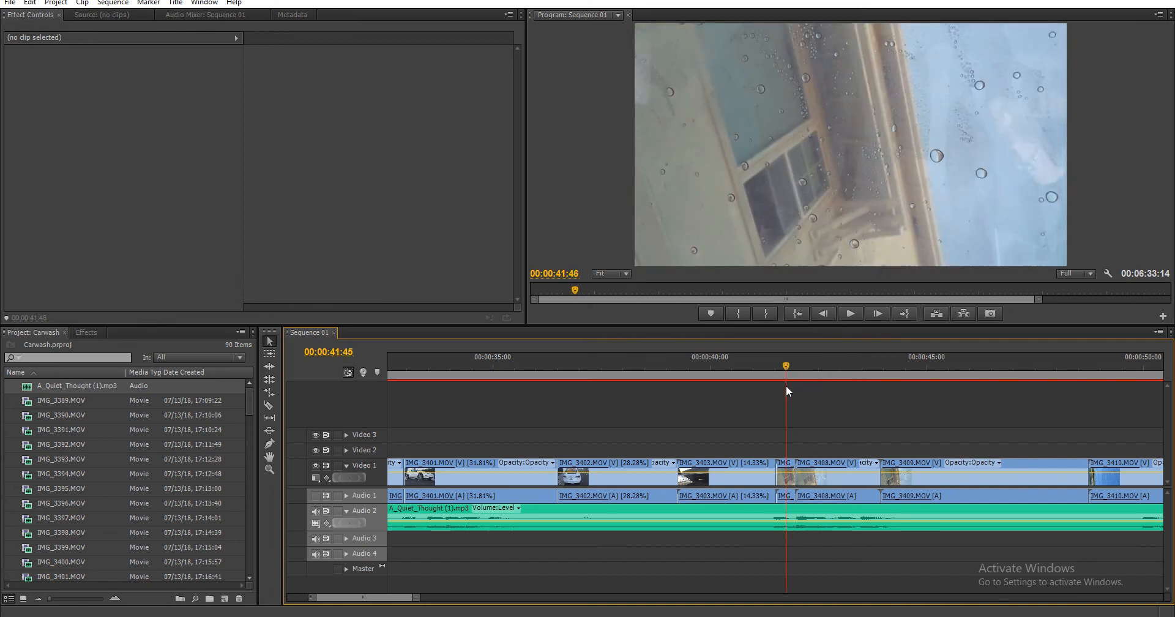
- Delete the short clip following IMG_3403.MOV and the IMG_3408.MOV clip
left_click(784, 479)
key("Delete")
left_click(838, 474)
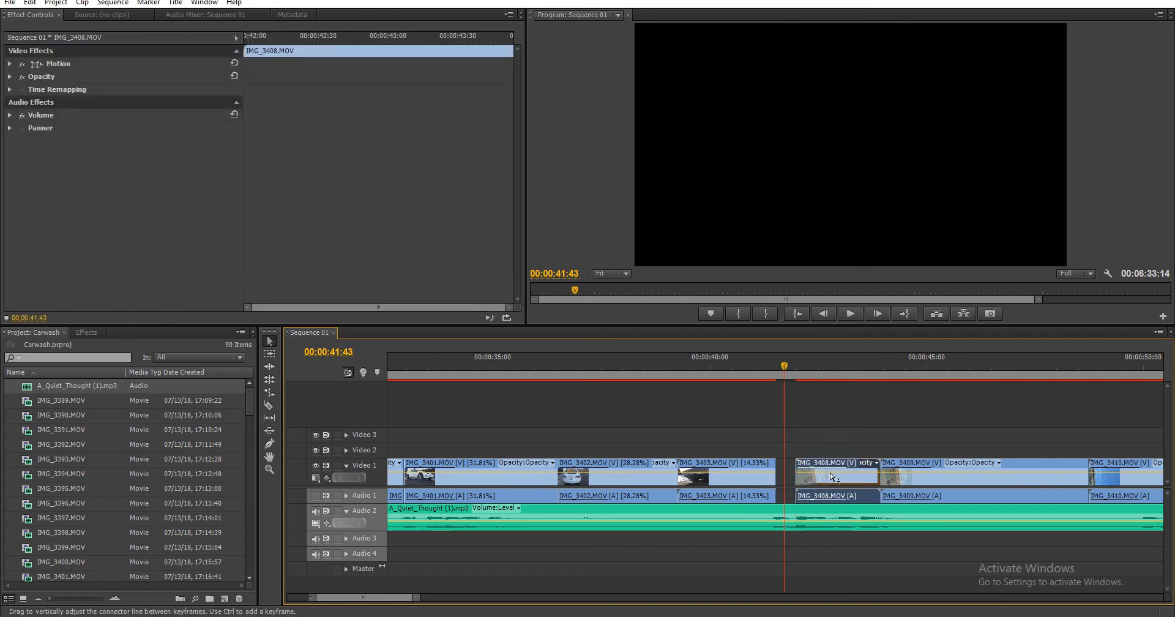
key("Delete")
- Check the footage in IMG_3409.MOV and move the clip against the end of IMG_3403.MOV
left_click_drag(906, 367, 942, 373)
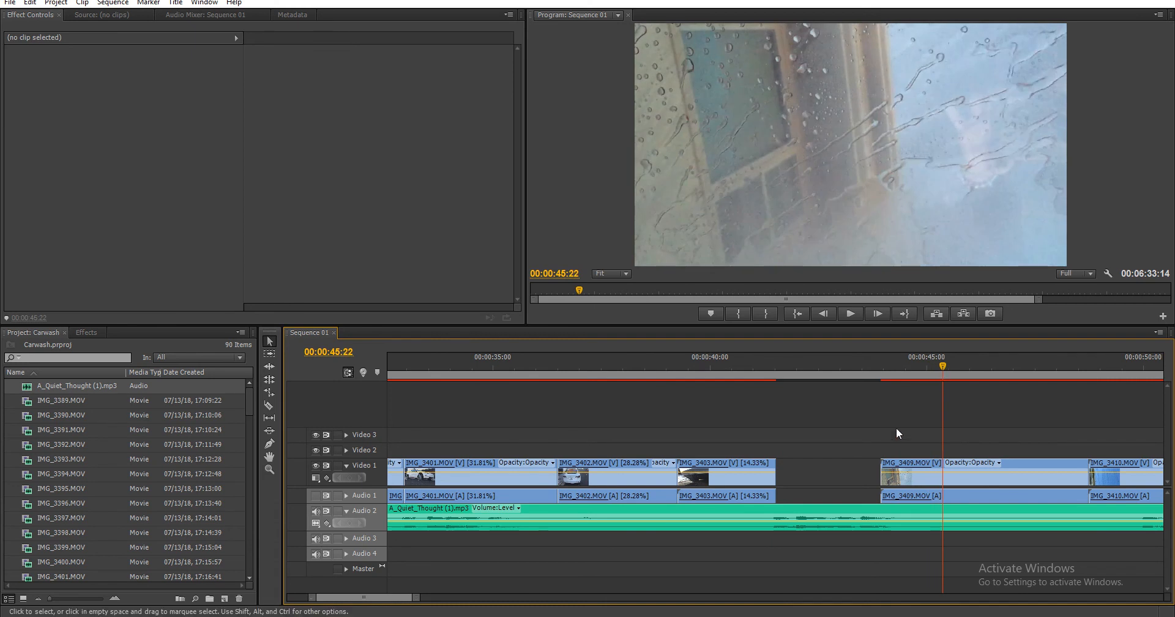
scroll(646, 536, "down", 1)
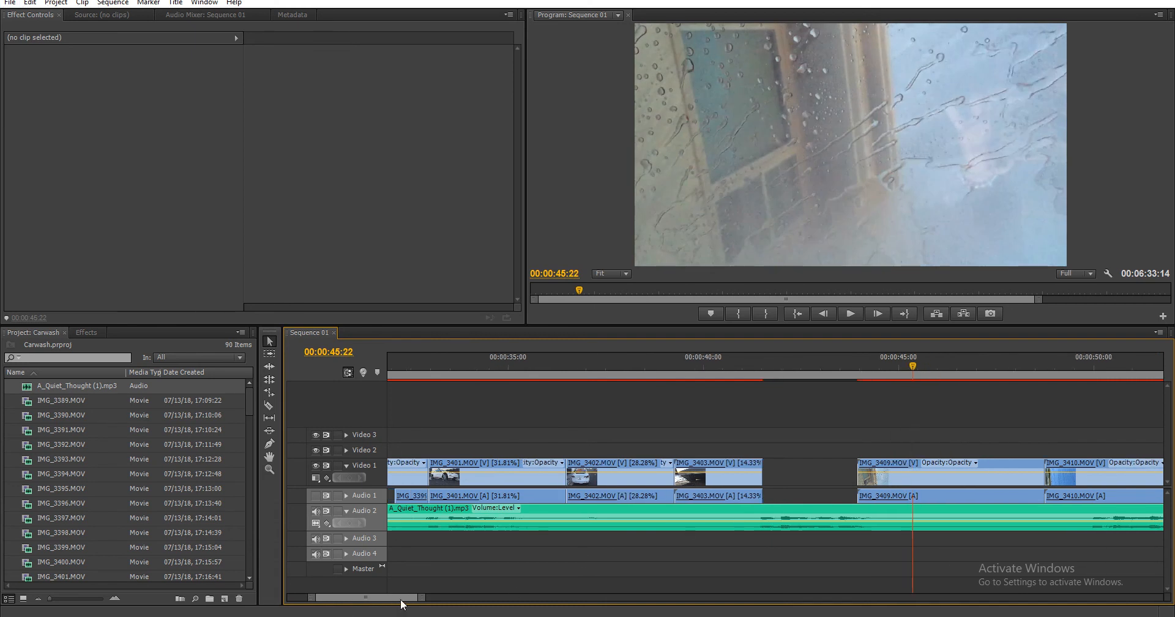
left_click_drag(401, 600, 408, 601)
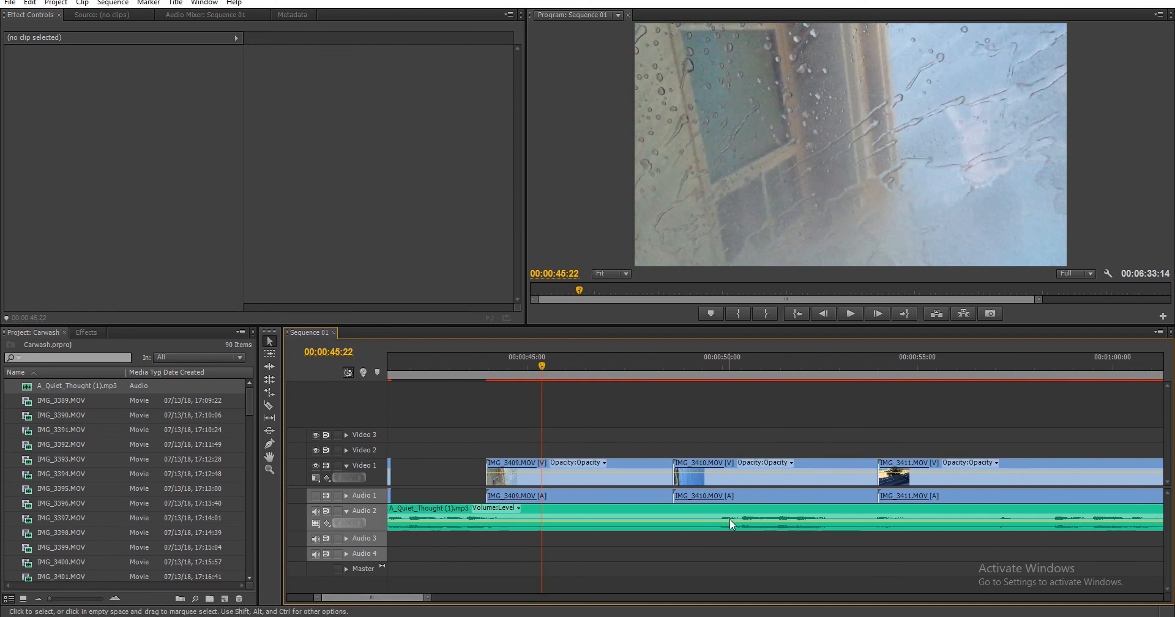
left_click_drag(428, 594, 401, 598)
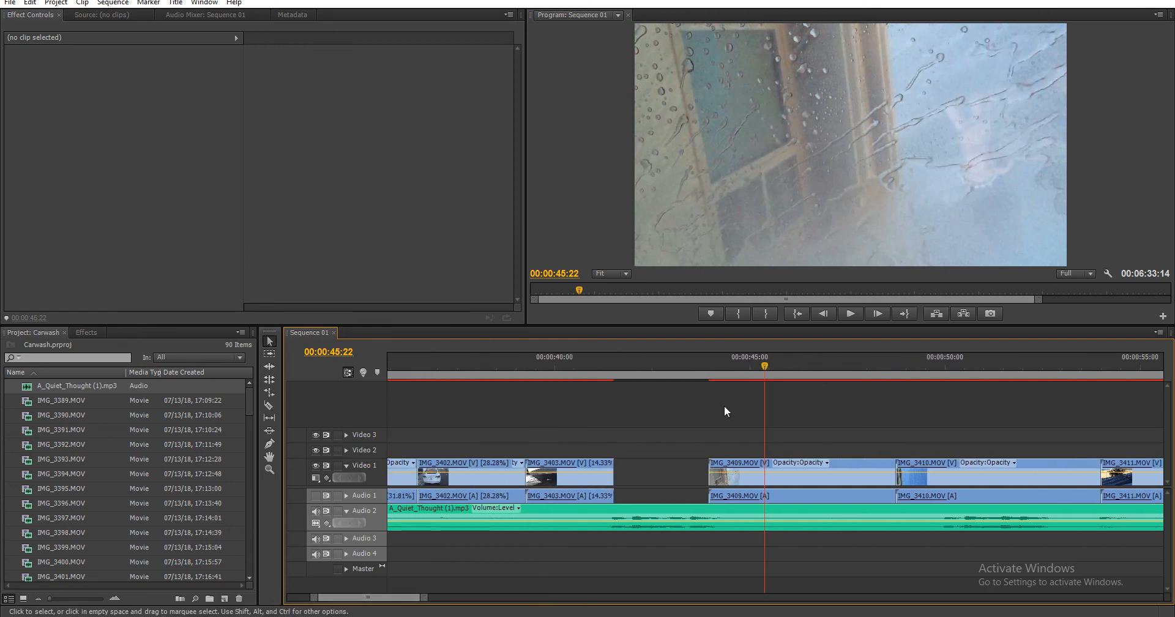
left_click_drag(745, 488, 651, 488)
- Trim off the start of IMG_3409.MOV, split it at 00:00:43:33 and delete the part after the cut
left_click(622, 356)
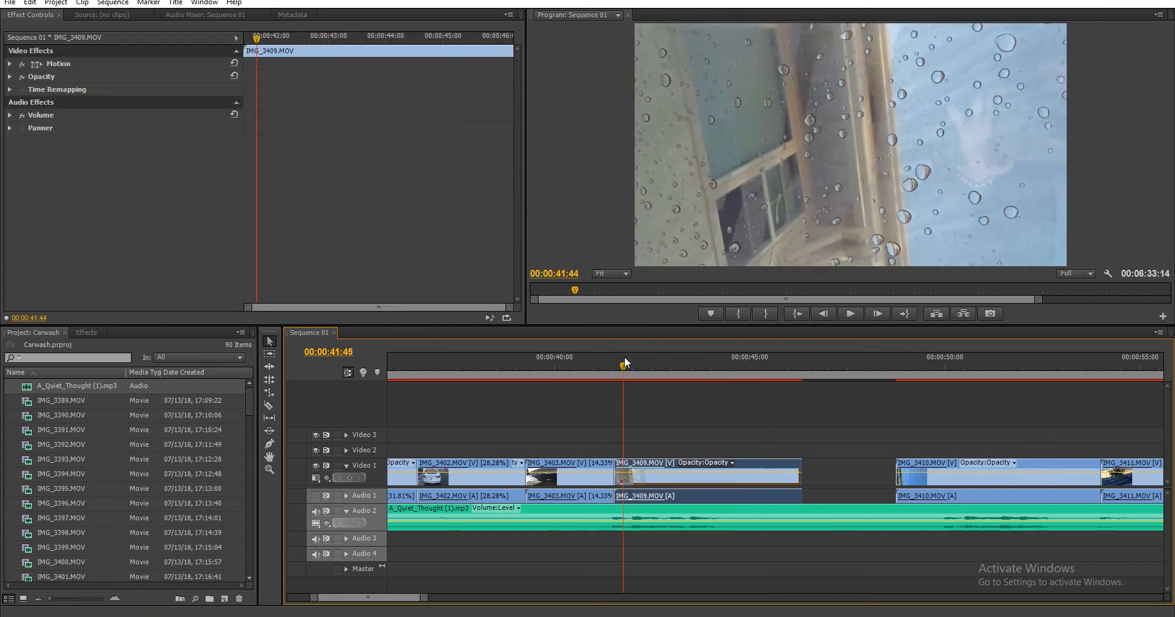
left_click_drag(624, 360, 670, 380)
left_click_drag(616, 476, 688, 478)
left_click_drag(669, 353, 693, 358)
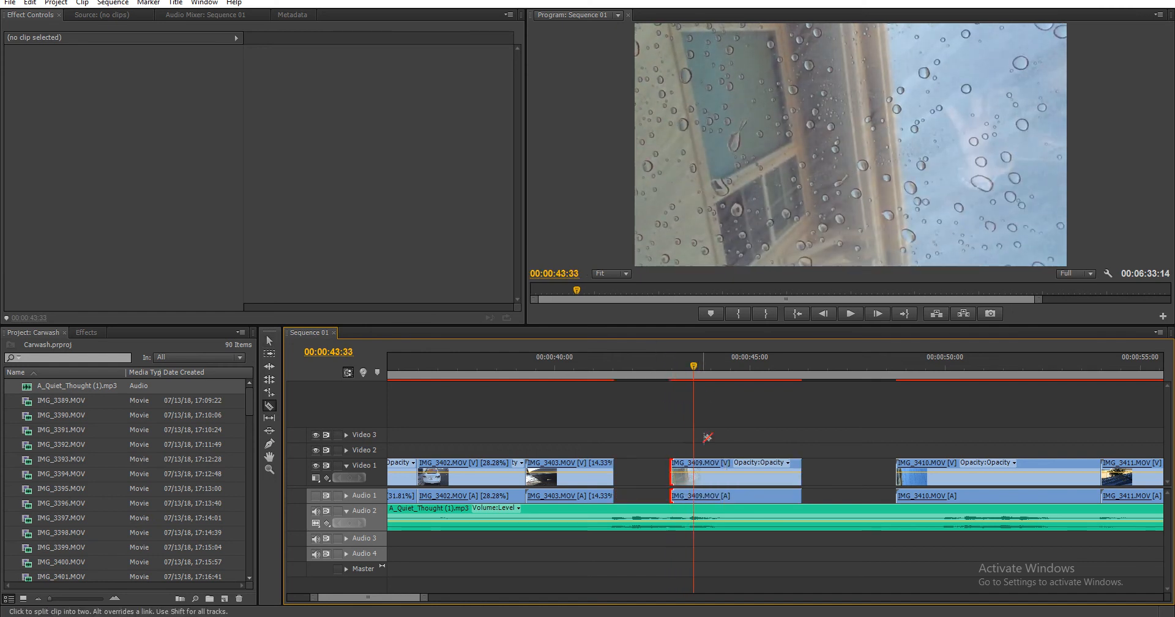
left_click(693, 472)
key("v")
left_click(725, 479)
key("Delete")
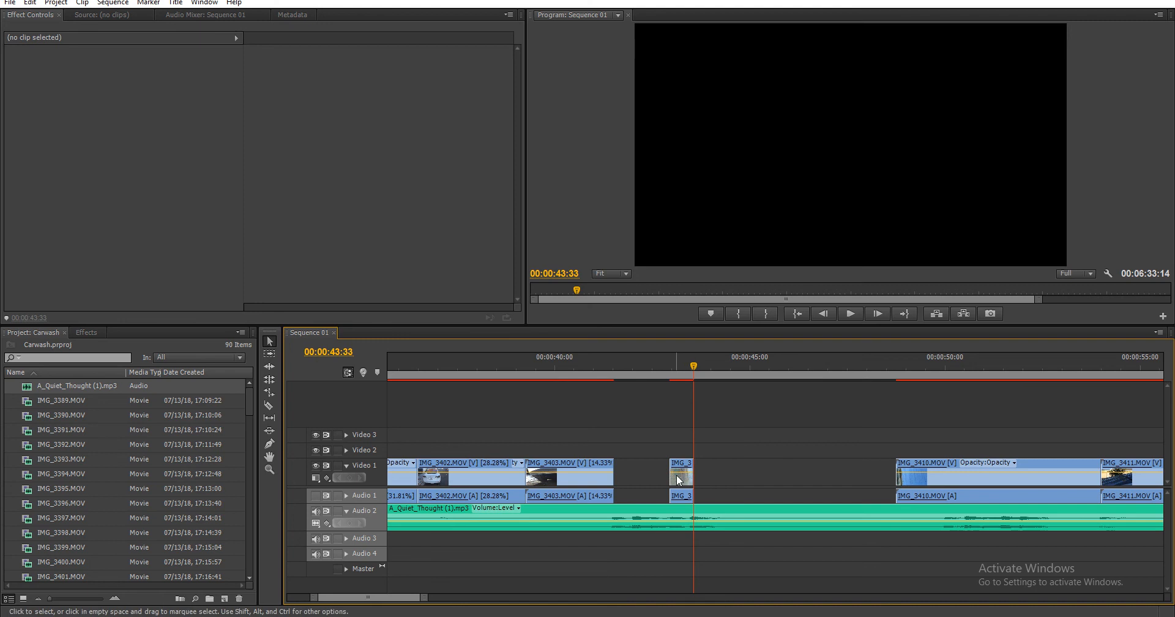
- Move the remaining piece of IMG_3409.MOV against the end of IMG_3403.MOV and play that section with the music
left_click_drag(677, 479, 638, 471)
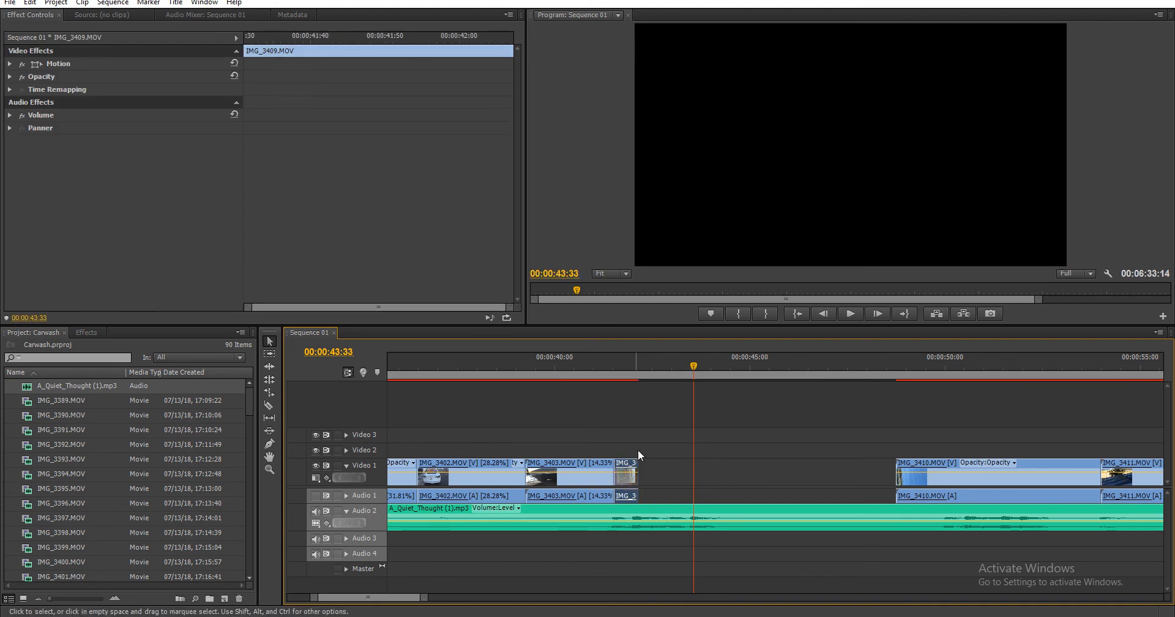
left_click(608, 364)
key("space")
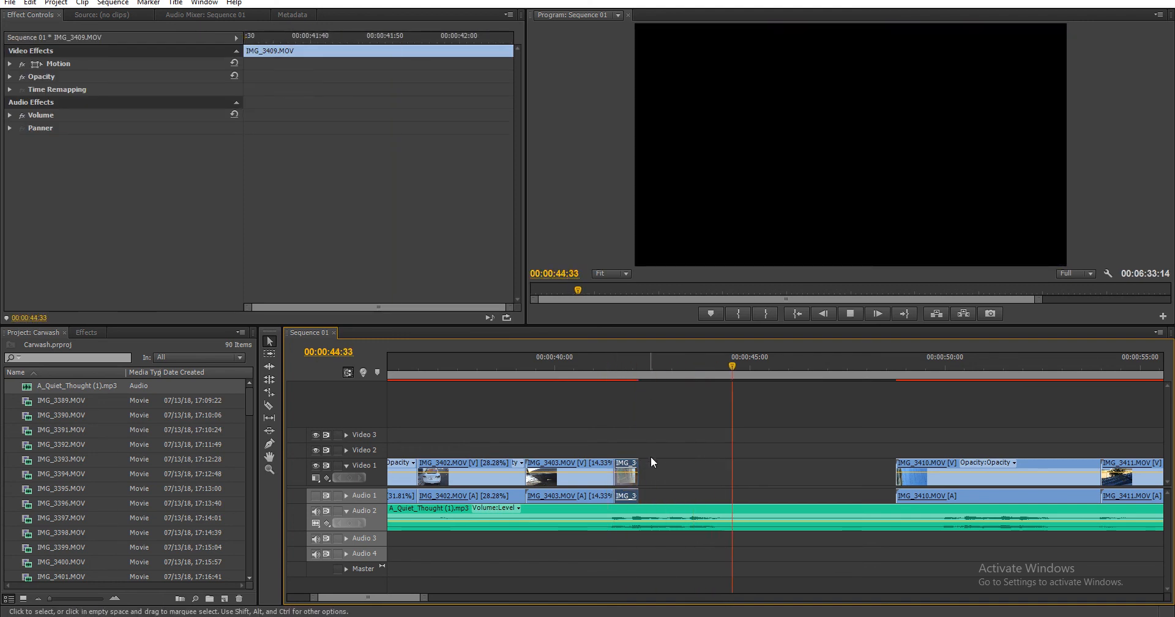
left_click(616, 365)
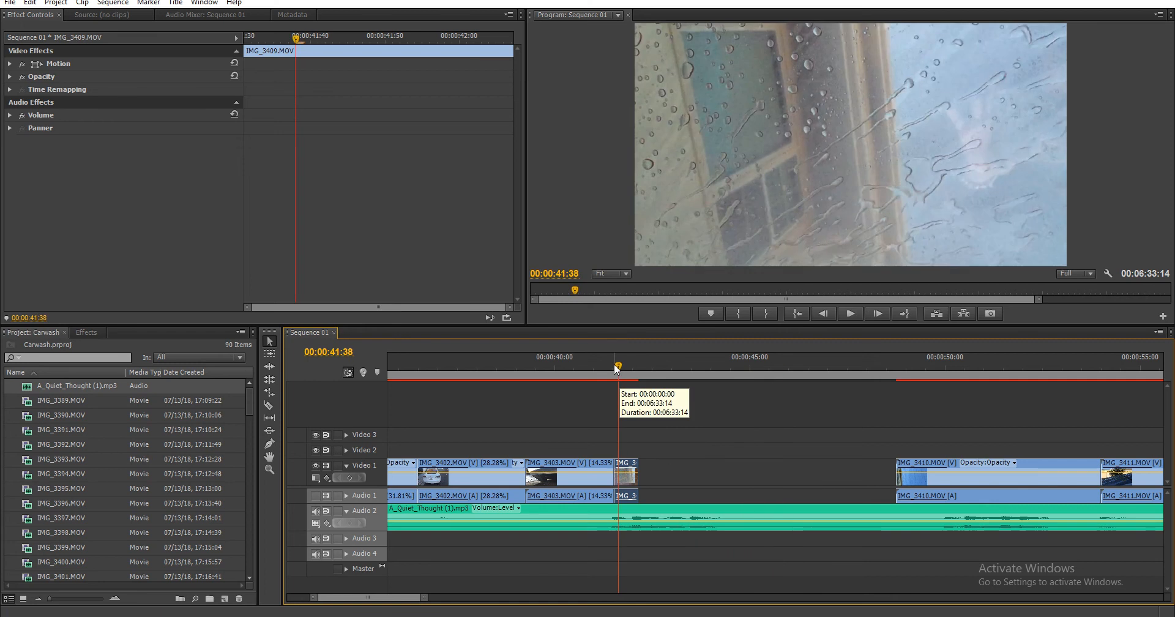
key("space")
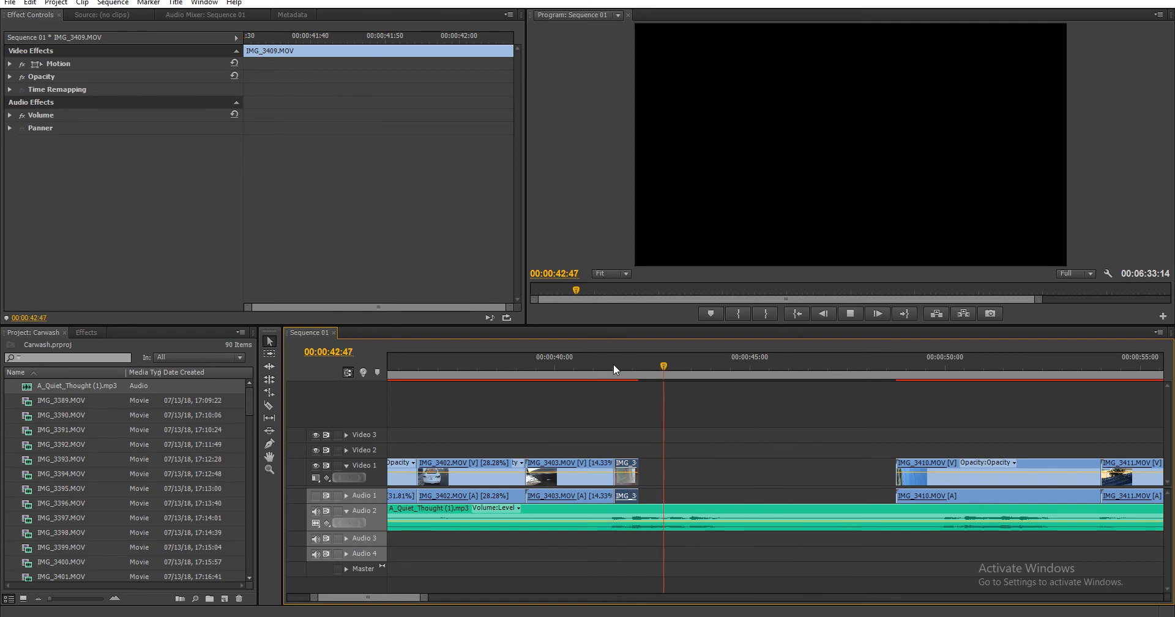
key("space")
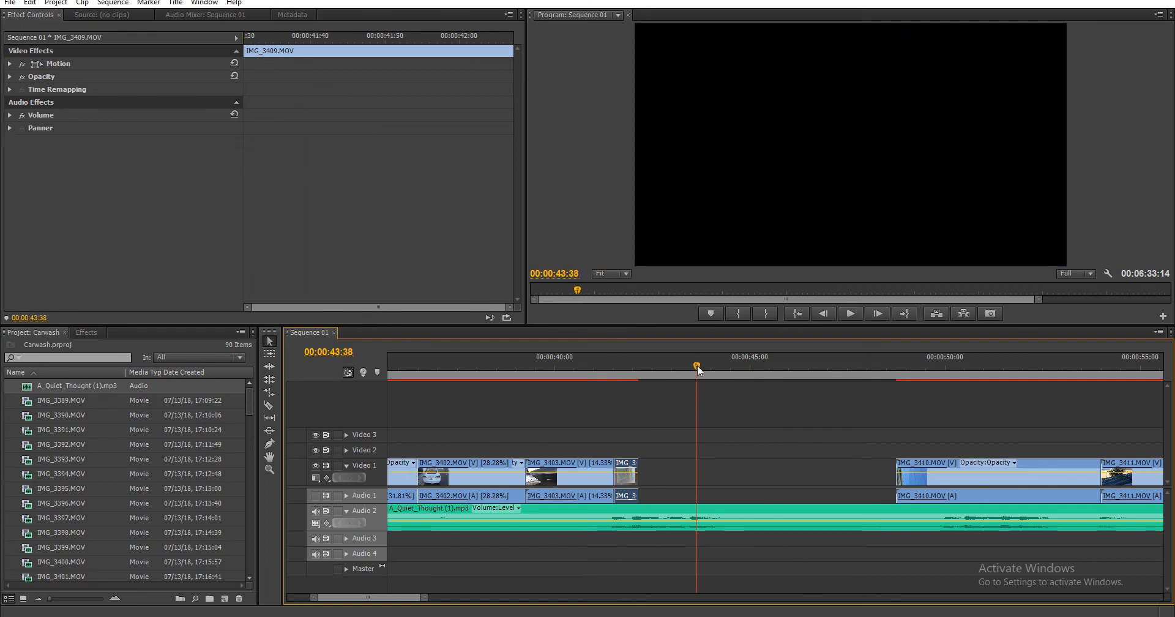
- Rate-stretch IMG_3409.MOV so that it ends at 00:00:43:32, and play it back
key("r")
left_click_drag(636, 474, 692, 472)
key("v")
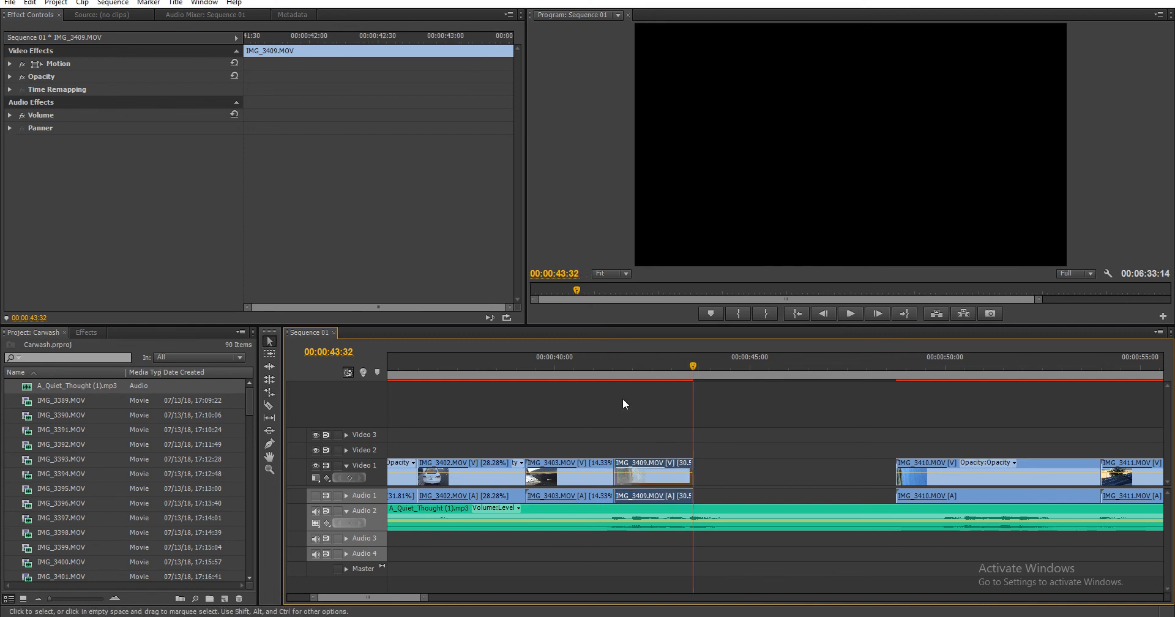
left_click(616, 367)
key("space")
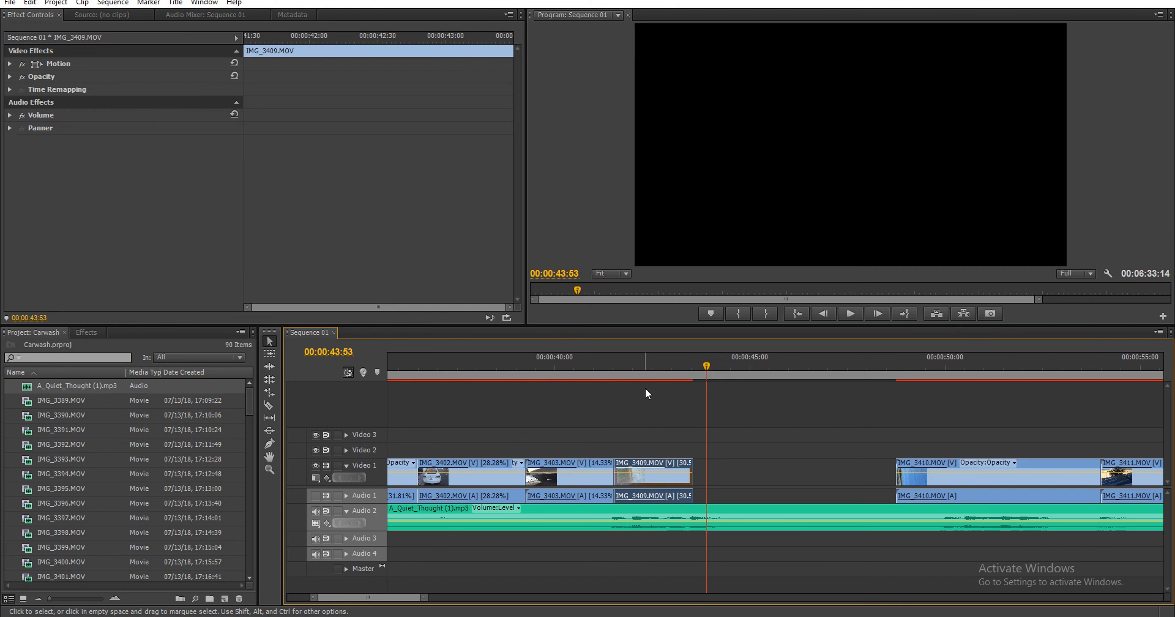
- Shorten IMG_3409.MOV, rate-stretch it back to its previous end at about 23% speed, and close the gap before IMG_3410.MOV
left_click(626, 365)
left_click_drag(627, 365, 674, 381)
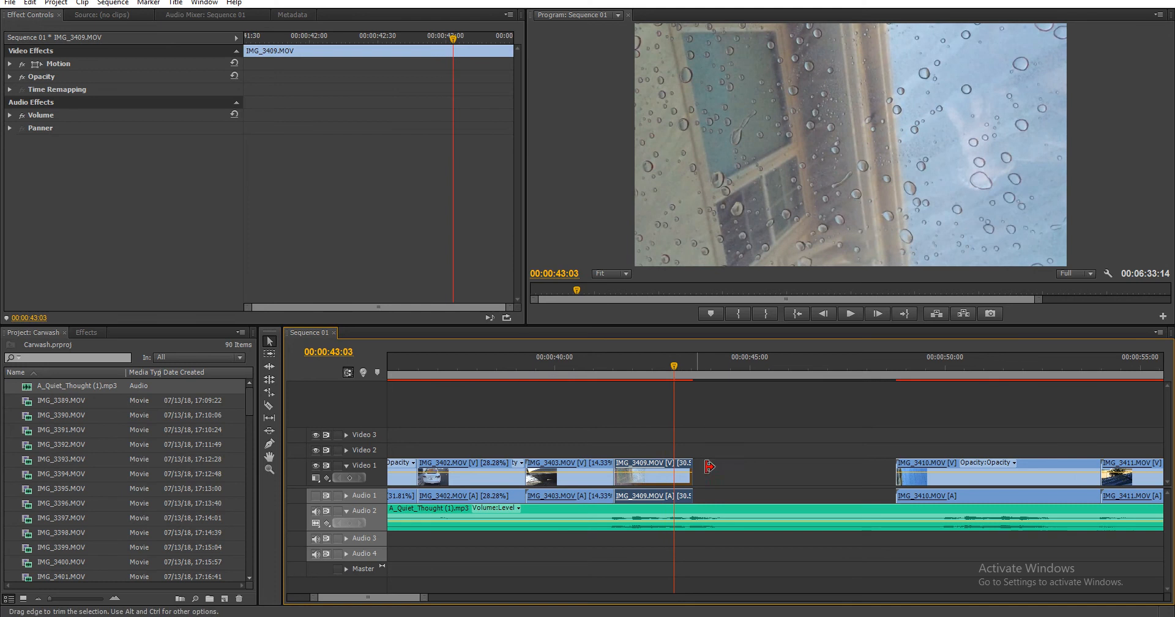
mouse_move(695, 474)
left_mouse_down()
mouse_move(681, 473)
mouse_move(692, 473)
left_mouse_up()
key("r")
key("v")
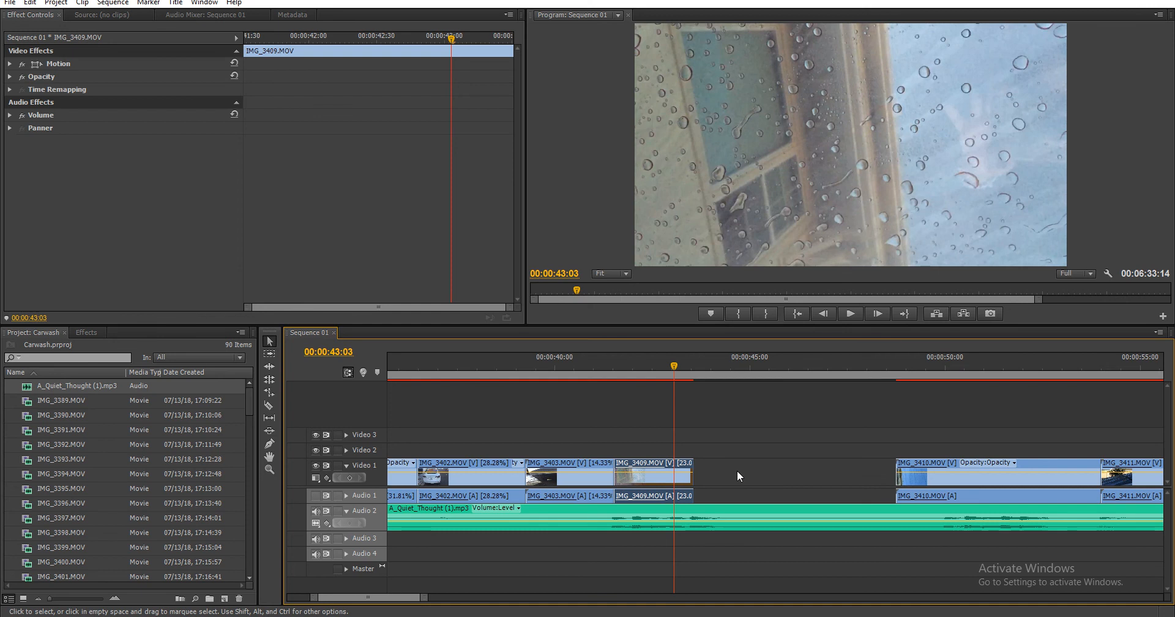
left_click(736, 470)
key("Delete")
- Split IMG_3410.MOV shortly after its start and again at 00:00:45:41, and delete the first piece
left_click(711, 366)
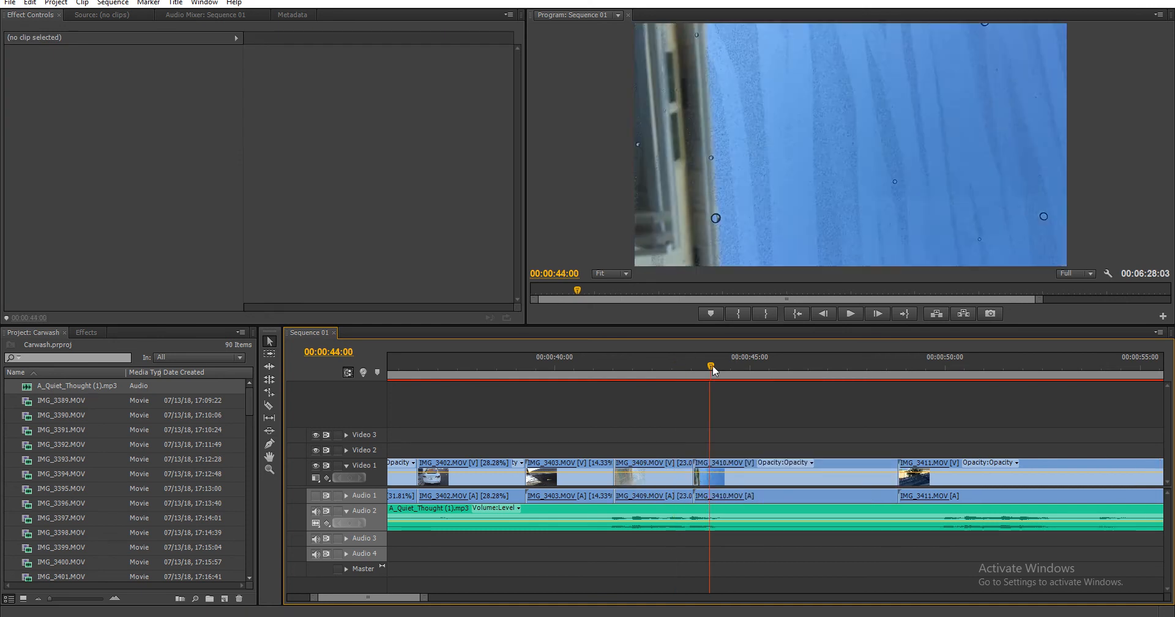
left_click_drag(712, 364, 774, 386)
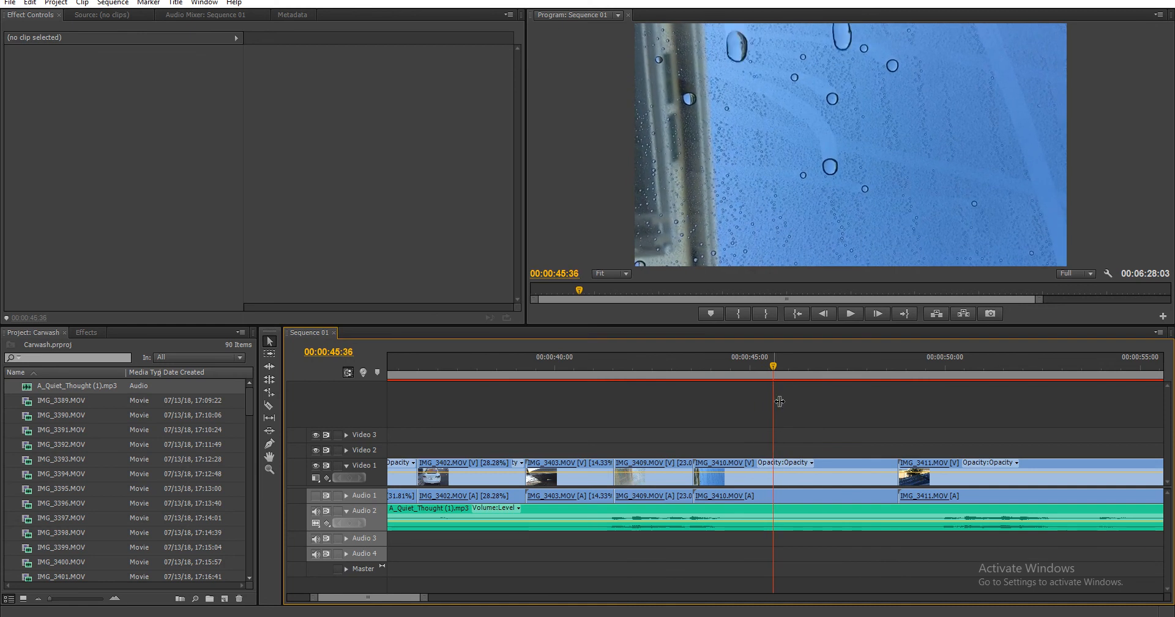
left_click_drag(731, 361, 776, 379)
key("c")
left_click(739, 468)
left_click(777, 469)
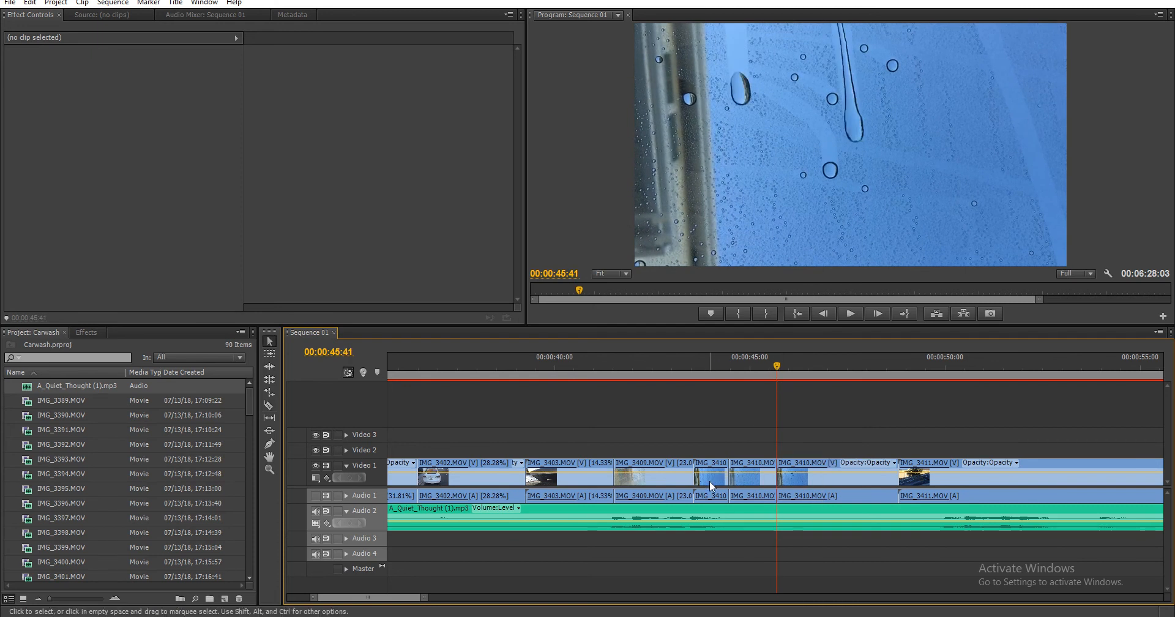
left_click(710, 482)
key("Delete")
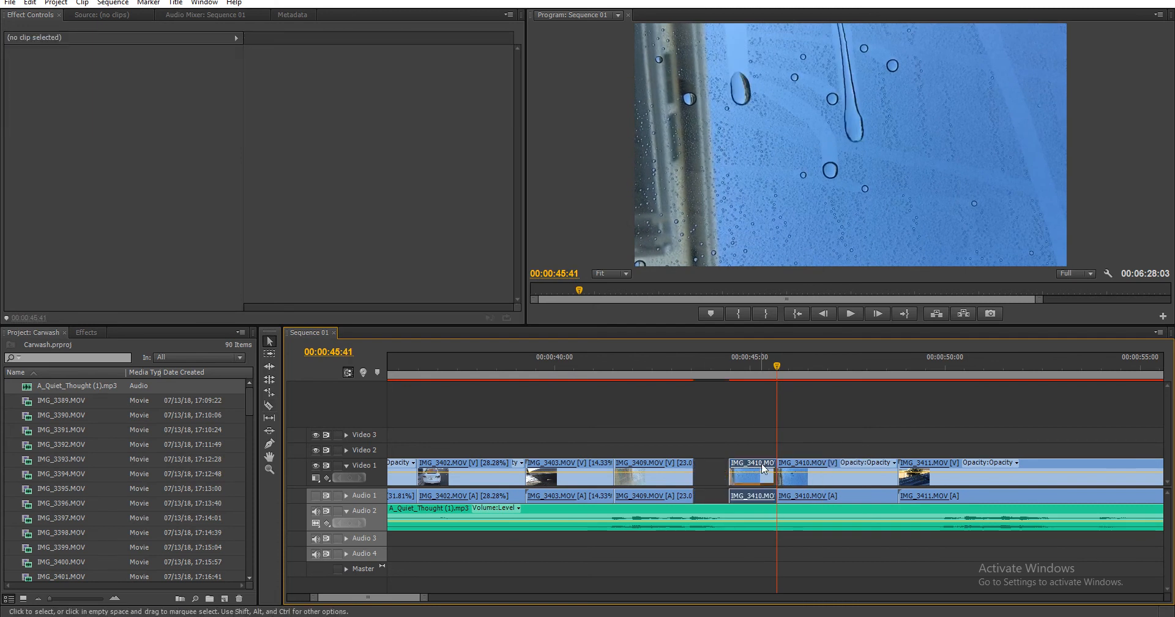
- Move the middle piece of IMG_3410.MOV onto Video 2, starting directly above the beginning of IMG_3409.MOV
left_click_drag(763, 468, 675, 455)
key("r")
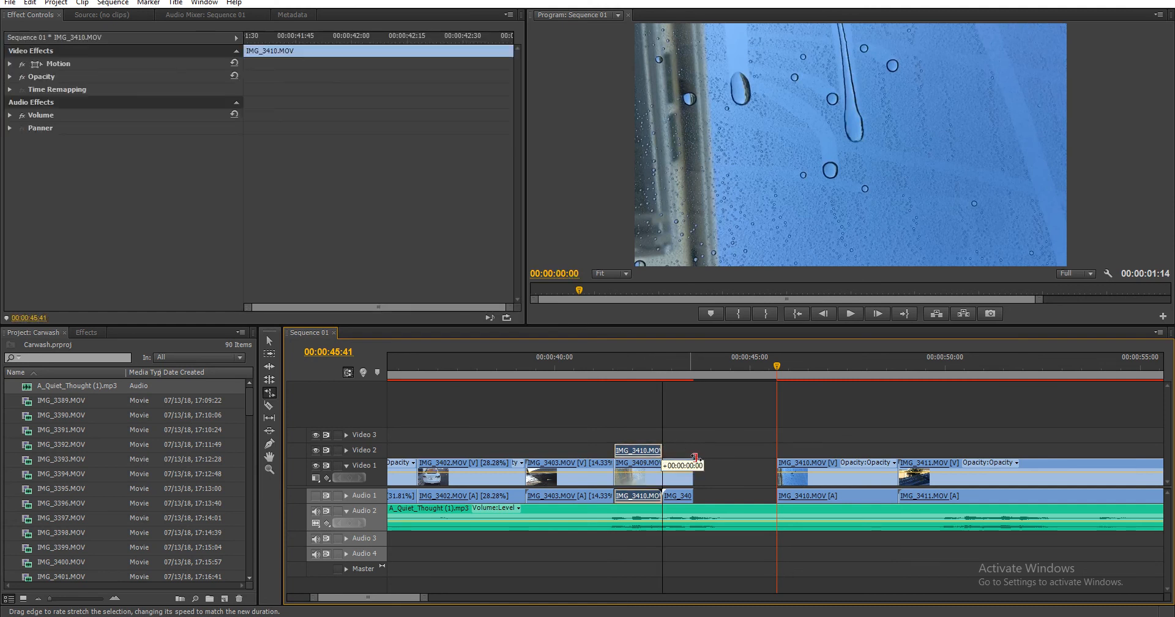
key("v")
- Delete IMG_3411.MOV and the remaining IMG_3410.MOV piece on Video 1, and close the gap between IMG_3409.MOV and IMG_3412.MOV
left_click_drag(914, 362, 1062, 375)
left_click(974, 487)
key("Delete")
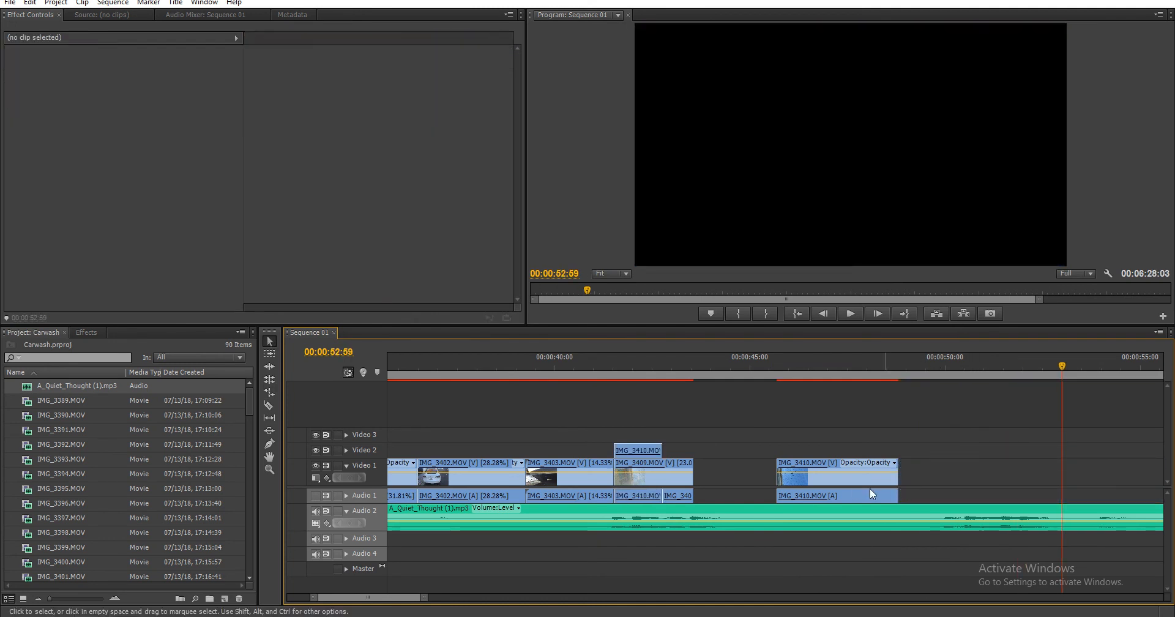
left_click(850, 481)
key("Delete")
left_click(865, 475)
key("Delete")
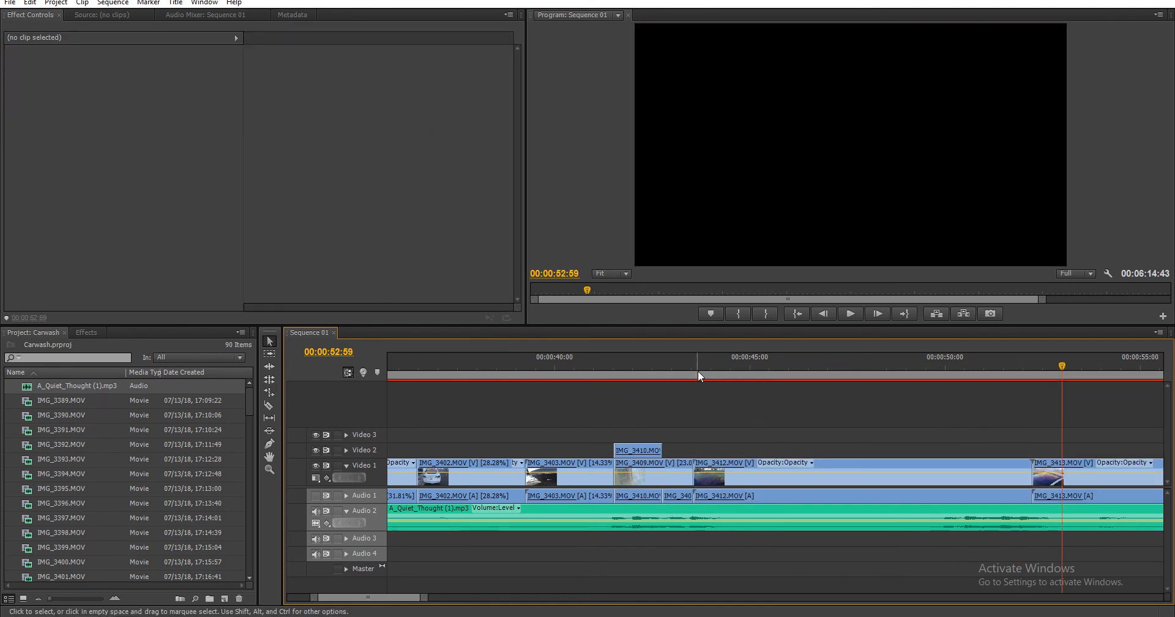
- Try to rate-stretch IMG_3410.MOV on Video 2 out to the end of IMG_3409.MOV
left_click_drag(699, 371, 919, 403)
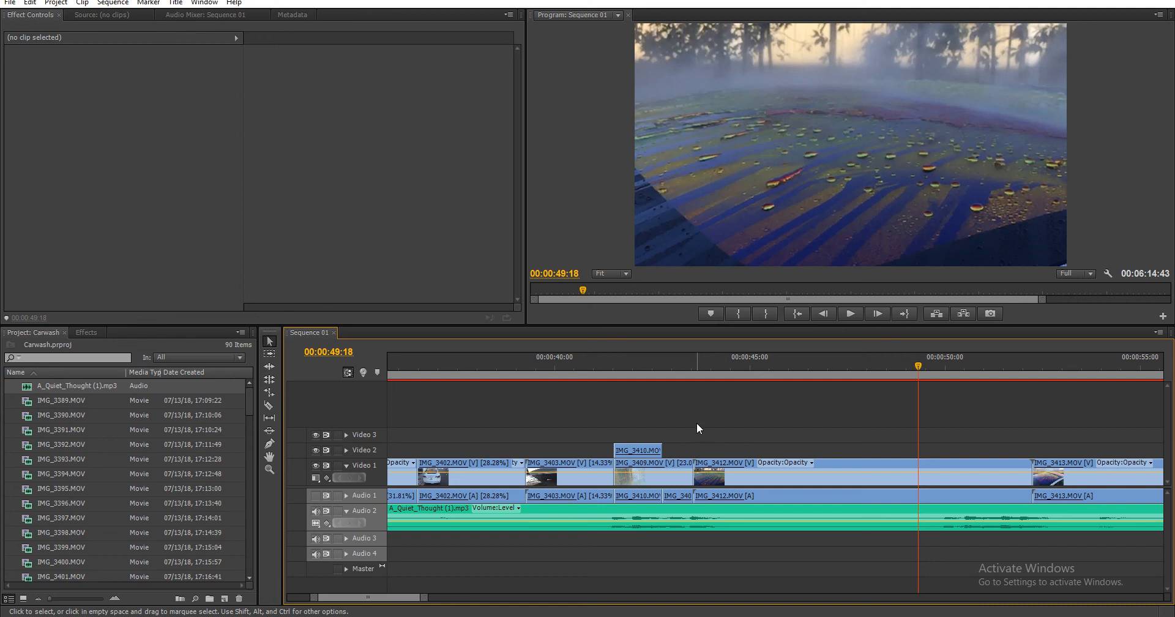
left_click_drag(640, 376, 647, 402)
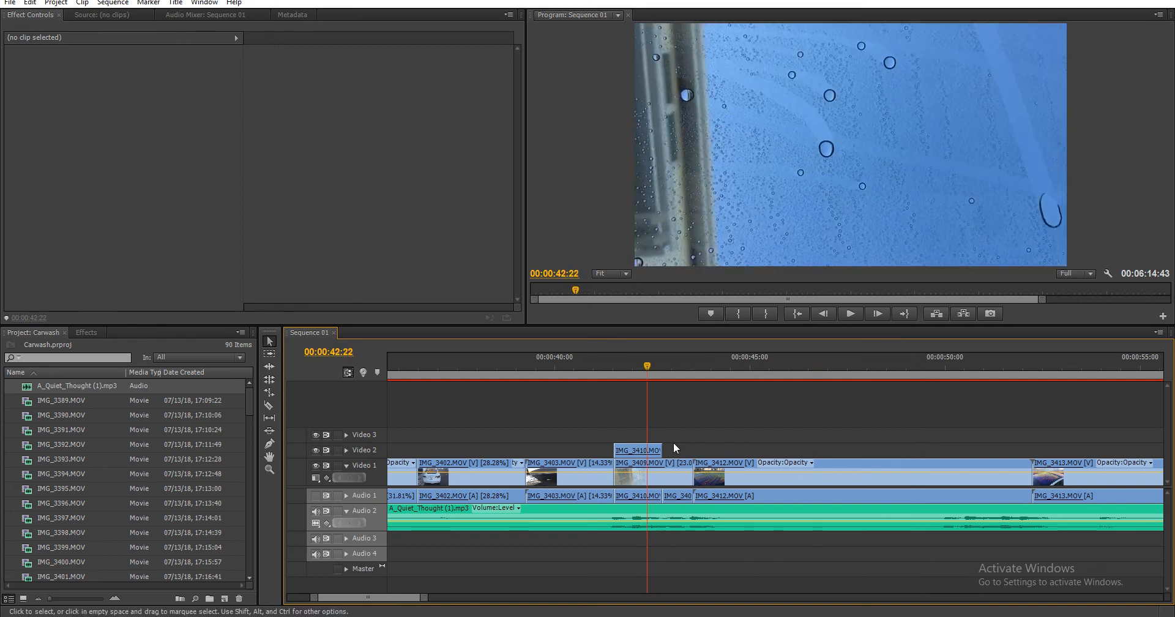
key("r")
left_click(665, 452)
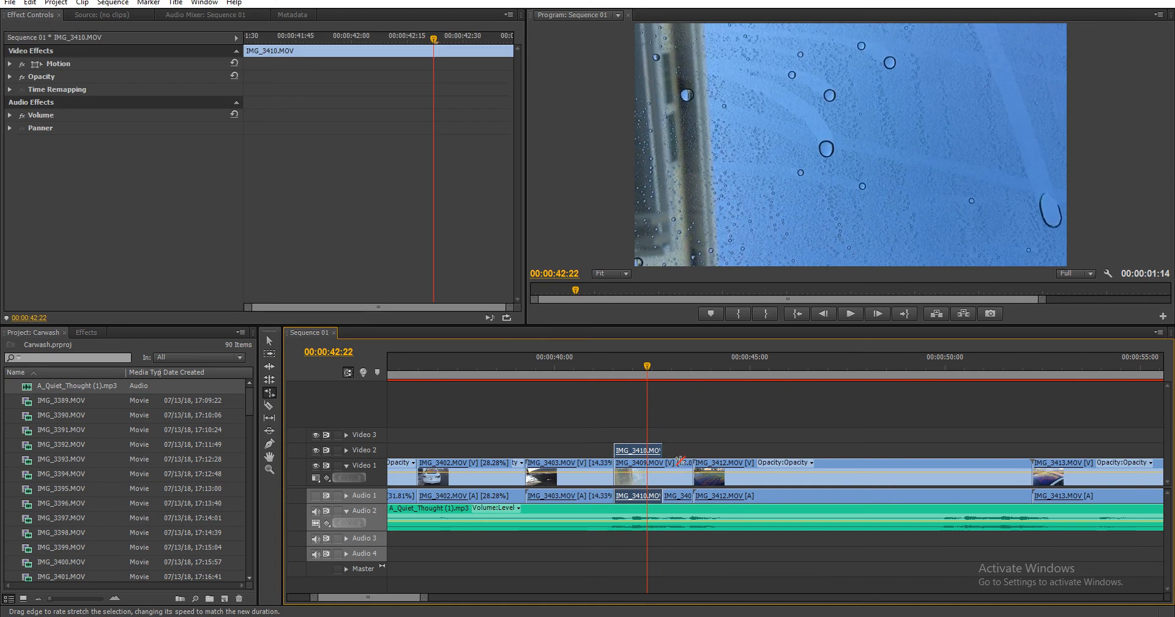
left_click_drag(681, 456, 702, 463)
scroll(669, 470, "up", 3)
left_click(693, 452)
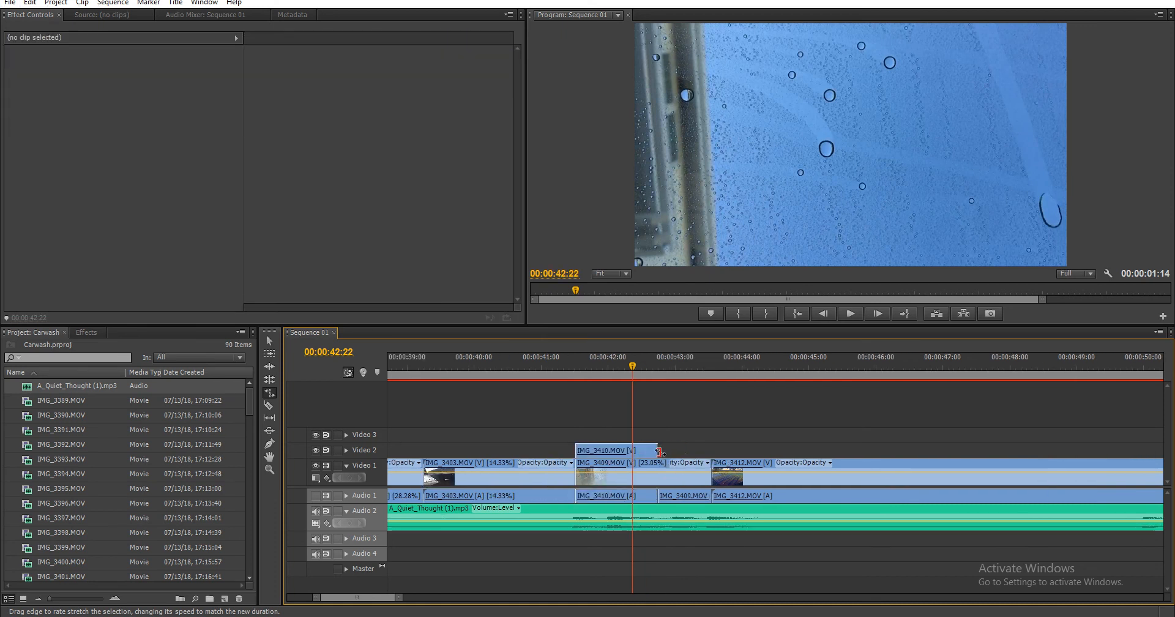
left_click(665, 454)
key("v")
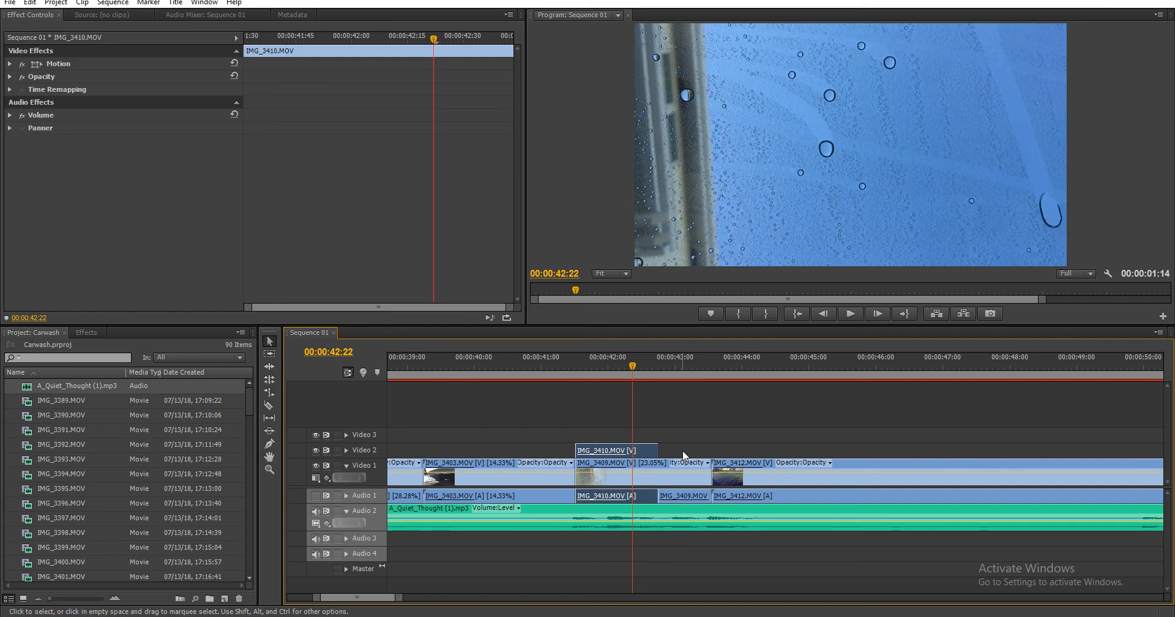
- Delete IMG_3409.MOV and rate-stretch IMG_3410.MOV to the start of IMG_3412.MOV, at 60.65% speed
left_click(678, 495)
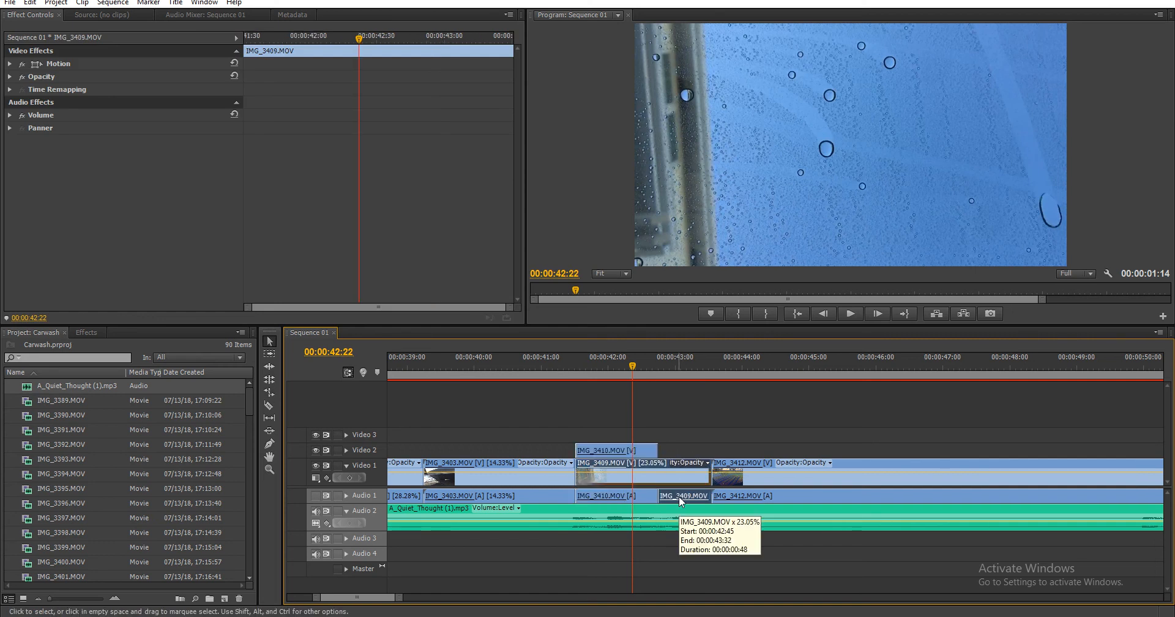
key("Delete")
left_click_drag(661, 454, 712, 454)
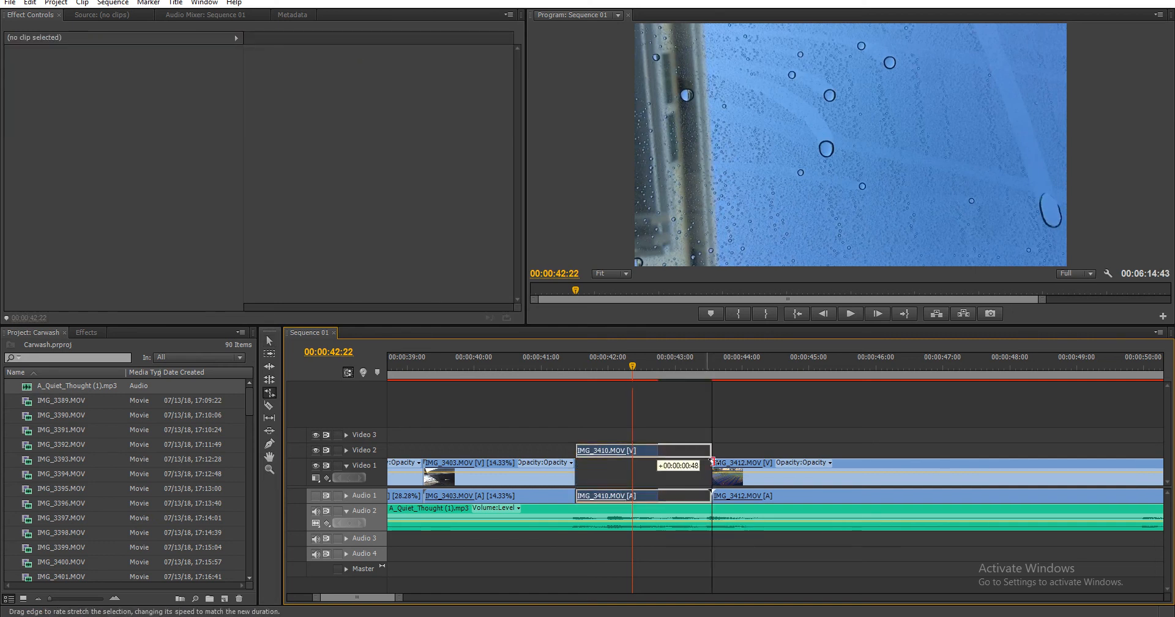
- Keep only the part of IMG_3410.MOV before 00:00:42:24 and rate-stretch it to the start of IMG_3412.MOV, at 26.35% speed
left_click(571, 367)
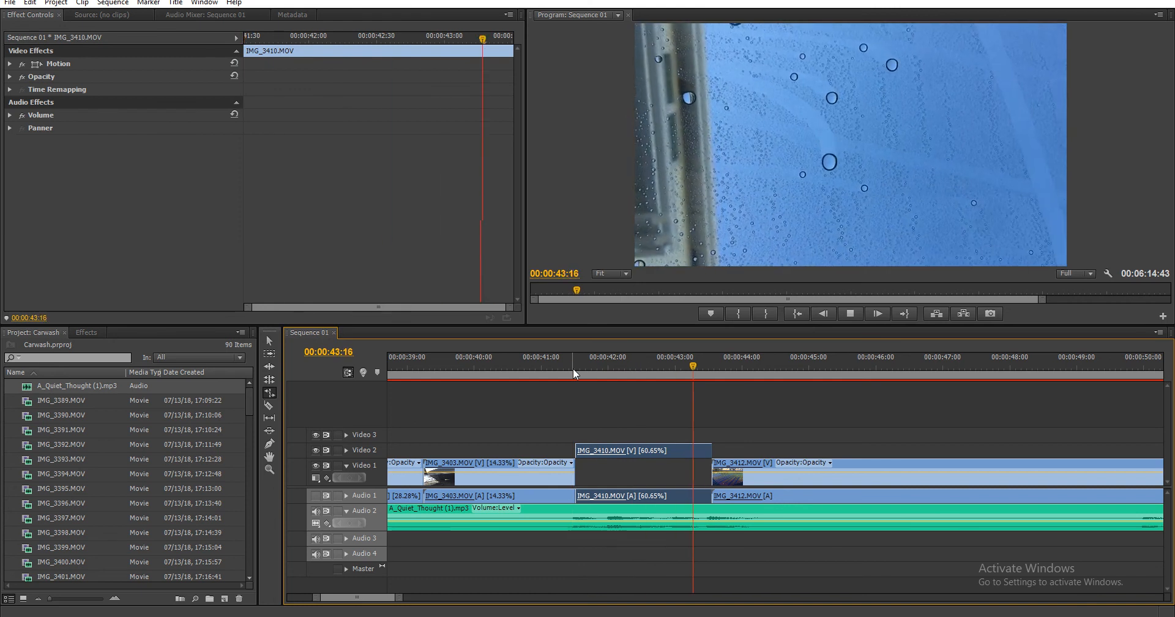
left_click(612, 368)
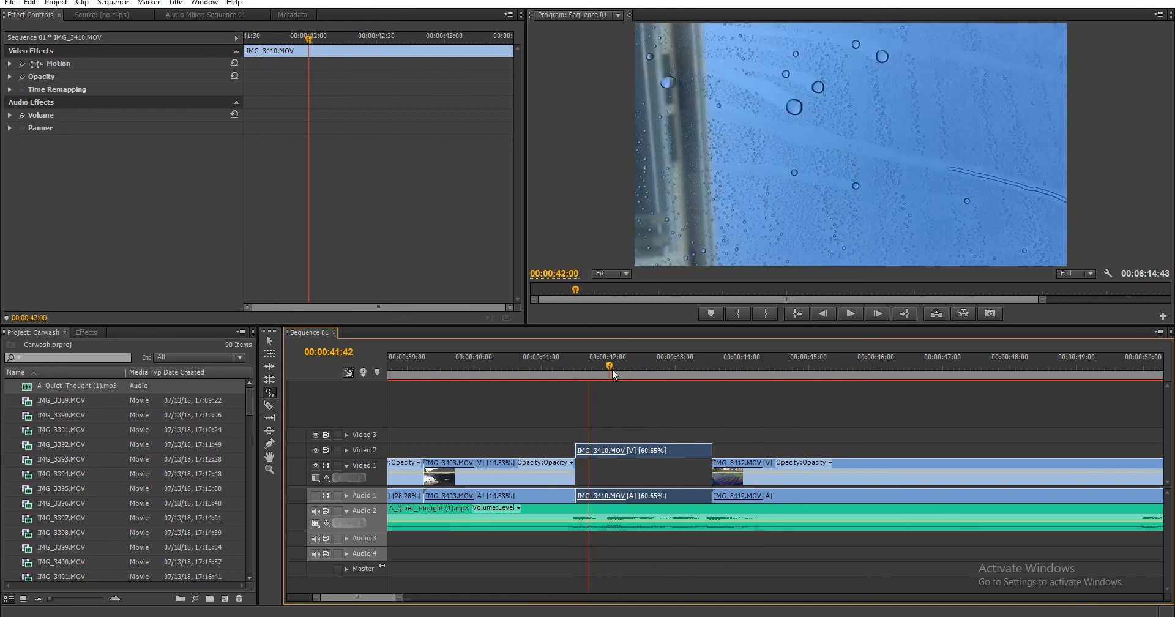
left_click_drag(612, 368, 634, 394)
key("c")
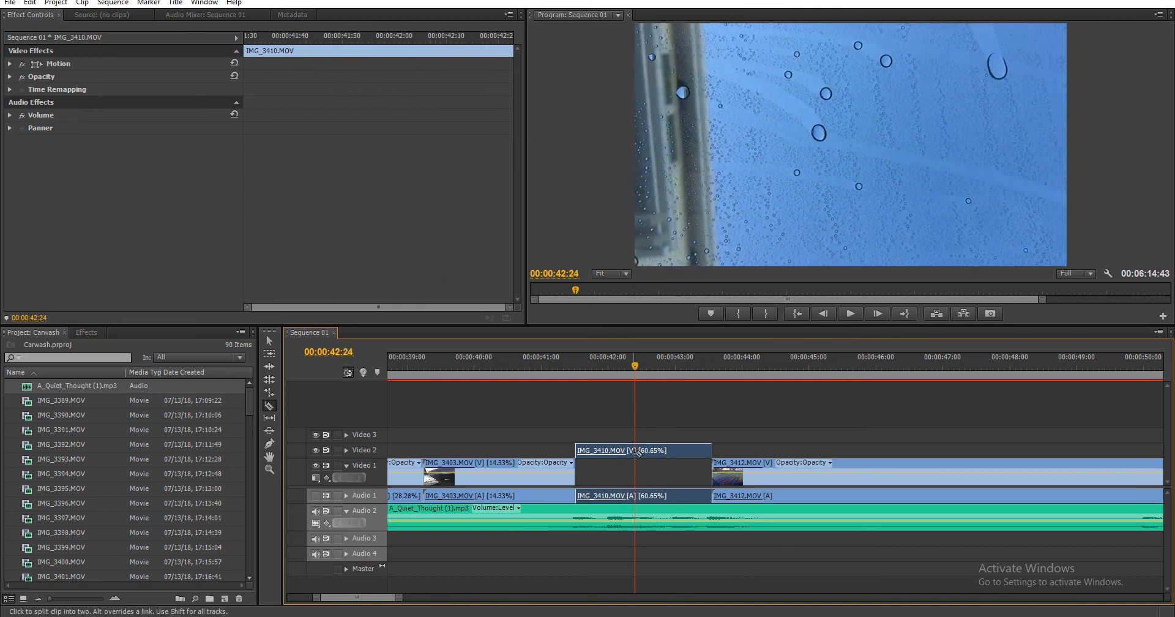
left_click(636, 453)
key("Delete")
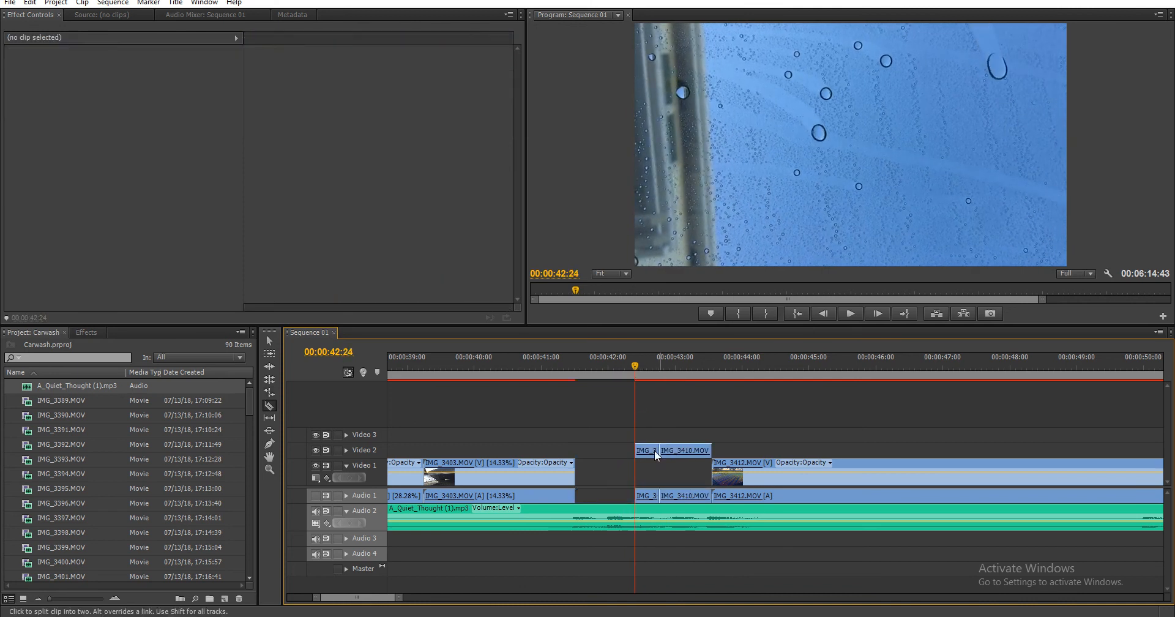
key("ctrl+z")
left_click_drag(676, 442, 712, 454)
key("Delete")
- Play the sequence from the start of the slowed IMG_3410.MOV into IMG_3412.MOV to check it against the music
left_click(575, 370)
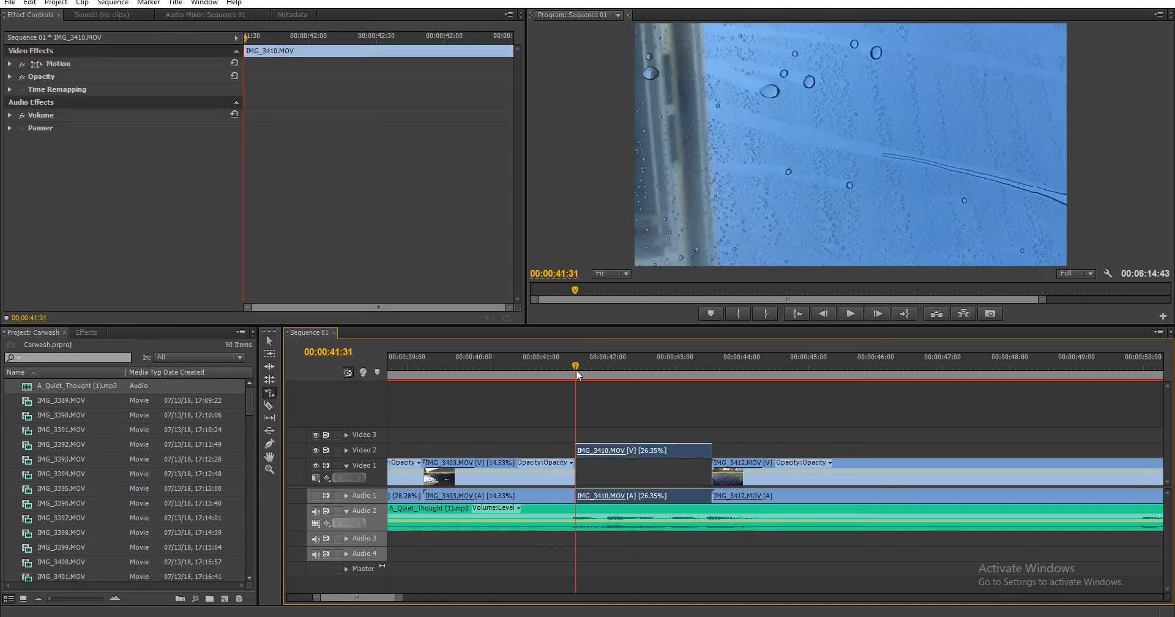
key("space")
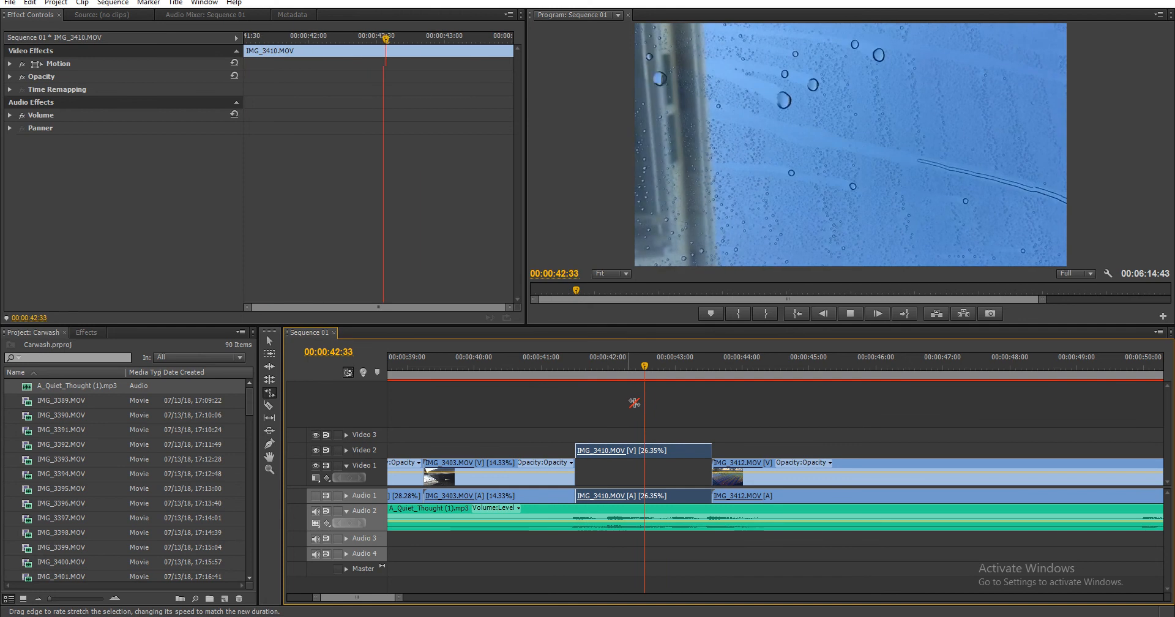
key("space")
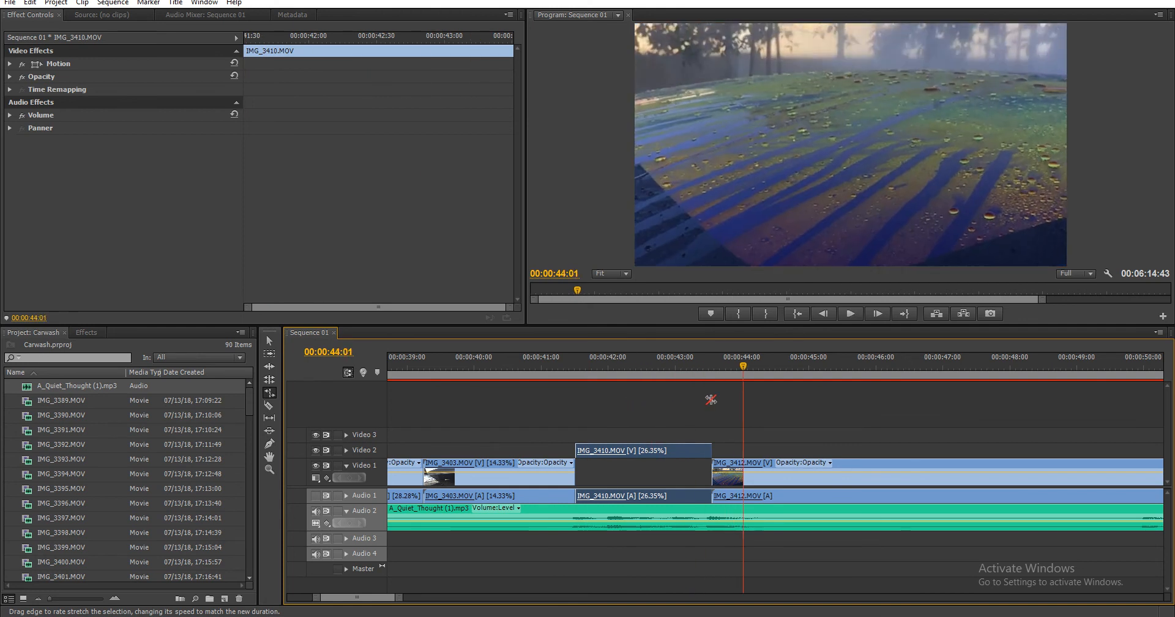
- Split IMG_3412.MOV at 00:00:45:10 and ripple-delete the part before the cut
left_click_drag(716, 370, 825, 389)
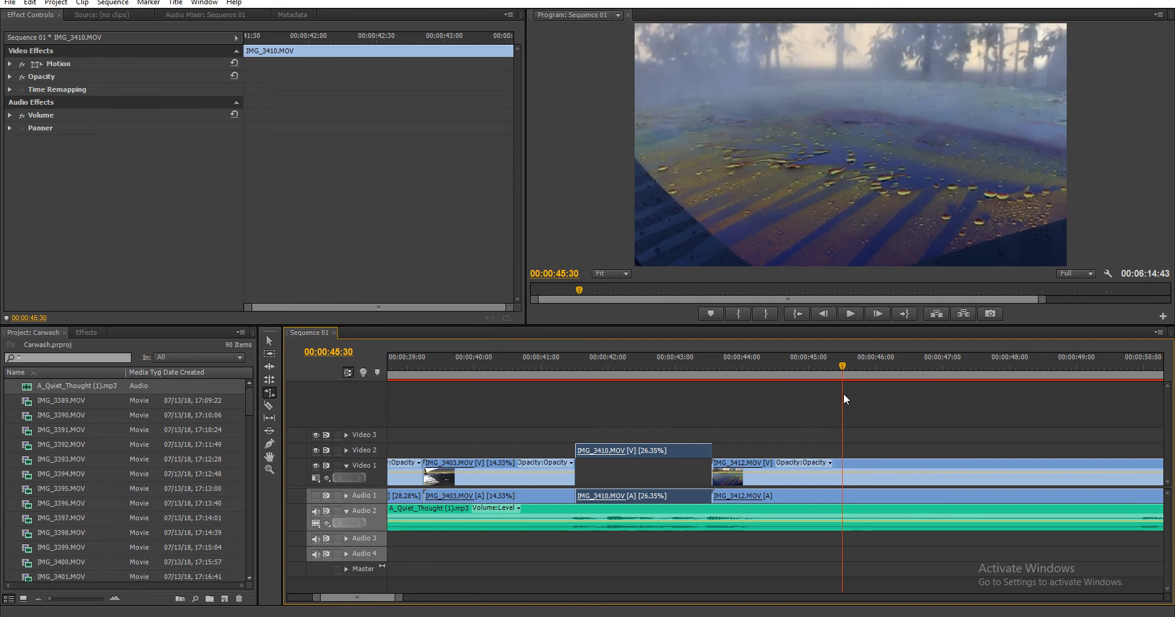
left_click_drag(870, 400, 821, 397)
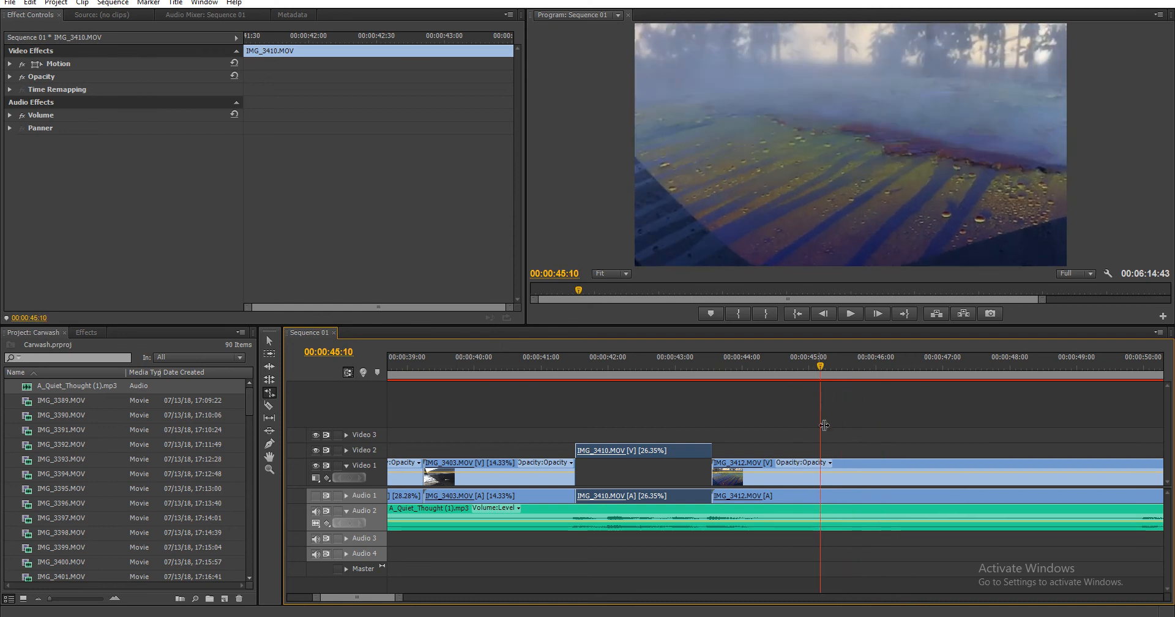
key("c")
left_click(821, 473)
right_click(787, 472)
left_click(843, 64)
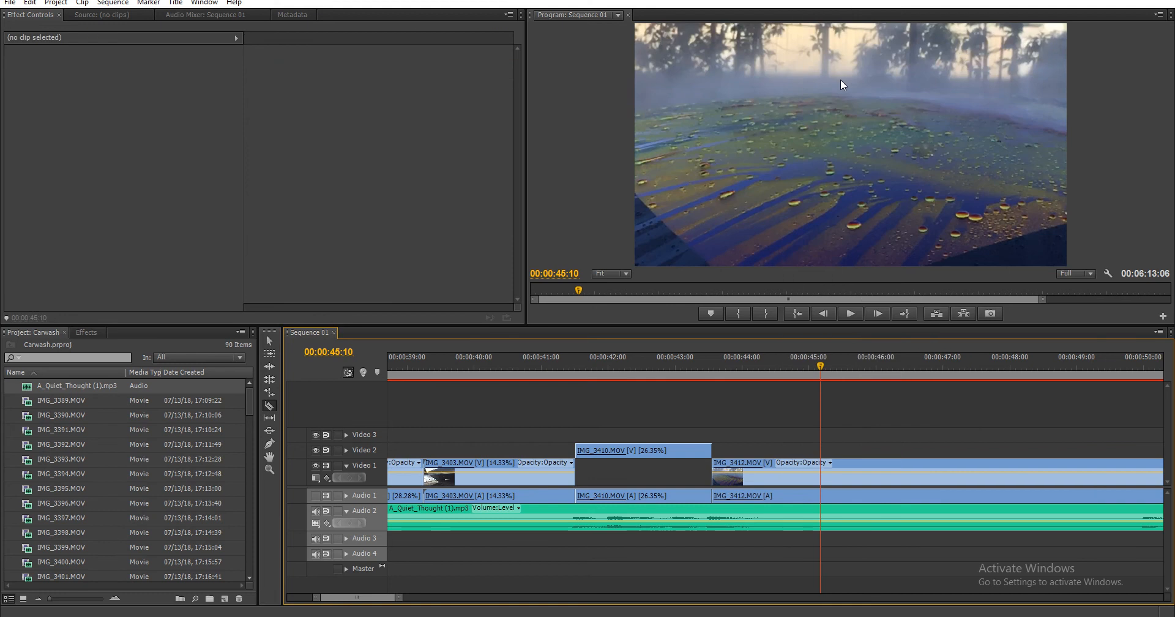
scroll(862, 370, "down", 4, "alt")
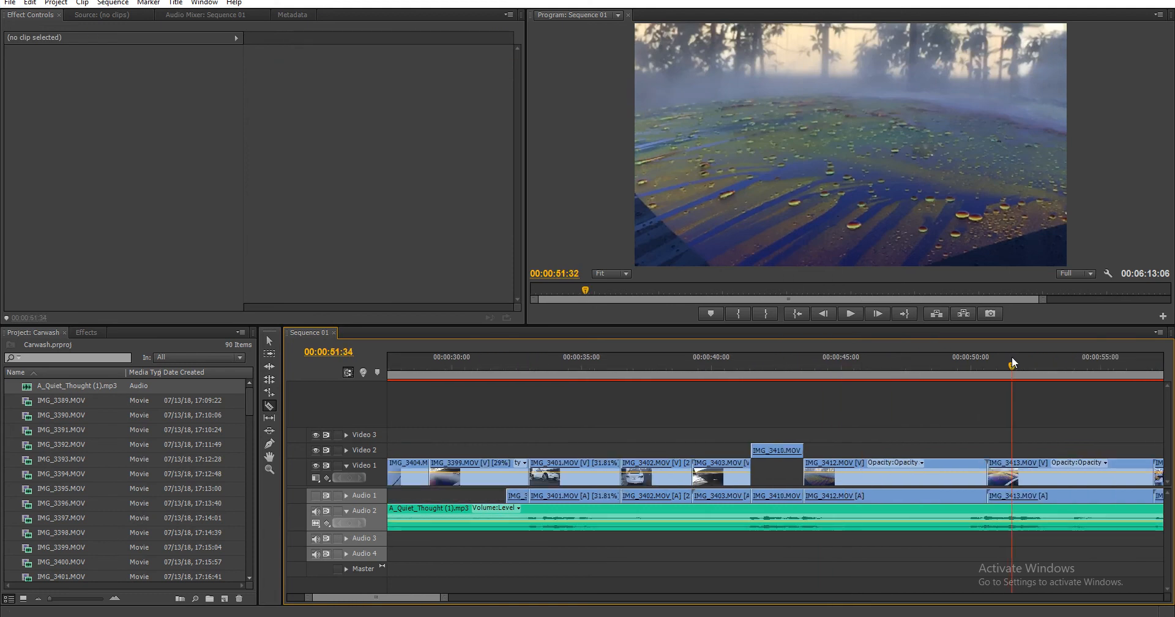
- Move IMG_3410.MOV down into the gap on Video 1 and remove IMG_3412.MOV entirely so that IMG_3413.MOV follows directly
left_click(853, 482)
key("v")
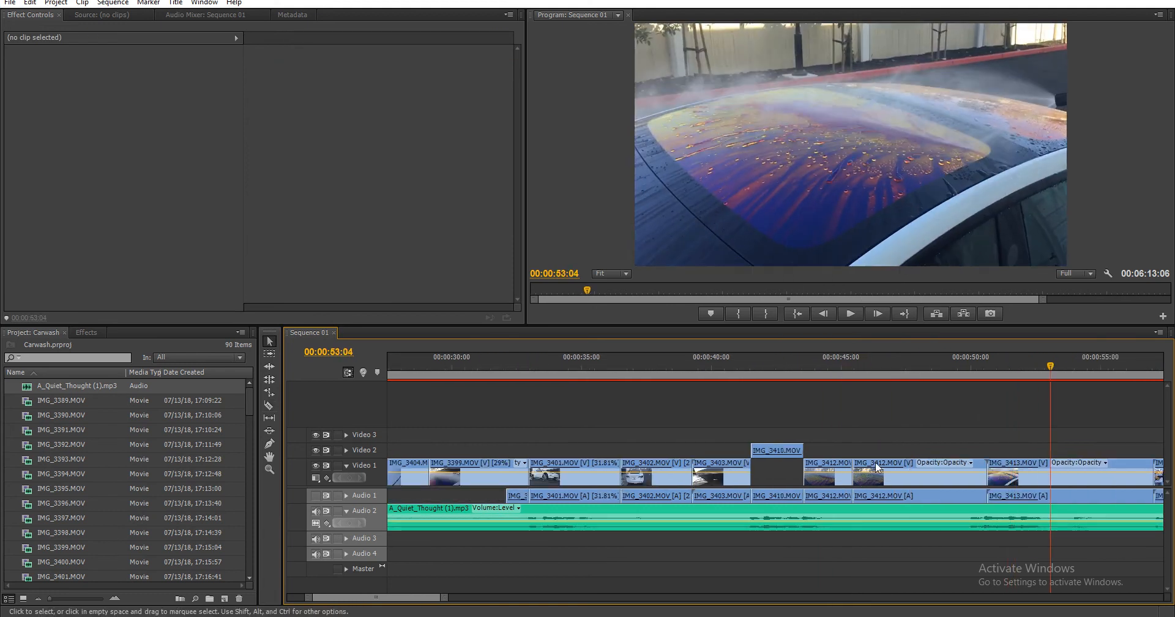
left_click_drag(895, 448, 791, 474)
key("Delete")
right_click(872, 482)
left_click(886, 491)
scroll(821, 473, "up", 2, "alt")
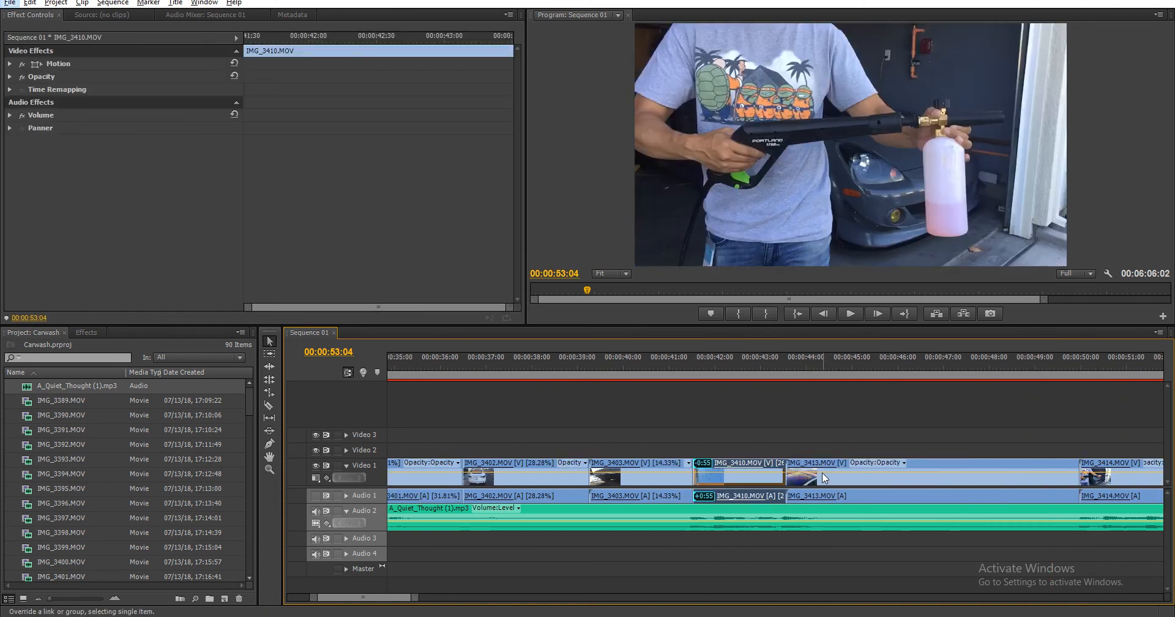
- Unlink the video and audio of IMG_3410.MOV and delete its audio part
mouse_move(799, 357)
left_mouse_down()
mouse_move(808, 361)
mouse_move(793, 362)
left_mouse_up()
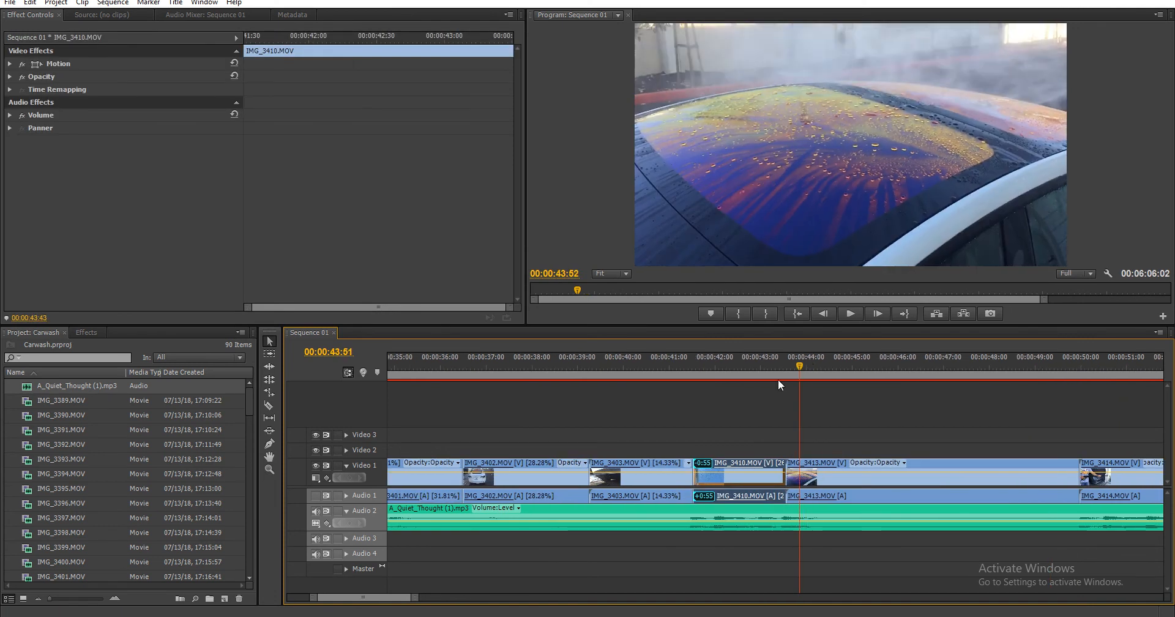
right_click(732, 468)
left_click(804, 115)
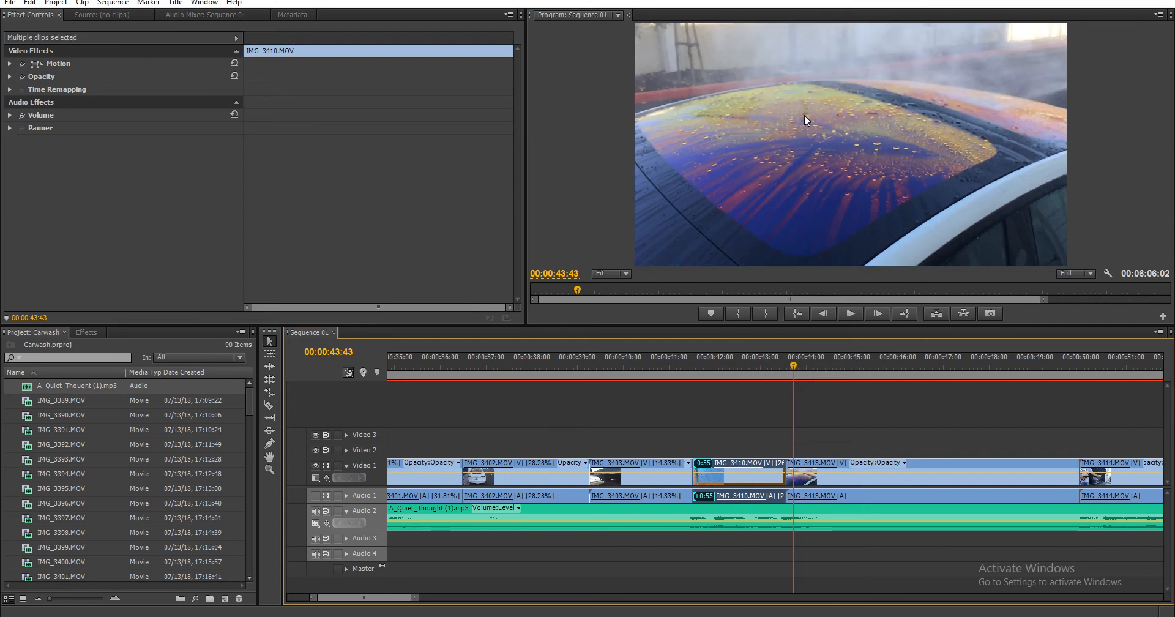
left_click(750, 495)
key("Delete")
- Split IMG_3413.MOV at 00:00:46:02 and ripple-delete the part before the cut
left_click_drag(796, 363, 900, 398)
key("c")
left_click(901, 483)
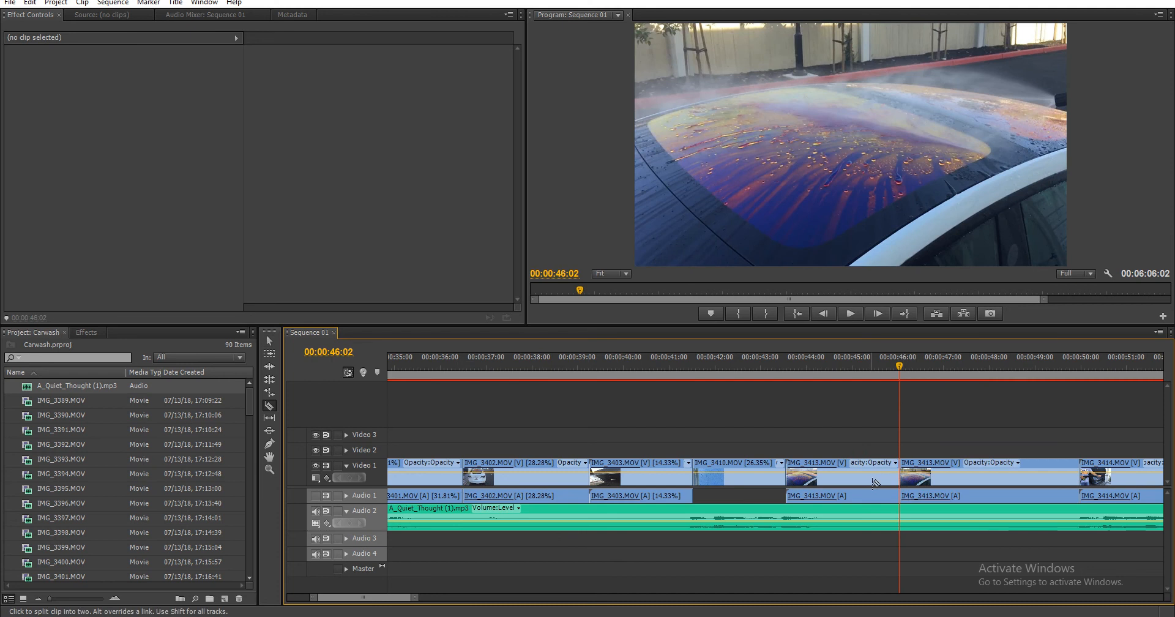
right_click(877, 481)
left_click(912, 204)
right_click(866, 476)
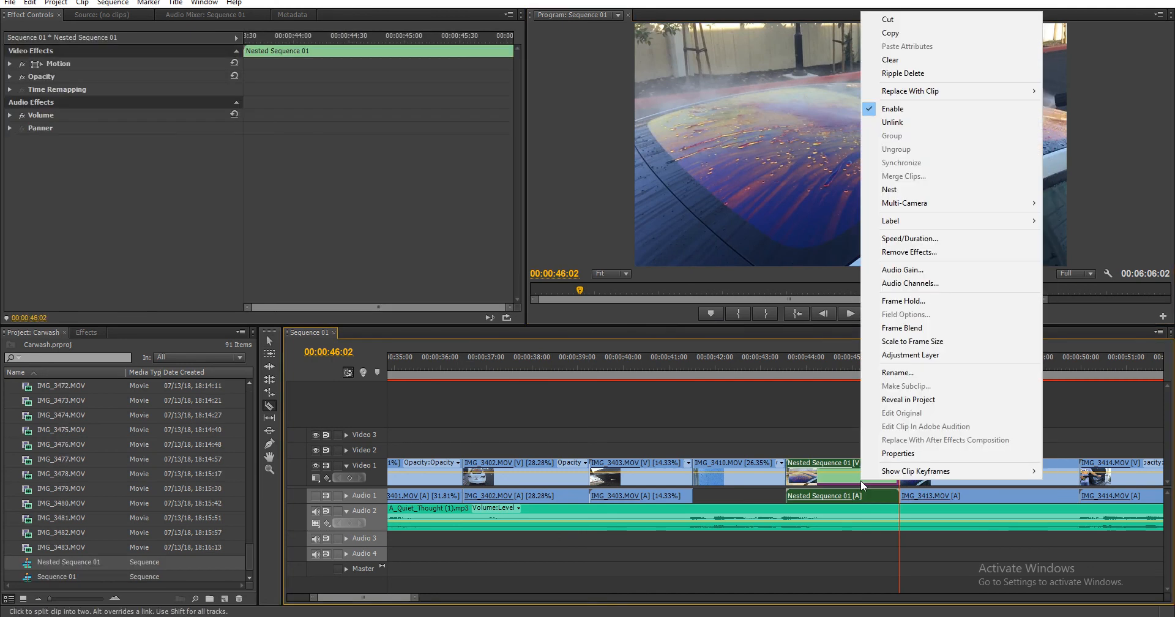
left_click(926, 76)
key("v")
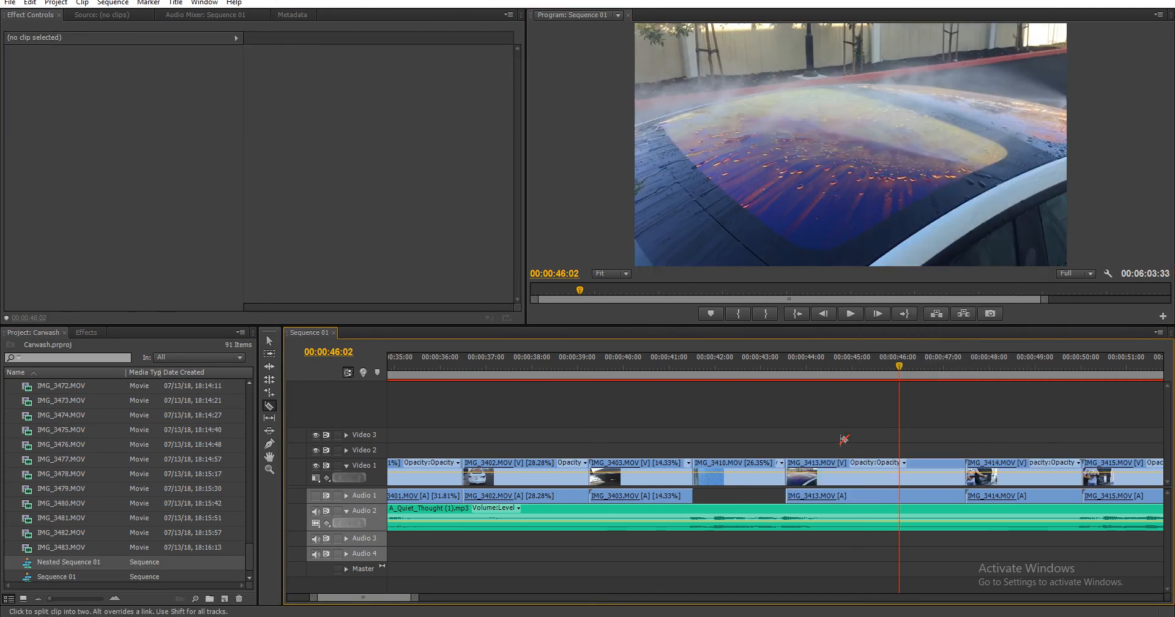
- Split IMG_3413.MOV at 00:00:44:22 and 00:00:45:40 and delete the part between the two cuts
left_click_drag(789, 363, 823, 366)
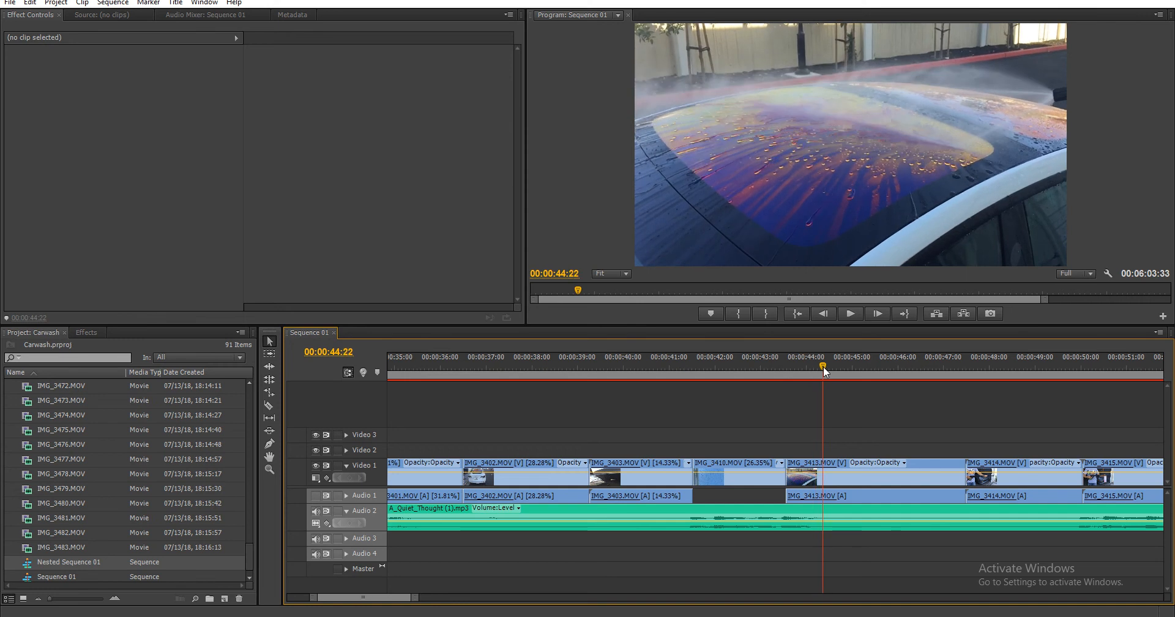
key("c")
left_click(831, 474)
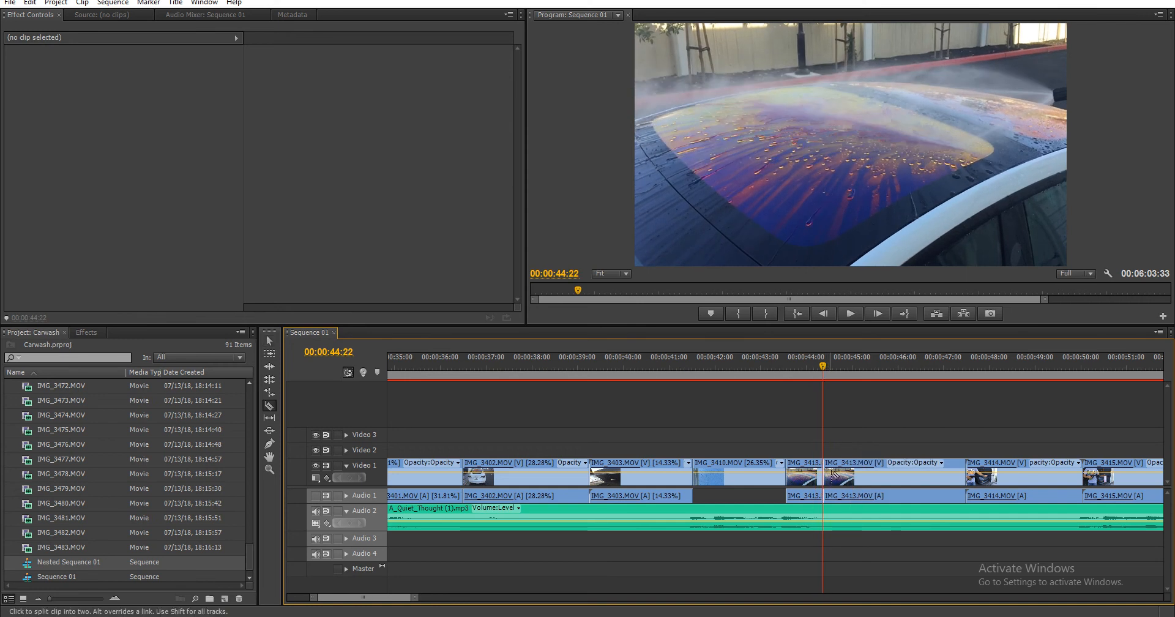
key("v")
left_click(873, 487)
left_click_drag(863, 364, 882, 397)
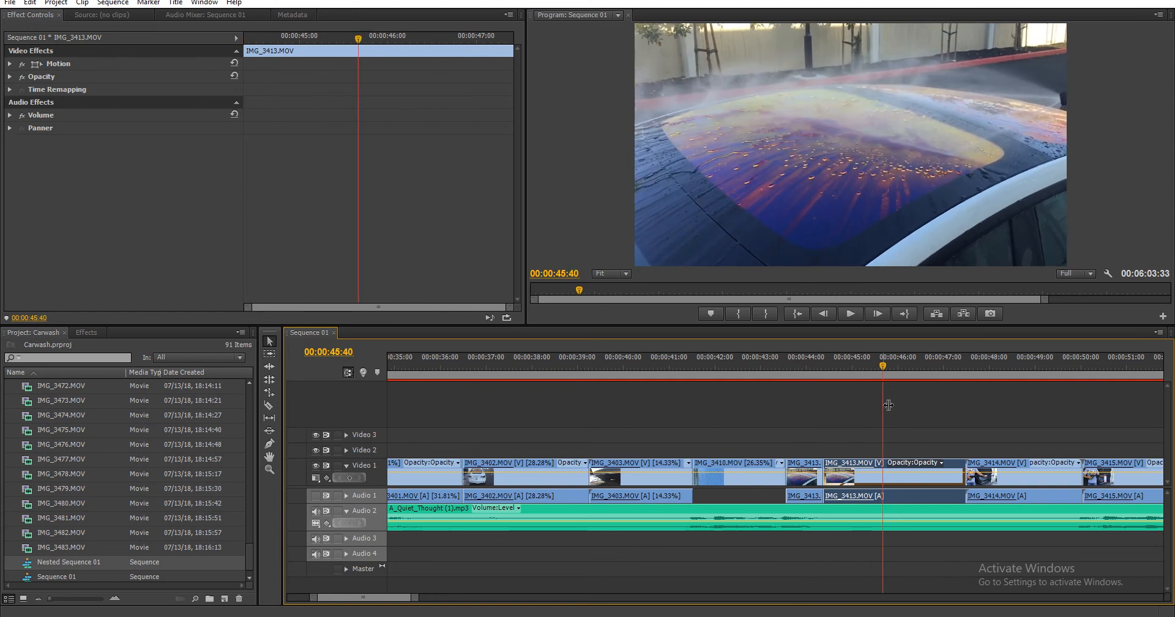
left_click(882, 474)
key("Delete")
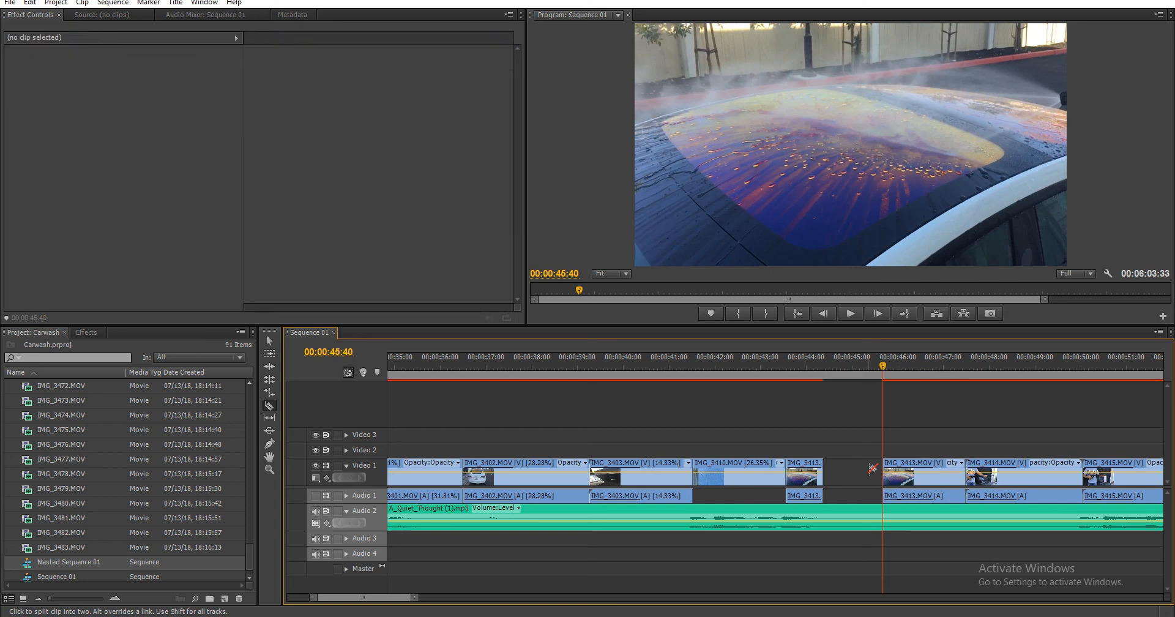
- Move the last part of IMG_3413.MOV back to directly follow IMG_3410.MOV, replacing the short first part
key("v")
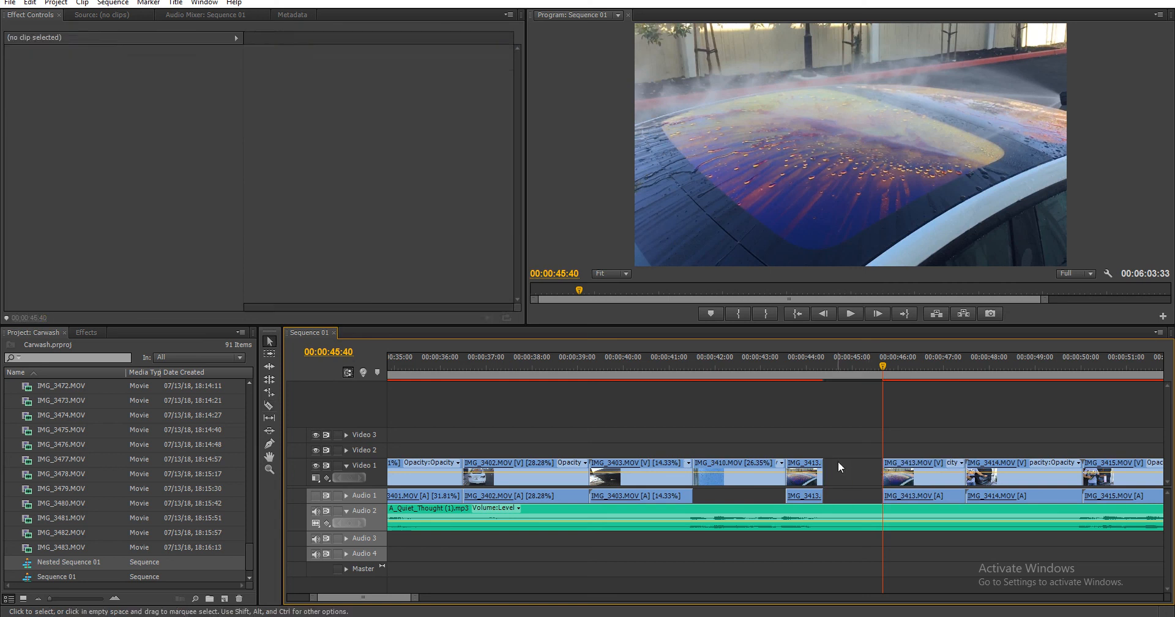
right_click(839, 482)
left_click(842, 484)
left_click_drag(913, 475, 815, 475)
- Split IMG_3413.MOV at 00:00:44:09 and delete the part after the cut
left_click(785, 366)
left_click_drag(785, 364, 814, 374)
key("c")
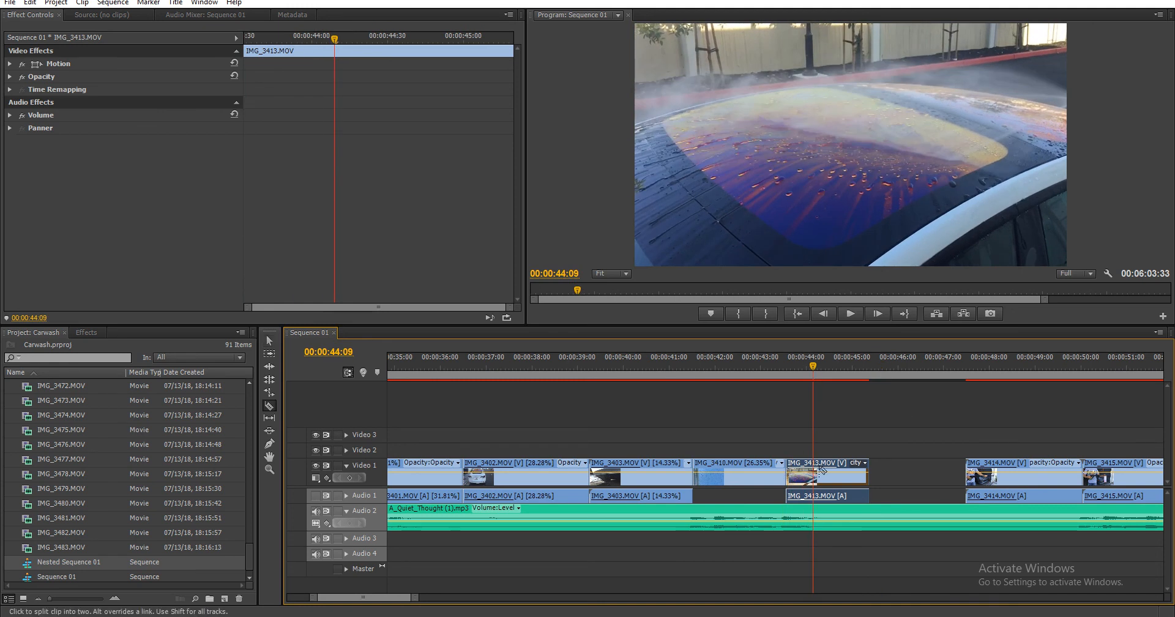
left_click(813, 474)
key("v")
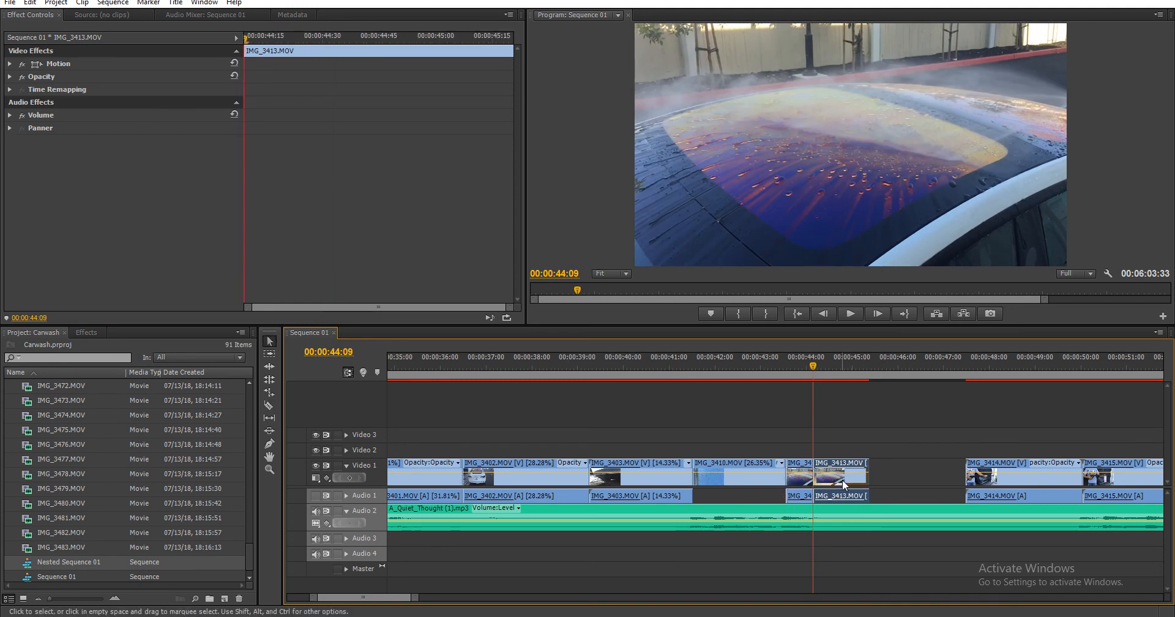
left_click(842, 479)
key("Delete")
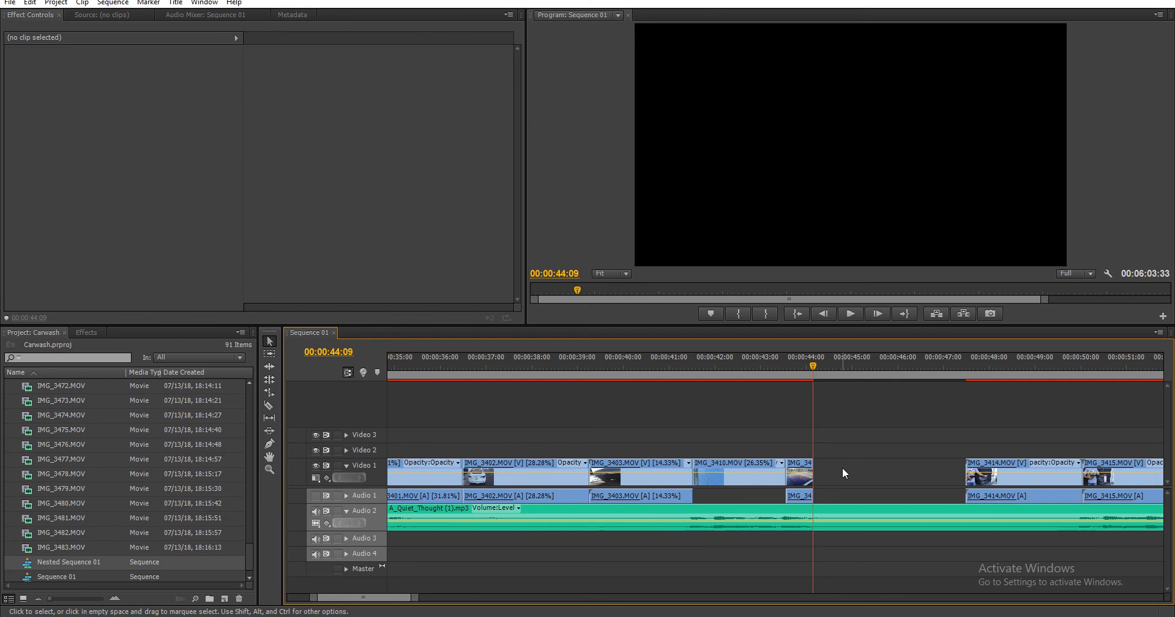
- Listen to the music after IMG_3413.MOV, rate-stretch the clip's end to 00:00:46:37 and play back the slowed clip
left_click(837, 366)
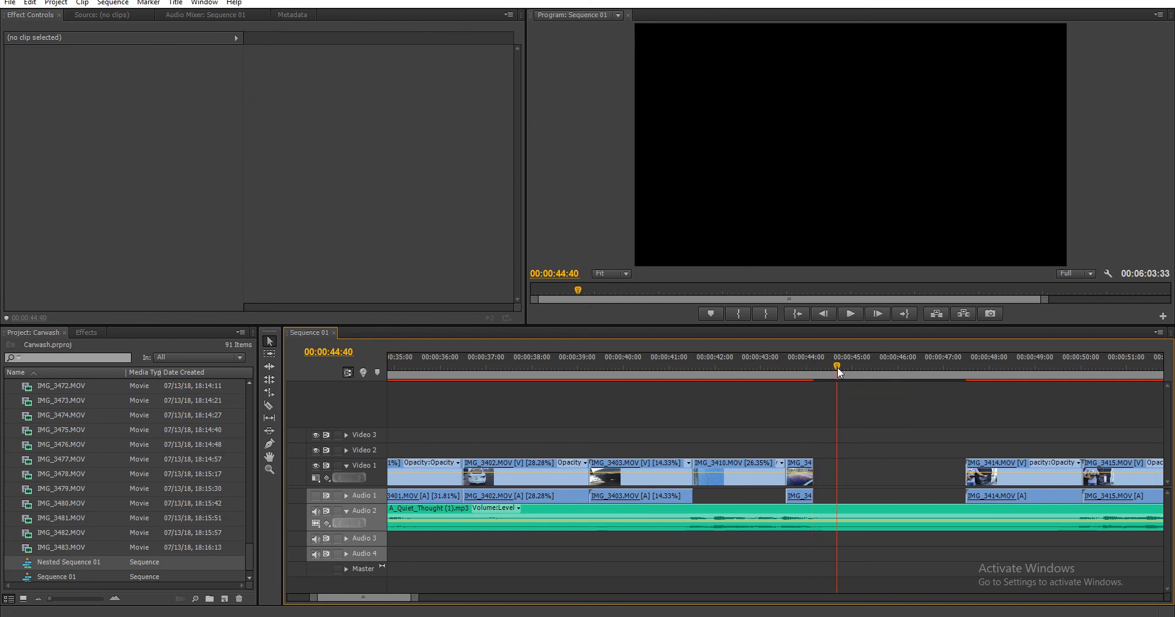
left_click_drag(837, 366, 796, 374)
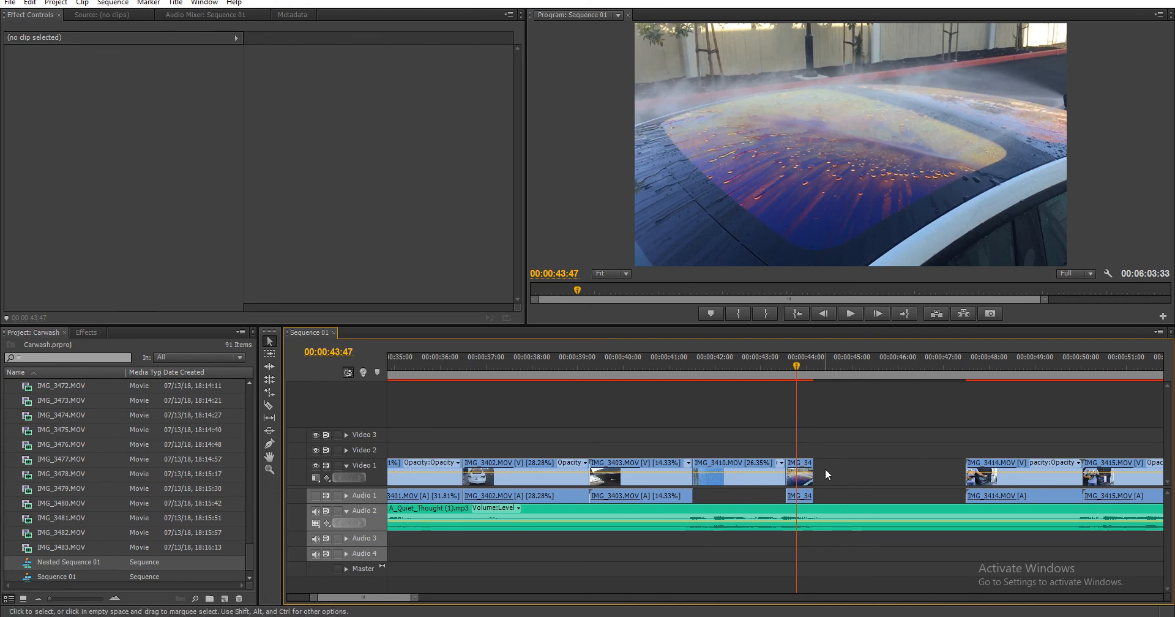
key("space")
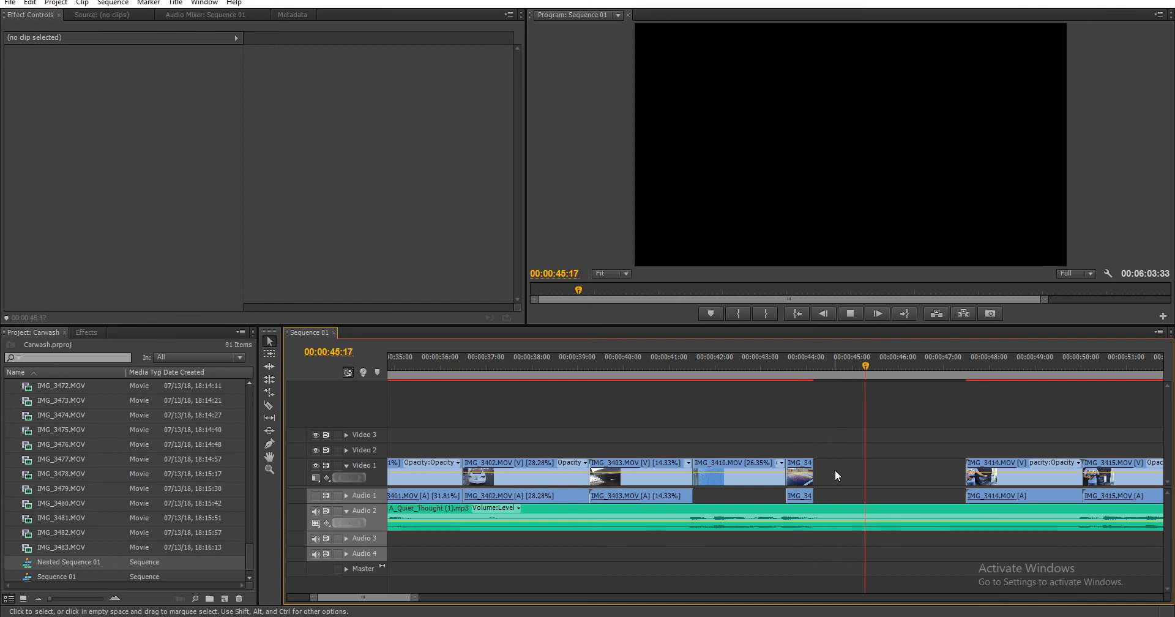
key("space")
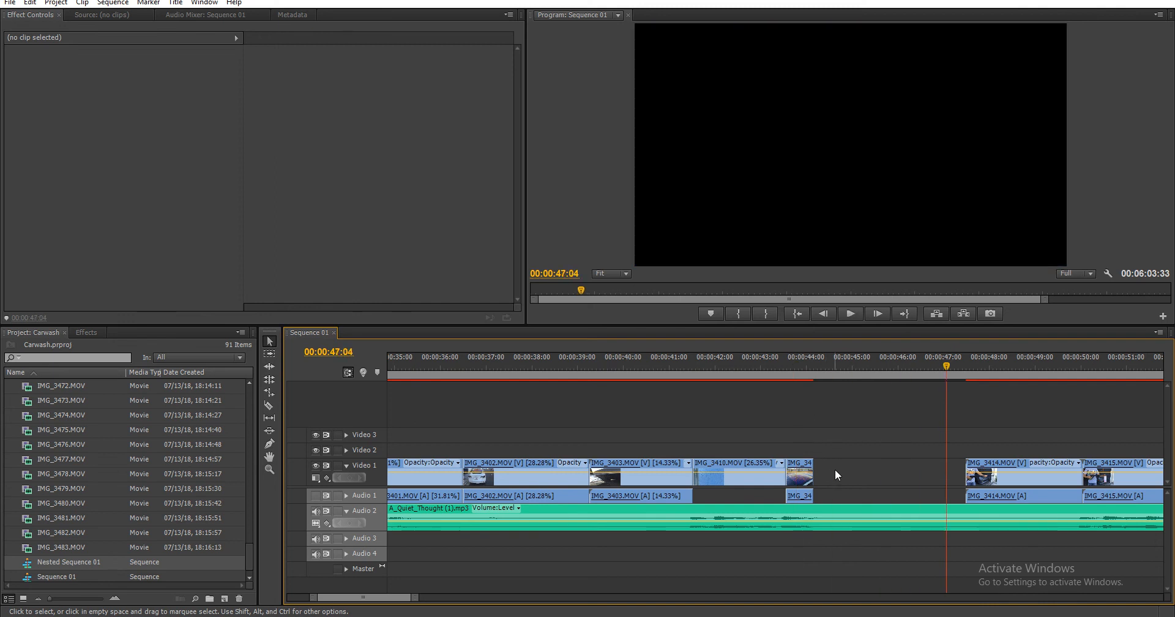
left_click(796, 360)
key("space")
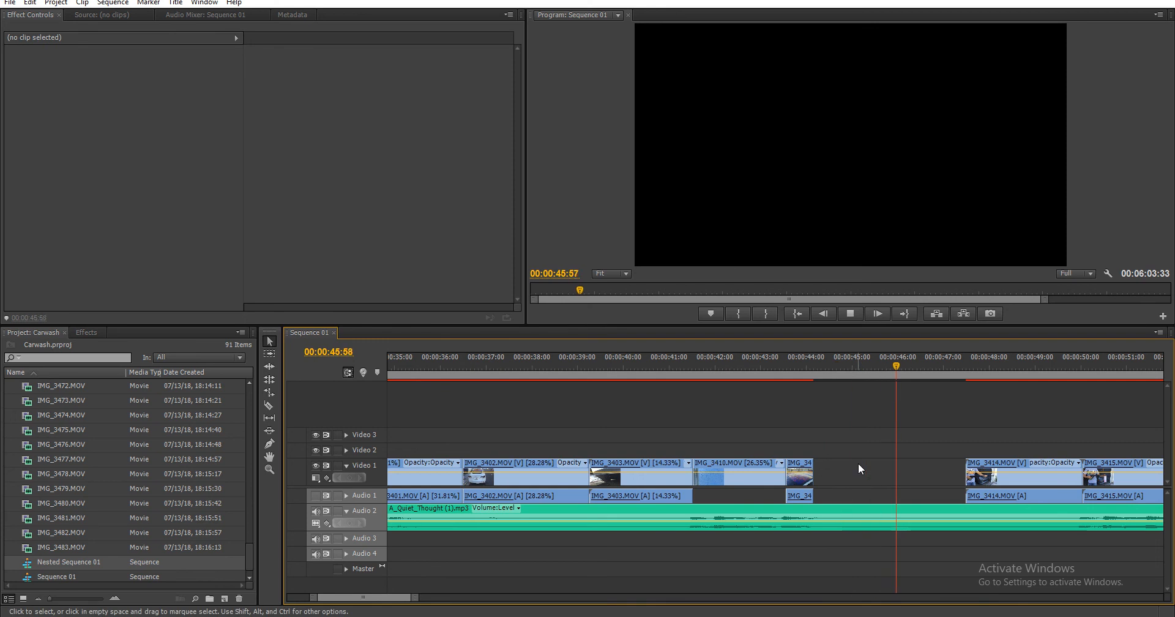
key("space")
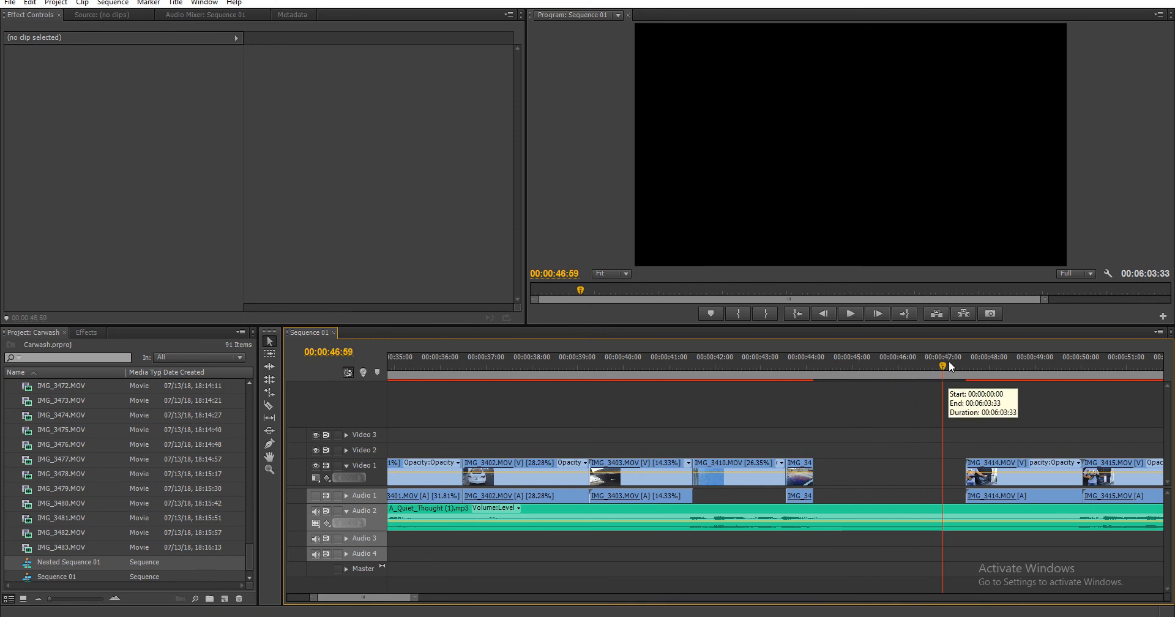
mouse_move(949, 364)
left_mouse_down()
mouse_move(908, 373)
mouse_move(926, 369)
left_mouse_up()
key("r")
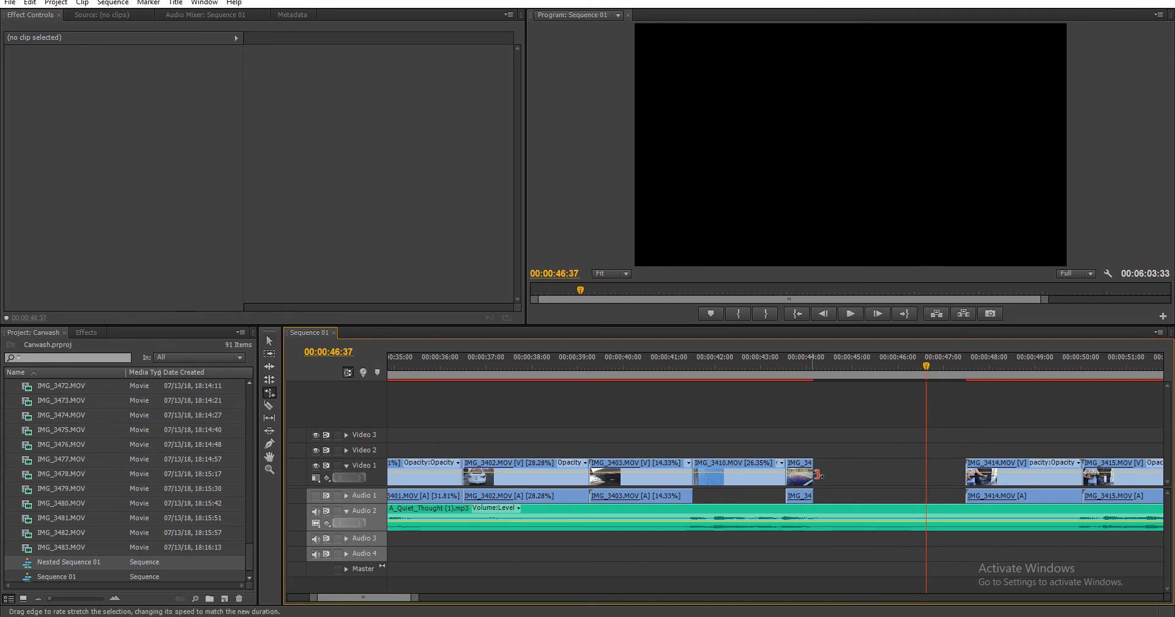
left_click_drag(816, 475, 927, 473)
left_click(794, 366)
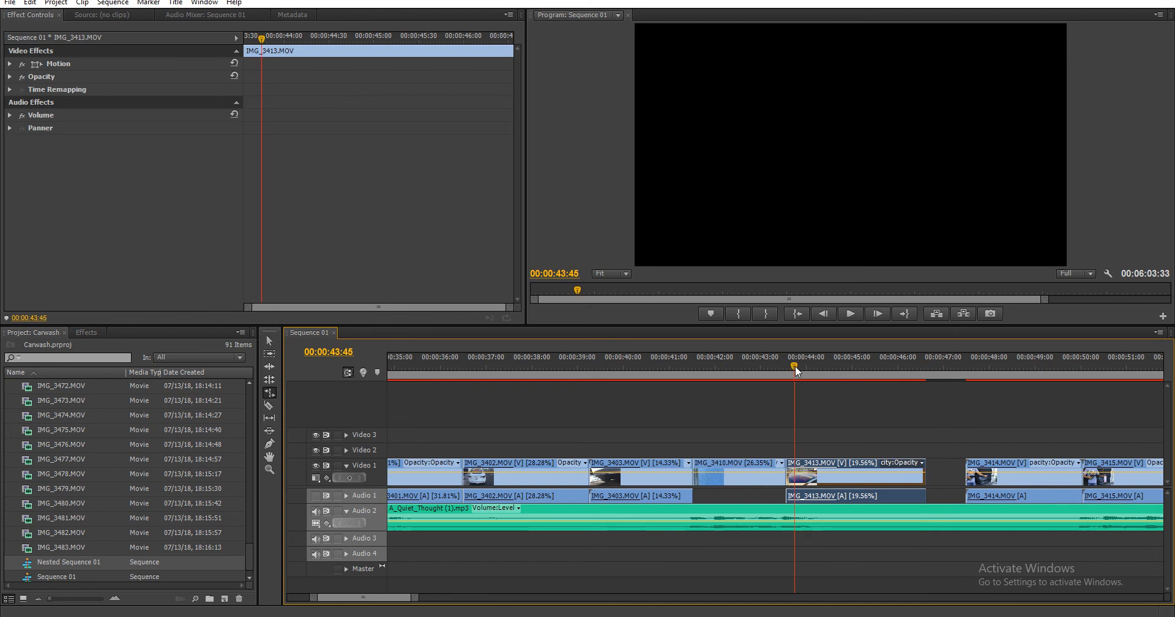
key("space")
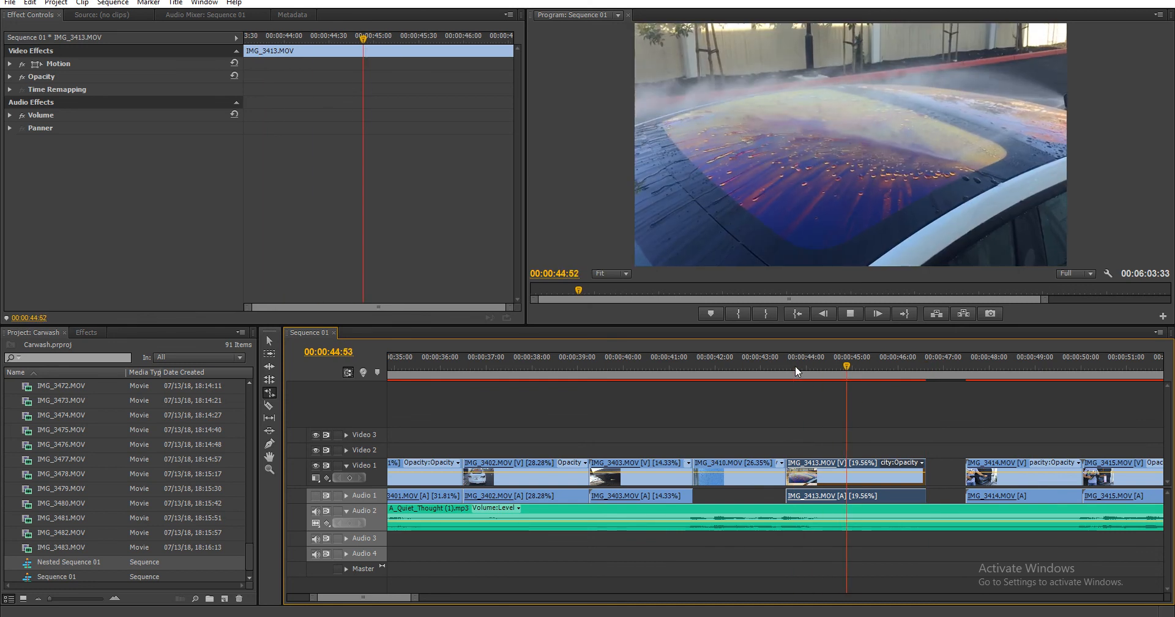
- Split IMG_3414.MOV at 00:00:48:24, remove the part before the cut and close the gap after IMG_3413.MOV
left_click(951, 466)
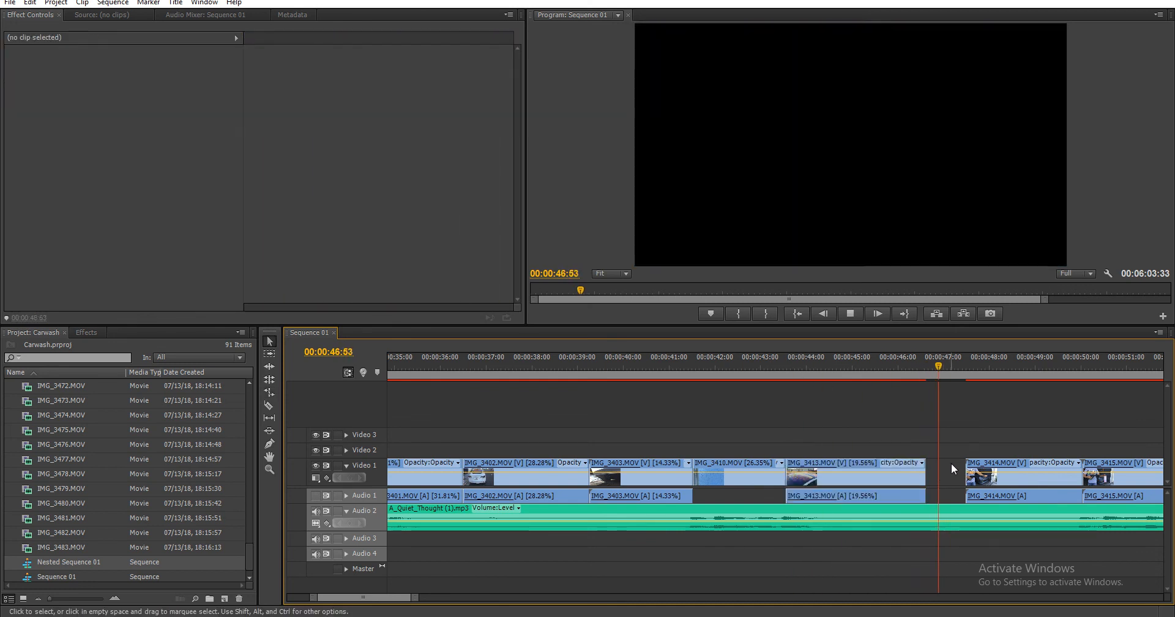
left_click(946, 468)
left_click_drag(964, 367, 1009, 380)
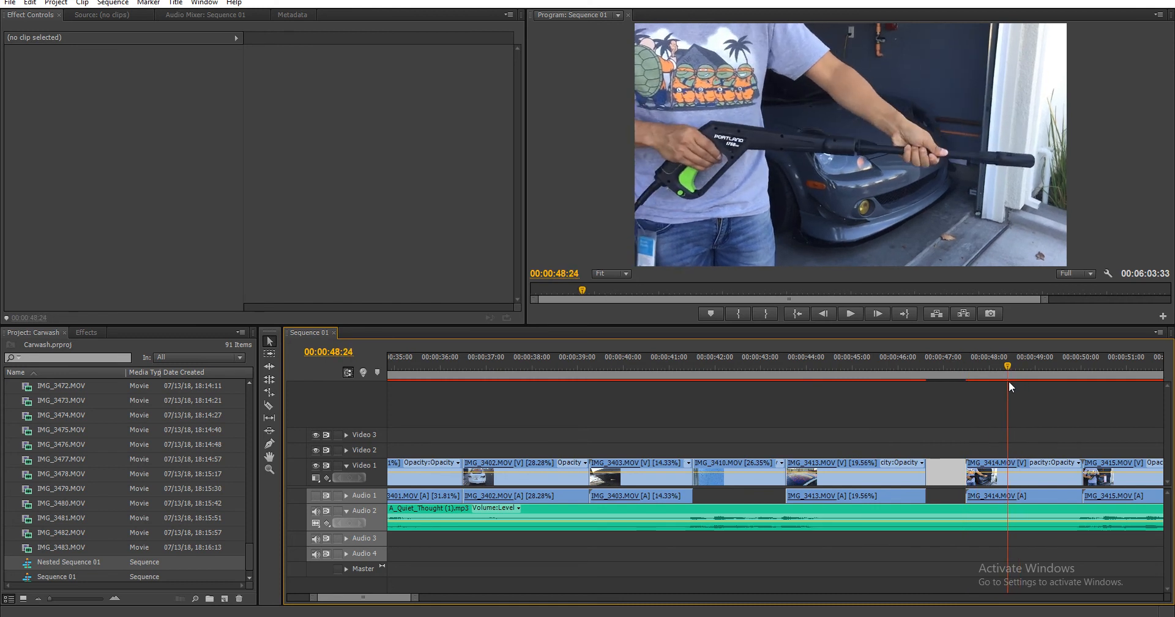
key("c")
left_click(1007, 473)
key("v")
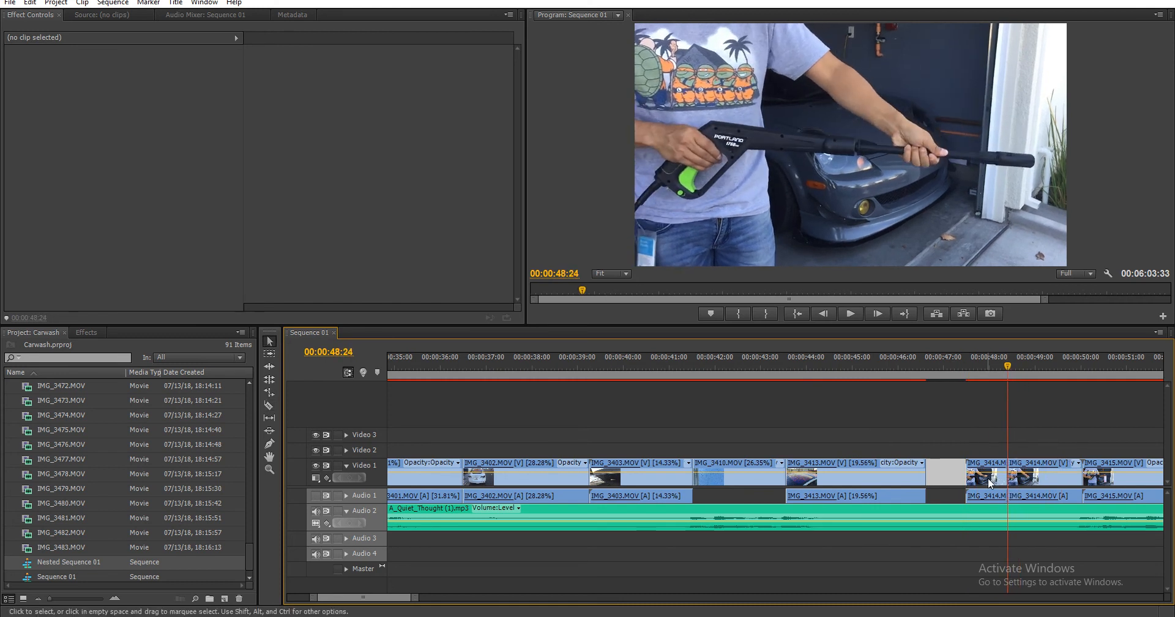
left_click(985, 479)
key("Delete")
right_click(977, 472)
left_click(987, 480)
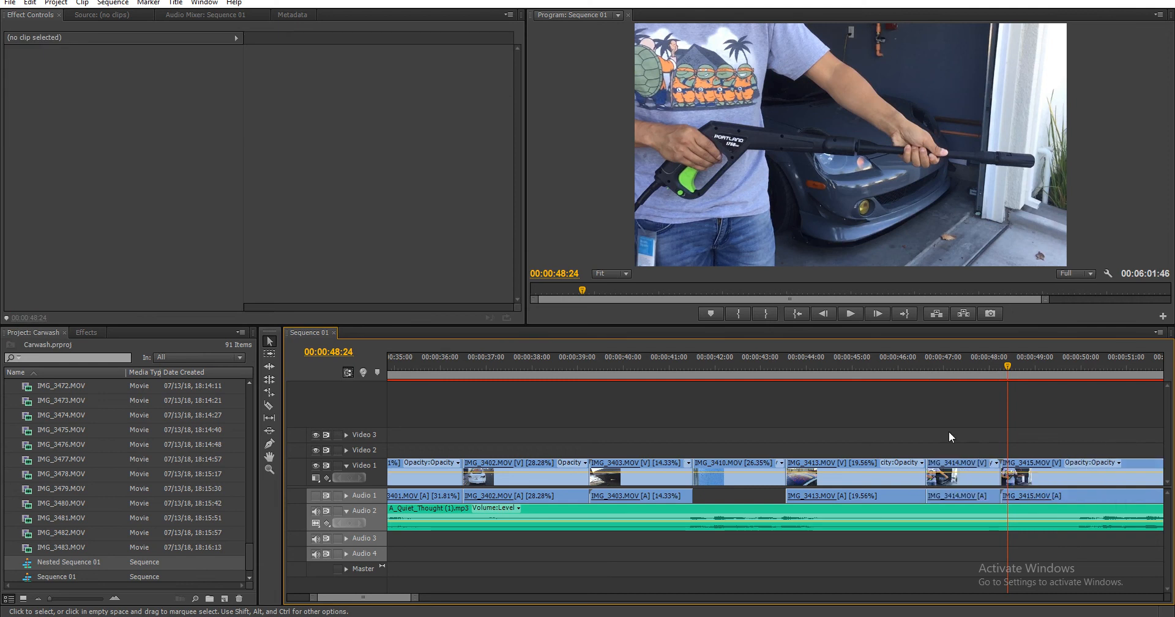
- Play back the transition into IMG_3414.MOV, split that clip at 00:00:46:54 and delete the part after the cut
left_click(918, 369)
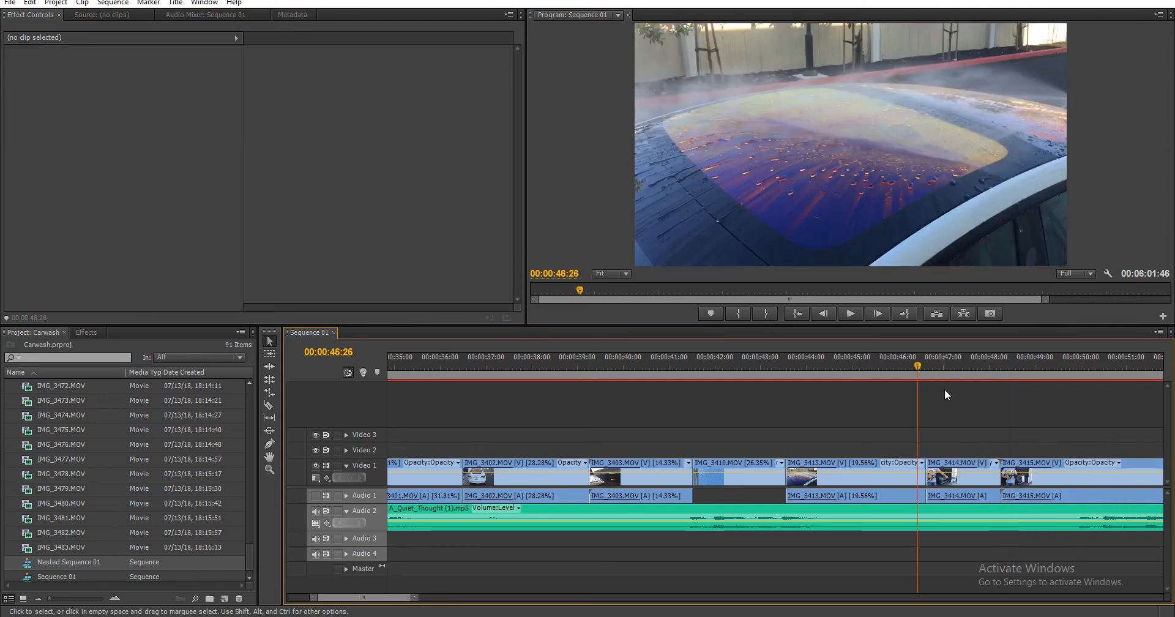
key("space")
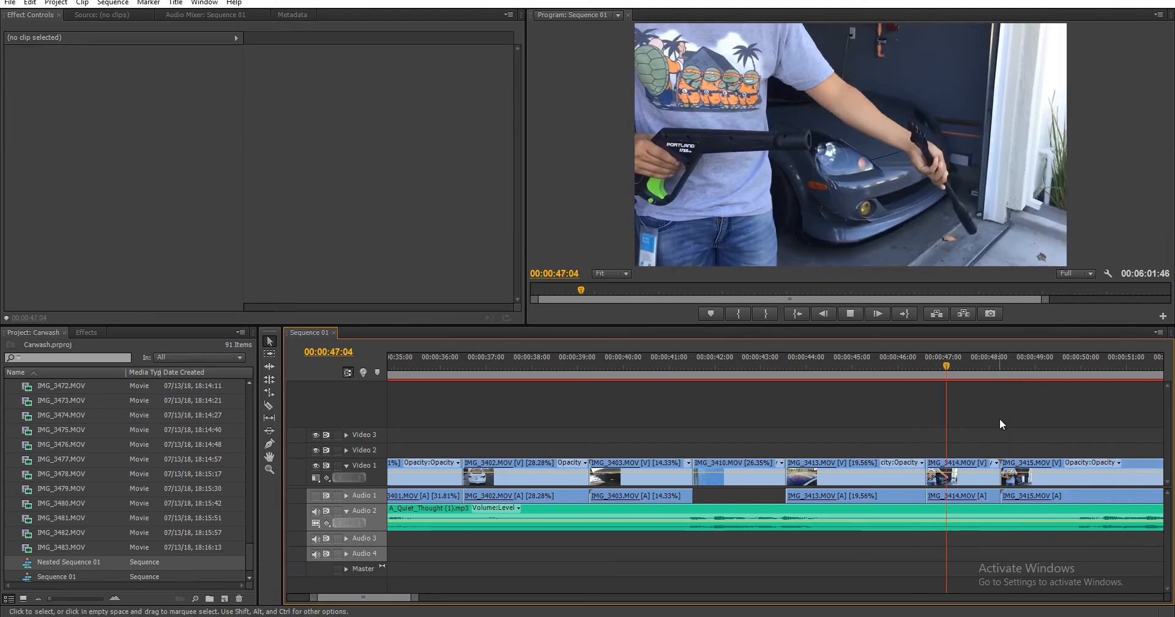
left_click_drag(963, 362, 942, 381)
key("c")
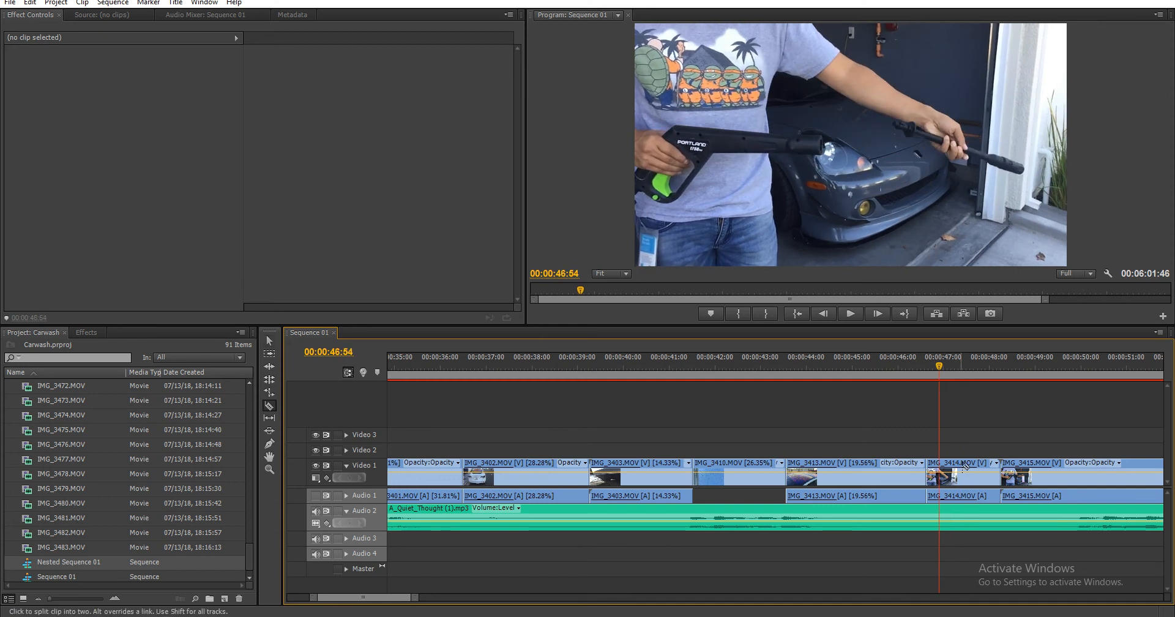
left_click(939, 473)
key("v")
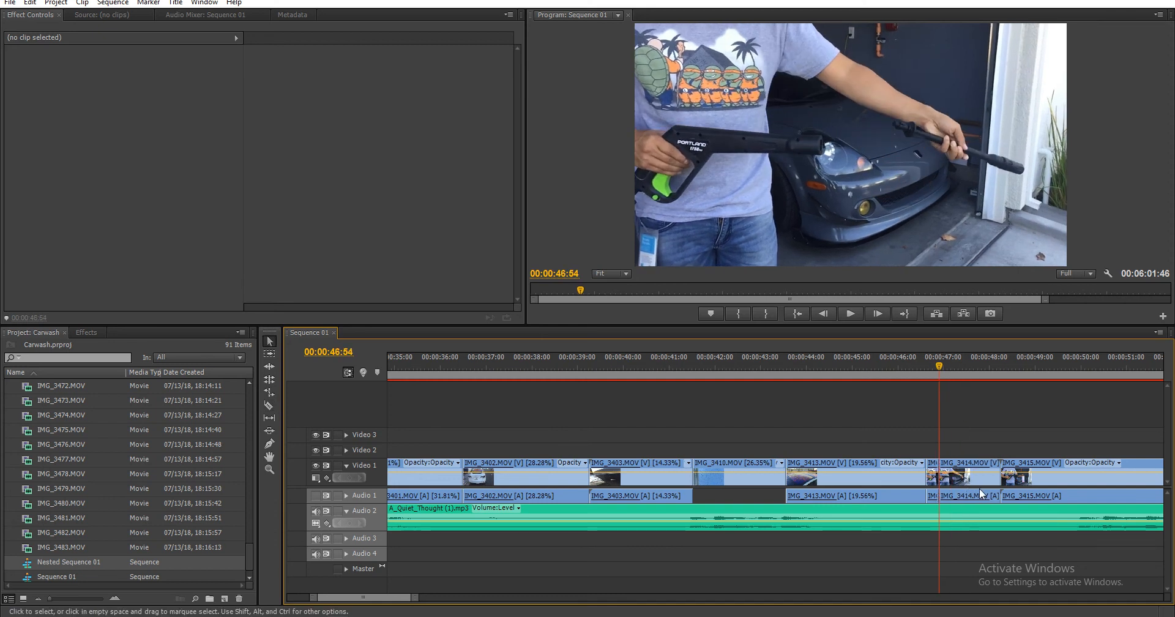
left_click(974, 481)
key("Delete")
- Rate-stretch the end of IMG_3414.MOV to 00:00:48:07 in time with the music and close the gap before IMG_3415.MOV
key("Up")
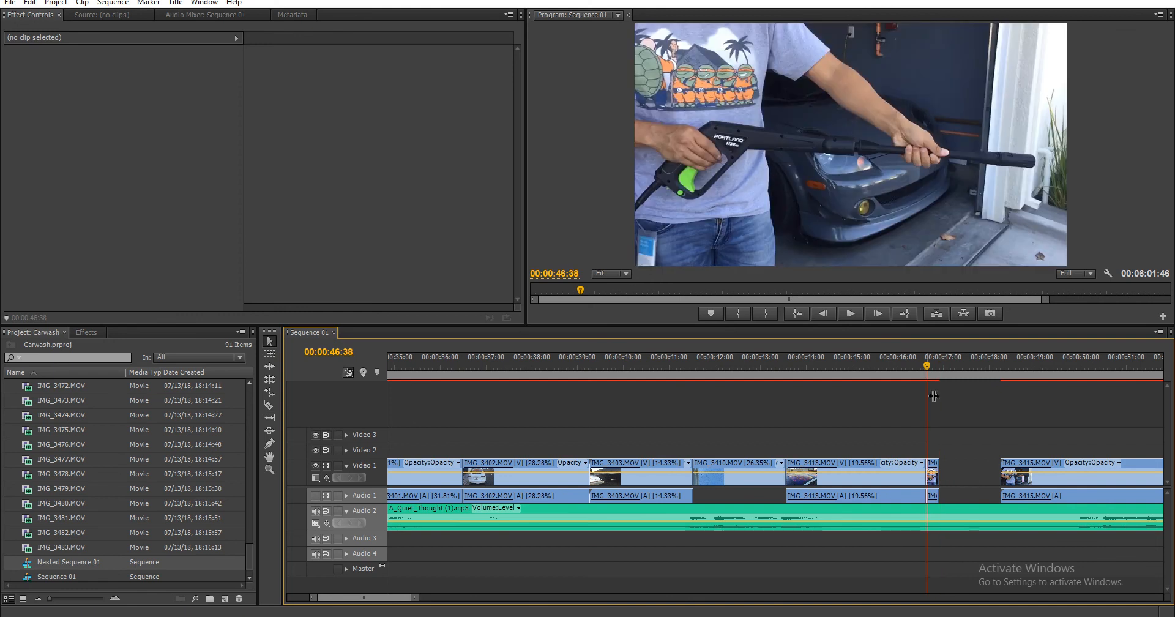
key("r")
key("space")
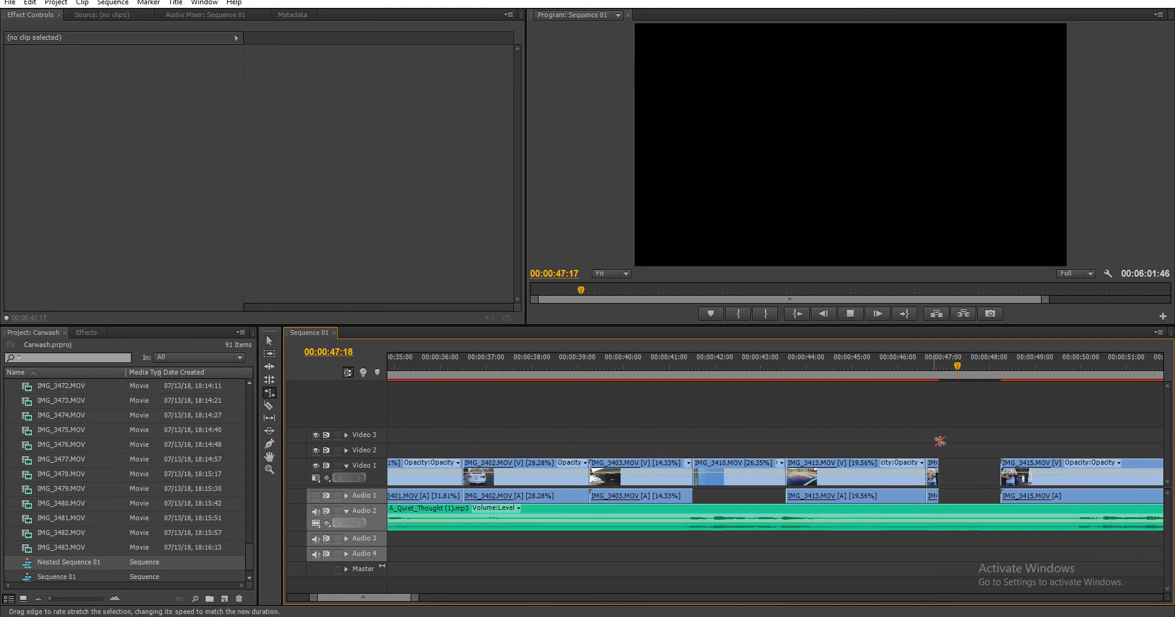
left_click(935, 365)
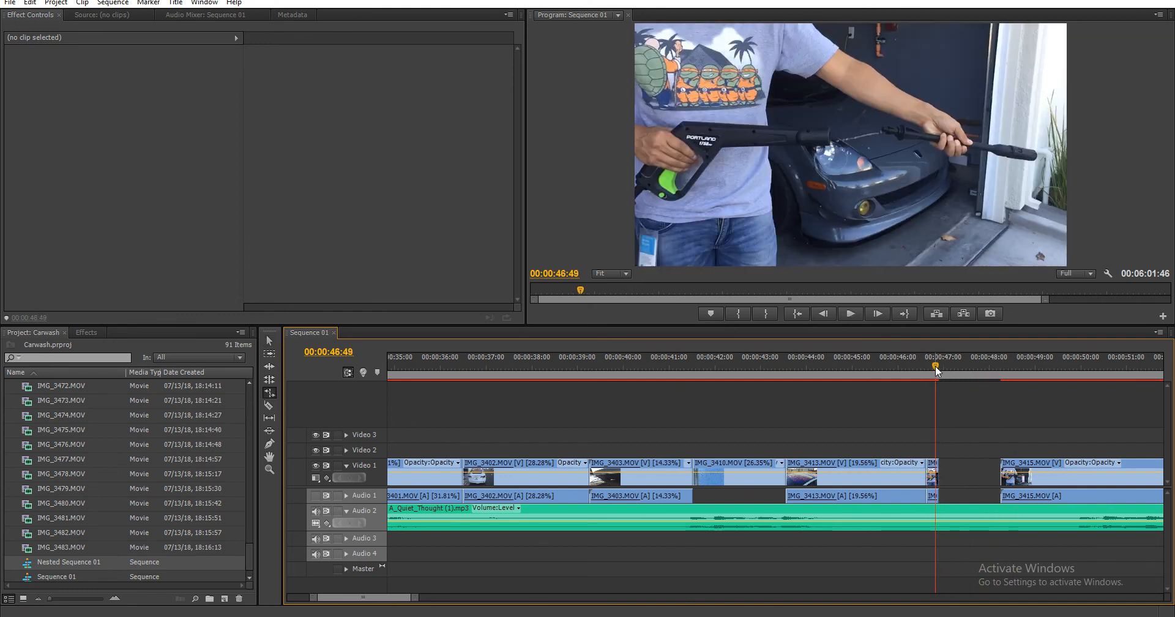
key("space")
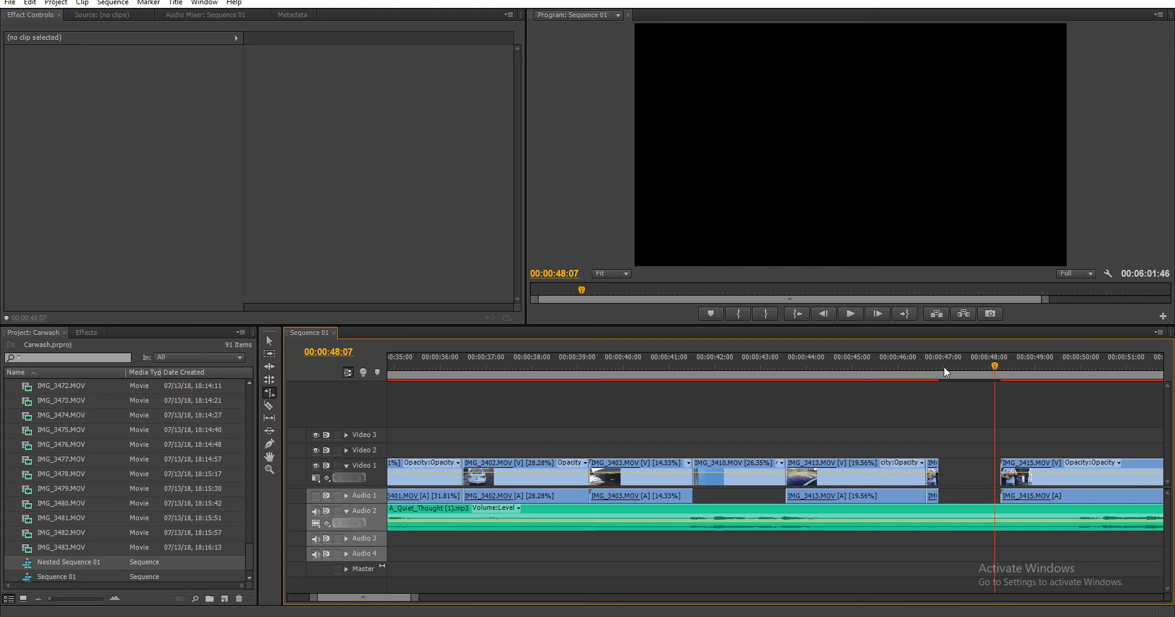
left_click_drag(938, 473, 998, 473)
right_click(997, 472)
left_click(1011, 478)
- Split IMG_3415.MOV at 00:00:49:16 and ripple-delete the part before the cut
left_click_drag(999, 366, 1051, 378)
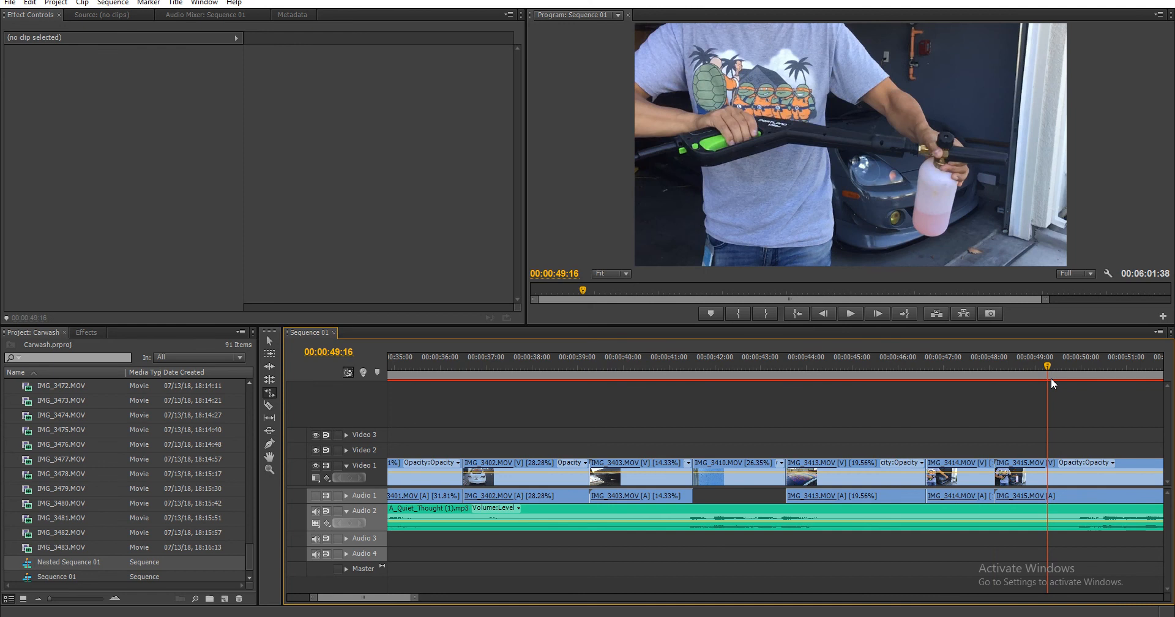
key("c")
left_click(1047, 476)
right_click(1035, 476)
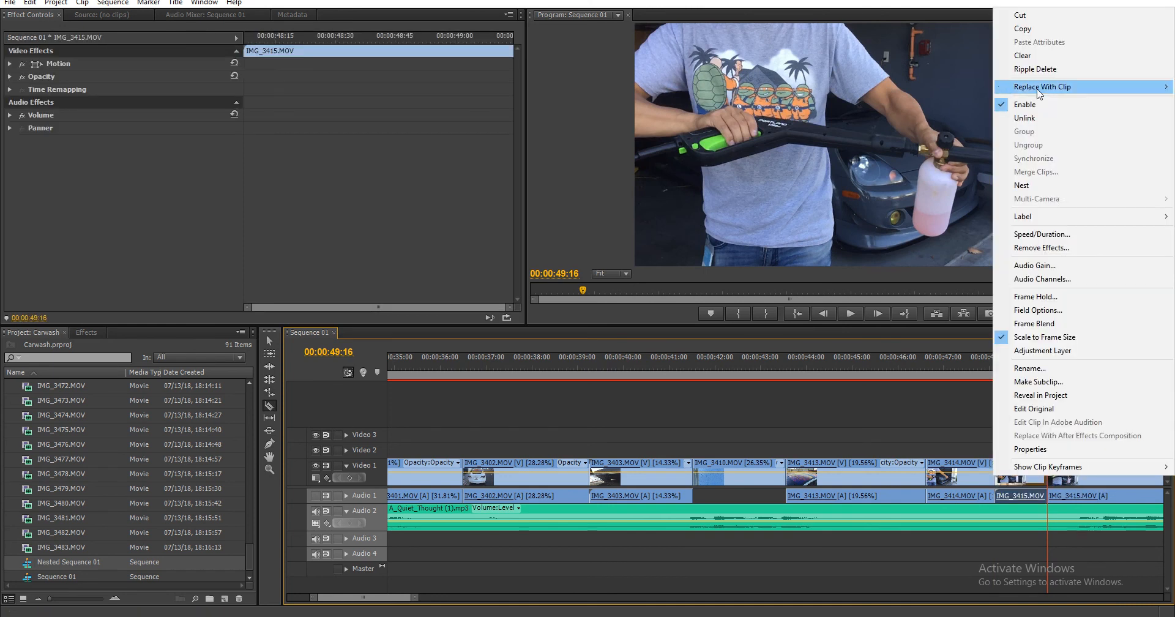
left_click(1035, 68)
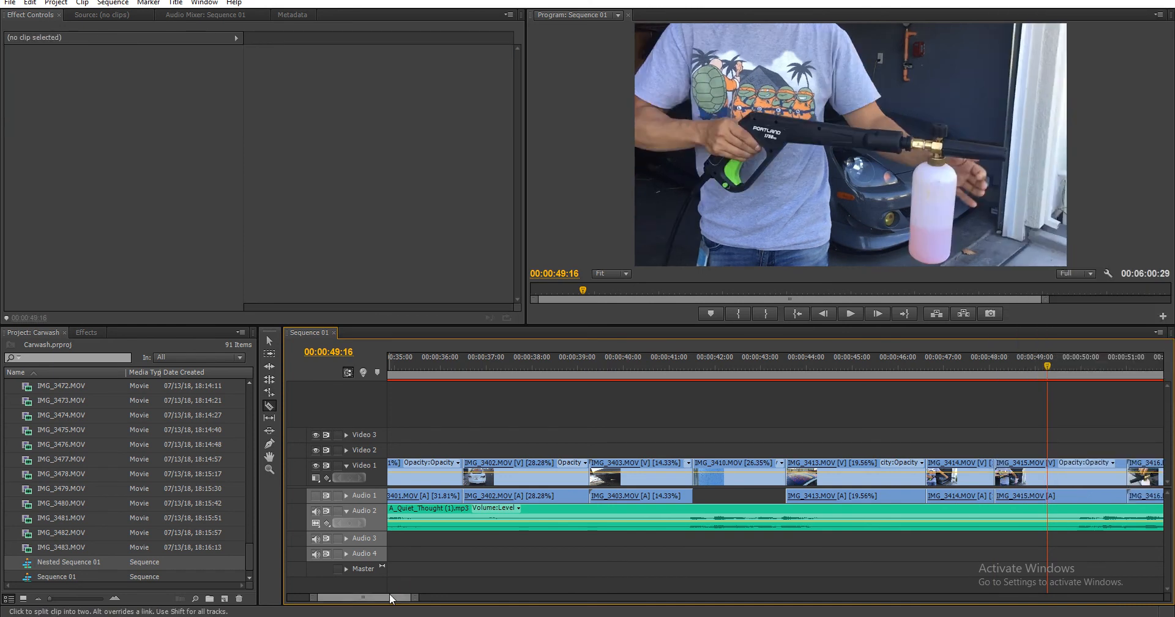
- Play back the cut into IMG_3415.MOV, split that clip at 00:00:48:41 and delete the part after the cut
left_click_drag(390, 598, 397, 601)
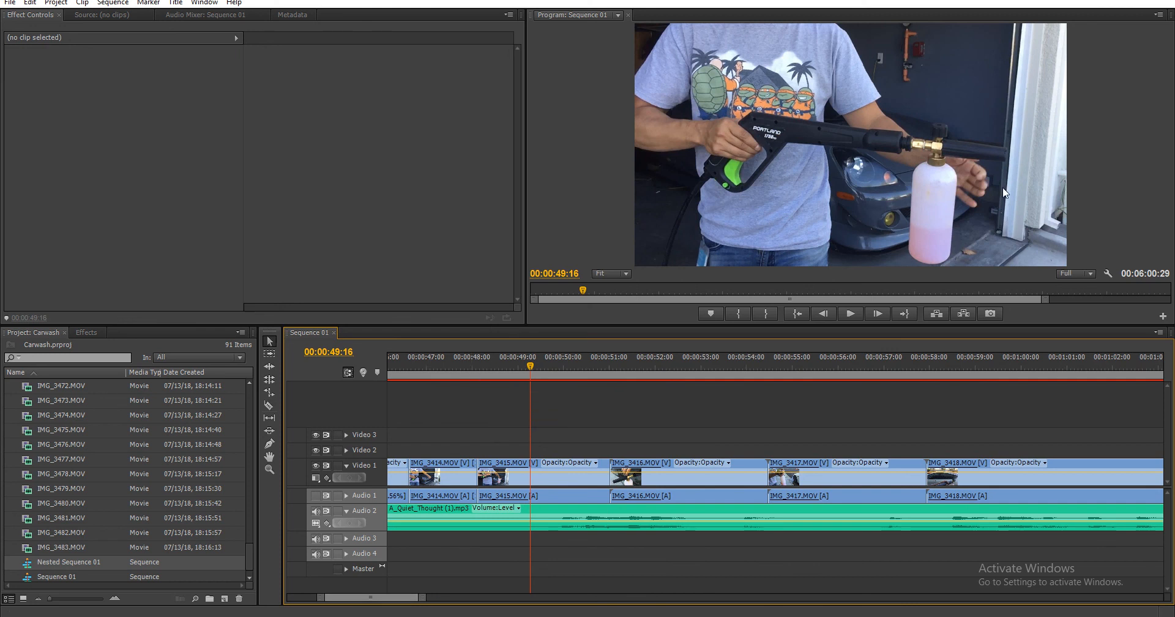
left_click(429, 364)
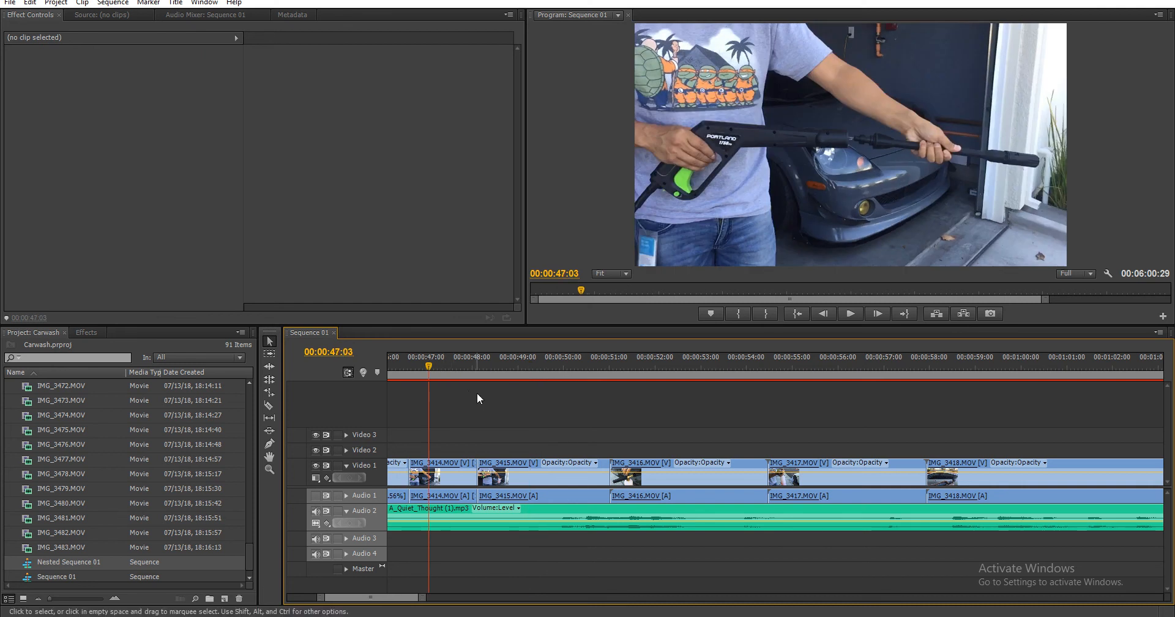
key("space")
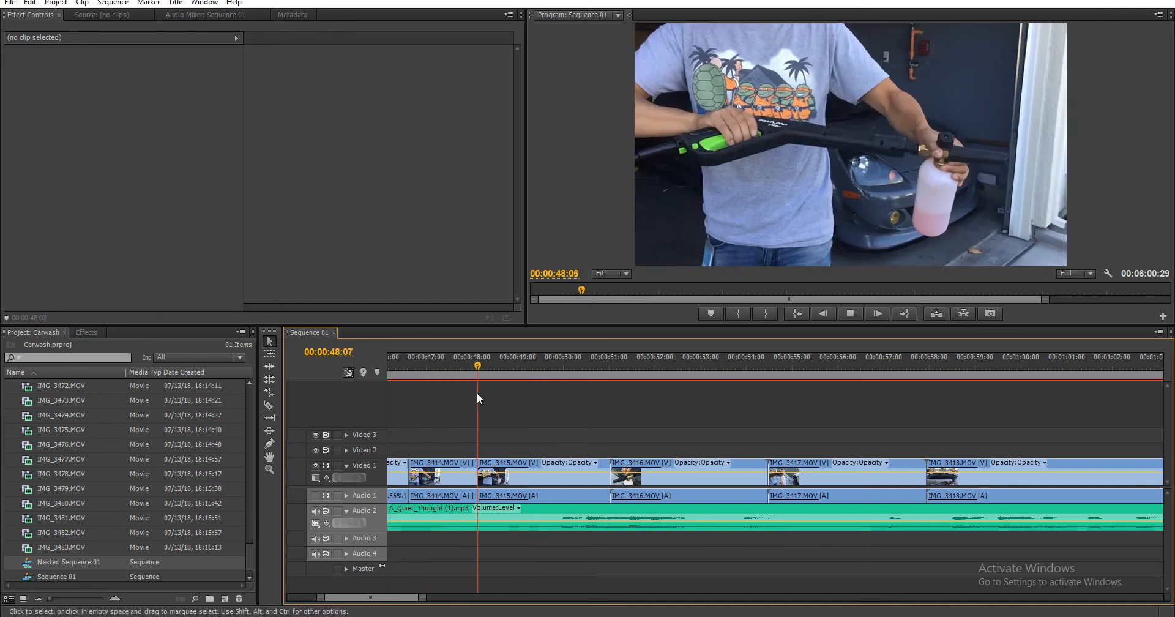
key("space")
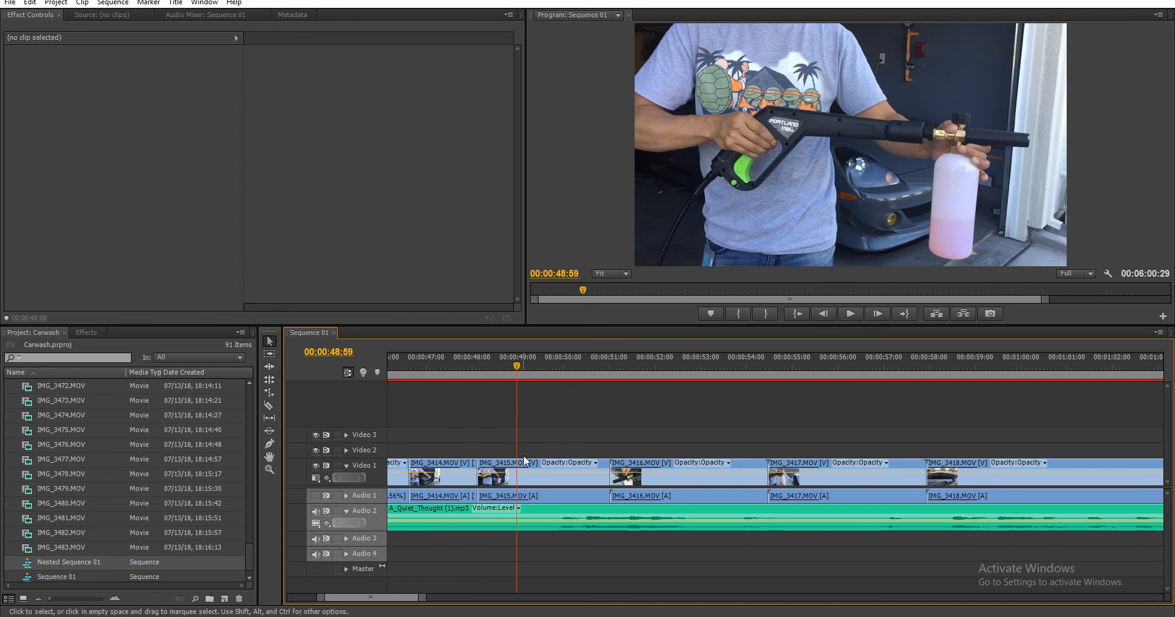
left_click(509, 365)
left_click_drag(508, 365, 502, 371)
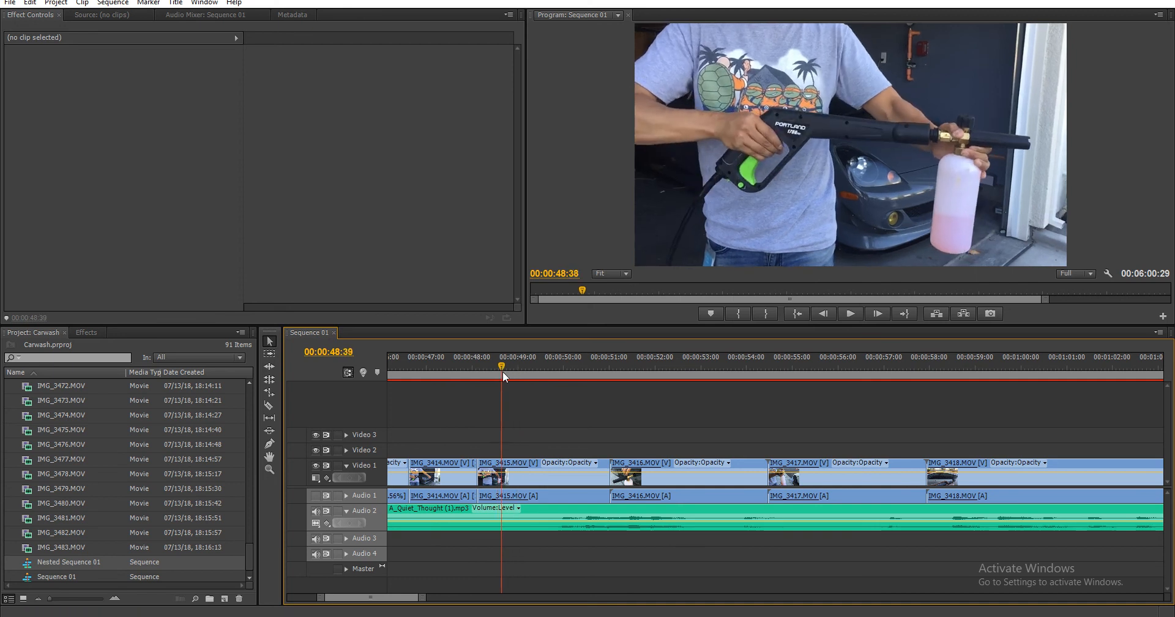
key("c")
left_click(503, 476)
key("v")
left_click(529, 478)
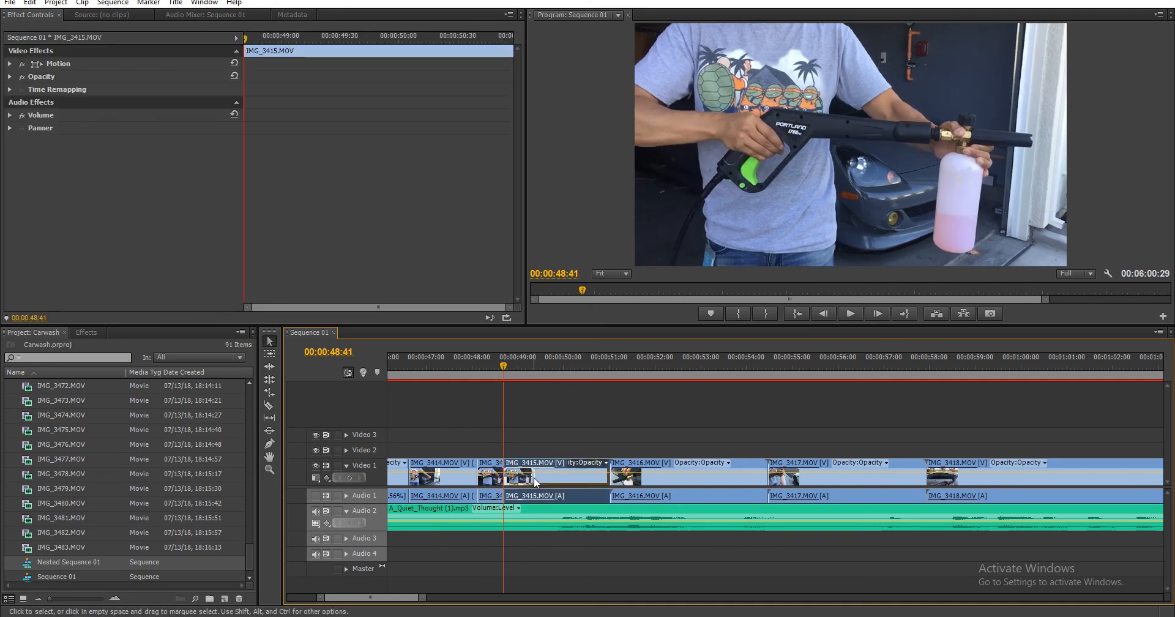
key("Delete")
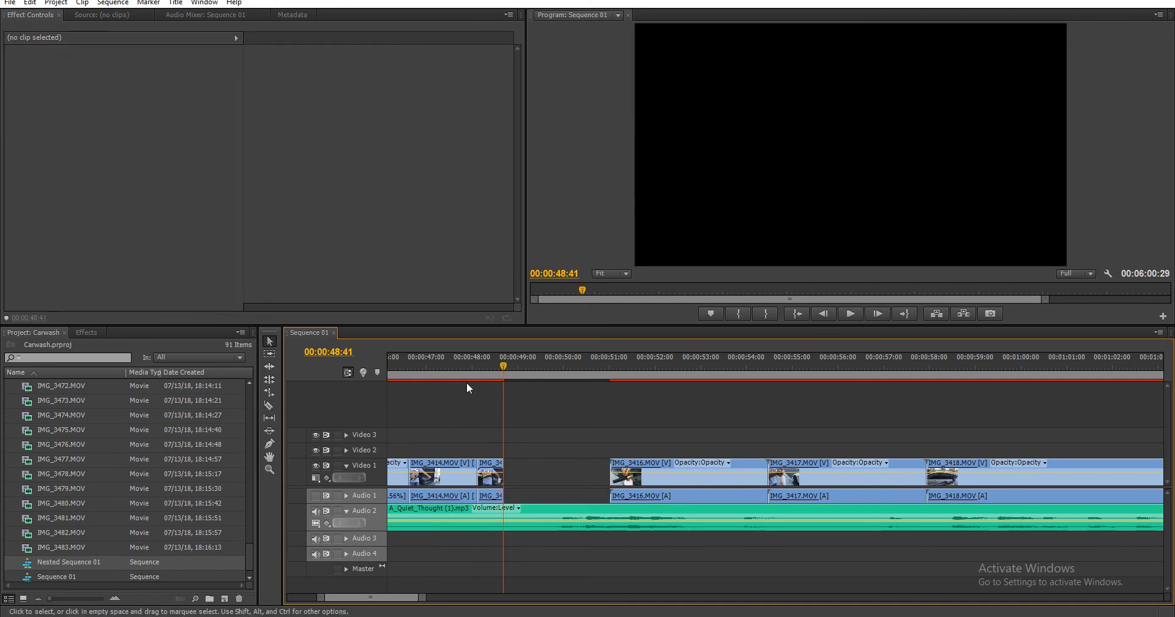
- Play the music past IMG_3415.MOV to find the beat and rate-stretch the clip's end to 00:00:50:02
left_click(421, 361)
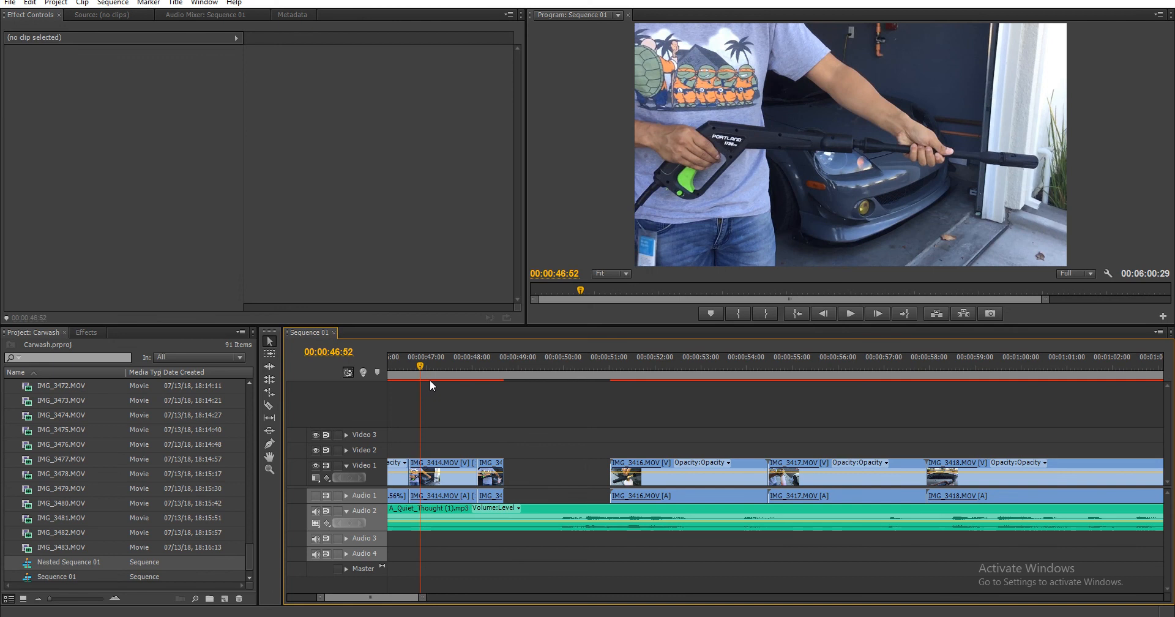
key("space")
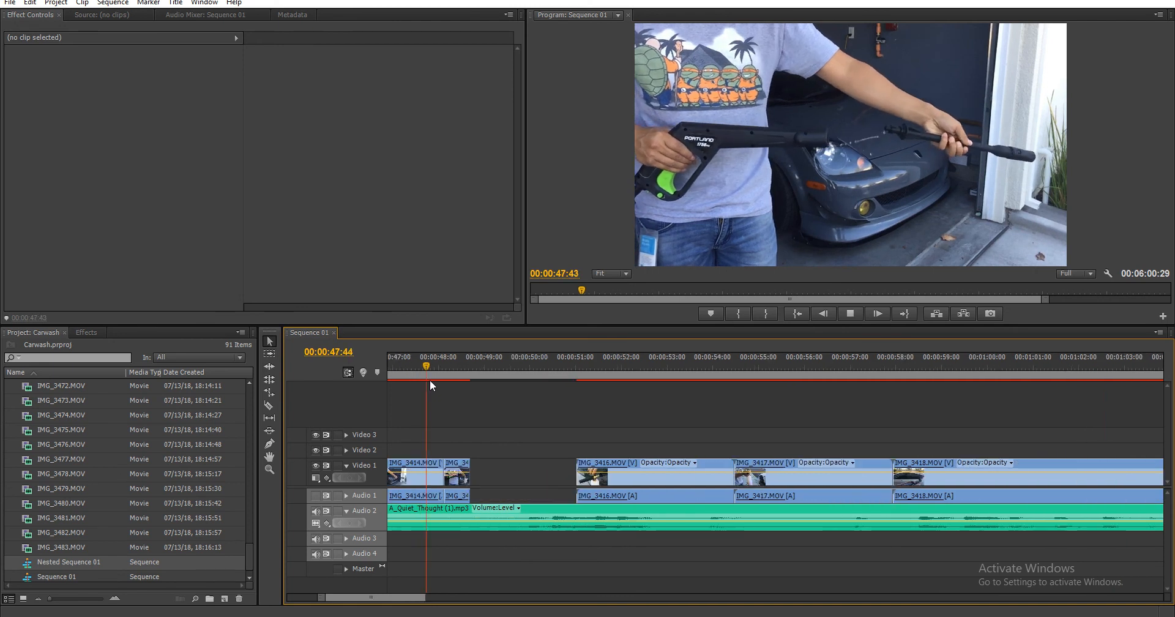
key("space")
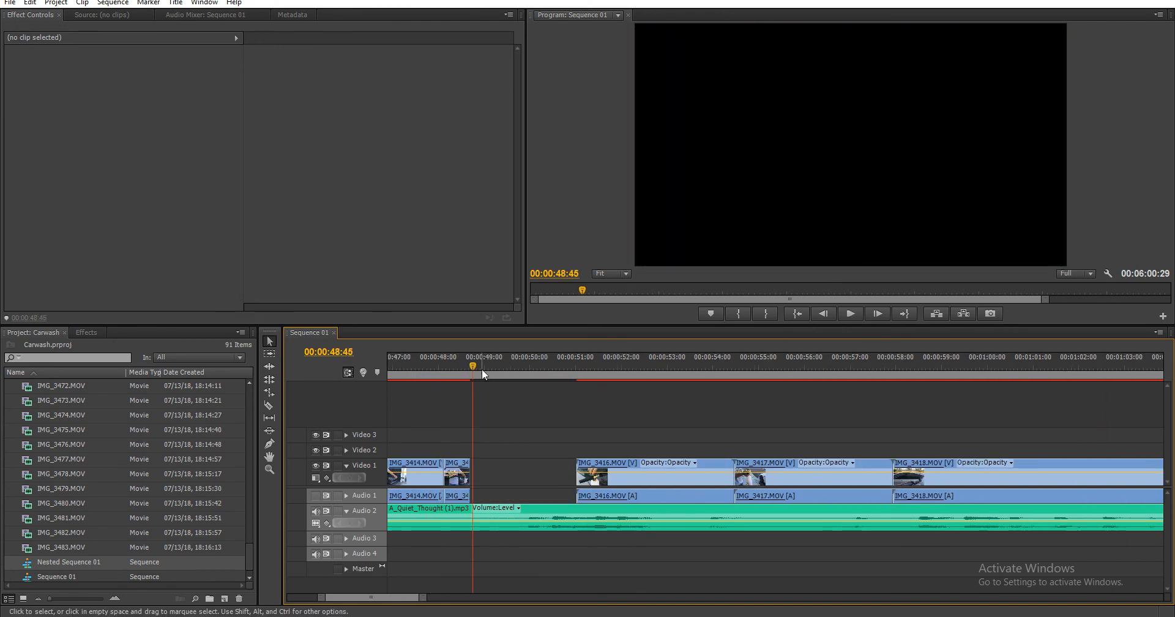
left_click(465, 364)
key("space")
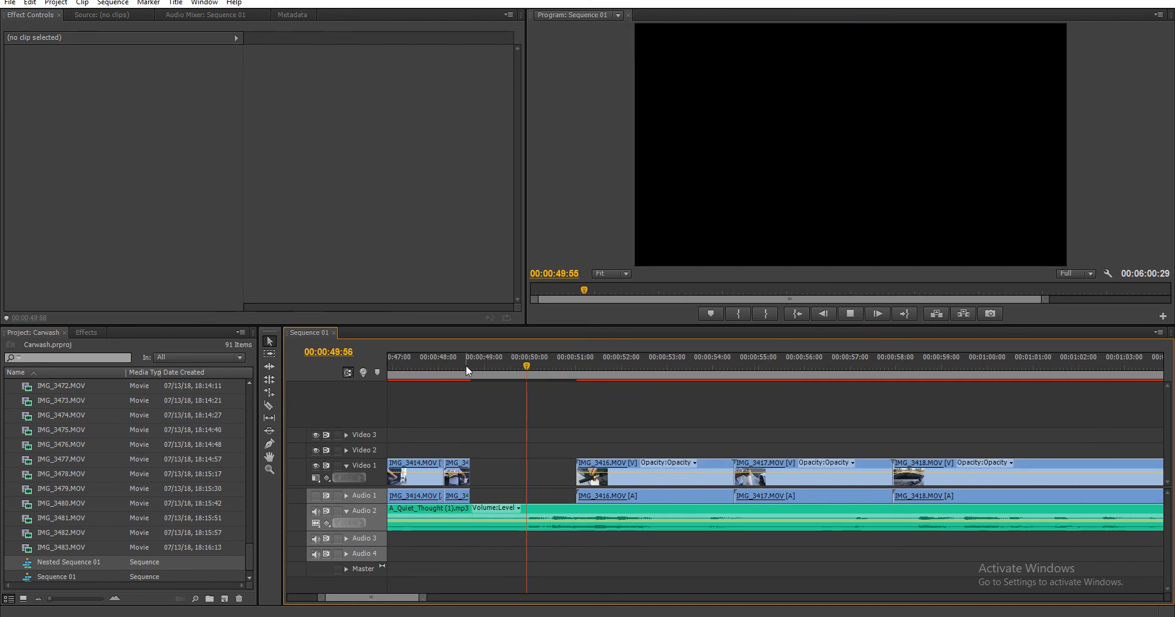
mouse_move(528, 362)
left_mouse_down()
mouse_move(548, 367)
mouse_move(534, 369)
left_mouse_up()
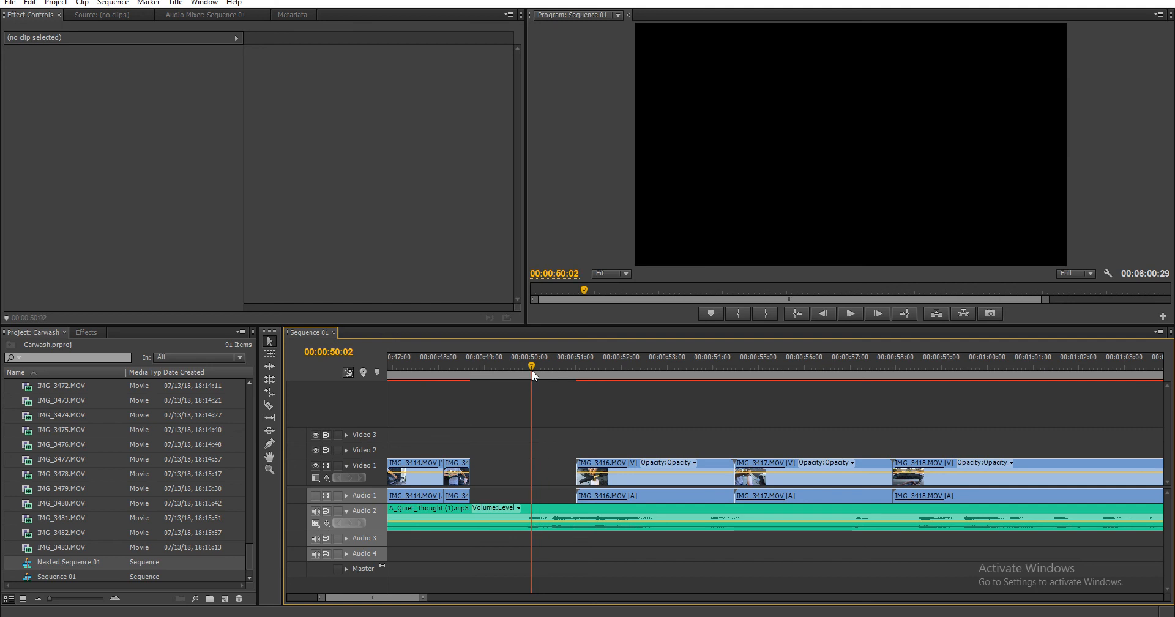
key("r")
left_click_drag(469, 476, 532, 477)
key("v")
- Split IMG_3416.MOV at 00:00:51:32, remove the part before the cut and close the gap after IMG_3415.MOV
left_click_drag(585, 372, 600, 397)
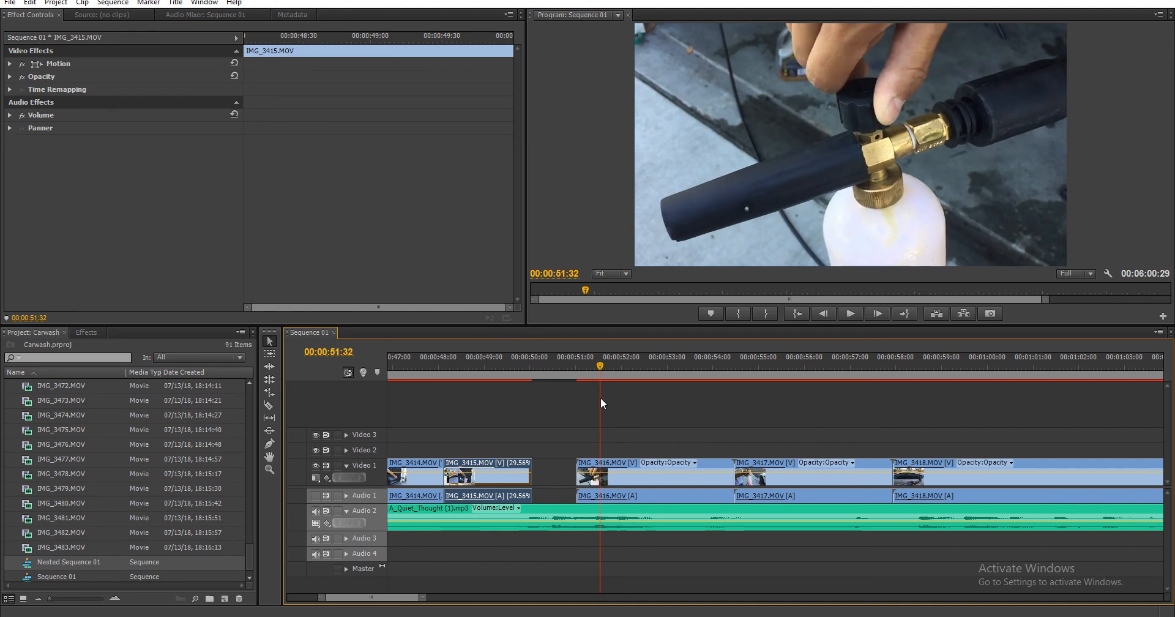
key("c")
left_click(601, 478)
key("v")
left_click(587, 476)
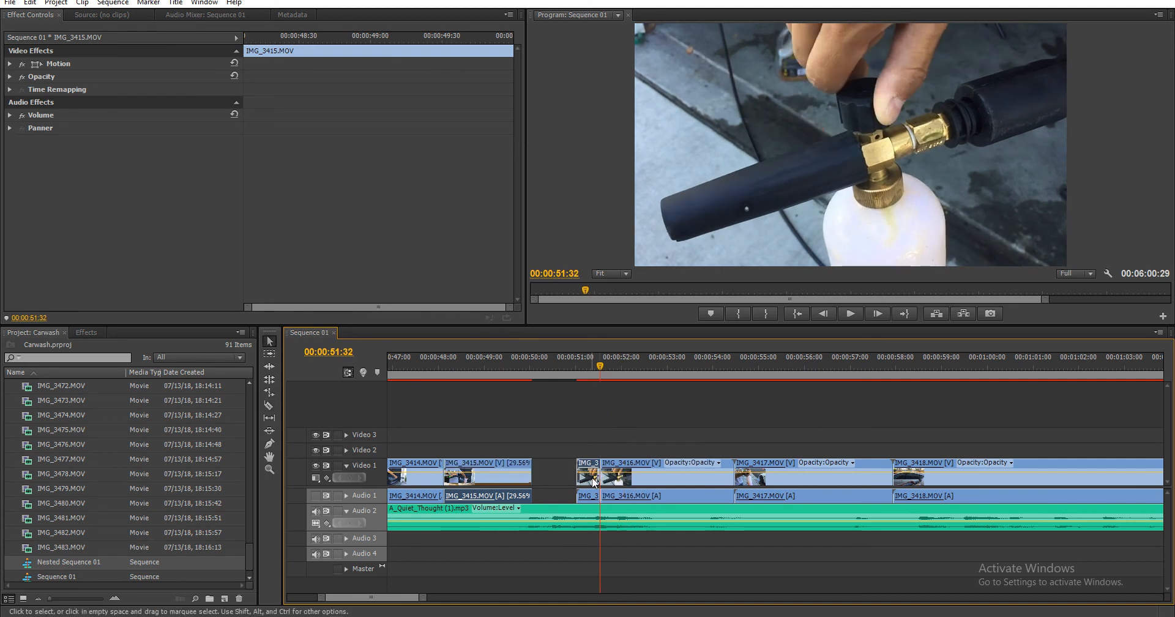
key("Delete")
left_click(593, 482)
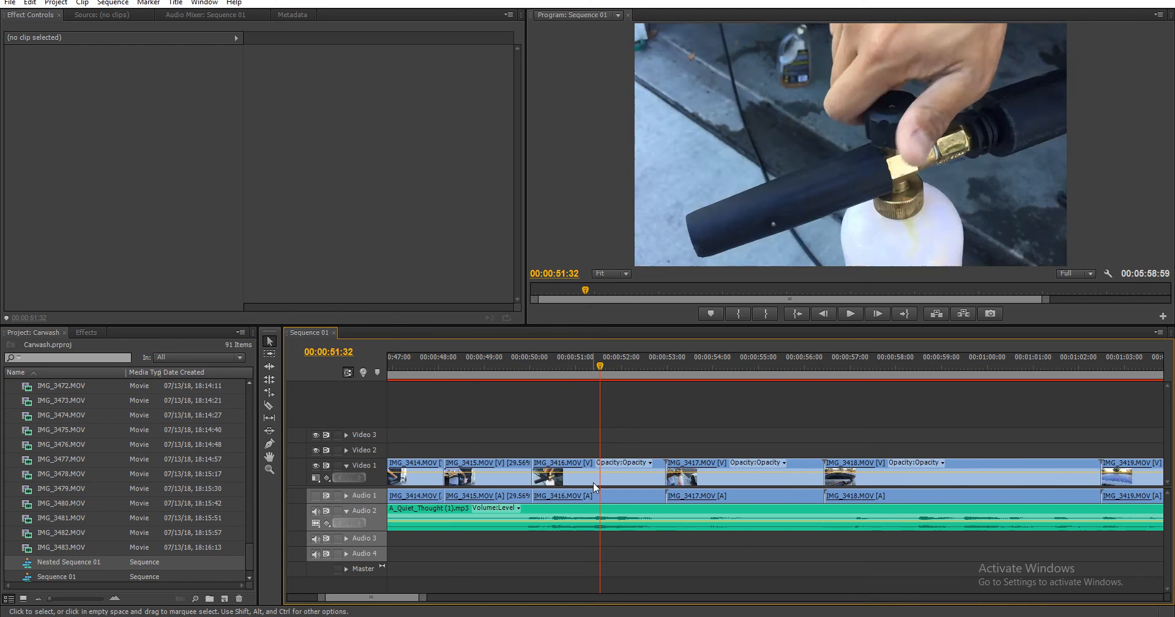
- Split IMG_3416.MOV at 00:00:50:48 and delete the part after the cut
left_click_drag(538, 361, 566, 367)
key("ctrl+k")
left_click(586, 478)
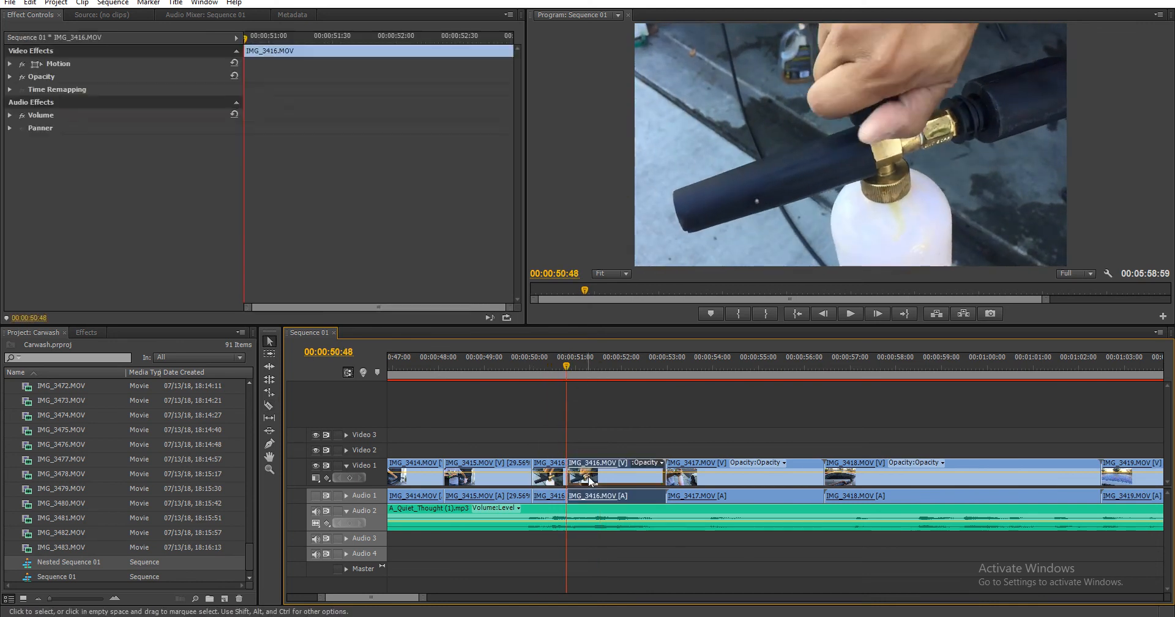
key("Delete")
- Rate-stretch the end of IMG_3416.MOV to about 00:00:51:30 and play back the slowed clip
key("r")
left_click_drag(568, 478, 578, 476)
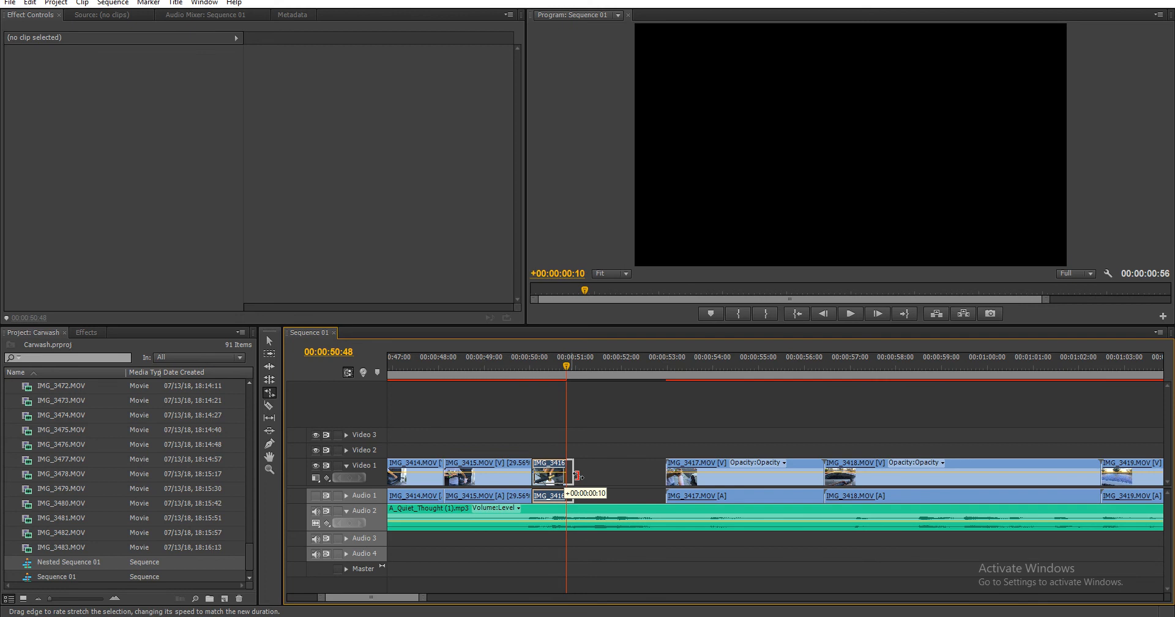
key("space")
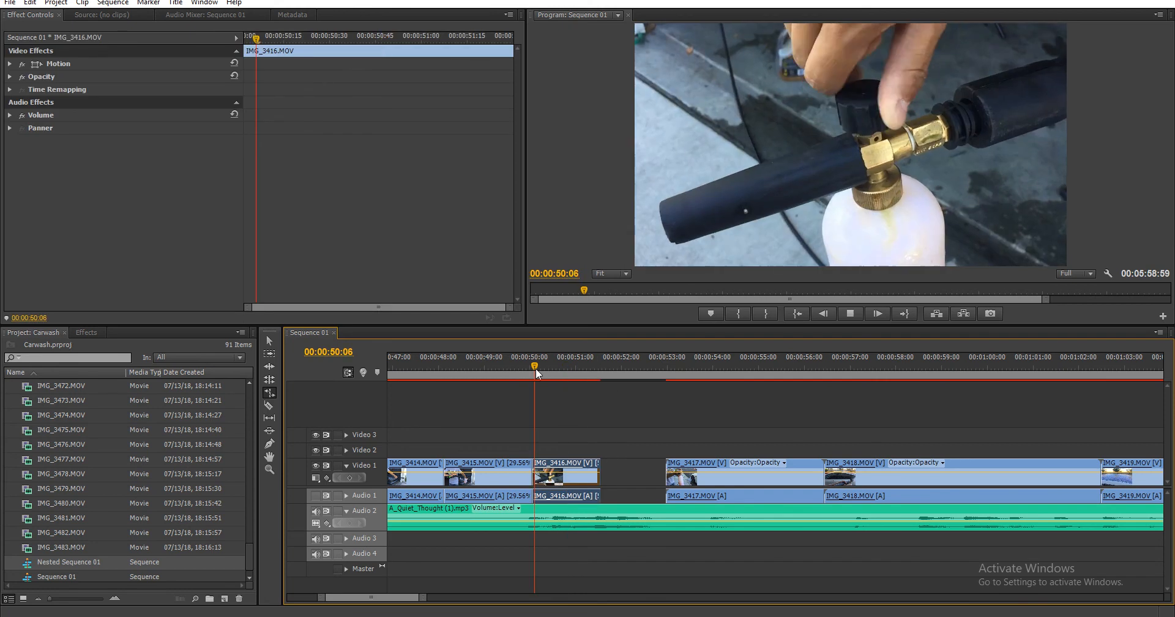
key("space")
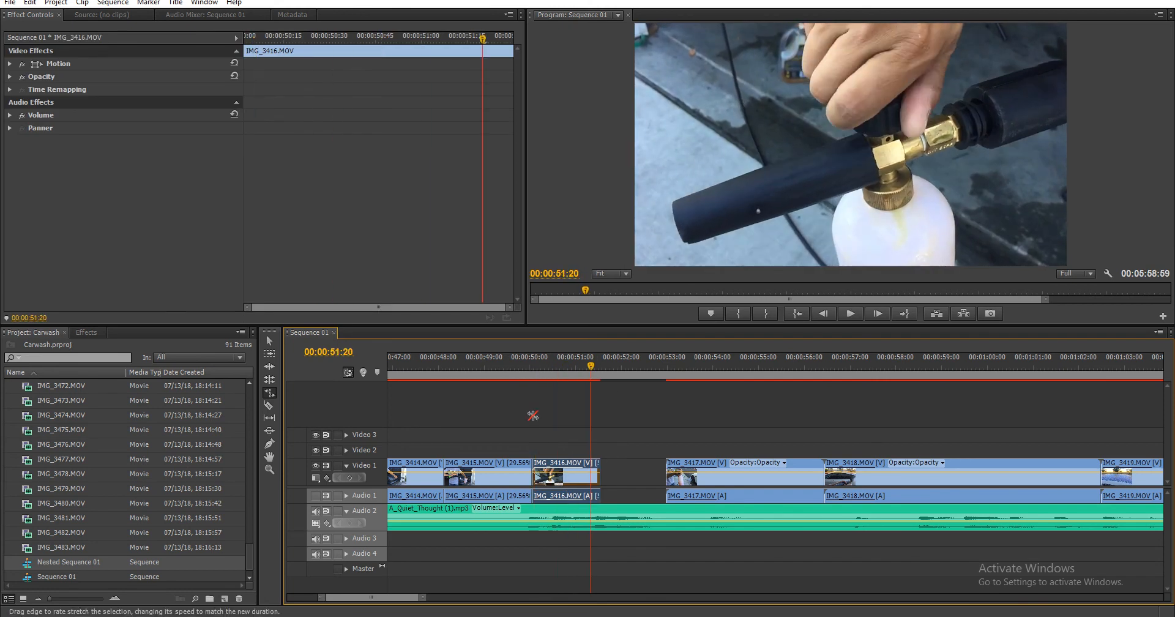
- Split the slowed IMG_3416.MOV just before 00:00:51:00 and delete the part before the cut, leaving the gap open
key("c")
left_click(572, 479)
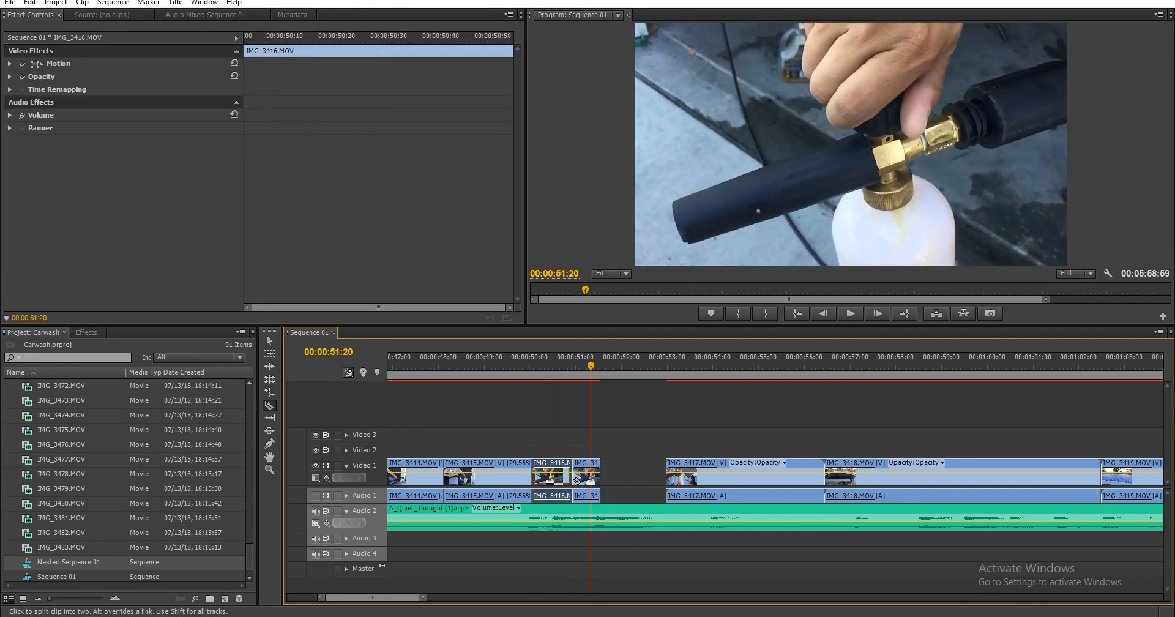
right_click(564, 480)
left_click(612, 55)
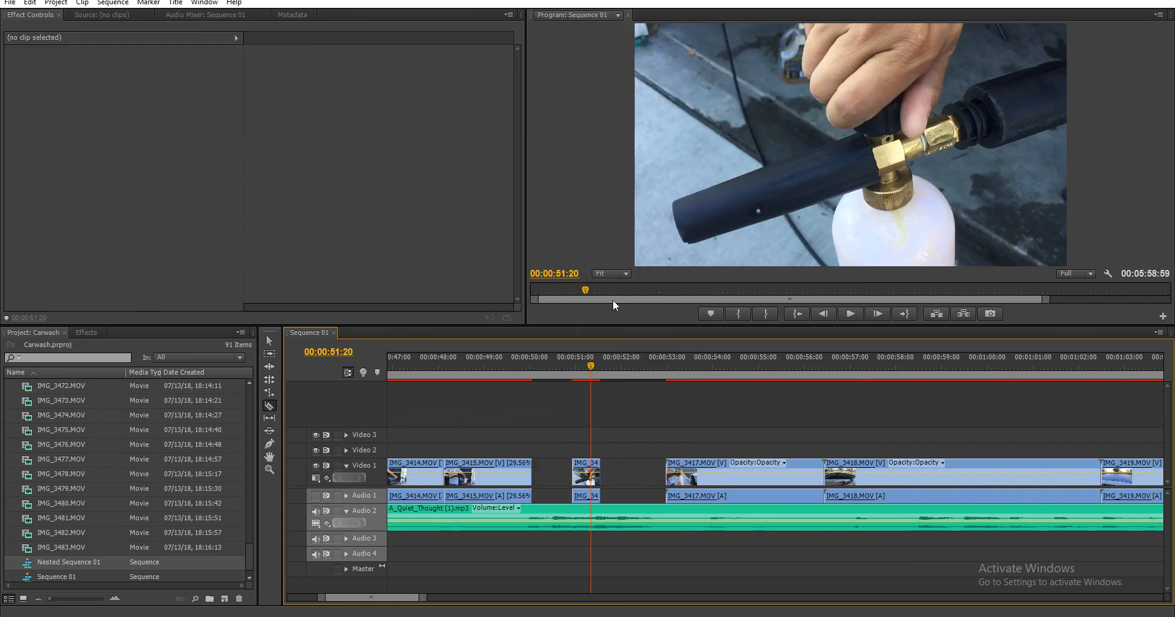
- Rate-stretch the start of the remaining IMG_3416.MOV piece back to the end of IMG_3415.MOV and play it back
key("r")
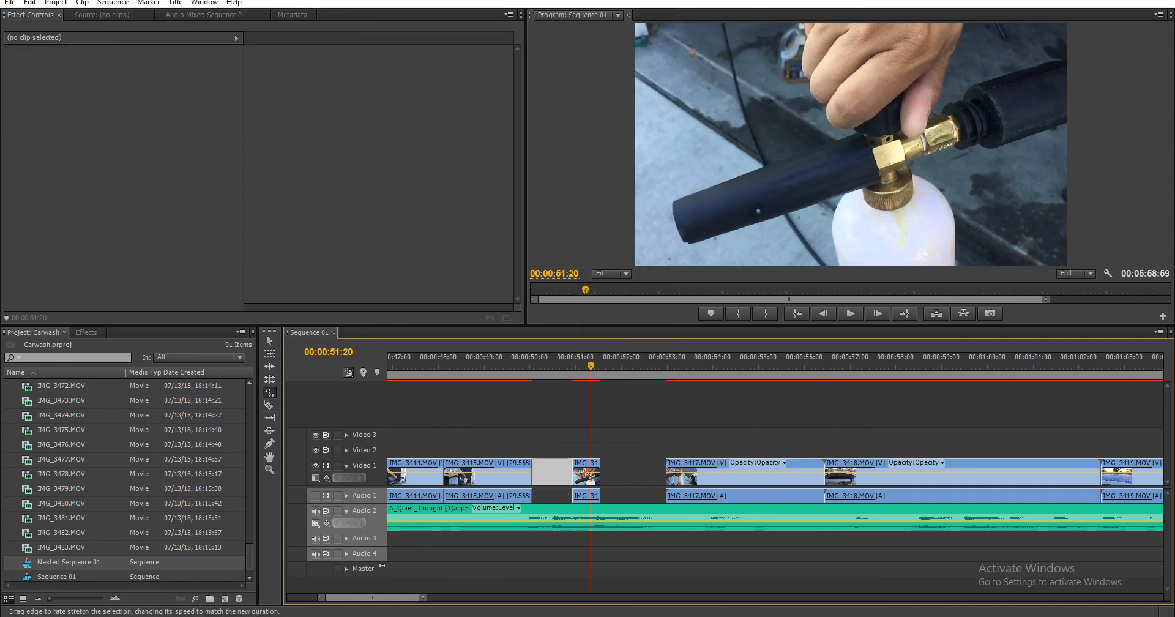
left_click_drag(573, 479, 532, 479)
key("v")
left_click(533, 364)
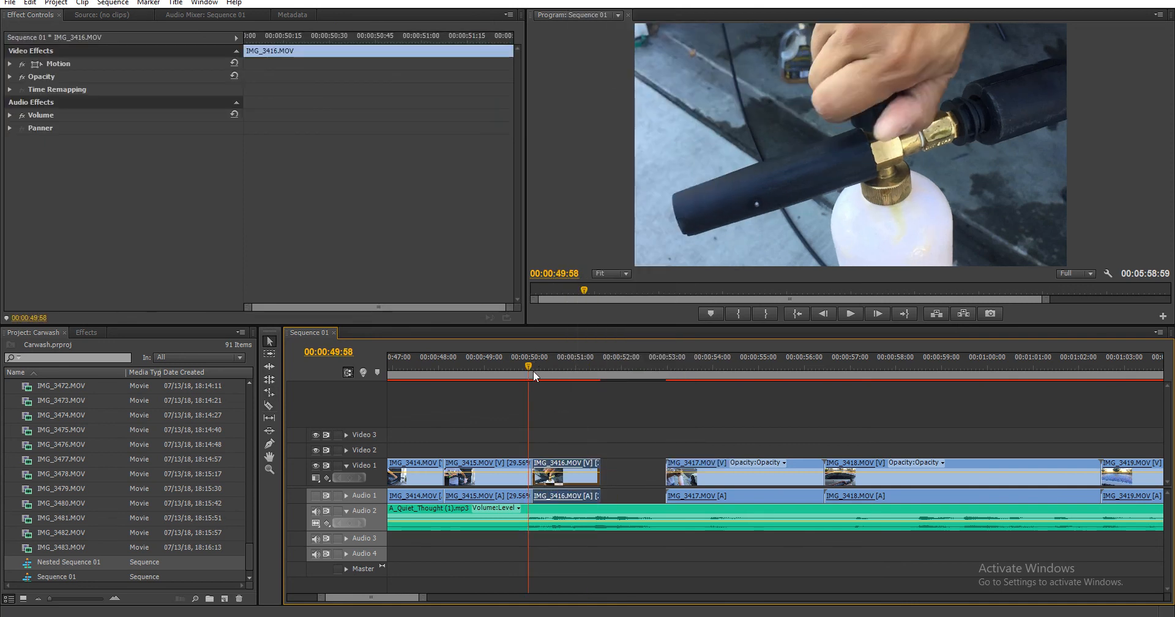
key("space")
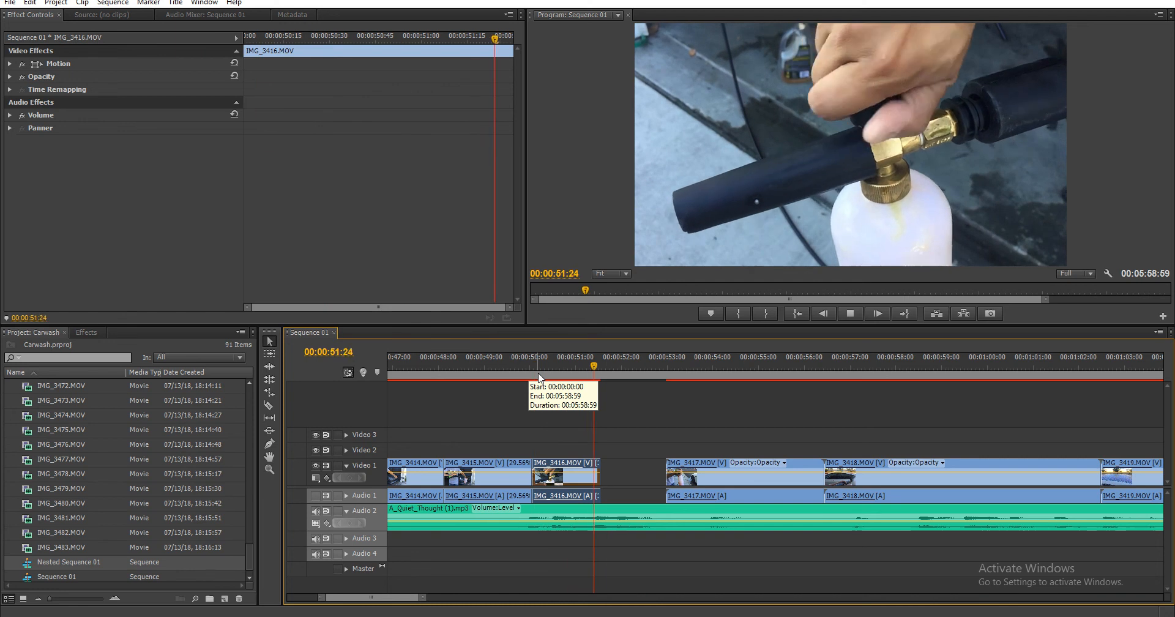
key("space")
- Play back the end of IMG_3416.MOV and move IMG_3417.MOV directly against it
left_click(582, 366)
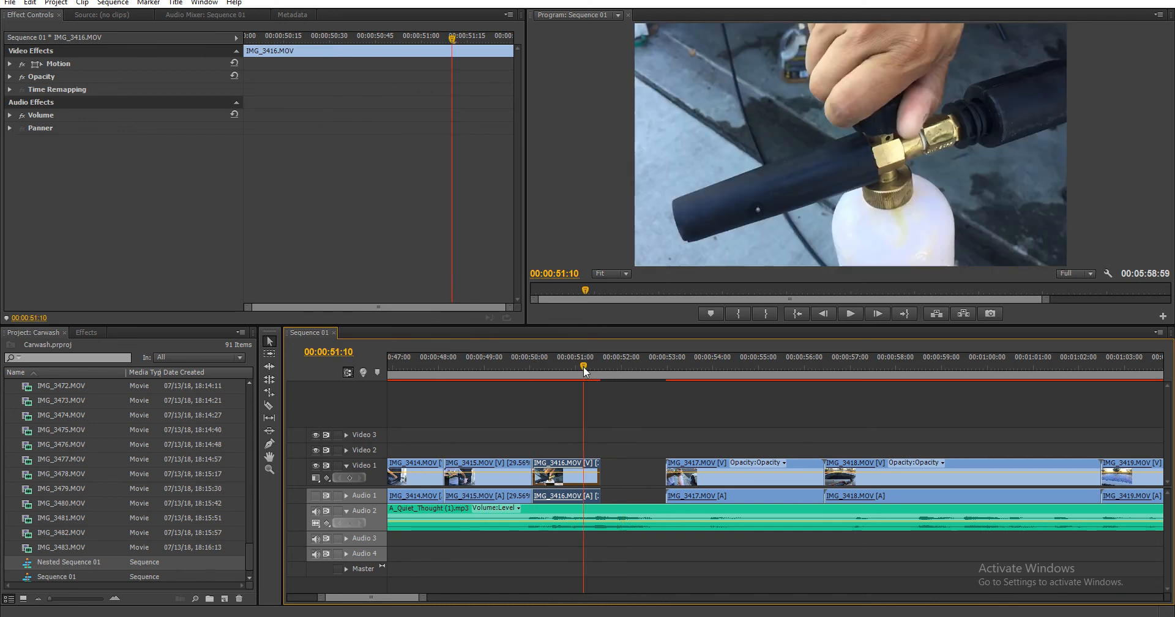
key("space")
key("space")
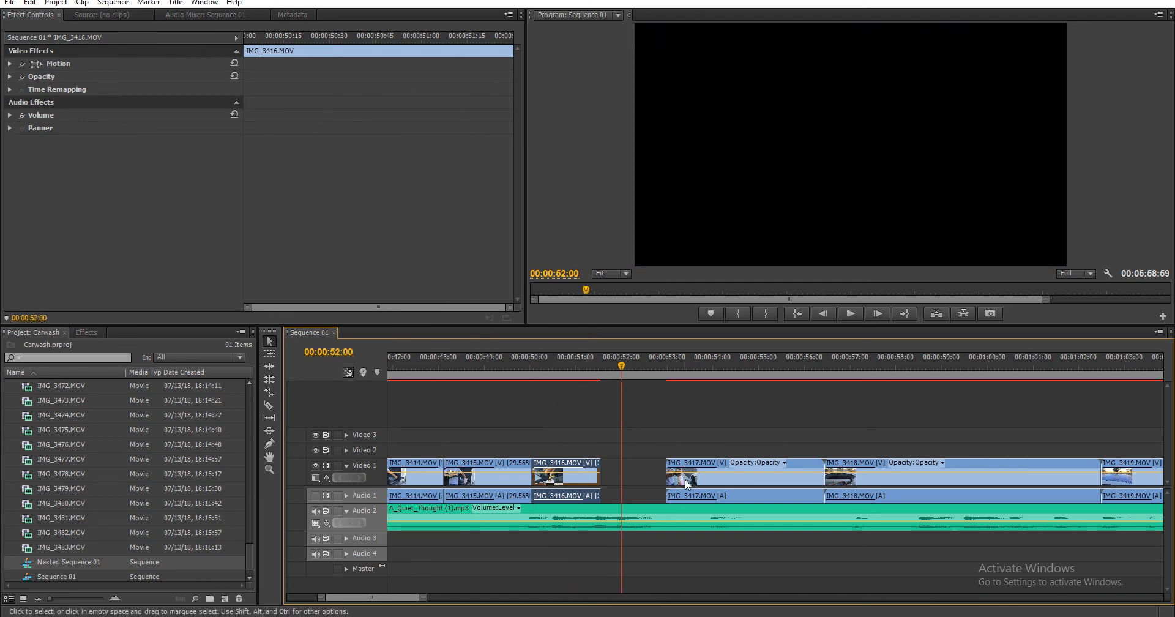
left_click_drag(685, 480, 619, 480)
- Split IMG_3417.MOV at 00:00:51:44 and ripple-delete the part before the cut
left_click(593, 364)
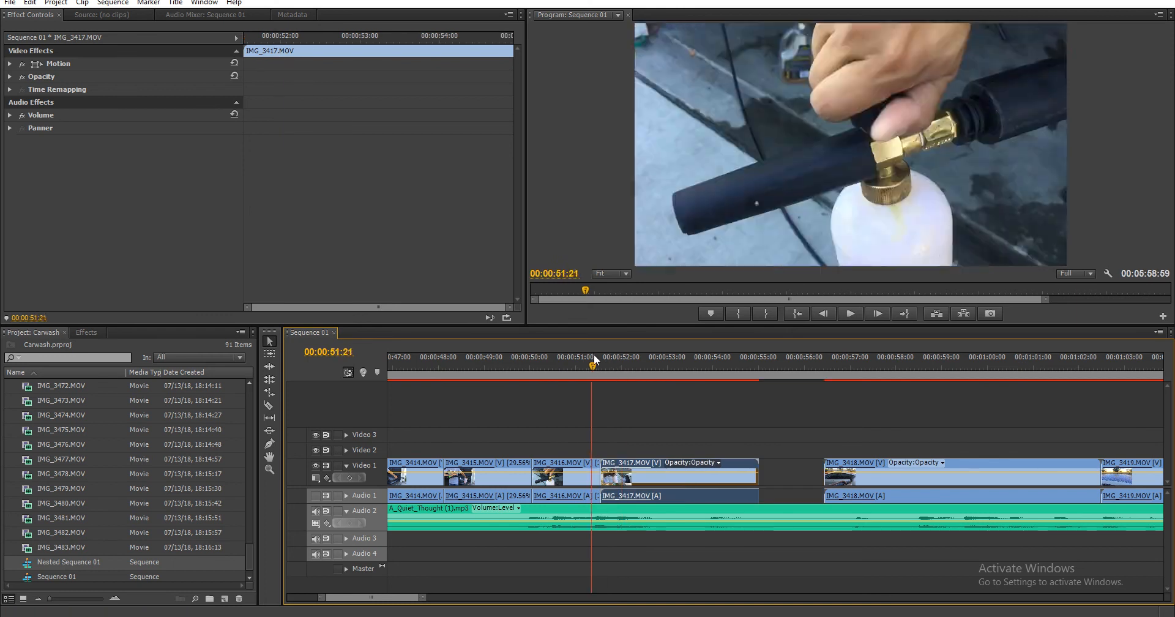
left_click_drag(593, 359, 611, 375)
key("c")
left_click(610, 473)
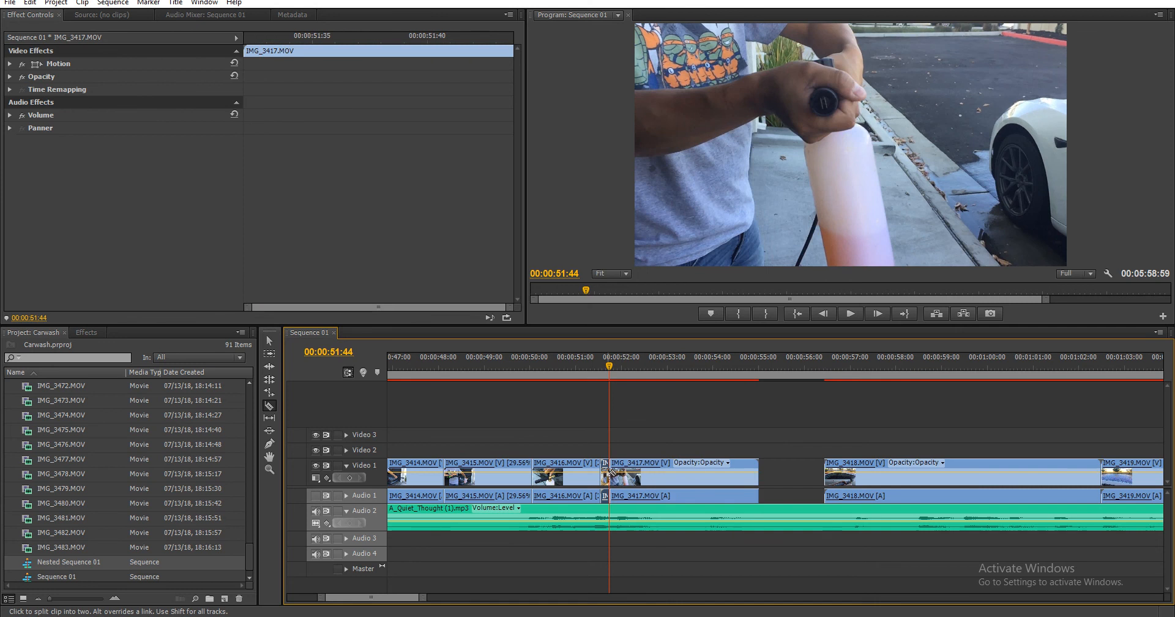
right_click(607, 474)
left_click(637, 72)
- Split IMG_3417.MOV at 00:00:52:07 and delete the part after the cut
left_click(620, 364)
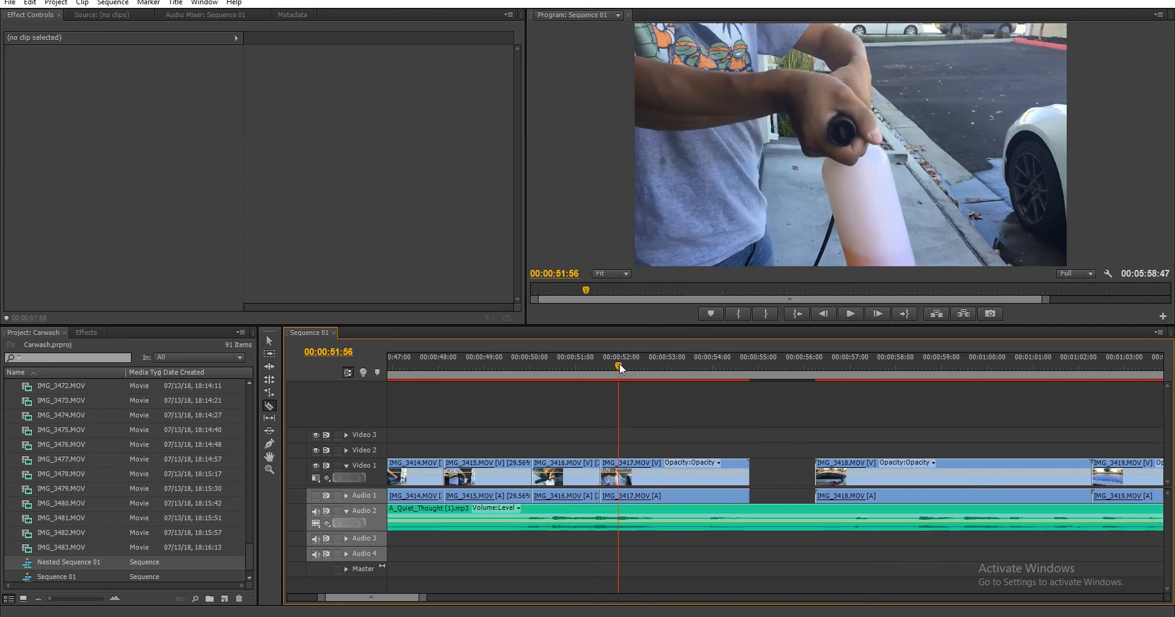
mouse_move(619, 364)
left_mouse_down()
mouse_move(638, 367)
mouse_move(626, 372)
left_mouse_up()
left_click(627, 474)
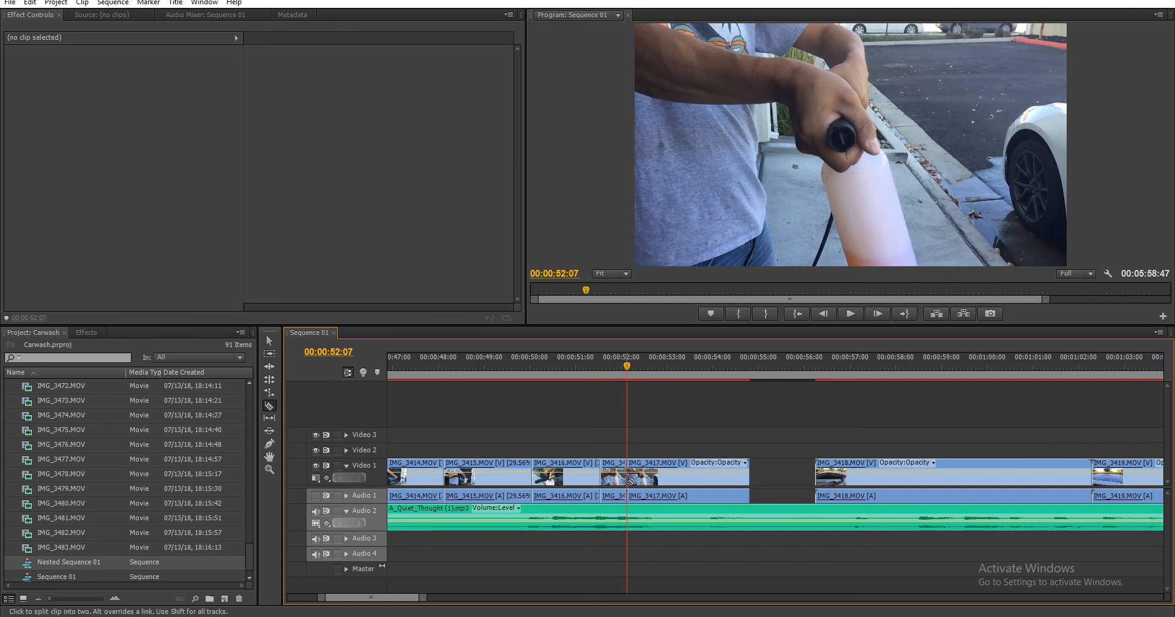
key("v")
left_click(652, 472)
key("Delete")
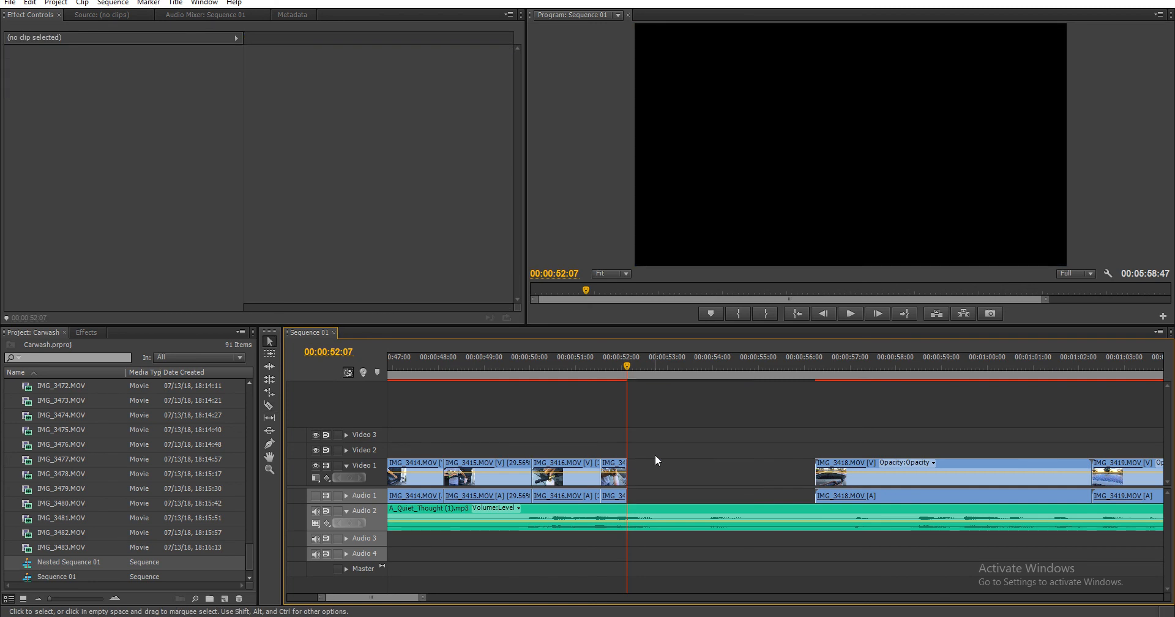
- Play back the sequence from IMG_3416.MOV onward and delete the remaining short piece of IMG_3417.MOV
left_click(579, 365)
key("space")
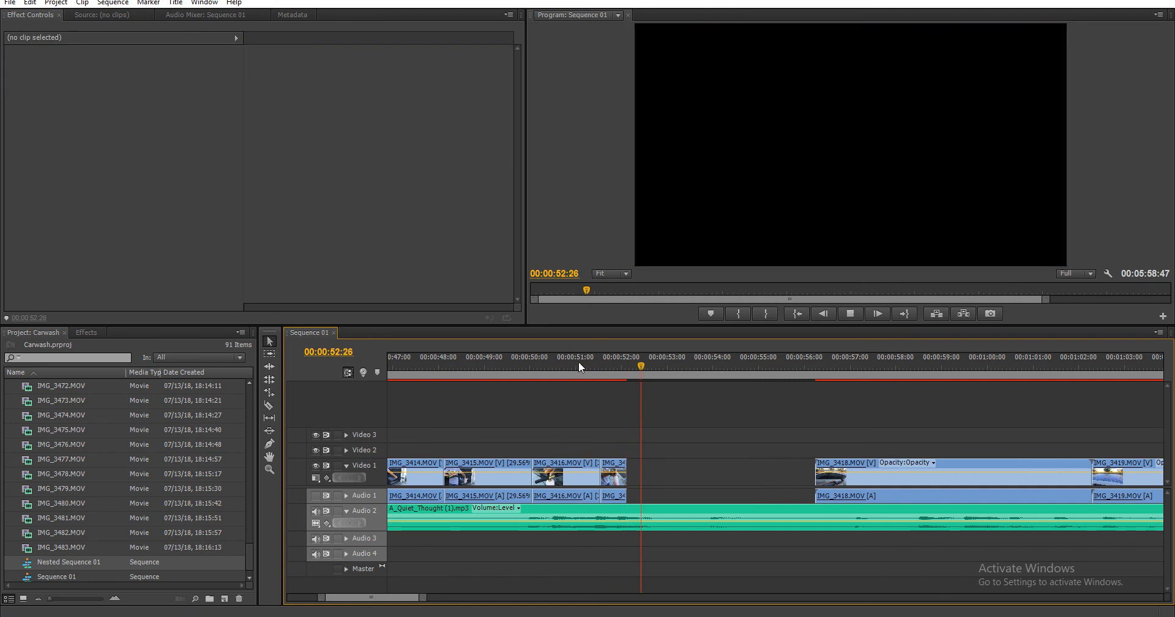
key("space")
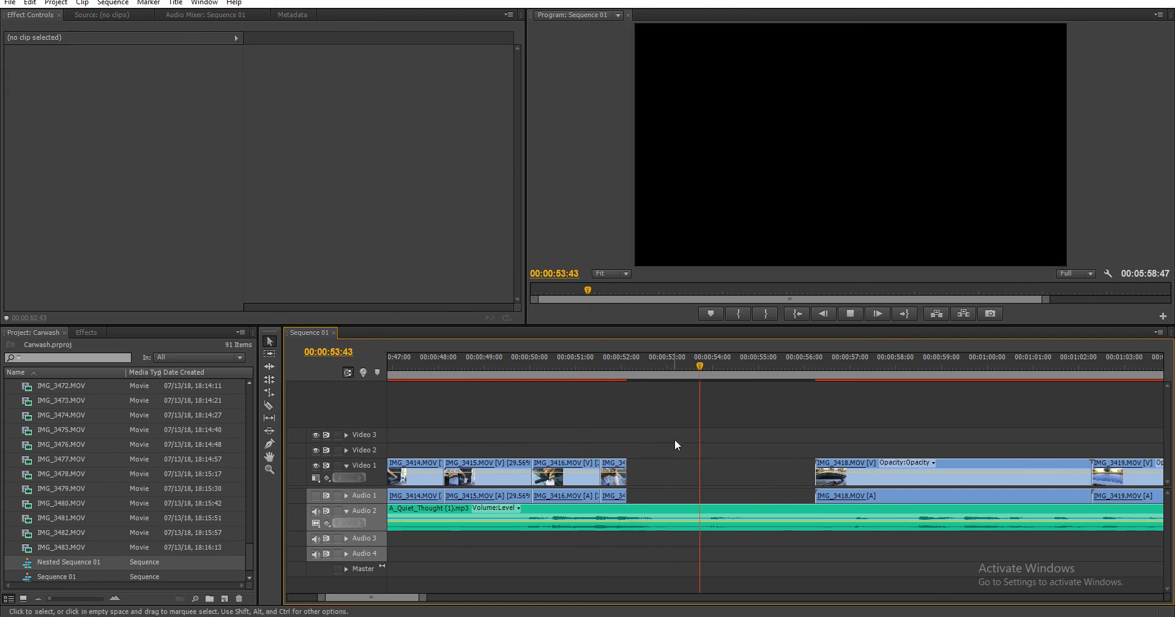
left_click(619, 474)
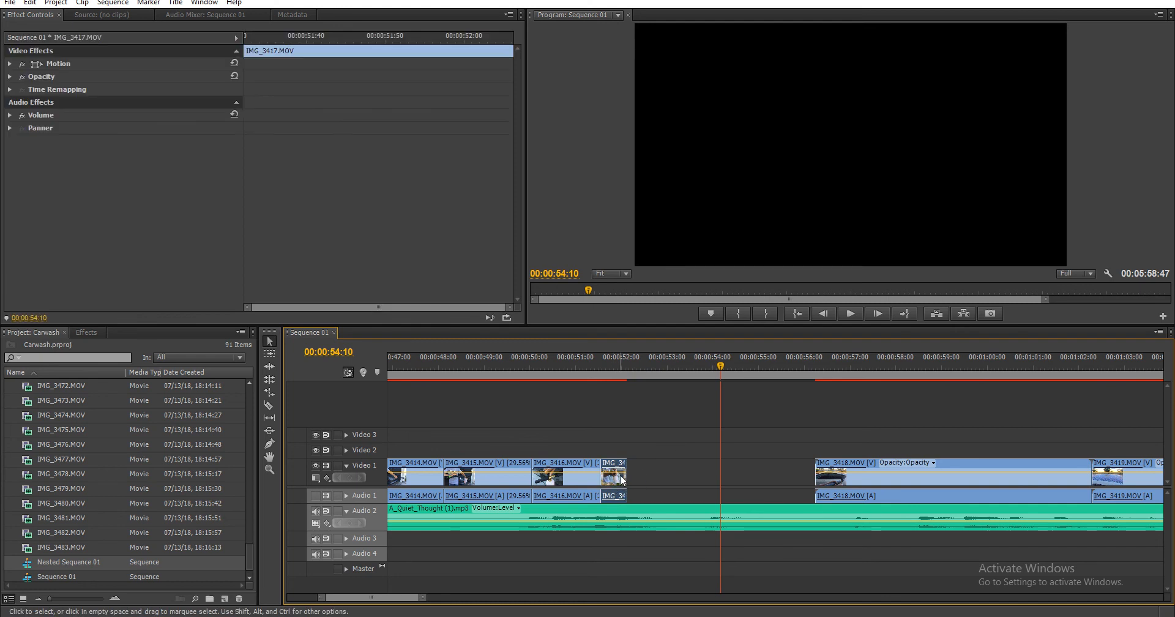
key("Delete")
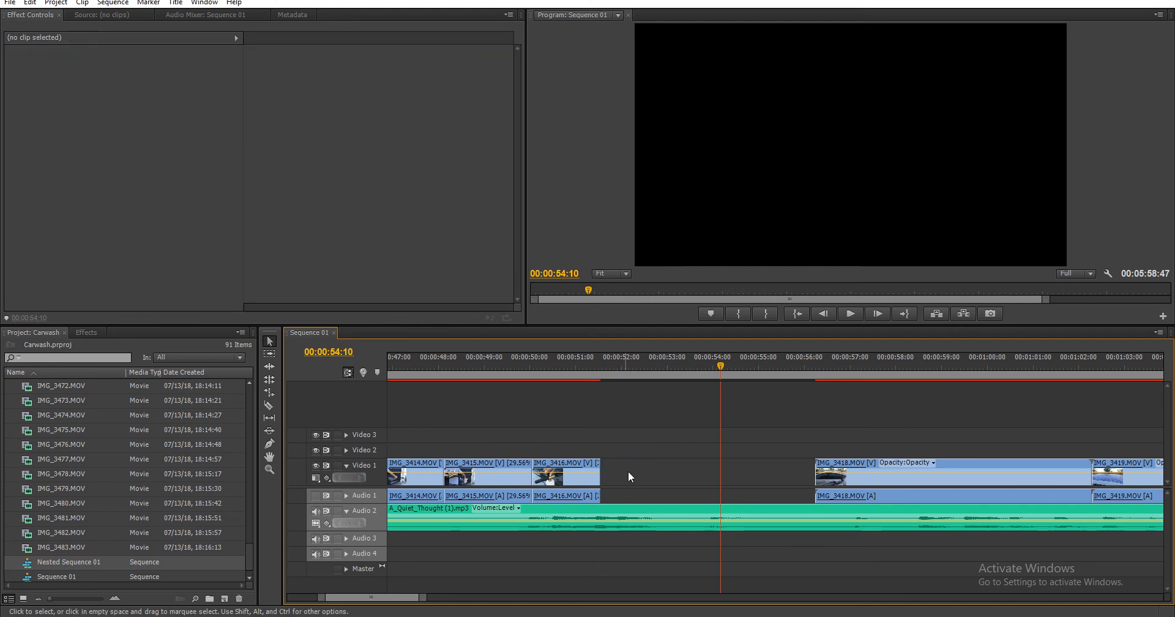
- Close the gap between IMG_3416.MOV and IMG_3418.MOV
left_click_drag(831, 369, 848, 371)
left_click(799, 476)
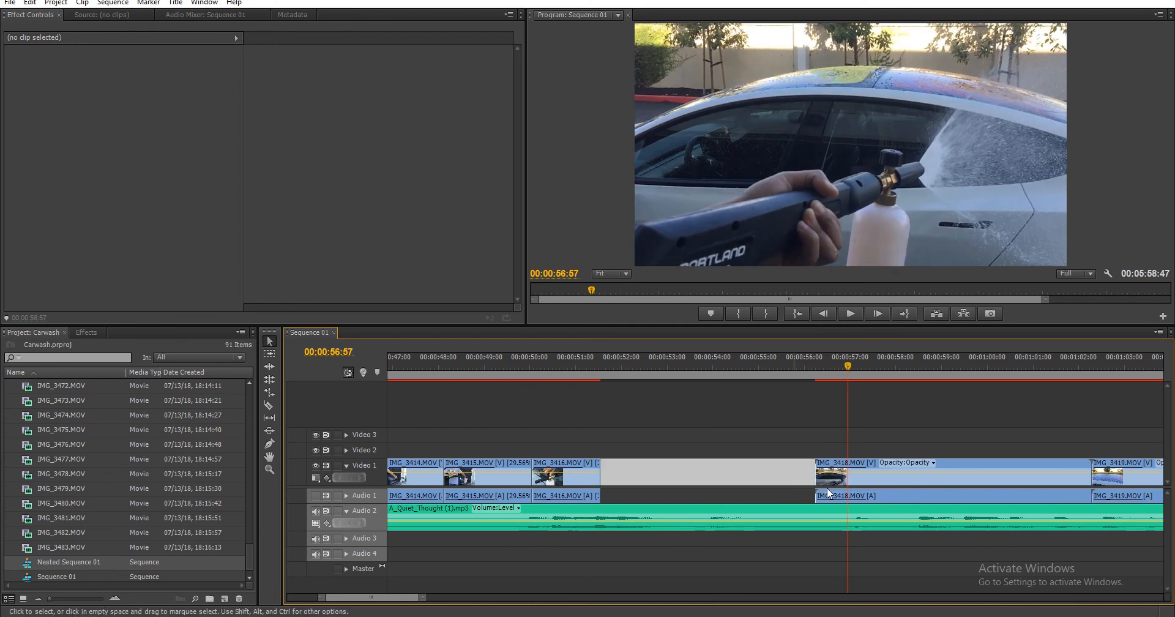
key("Delete")
- Split IMG_3418.MOV at 00:00:53:56 and at 00:00:52:29
left_click_drag(603, 366, 710, 384)
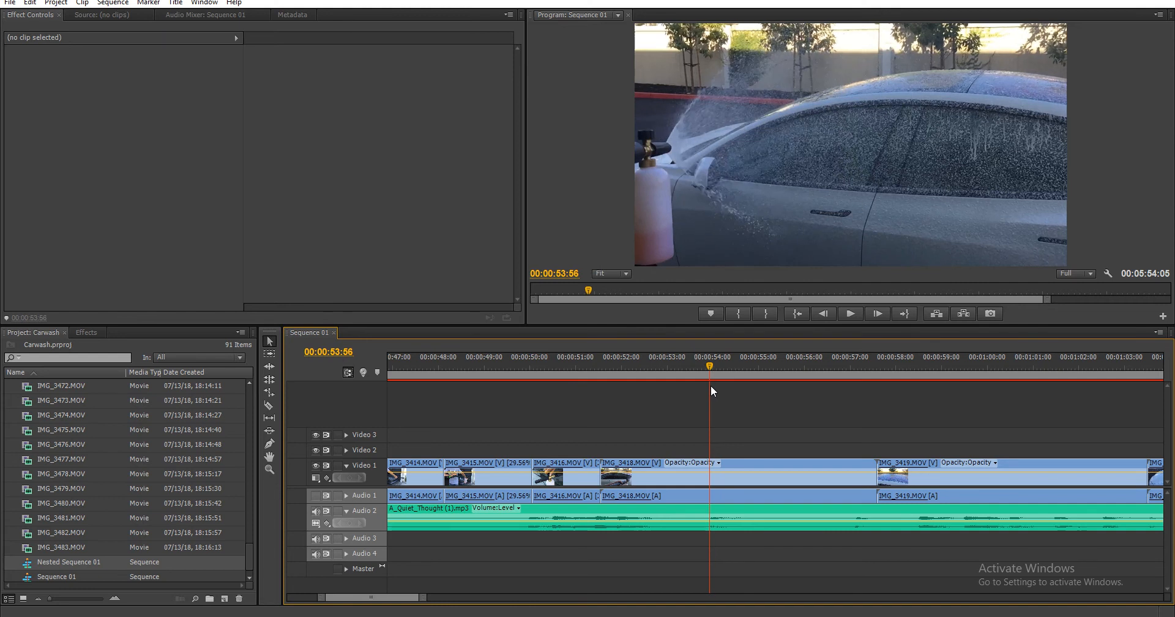
key("c")
left_click(711, 471)
left_click(633, 369)
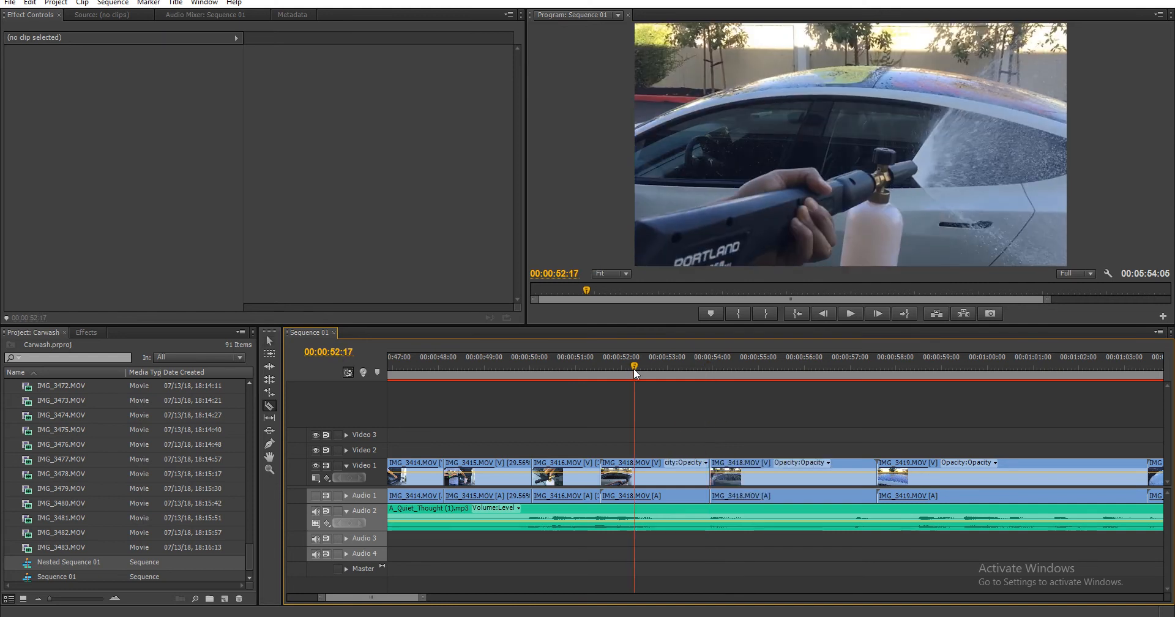
left_click_drag(633, 368, 642, 372)
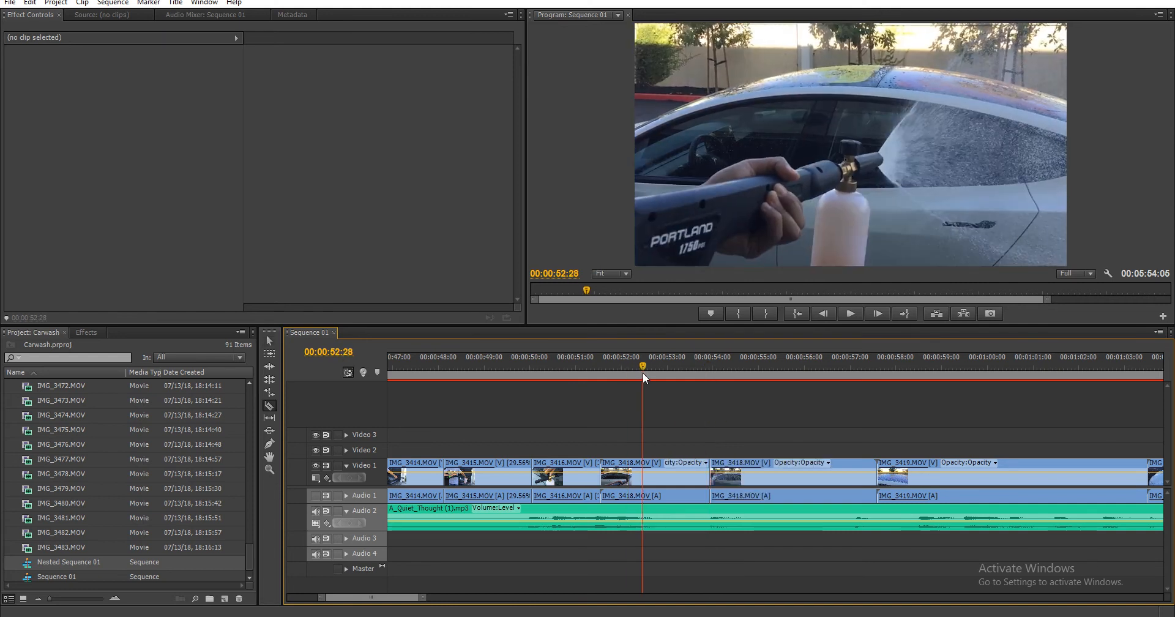
left_click(644, 475)
- Delete the first and last pieces of IMG_3418.MOV and move its middle piece directly against IMG_3416.MOV
key("v")
left_click(630, 480)
key("Delete")
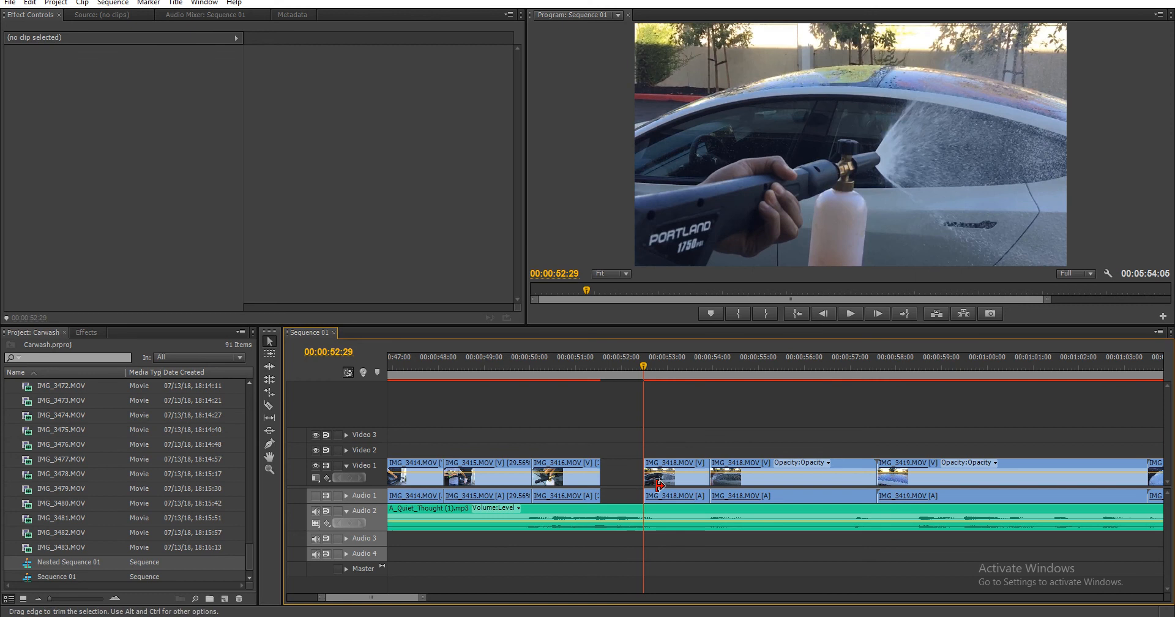
left_click_drag(688, 487, 655, 494)
left_click_drag(728, 367, 846, 374)
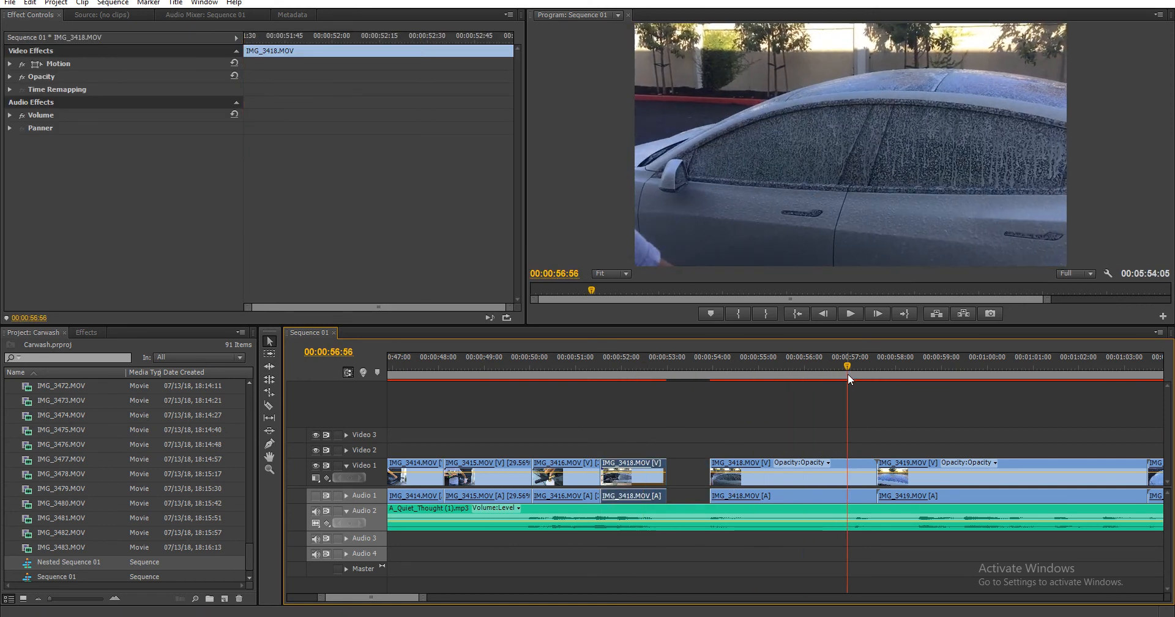
left_click(788, 483)
key("Delete")
- Play back from IMG_3418.MOV onward and rate-stretch that clip so it ends at 00:00:57:13
left_click(640, 362)
key("space")
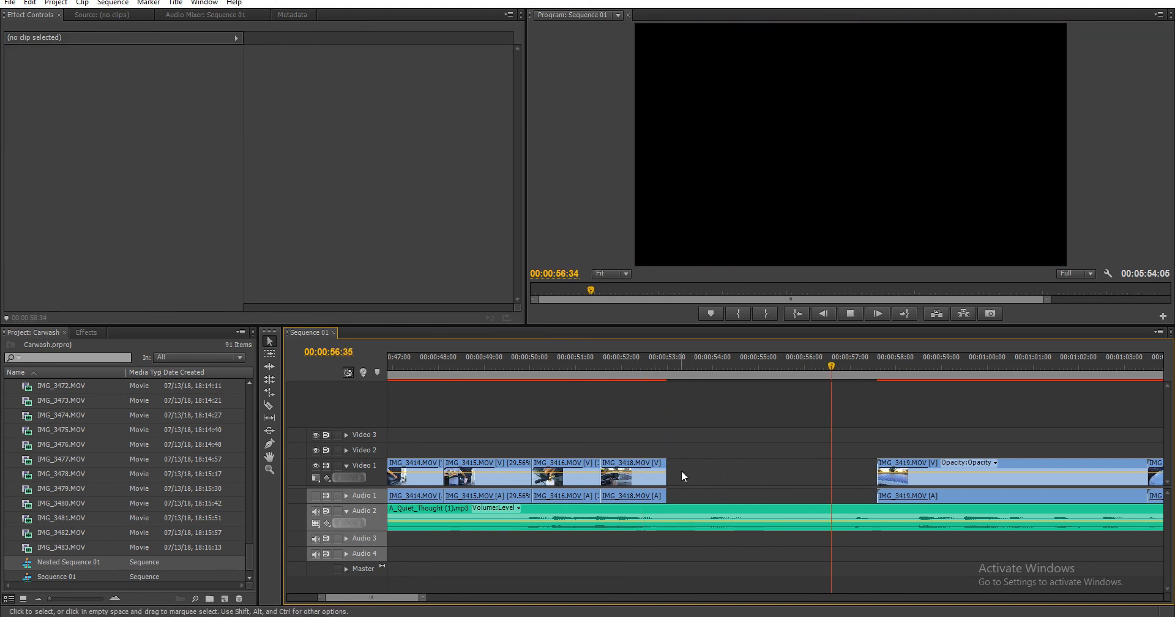
key("space")
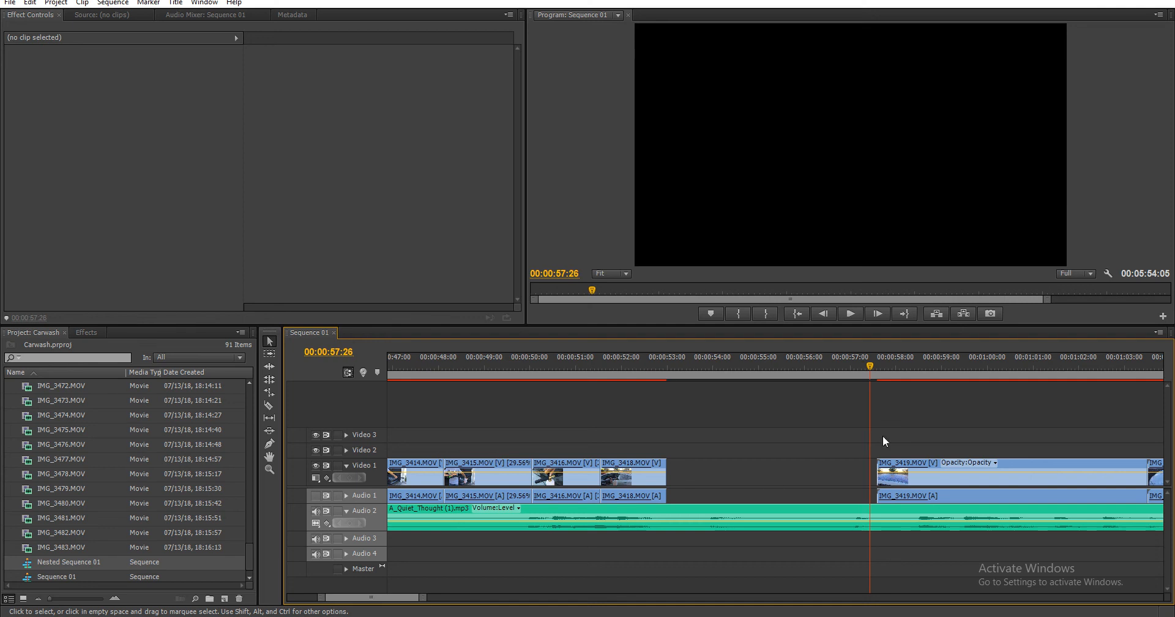
left_click(861, 368)
key("r")
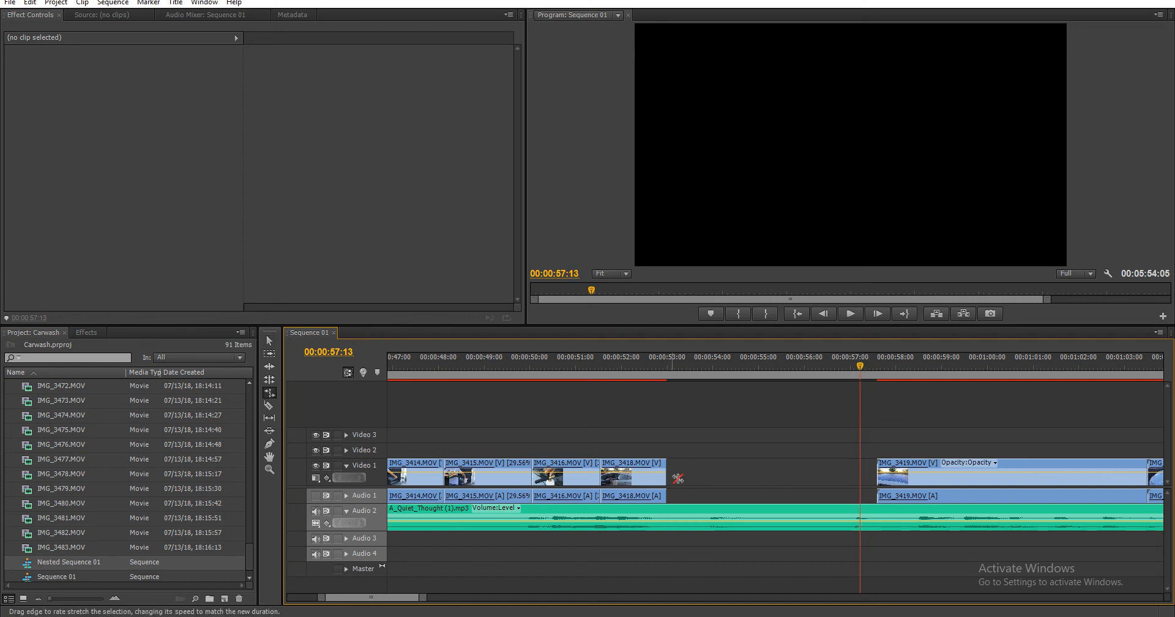
left_click_drag(666, 484, 859, 487)
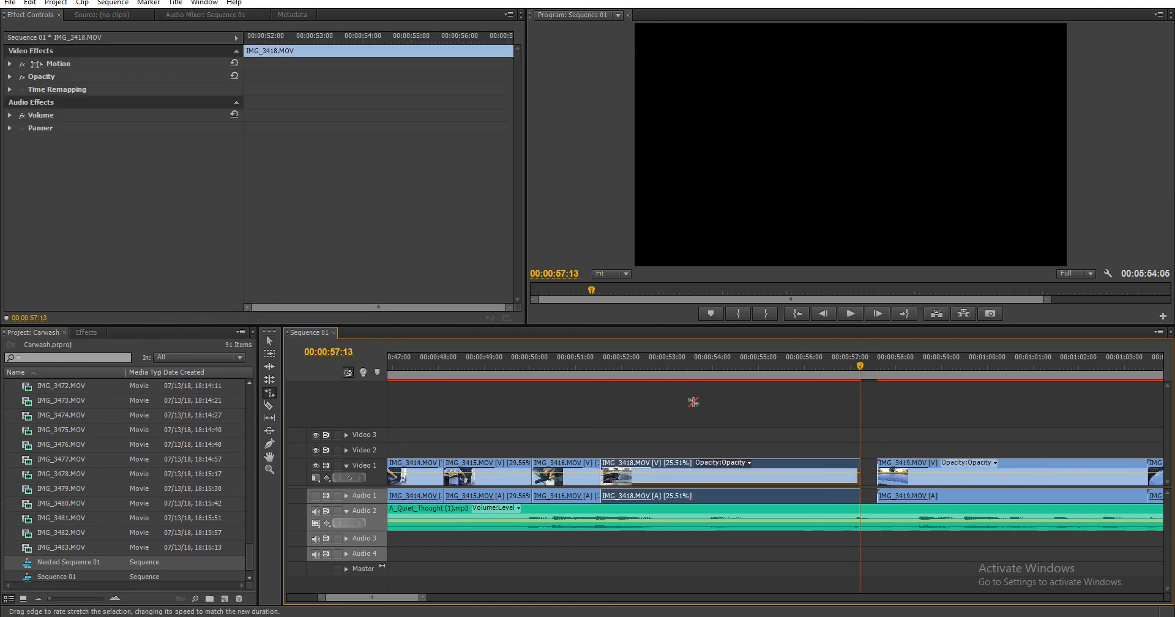
- Play back the slowed IMG_3418.MOV and close the gap between it and IMG_3419.MOV
left_click(612, 368)
key("space")
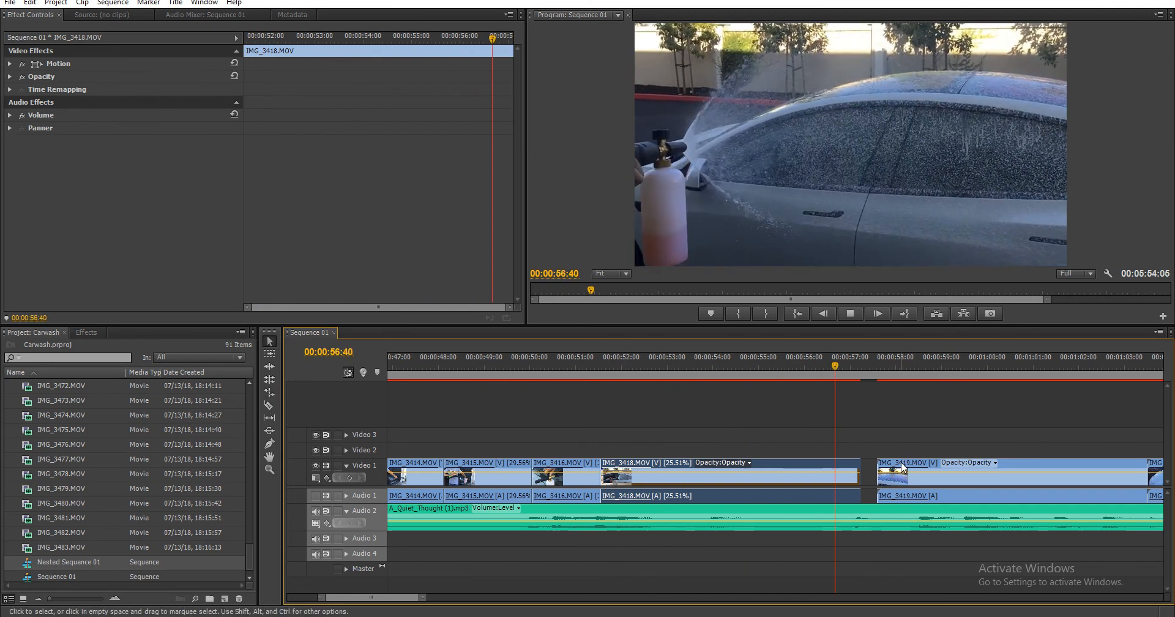
key("space")
key("v")
right_click(876, 474)
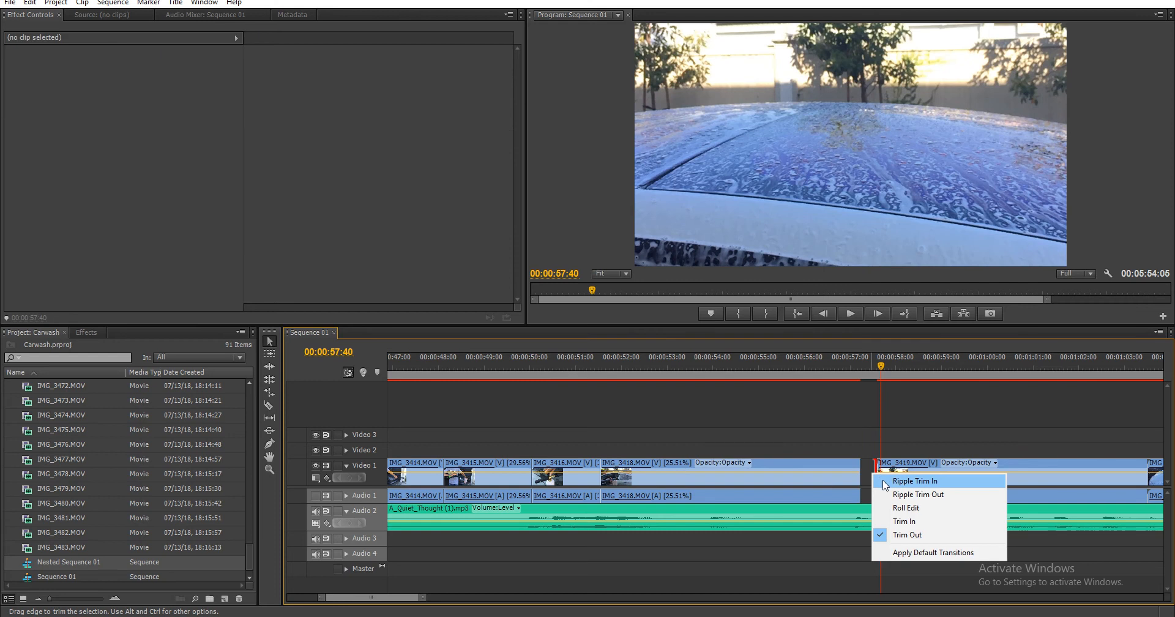
left_click(869, 451)
right_click(870, 472)
left_click(910, 476)
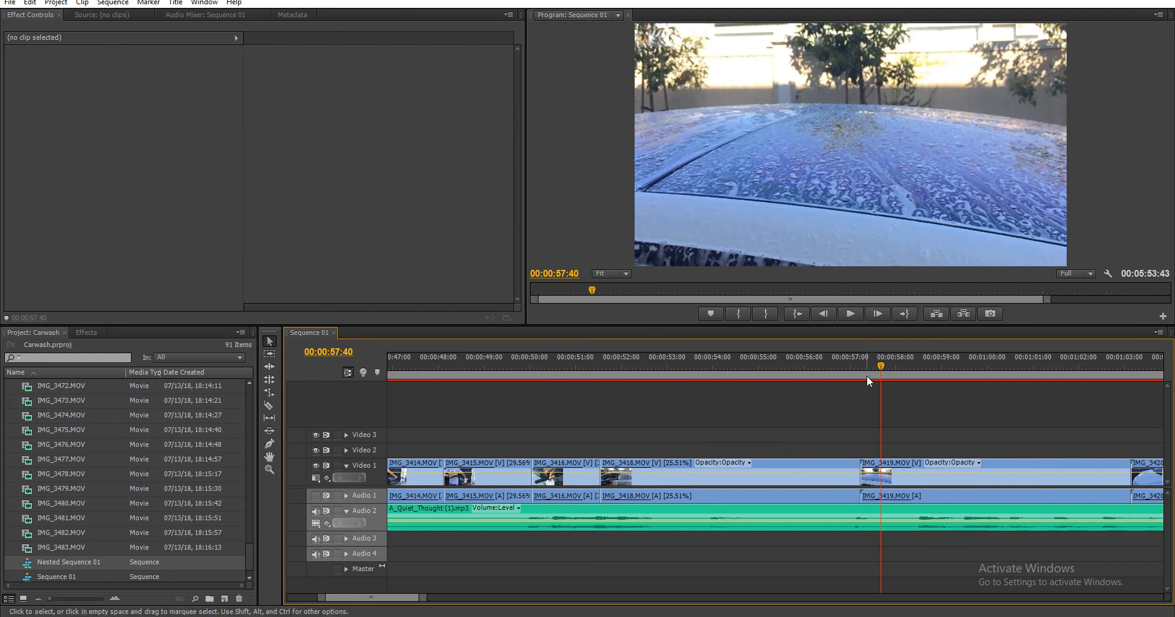
- Cut off the part of IMG_3419.MOV before 00:01:00:21 and move the remaining piece directly against IMG_3418.MOV
left_click_drag(869, 375, 1003, 392)
key("c")
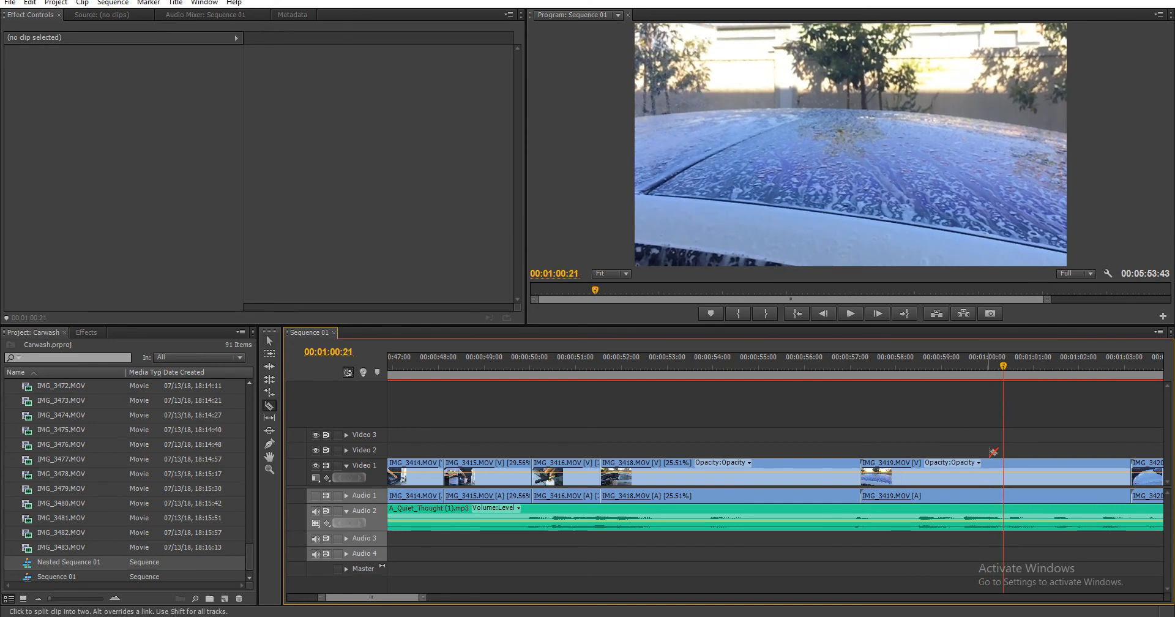
left_click(1006, 477)
right_click(978, 473)
left_click(1000, 62)
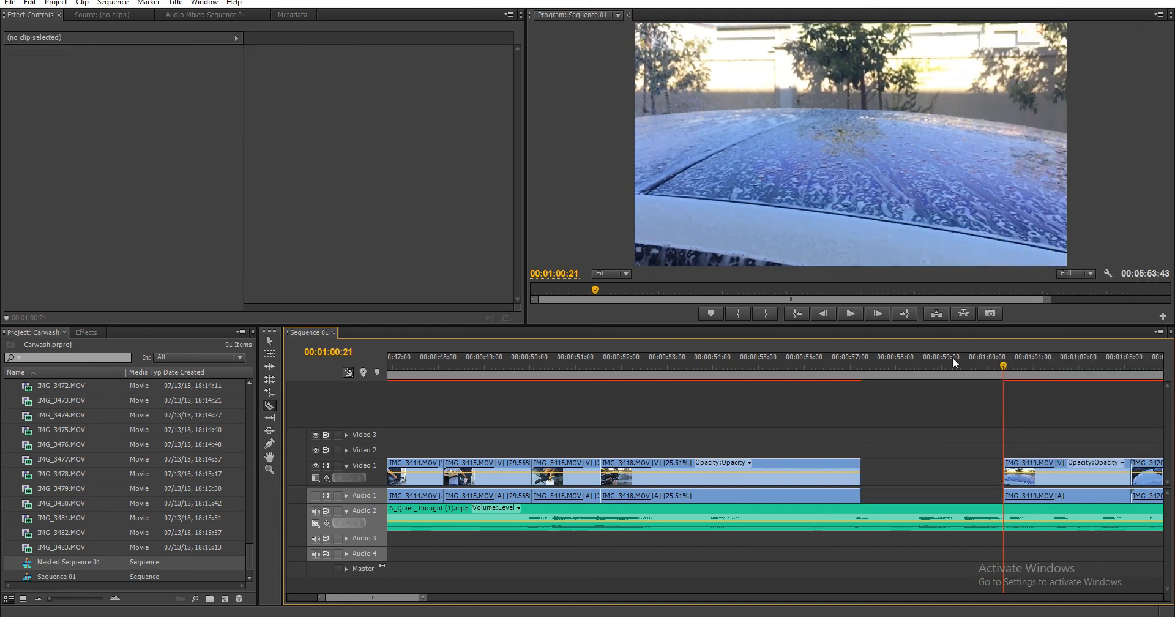
key("v")
left_click_drag(1020, 483, 876, 483)
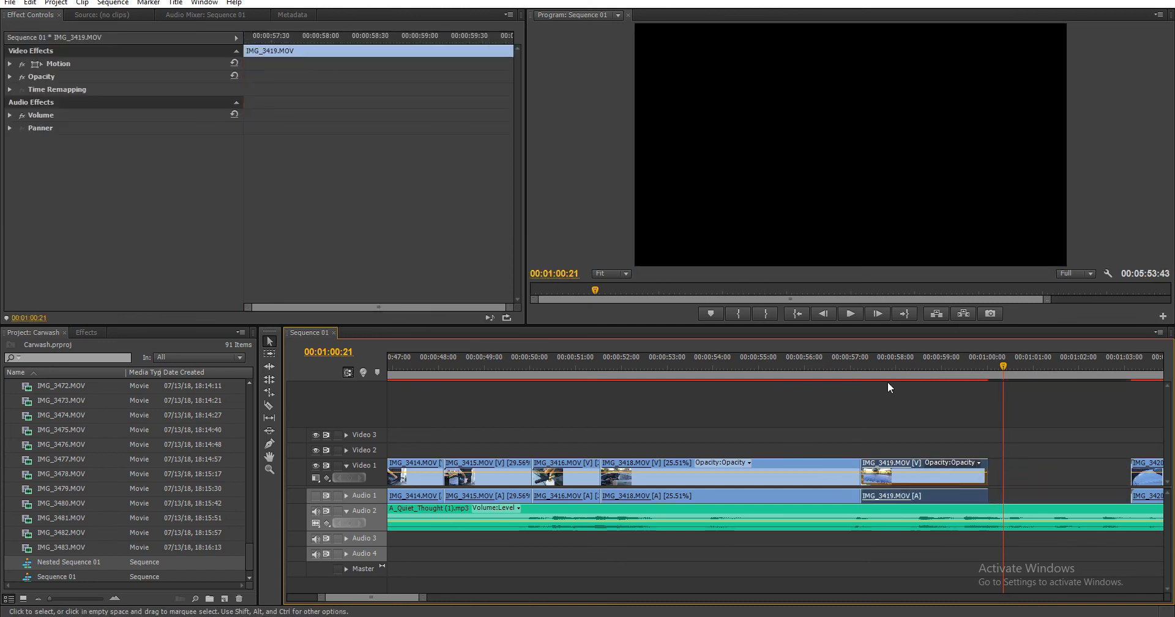
- Split IMG_3419.MOV at 00:00:58:09 and delete the part after the cut
mouse_move(887, 384)
left_mouse_down()
mouse_move(868, 374)
mouse_move(904, 384)
left_mouse_up()
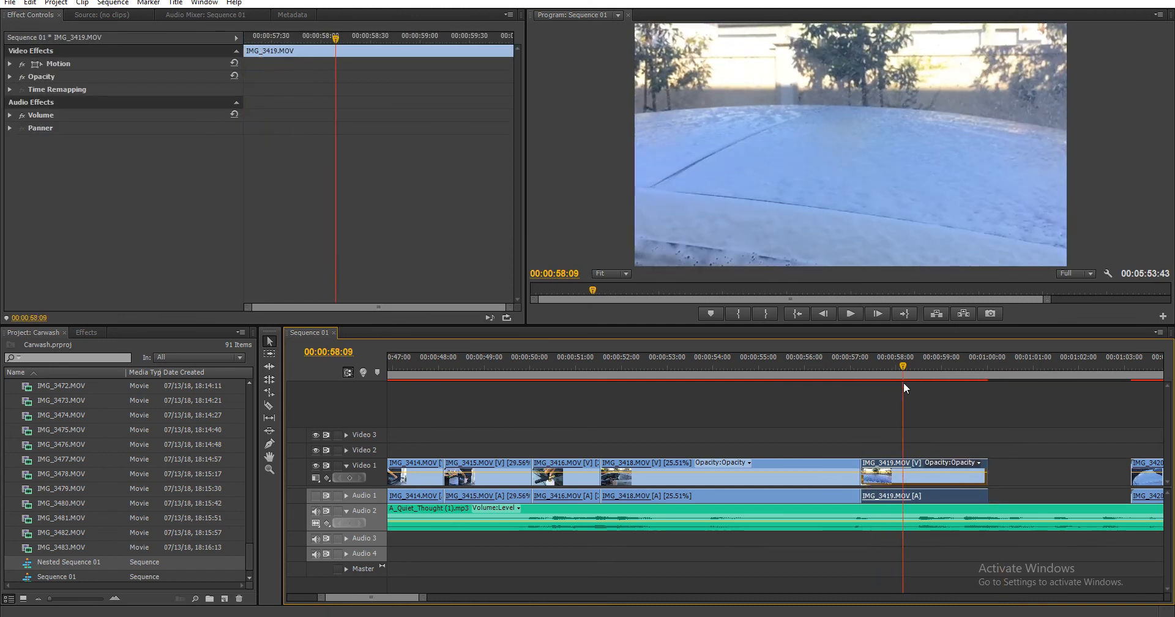
key("c")
left_click(903, 471)
key("v")
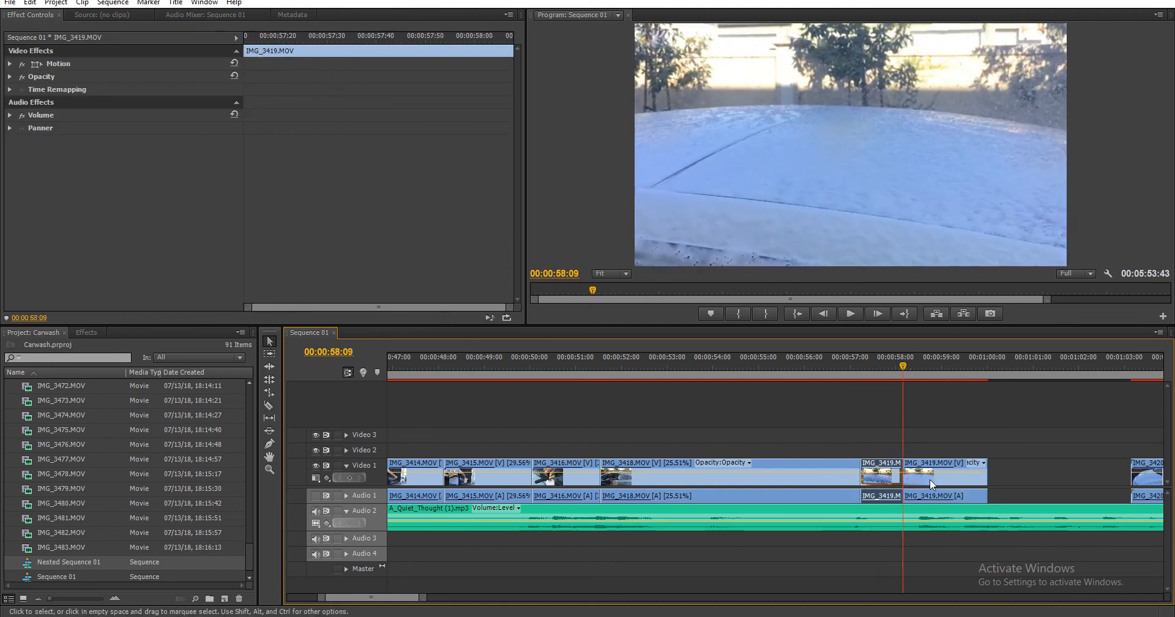
left_click(931, 483)
key("Delete")
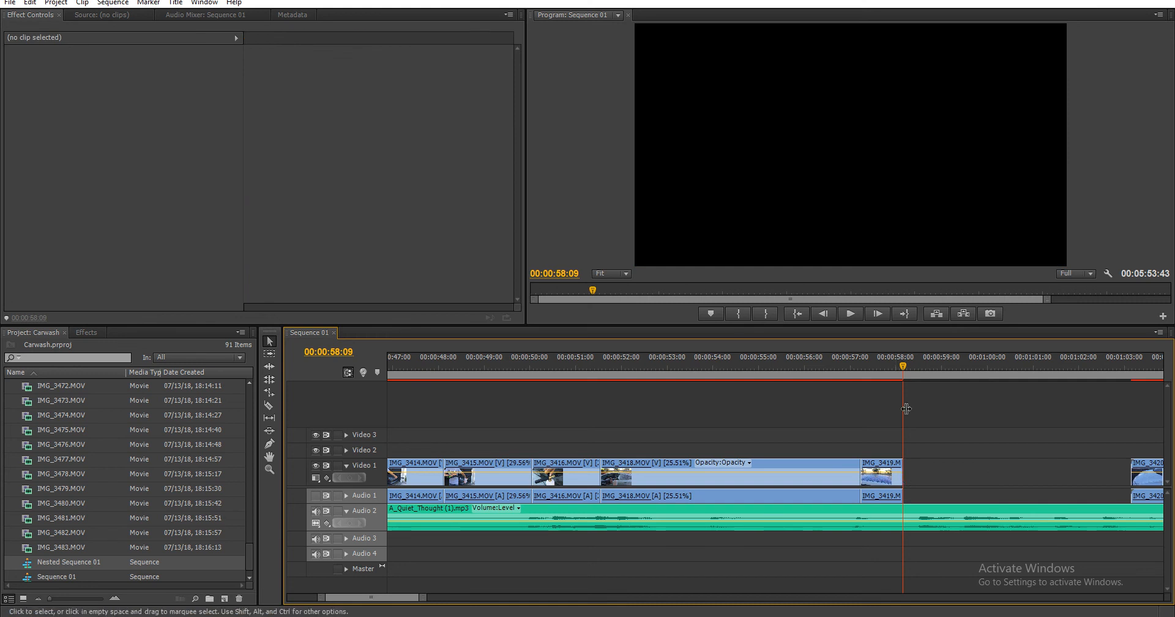
- Play back the sequence around IMG_3419.MOV and rate-stretch that clip so it ends at about 00:00:58:40
key("space")
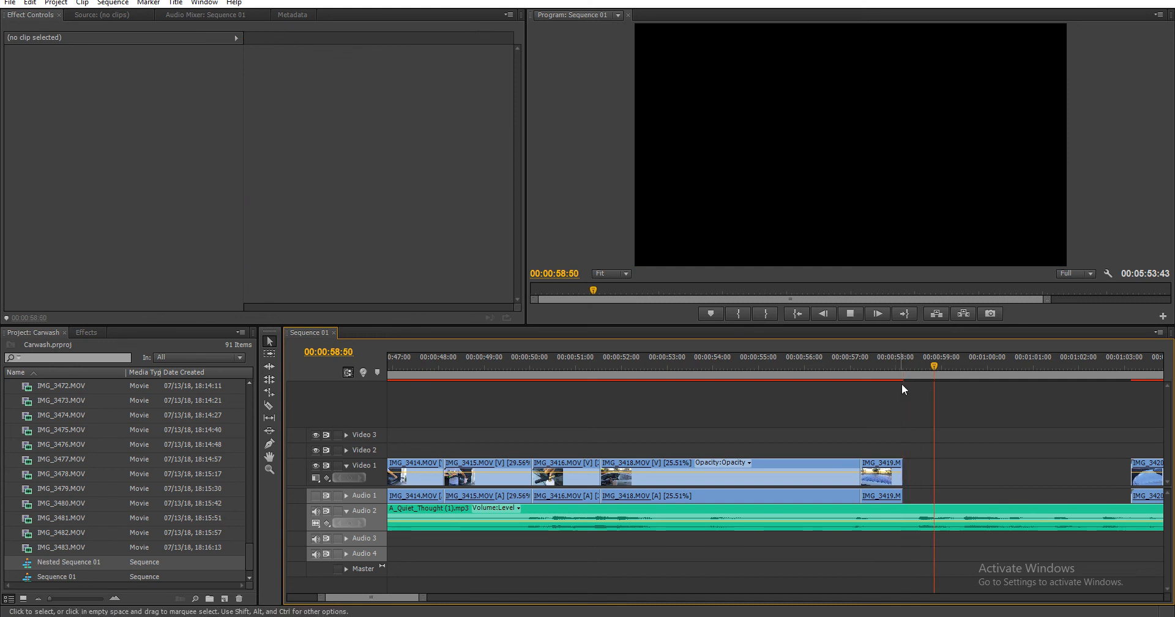
left_click(875, 366)
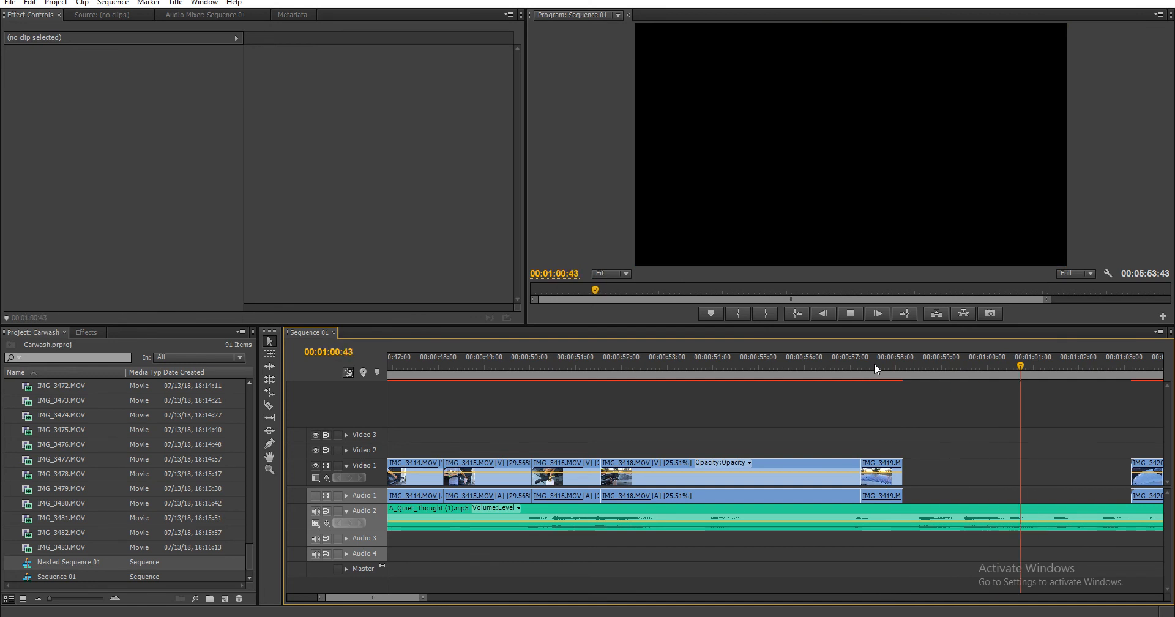
left_click(846, 365)
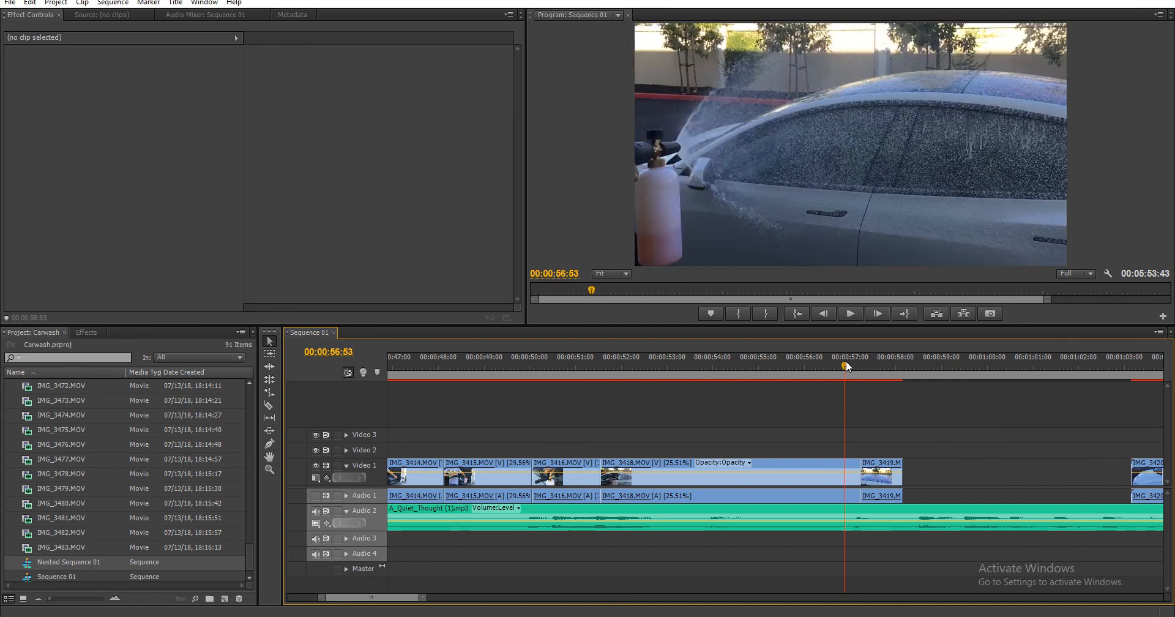
key("space")
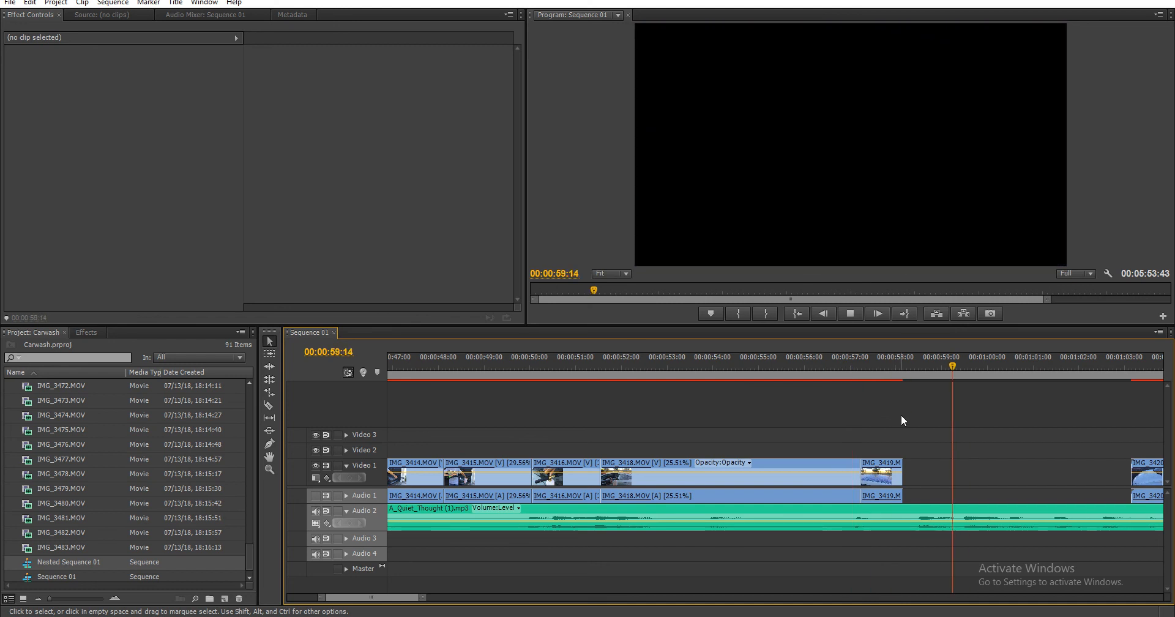
key("space")
left_click_drag(897, 369, 924, 374)
key("r")
left_click_drag(902, 475, 925, 475)
left_click(857, 367)
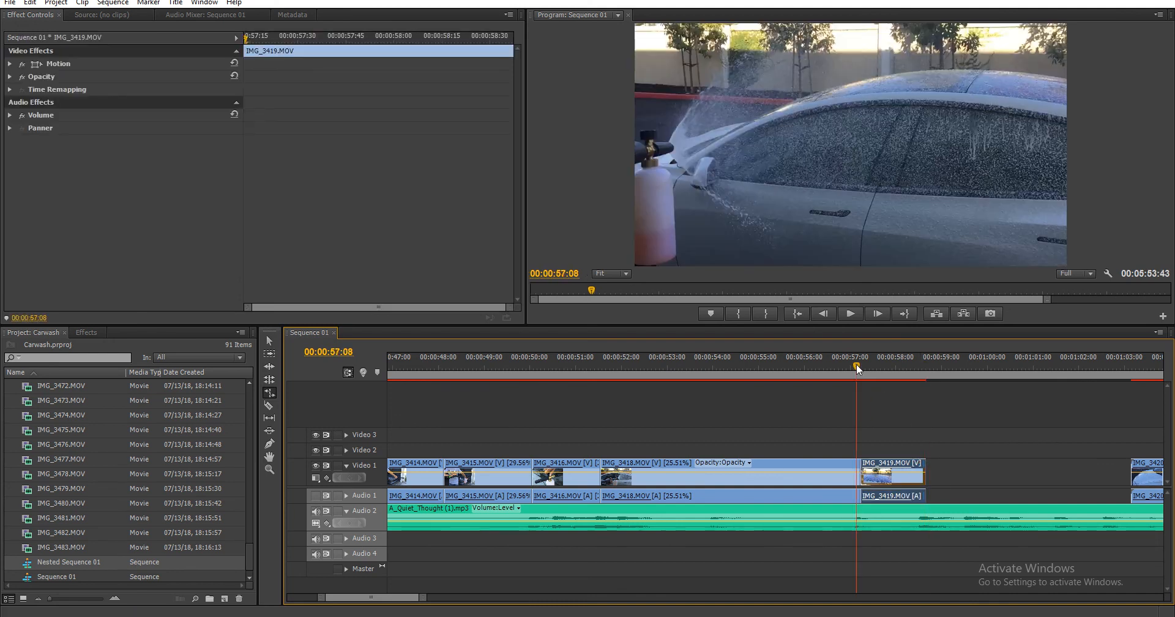
key("space")
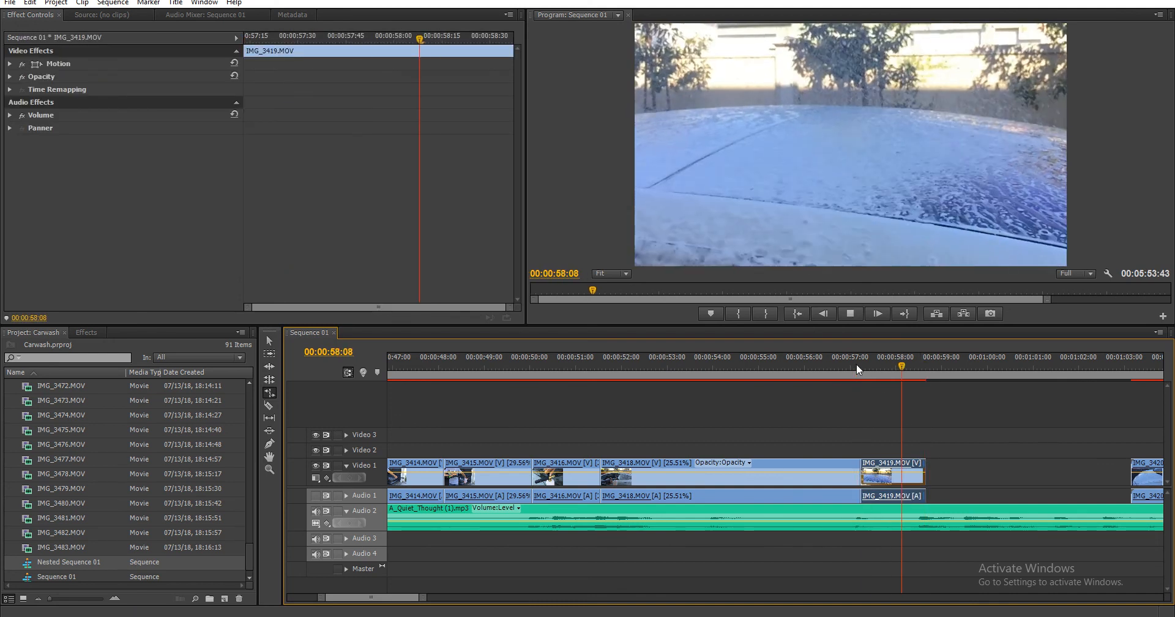
key("space")
- Delete IMG_3420.MOV and close the gap between IMG_3419.MOV and IMG_3421.MOV
key("v")
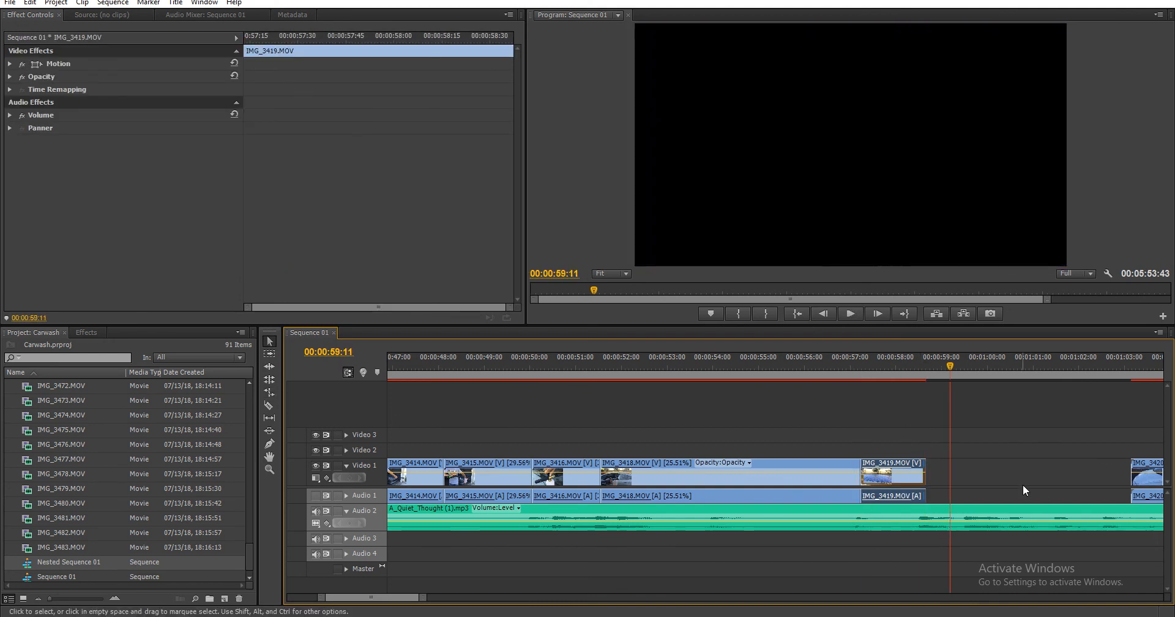
right_click(1020, 481)
left_click_drag(1137, 371, 1135, 405)
left_click(1069, 468)
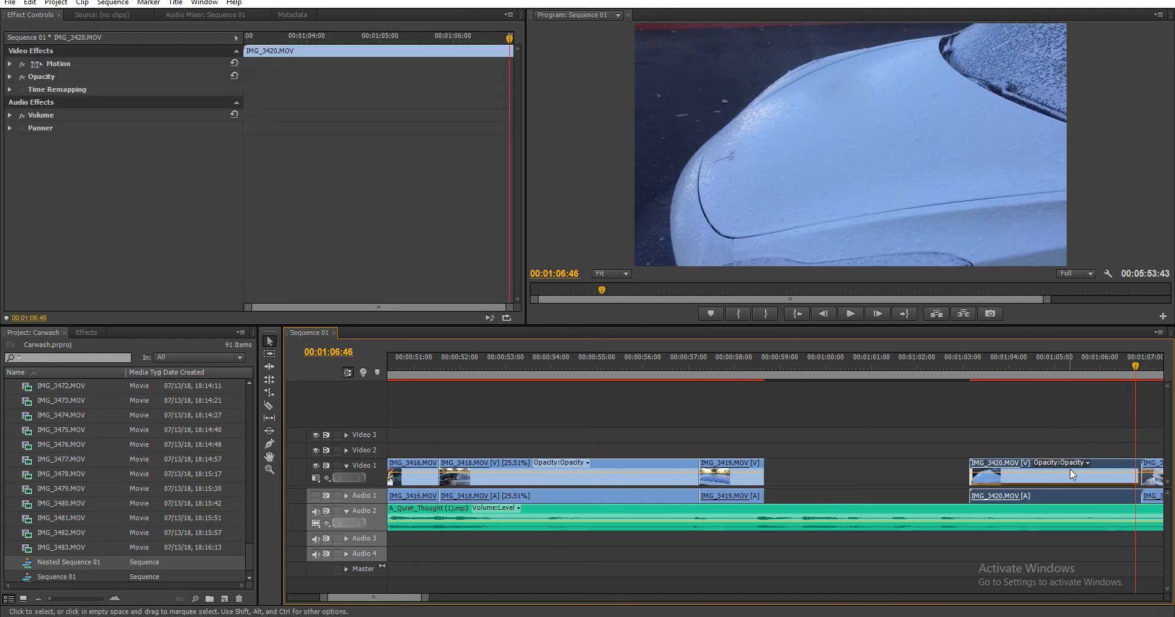
key("Delete")
right_click(1053, 478)
left_click(1070, 483)
- Trim the start of IMG_3421.MOV to 00:00:59:32 and close the gap this leaves after IMG_3419.MOV
left_click_drag(760, 364, 805, 384)
left_click_drag(766, 474, 794, 476)
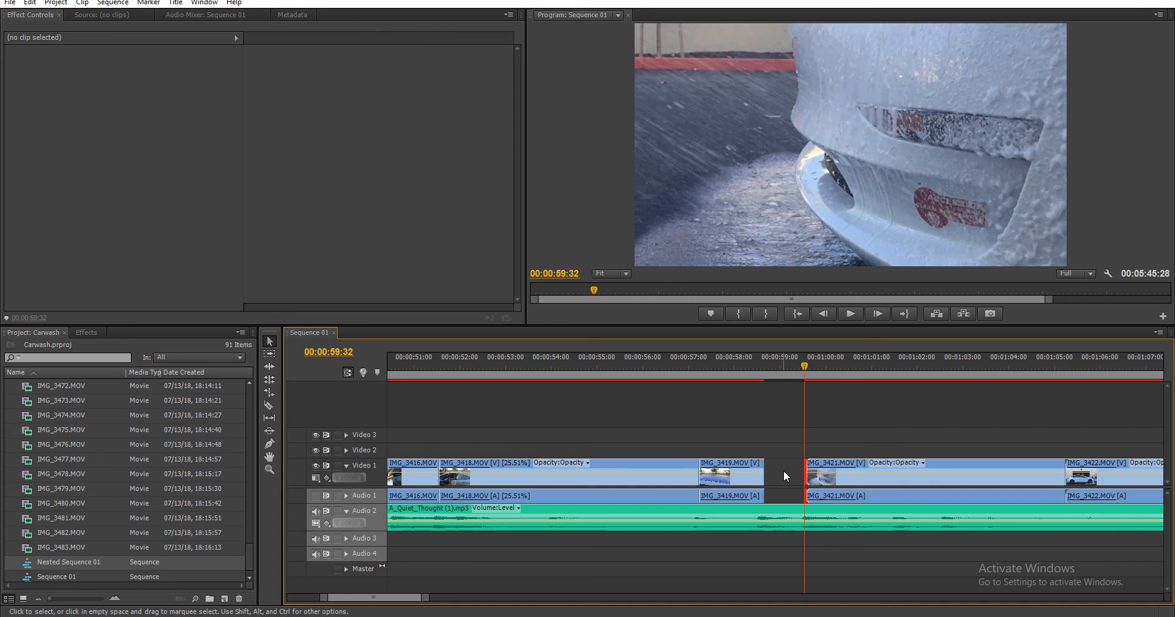
right_click(783, 470)
left_click(795, 478)
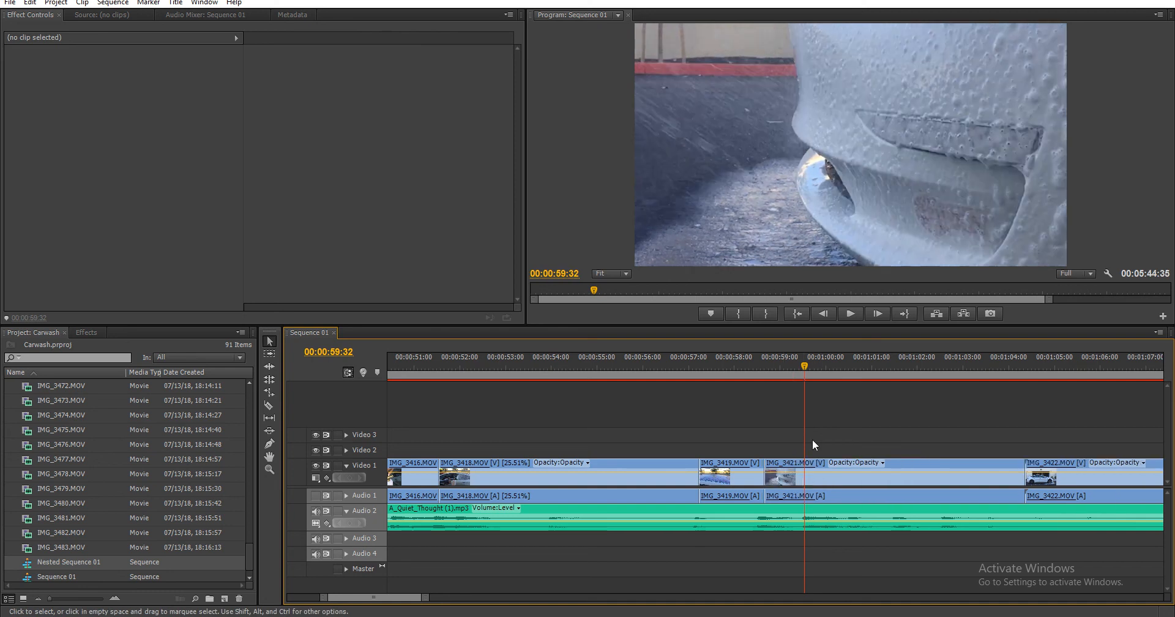
- Split IMG_3421.MOV at 00:00:59:15 and delete the part after the cut
left_click(766, 362)
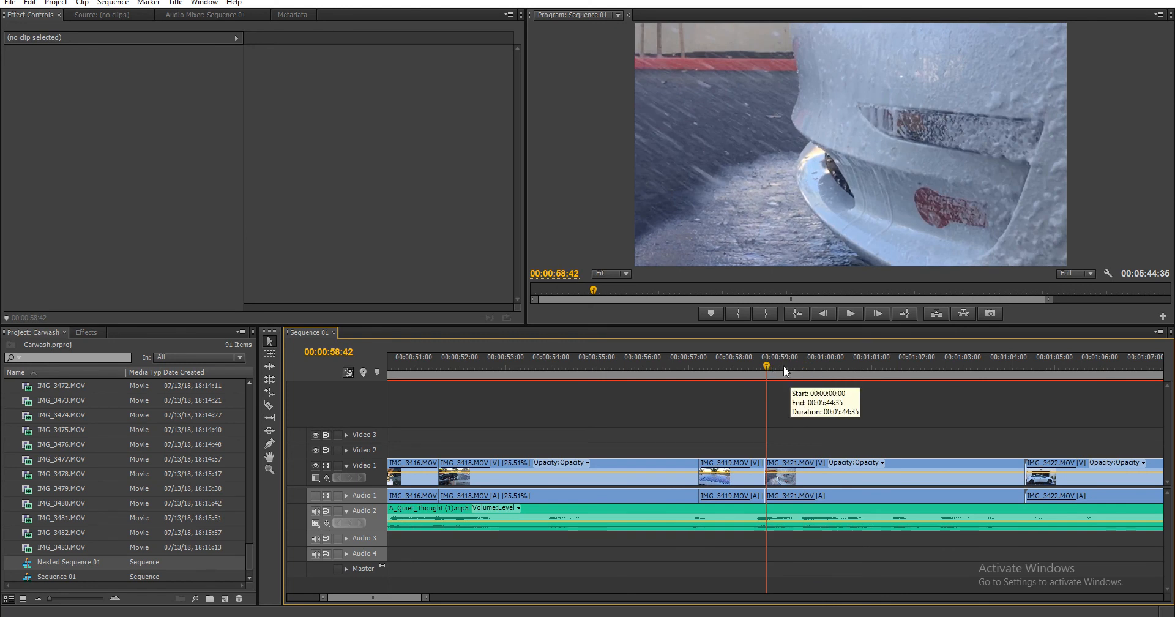
left_click(785, 365)
left_click_drag(785, 365, 791, 364)
key("c")
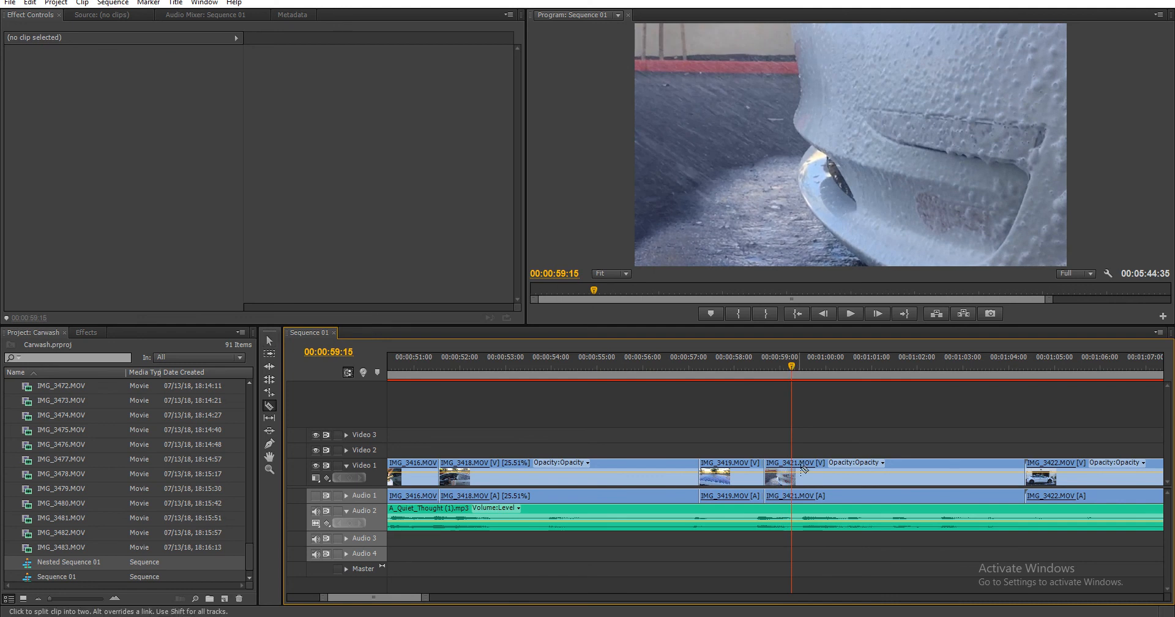
left_click(793, 470)
key("b")
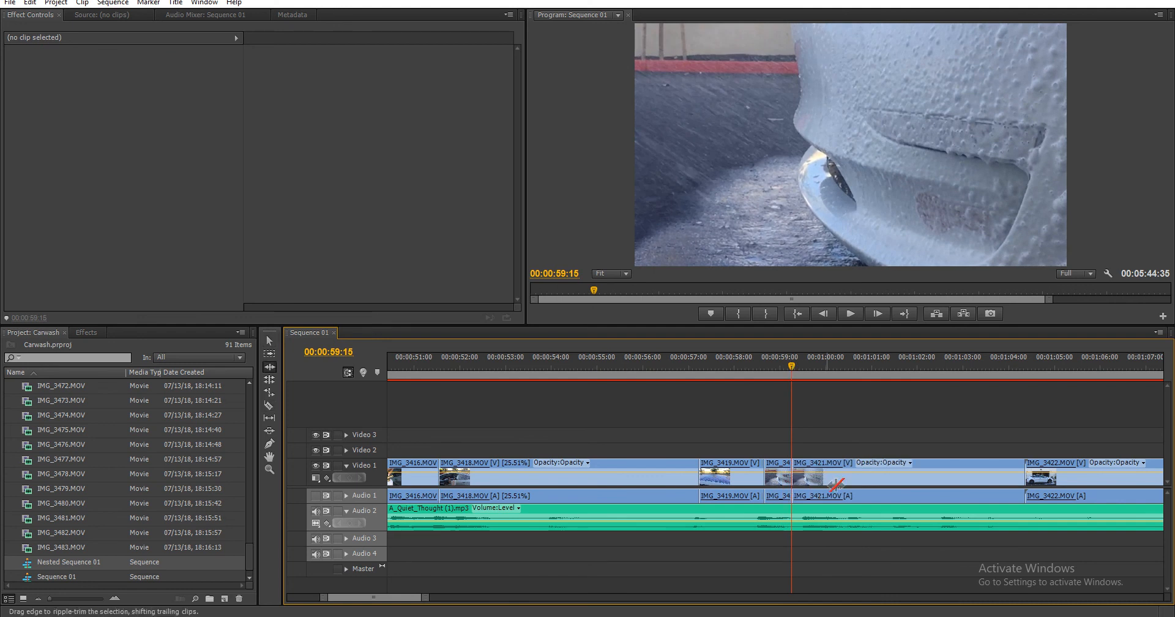
key("v")
left_click_drag(861, 375, 997, 376)
left_click(830, 475)
key("Delete")
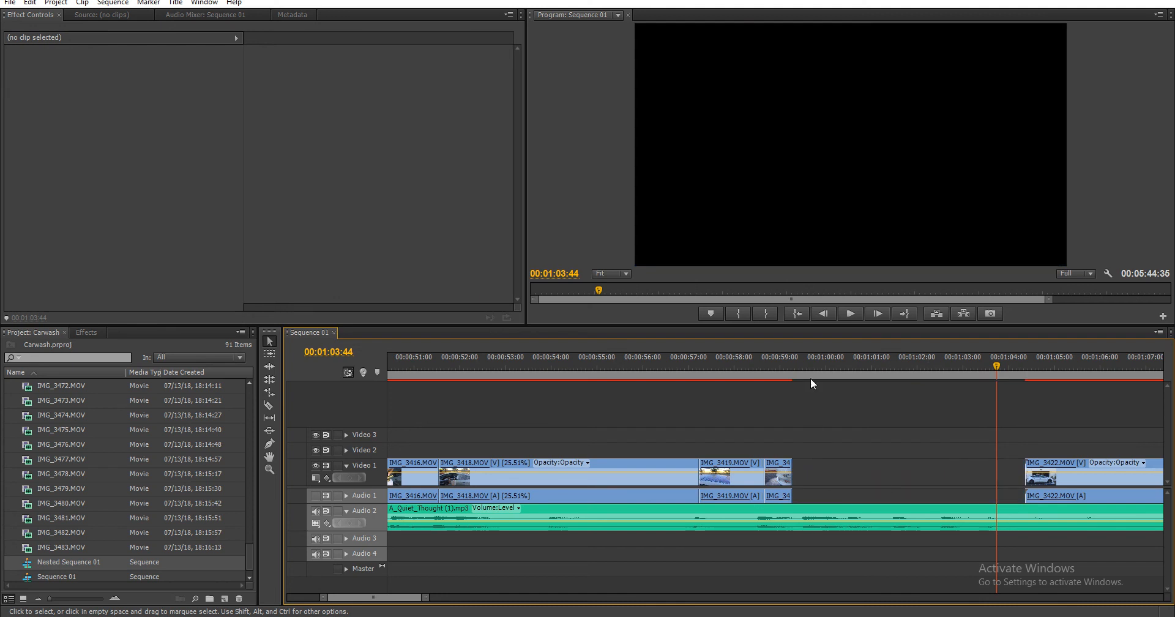
- Play back around IMG_3421.MOV, rate-stretch the clip to end at about 00:01:00:35, and review the result
left_click_drag(810, 383, 772, 364)
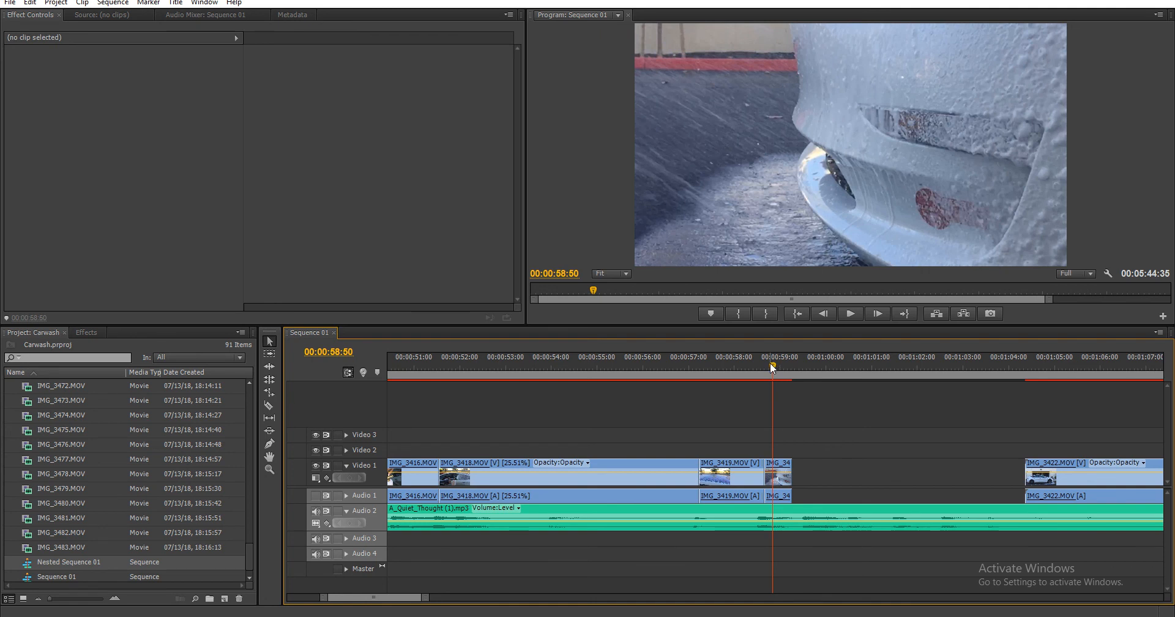
key("space")
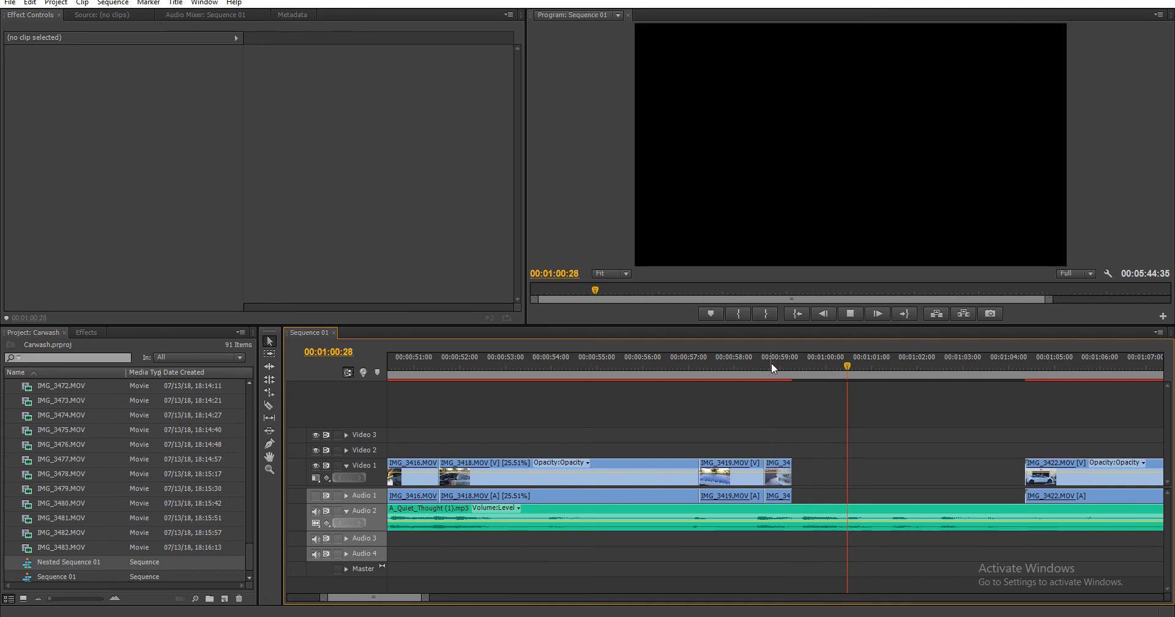
left_click(832, 366)
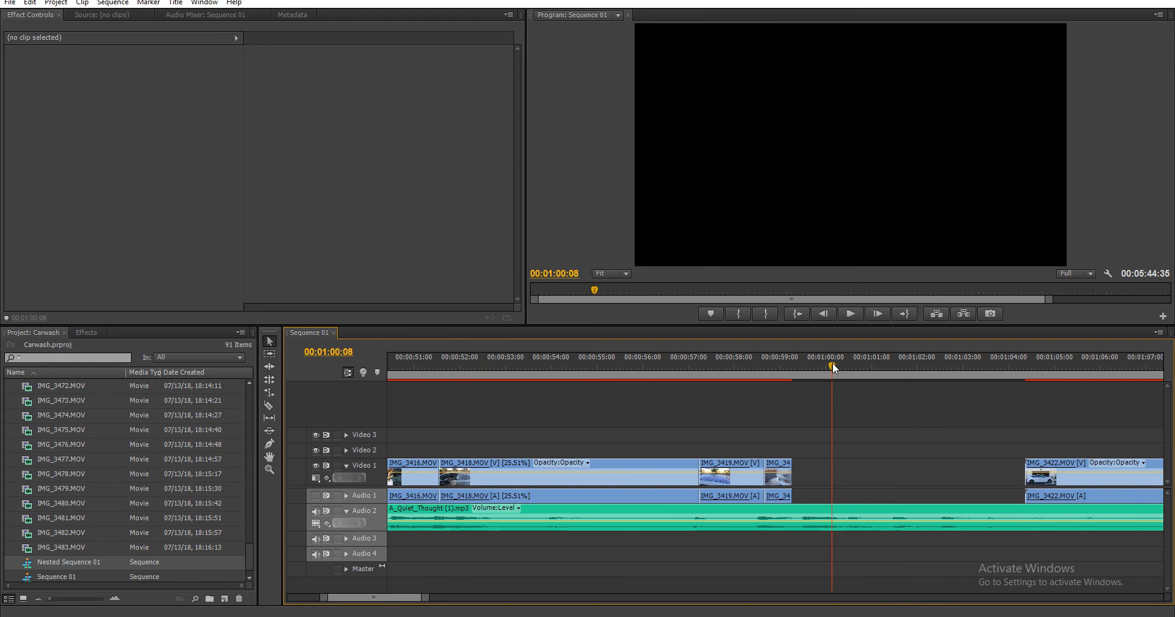
key("space")
left_click(847, 366)
left_click_drag(848, 366, 853, 366)
key("x")
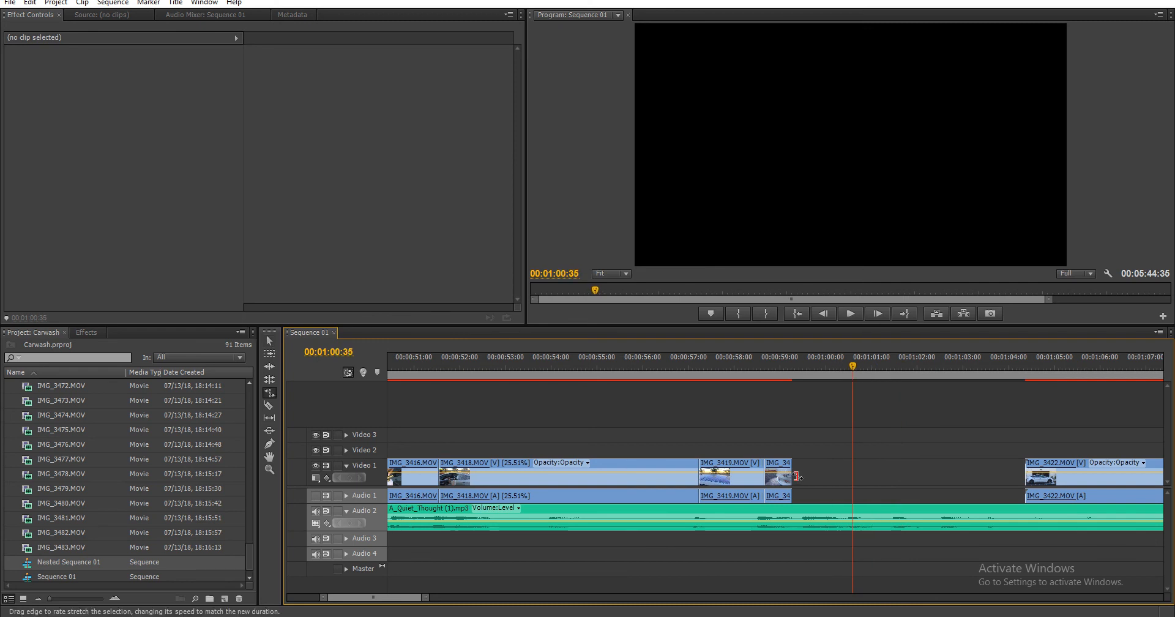
left_click_drag(795, 476, 853, 476)
left_click(751, 366)
key("space")
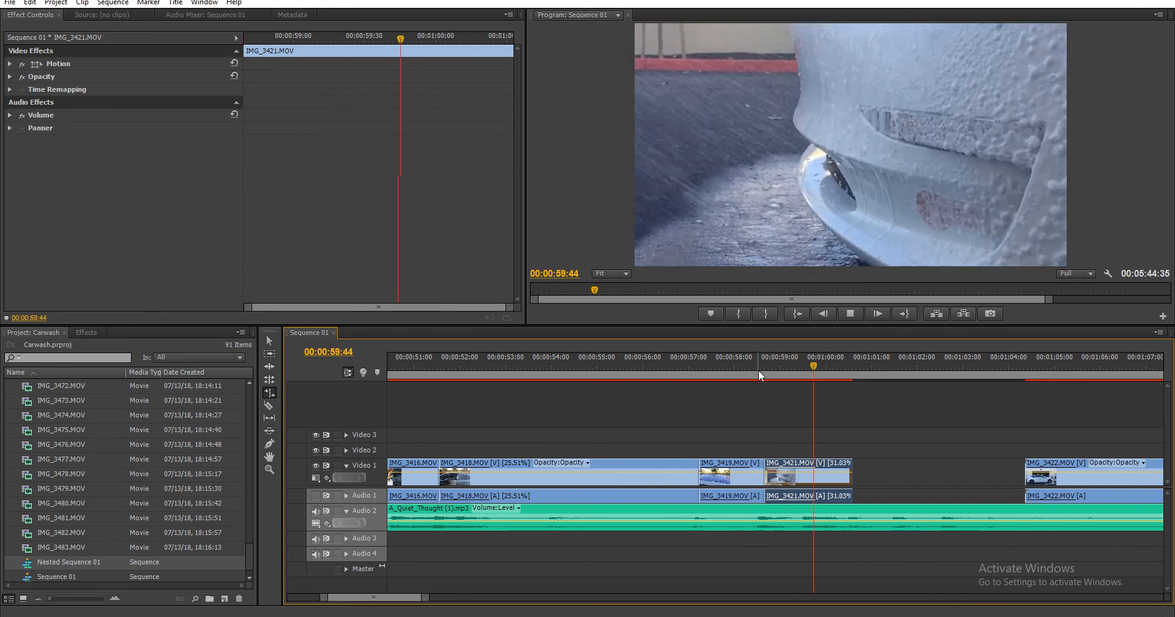
key("space")
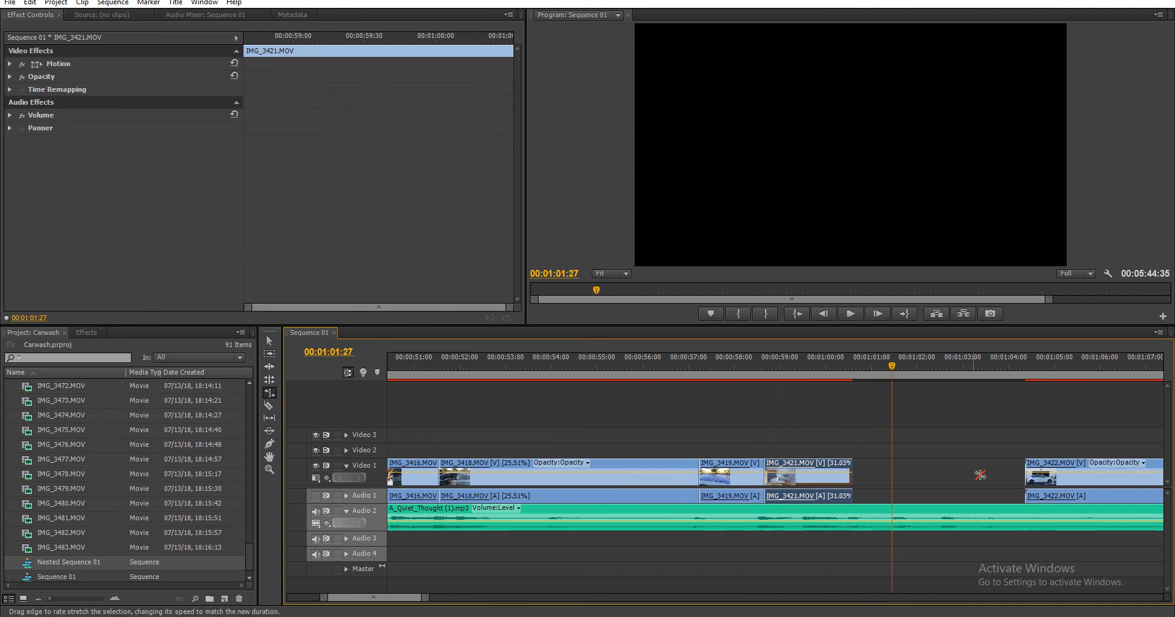
- Move IMG_3422.MOV against the end of IMG_3421.MOV and play it back
key("v")
left_click_drag(1048, 471, 876, 472)
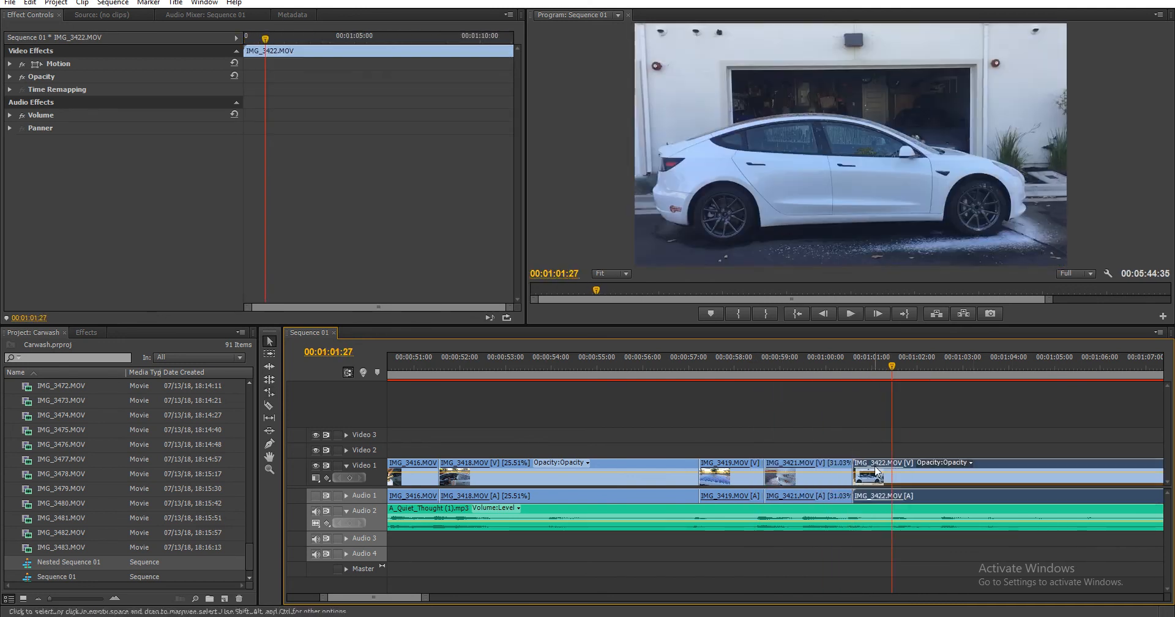
key("space")
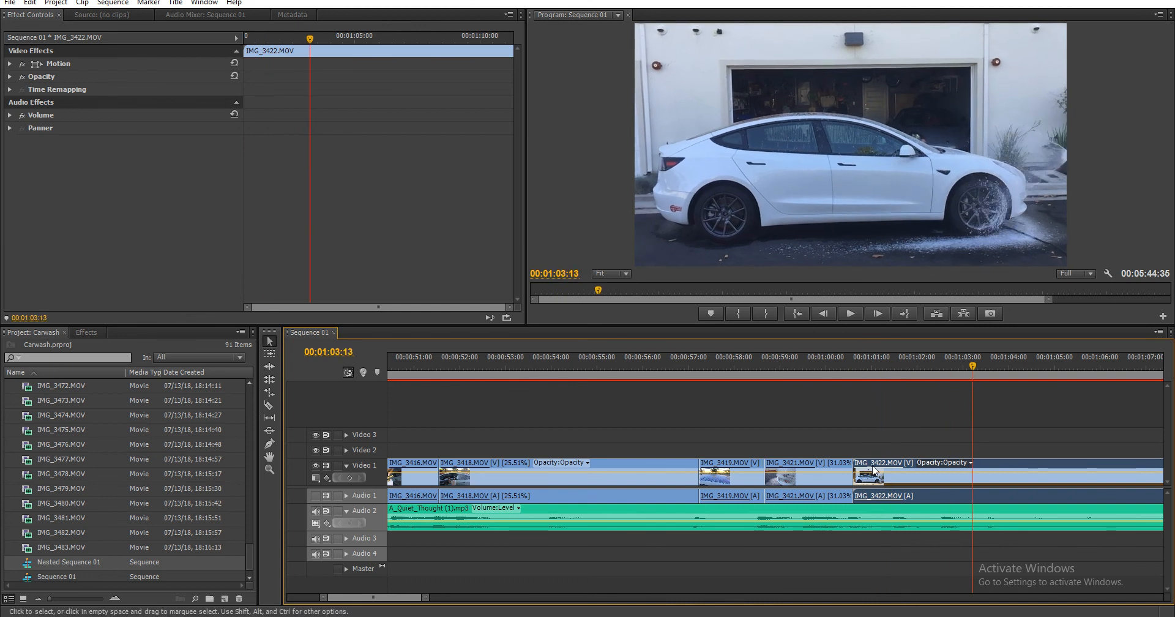
- Trim the start of IMG_3422.MOV to 00:01:03:13 and close the gap this leaves after IMG_3421.MOV
left_click_drag(854, 479, 983, 481)
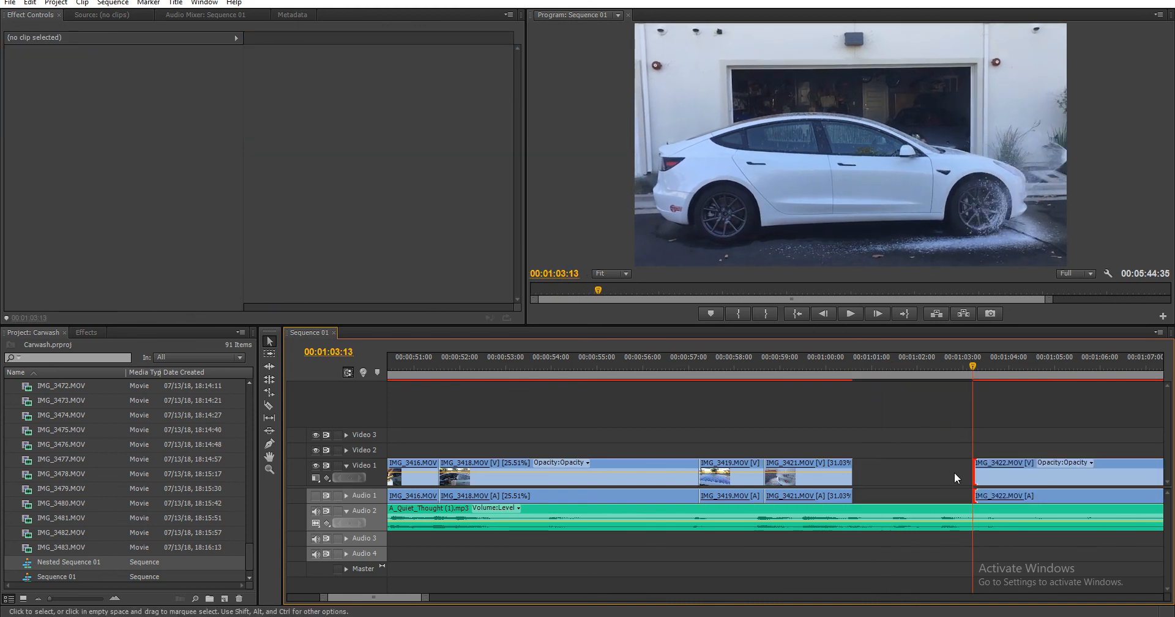
left_click(955, 474)
key("Delete")
- Split IMG_3422.MOV at 00:01:01:16 and delete the part after the cut
left_click(851, 373)
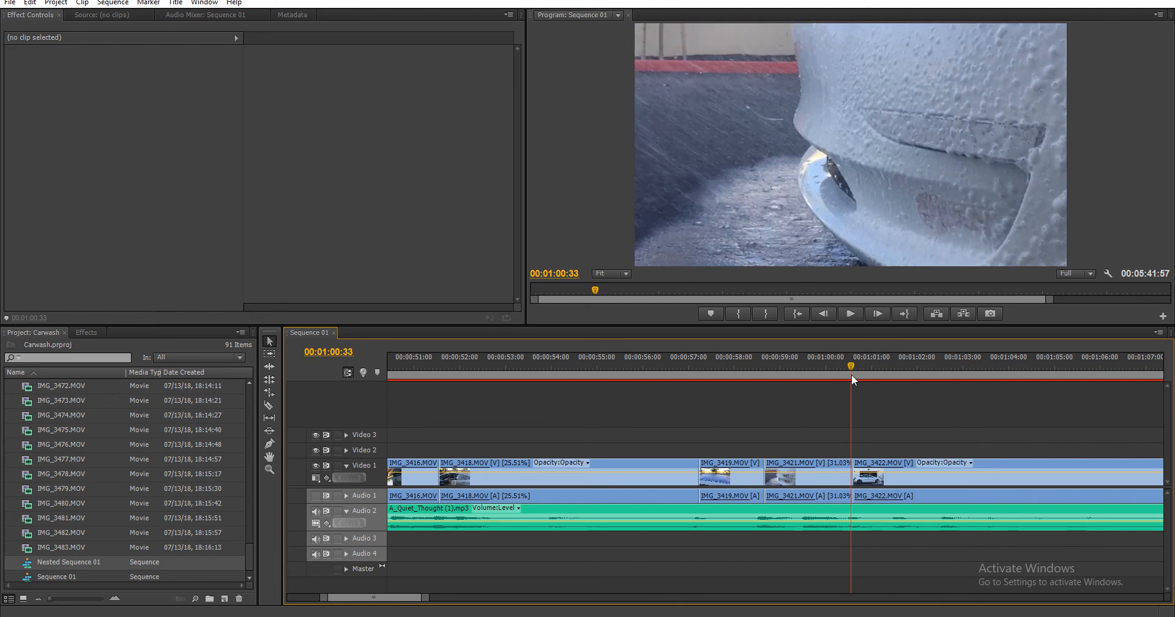
left_click_drag(851, 375, 884, 387)
key("c")
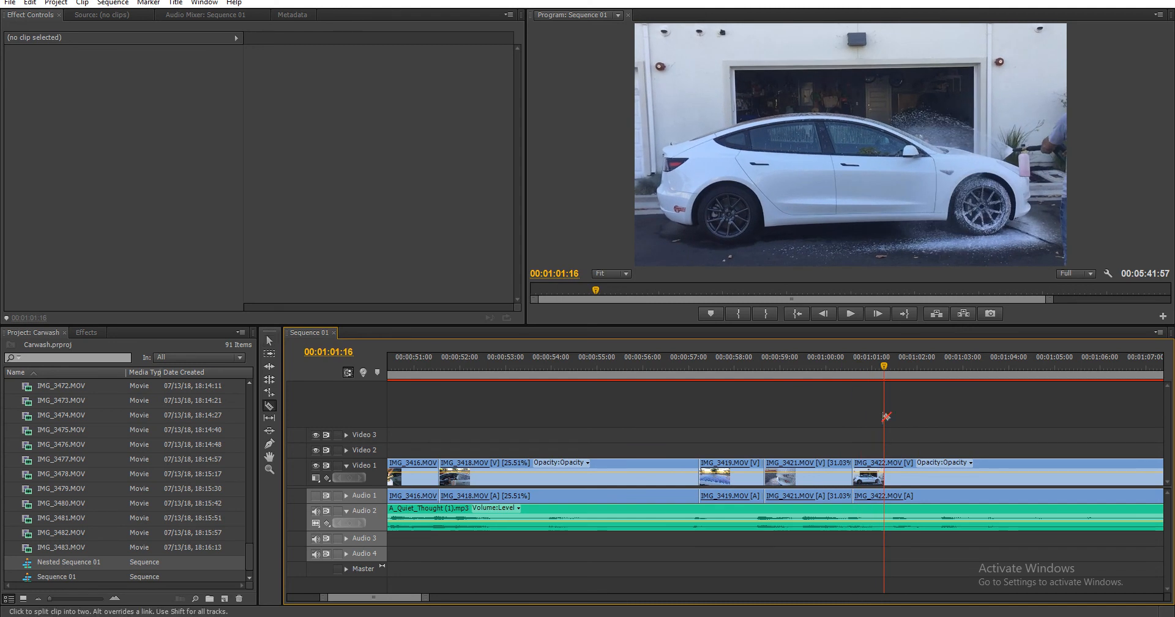
left_click(887, 471)
key("v")
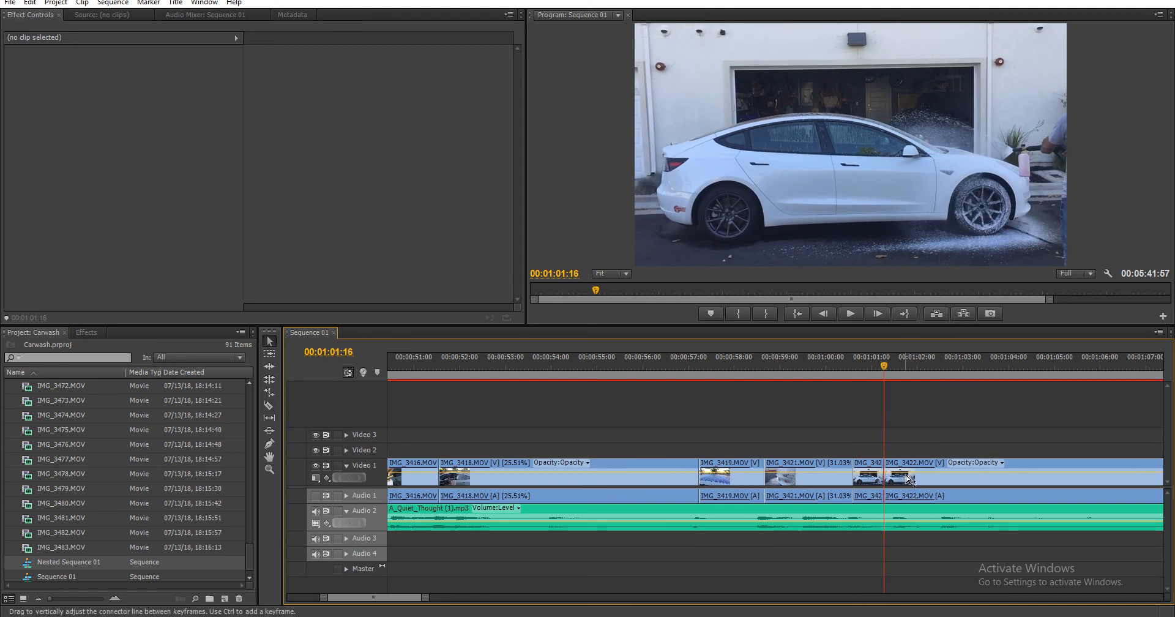
left_click(940, 482)
key("Delete")
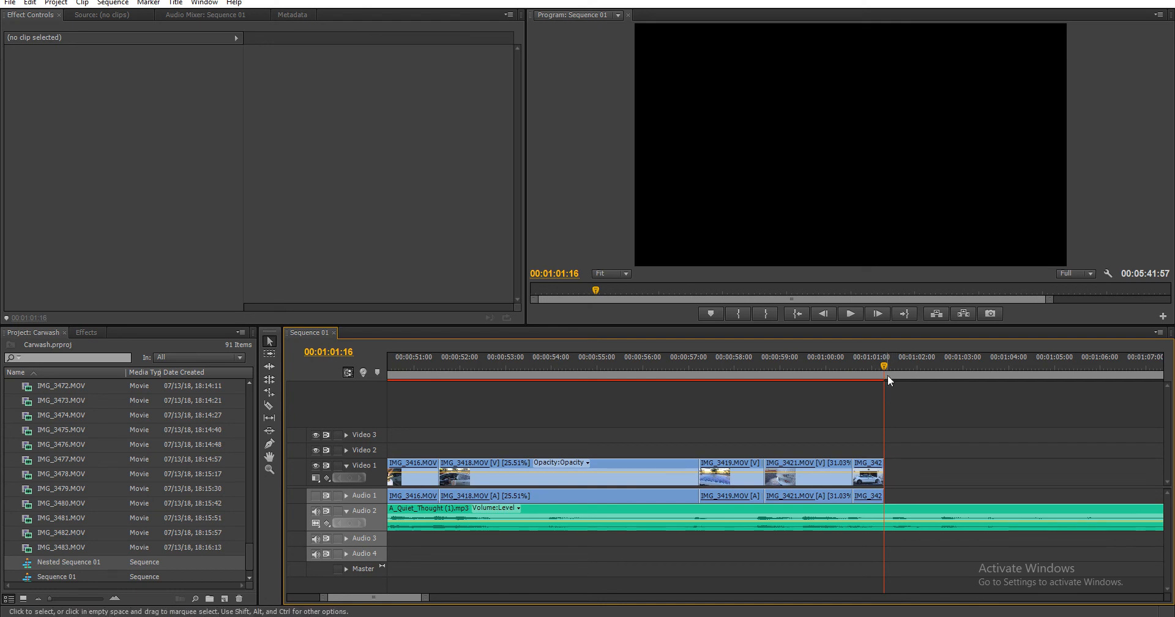
- Play back the end of IMG_3422.MOV and rate-stretch the clip to 33.33% speed
left_click_drag(887, 363, 879, 362)
key("space")
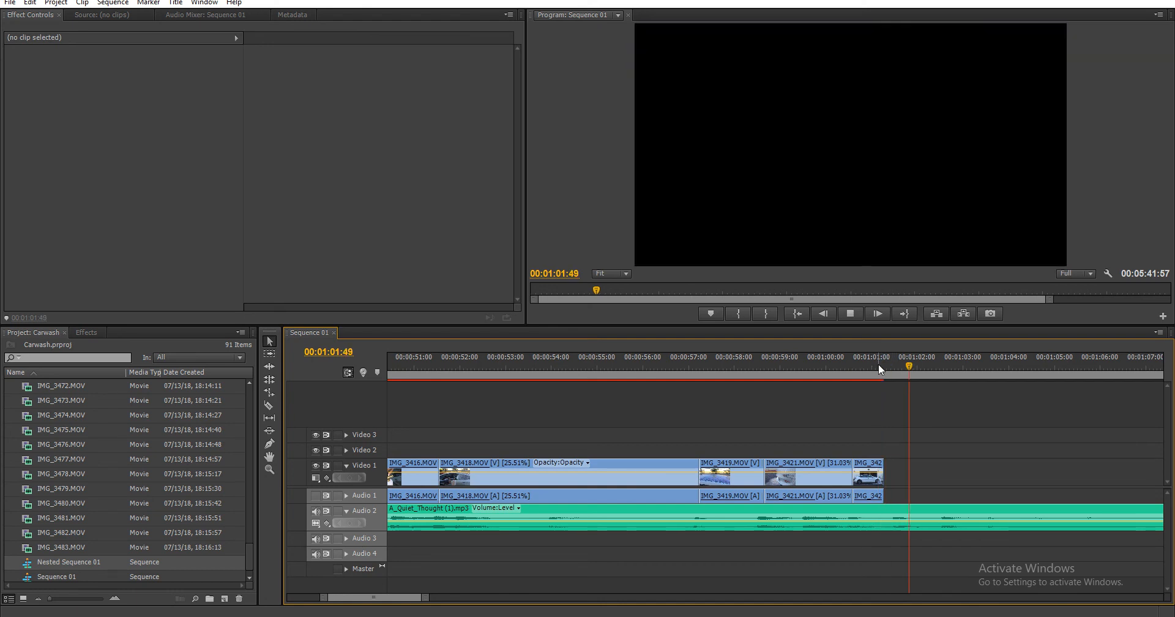
key("space")
key("r")
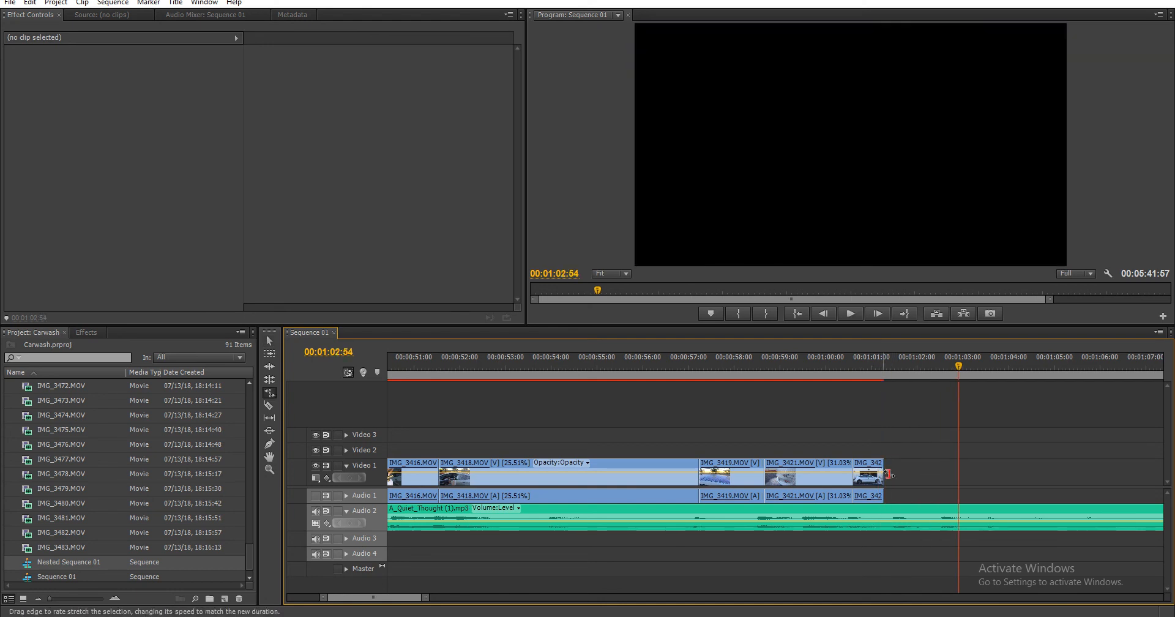
left_click_drag(888, 474, 945, 472)
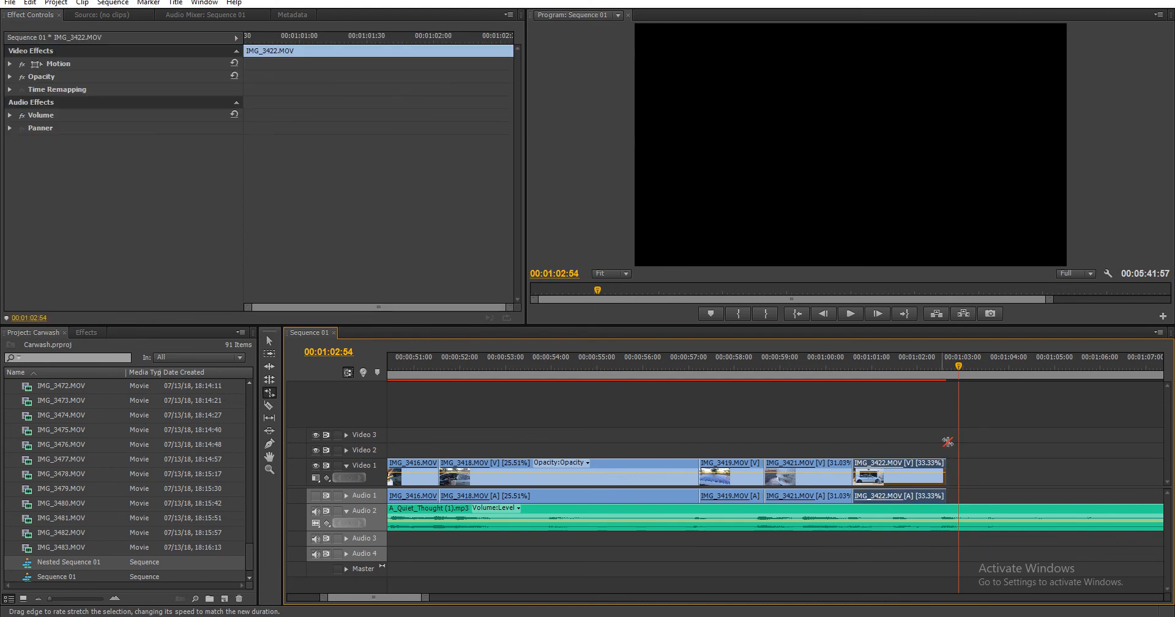
key("v")
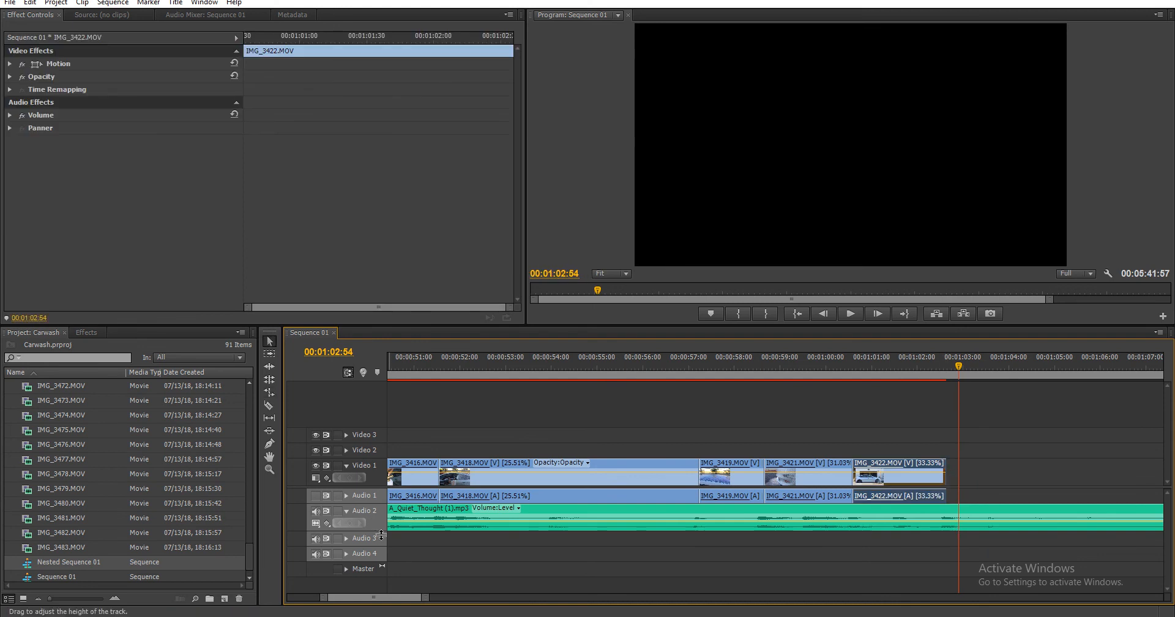
- Increase the height of the Audio 2 track and close the gap between IMG_3422.MOV and IMG_3423.MOV
left_click_drag(361, 530, 361, 562)
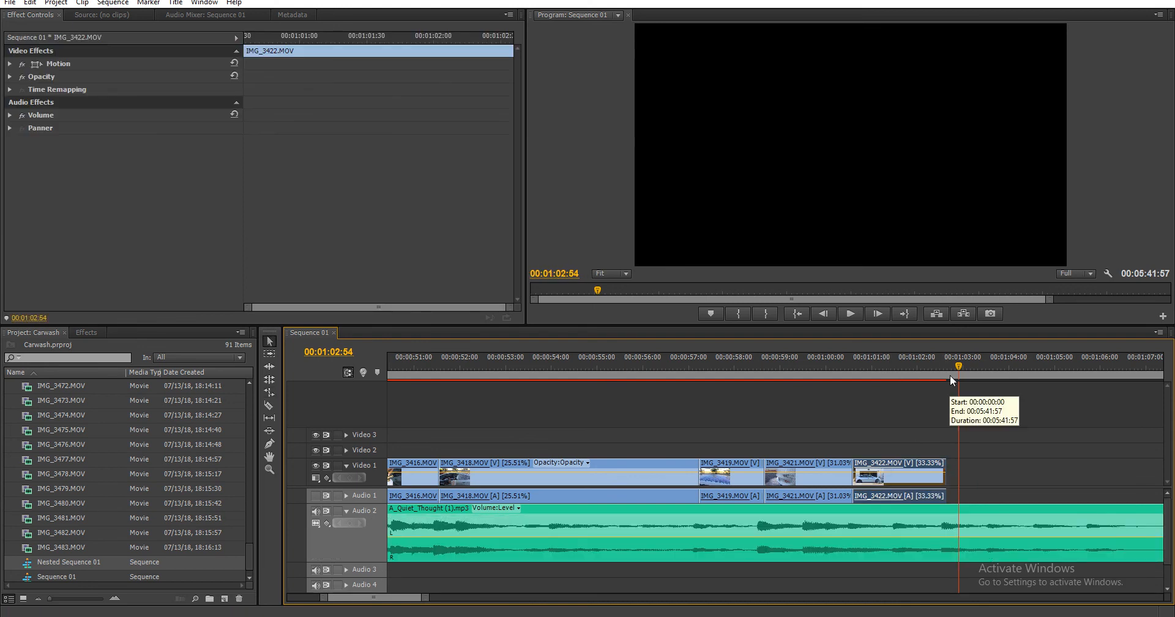
left_click_drag(894, 361, 836, 355)
key("space")
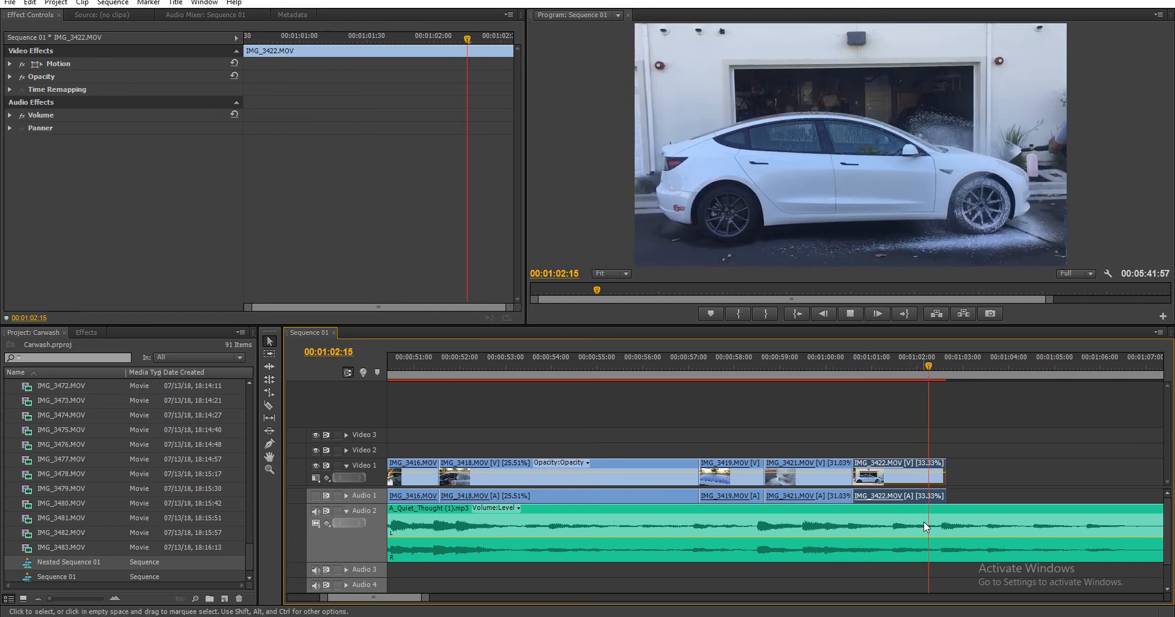
left_click(992, 476)
key("ctrl+z")
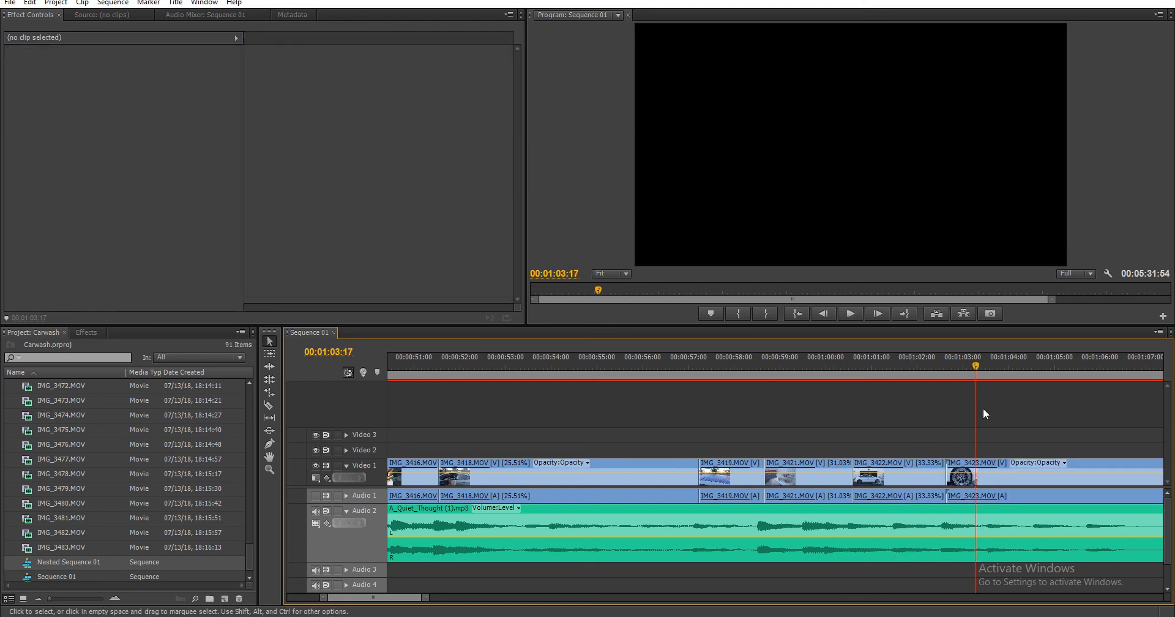
- Split IMG_3423.MOV at 00:01:04:49 and ripple-delete the part before the cut
left_click_drag(970, 370, 1044, 383)
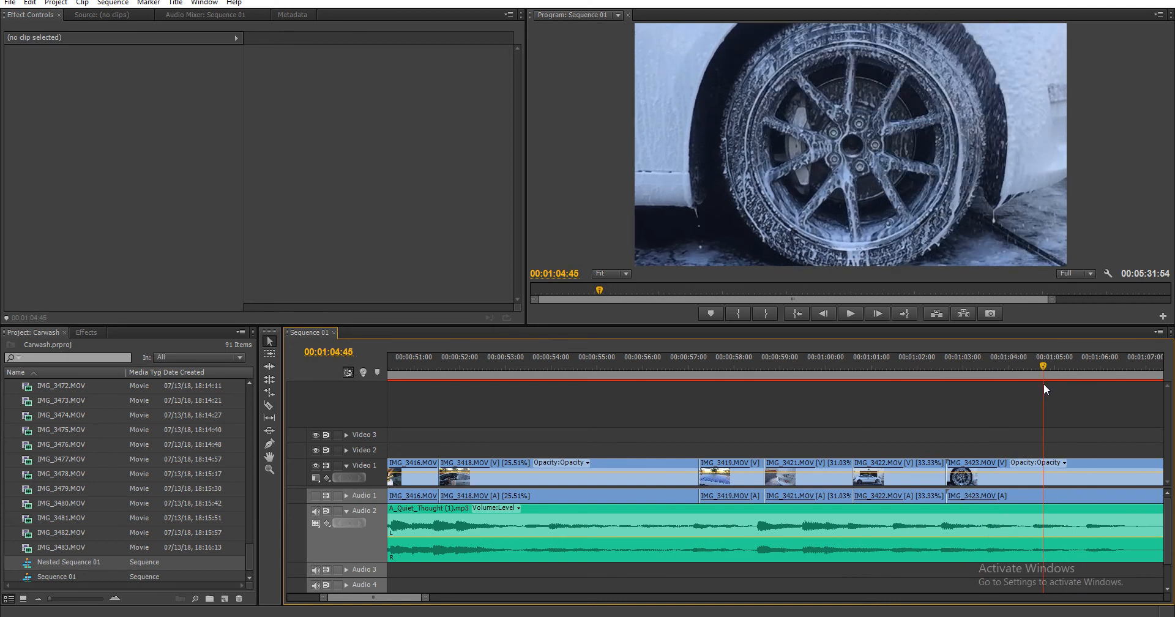
key("c")
left_click(1048, 469)
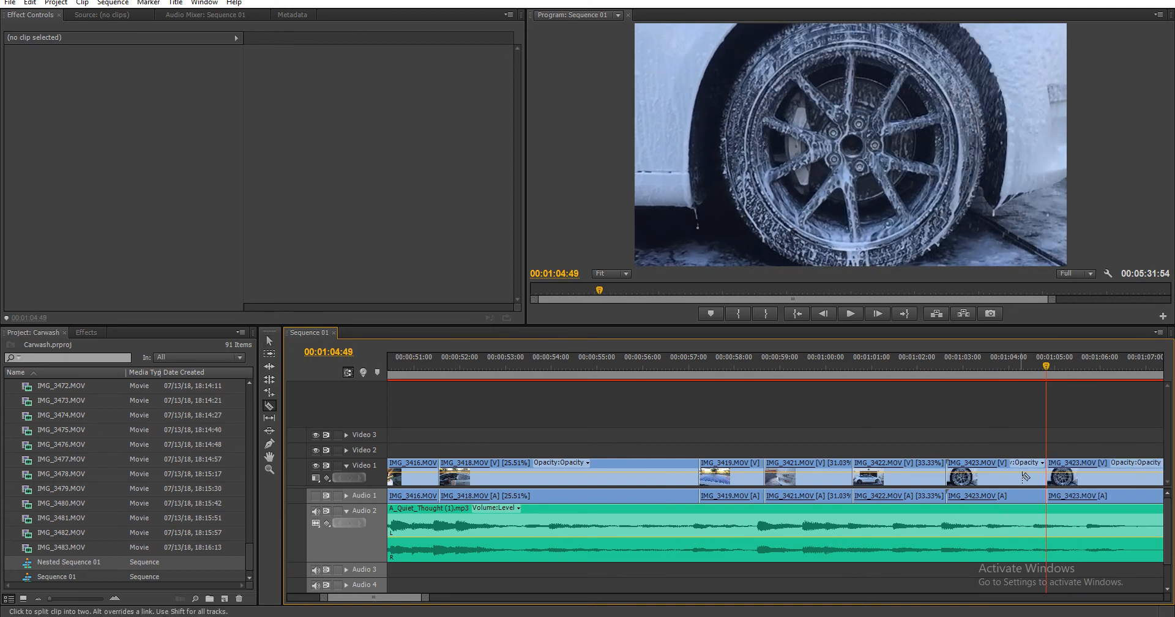
right_click(1024, 475)
left_click(1040, 68)
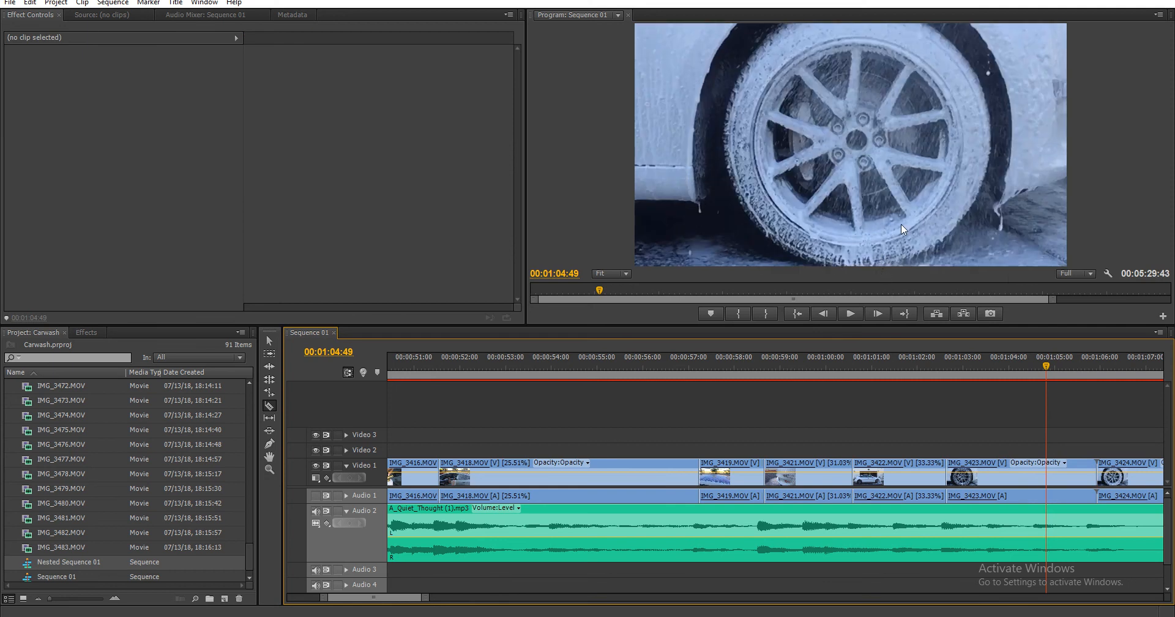
- Scrub through IMG_3424.MOV and delete it from the sequence
left_click_drag(404, 602, 414, 602)
left_click(777, 361)
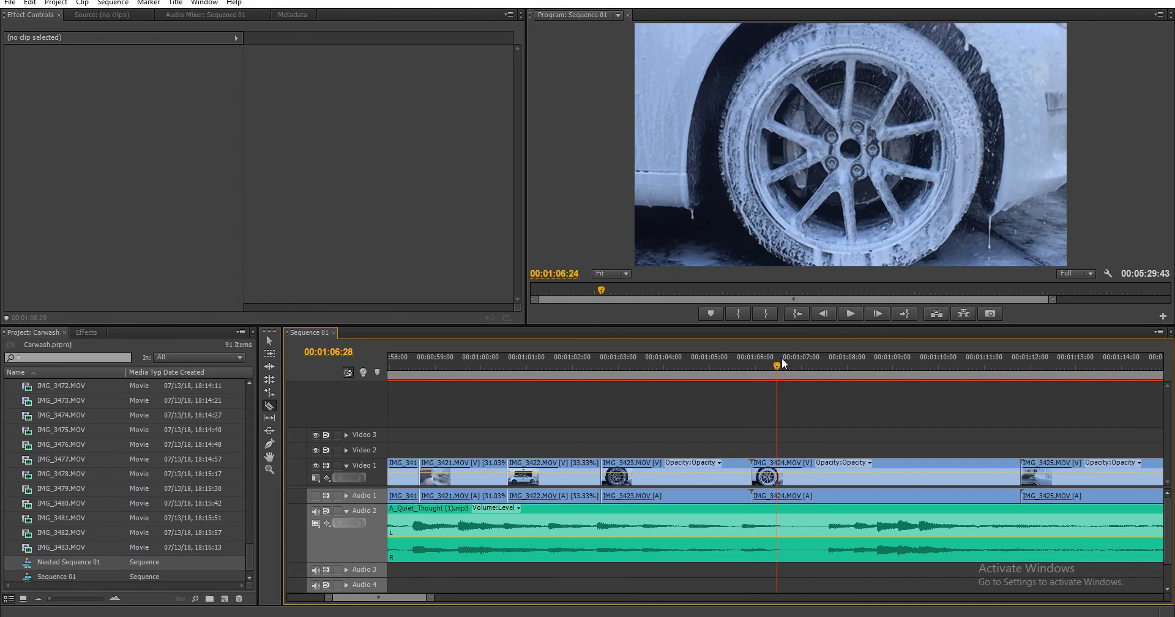
left_click_drag(781, 360, 944, 362)
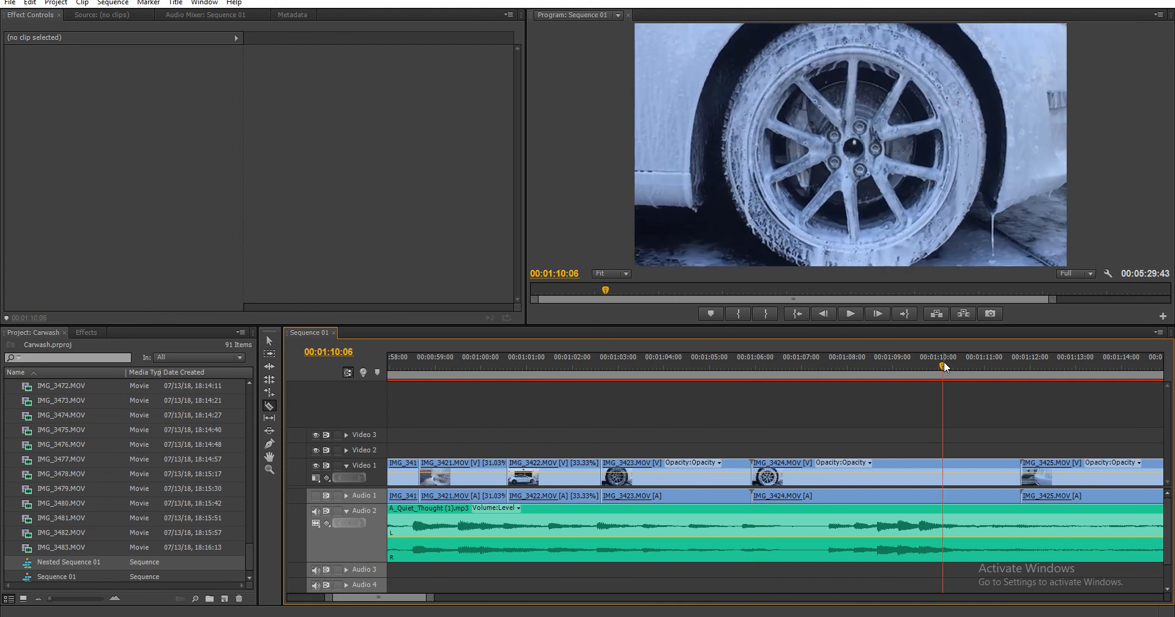
key("v")
left_click(907, 477)
key("Delete")
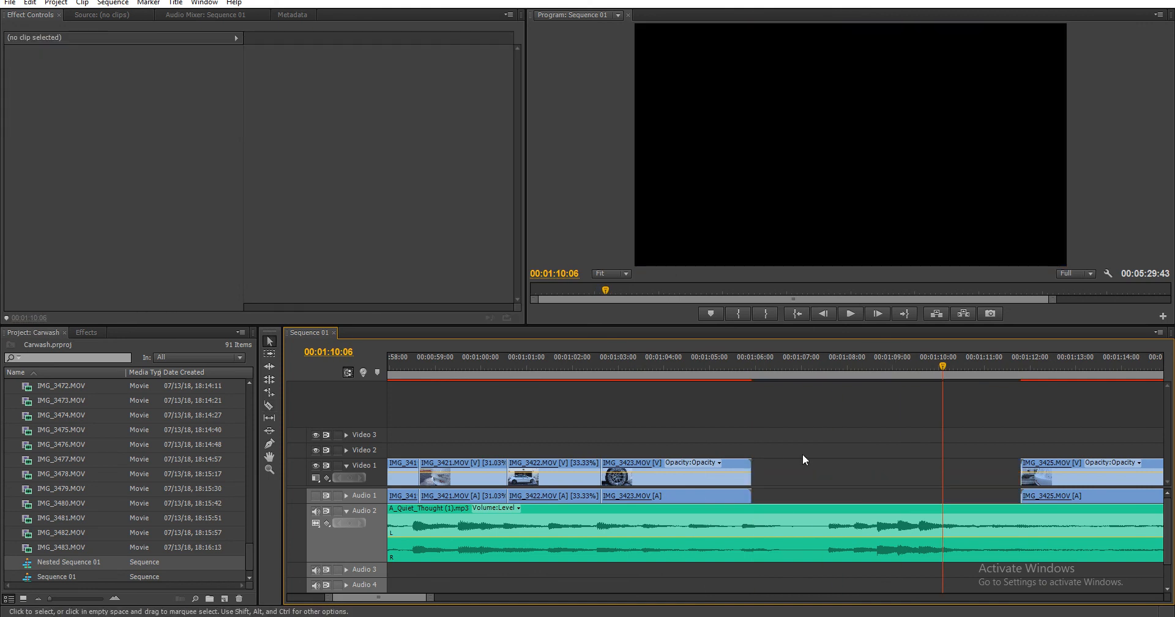
- Split IMG_3423.MOV at 00:01:03:32 and delete the part after the cut
left_click_drag(619, 362, 642, 372)
key("c")
left_click(642, 477)
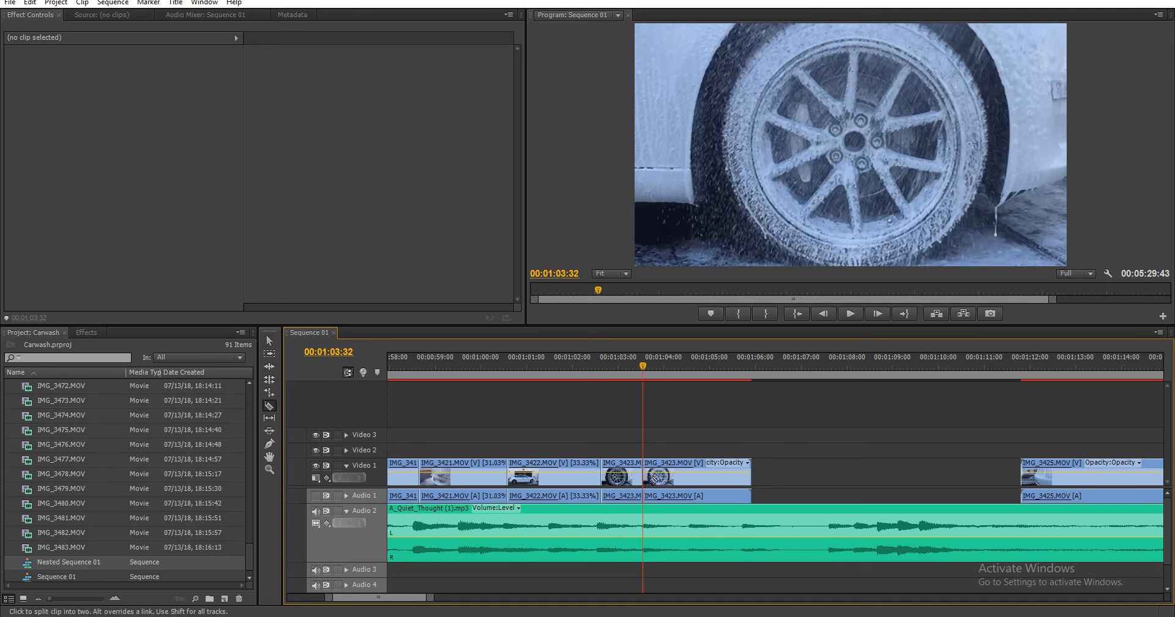
key("v")
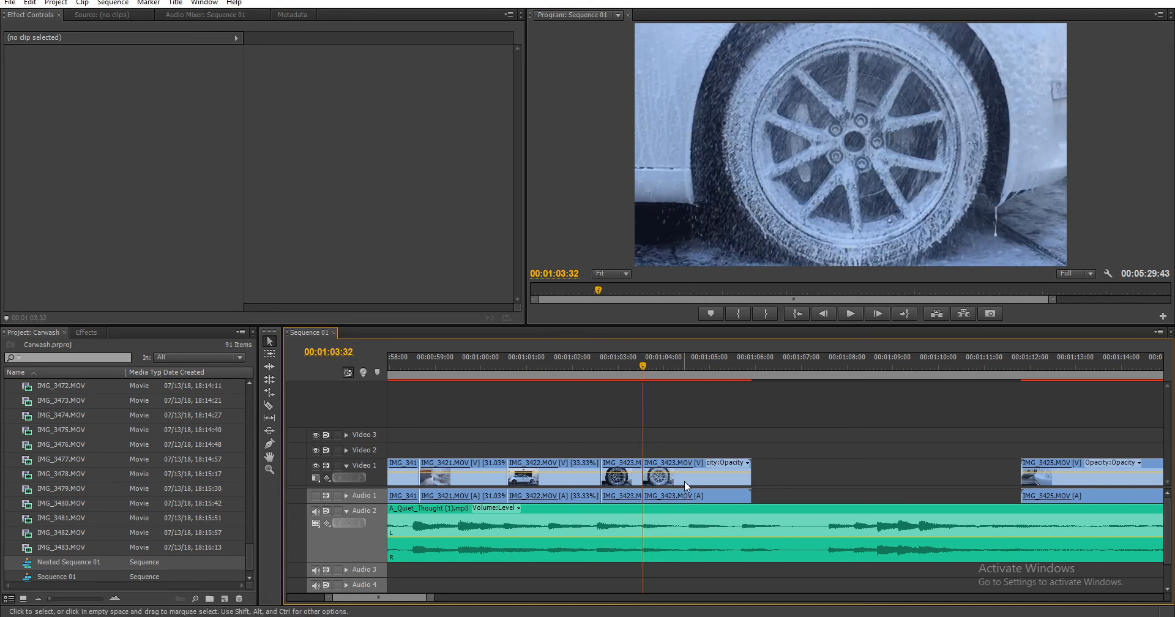
left_click(685, 482)
key("Delete")
- Try rate-stretching IMG_3423.MOV to 44.62% speed and play it back against the music
left_click(629, 364)
key("space")
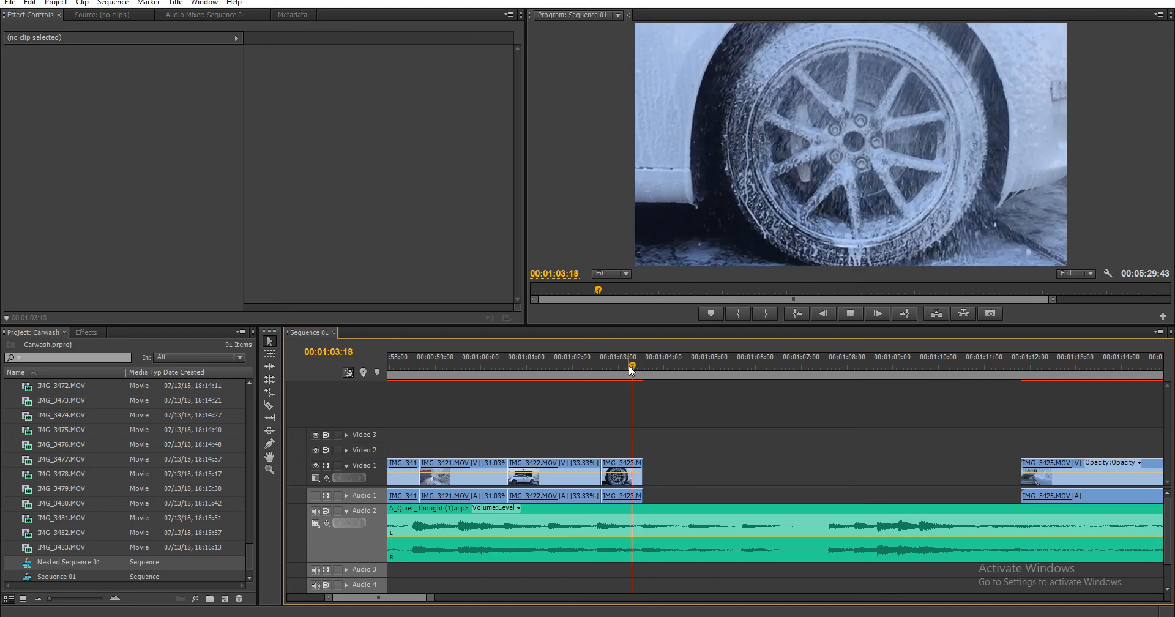
key("space")
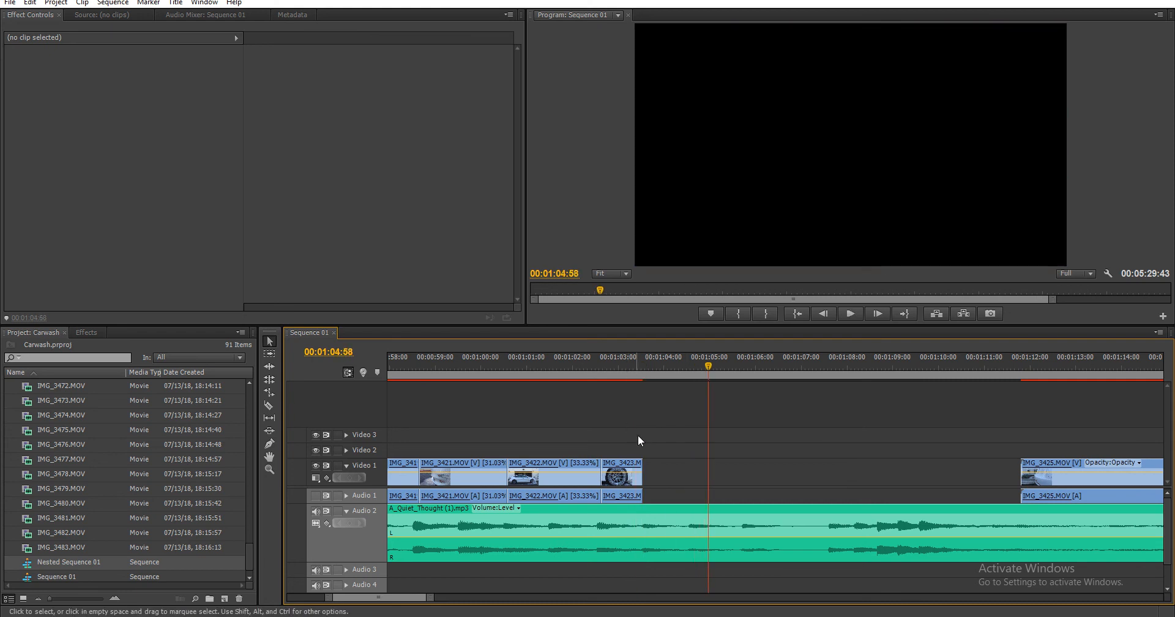
key("r")
left_click_drag(647, 473, 692, 473)
left_click(653, 366)
left_click_drag(654, 366, 604, 362)
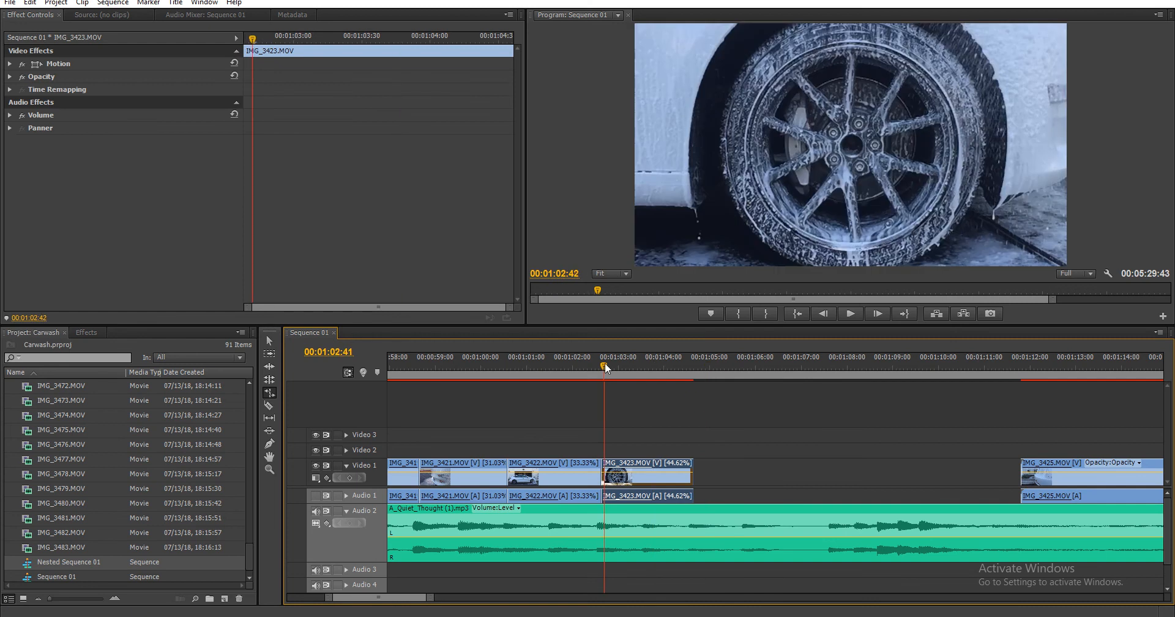
key("space")
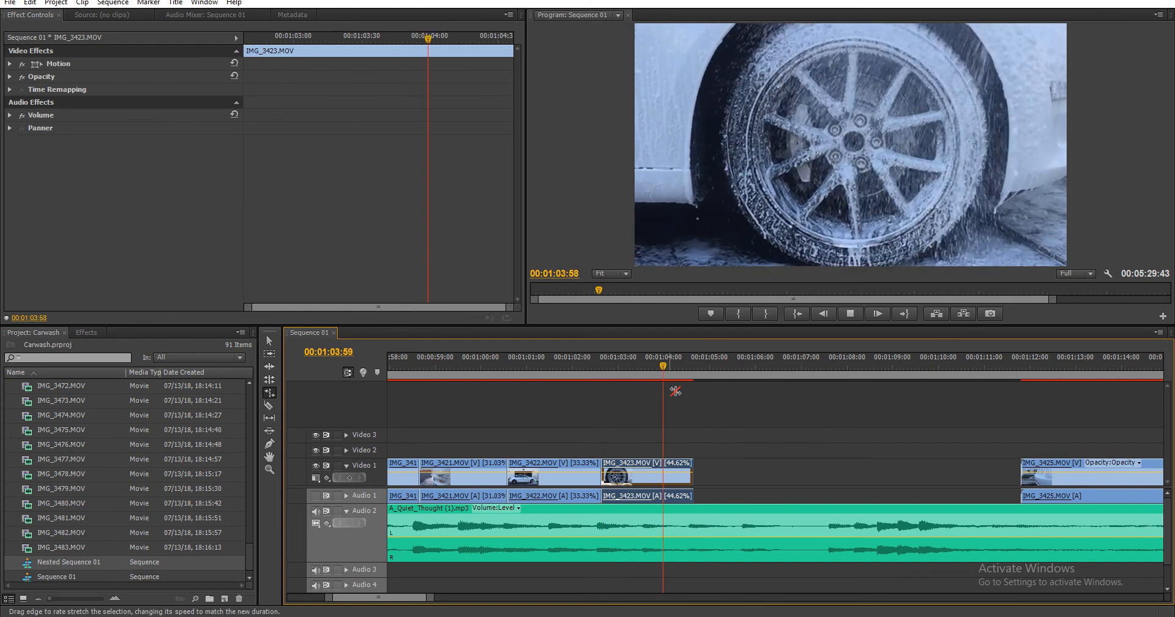
key("space")
key("v")
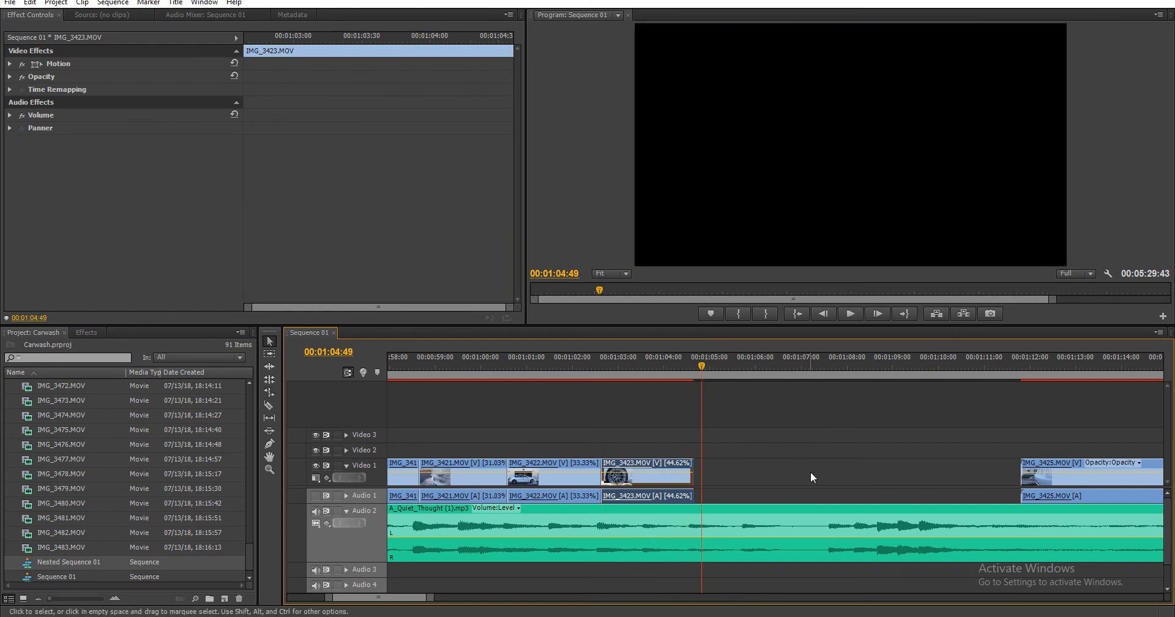
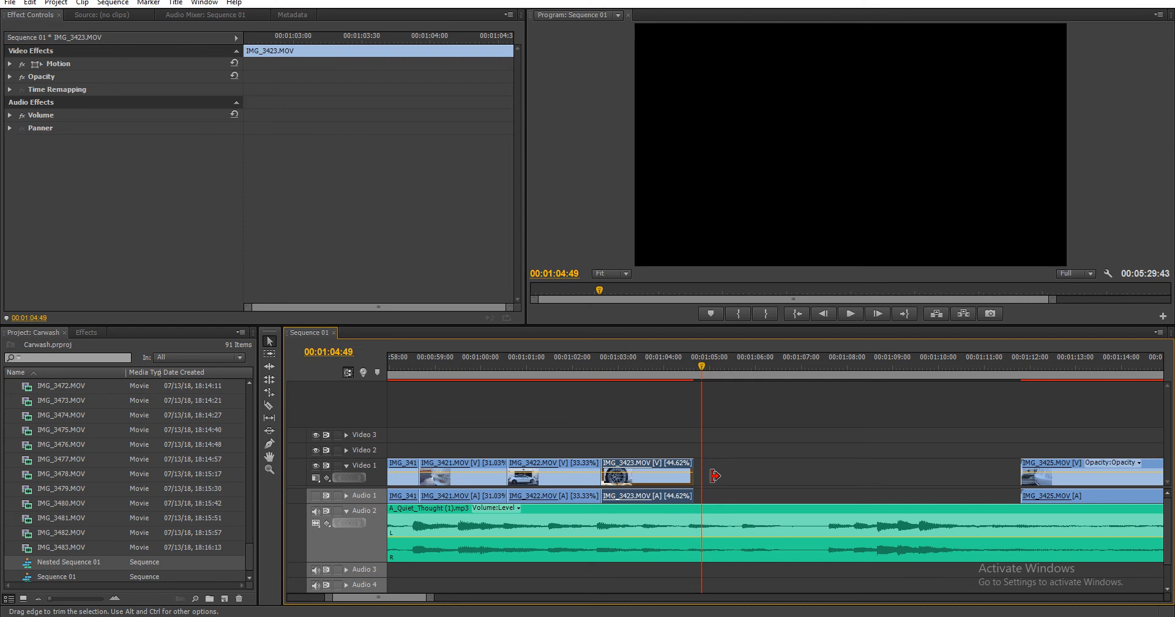
- Rate-stretch IMG_3423.MOV to 28.27% speed and return the playhead to 00:01:03:24 within the clip
key("r")
left_click_drag(693, 472, 746, 477)
left_click(636, 366)
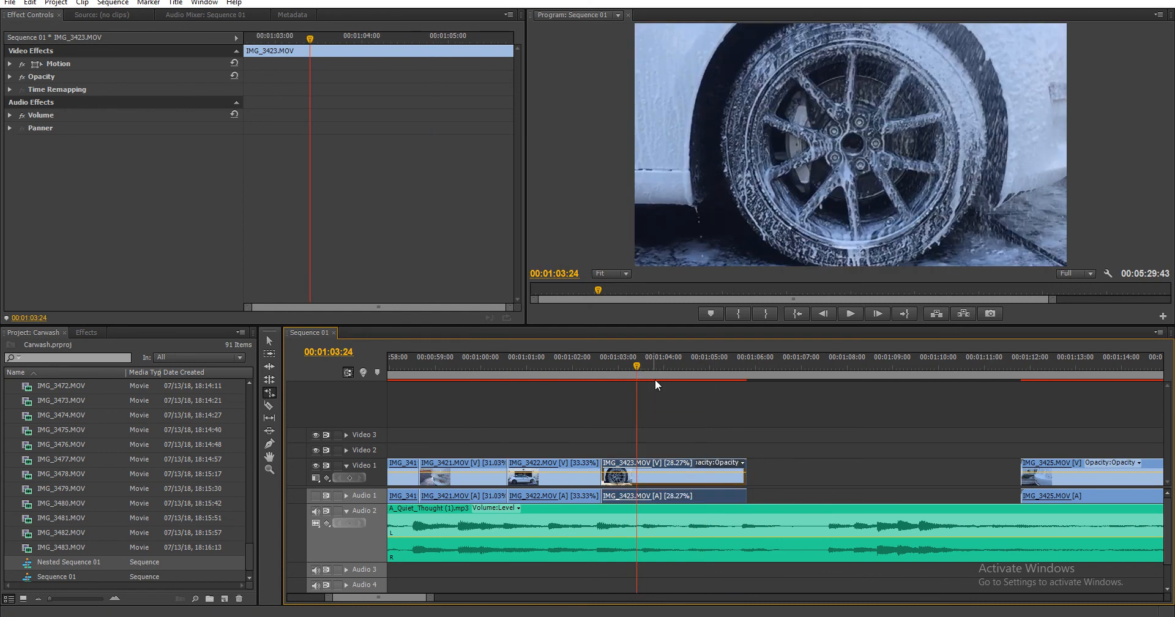
- Move IMG_3423.MOV about one second later and rate-stretch IMG_3422.MOV to 22.52% speed to fill the gap
key("v")
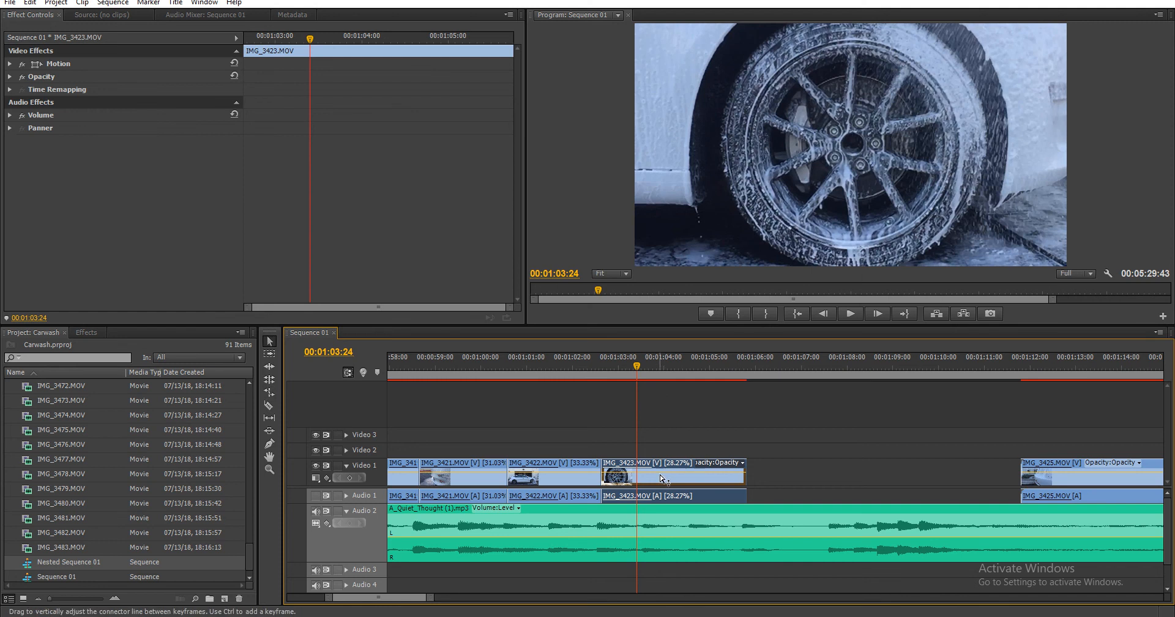
left_click_drag(656, 480, 701, 492)
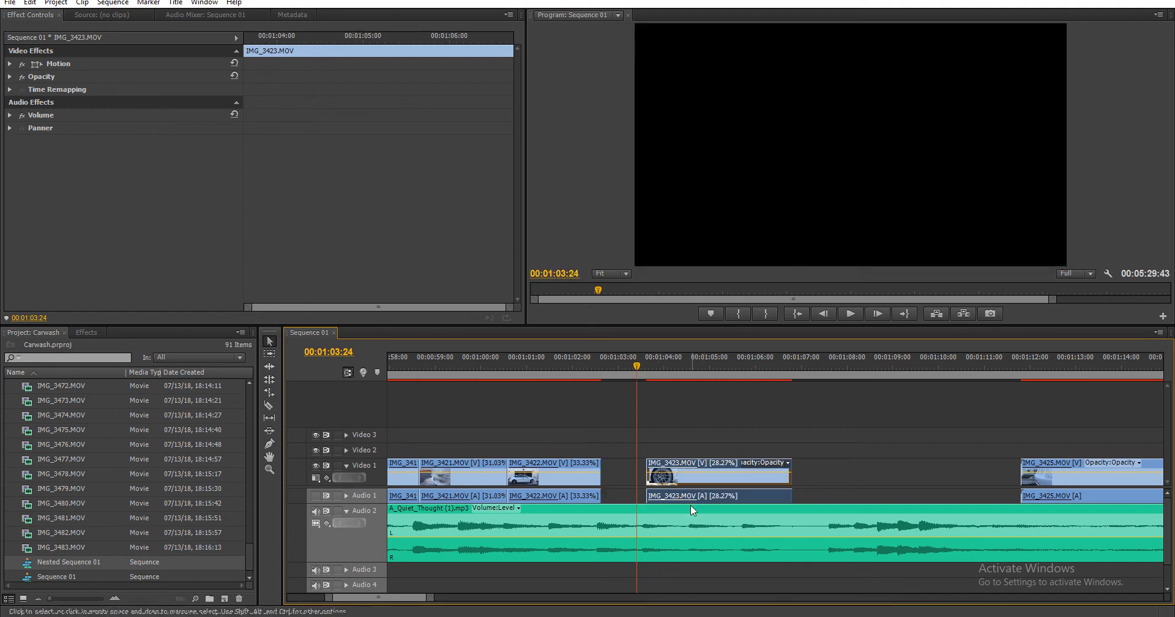
key("r")
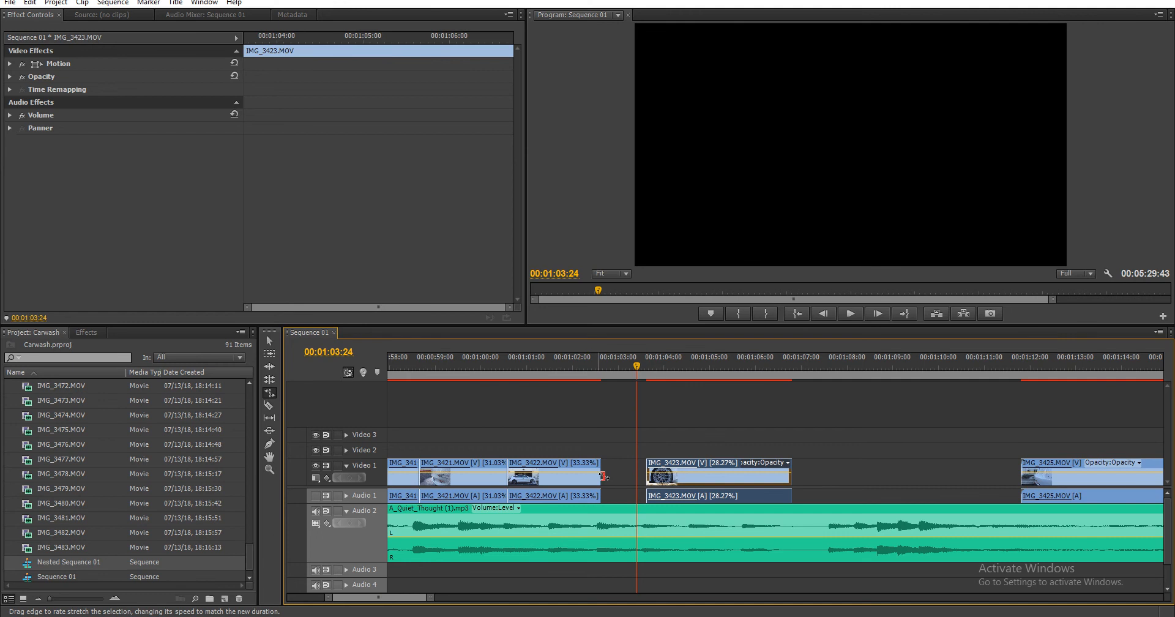
left_click_drag(599, 476, 646, 478)
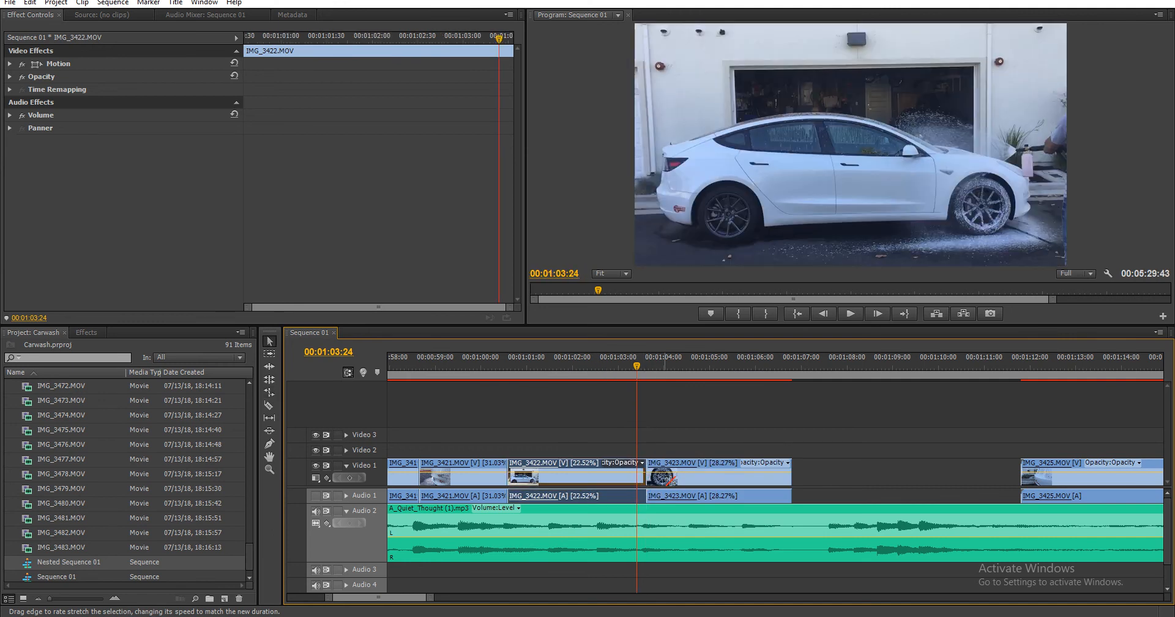
key("v")
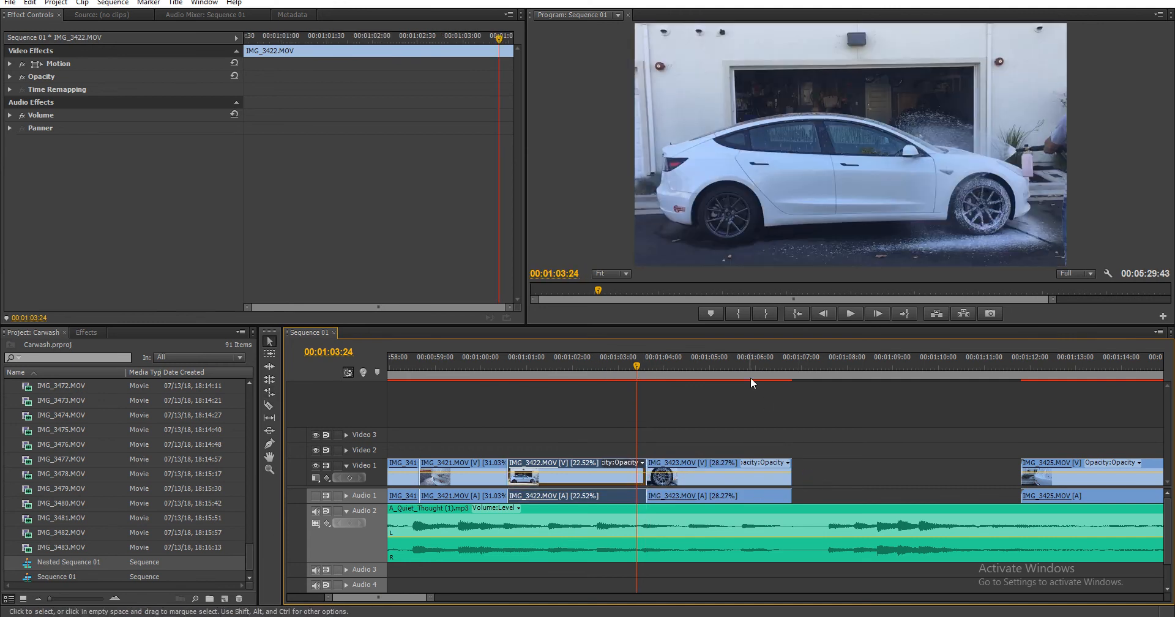
- Play back the join, rate-stretch IMG_3423.MOV to 22.22% speed and ripple-delete the gap before IMG_3425.MOV
left_click(711, 363)
key("space")
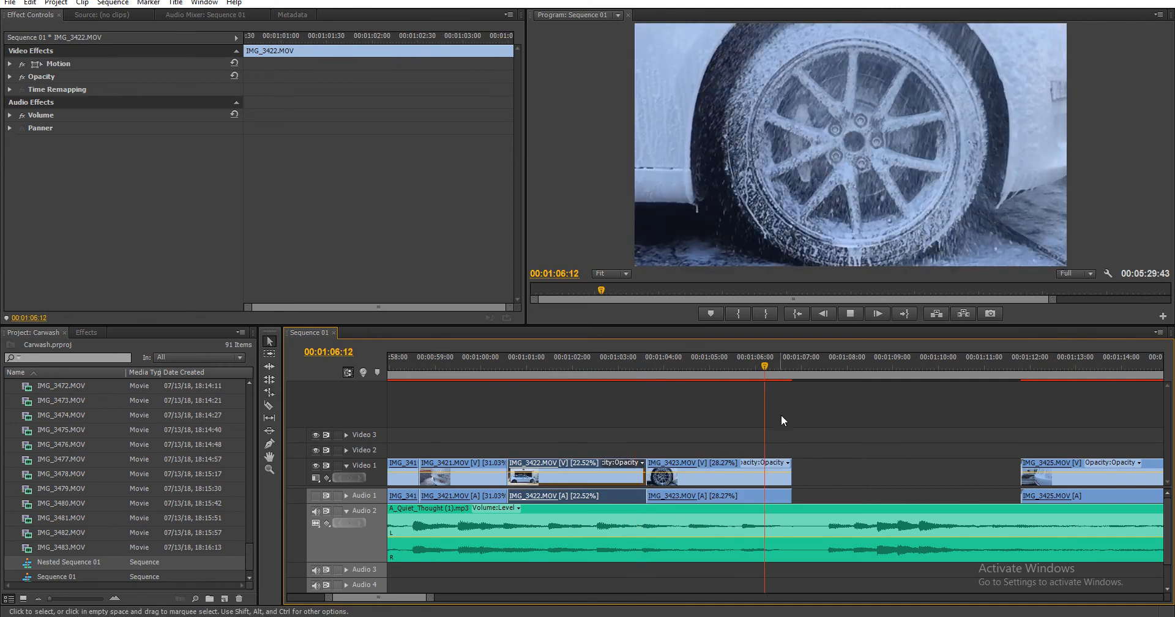
key("space")
left_click(846, 457)
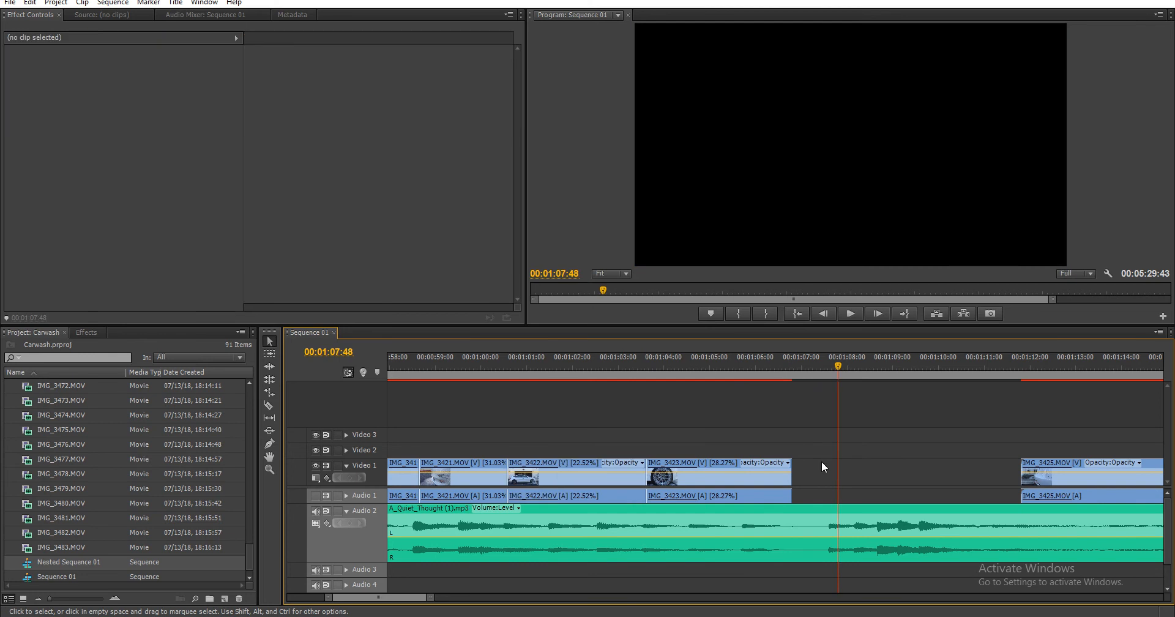
key("x")
left_click_drag(795, 477, 840, 477)
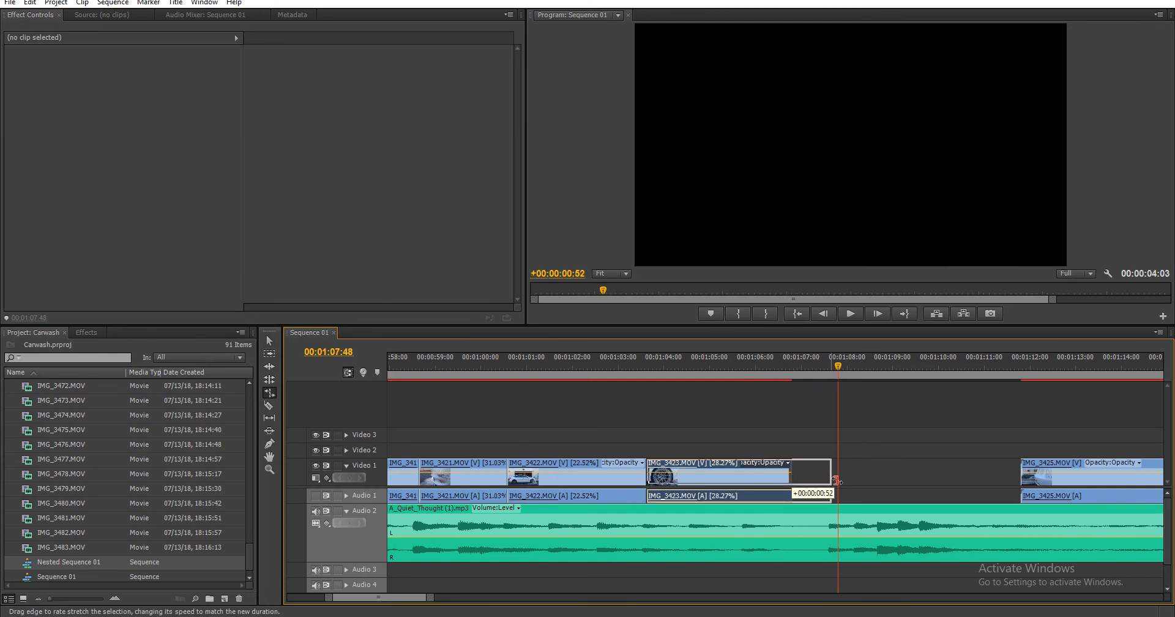
right_click(839, 476)
left_click(886, 480)
- Scrub through IMG_3425.MOV, delete it from the sequence and close the gap it leaves before IMG_3426.MOV
left_click_drag(840, 365, 1109, 394)
scroll(1002, 411, "down", 2)
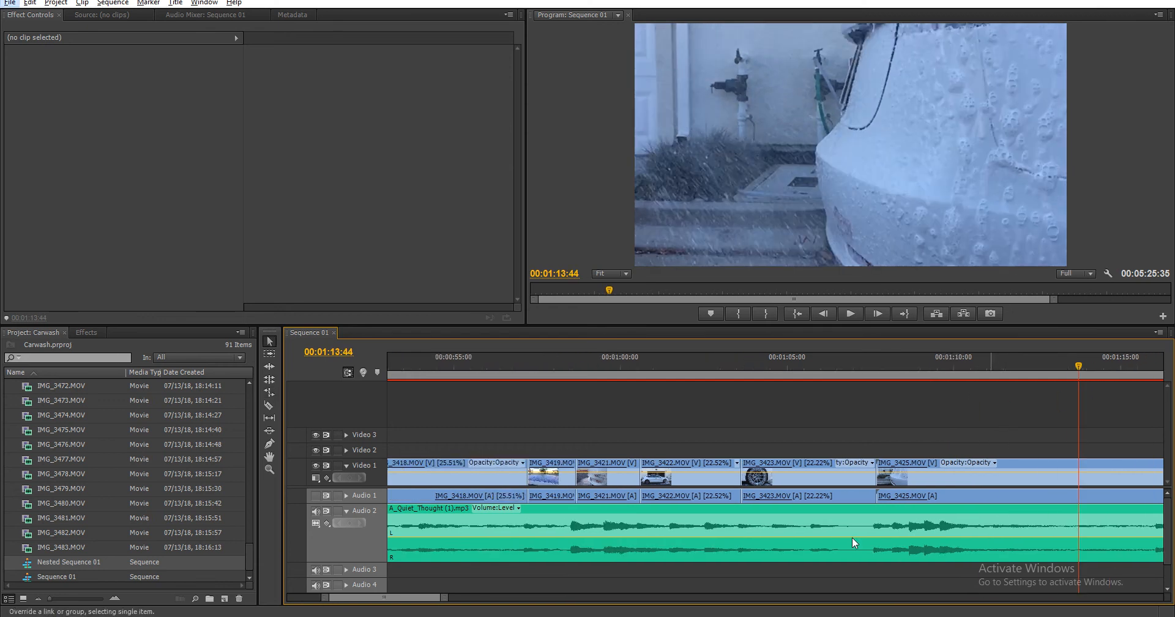
left_click_drag(427, 597, 436, 602)
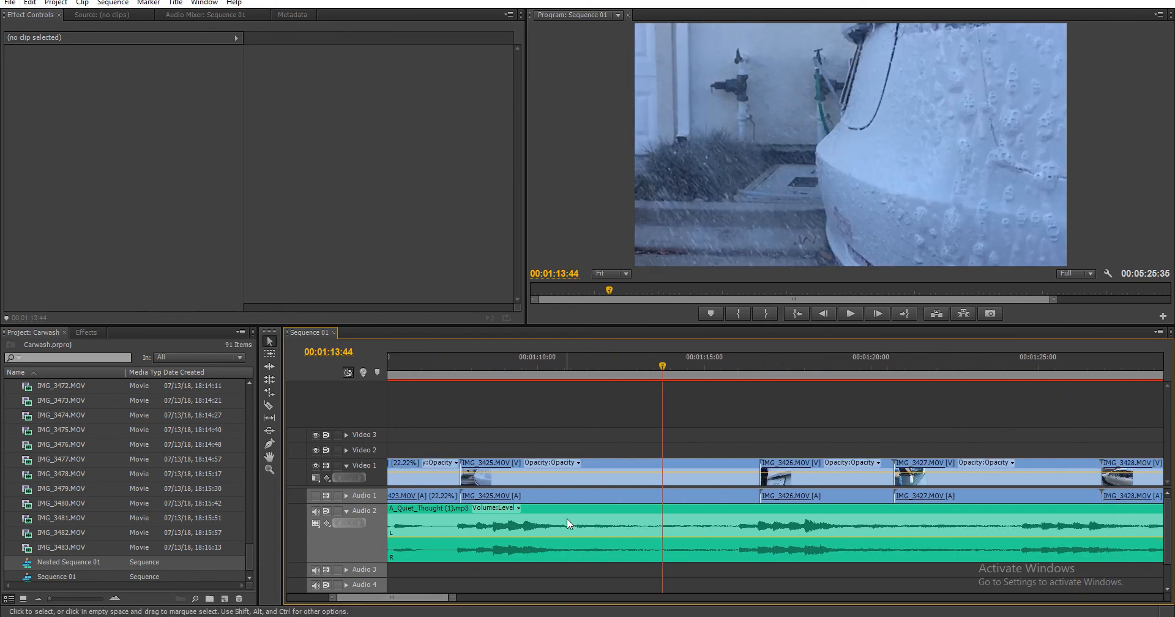
left_click(572, 480)
key("Delete")
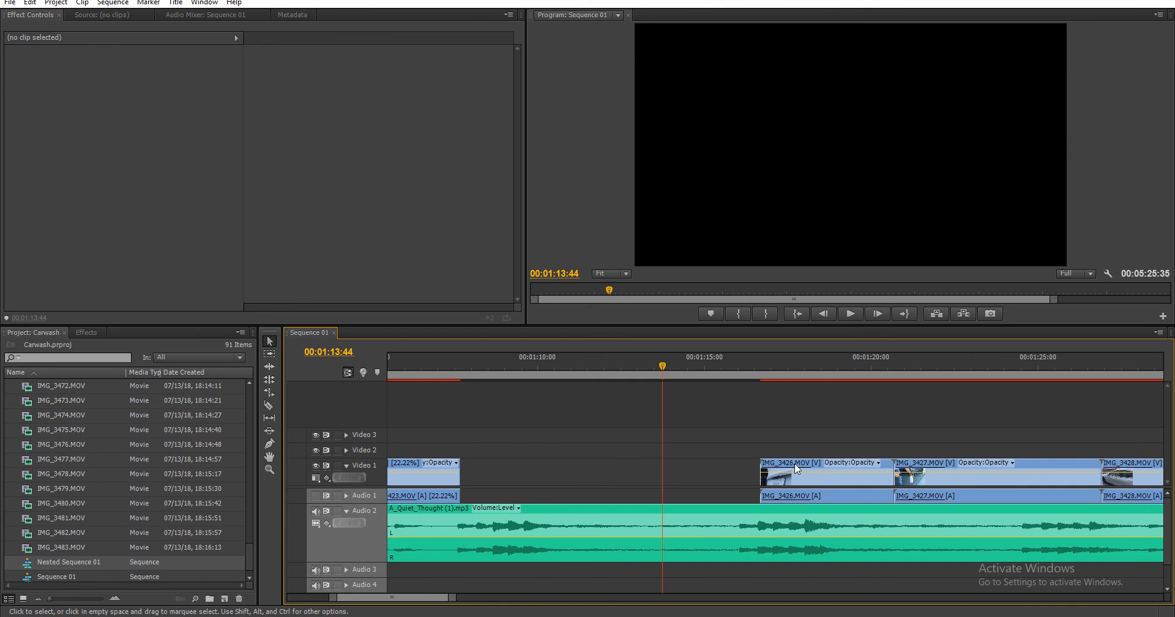
right_click(713, 473)
left_click(734, 482)
- Split IMG_3426.MOV at 00:01:10:26 and ripple-delete the part before the cut
left_click(462, 366)
left_click_drag(462, 364, 553, 400)
key("c")
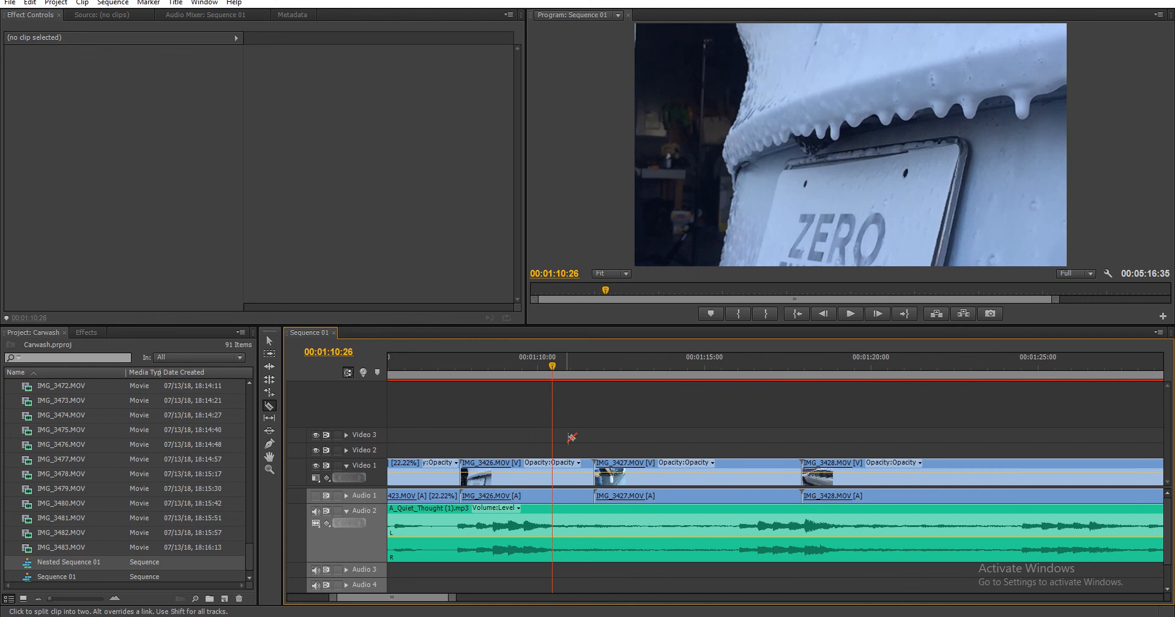
left_click(554, 472)
right_click(532, 474)
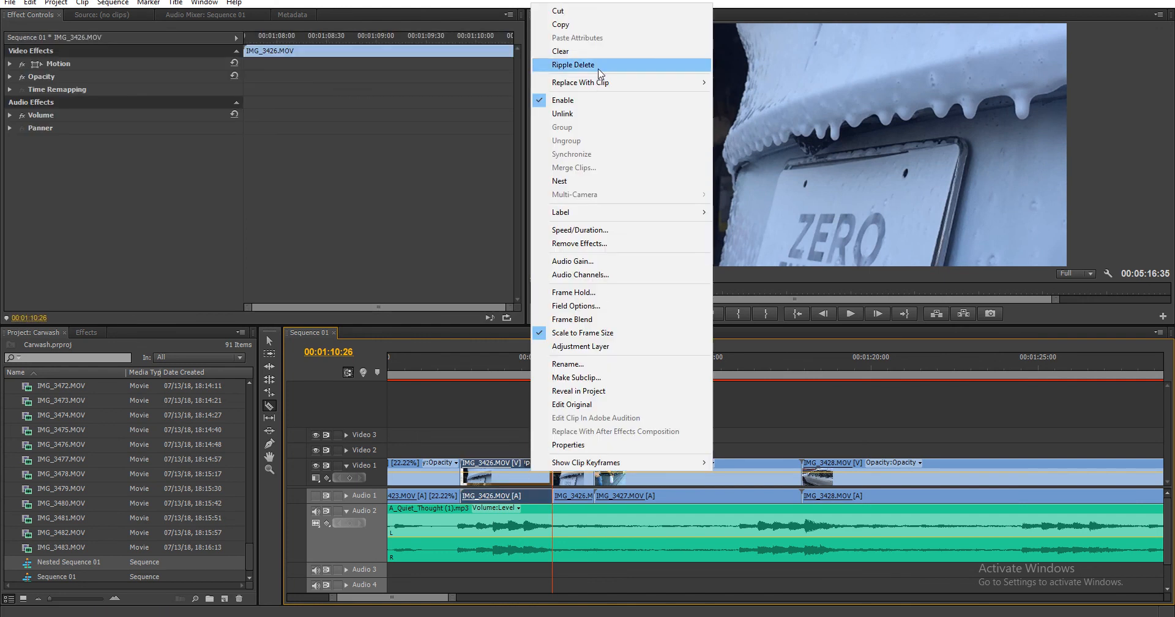
left_click(572, 64)
key("v")
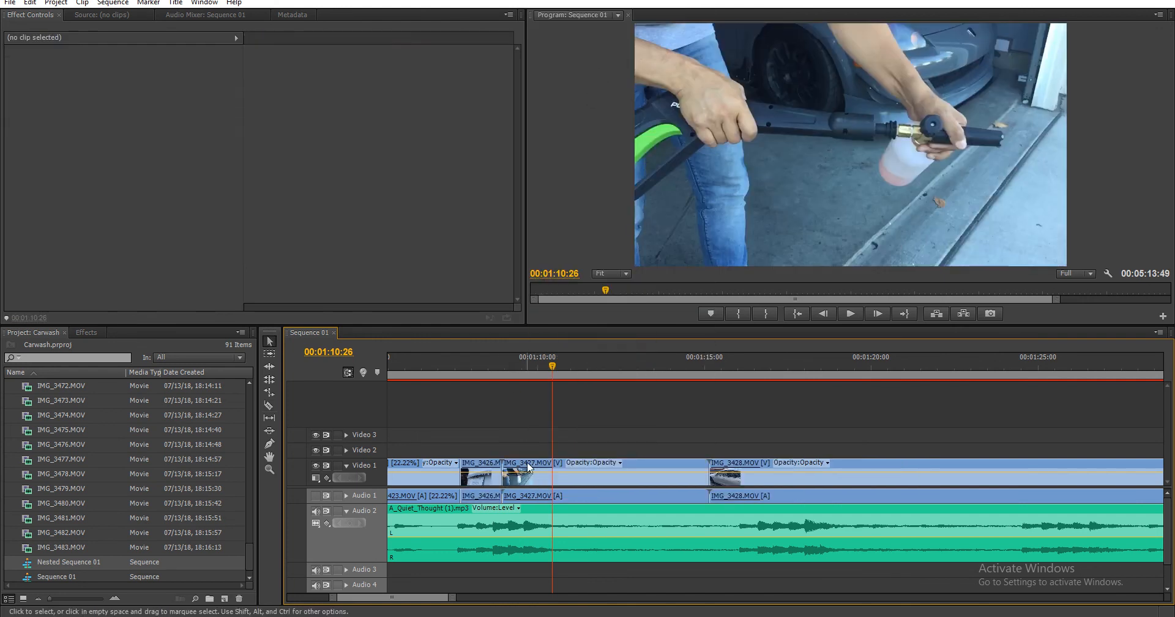
- Split IMG_3427.MOV at 00:01:10:25 and clear the part before the cut, leaving a gap
left_click_drag(520, 365, 552, 372)
key("c")
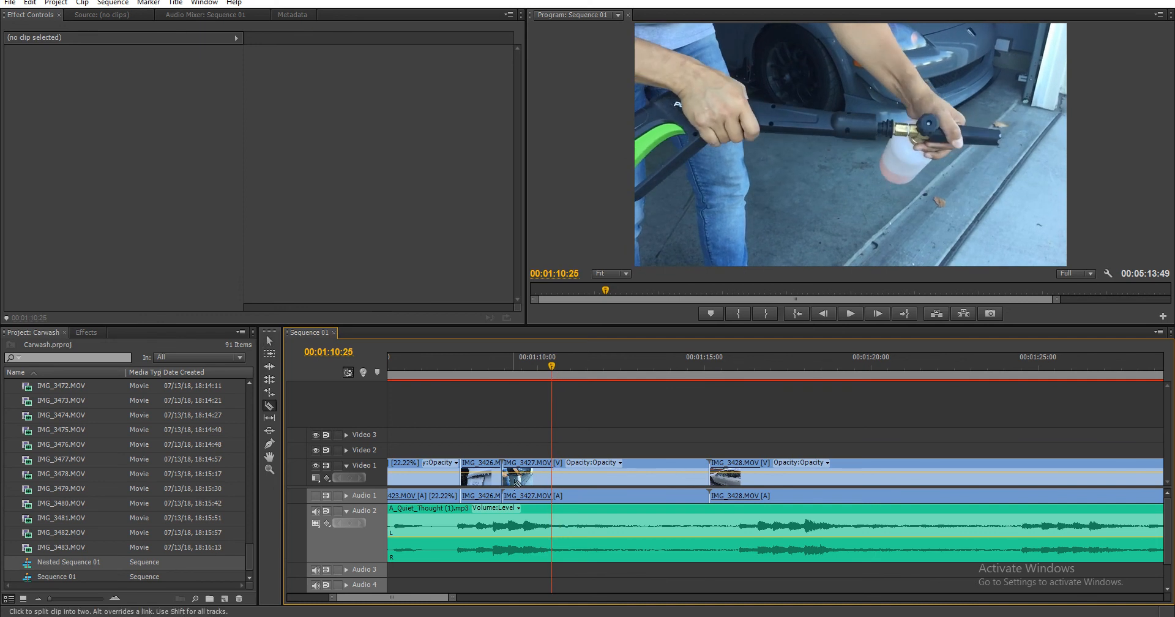
left_click(550, 476)
key("v")
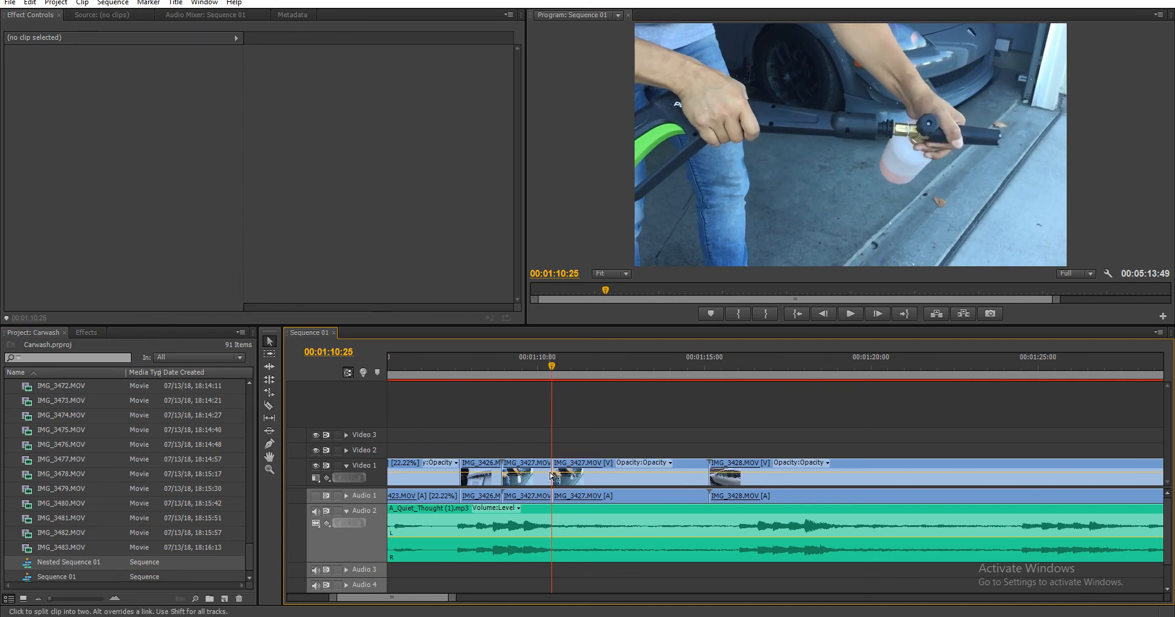
left_click(543, 473)
right_click(542, 473)
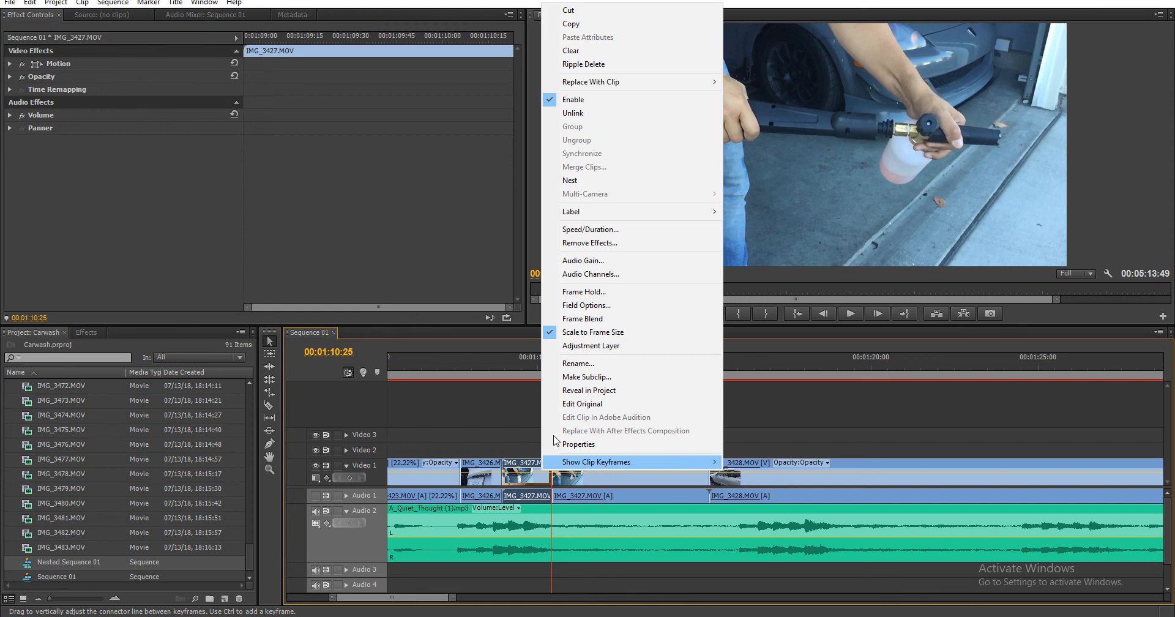
left_click(618, 52)
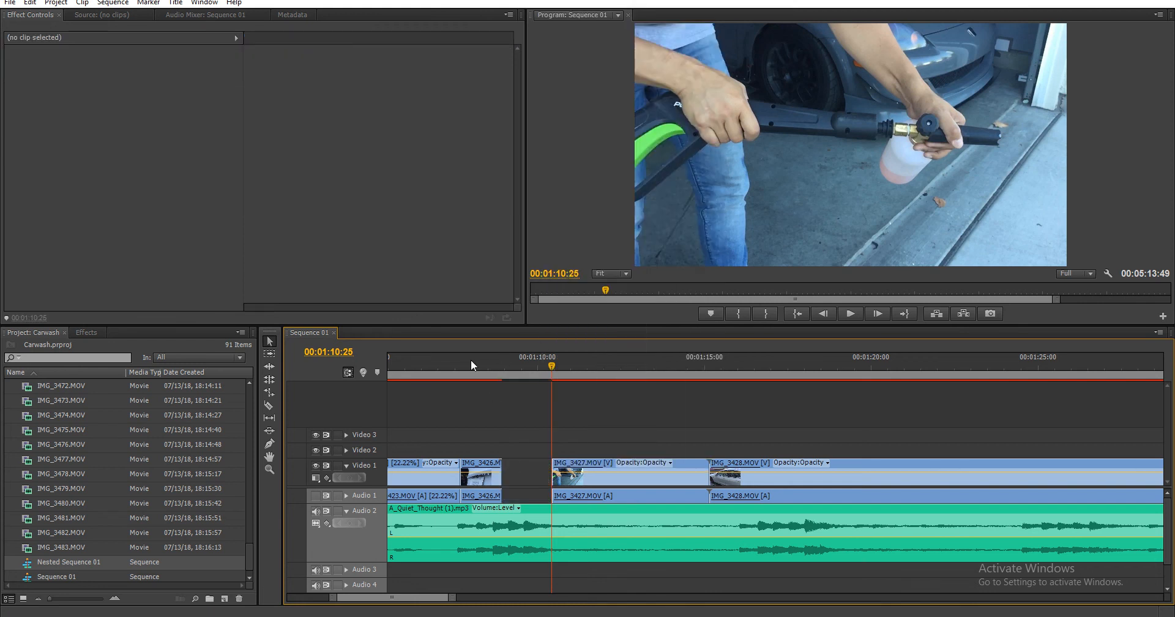
- Rate-stretch IMG_3426.MOV to 49.33% speed and play it back against the music
left_click(449, 360)
key("space")
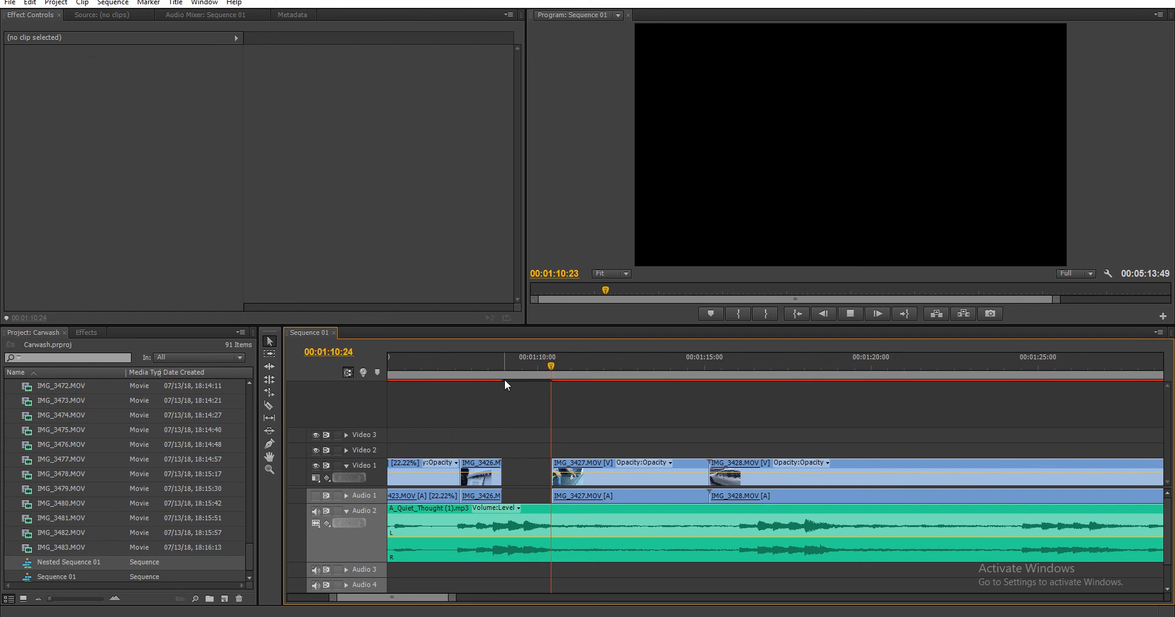
key("space")
left_click(544, 362)
key("r")
left_click_drag(501, 472, 543, 474)
key("v")
left_click(465, 367)
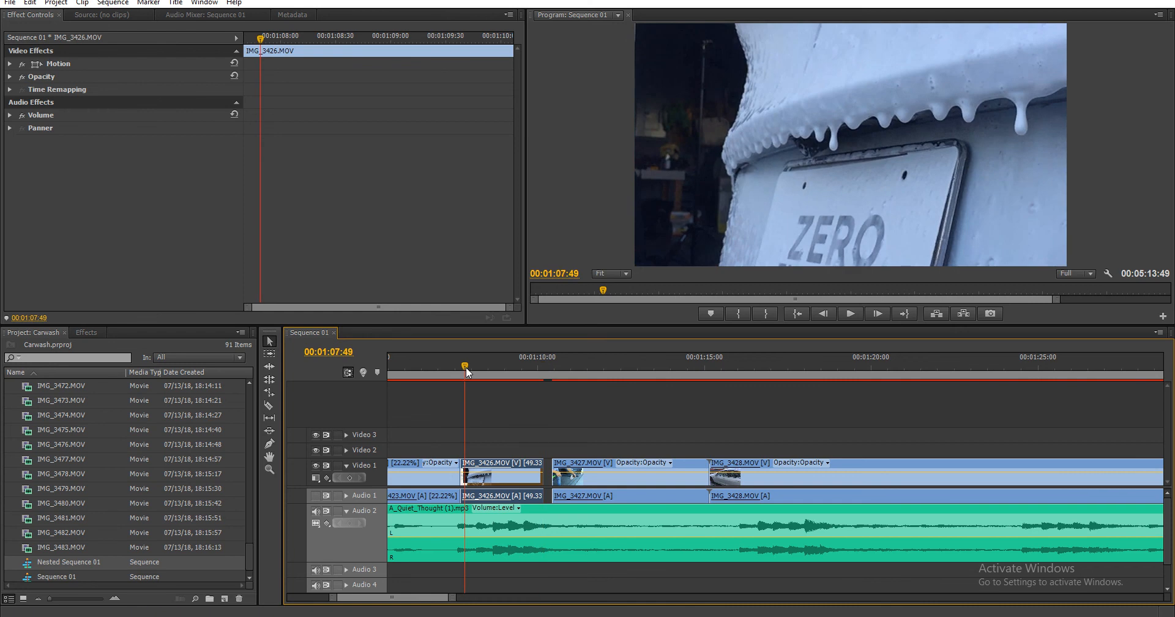
key("space")
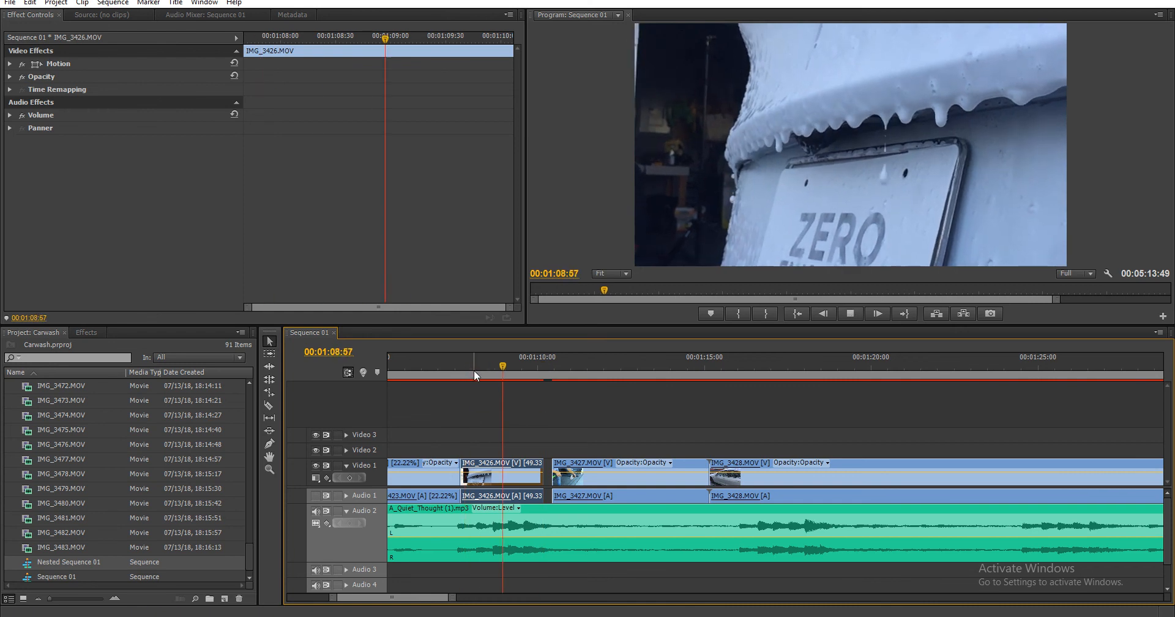
- Split IMG_3426.MOV at 00:01:08:40 and delete the part after the cut
left_click_drag(504, 361, 494, 381)
key("c")
left_click(497, 476)
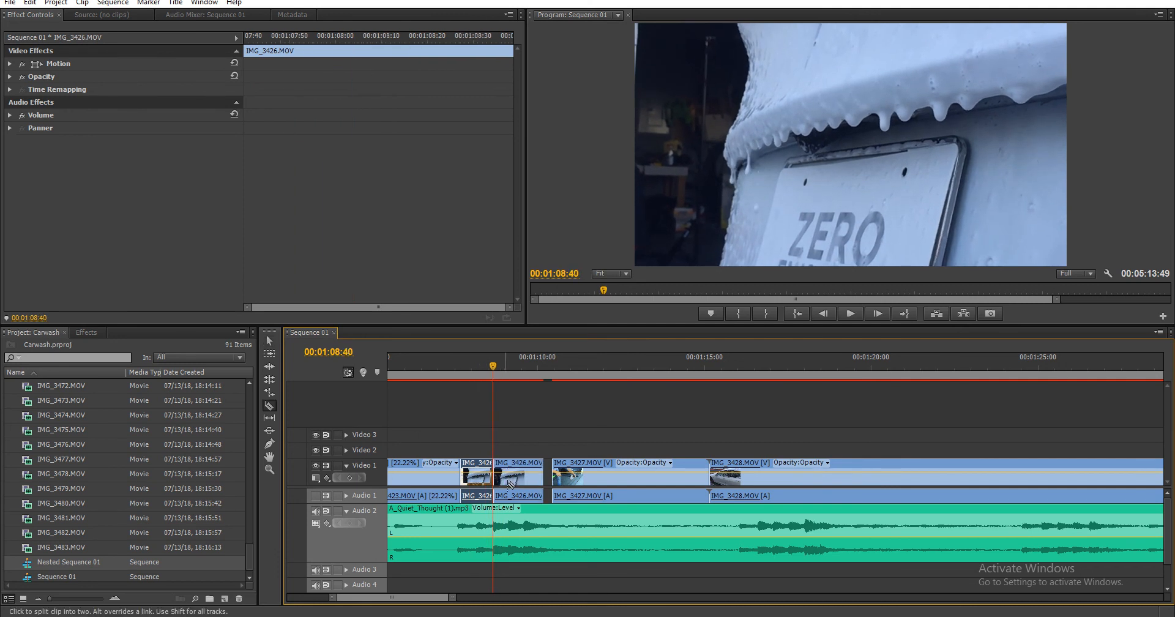
key("v")
left_click(532, 479)
key("Delete")
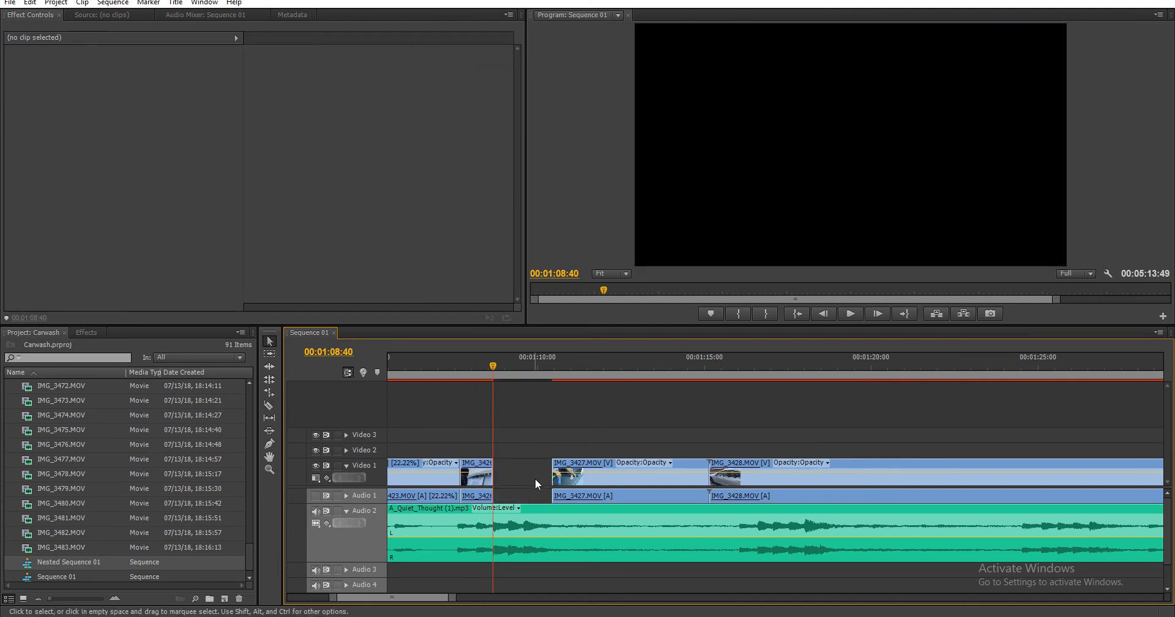
- Rate-stretch the remaining piece of IMG_3426.MOV to 19.86% speed and play it back against the music
key("r")
left_click_drag(493, 476, 543, 479)
left_click(466, 368)
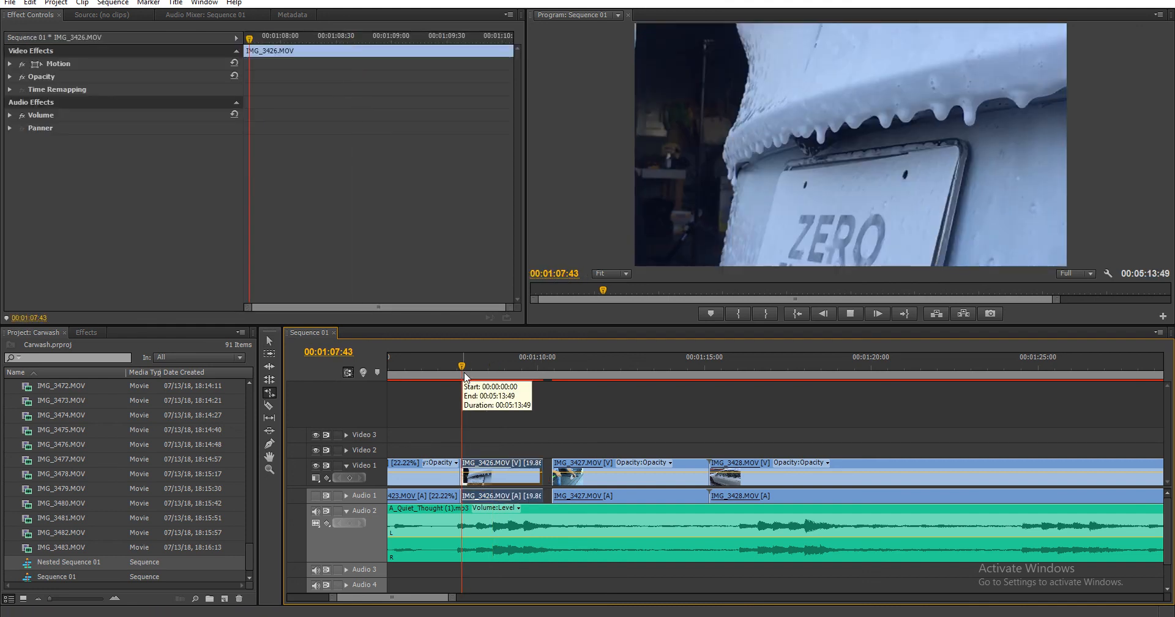
key("space")
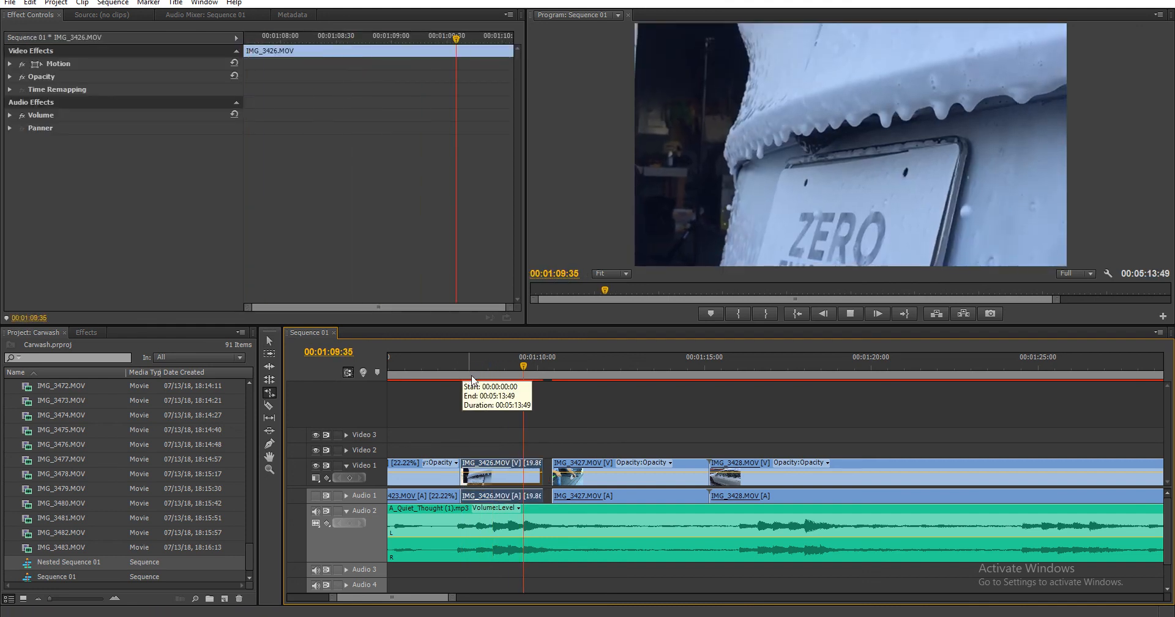
key("space")
- Close the small gap between IMG_3426.MOV and IMG_3427.MOV
key("v")
left_click(549, 475)
key("Delete")
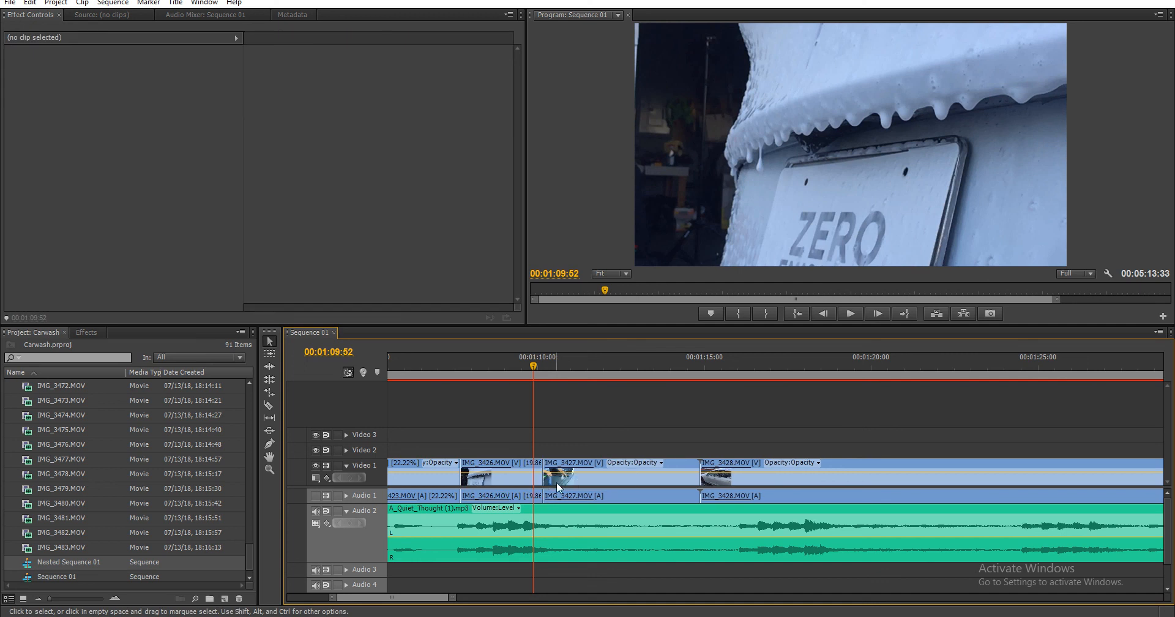
- Play back the start of IMG_3427.MOV and split the clip at 00:01:10:16
left_click(539, 367)
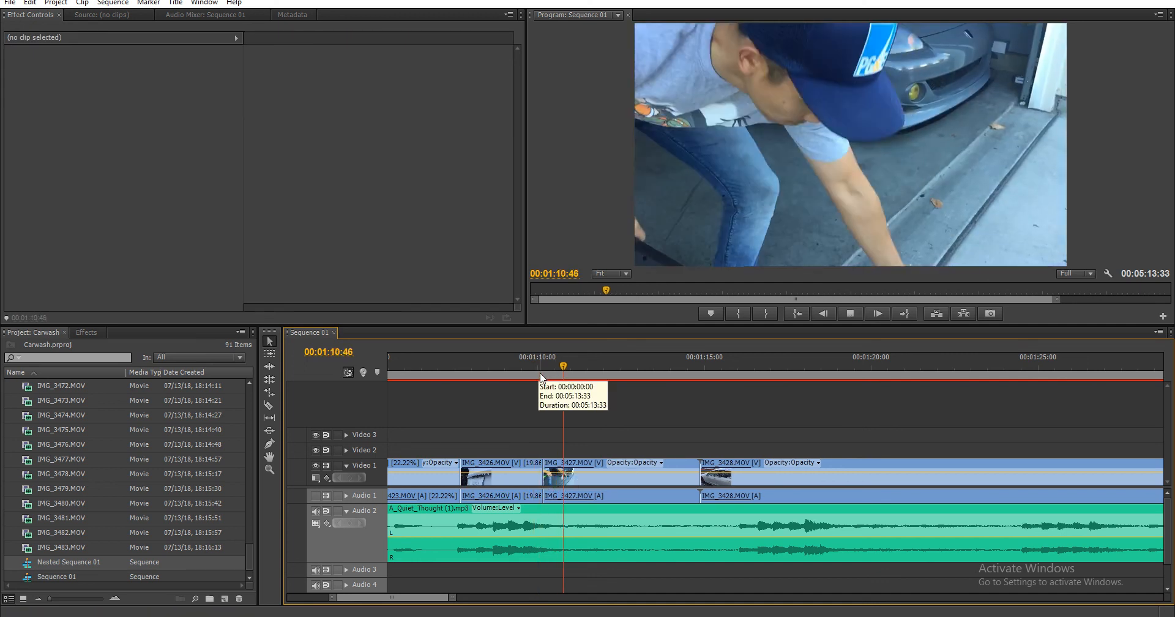
left_click(547, 375)
left_click_drag(547, 378, 546, 378)
key("c")
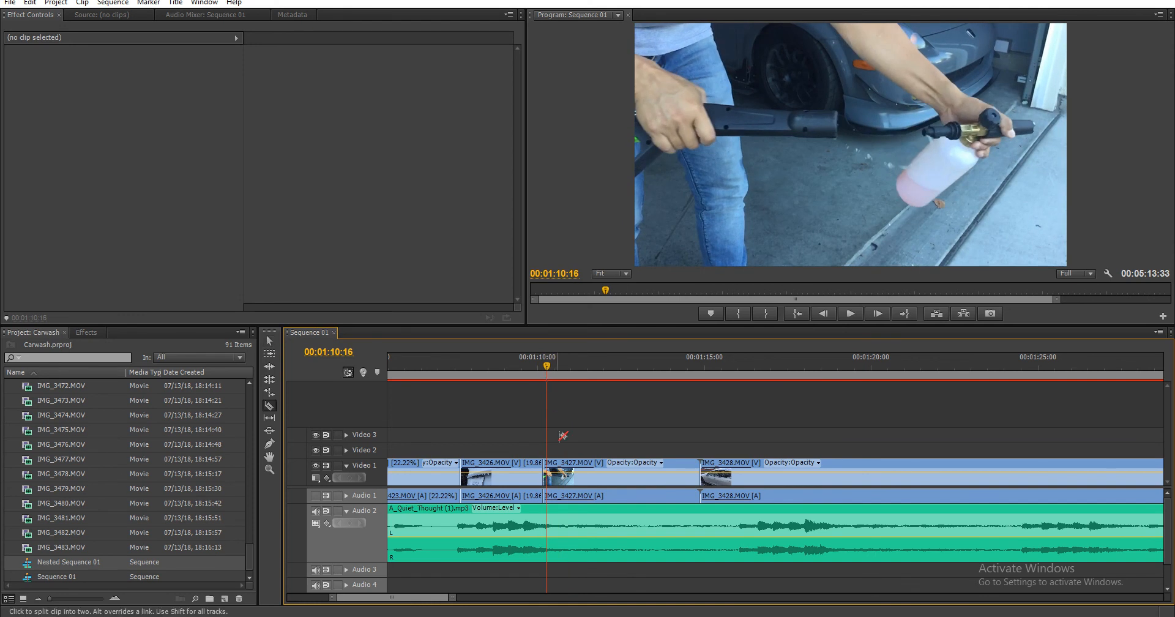
left_click(547, 474)
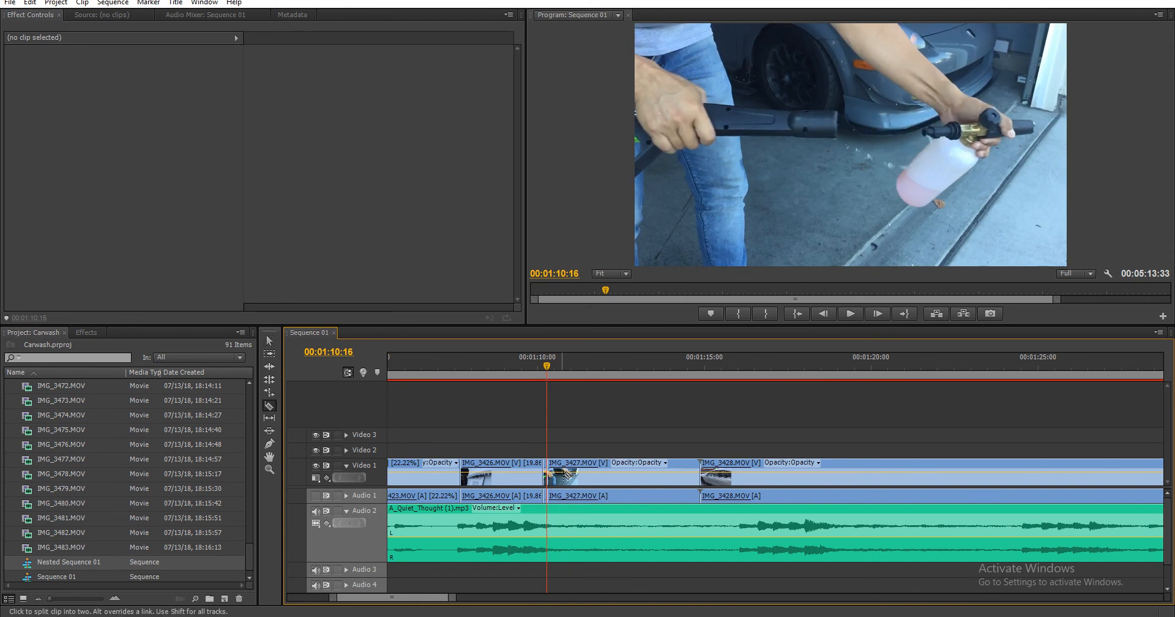
- Split IMG_3427.MOV again at 00:01:12:49 and delete the part after the cut
key("v")
left_click(587, 478)
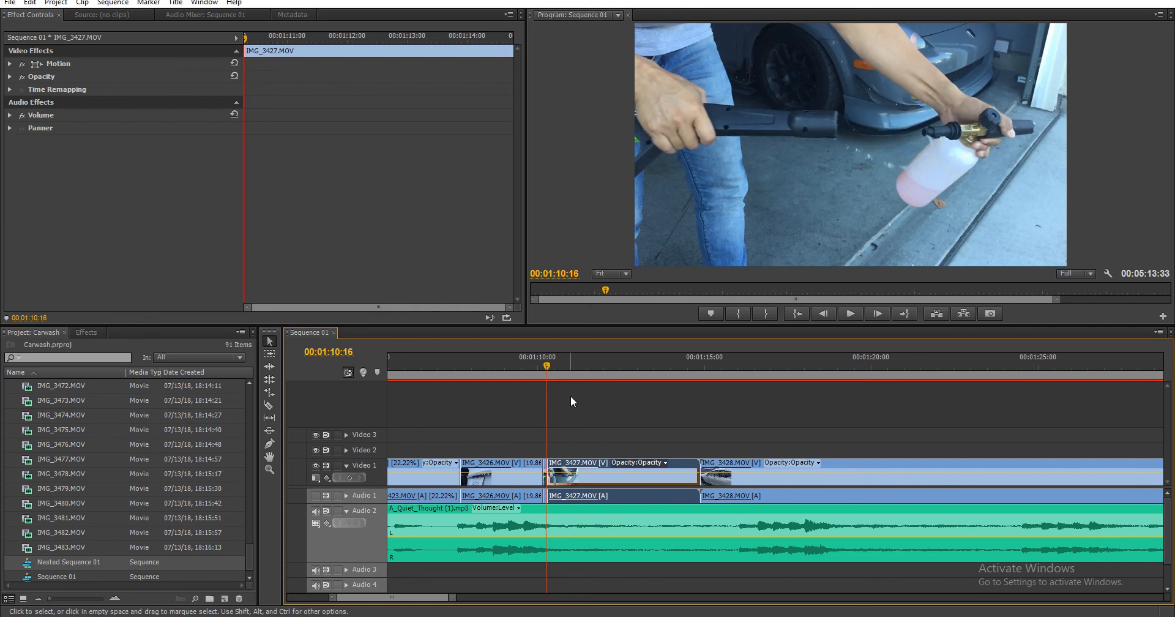
left_click(553, 364)
left_click_drag(553, 364, 632, 380)
key("ctrl+k")
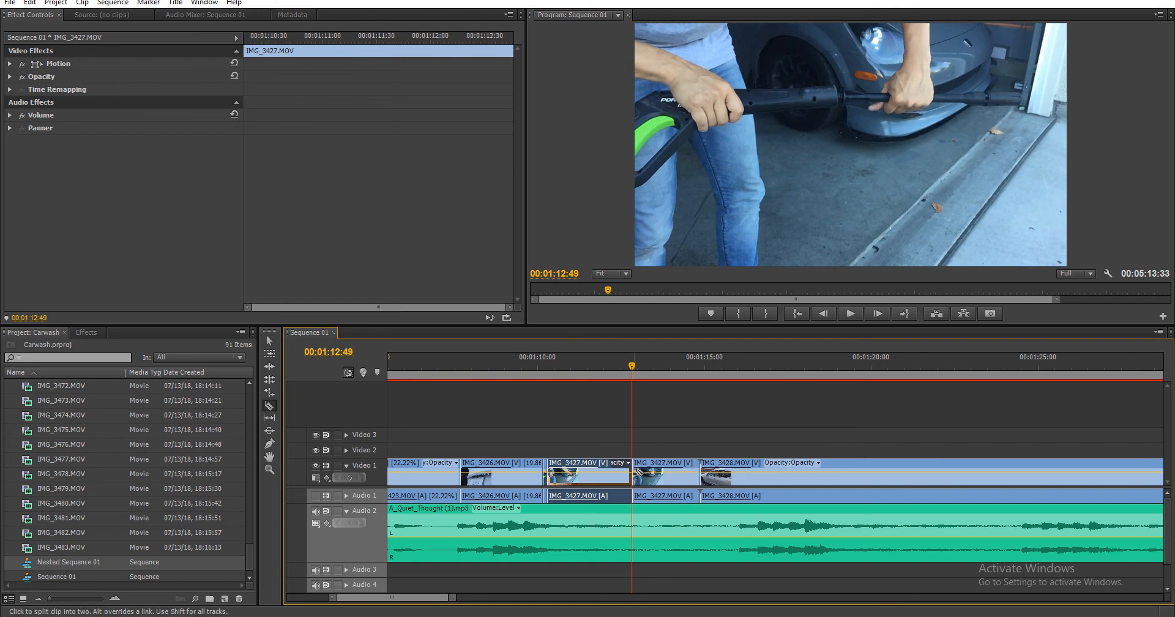
left_click(661, 481)
key("Delete")
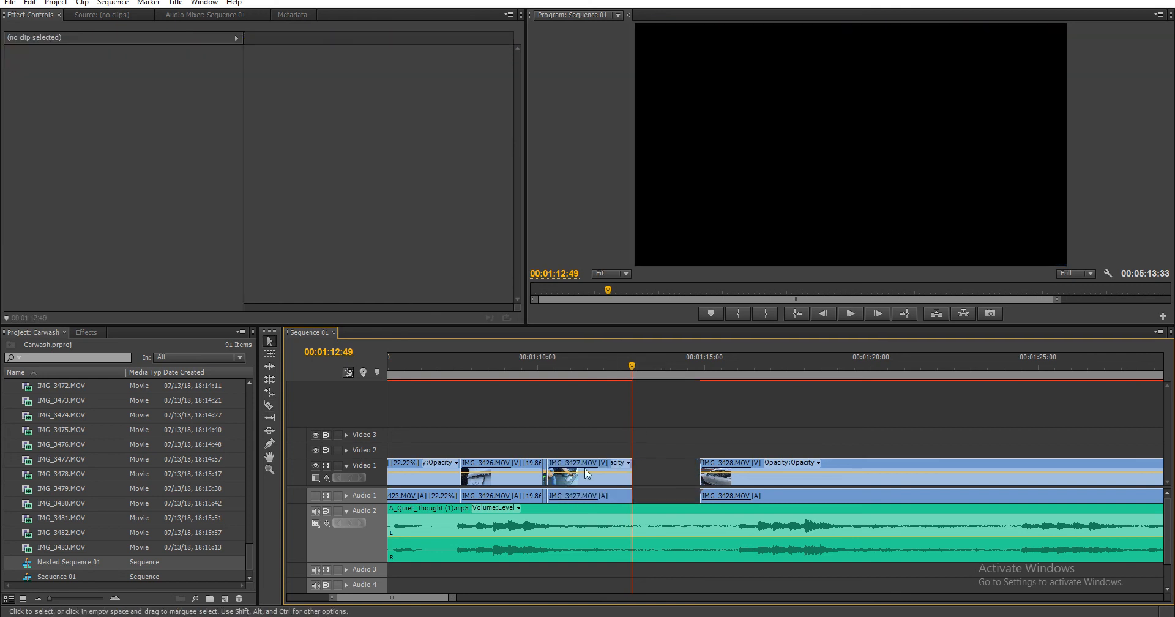
- Delete the short first piece of IMG_3427.MOV and extend the remaining clip's start back to the end of IMG_3426.MOV
key("Delete")
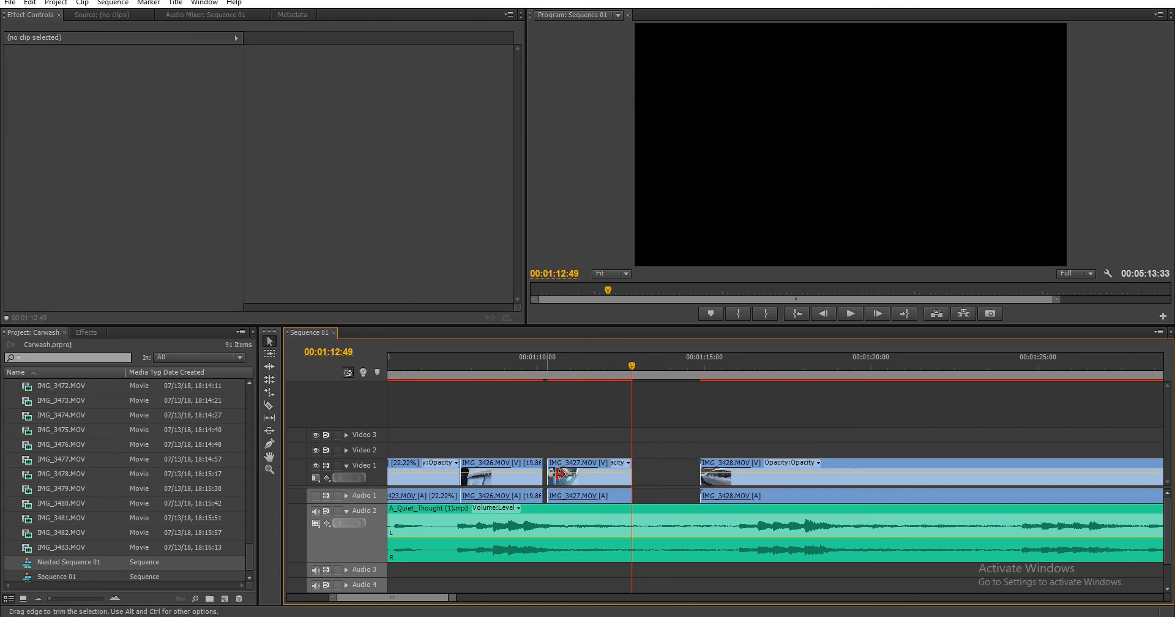
left_click_drag(549, 478, 545, 478)
left_click(544, 362)
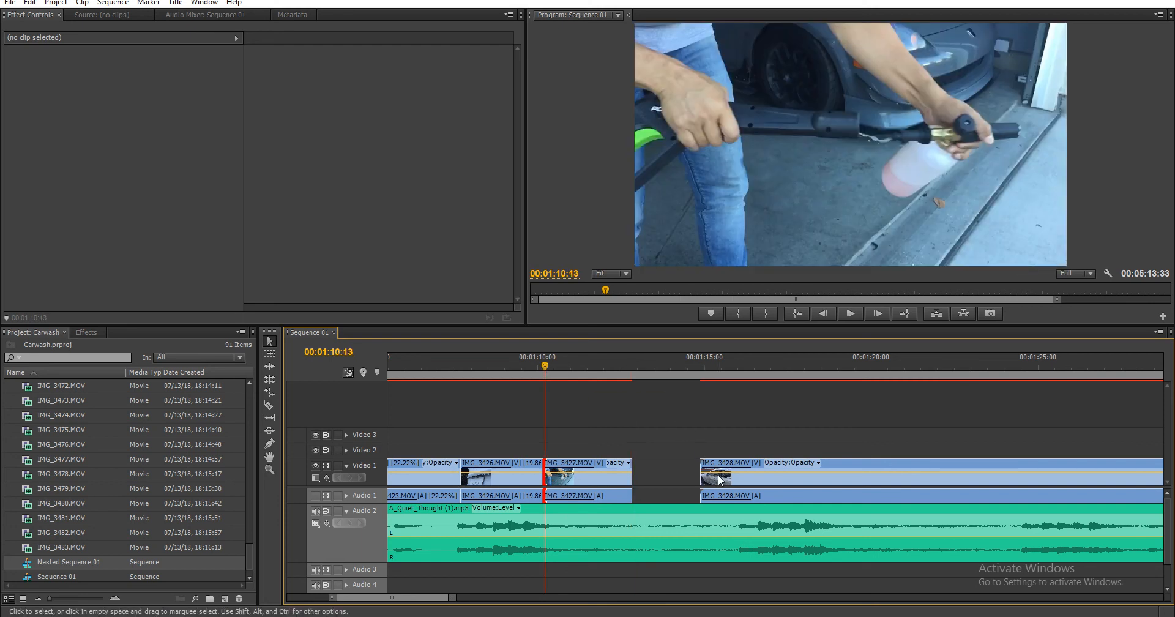
- Trim the start of IMG_3428.MOV to a later point and slow IMG_3427.MOV to 44.56% speed with Rate Stretch
left_click_drag(733, 367, 796, 372)
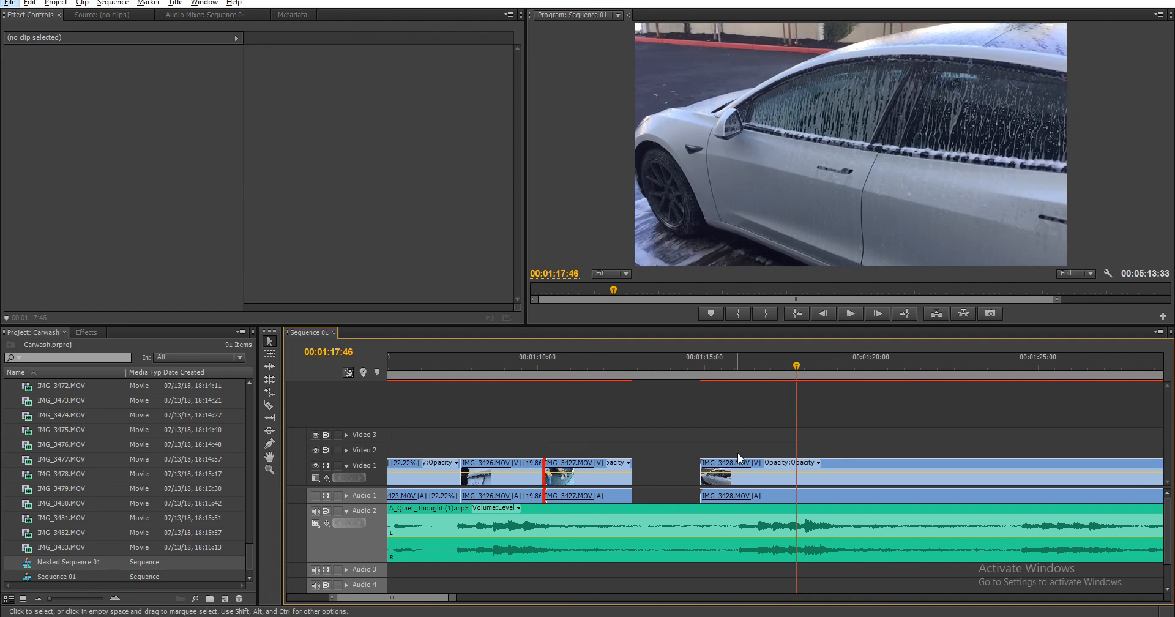
scroll(737, 453, "down", 2)
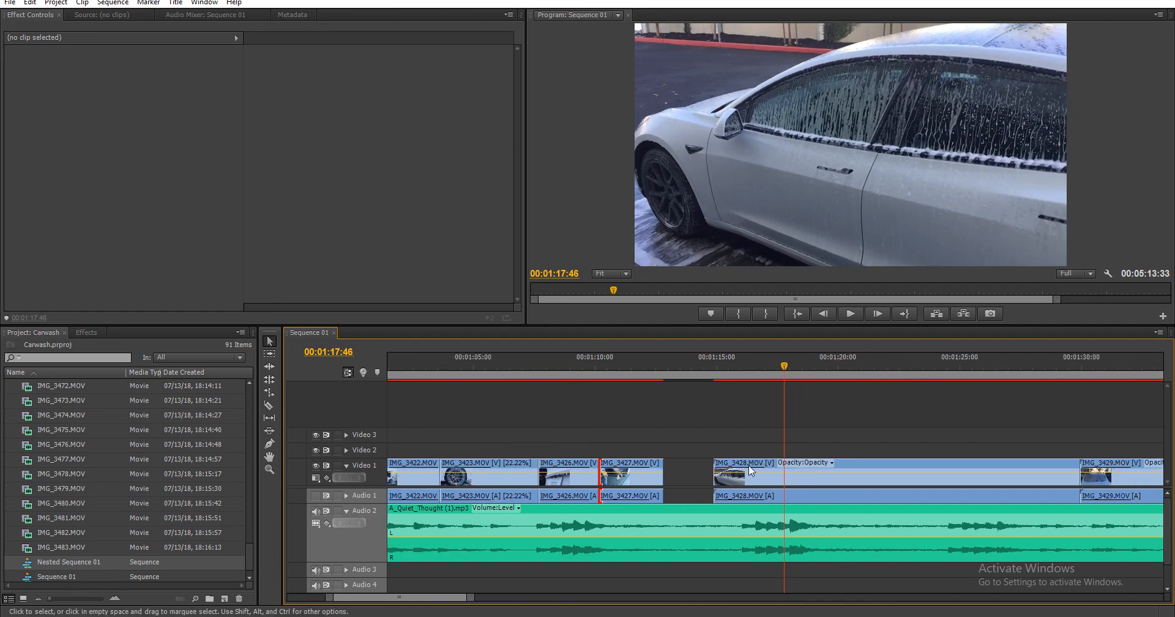
left_click_drag(714, 477, 809, 483)
key("r")
left_click_drag(662, 480, 746, 494)
left_click(597, 368)
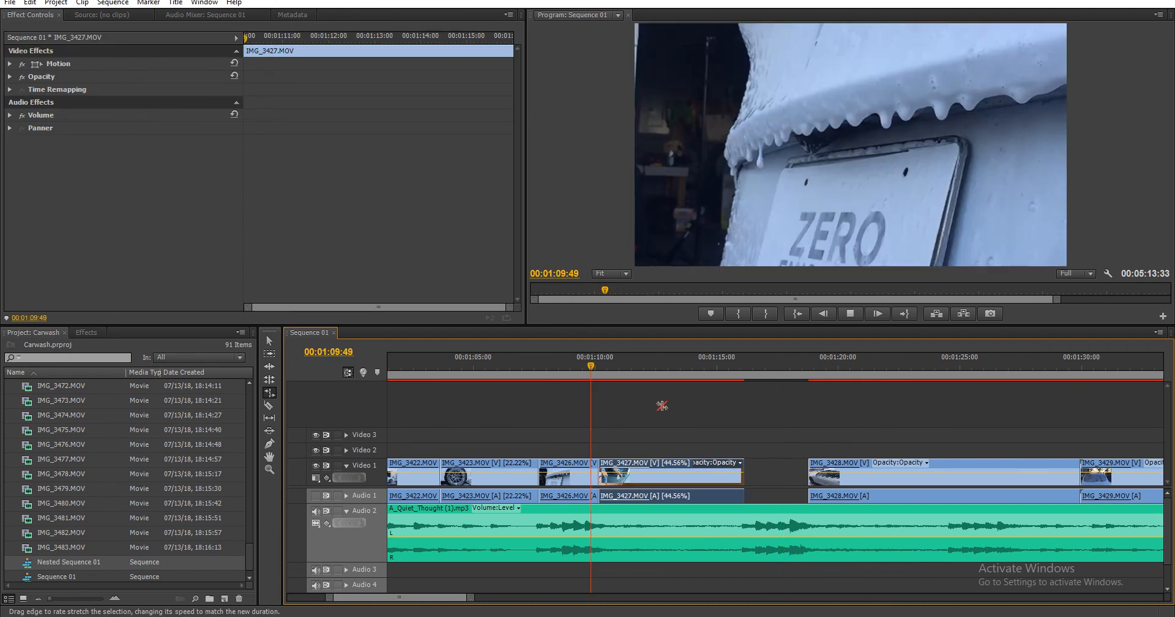
key("space")
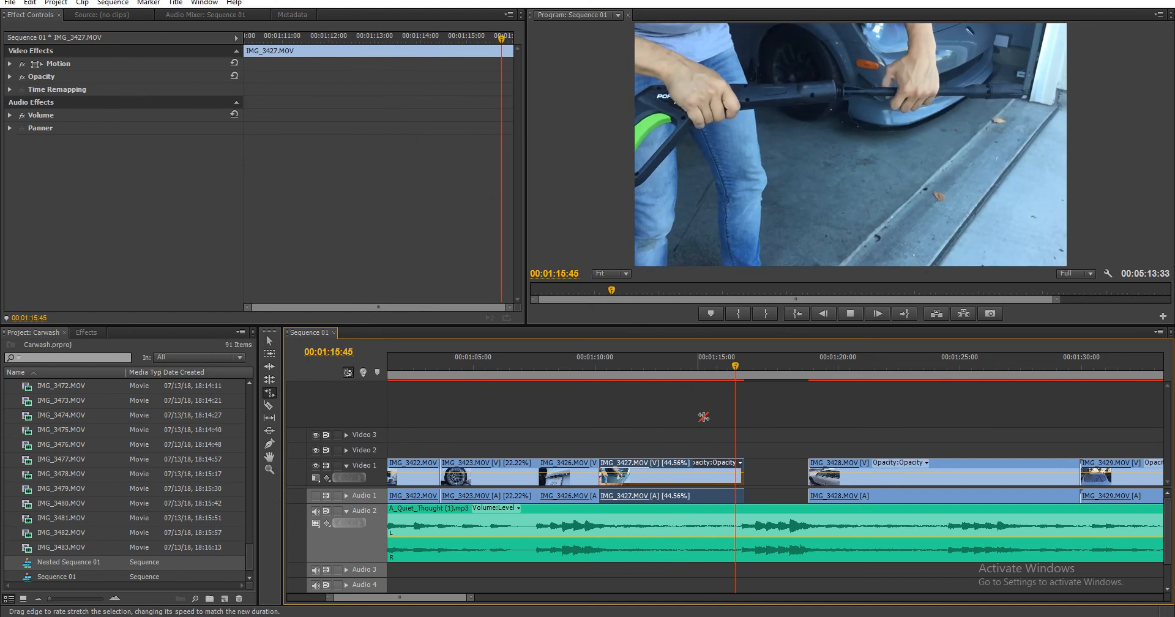
- Split IMG_3427.MOV shortly after its start and again at 00:01:15:03, and delete the middle piece
key("v")
mouse_move(673, 364)
left_mouse_down()
mouse_move(592, 362)
mouse_move(615, 364)
mouse_move(600, 377)
mouse_move(712, 380)
left_mouse_up()
key("c")
left_click(609, 475)
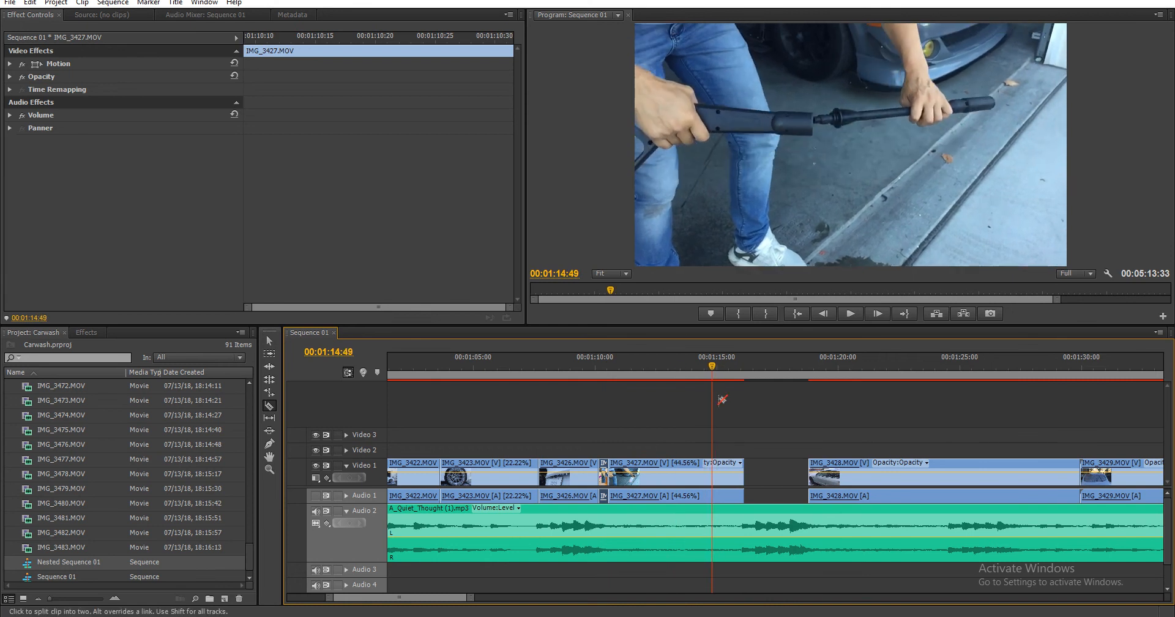
left_click(720, 367)
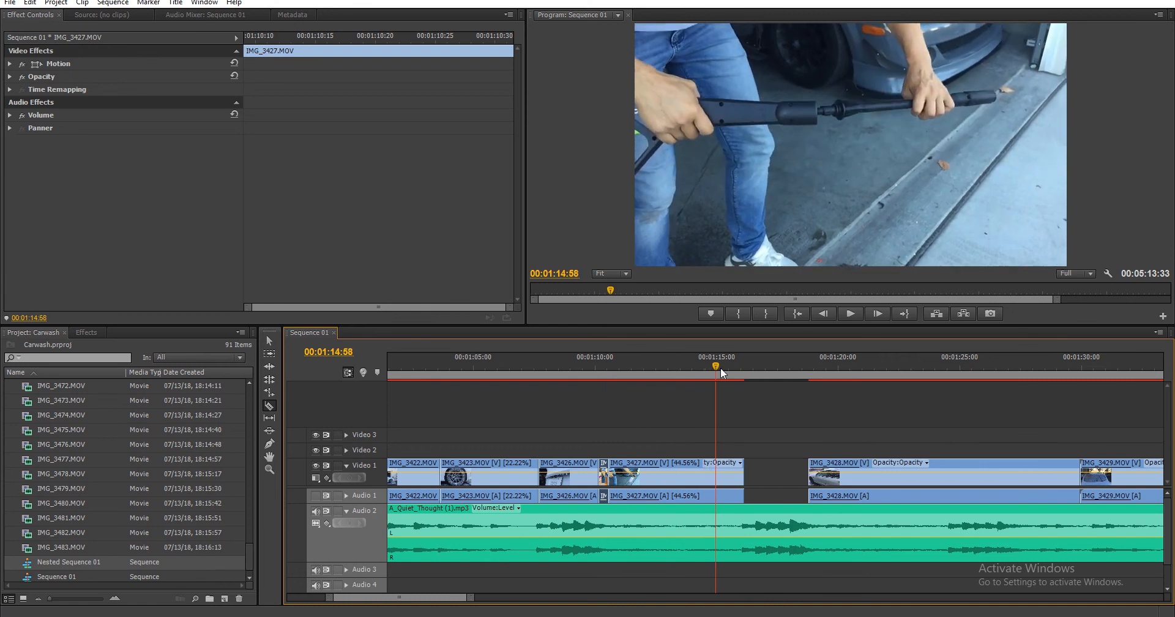
left_click(723, 475)
key("v")
left_click(692, 478)
key("Delete")
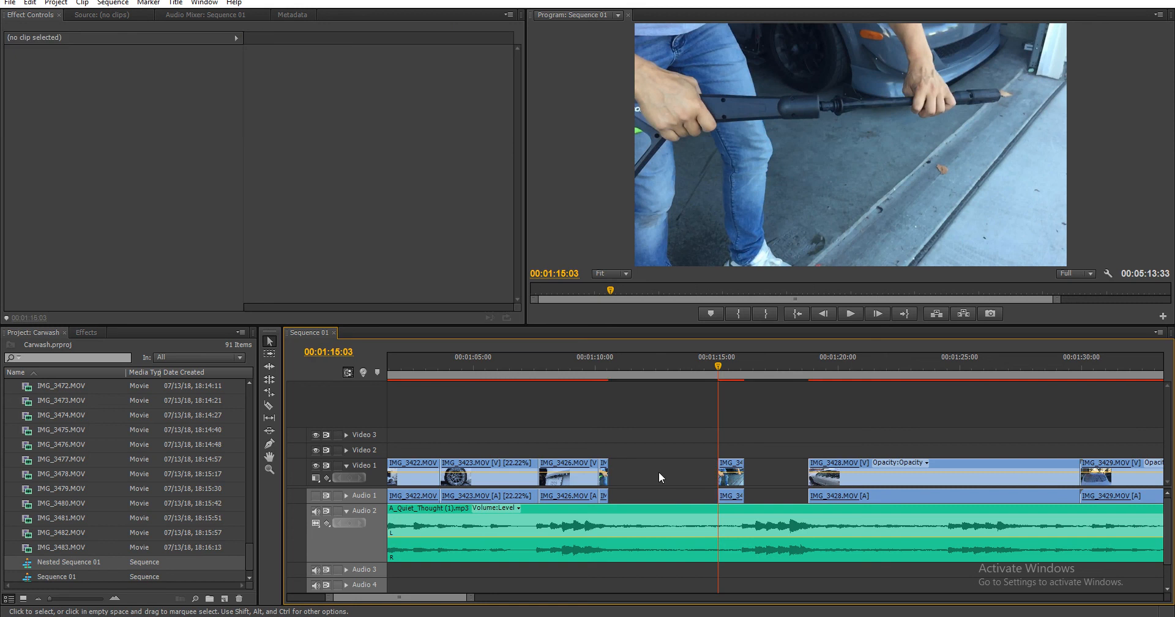
- Play the music across the gap and rate-stretch the first IMG_3427.MOV piece to end at 00:01:12:38, at 6.87% speed
left_click(600, 365)
key("space")
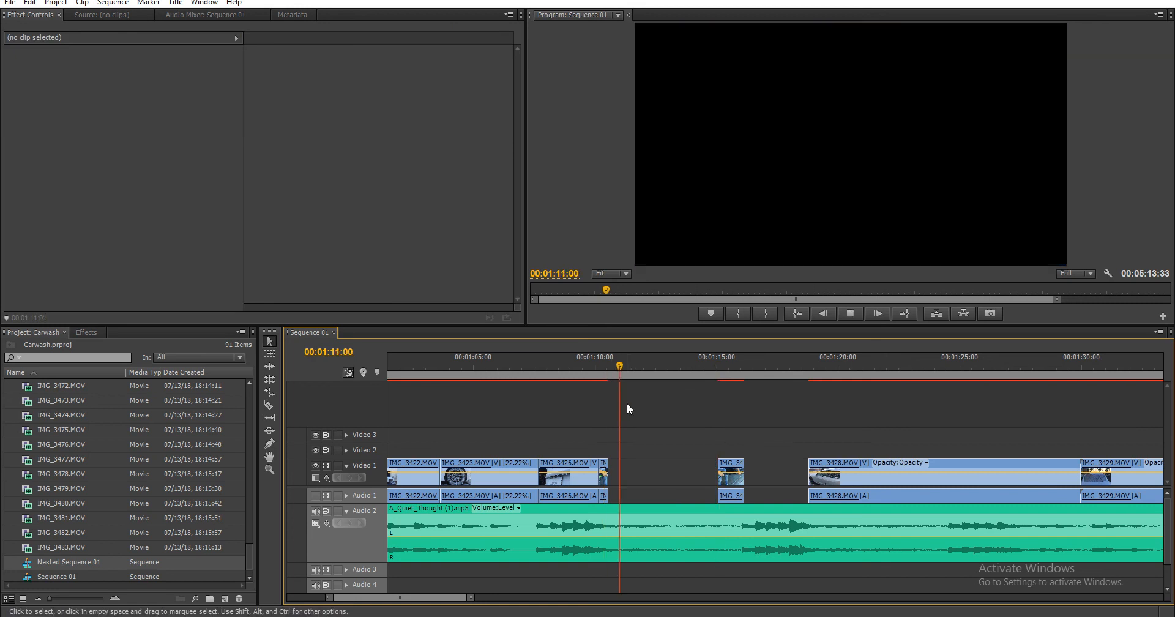
key("space")
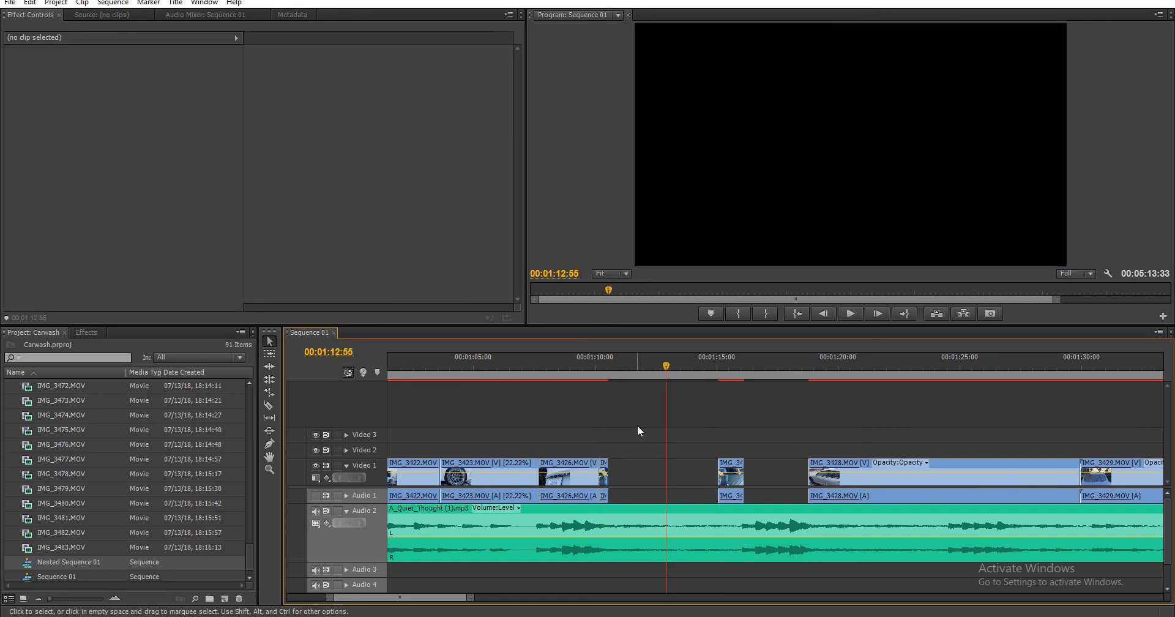
left_click_drag(667, 365, 659, 367)
key("r")
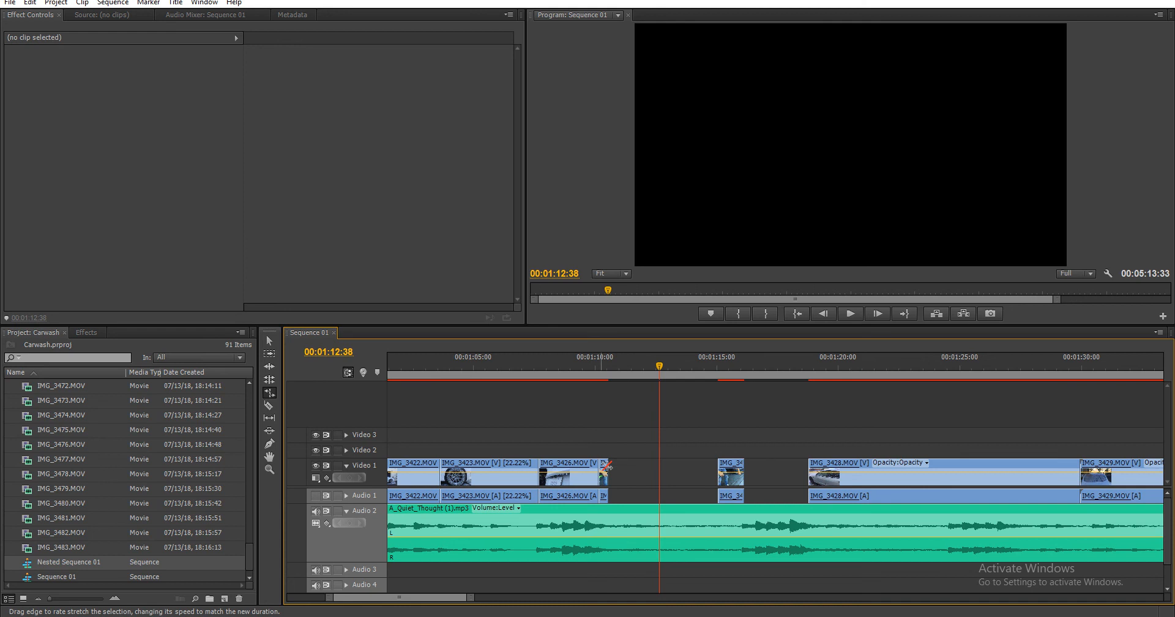
left_click(630, 480)
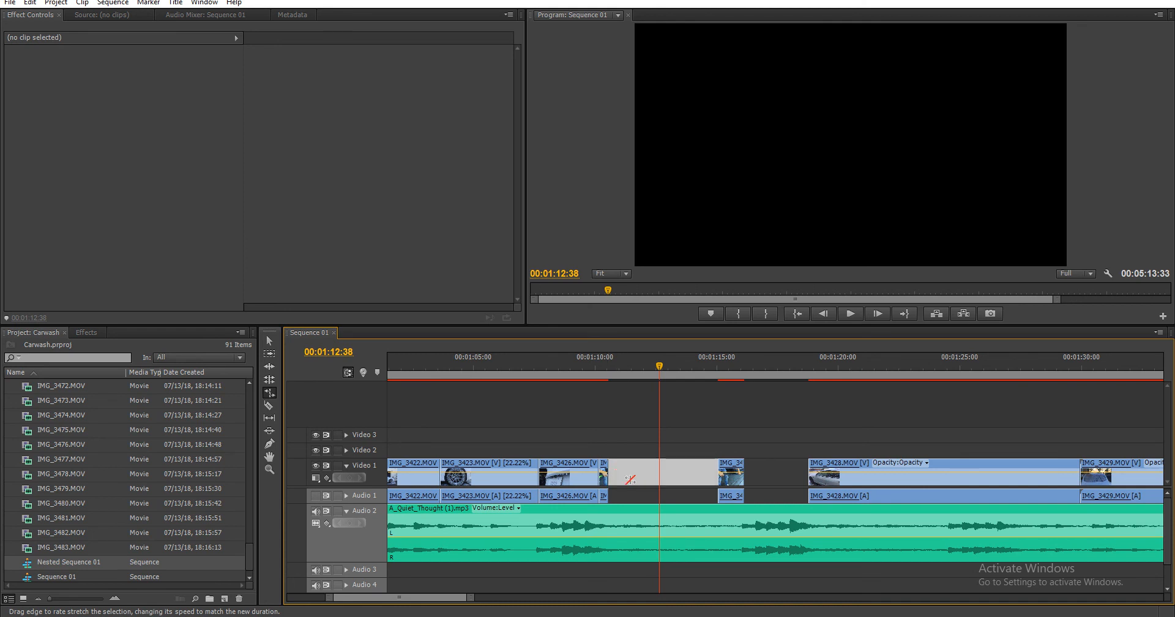
left_click(605, 476)
left_click(606, 475)
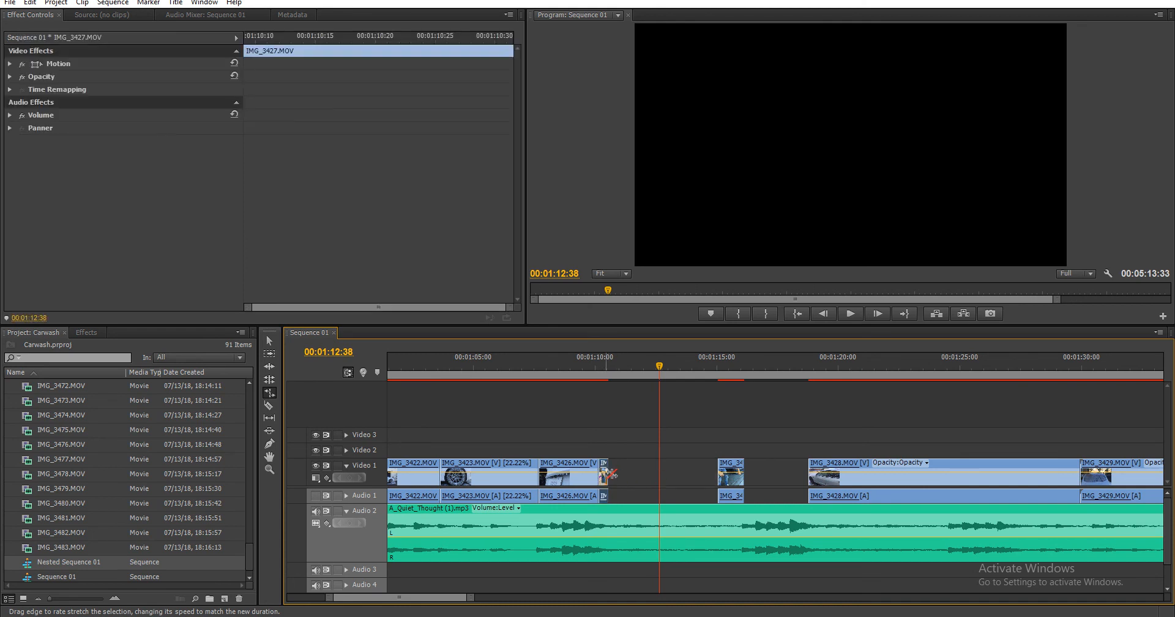
scroll(621, 484, "up", 5)
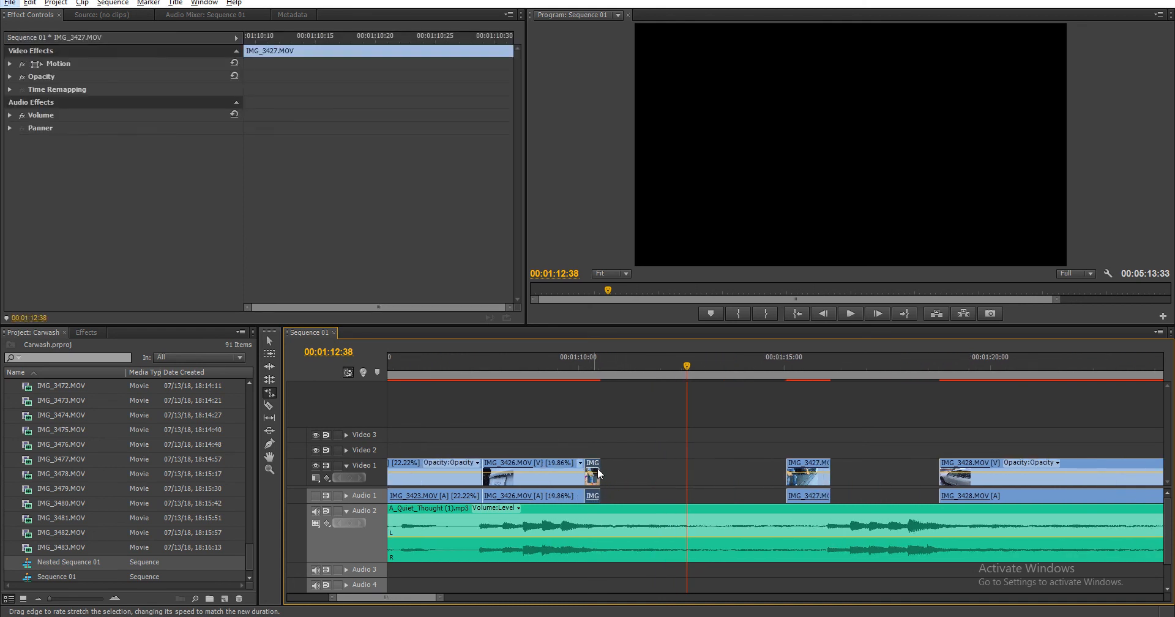
left_click_drag(604, 472, 688, 482)
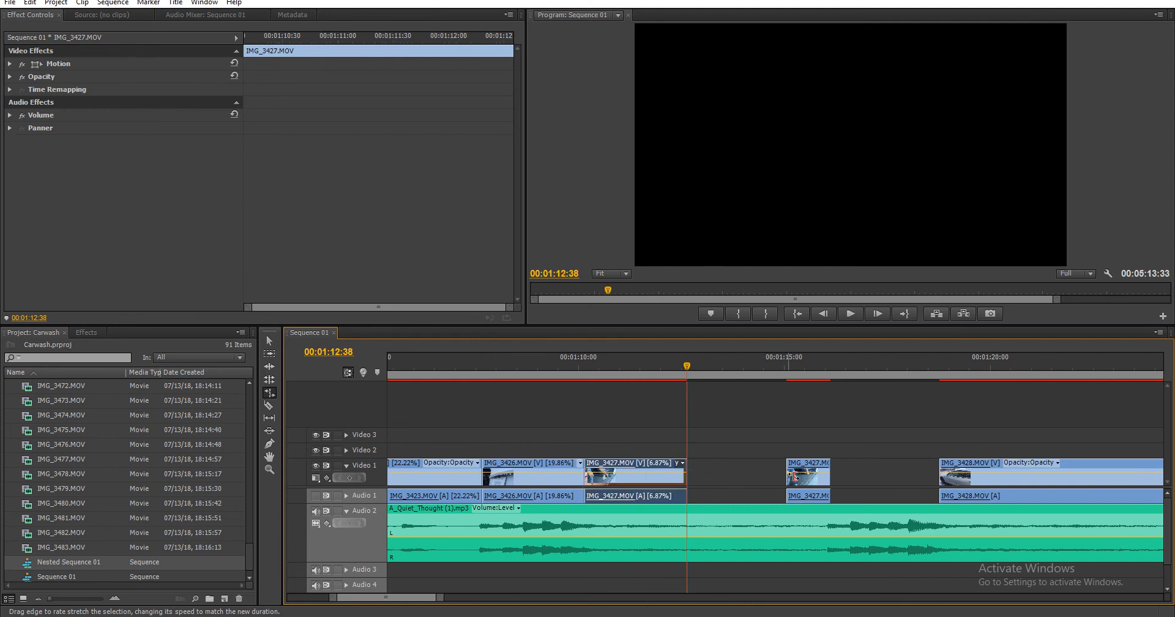
- Rate-stretch the second IMG_3427.MOV piece's start back to 00:01:12:38, at 13.79% speed, and play back both pieces
left_click_drag(788, 476, 687, 476)
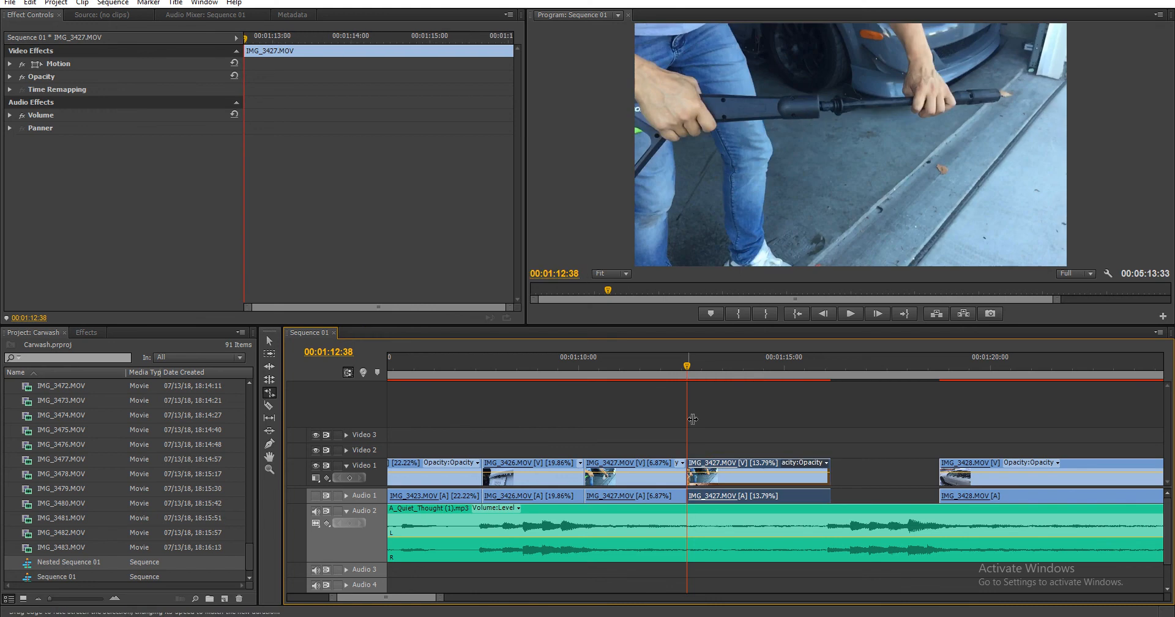
left_click(580, 359)
key("space")
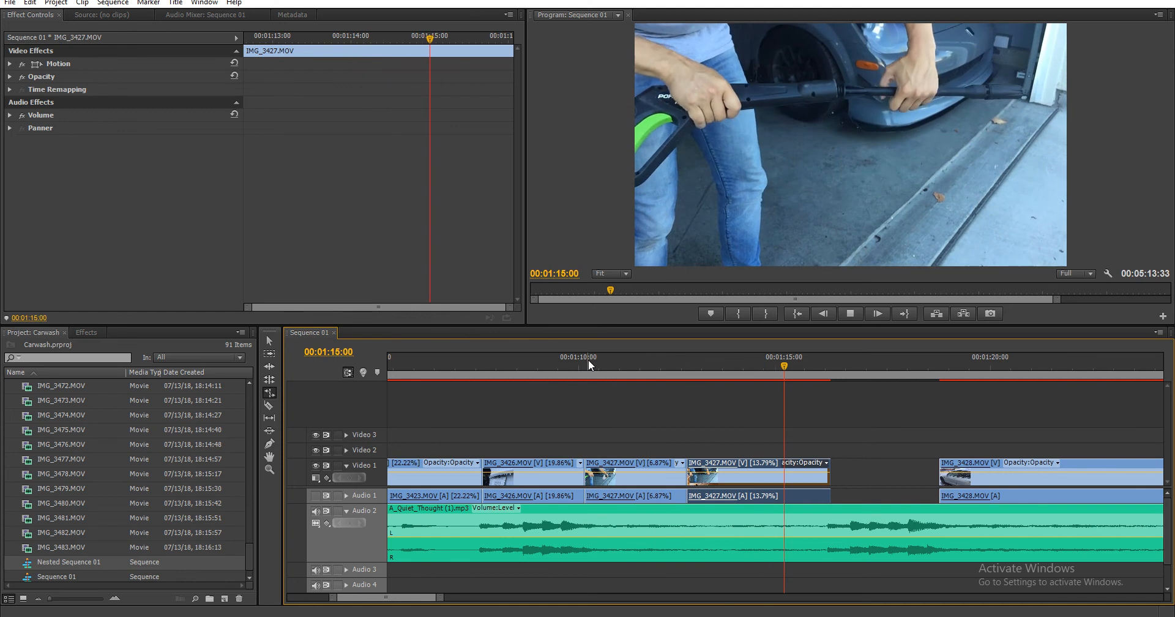
key("space")
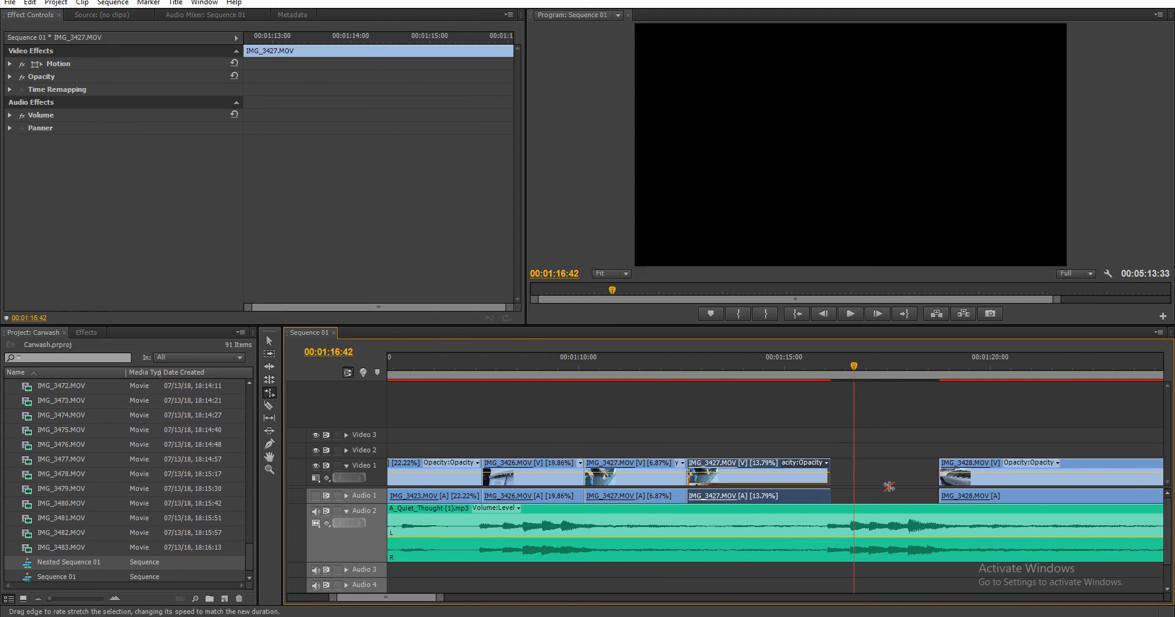
- Ripple delete the gap between IMG_3427.MOV and IMG_3428.MOV
key("v")
left_click(883, 474)
right_click(883, 475)
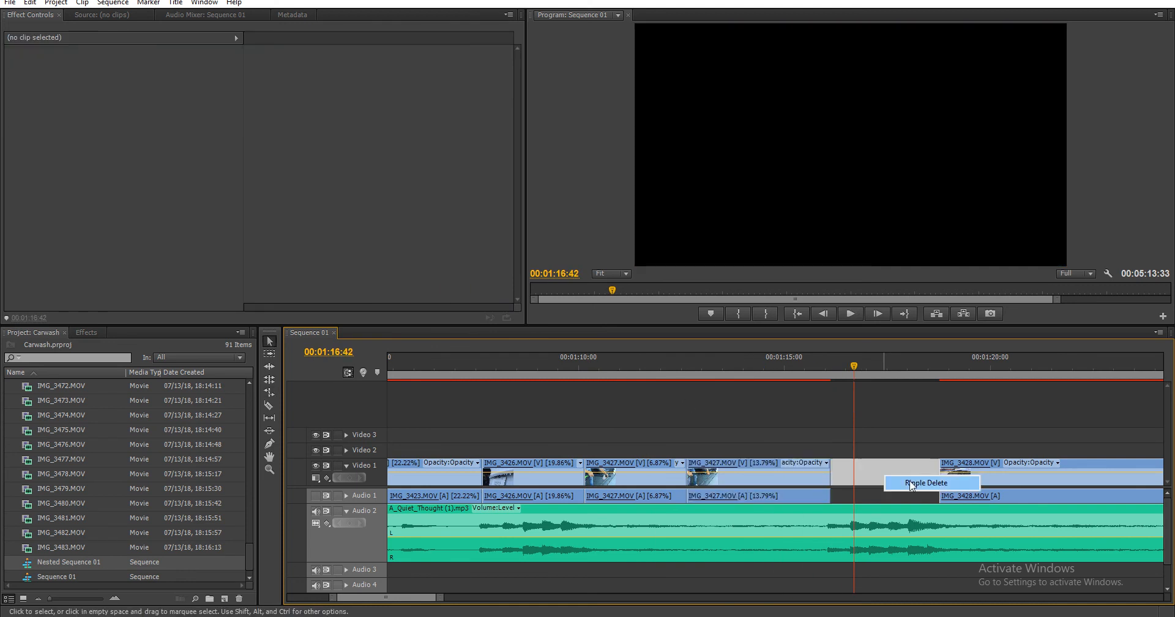
left_click(923, 483)
- Split IMG_3428.MOV at 00:01:22:41 and ripple delete the part before the cut
left_click_drag(841, 373, 897, 396)
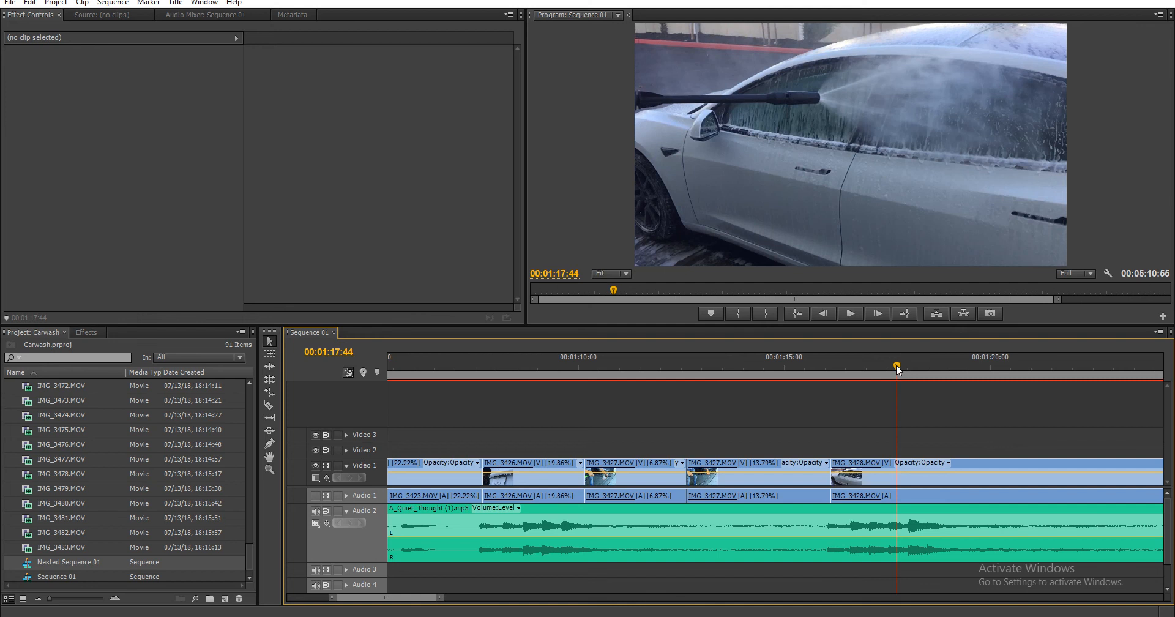
left_click_drag(896, 364, 1099, 428)
key("c")
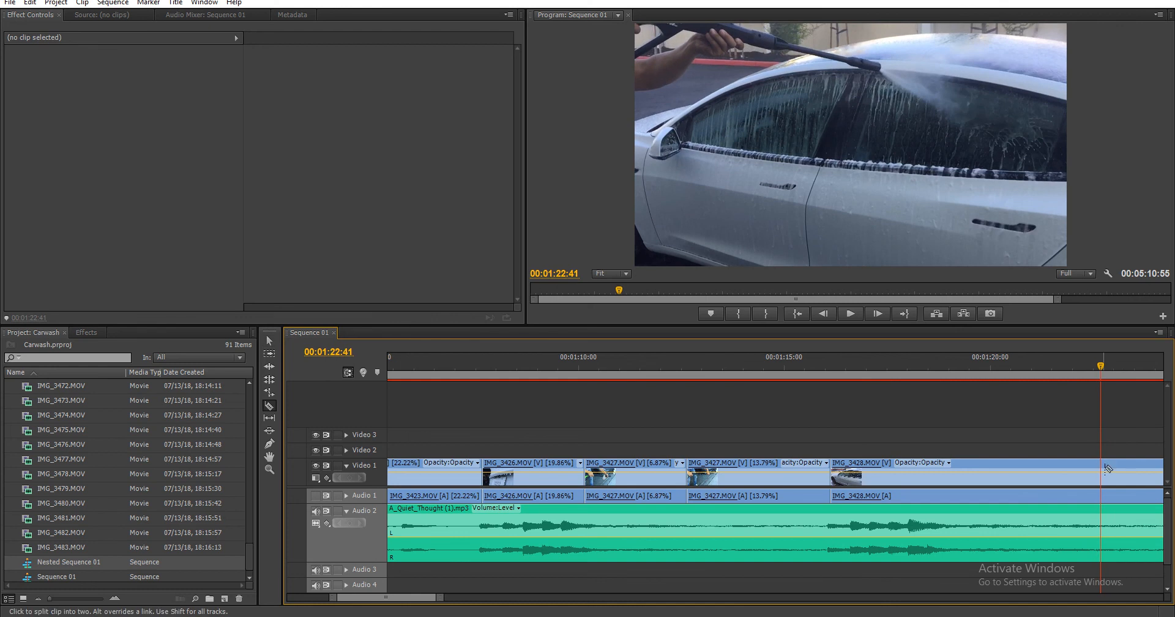
left_click(1106, 468)
right_click(1093, 476)
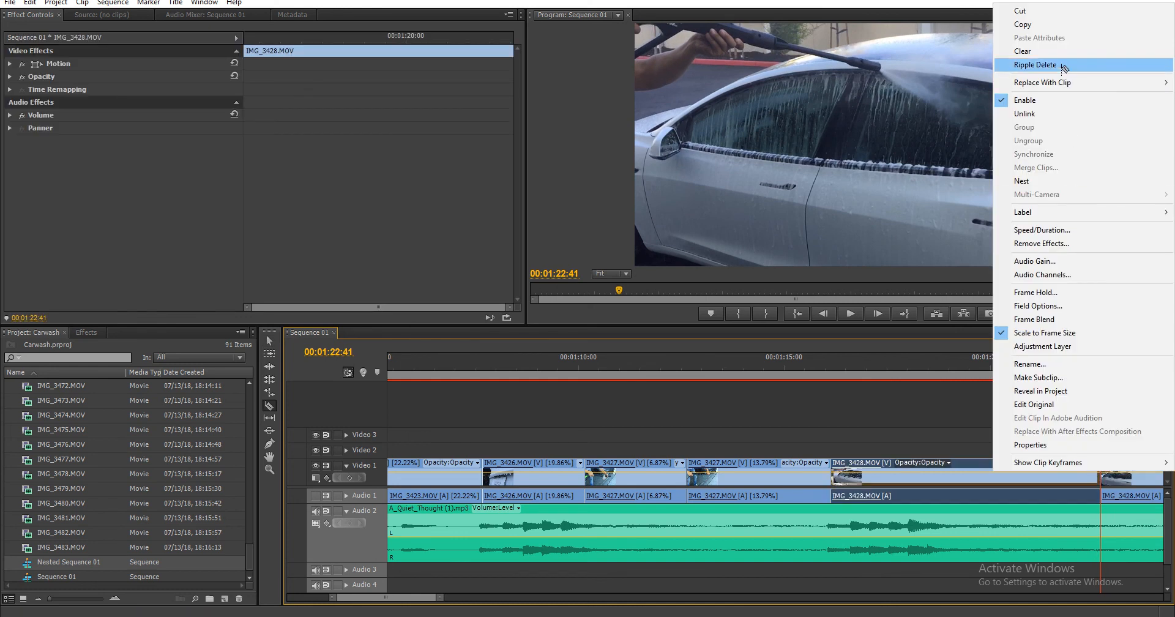
left_click(1040, 64)
- Split the remaining IMG_3428.MOV clip at 00:01:16:57 and delete the part after the cut
left_click_drag(839, 365, 864, 366)
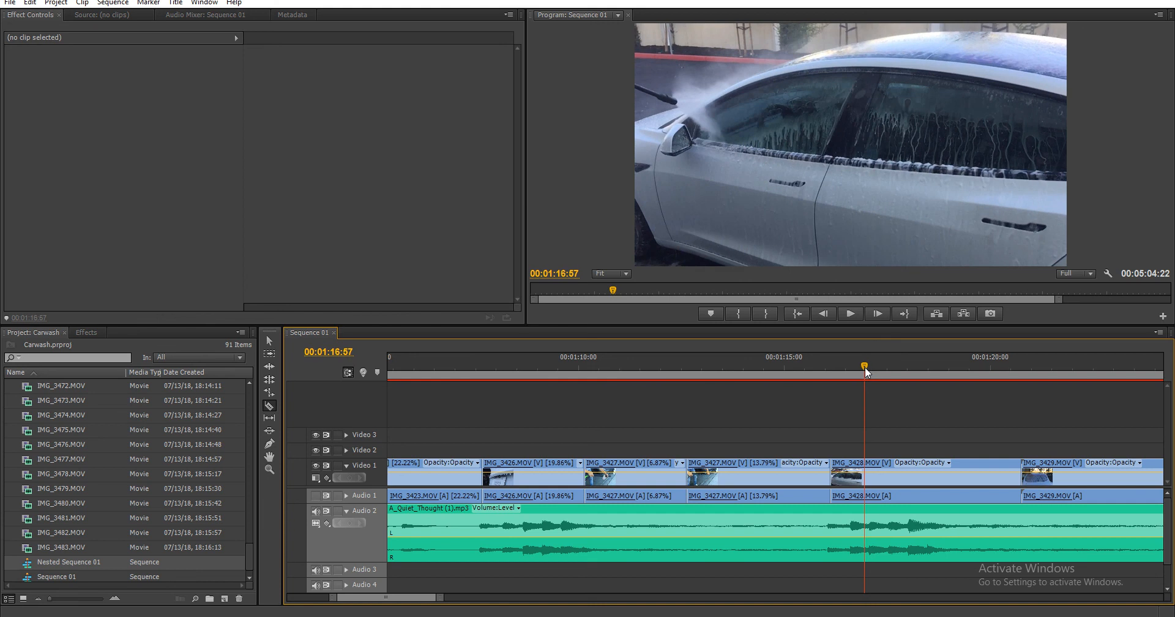
left_click(872, 468)
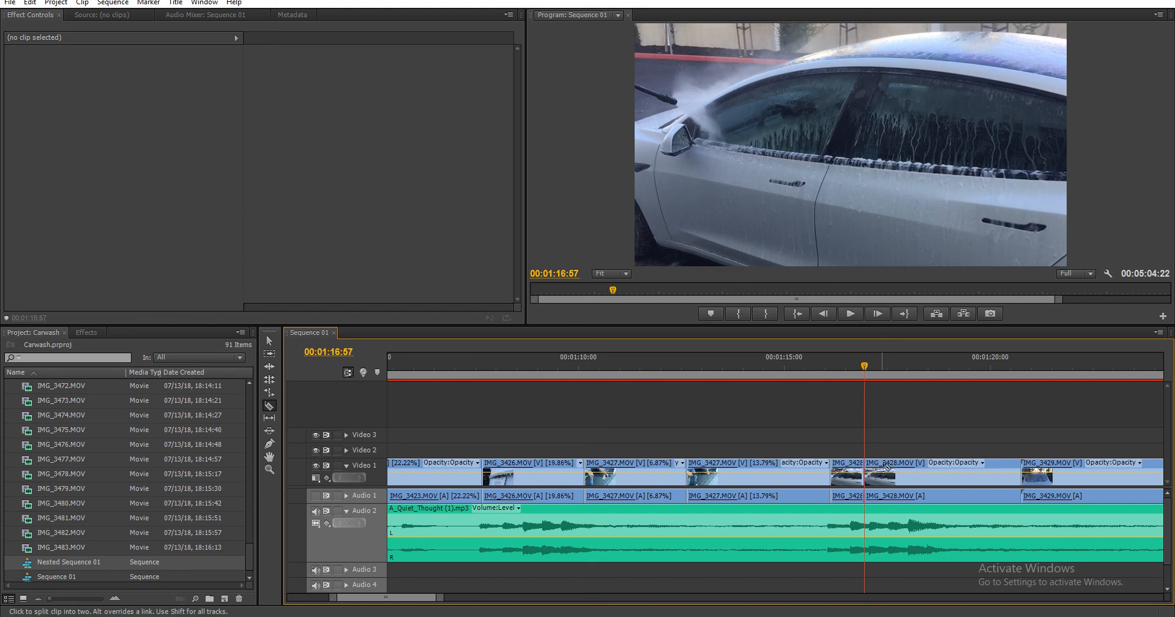
key("v")
left_click(927, 470)
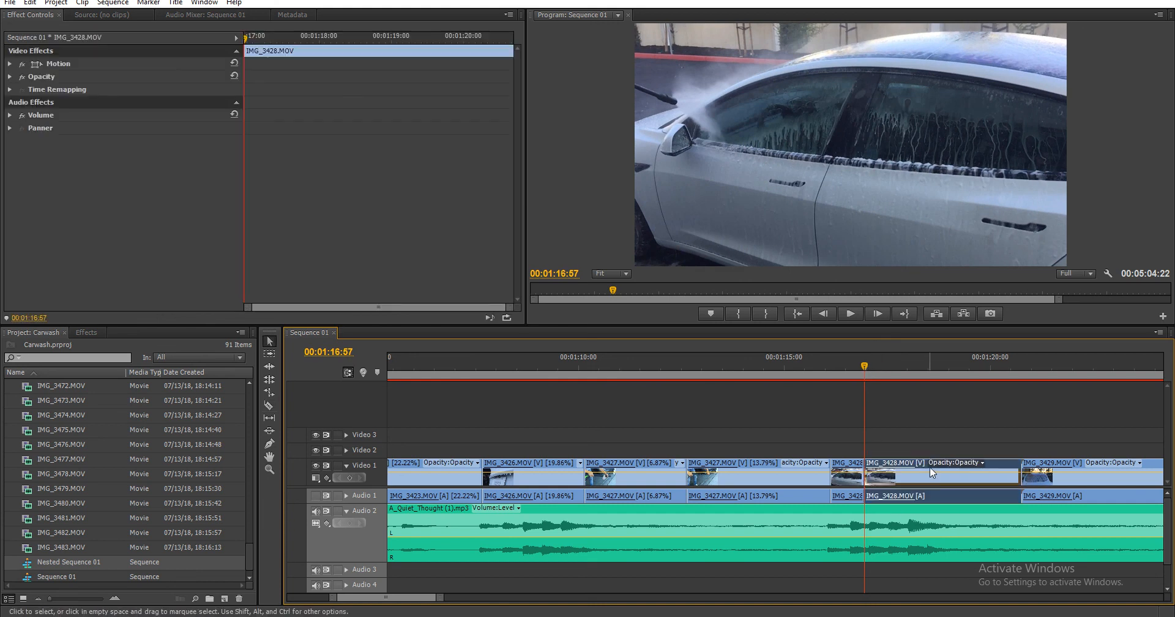
key("Delete")
- Play the music after the cut and rate-stretch the short IMG_3428.MOV piece to 32.46% speed
key("space")
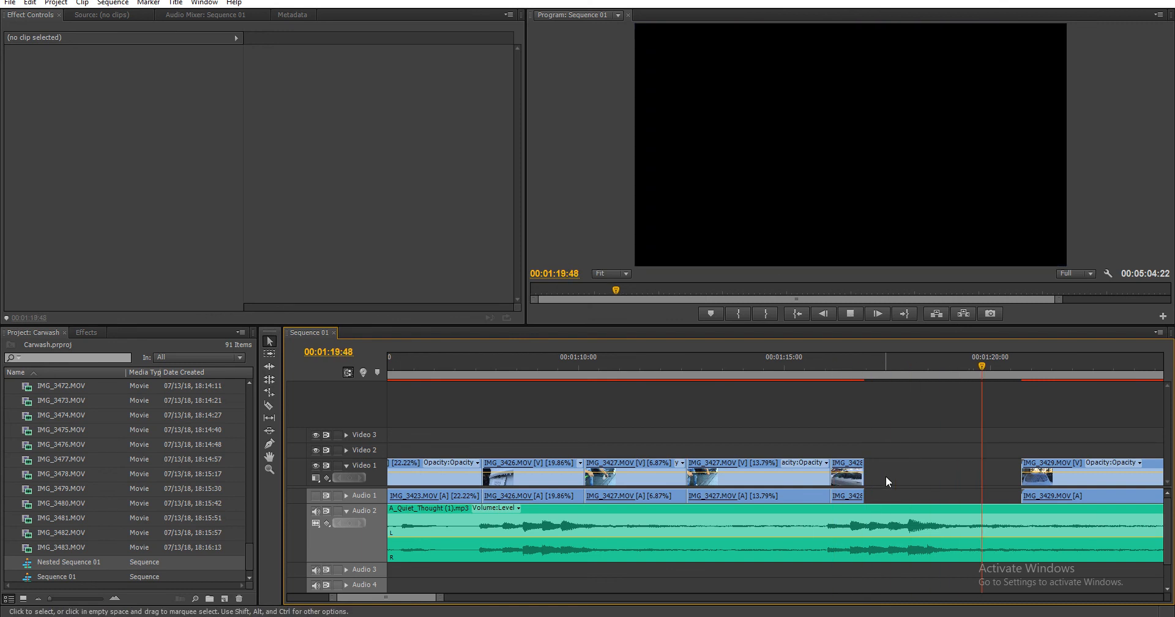
left_click_drag(969, 369, 975, 370)
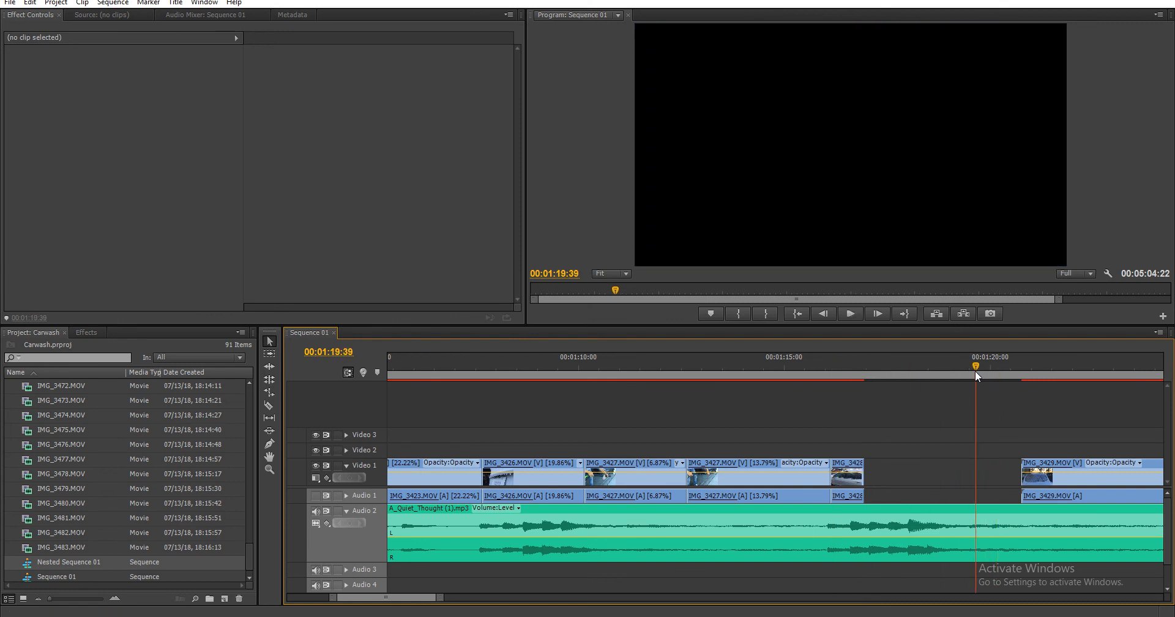
left_click(915, 374)
key("space")
left_click_drag(918, 373, 936, 369)
key("r")
left_click_drag(863, 471, 944, 470)
- Play back the stretched IMG_3428.MOV clip and extend its end to 00:01:19:37, at 23.92% speed
left_click(820, 366)
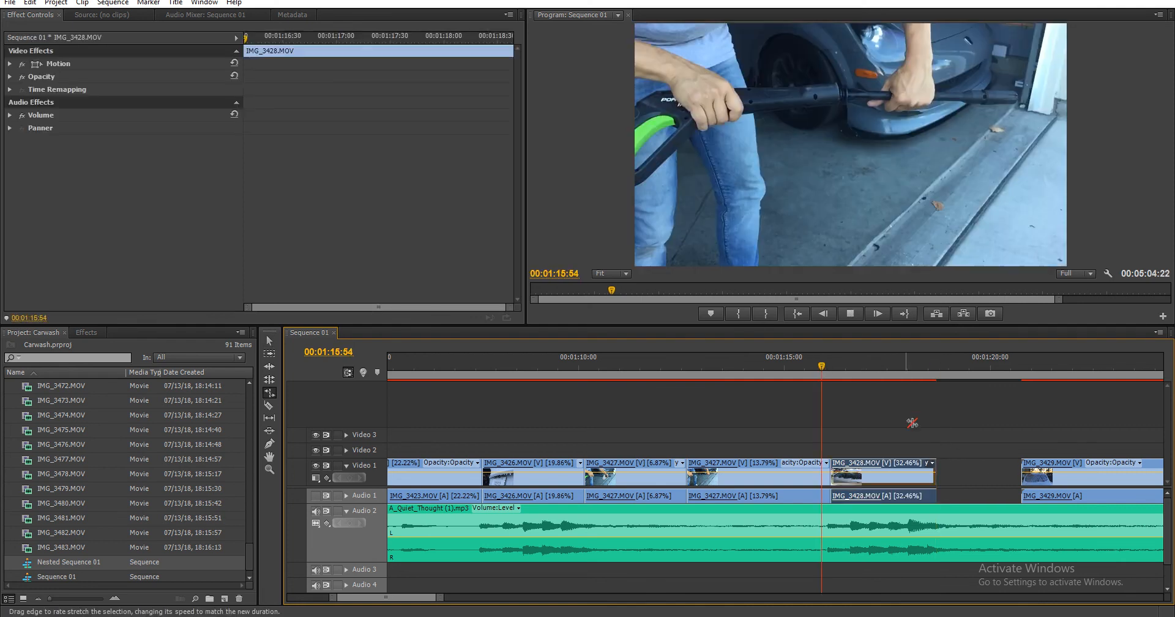
key("space")
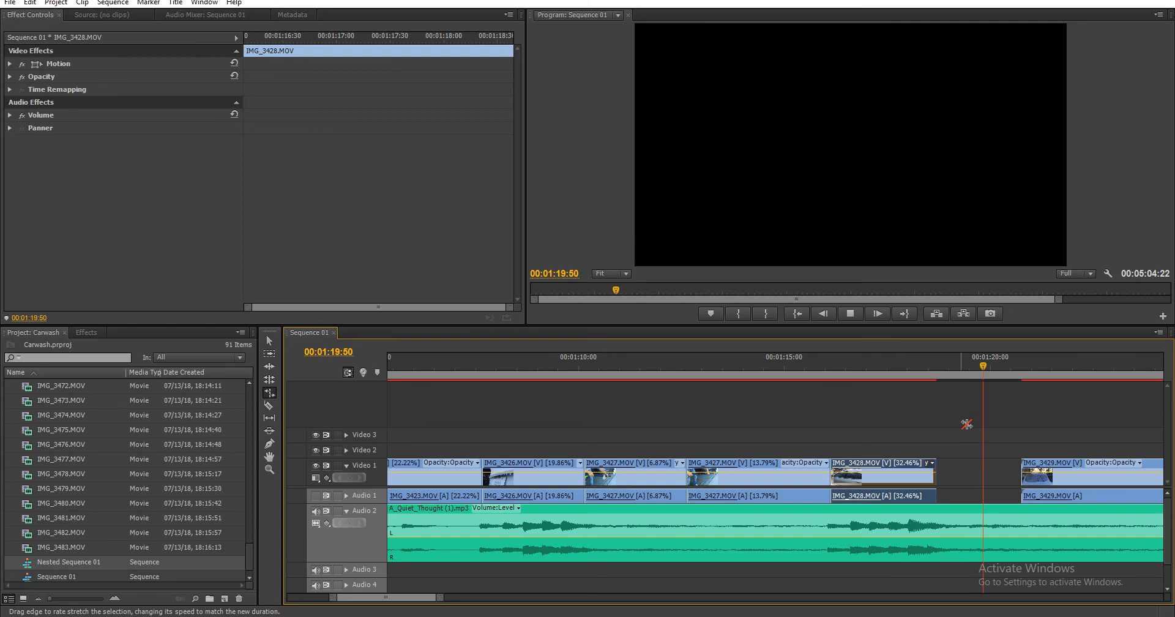
left_click_drag(976, 366, 974, 368)
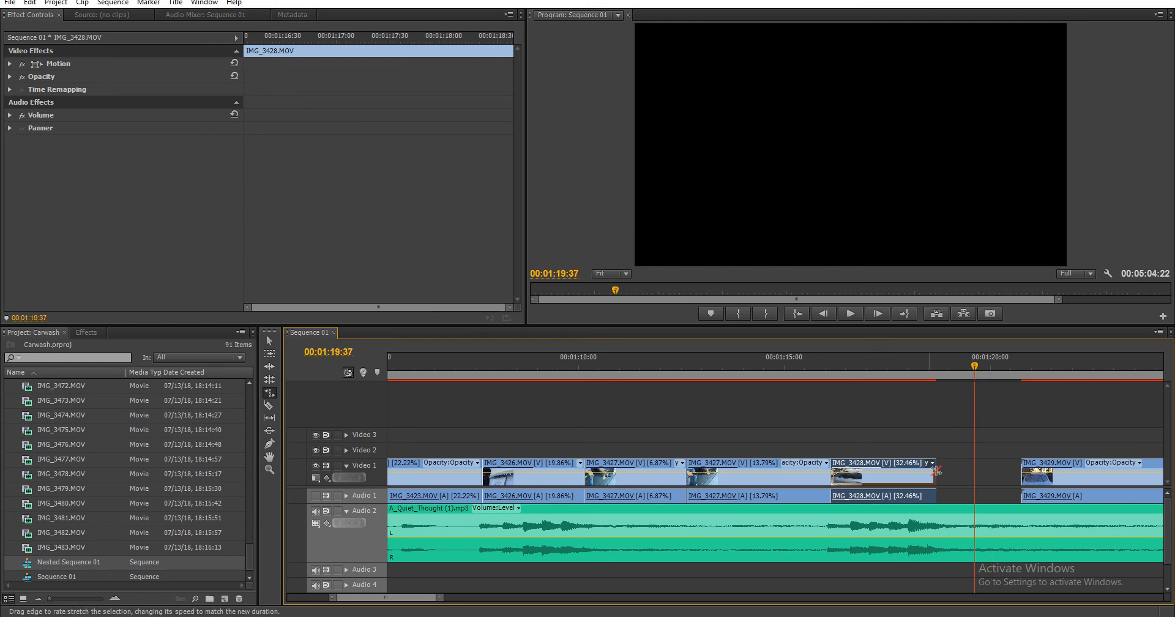
left_click_drag(941, 475, 974, 476)
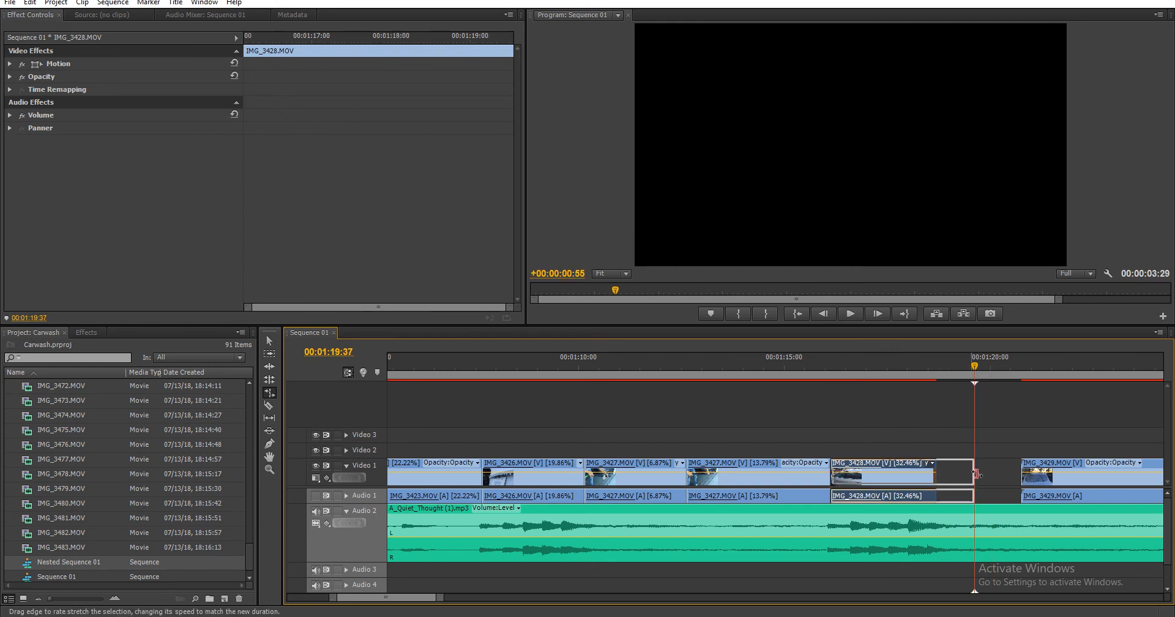
- Split IMG_3429.MOV at 00:01:26:40 and ripple delete the part before the cut
left_click(1045, 372)
left_click_drag(1047, 372, 996, 435)
key("c")
left_click(996, 473)
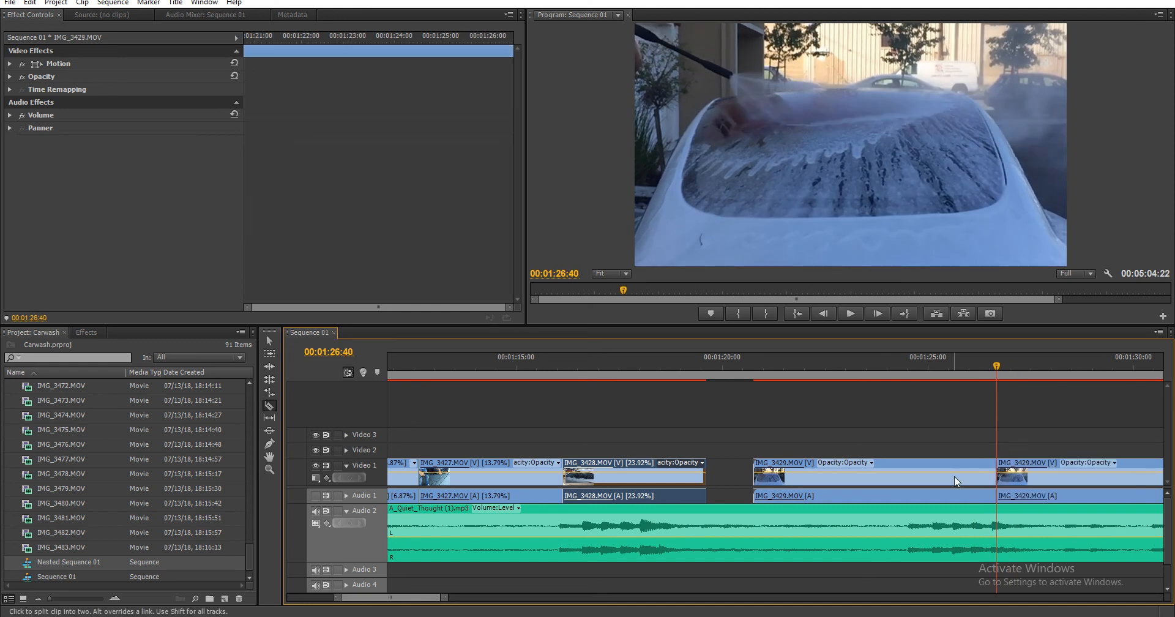
right_click(977, 477)
left_click(986, 69)
- Close the gap between IMG_3428.MOV and IMG_3429.MOV and play back from the end of IMG_3428.MOV
right_click(732, 474)
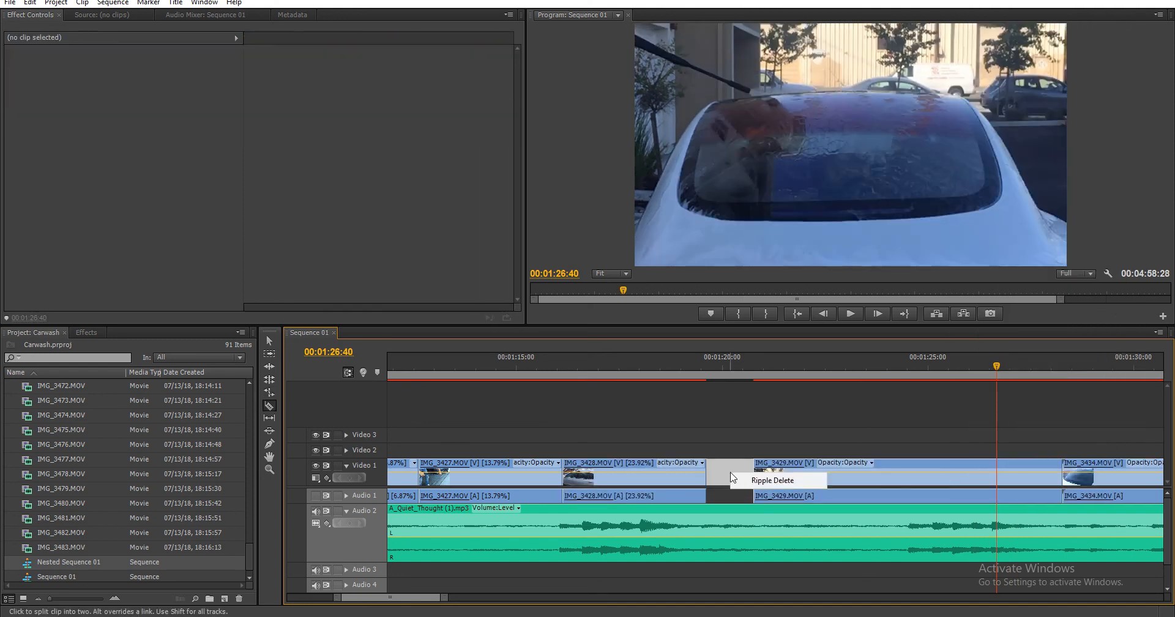
left_click(748, 483)
key("Up")
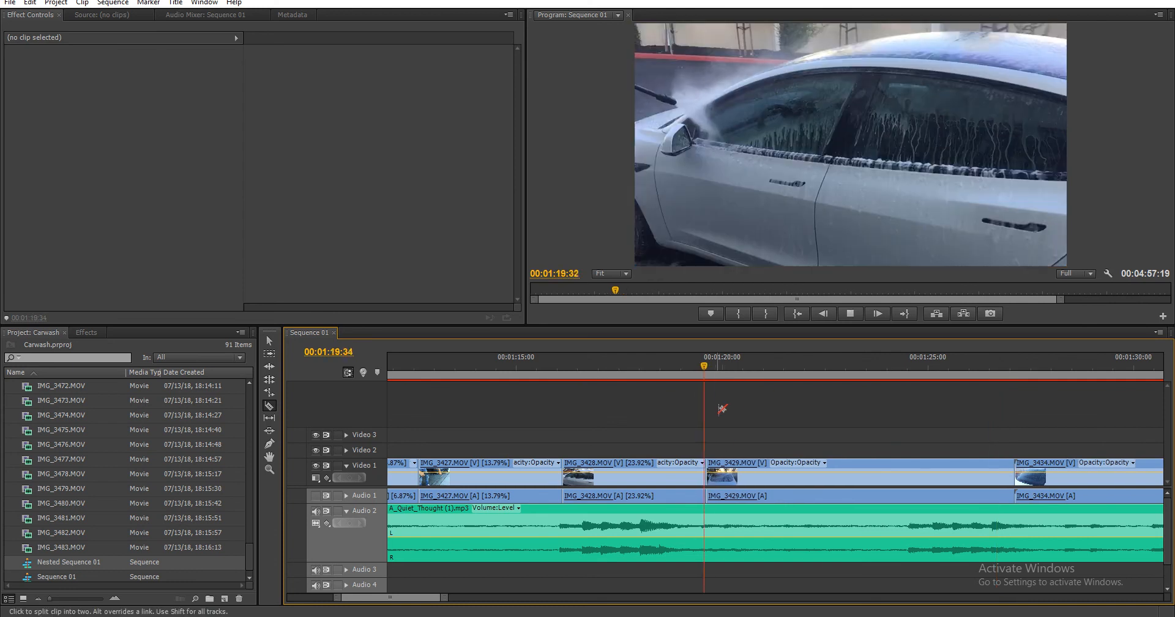
key("space")
- Split IMG_3429.MOV at 00:01:20:13 and delete the part after the cut
mouse_move(730, 358)
left_mouse_down()
mouse_move(714, 366)
mouse_move(732, 369)
left_mouse_up()
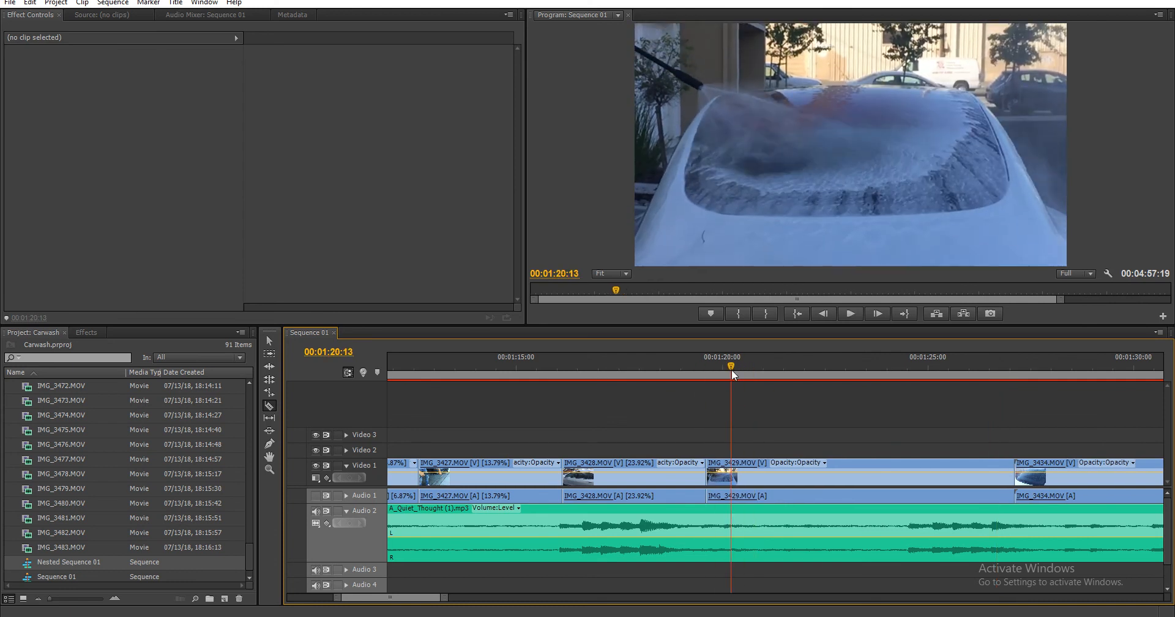
left_click(731, 474)
key("v")
left_click(776, 477)
key("Delete")
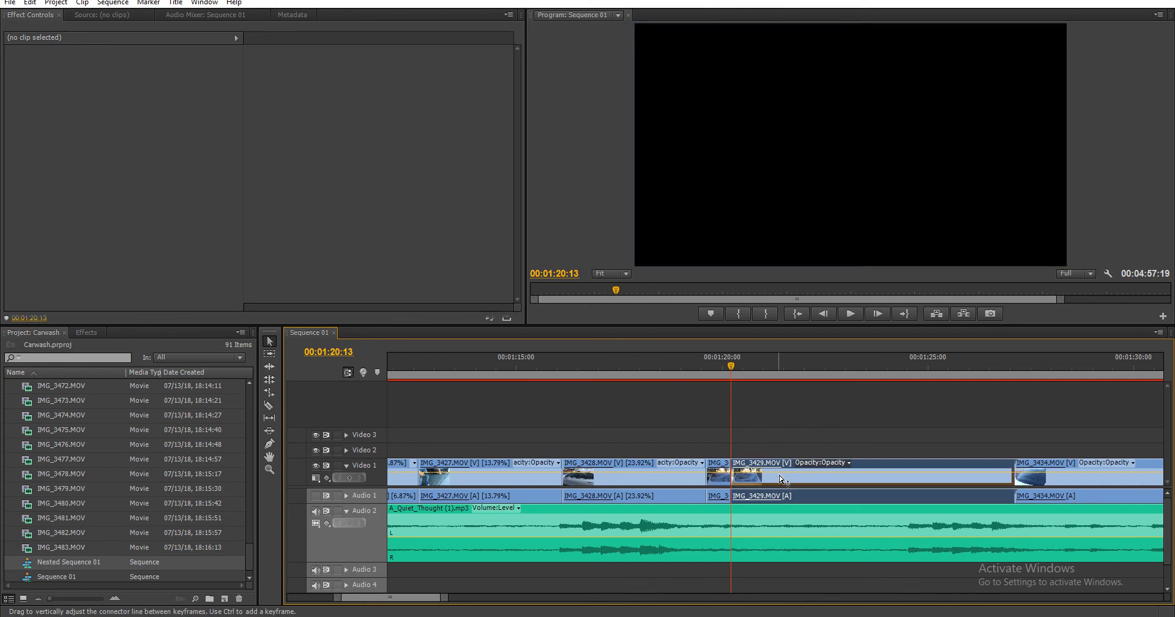
- Play back the music from the end of IMG_3429.MOV and rate-stretch the clip to end at 00:01:21:34
left_click(714, 366)
key("space")
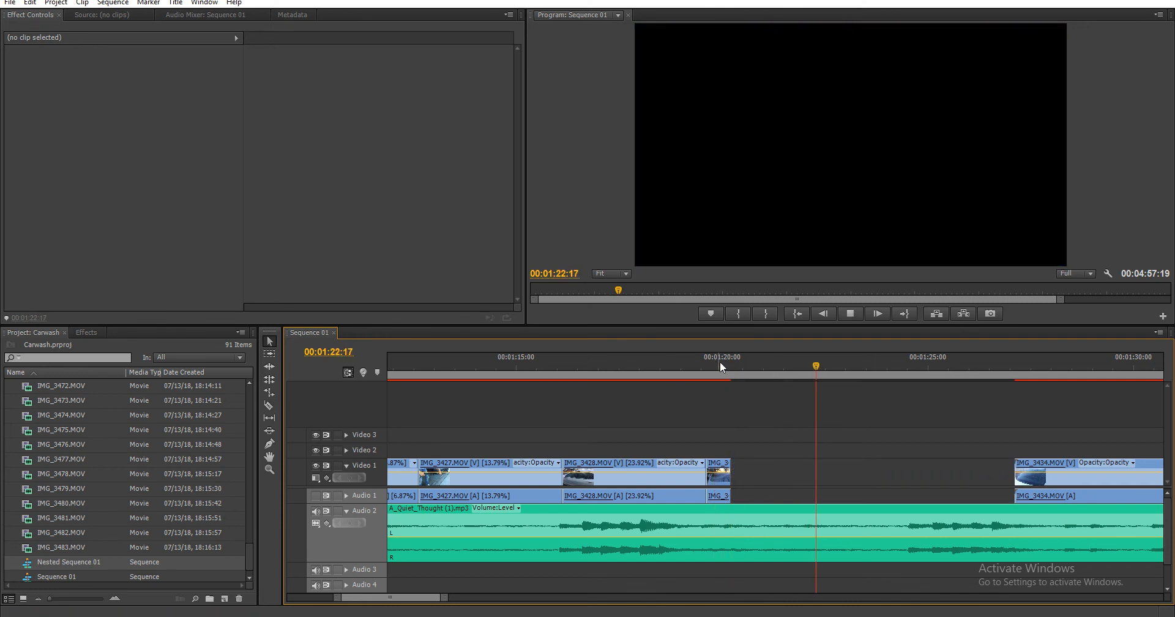
key("space")
left_click_drag(775, 371, 788, 377)
key("r")
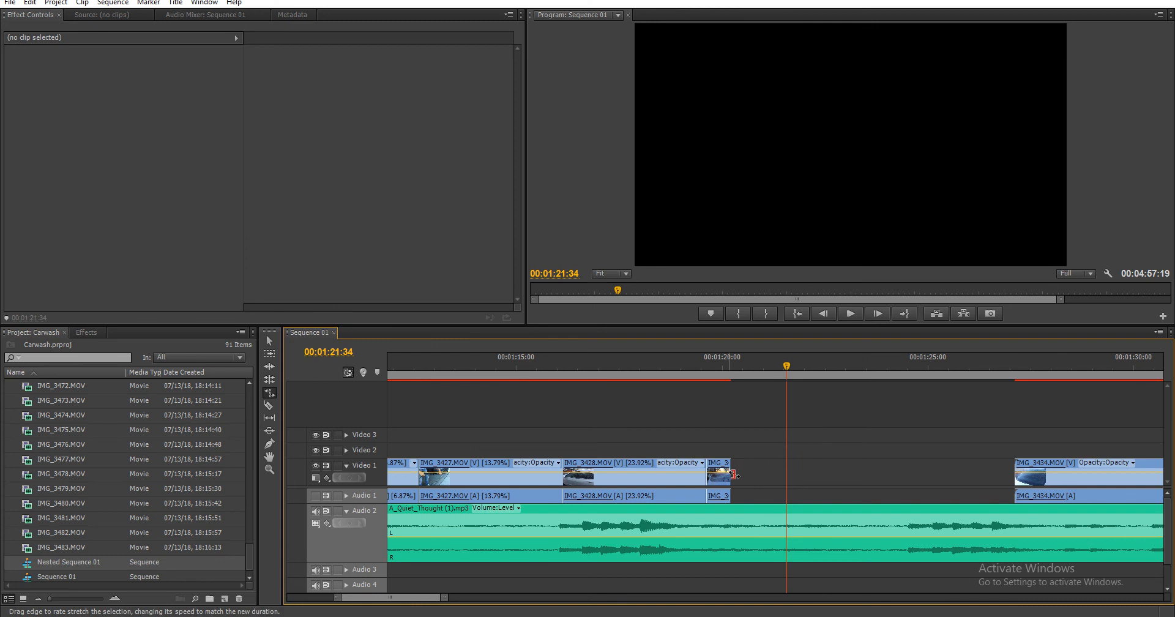
left_click_drag(730, 474, 787, 476)
key("v")
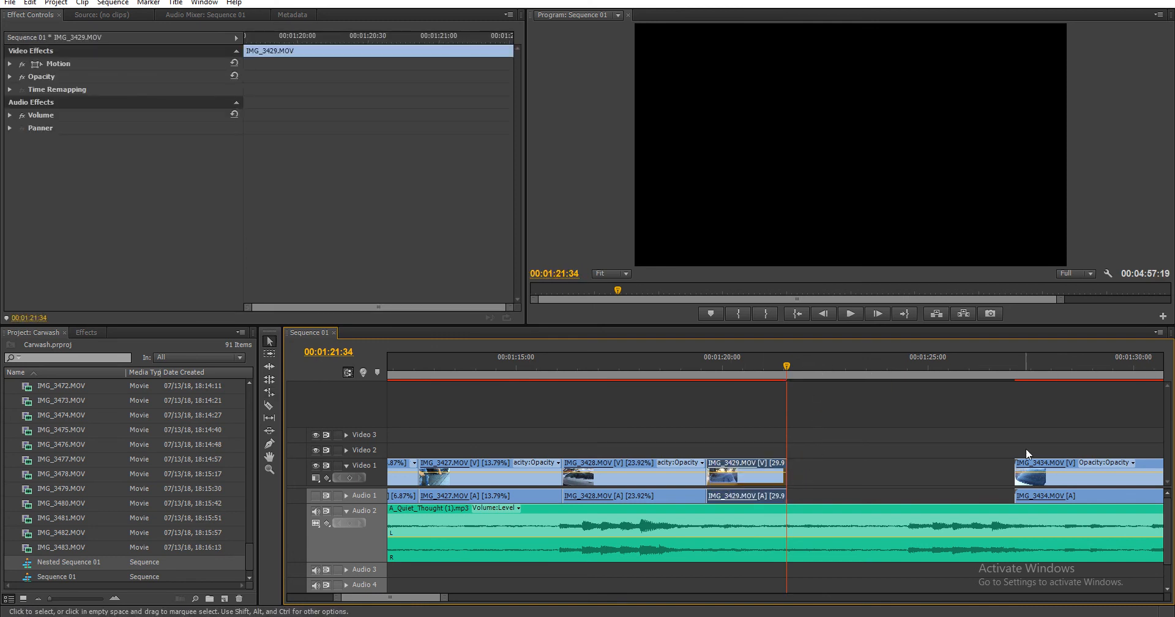
- Preview IMG_3434.MOV, delete it and close the gap between IMG_3429.MOV and IMG_3435.MOV
left_click_drag(1026, 366, 997, 391)
left_click(919, 469)
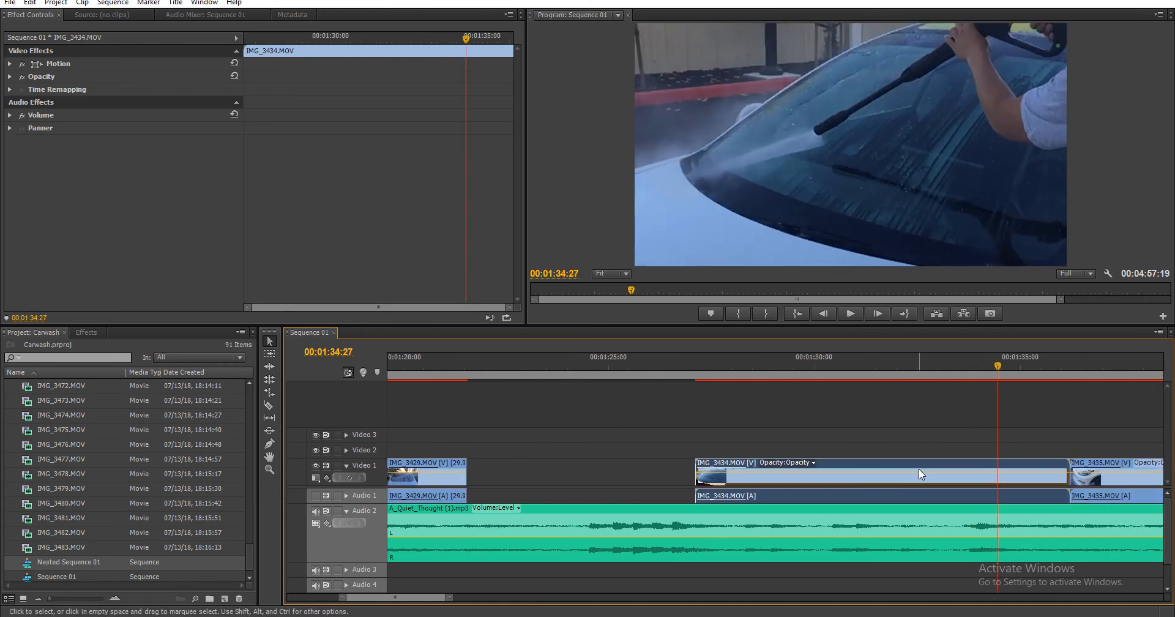
key("Delete")
left_click(894, 474)
key("Delete")
- Scrub through the following clips, delete IMG_3435.MOV and IMG_3436.MOV, and ripple delete the gap they leave
left_click_drag(476, 371, 862, 397)
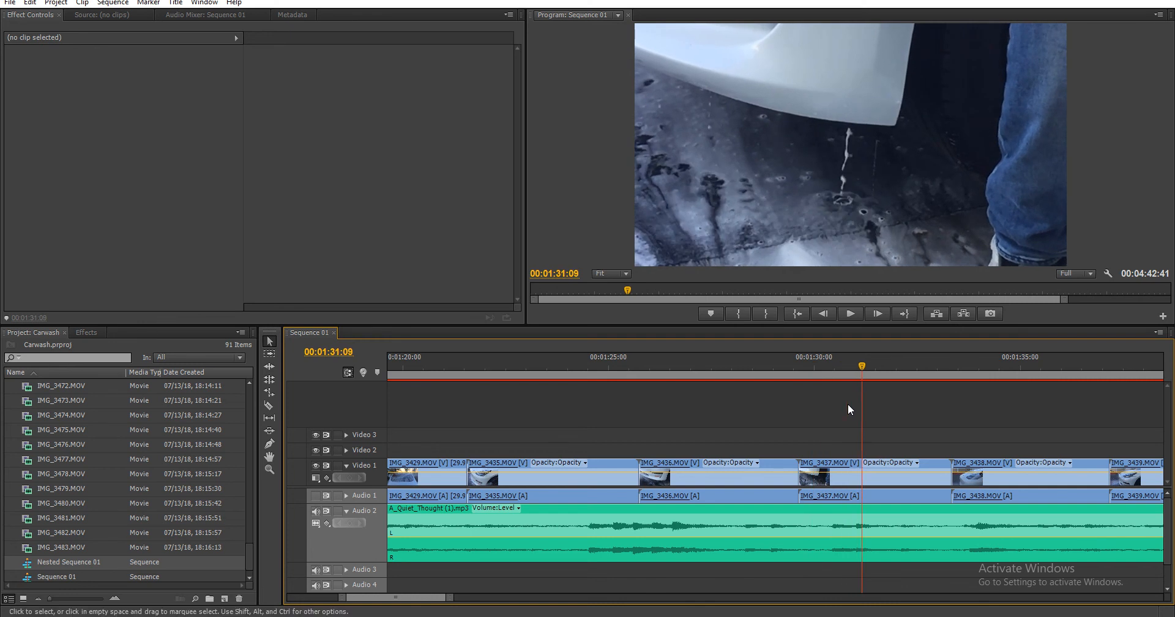
left_click_drag(708, 433, 571, 477)
key("Delete")
right_click(636, 467)
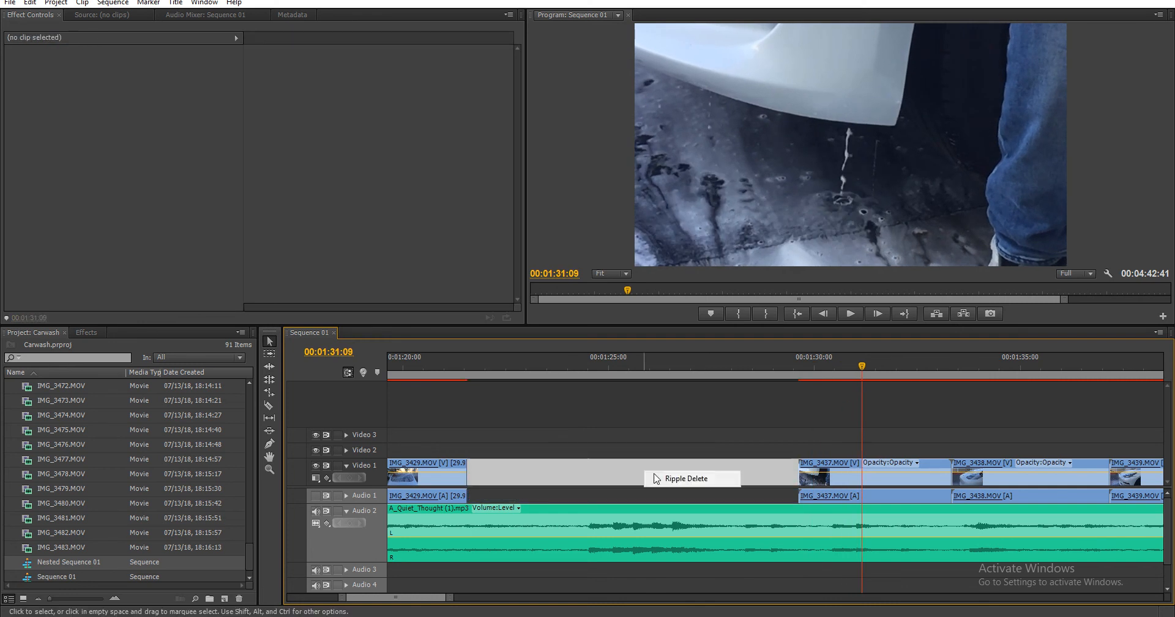
left_click(667, 478)
- Split IMG_3437.MOV at 00:01:21:51 and delete the part after the cut
mouse_move(476, 364)
left_mouse_down()
mouse_move(469, 373)
mouse_move(479, 372)
left_mouse_up()
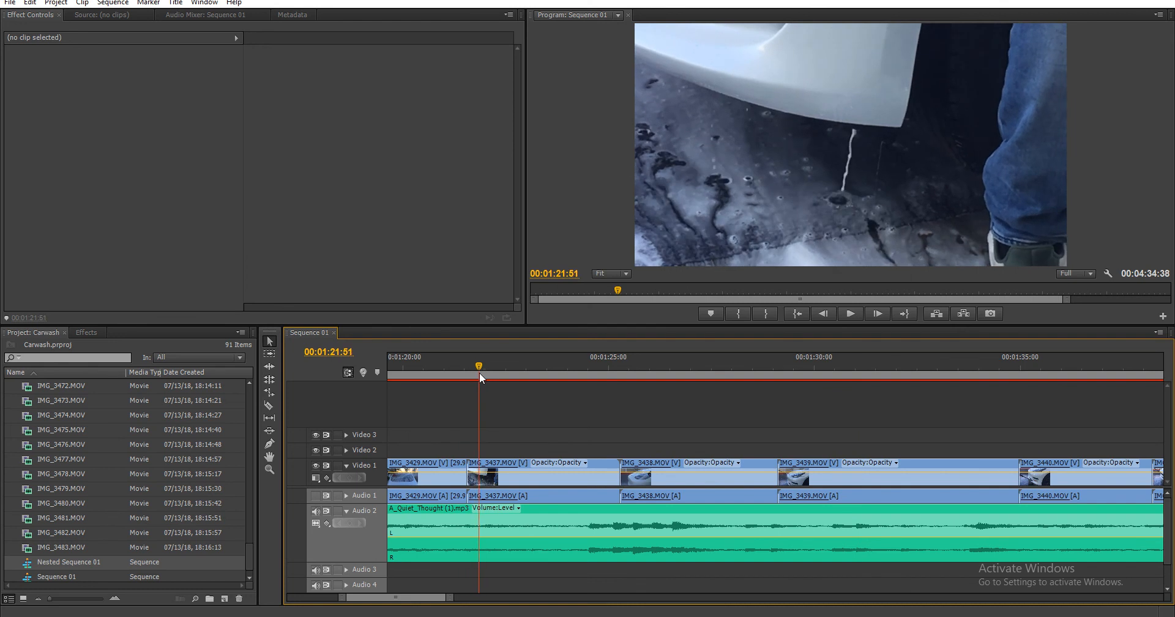
key("c")
left_click(479, 476)
key("v")
left_click(526, 477)
key("Delete")
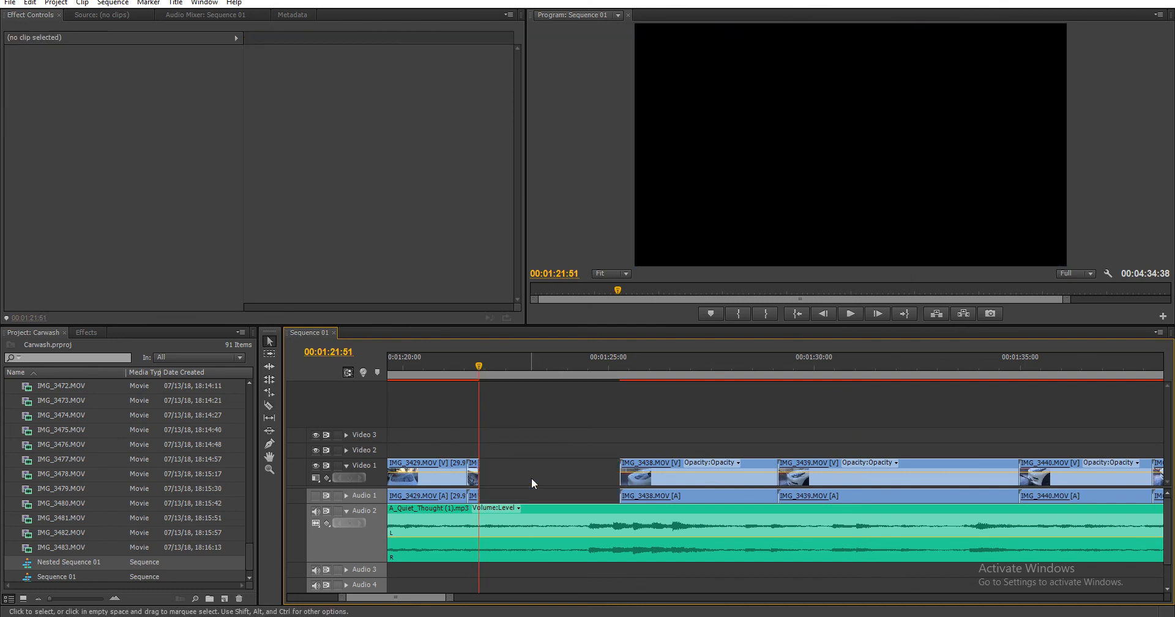
- Rate-stretch the remaining IMG_3437.MOV piece into the gap to slow it down and play it back from its start
key("r")
left_click_drag(479, 475, 522, 472)
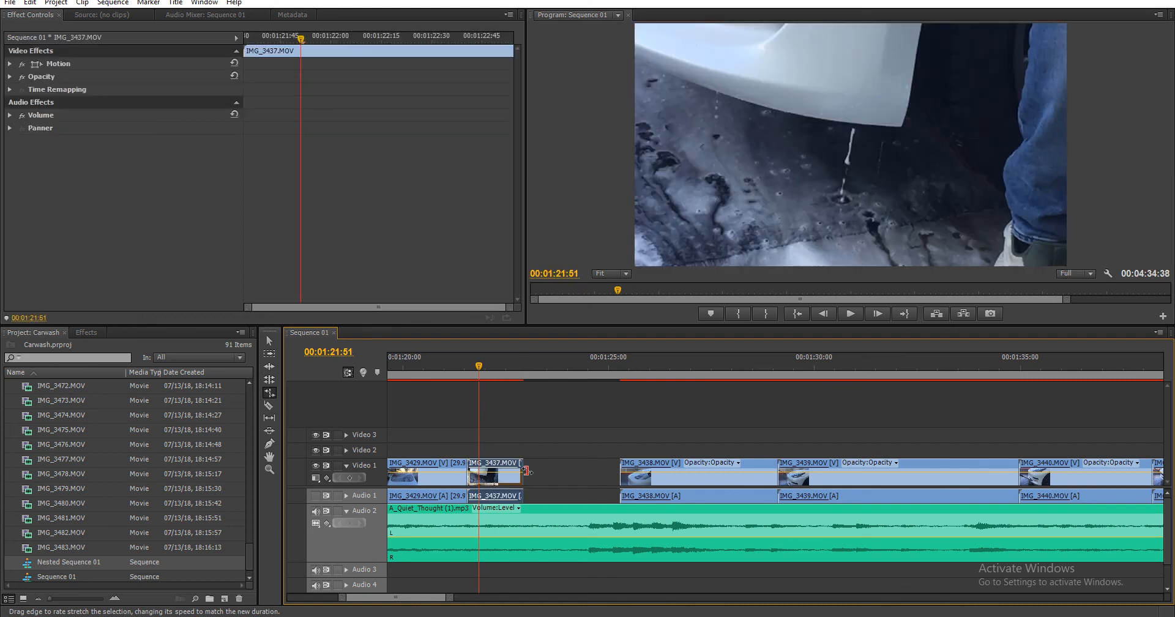
left_click(468, 363)
key("space")
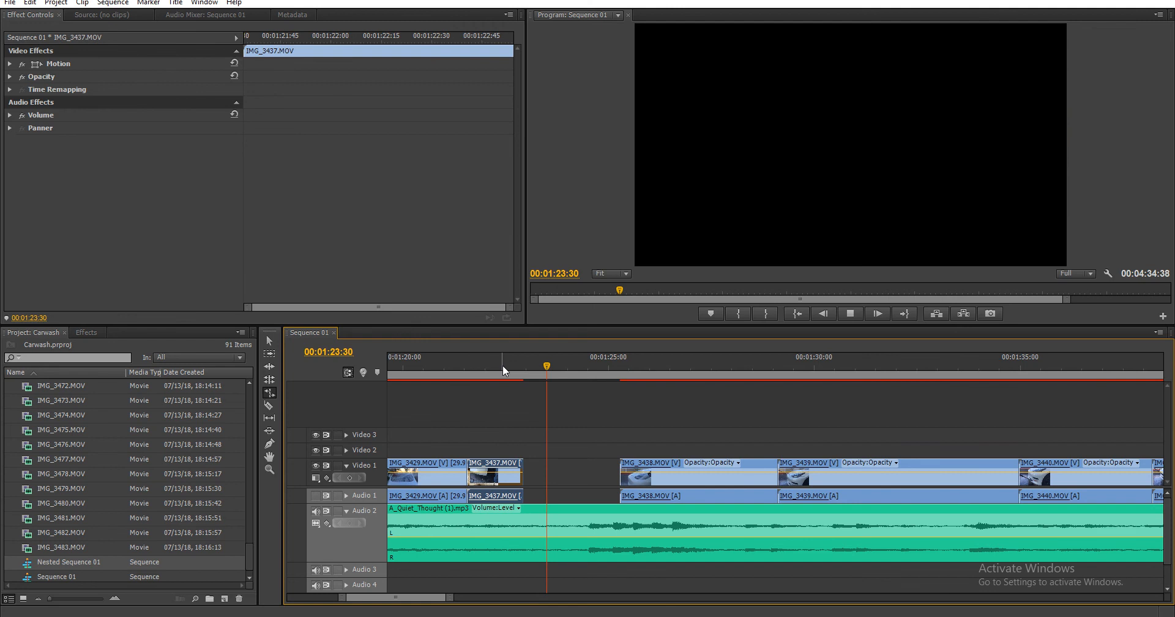
- Extend the rate-stretched end of IMG_3437.MOV to 00:01:23:10 and ripple delete the gap before IMG_3438.MOV
mouse_move(547, 367)
left_mouse_down()
mouse_move(507, 376)
mouse_move(541, 372)
mouse_move(534, 382)
left_mouse_up()
key("space")
left_click_drag(521, 473, 532, 473)
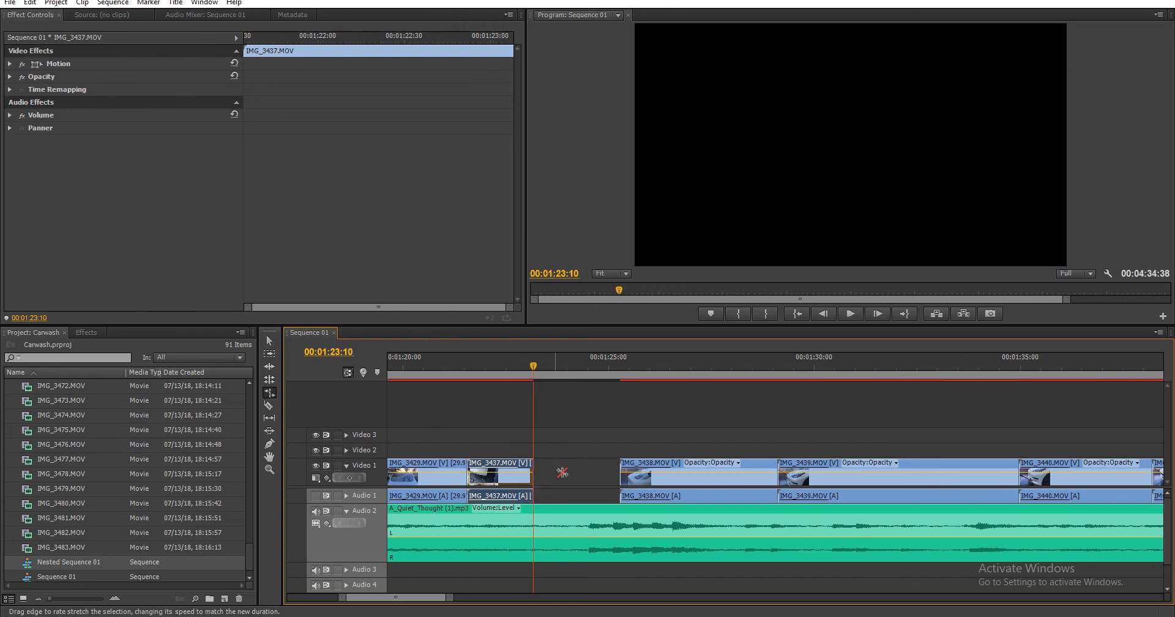
right_click(591, 480)
left_click(602, 486)
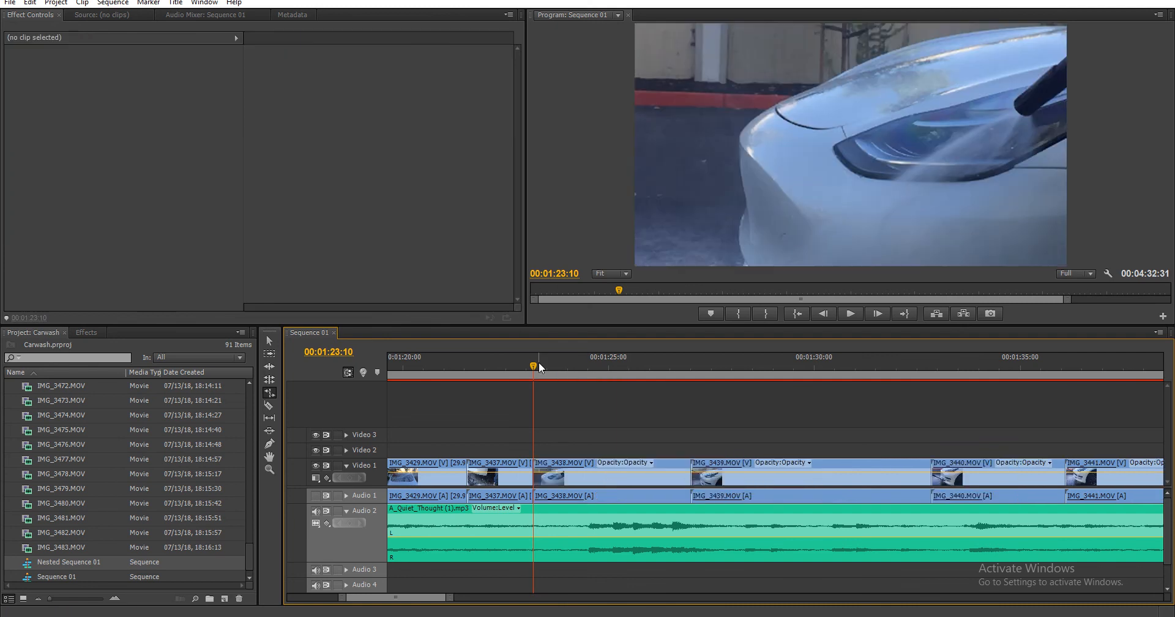
- Skim the clips IMG_3438 through IMG_3441, delete all four, and ripple delete the gap they leave
left_click_drag(539, 364, 928, 398)
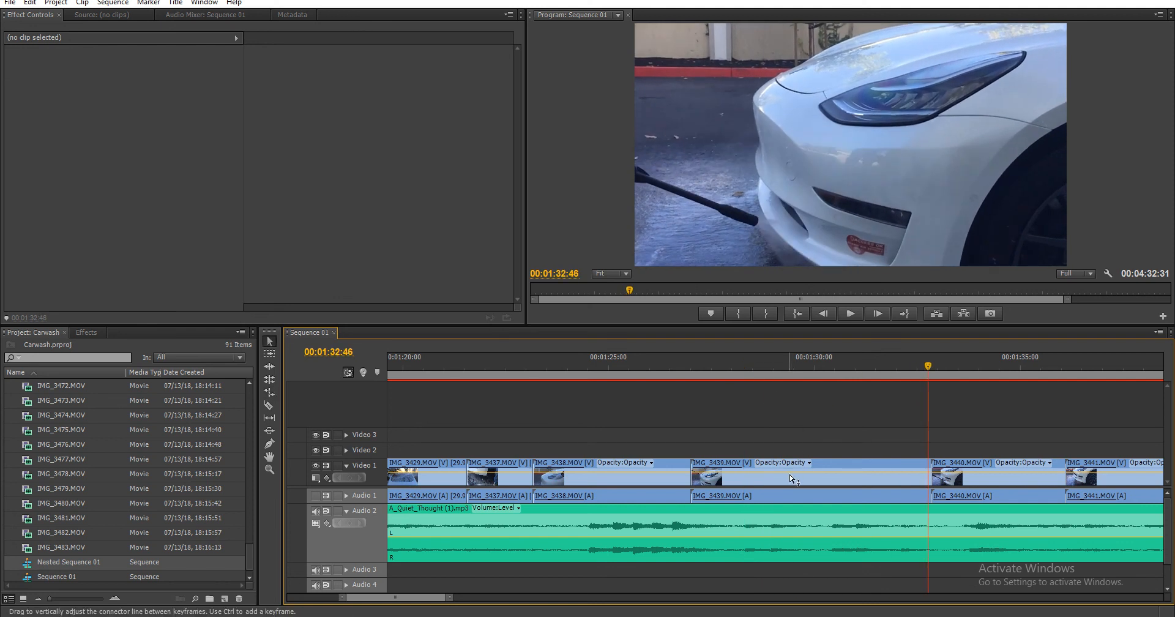
left_click_drag(777, 428, 635, 484)
key("Delete")
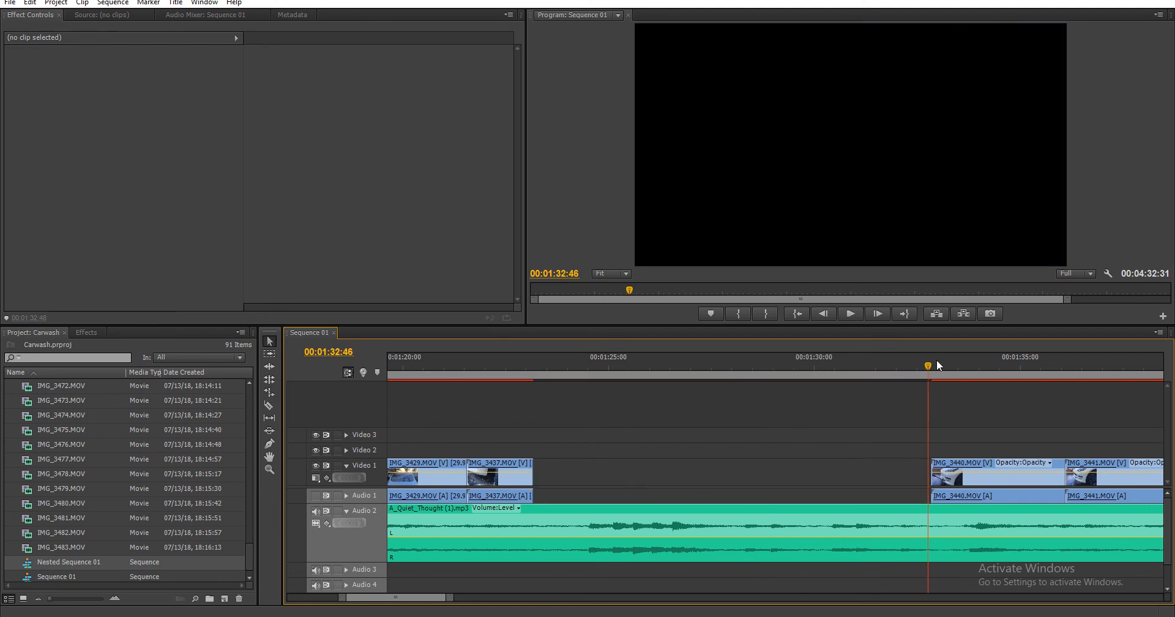
left_click_drag(932, 358, 956, 490)
key("Delete")
right_click(947, 479)
left_click(987, 486)
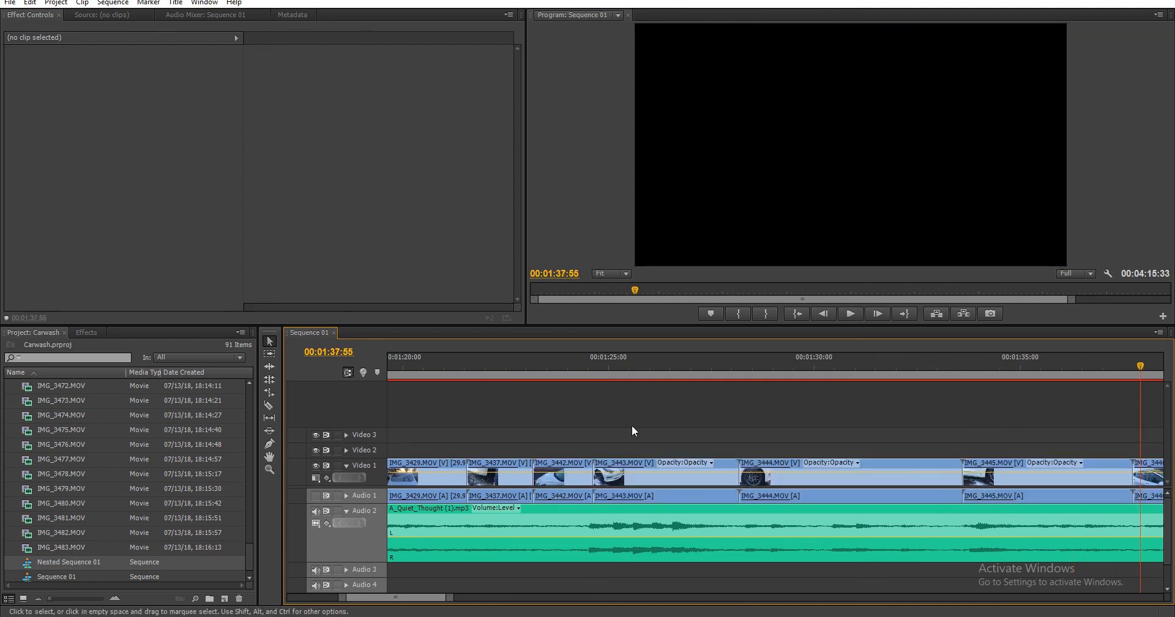
- Skim the clips IMG_3442 through IMG_3445, delete them, and ripple delete the resulting gap
left_click_drag(540, 370, 1033, 420)
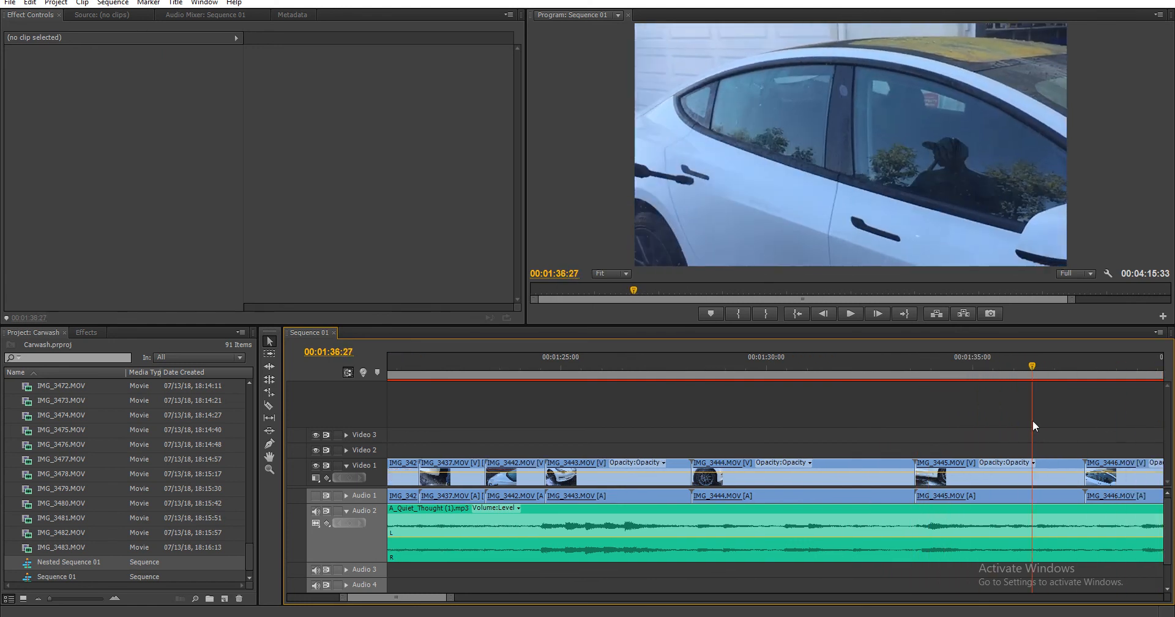
left_click_drag(943, 432, 515, 490)
key("Delete")
right_click(515, 485)
left_click(553, 479)
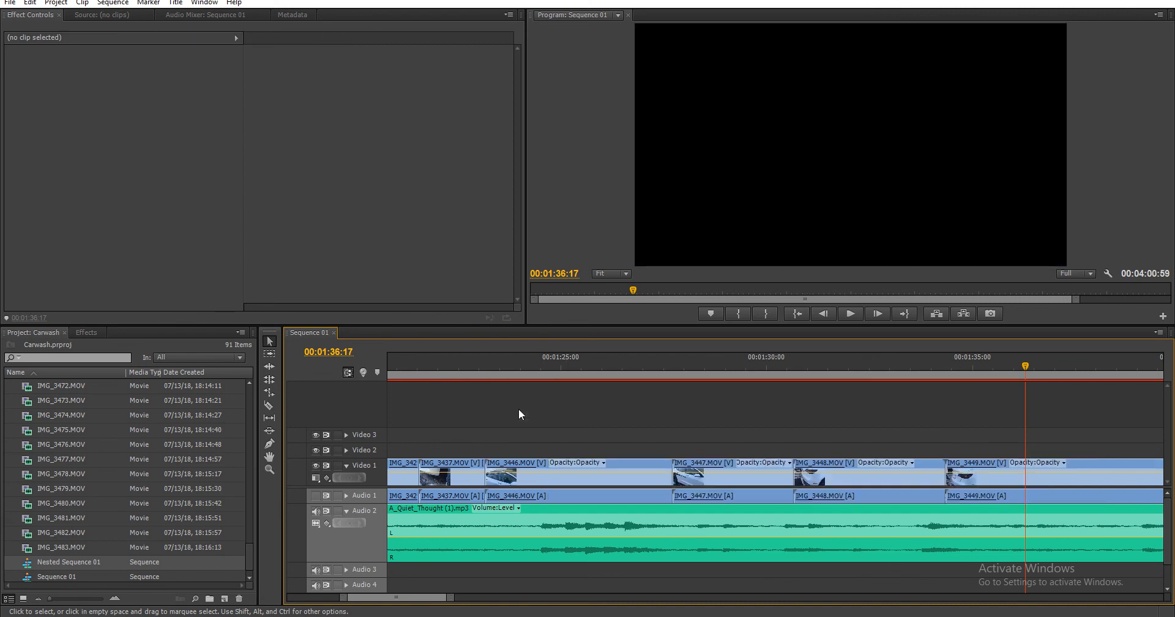
- Skim the footage from IMG_3446 through IMG_3449 and delete the IMG_3446 clip
left_click_drag(519, 365, 1025, 425)
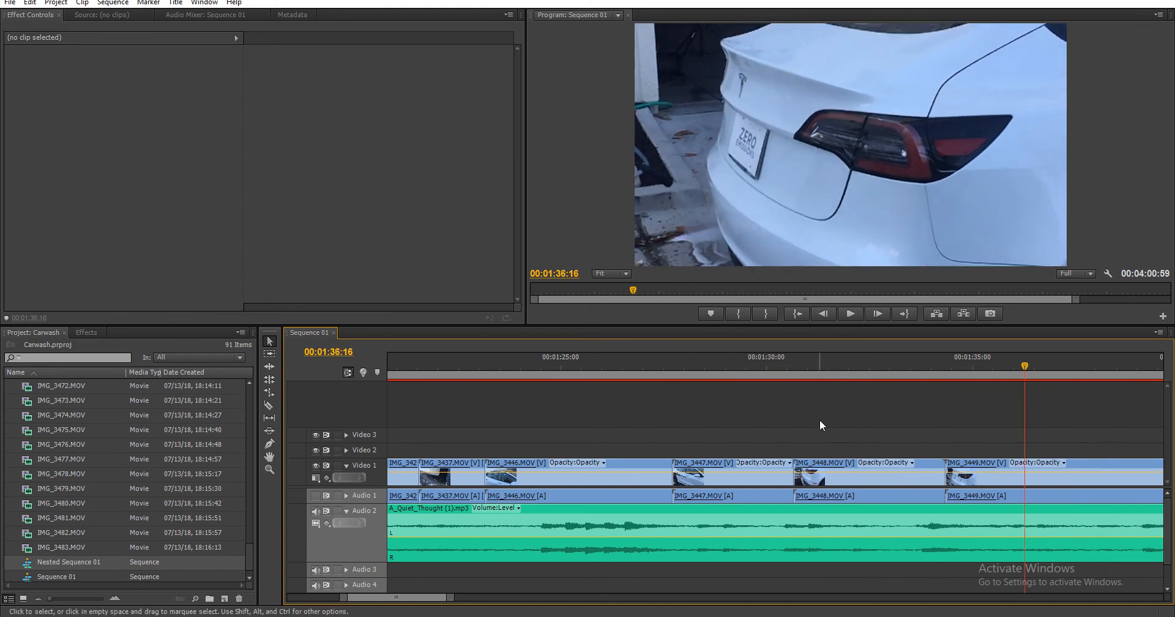
left_click_drag(825, 370, 700, 369)
left_click_drag(626, 414, 526, 467)
key("Delete")
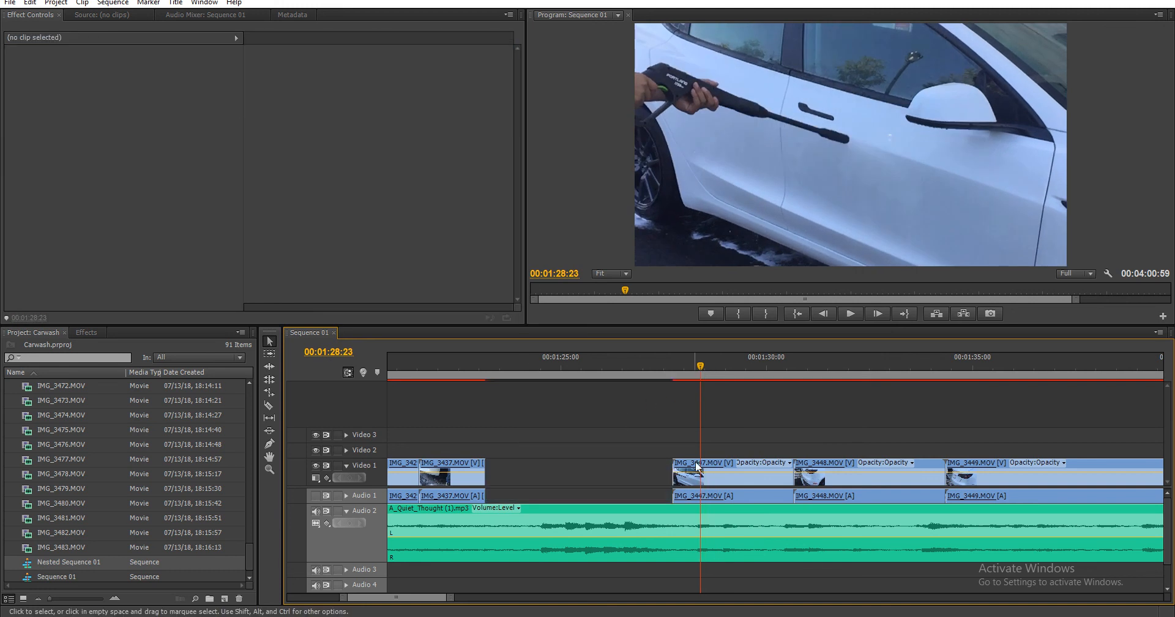
- Split IMG_3447 at 00:01:28:23, delete the part before the cut, and ripple delete the gap ahead of it
key("c")
left_click(701, 469)
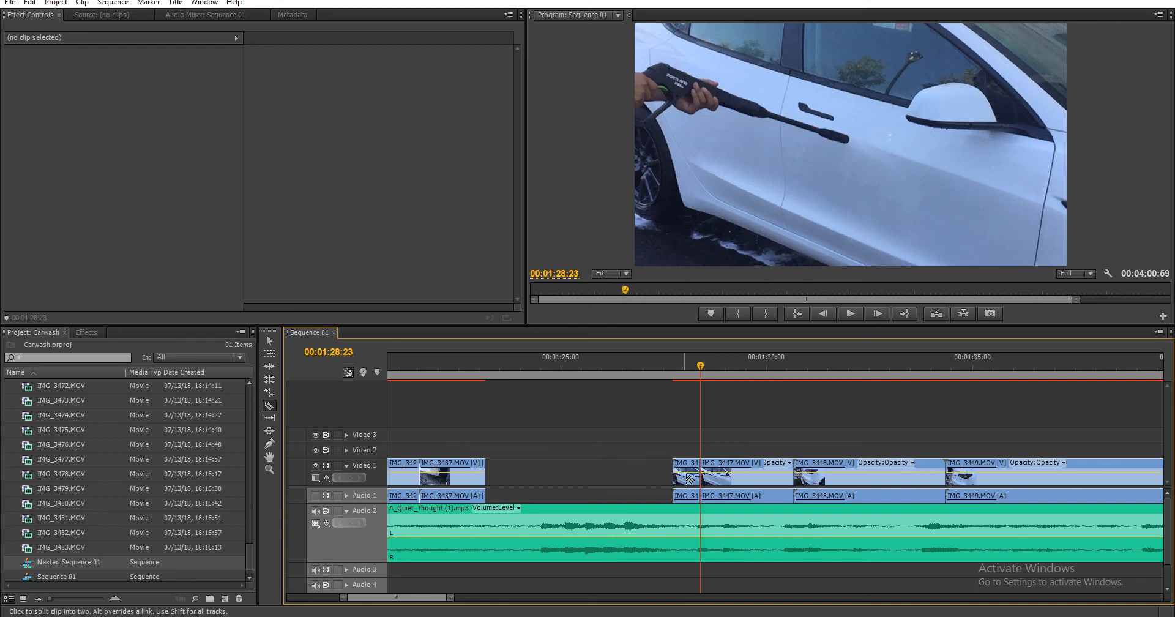
key("v")
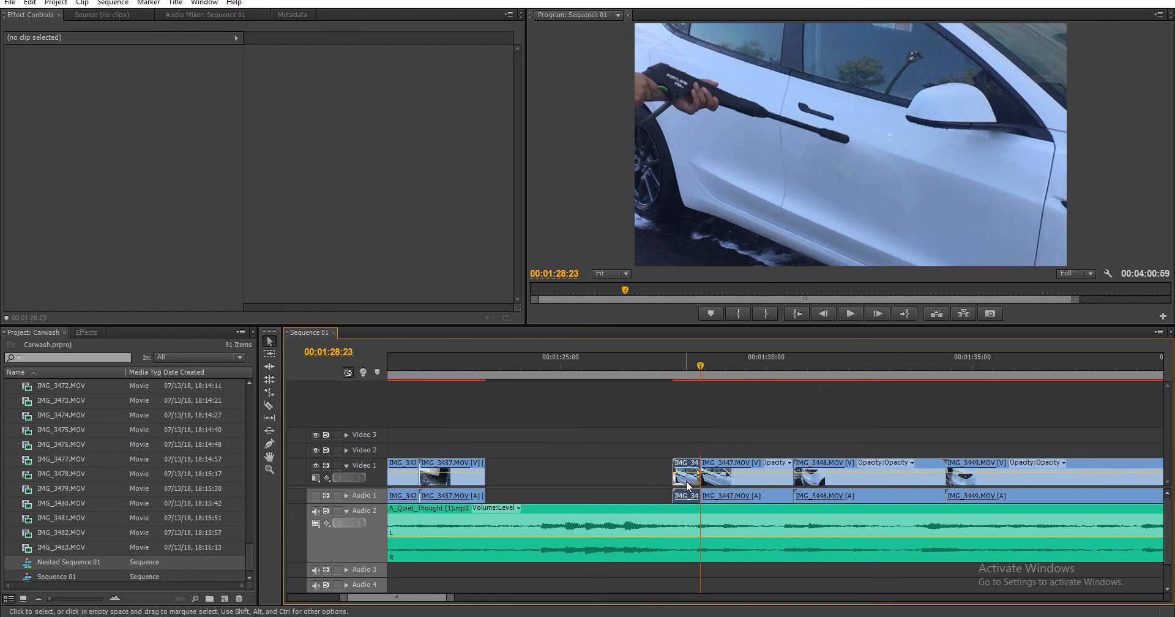
left_click(686, 480)
key("Delete")
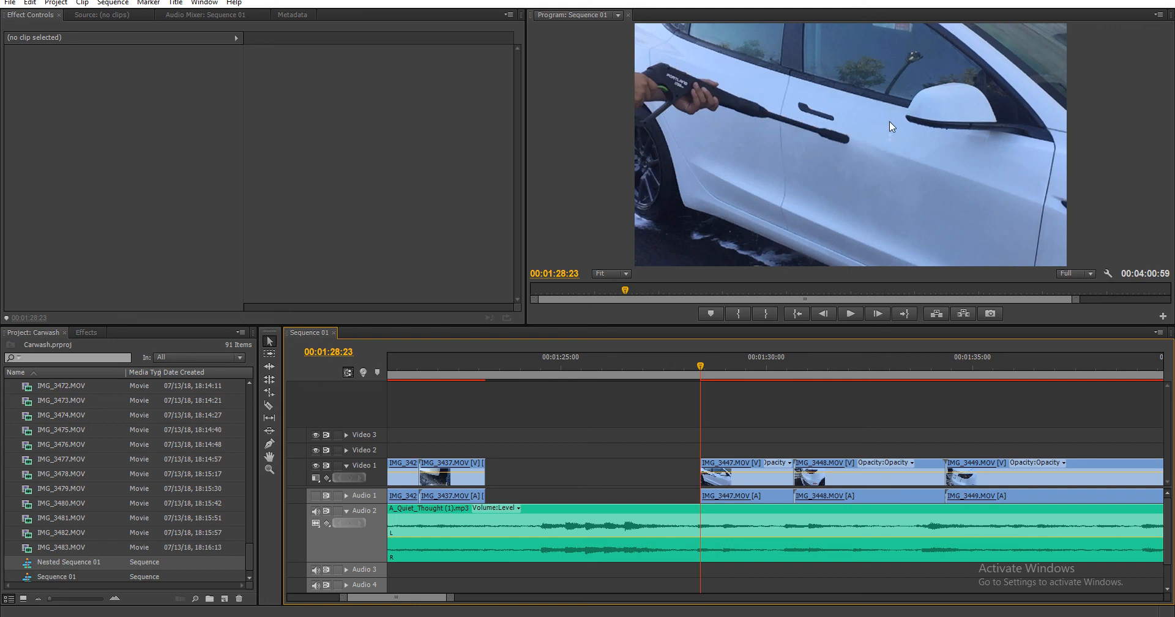
right_click(676, 477)
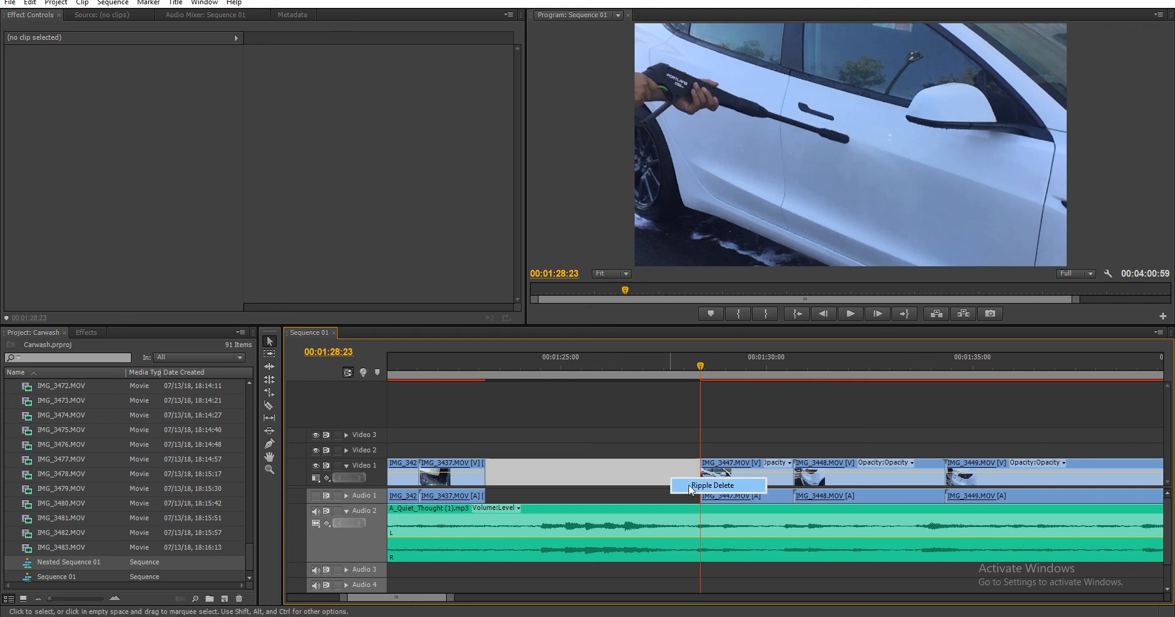
left_click(687, 486)
- Split IMG_3447 at 00:01:23:34 and delete the part after the cut
left_click(504, 361)
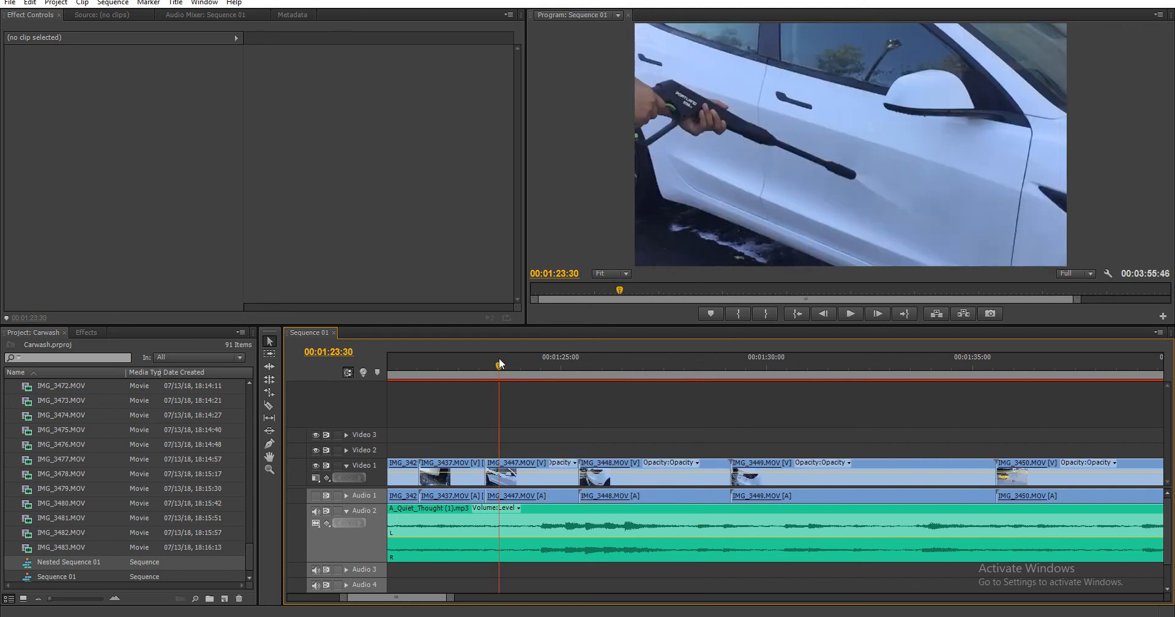
left_click_drag(504, 363, 501, 365)
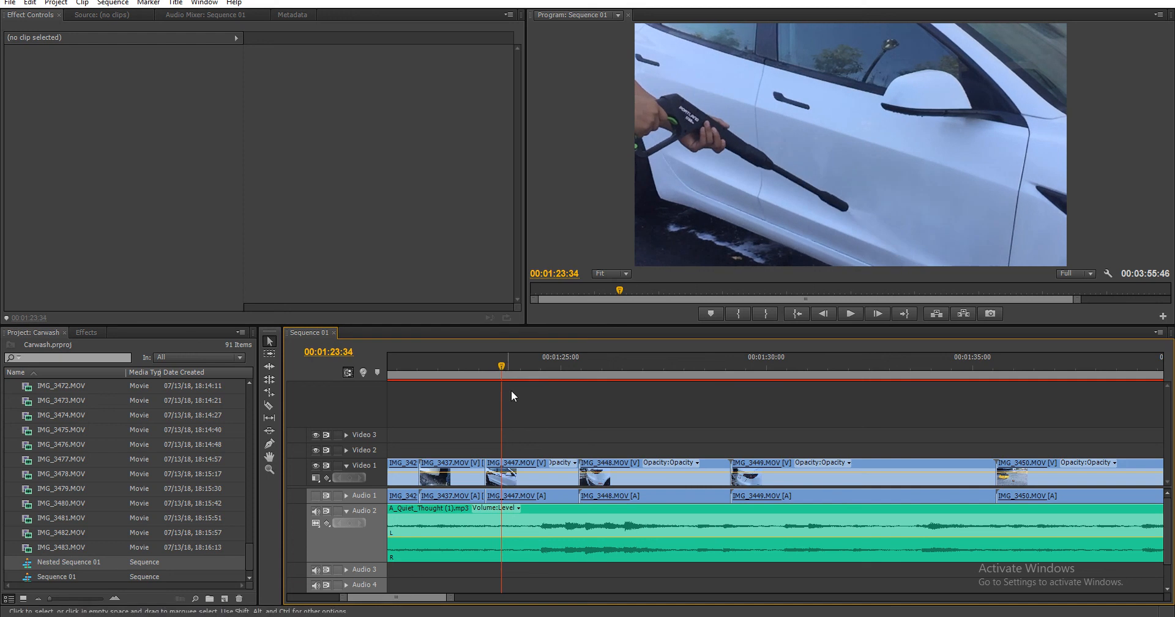
key("ctrl+k")
left_click(530, 479)
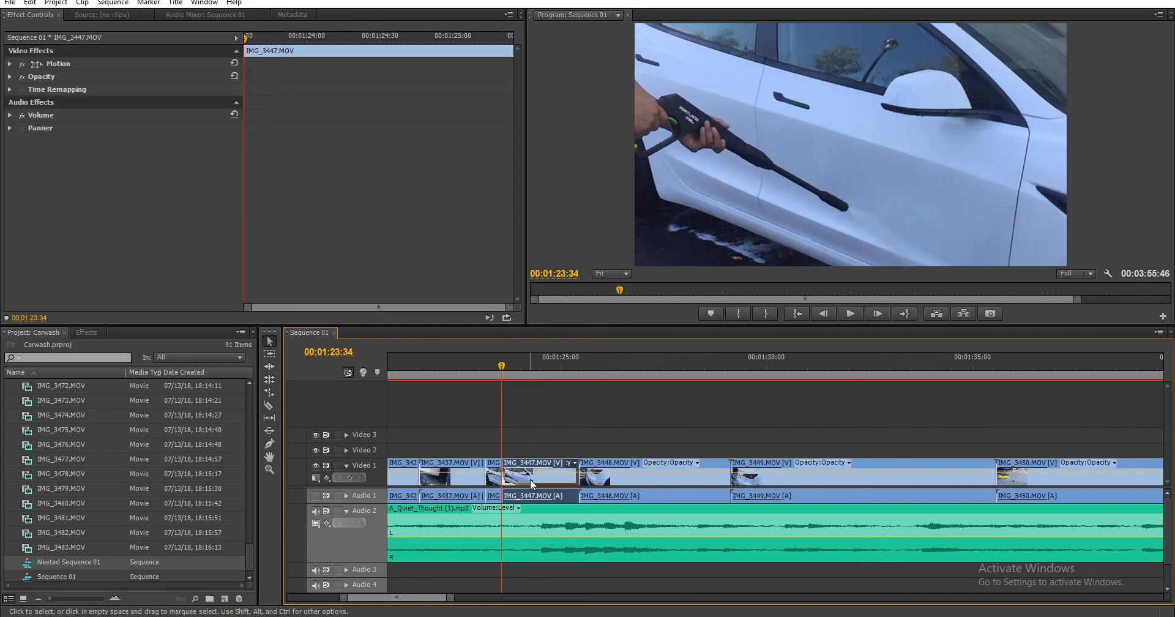
key("Delete")
- Rate stretch the remaining IMG_3447 piece to about 29% speed and play it back
key("r")
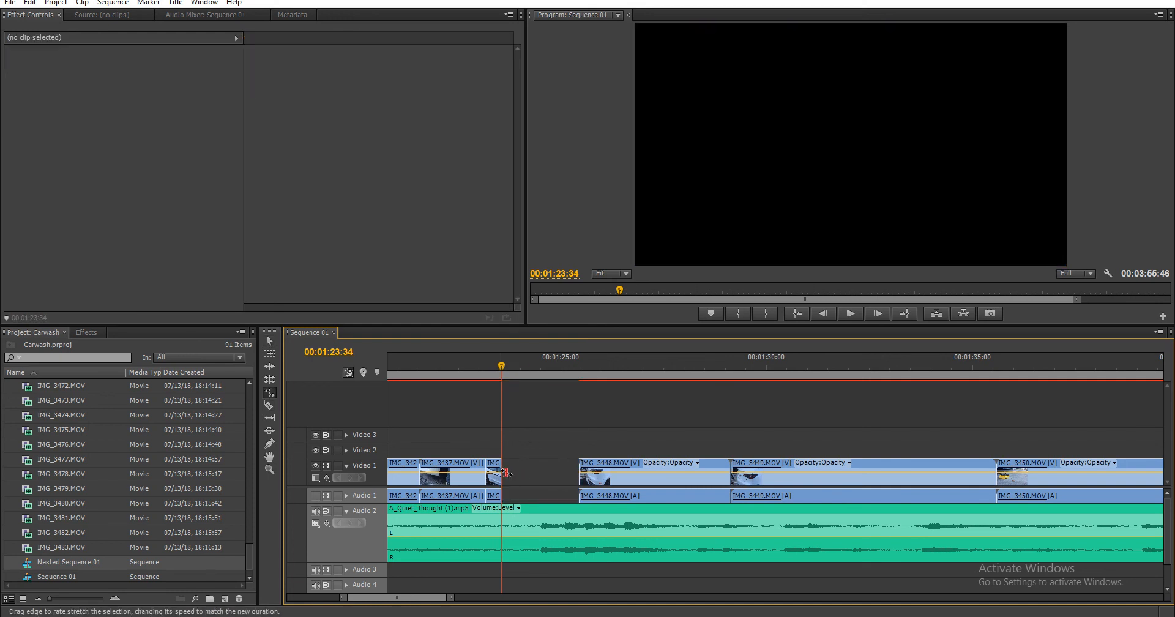
left_click_drag(502, 472, 549, 482)
key("v")
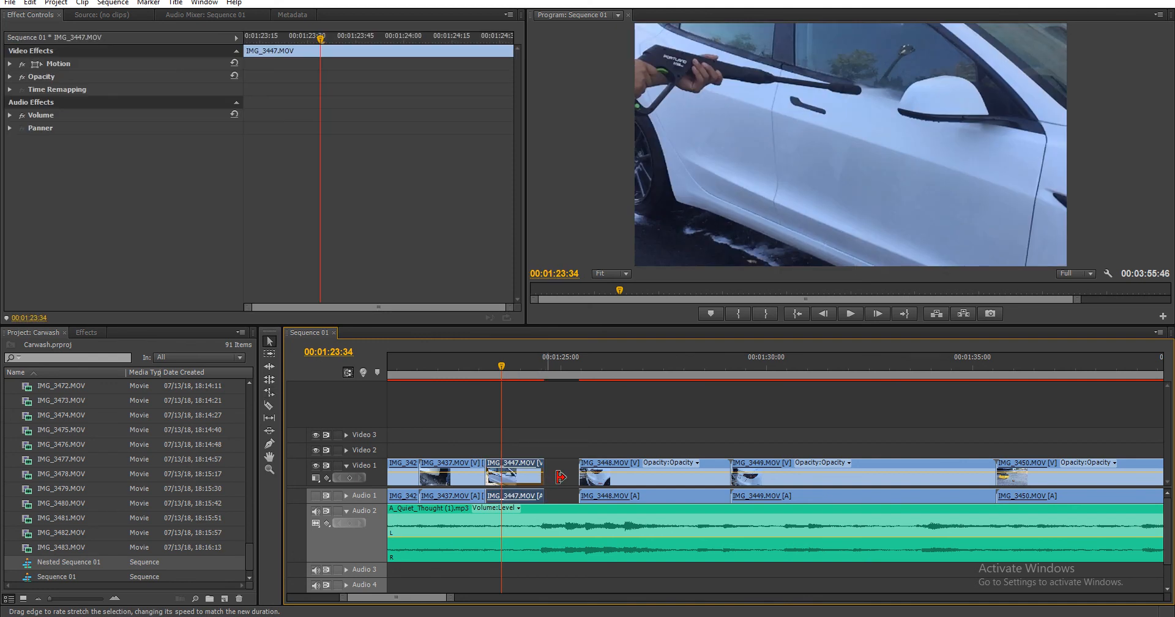
left_click(490, 366)
key("space")
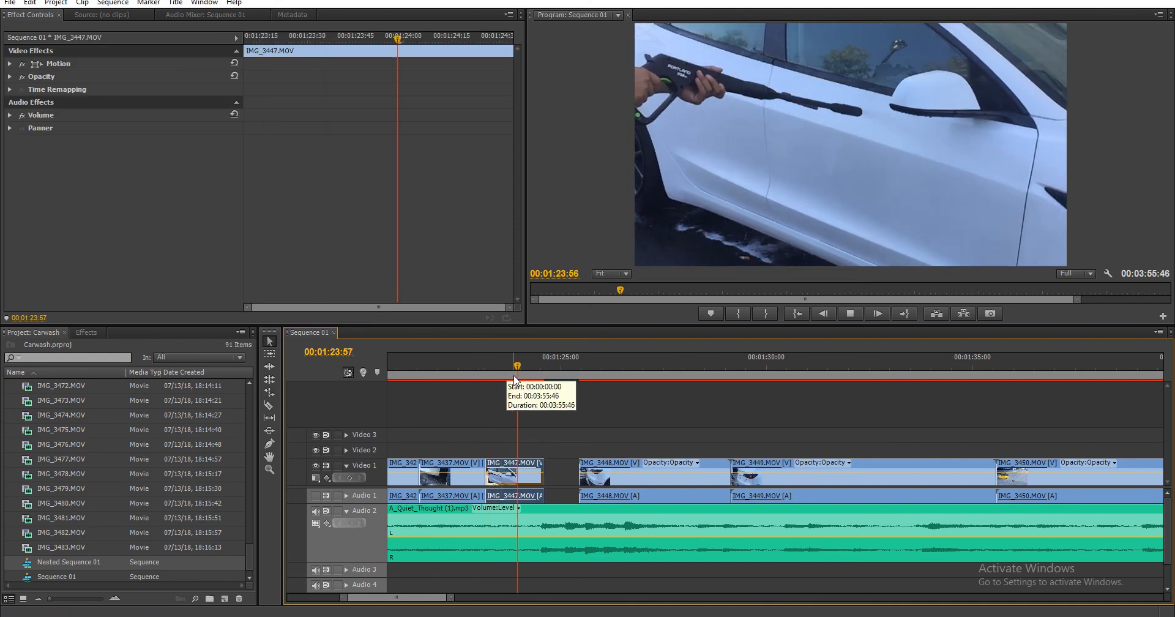
key("space")
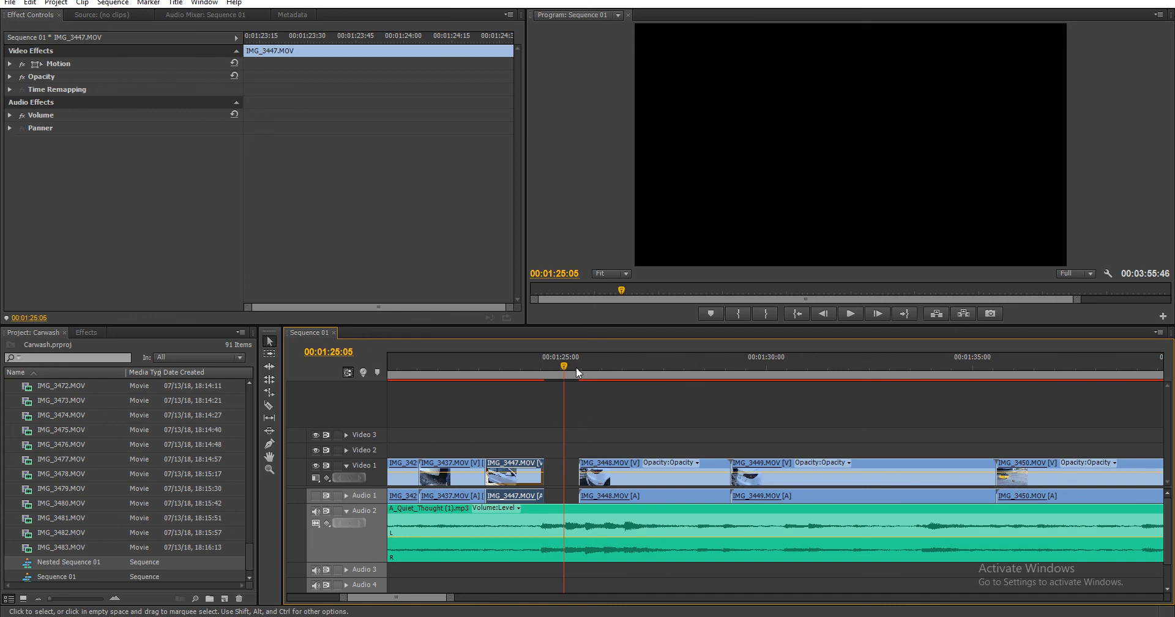
- Trim the start of IMG_3450 to 00:01:37:53, delete IMG_3448 and IMG_3449, and close the gap after IMG_3447
left_click_drag(575, 365, 1091, 407)
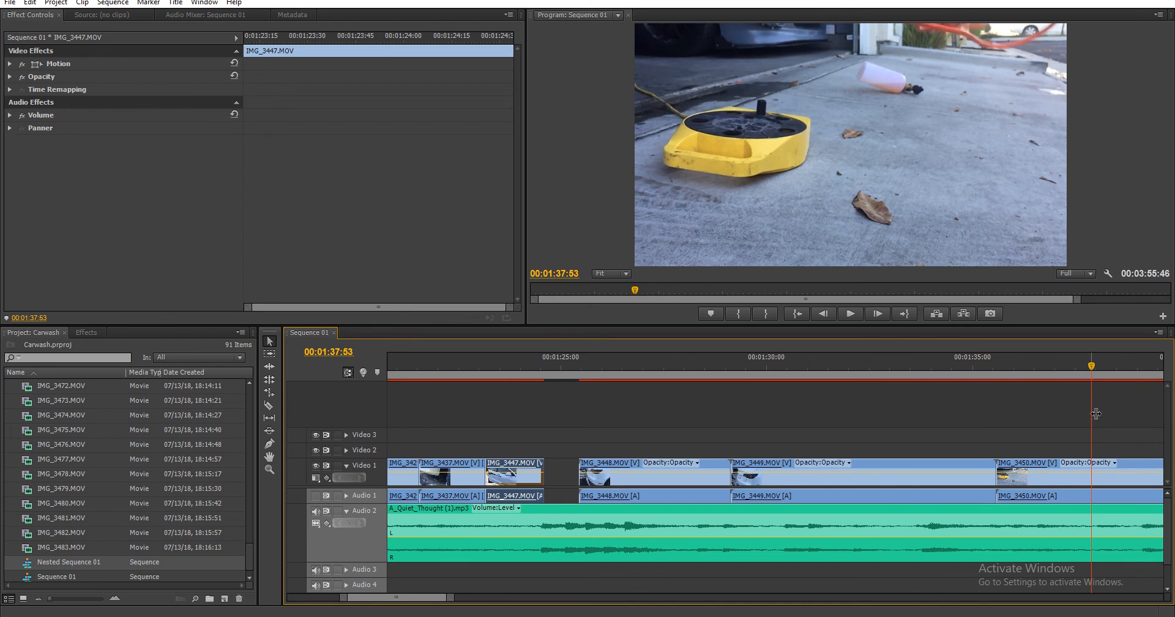
left_click_drag(999, 472, 1092, 471)
left_click_drag(978, 447, 606, 483)
key("Delete")
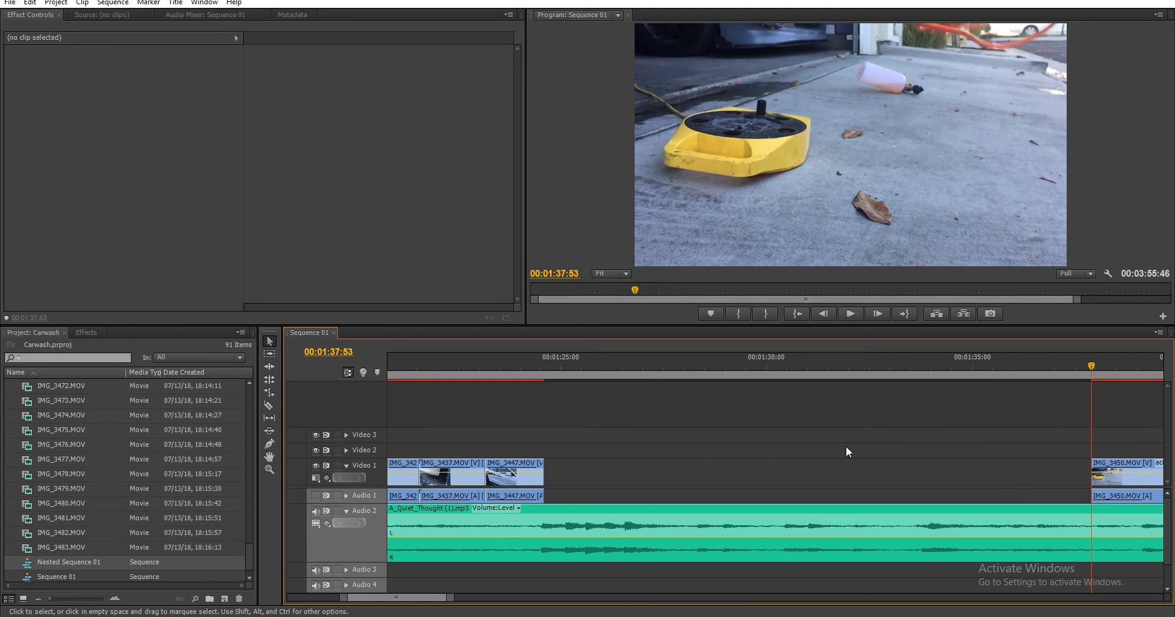
left_click(872, 473)
key("Delete")
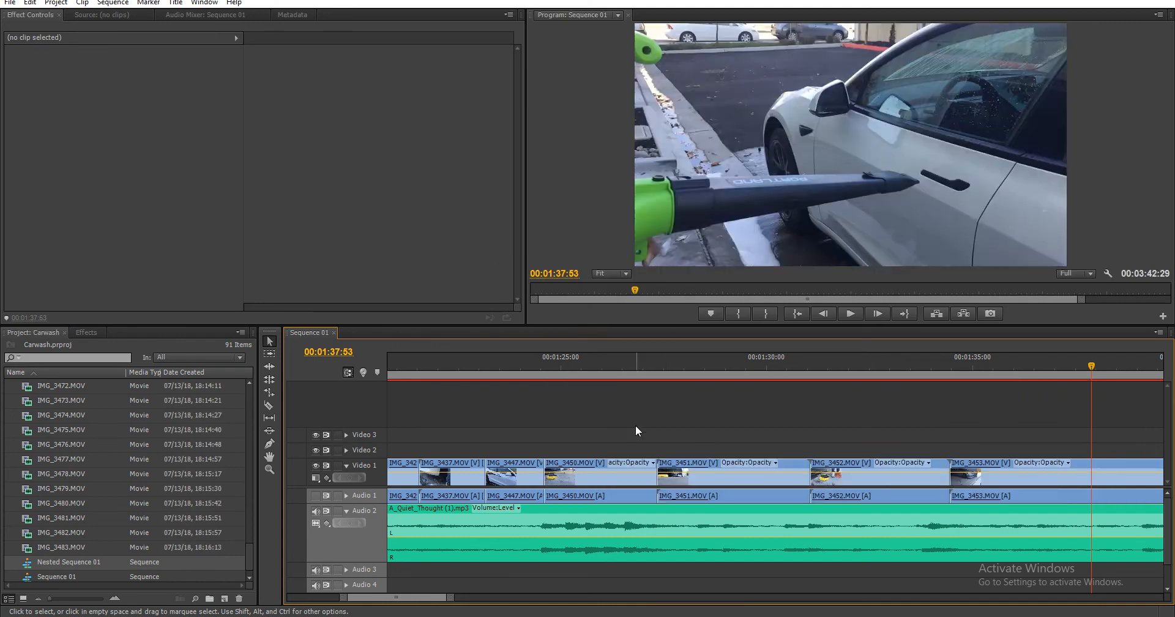
- Split IMG_3450 at 00:01:24:52 and delete the part after the cut
mouse_move(555, 369)
left_mouse_down()
mouse_move(546, 374)
mouse_move(555, 376)
left_mouse_up()
key("c")
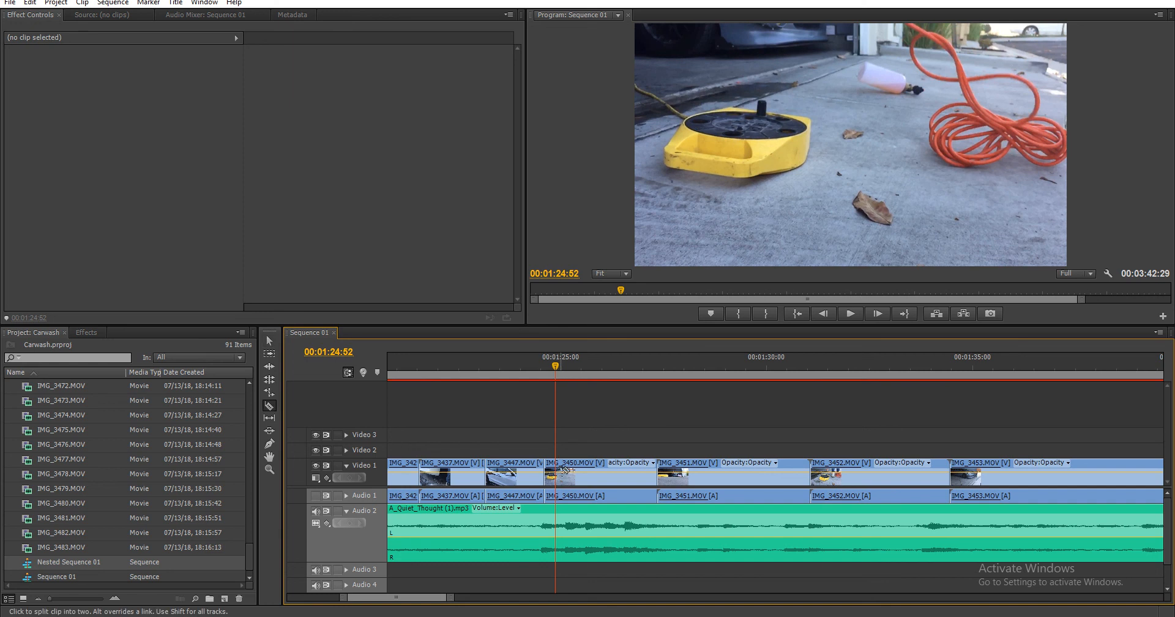
left_click(563, 469)
key("v")
left_click(605, 481)
key("Delete")
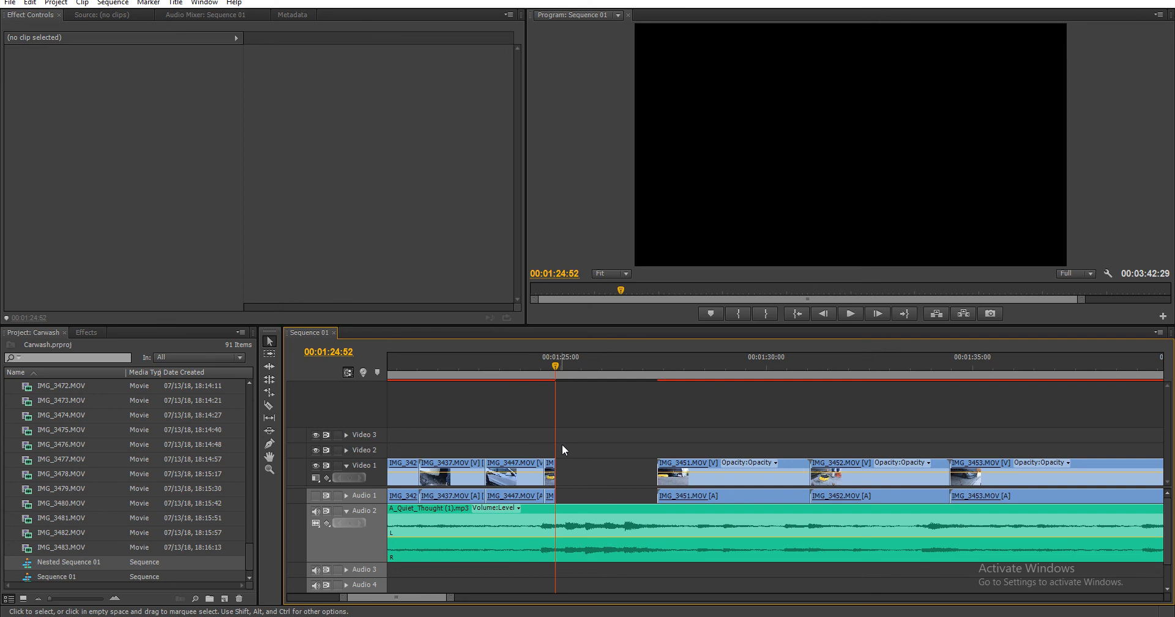
- Rate stretch the short IMG_3450 piece to 9.69% speed so it reaches the start of IMG_3451, and play it back
key("r")
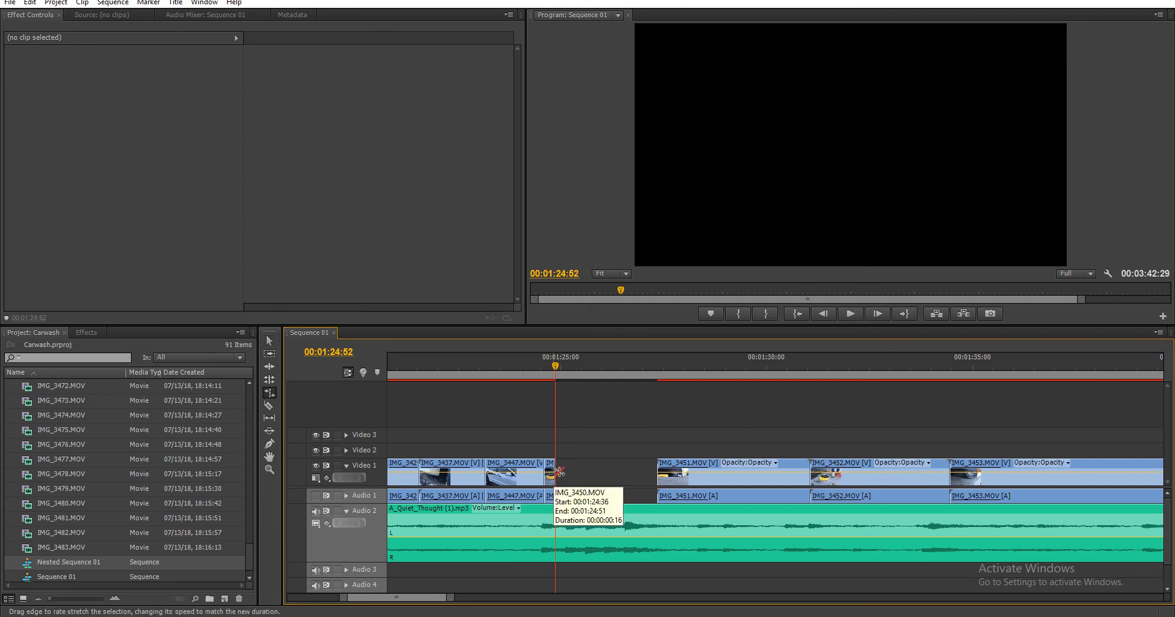
left_click_drag(558, 472, 558, 472)
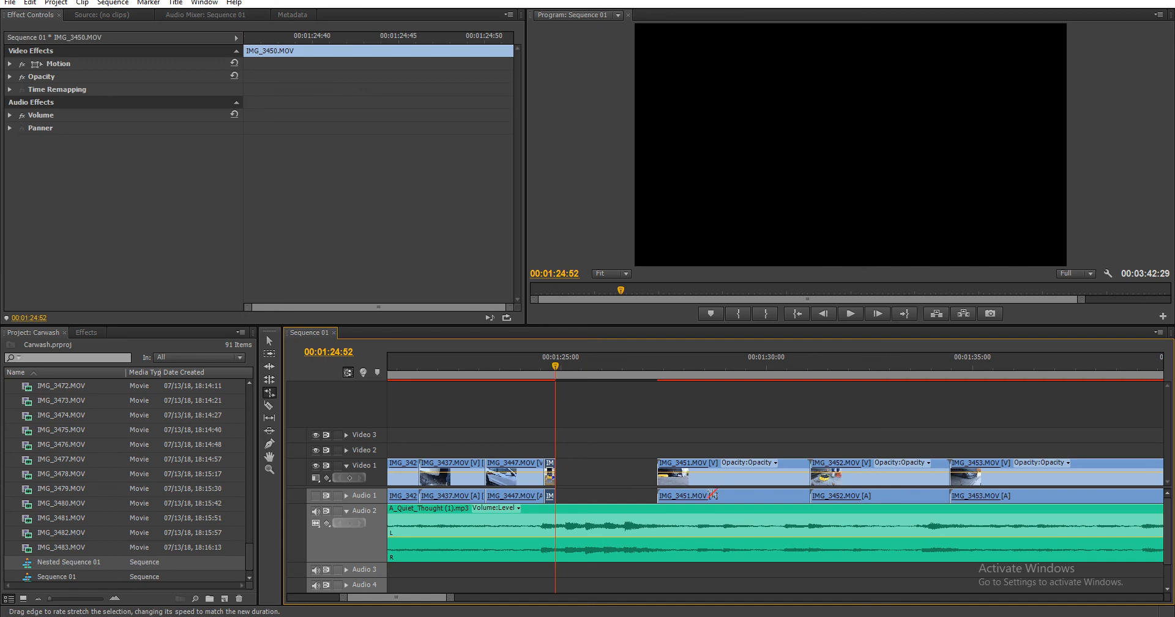
key("=")
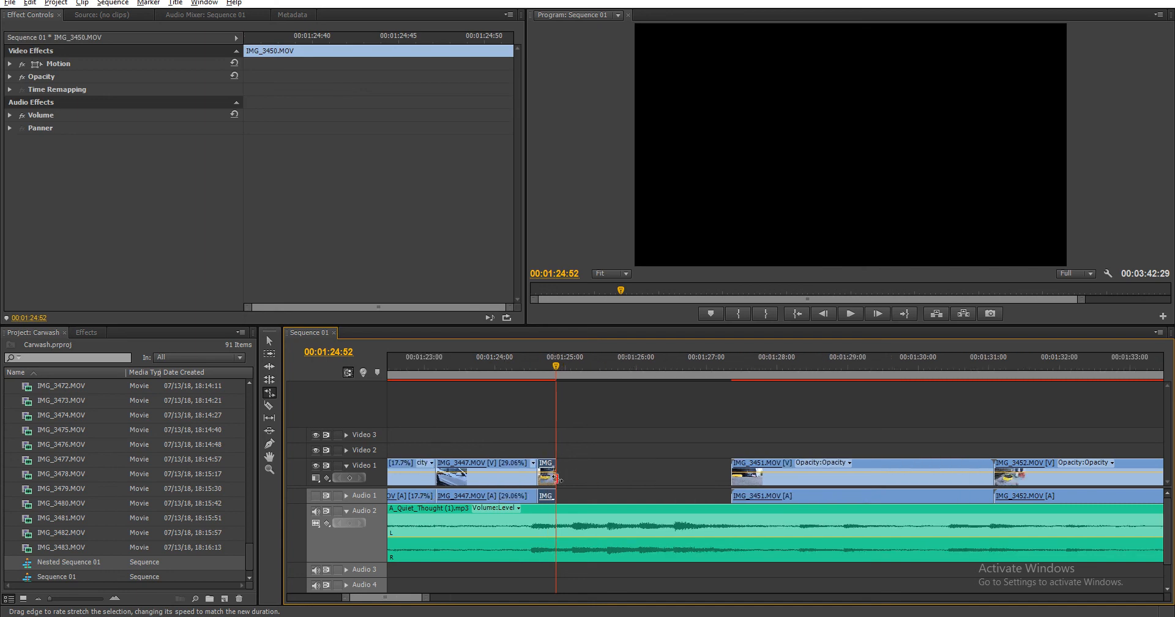
left_click_drag(554, 470, 733, 480)
key("space")
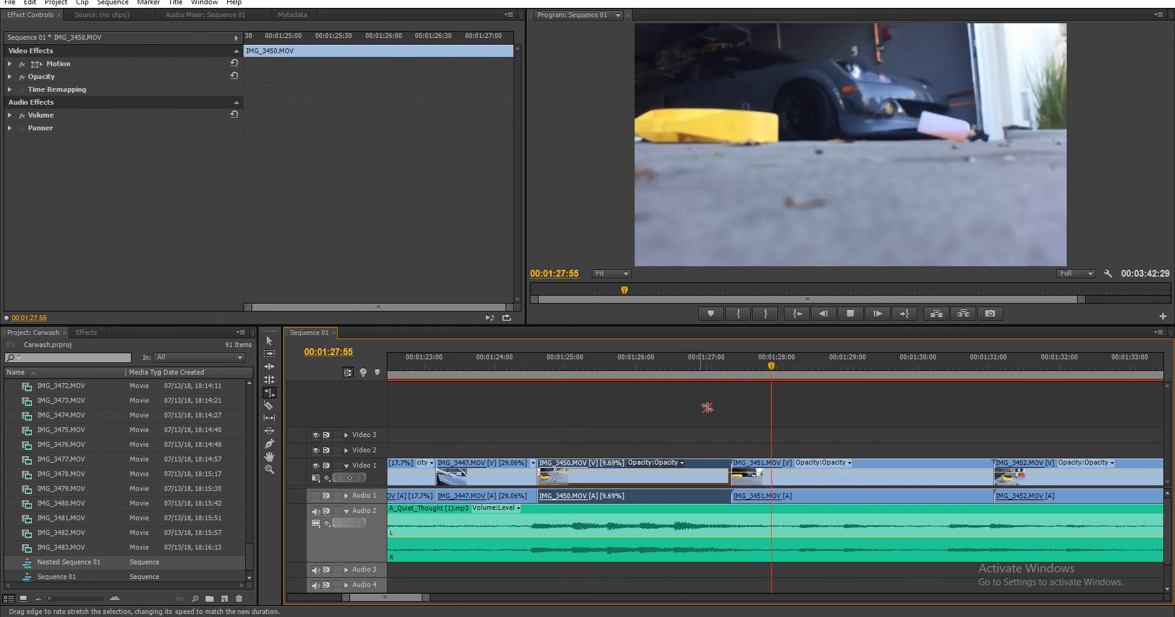
key("space")
- Split IMG_3451 at 00:01:28:28 and delete the part before the cut
left_click_drag(752, 378, 810, 387)
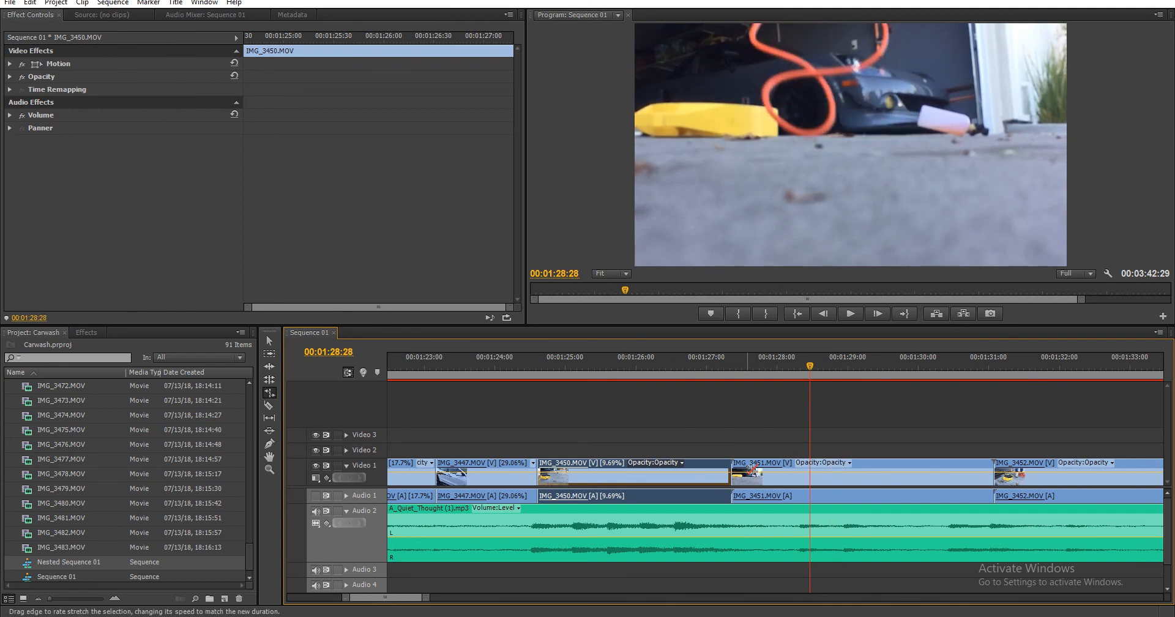
key("c")
left_click(810, 474)
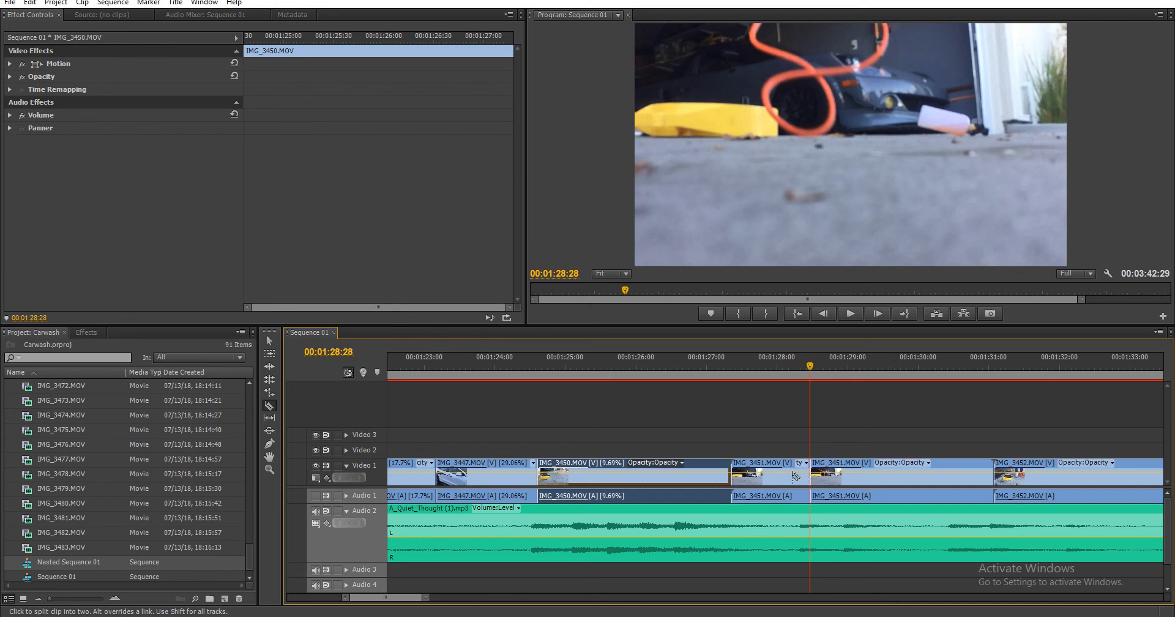
key("v")
left_click(763, 473)
key("Delete")
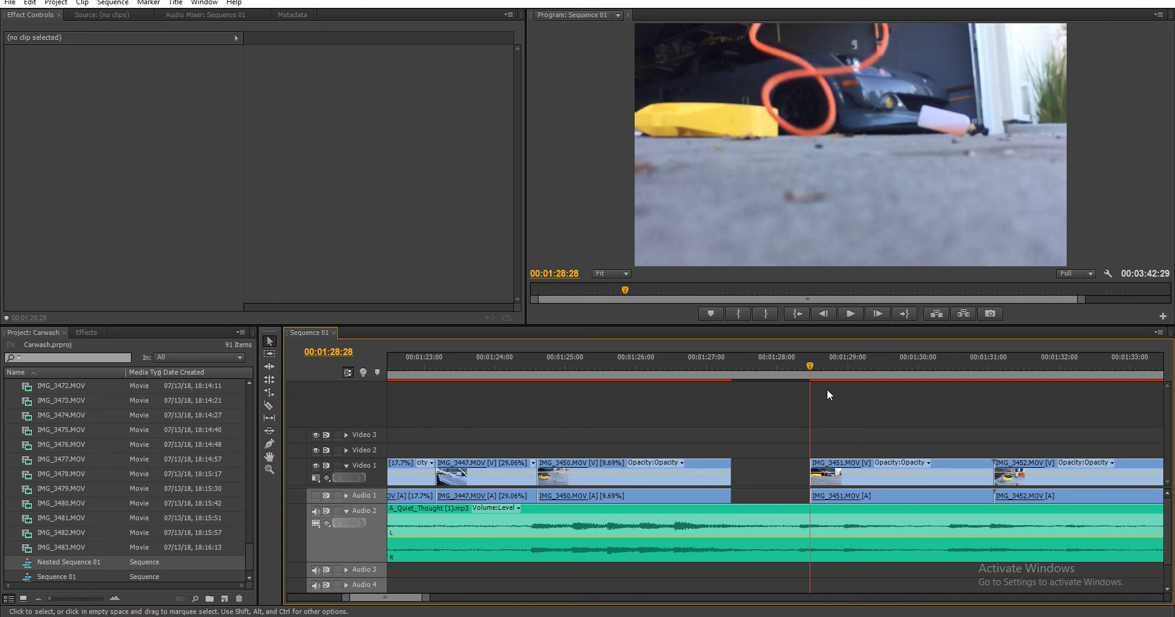
- Split IMG_3451 at 00:01:28:53 and move the short piece before the cut over the start of IMG_3450
left_click_drag(821, 367, 839, 366)
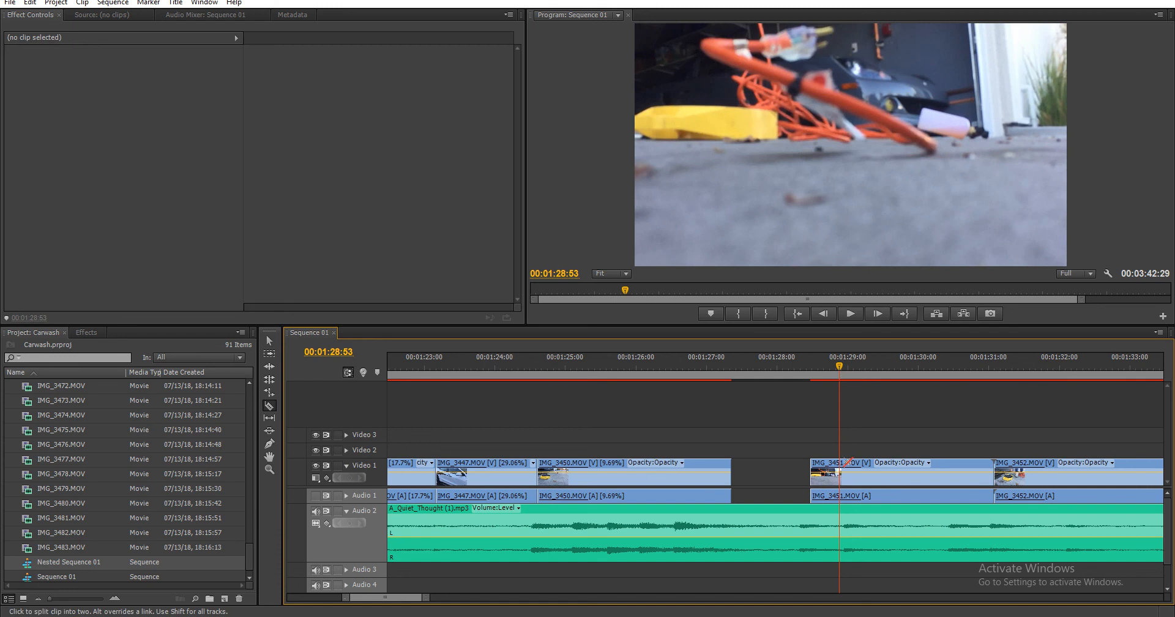
left_click_drag(845, 472, 629, 478)
- Delete the rest of IMG_3450 and rate stretch the short IMG_3451 piece to end at 00:01:27:21
key("r")
left_click(733, 366)
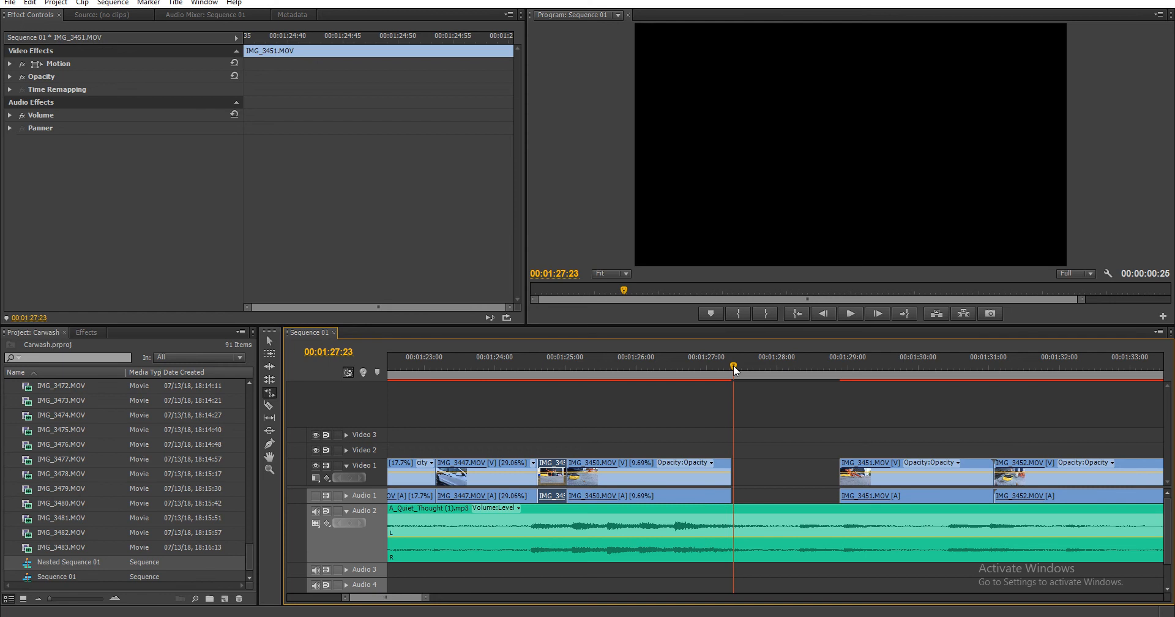
left_click_drag(734, 368, 732, 368)
key("v")
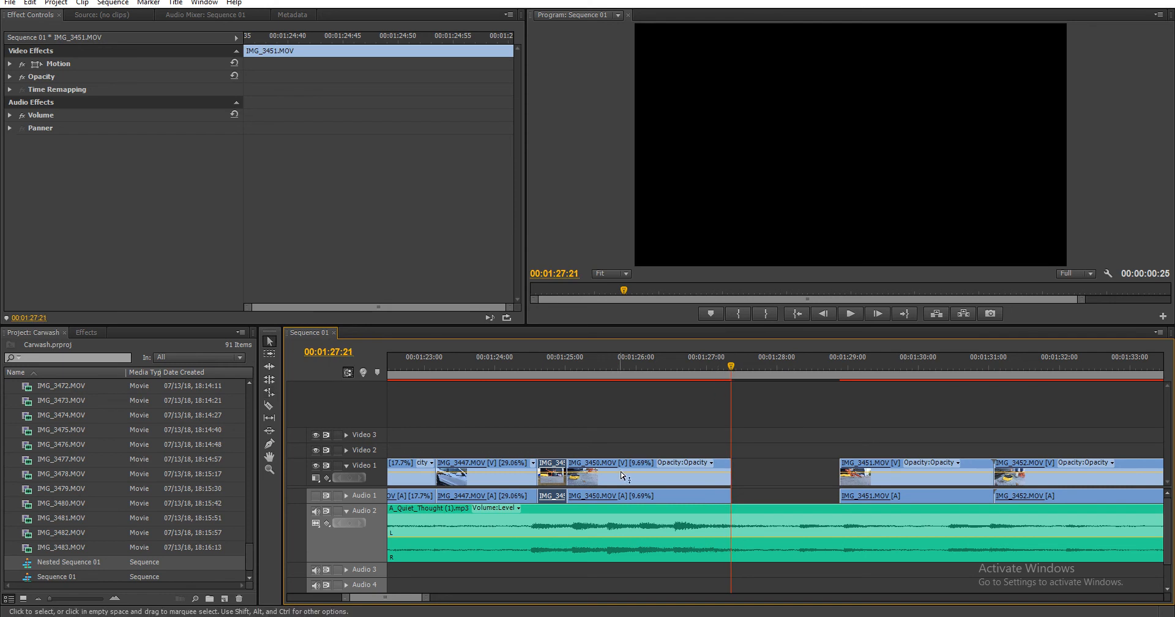
key("Delete")
key("r")
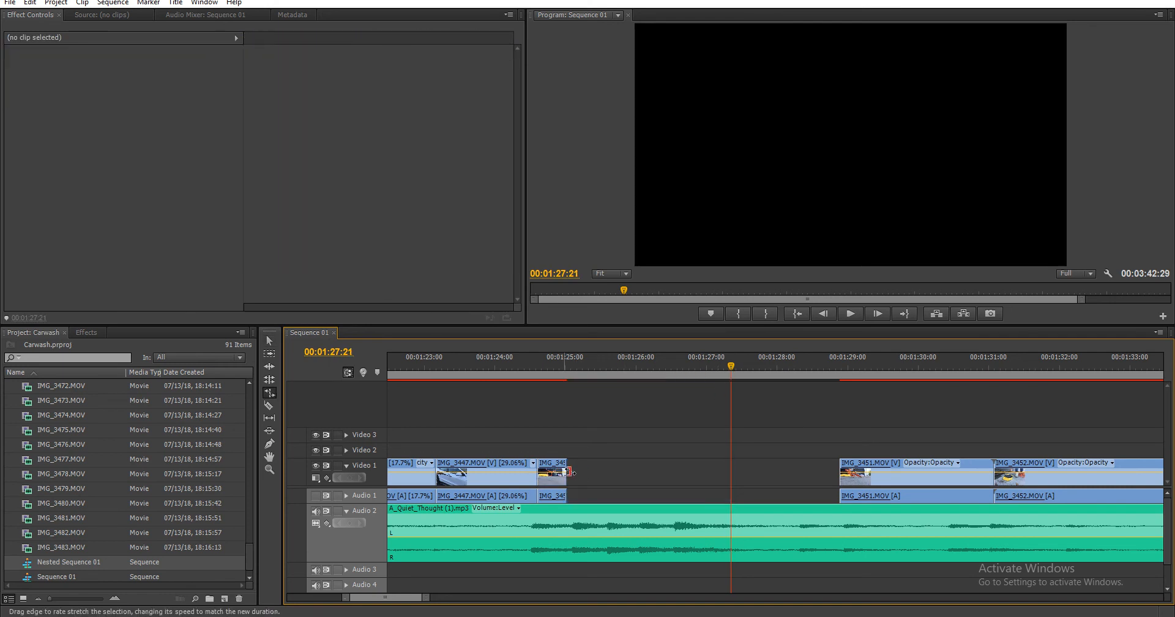
left_click_drag(566, 474, 730, 481)
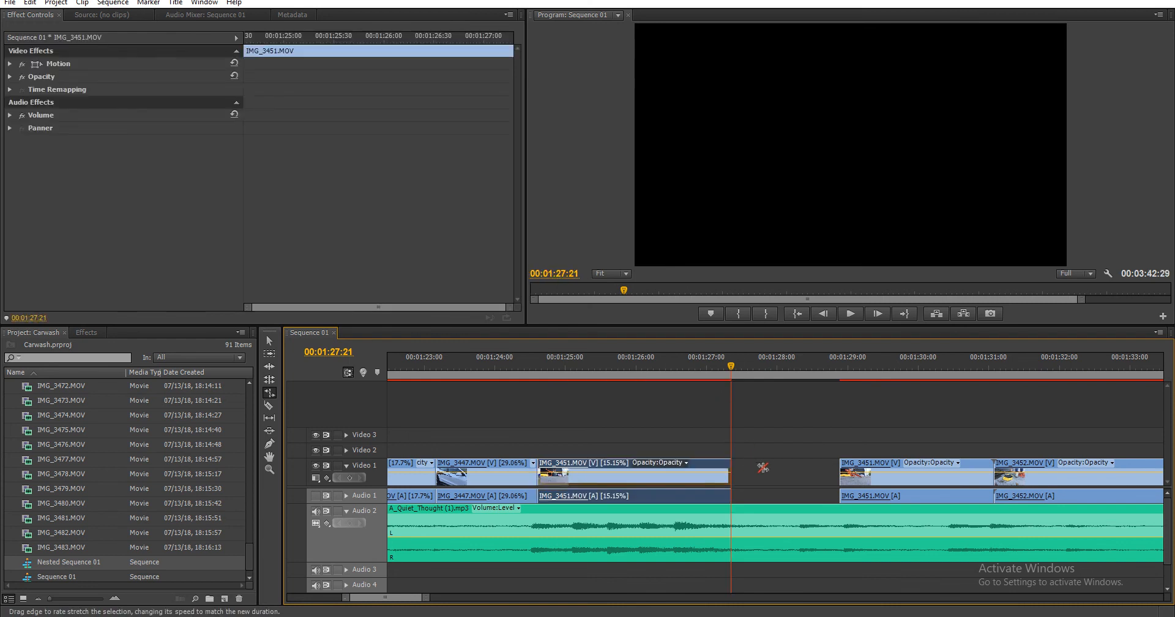
- Close the gap after the slowed IMG_3451 piece and ripple delete the remaining full-speed IMG_3451 clip
left_click(765, 468)
key("Delete")
left_click_drag(755, 366, 911, 372)
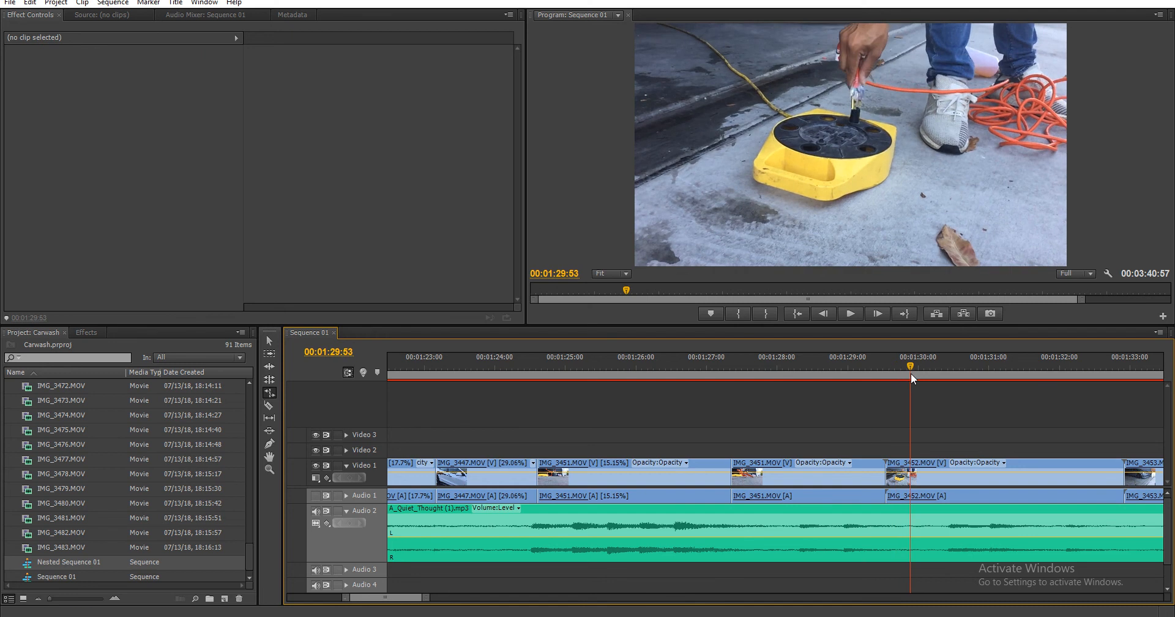
right_click(819, 485)
left_click(878, 115)
- Trim the start of IMG_3452 to 00:01:27:56 and close the gap in front of it
left_click_drag(754, 366, 773, 380)
key("c")
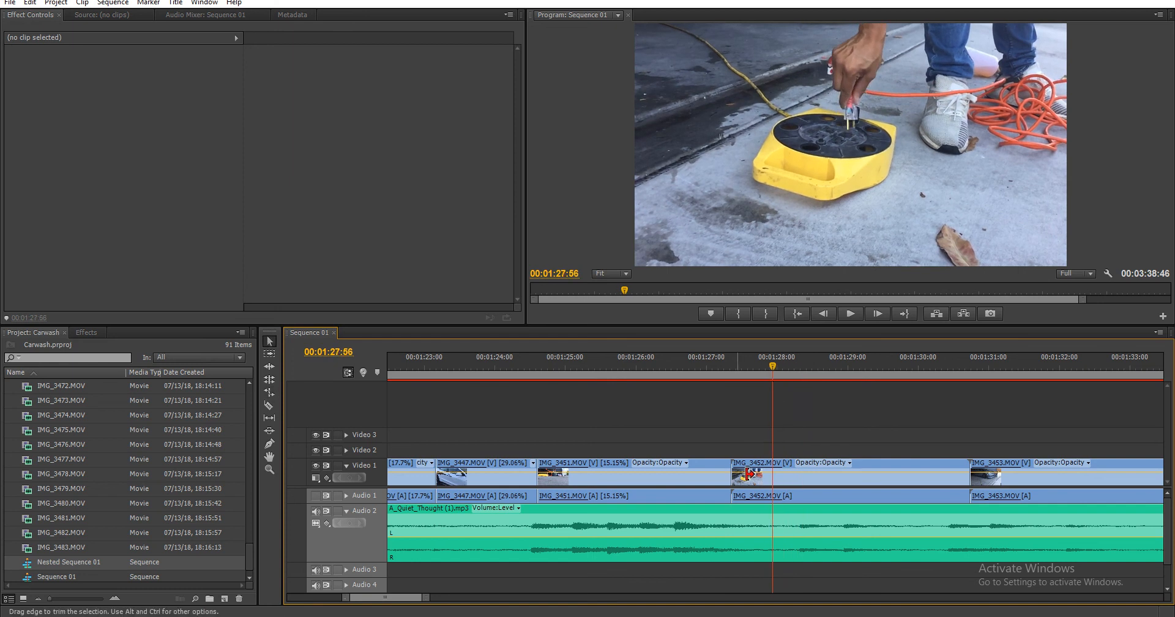
key("v")
left_click_drag(734, 475, 772, 474)
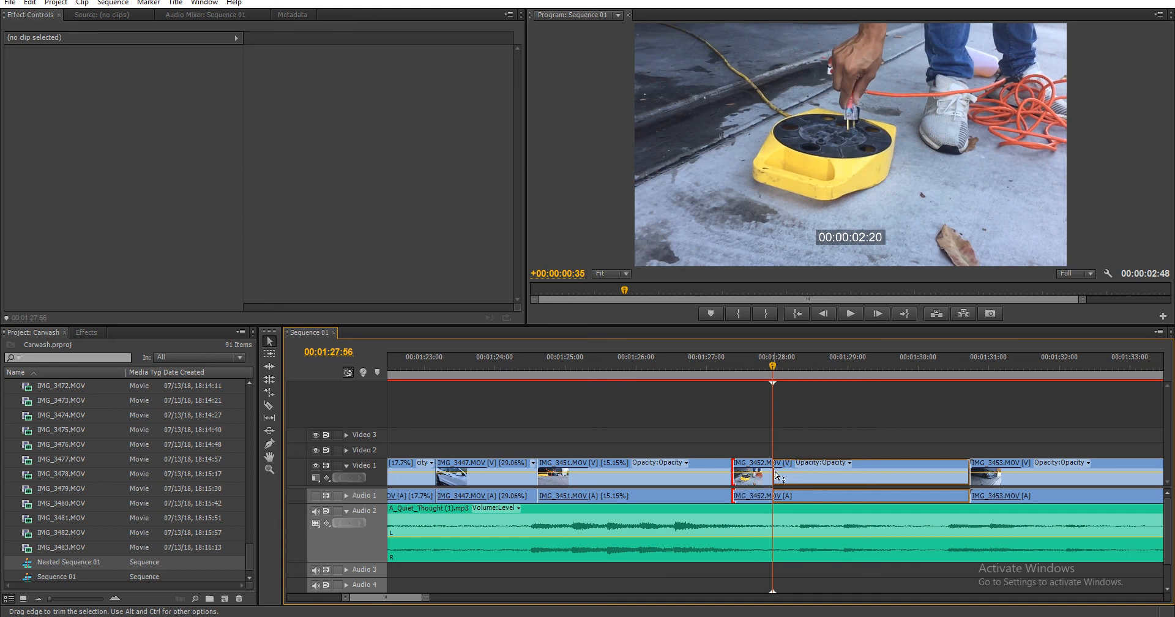
left_click(758, 468)
key("Delete")
- Split IMG_3452 at 00:01:27:47 and delete the part after the cut
left_click_drag(741, 365, 761, 368)
key("c")
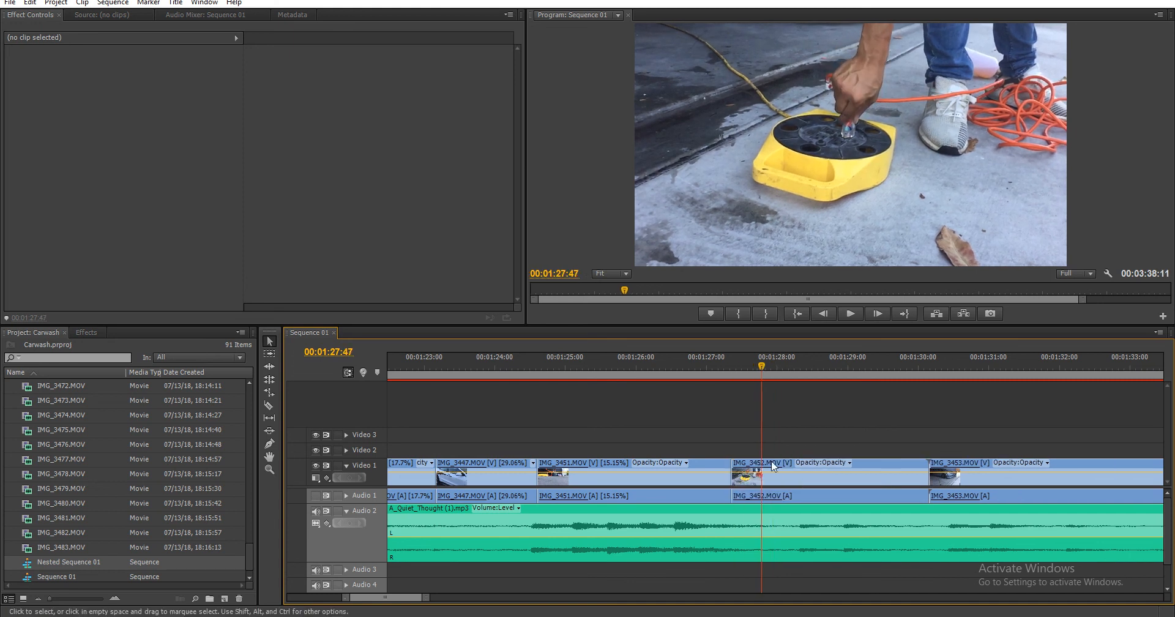
left_click(762, 472)
key("v")
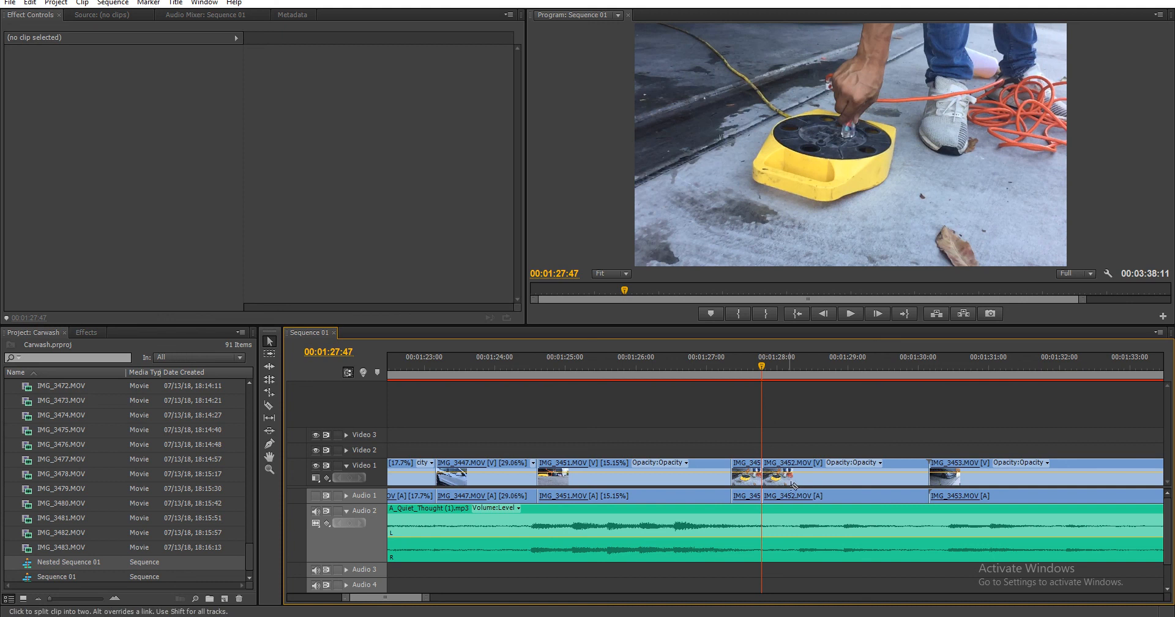
left_click(790, 480)
key("Delete")
- Rate stretch the short IMG_3452 piece to end at about 00:01:28:22 and close the gap after it
key("r")
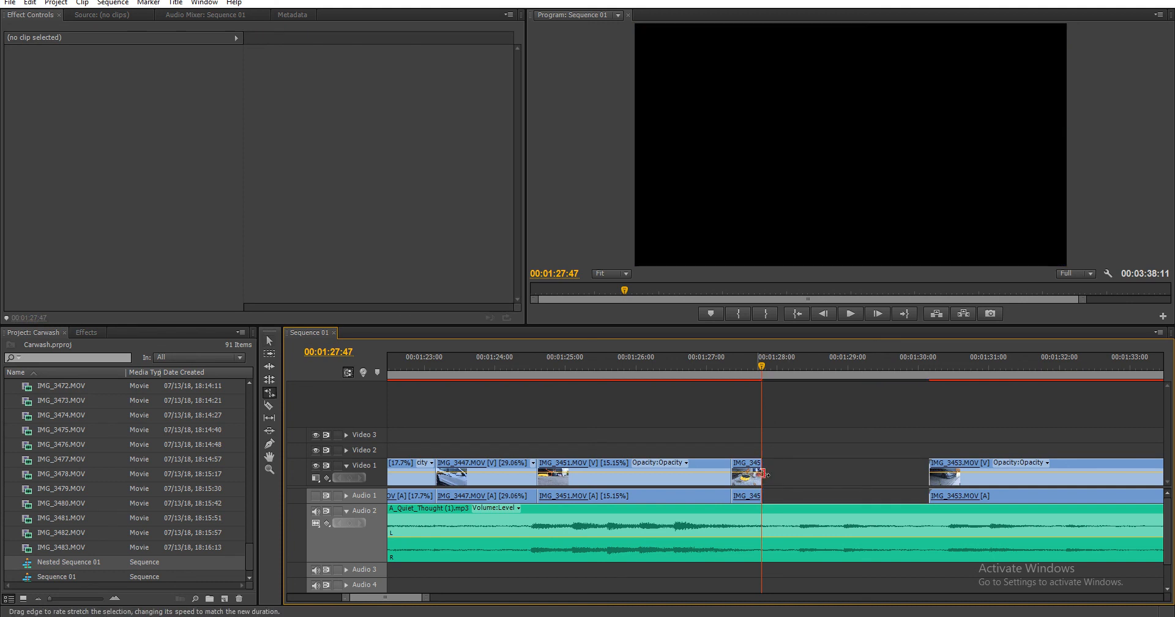
left_click_drag(761, 473, 803, 476)
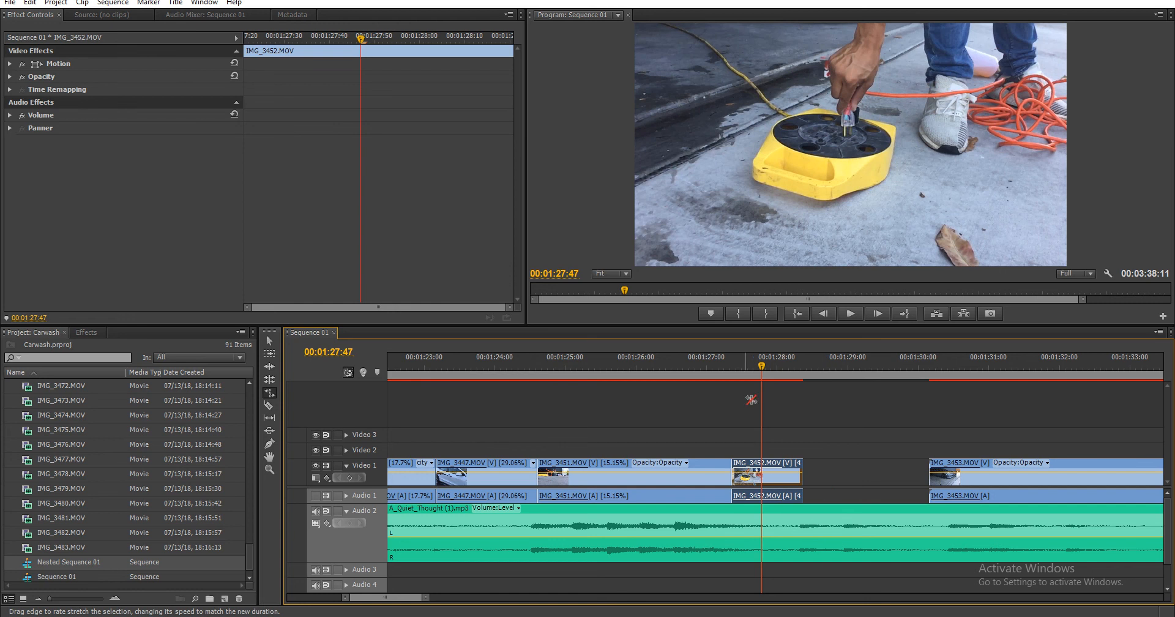
left_click(741, 365)
key("space")
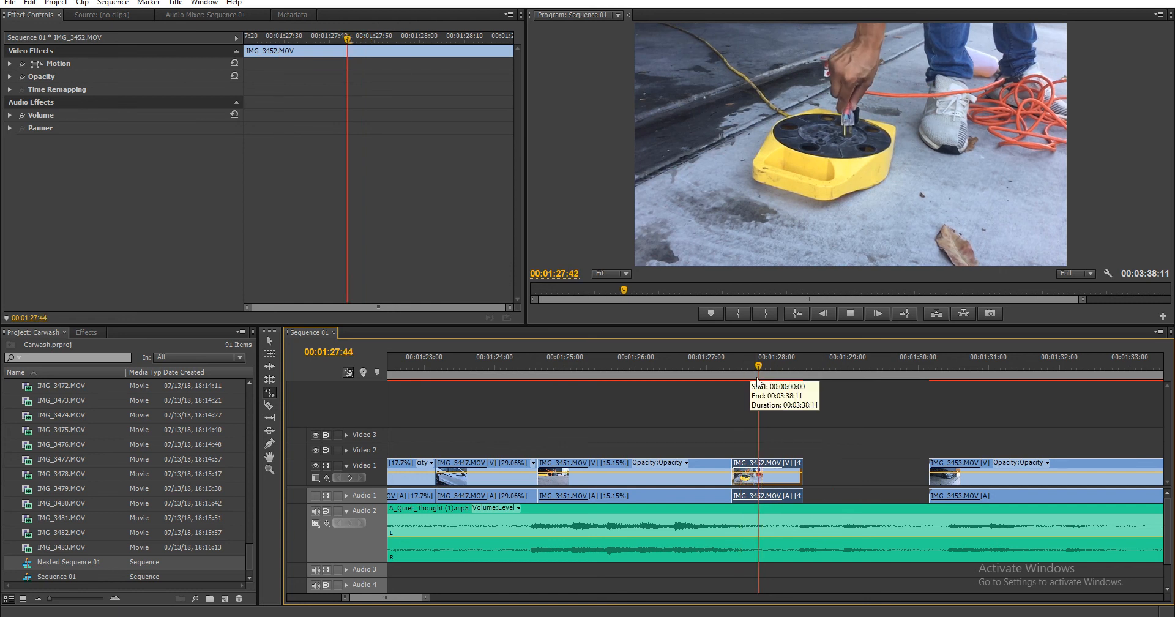
left_click(881, 489)
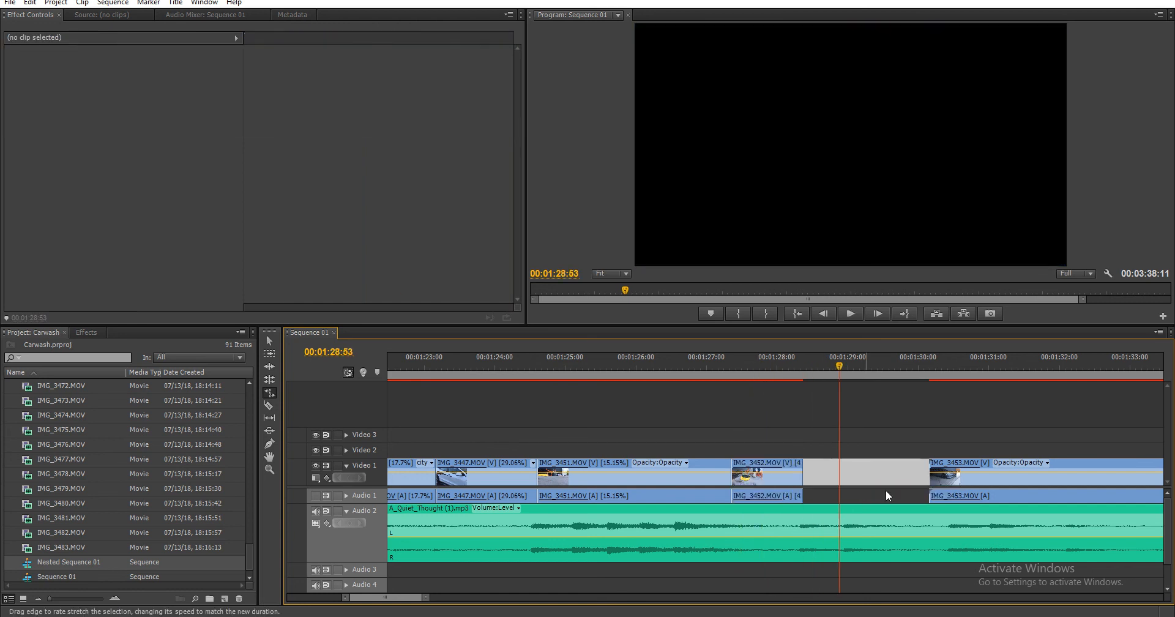
key("Delete")
- Split IMG_3453 at 00:01:30:45 and ripple delete the part before the cut
left_click_drag(804, 363, 968, 381)
key("c")
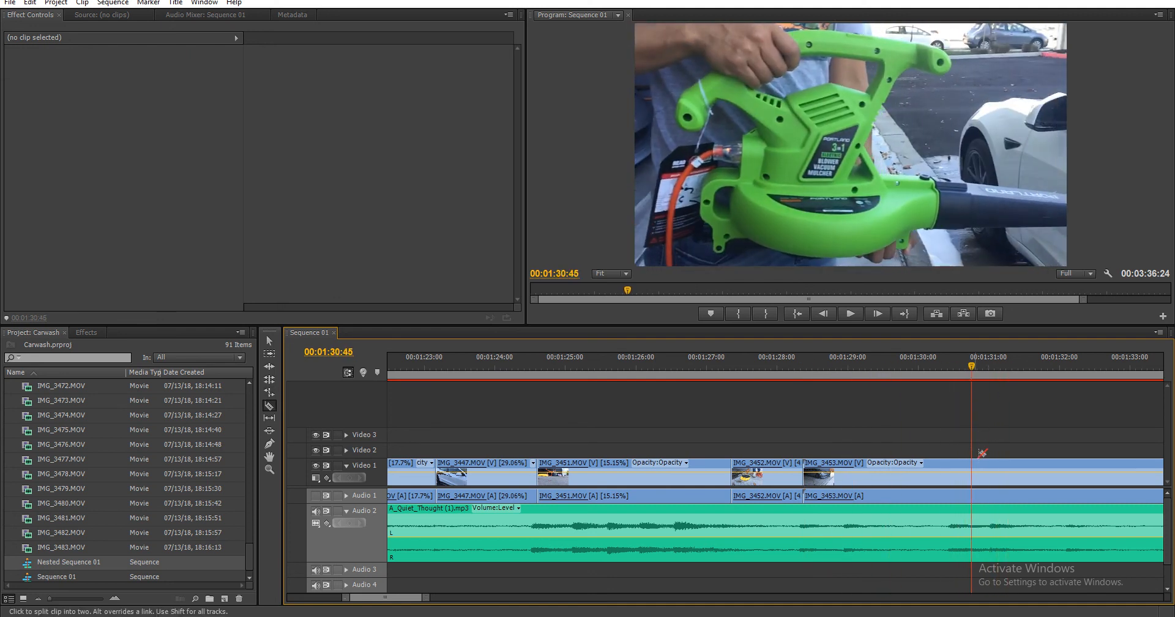
left_click(974, 469)
right_click(937, 468)
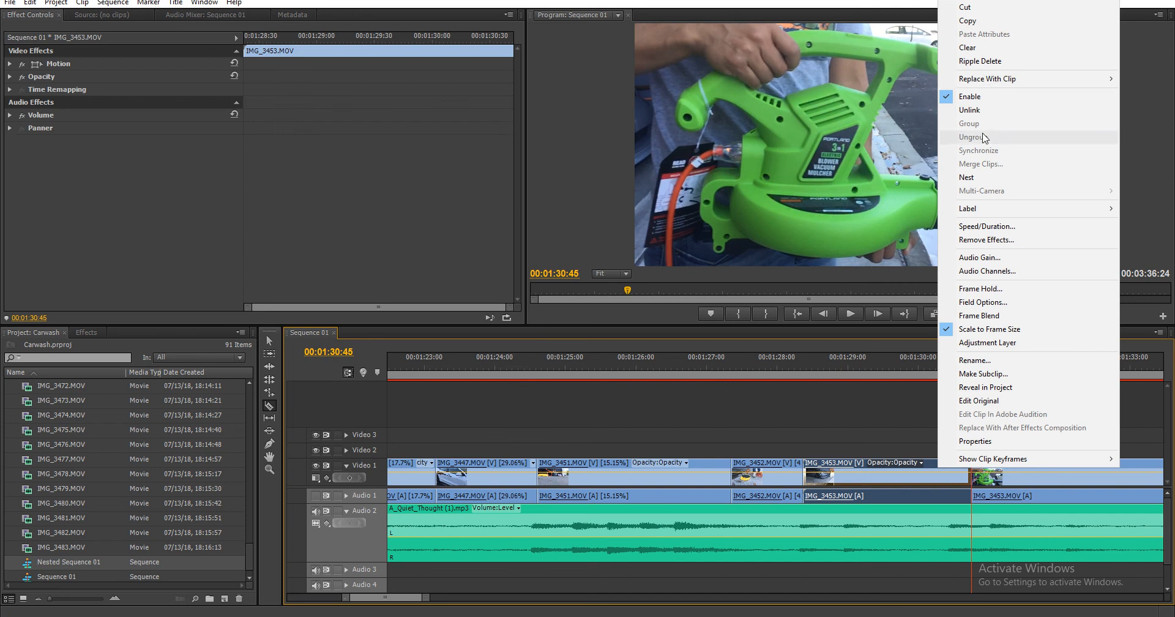
left_click(985, 60)
key("shift+Delete")
- Play back the start of IMG_3453, split it at 00:01:28:53 and delete the part after the cut
left_click(799, 366)
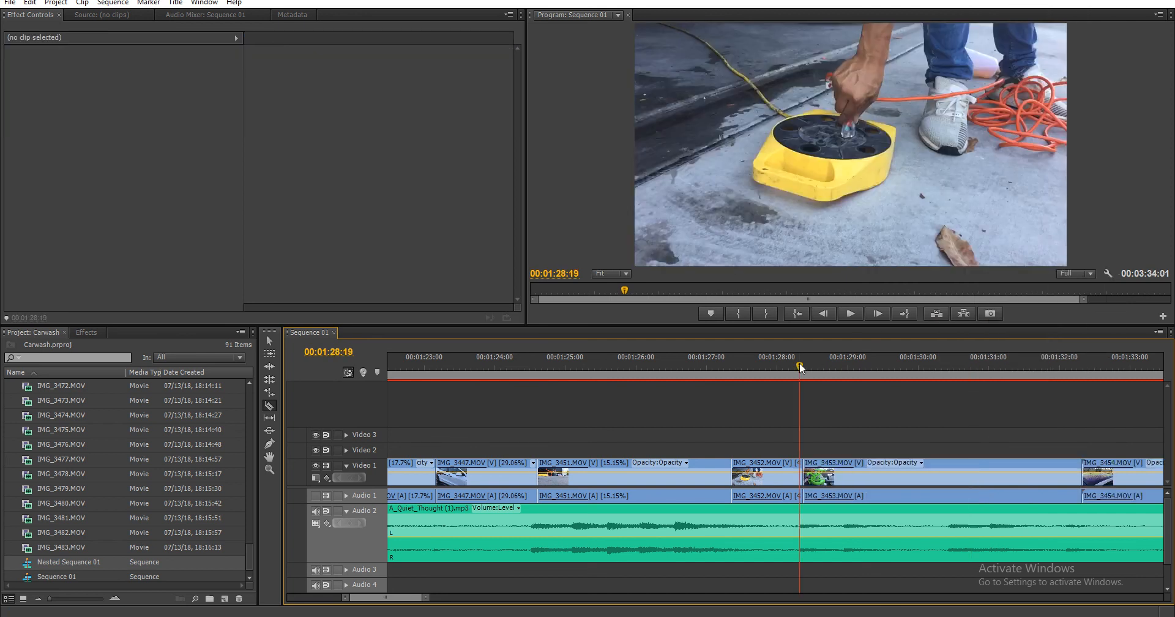
key("space")
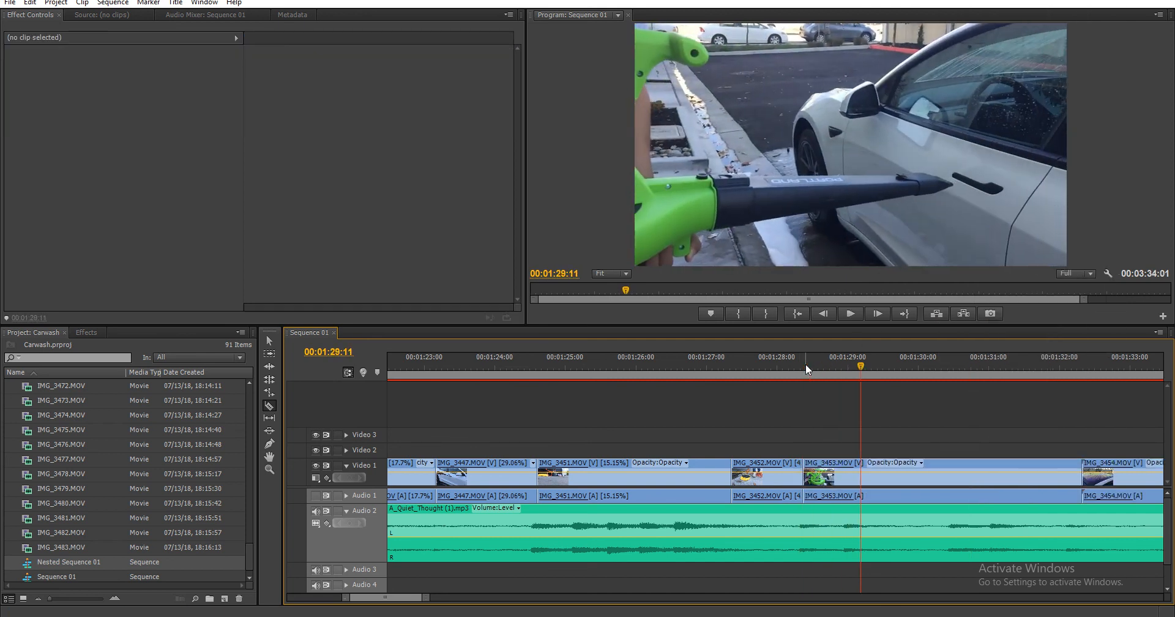
left_click(839, 367)
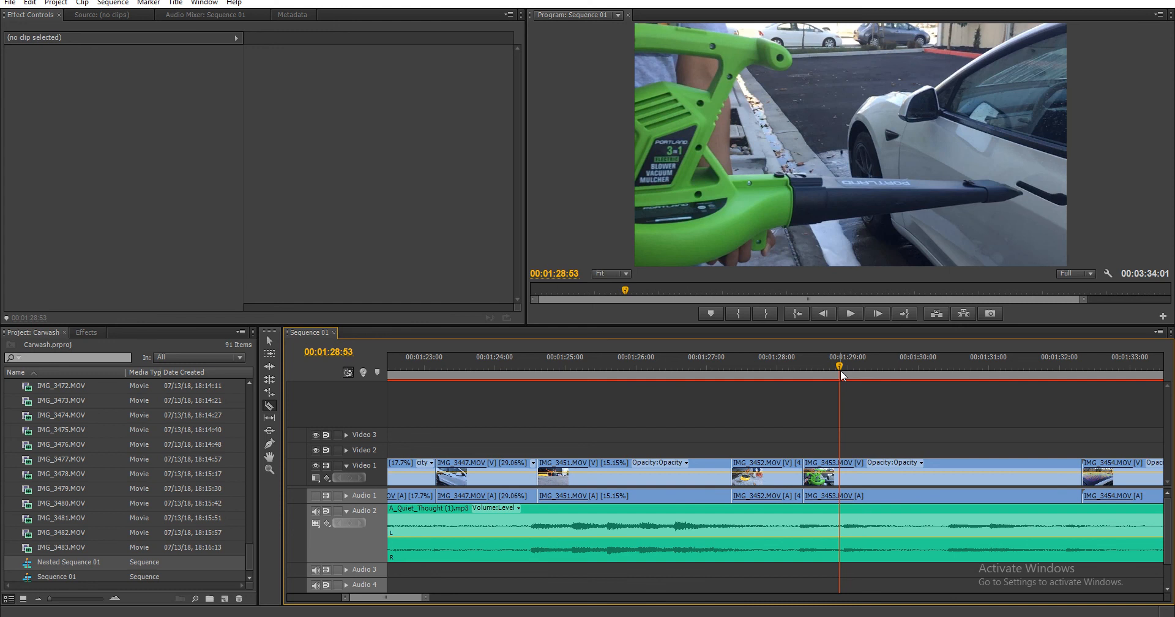
left_click(839, 471)
key("v")
left_click(880, 478)
key("Delete")
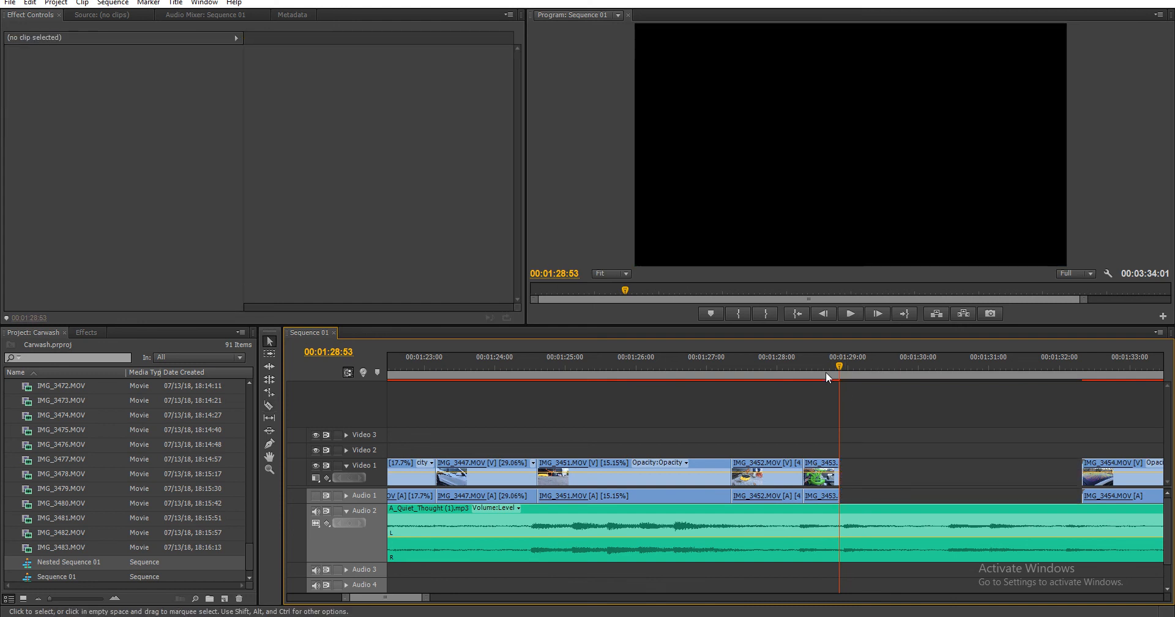
- Rate stretch the short IMG_3453 piece to 24.8% speed, ending at 00:01:30:27, and ripple delete the gap after it
left_click(804, 363)
key("space")
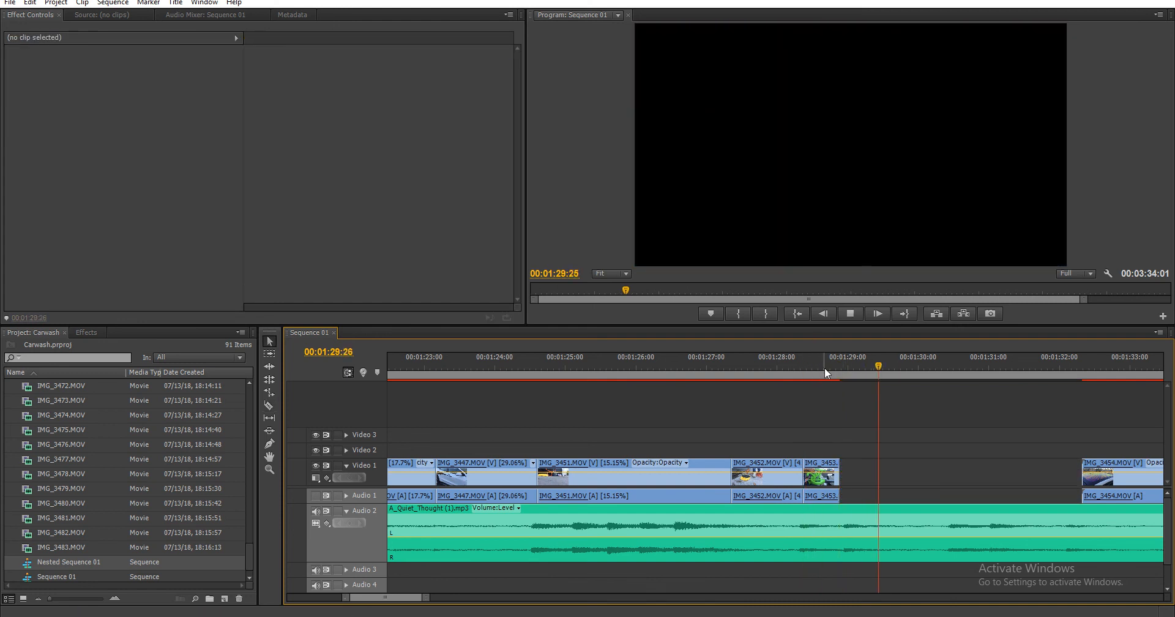
left_click(948, 367)
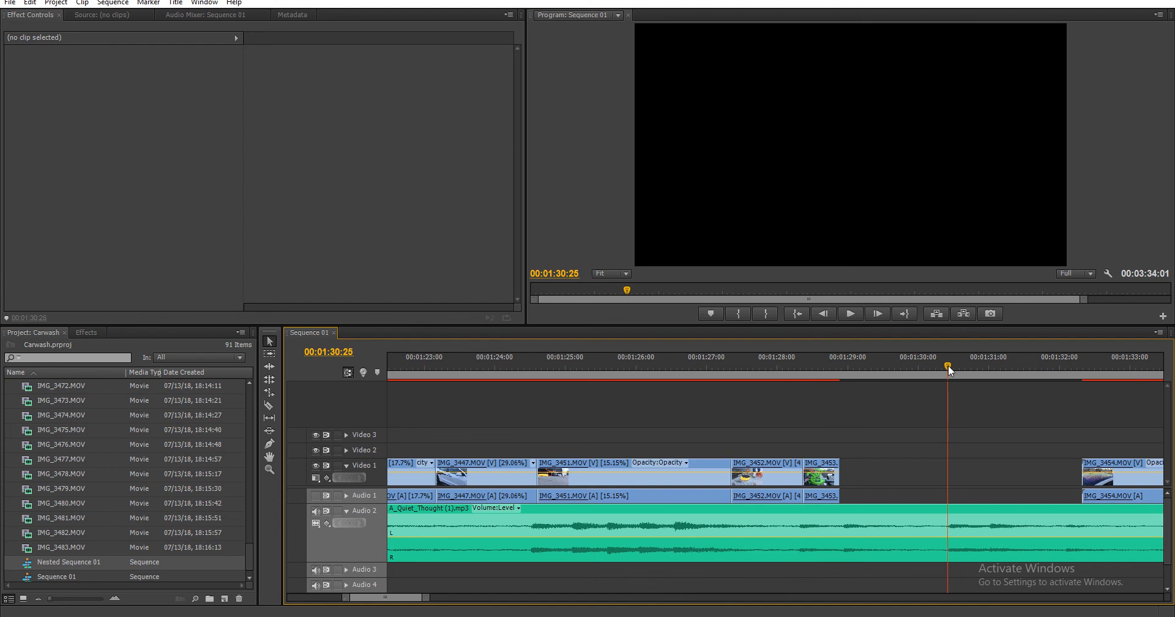
key("r")
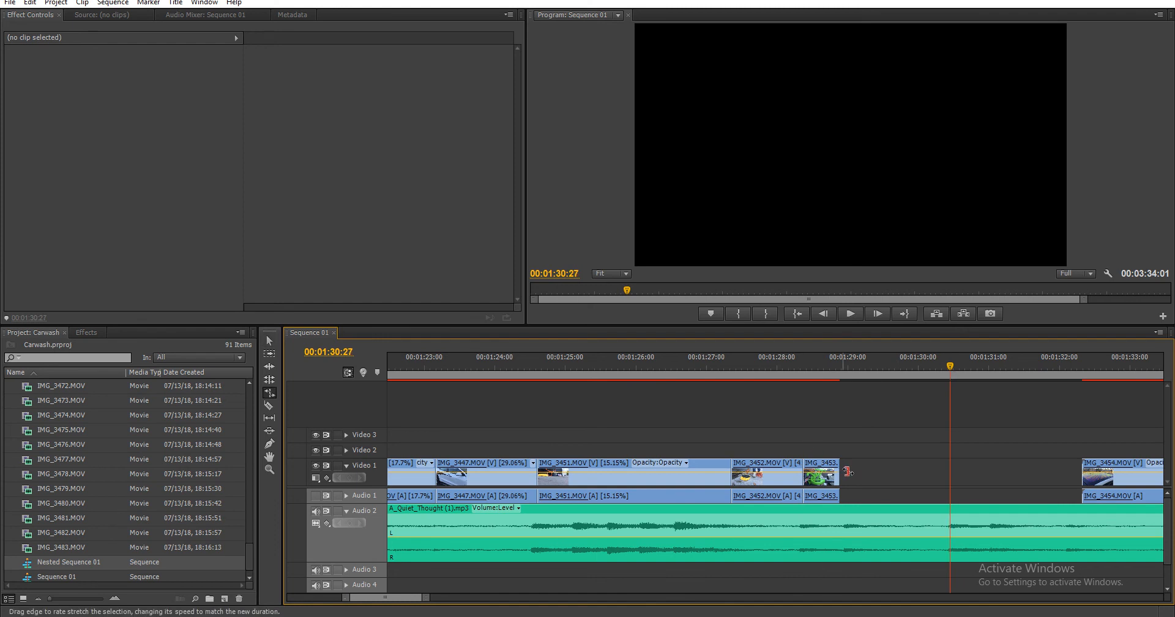
left_click_drag(842, 472, 949, 474)
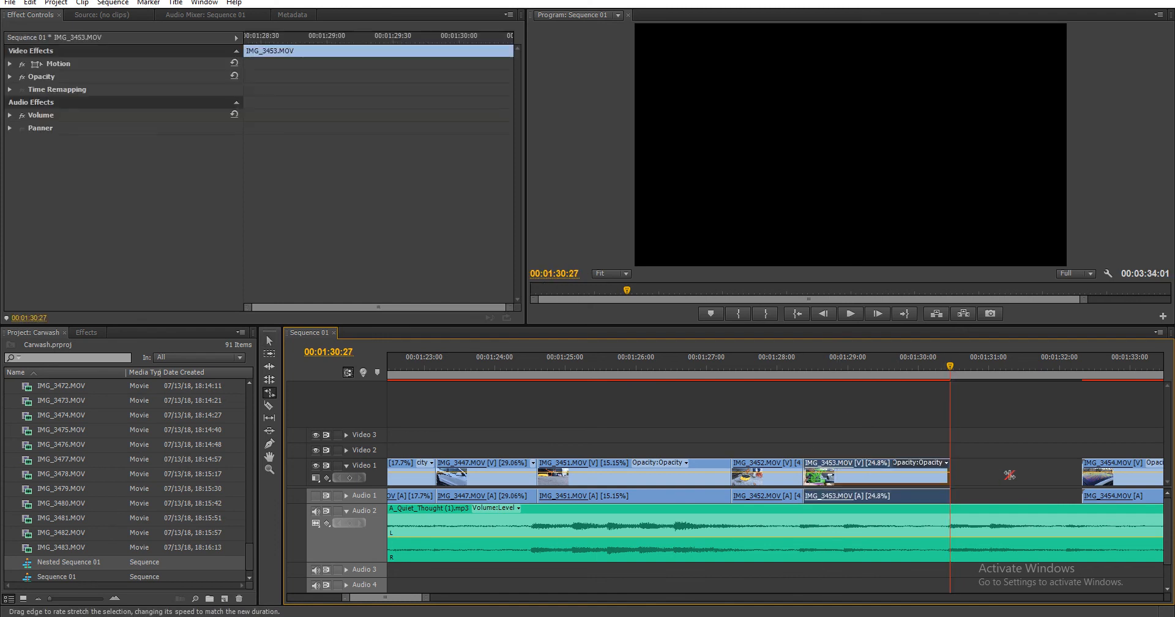
right_click(1005, 475)
left_click(1003, 478)
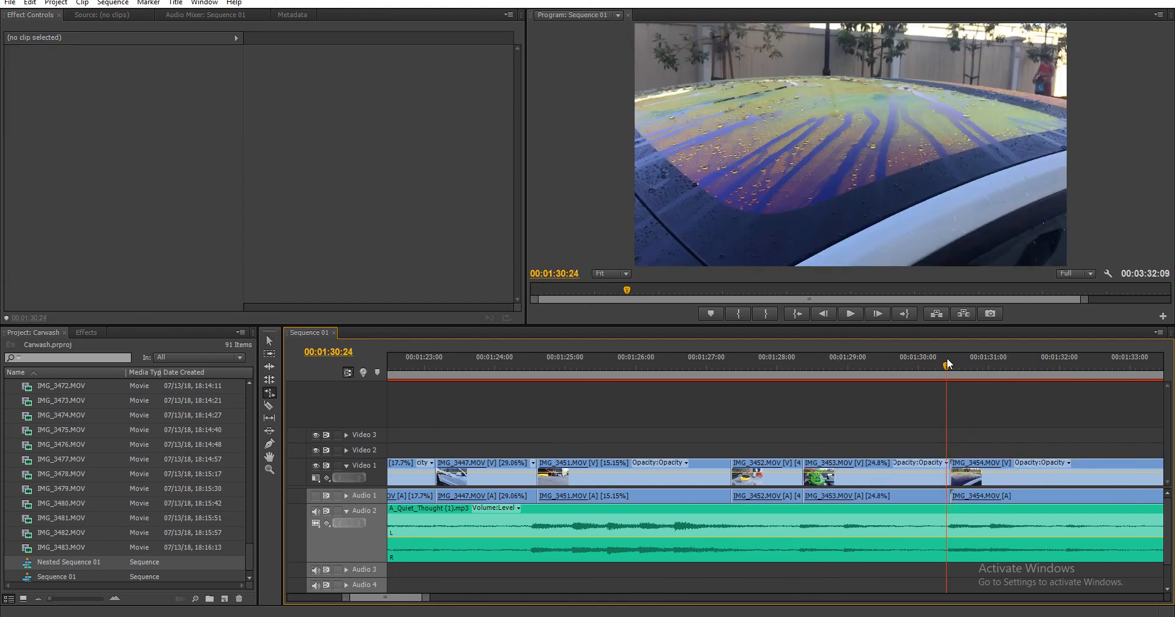
- Split IMG_3454 at 00:01:32:10
left_click(947, 361)
left_click(951, 361)
left_click_drag(952, 361, 1070, 374)
key("c")
left_click(1072, 471)
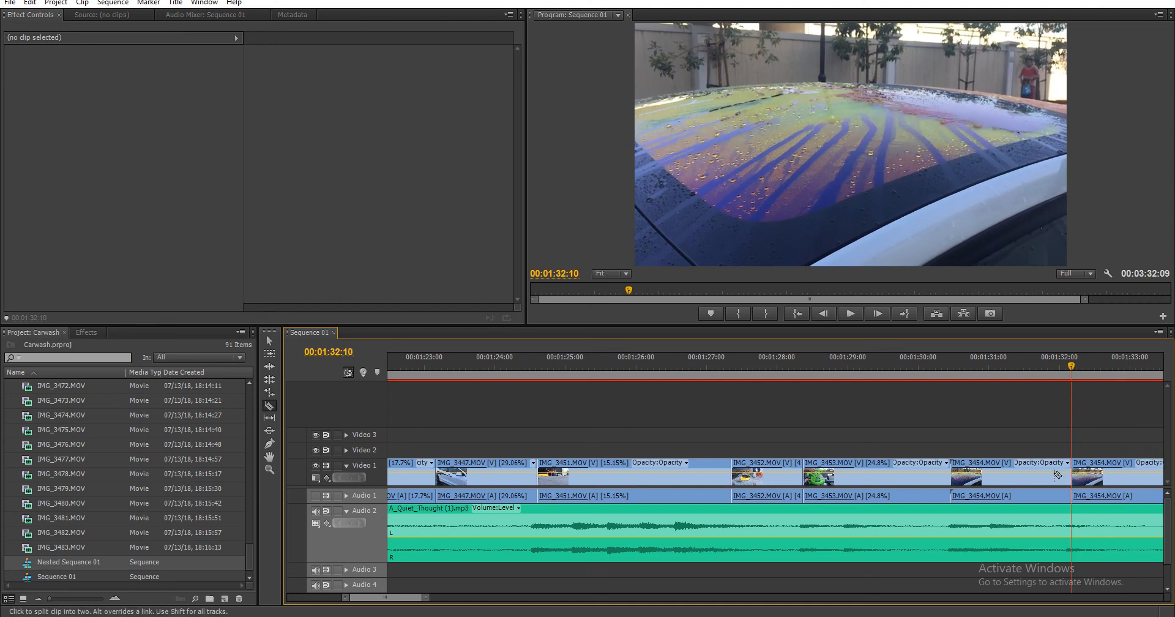
- Clear the IMG_3454 piece before the cut and move the remaining piece back against the end of IMG_3453
right_click(1056, 476)
left_click(1062, 49)
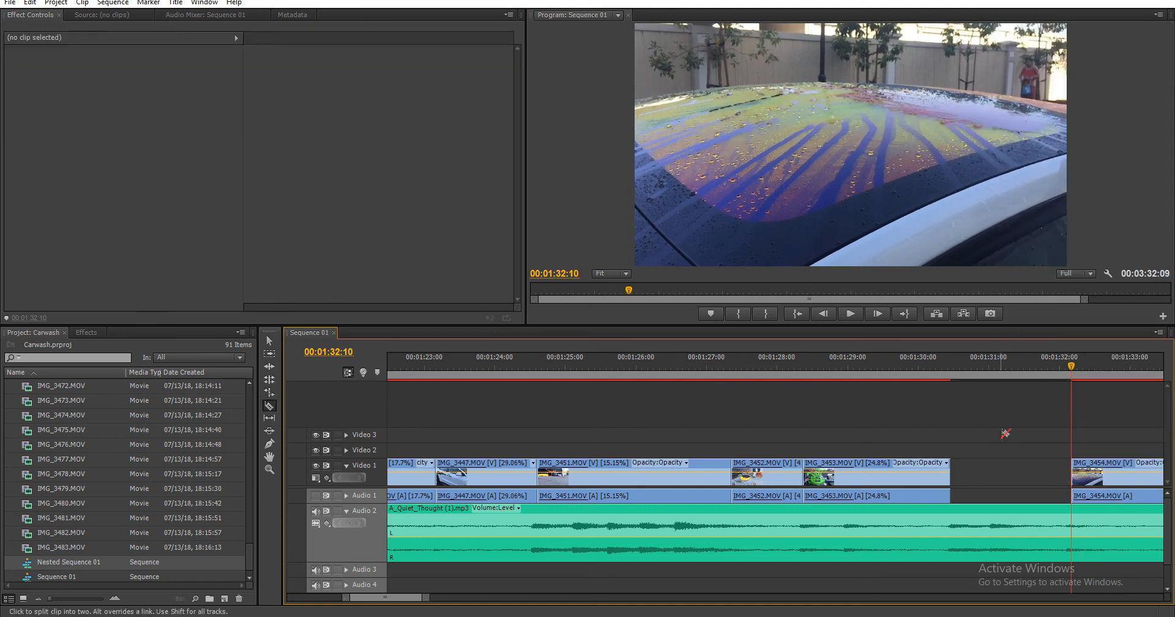
left_click_drag(1088, 479, 967, 486)
- Split the moved IMG_3454 clip at 00:01:31:13 and delete the part after the cut
left_click_drag(397, 598, 399, 602)
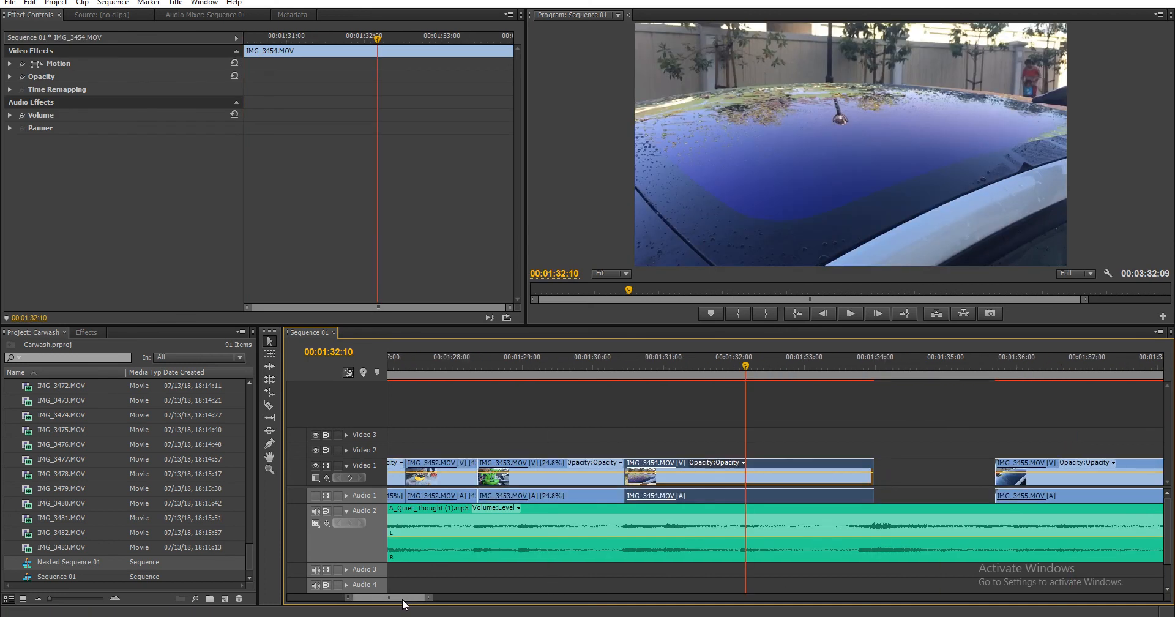
left_click(718, 367)
left_click_drag(718, 365, 679, 370)
key("c")
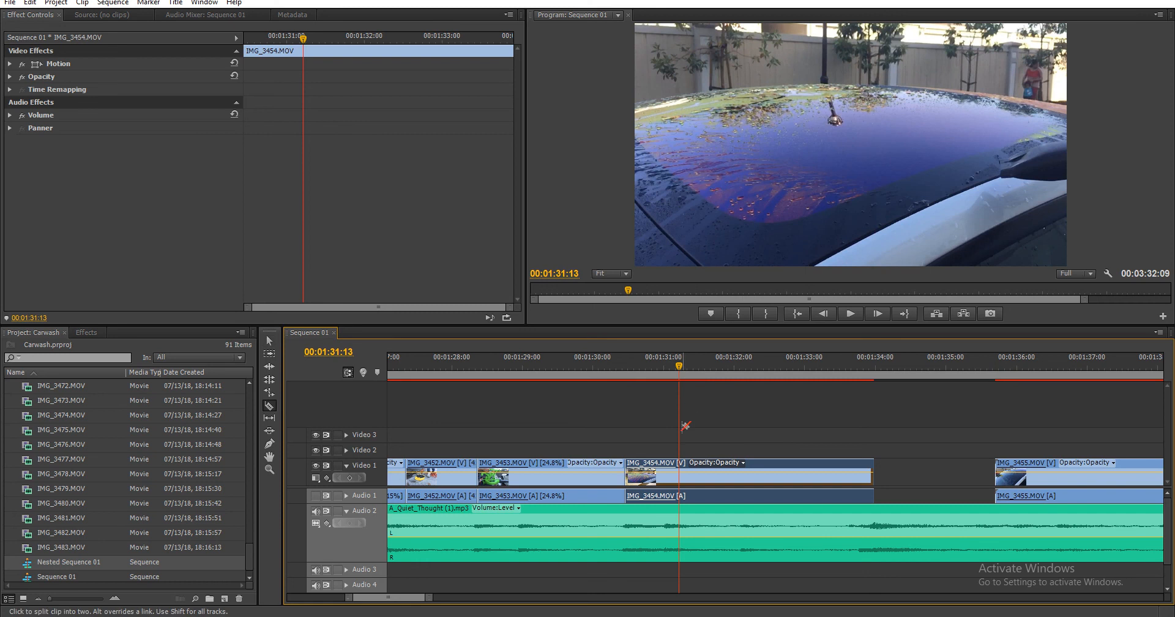
left_click(684, 480)
key("v")
left_click(703, 480)
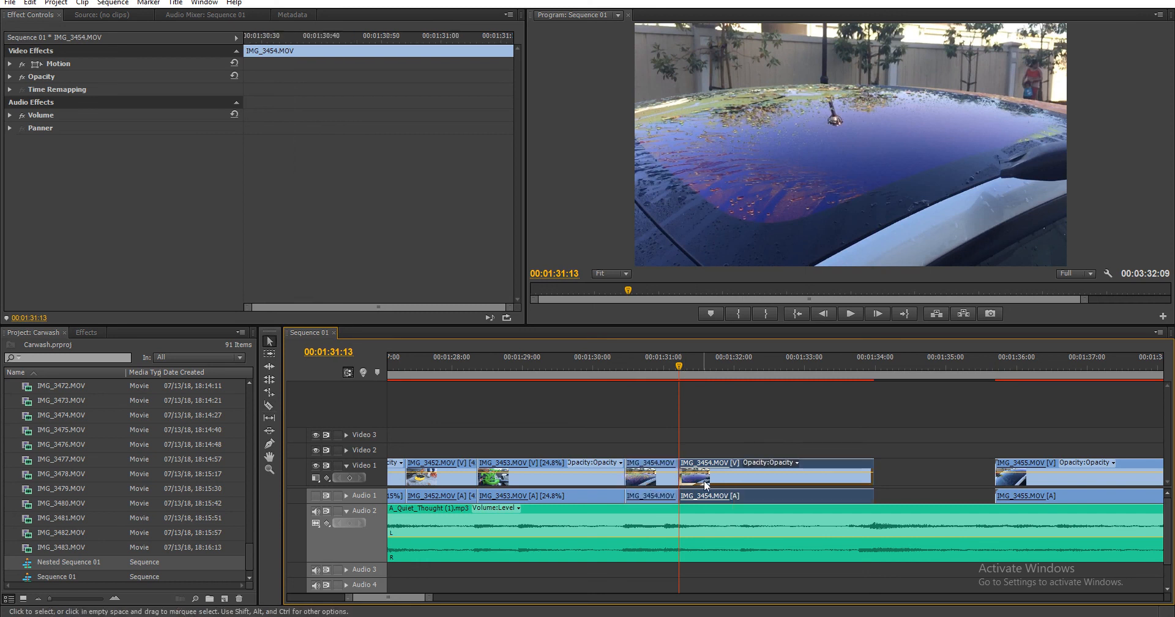
left_click_drag(774, 369, 862, 368)
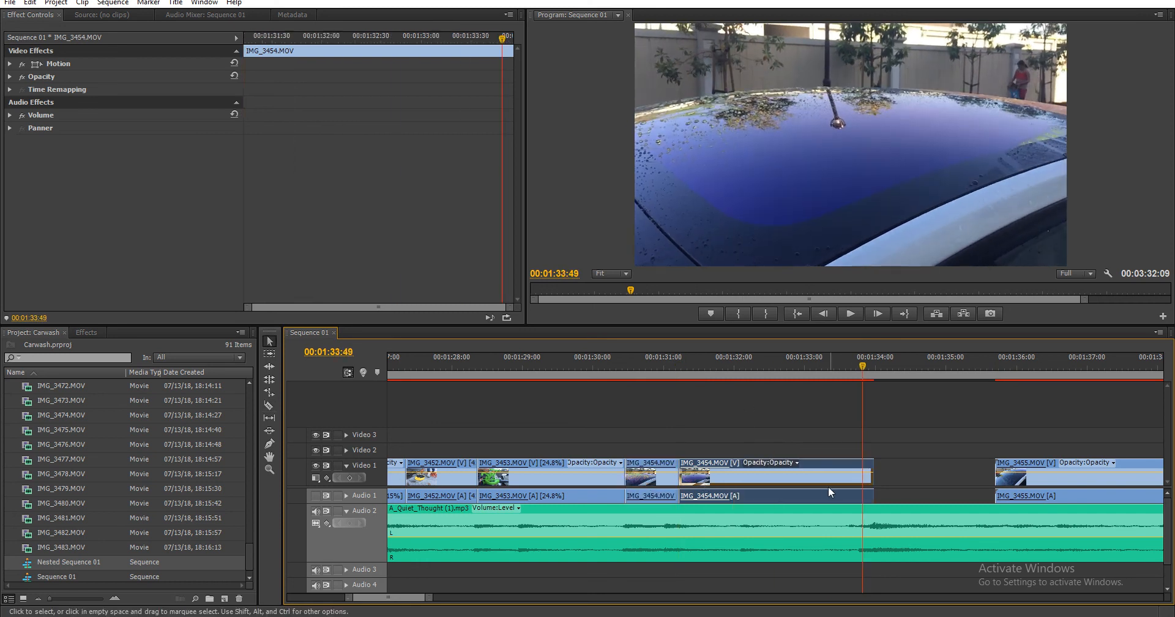
key("Delete")
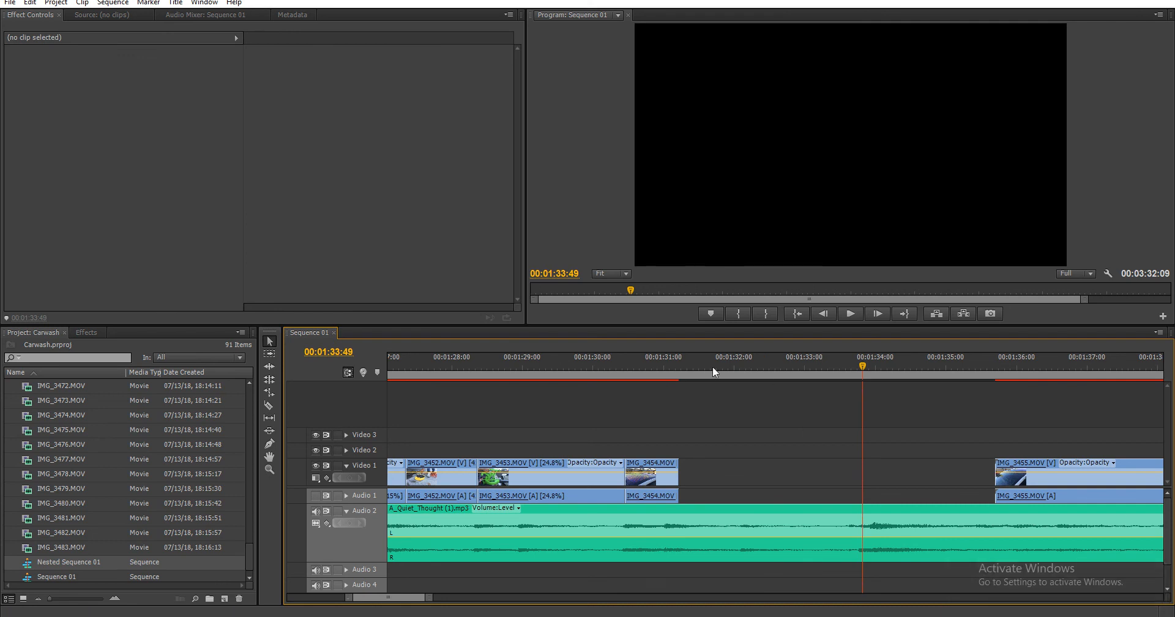
- Rate stretch the short IMG_3454 piece to 21.8% speed, ending at 00:01:33:58, and close the gap after it
left_click(728, 371)
left_click_drag(728, 373, 873, 385)
key("r")
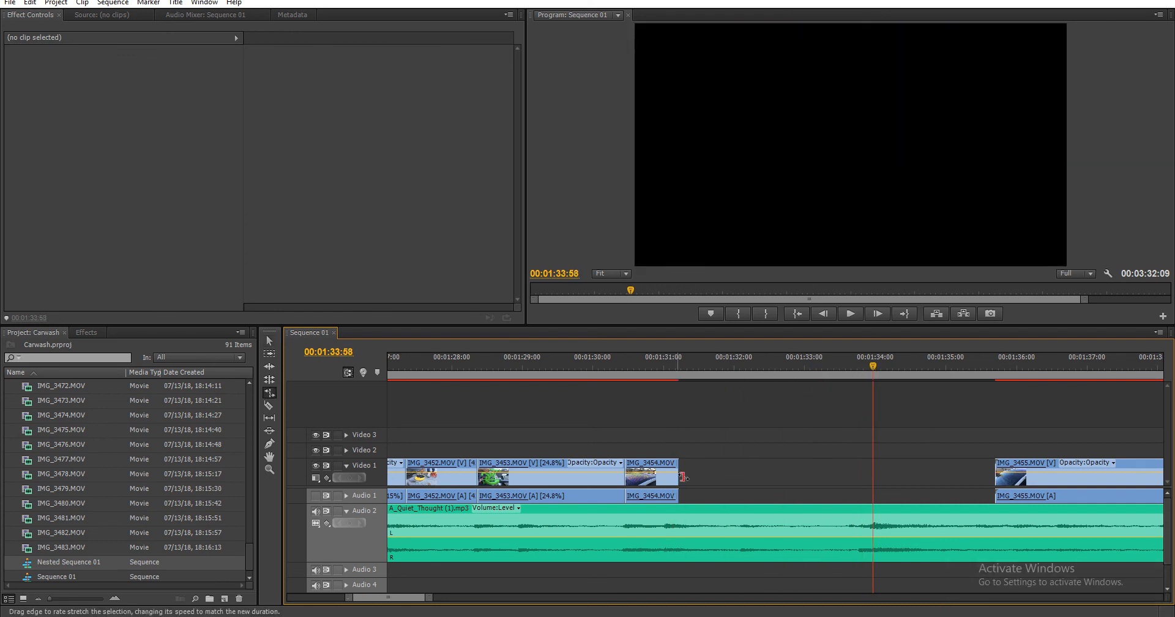
left_click_drag(678, 471, 873, 470)
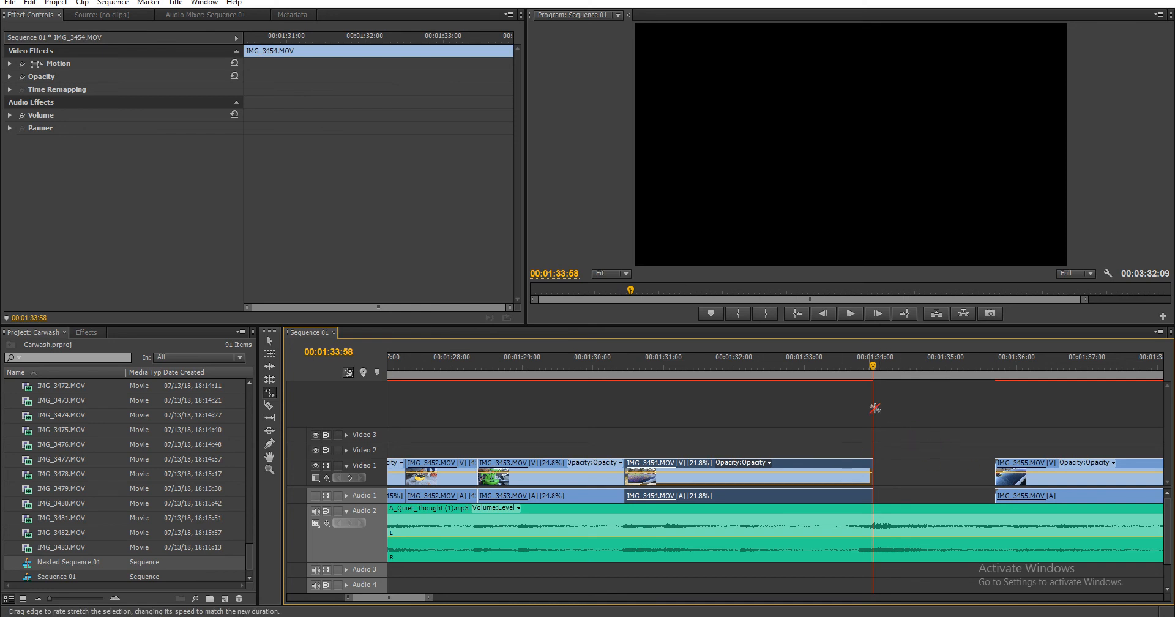
left_click(621, 363)
key("space")
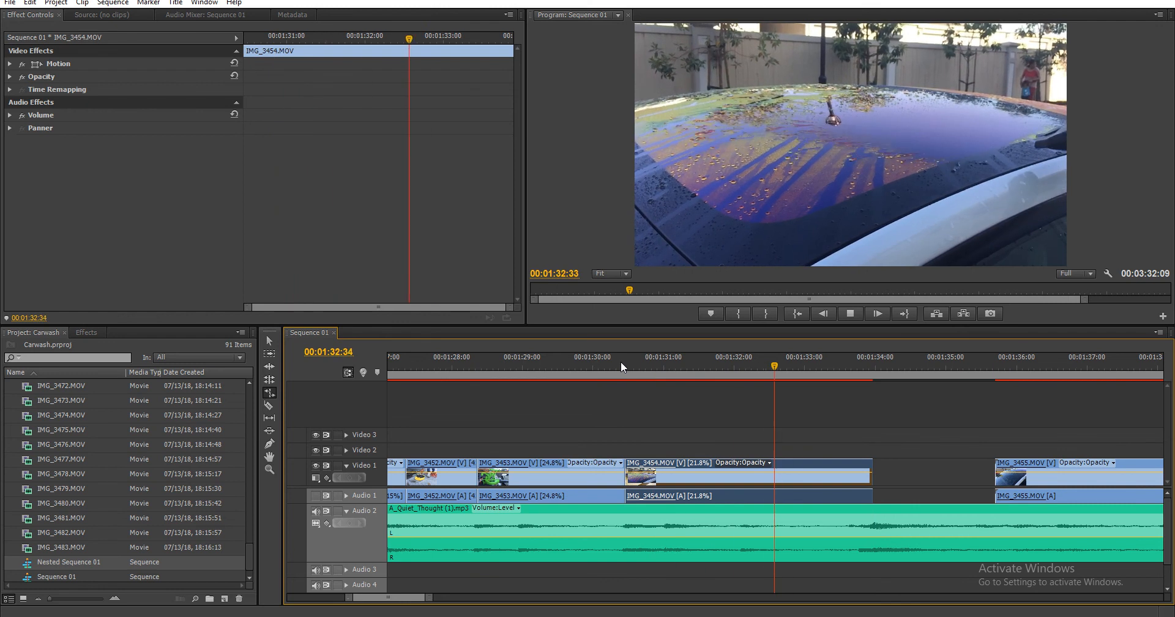
key("space")
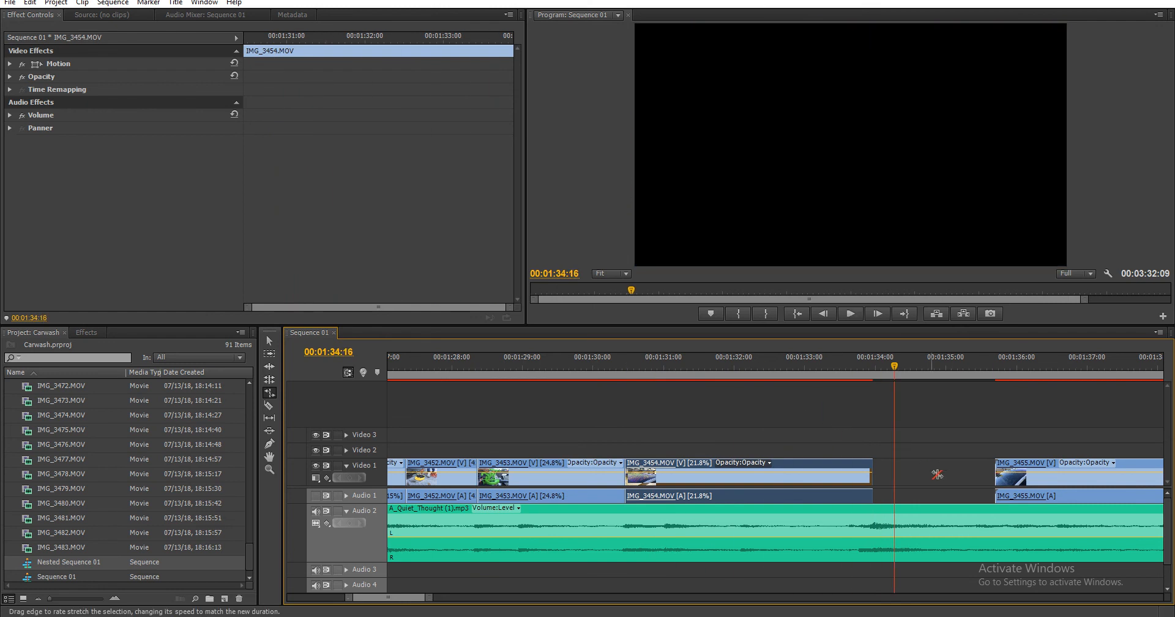
left_click(933, 475)
key("Delete")
- Split IMG_3455 at 00:01:35:07 and ripple delete the part before the cut
left_click_drag(865, 373, 954, 422)
key("c")
left_click(954, 474)
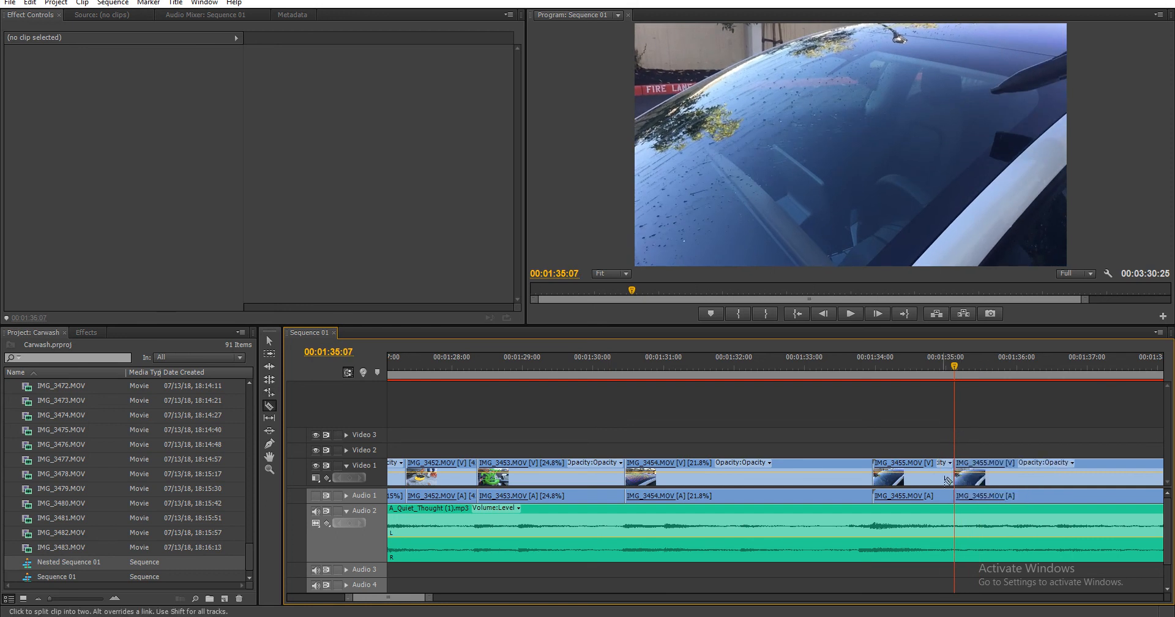
right_click(944, 474)
left_click(985, 68)
- Split IMG_3455 at 00:01:34:23 and delete the part after the cut
left_click_drag(892, 373, 901, 372)
left_click(902, 475)
key("v")
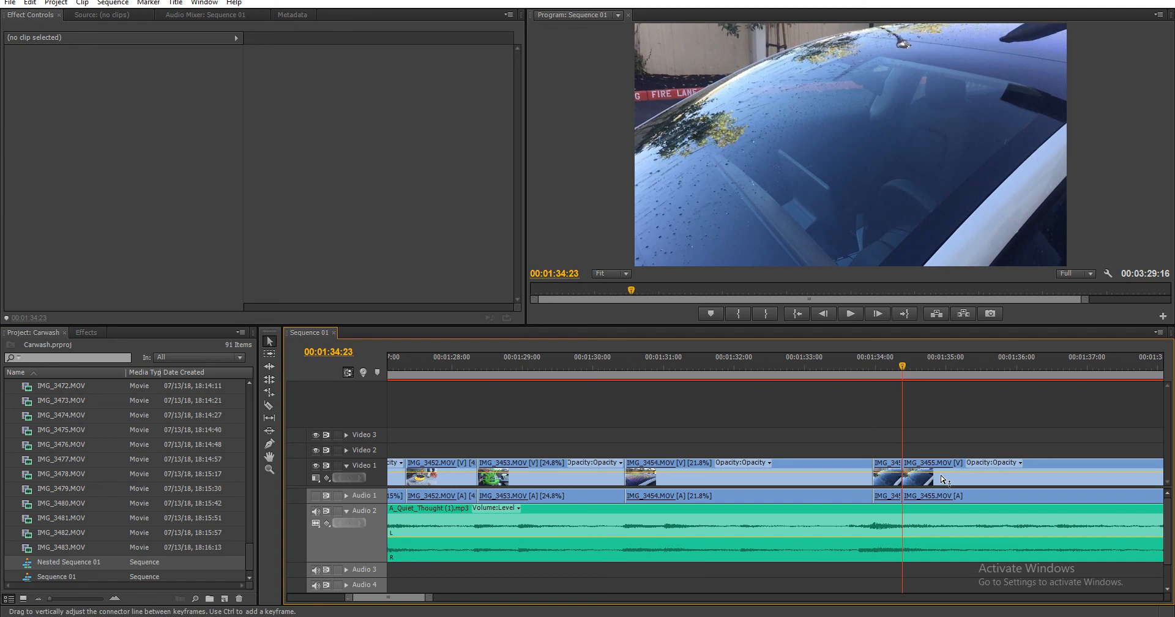
left_click(947, 479)
key("Delete")
- Rate stretch the short IMG_3455 piece to 15.52% speed, ending between 00:01:36:00 and 00:01:37:00
key("r")
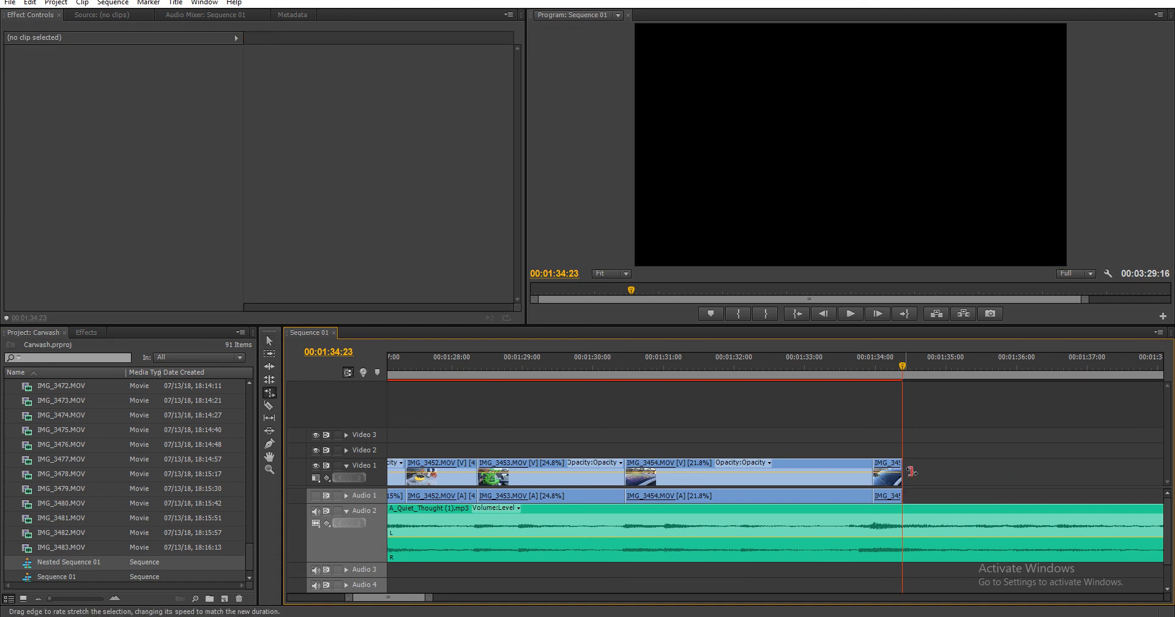
left_click_drag(905, 472, 1063, 482)
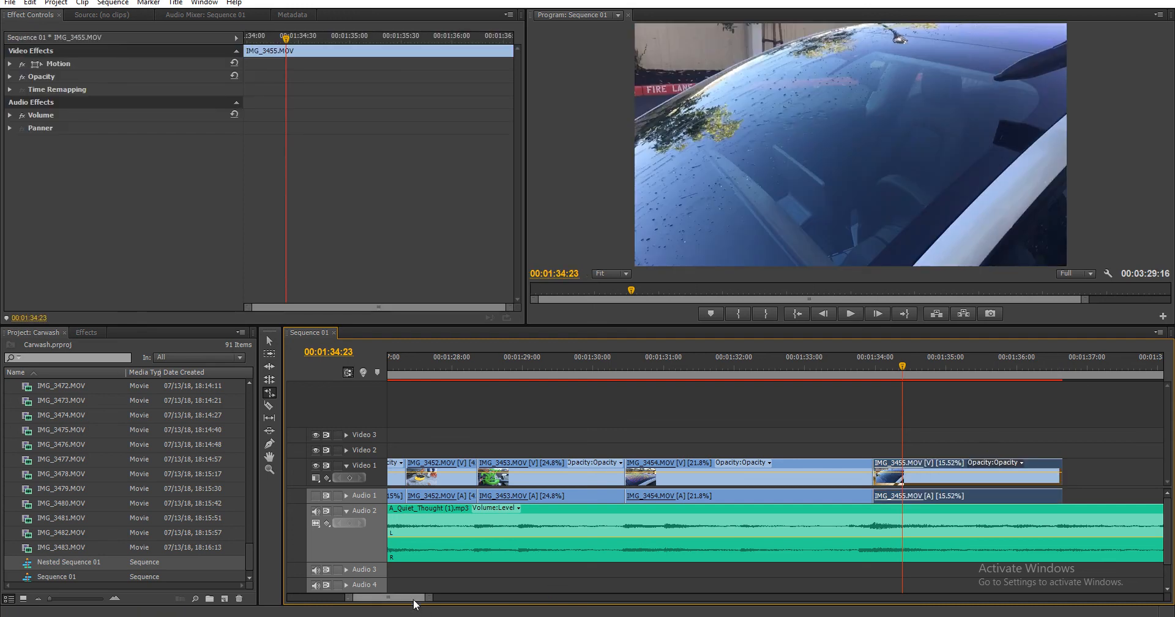
- Close the gap between the slowed IMG_3455 piece and IMG_3456
scroll(414, 600, "down", 5)
left_click(557, 497)
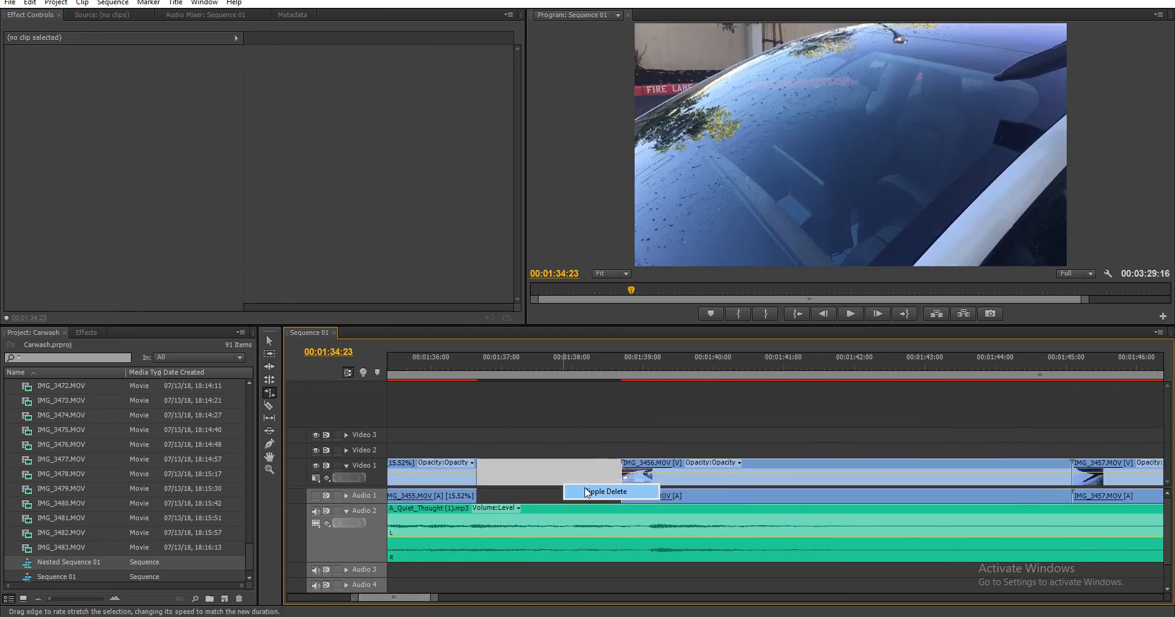
key("Delete")
- Split IMG_3456 at 00:01:37:43, delete the part before the cut, and move the remainder against IMG_3455
left_click(480, 359)
left_click_drag(483, 358, 553, 387)
key("c")
left_click(554, 475)
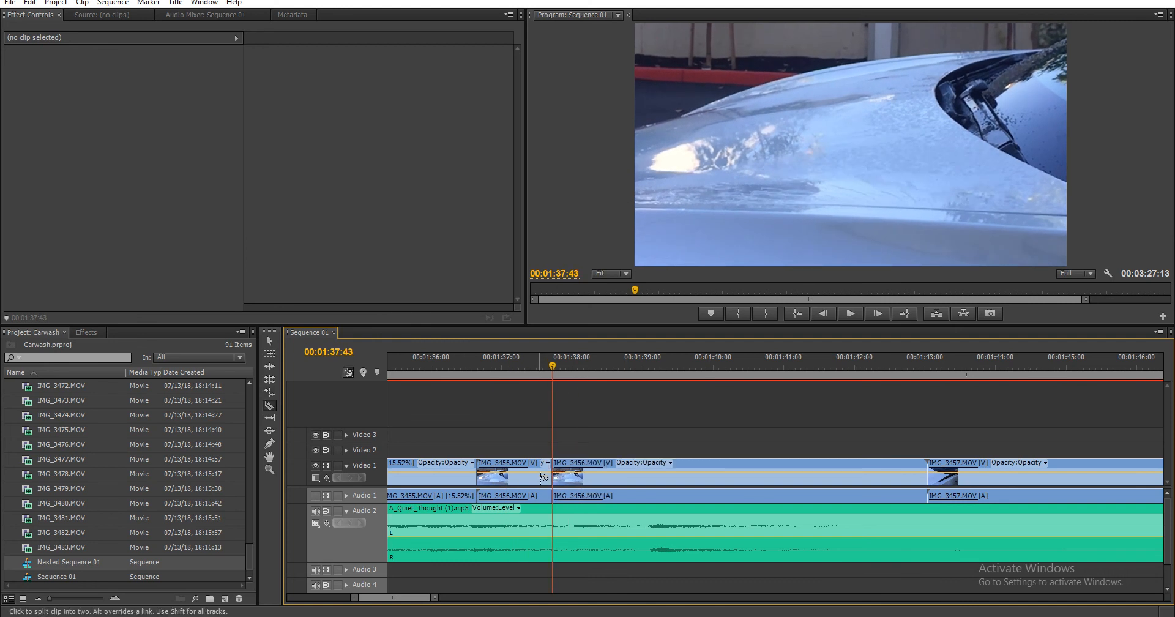
right_click(542, 474)
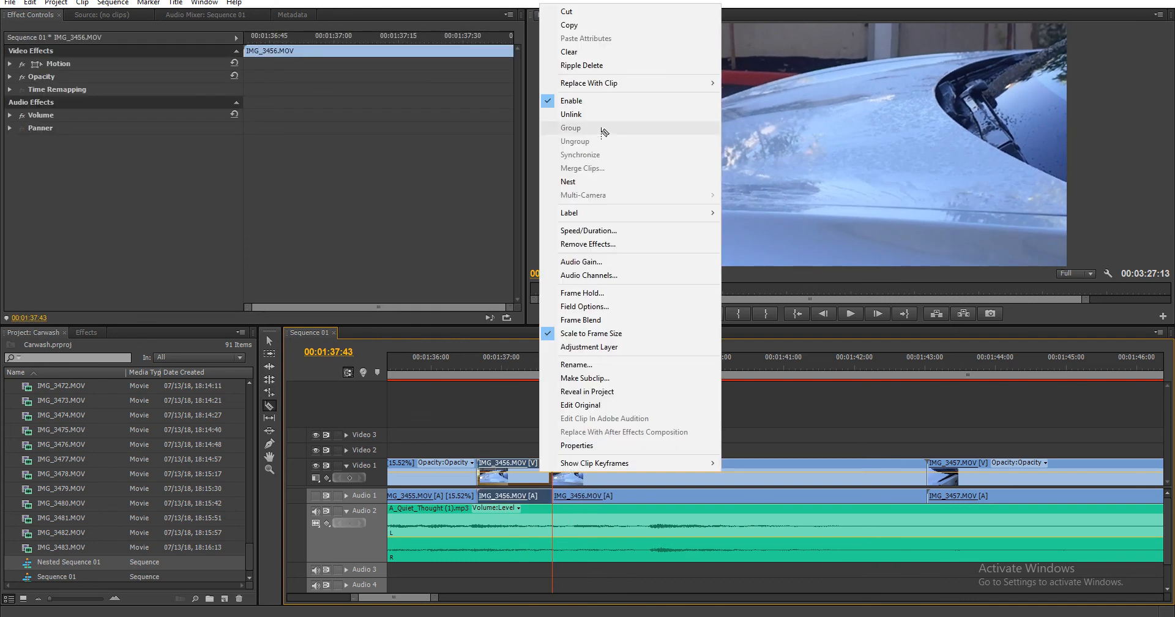
left_click(604, 65)
left_click_drag(591, 482, 515, 482)
- Split IMG_3456 at 00:01:37:11 and delete the part after the cut
left_click(505, 367)
mouse_move(508, 365)
left_mouse_down()
mouse_move(528, 368)
mouse_move(476, 380)
mouse_move(516, 377)
left_mouse_up()
key("c")
left_click(525, 481)
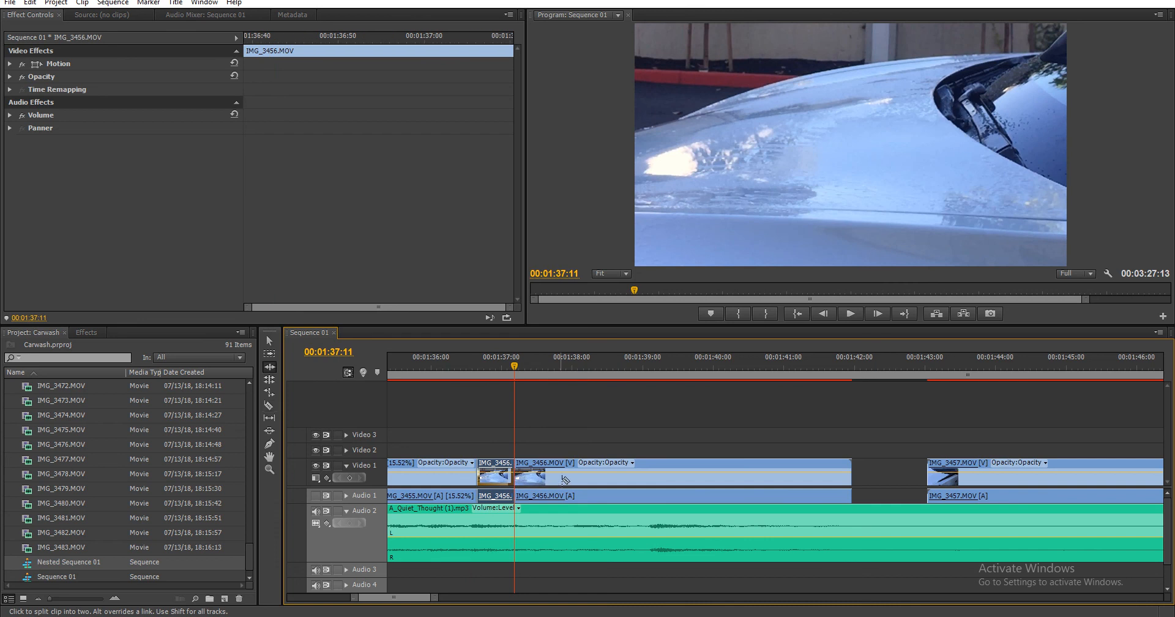
key("v")
left_click(531, 478)
key("Delete")
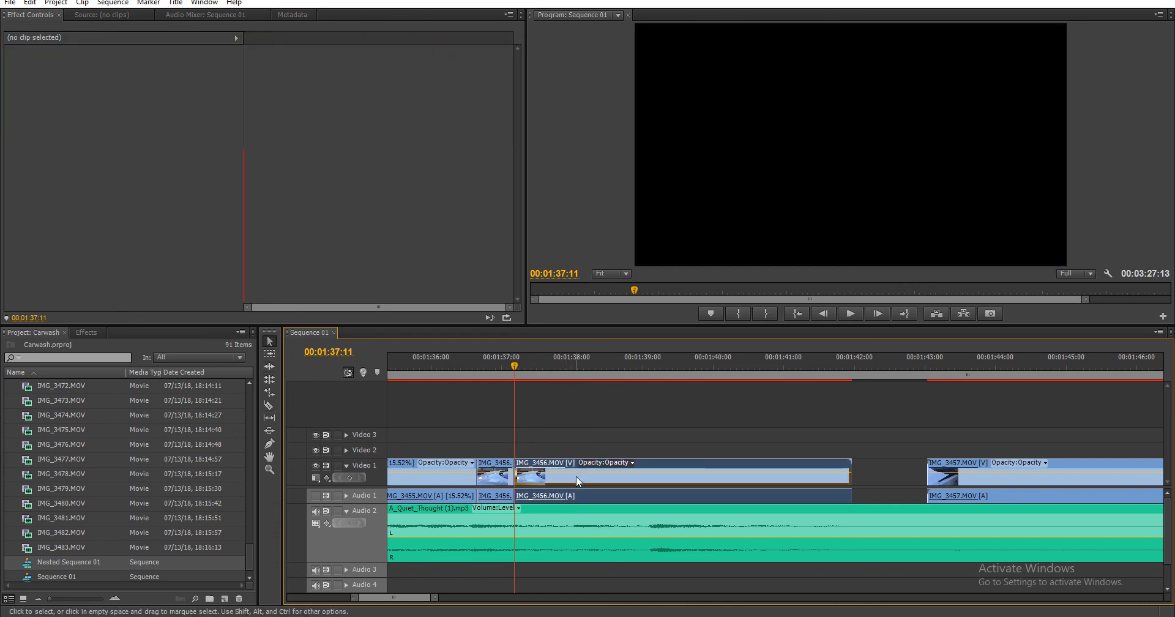
- Rate stretch the short IMG_3456 piece to 21.05% speed, ending just after 00:01:39:00, and close the gap after it
left_click_drag(517, 478, 530, 478)
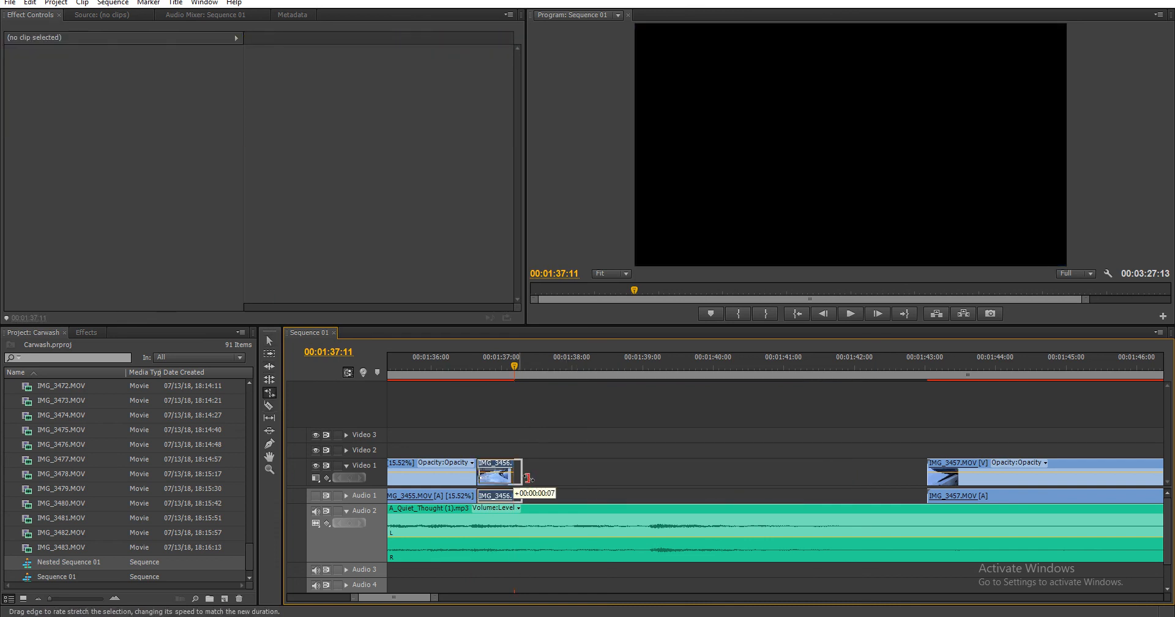
left_click_drag(660, 493, 654, 492)
right_click(712, 484)
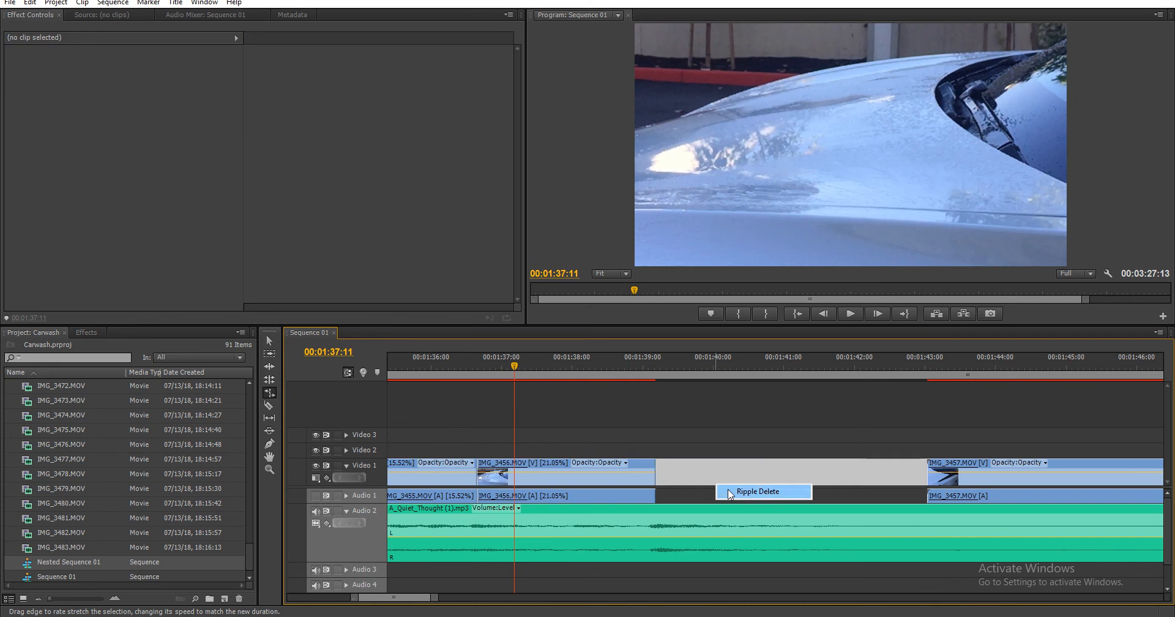
left_click(734, 492)
- Scrub through IMG_3457, delete it, and close the gap it leaves
left_click(651, 366)
left_click_drag(651, 366, 1017, 377)
key("v")
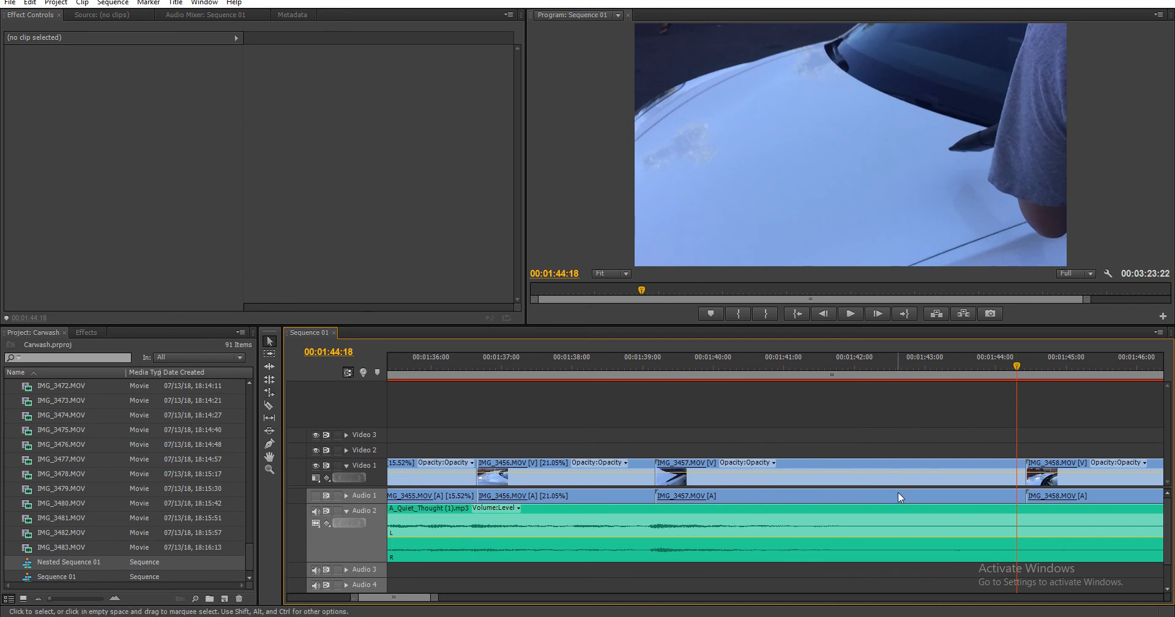
left_click(898, 492)
key("Delete")
right_click(905, 476)
left_click(925, 482)
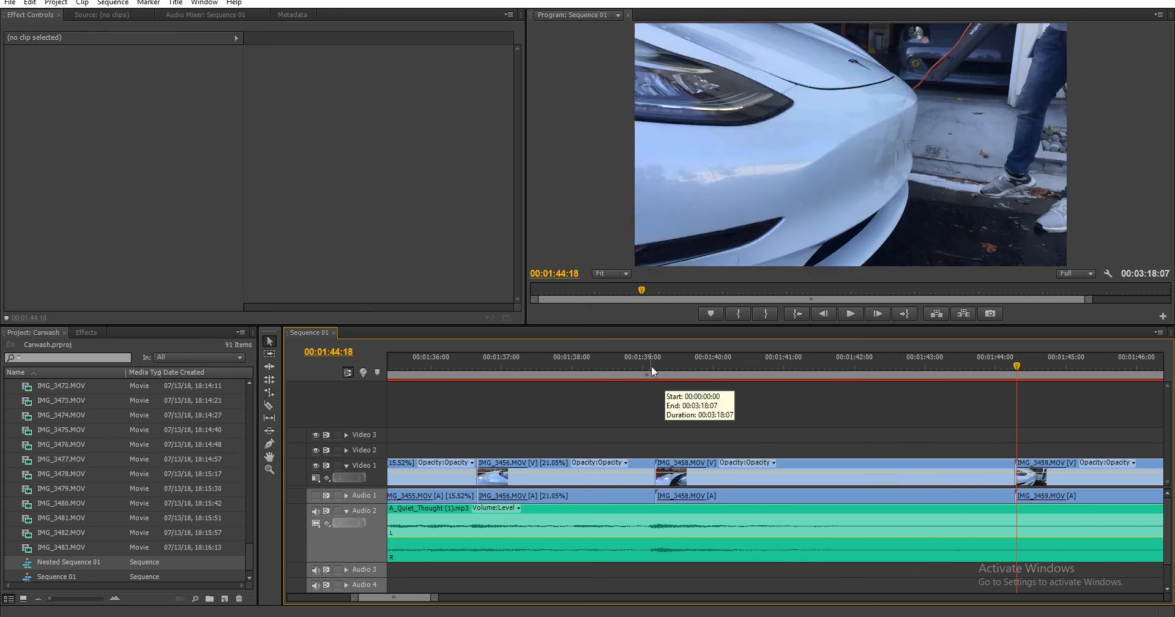
- Split IMG_3458 at 00:01:39:55, delete the part before the cut, and close the gap
left_click(651, 365)
left_click_drag(654, 365, 708, 371)
key("c")
left_click(707, 471)
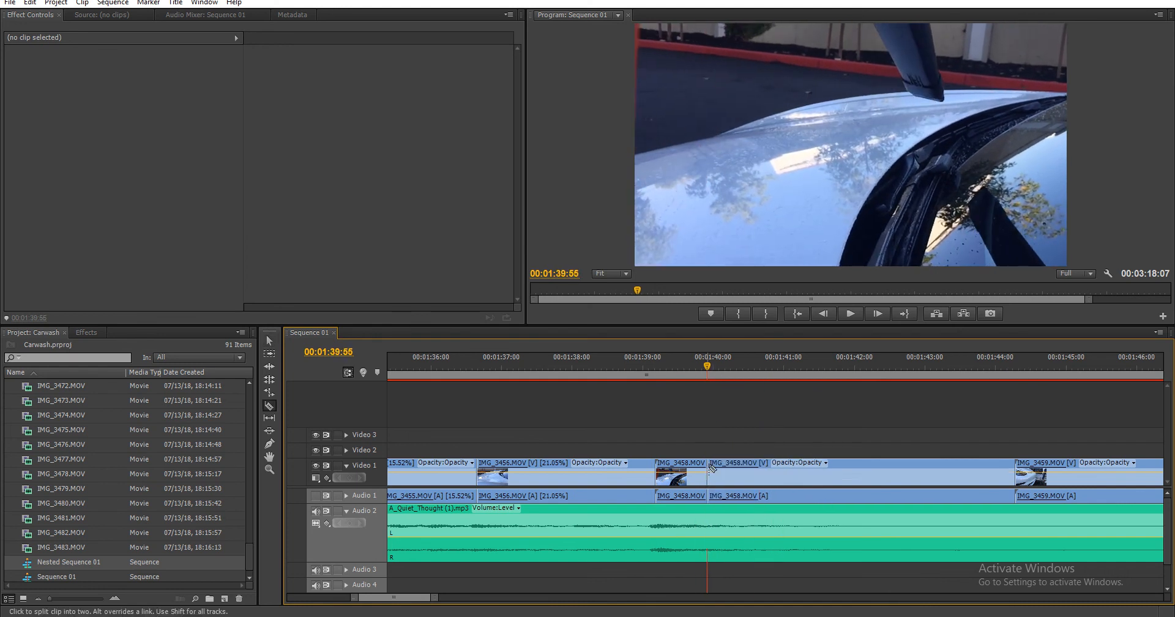
key("v")
left_click(693, 477)
key("Delete")
right_click(692, 470)
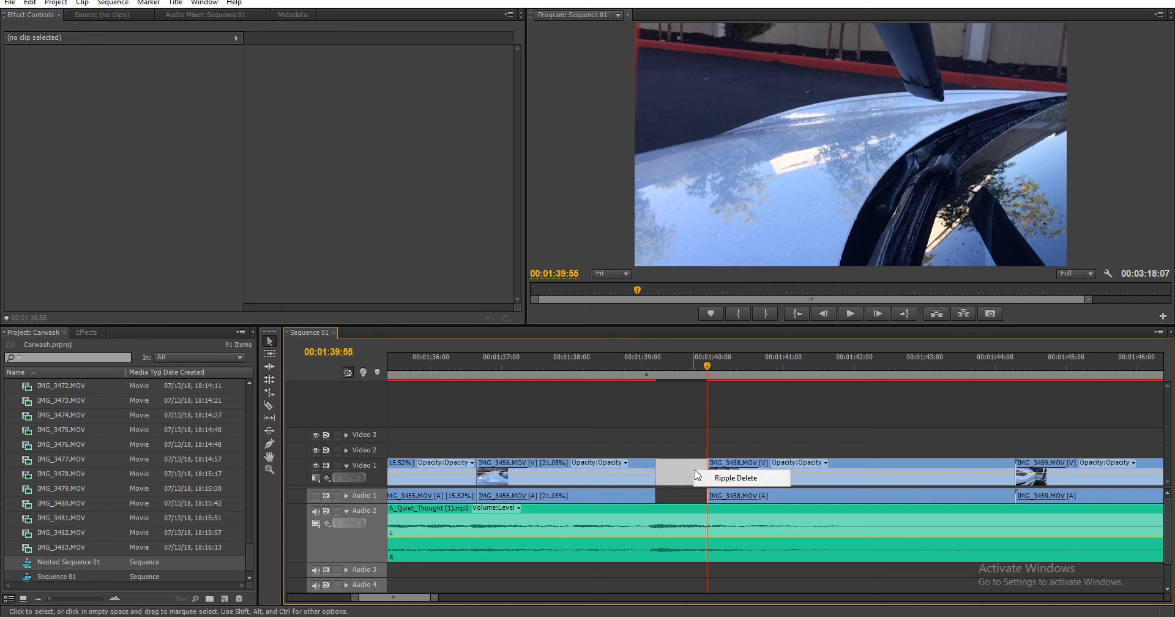
left_click(711, 477)
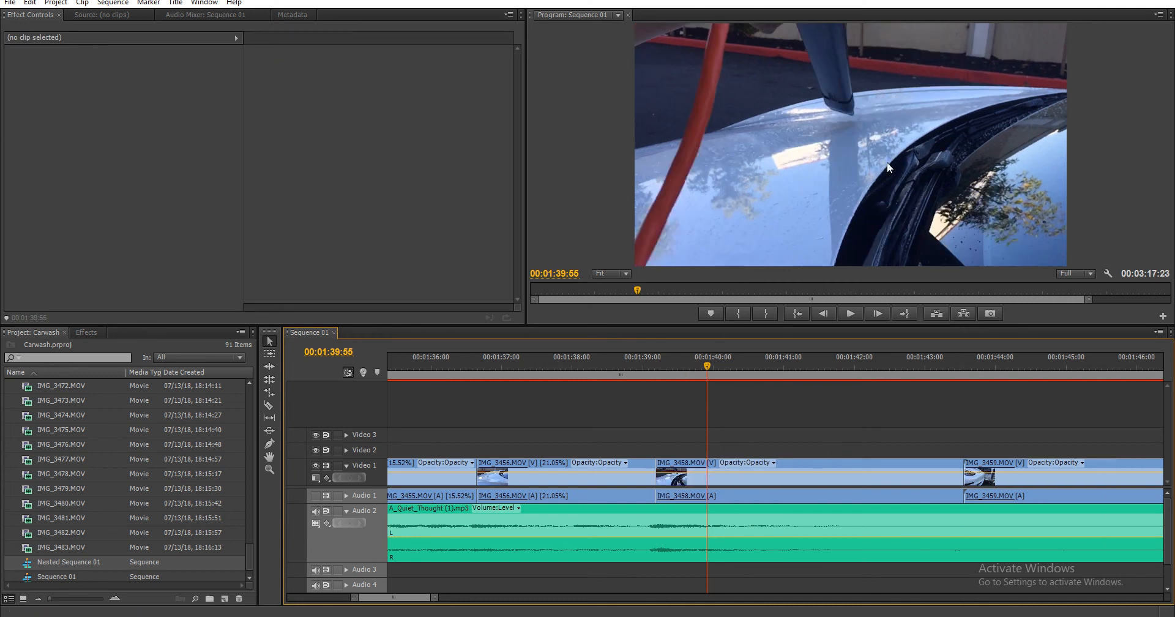
- Scrub through the rest of IMG_3458, delete it, and close the gap before IMG_3459
left_click_drag(671, 359, 920, 380)
left_click(813, 470)
key("Delete")
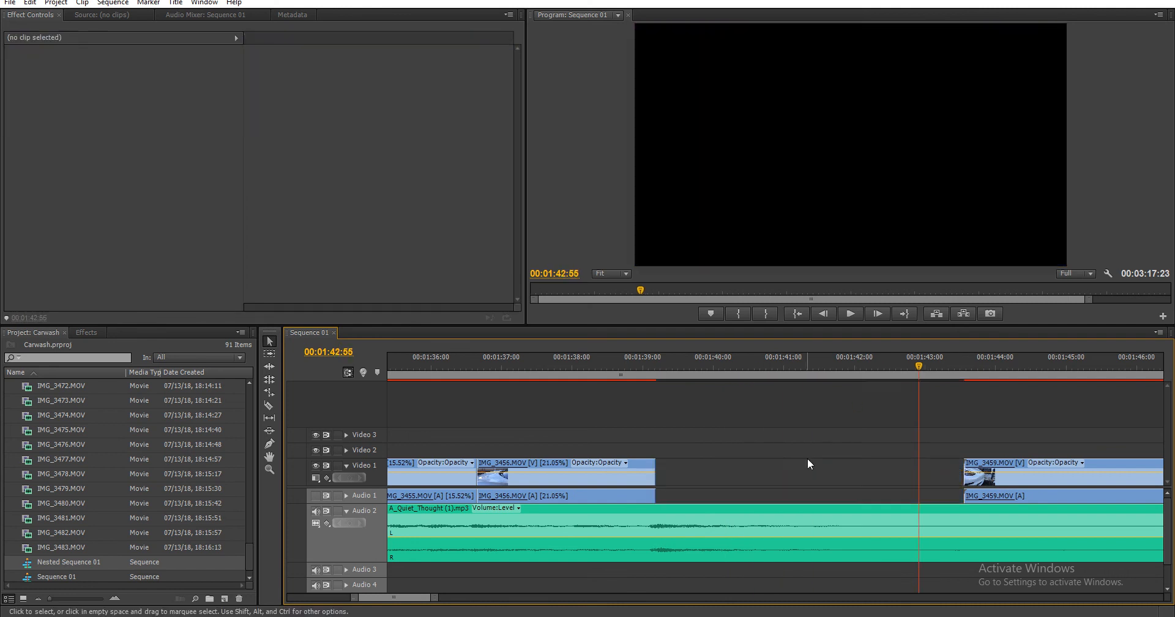
right_click(815, 466)
left_click(856, 473)
- Review IMG_3459, delete it, and close the gap before IMG_3460
left_click_drag(669, 367, 1023, 377)
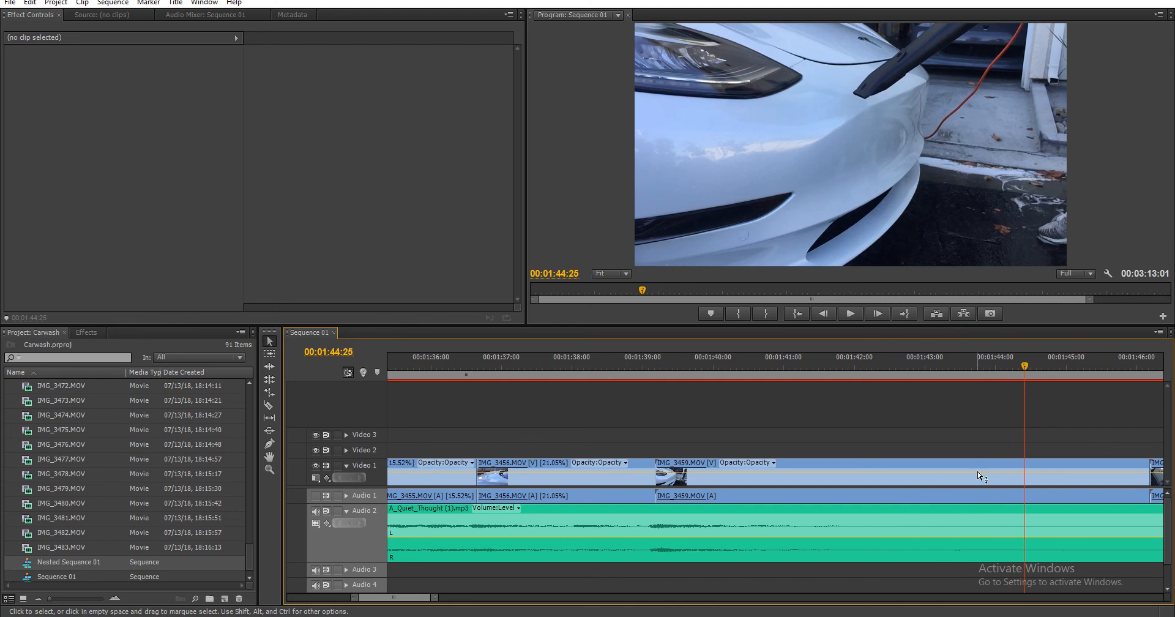
left_click(919, 474)
key("Delete")
right_click(920, 480)
left_click(942, 485)
- Split IMG_3460 at 00:01:41:13 and ripple delete the part before the cut
left_click_drag(664, 369, 805, 398)
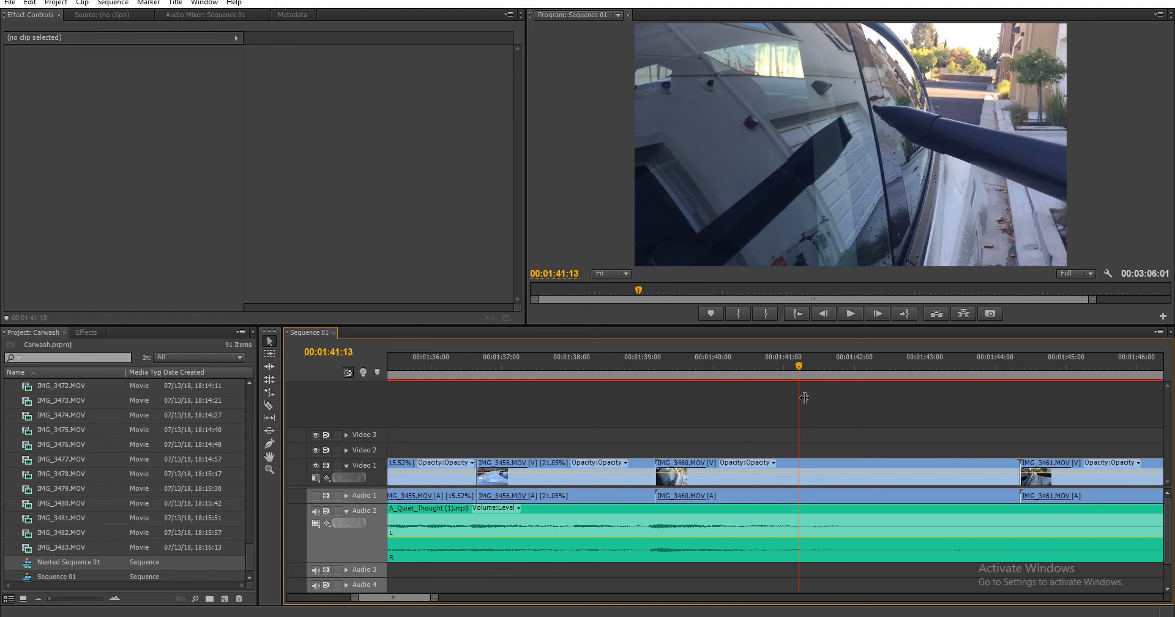
left_click(800, 474)
right_click(777, 471)
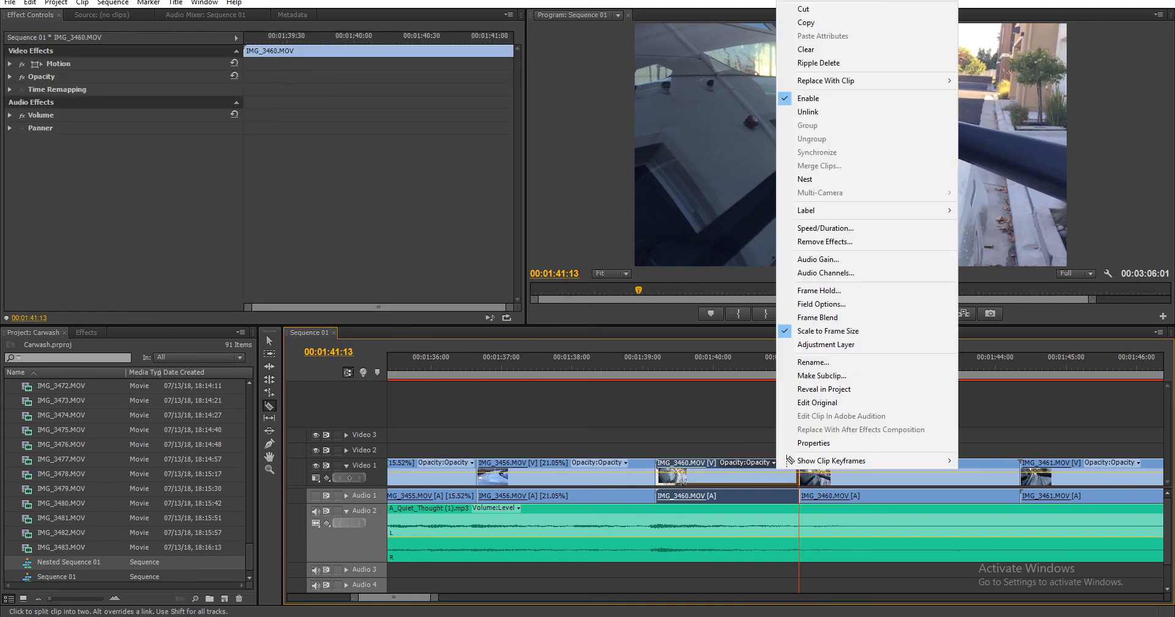
left_click(825, 65)
- Split the remaining IMG_3460 clip at 00:01:39:32
left_click_drag(662, 370, 681, 371)
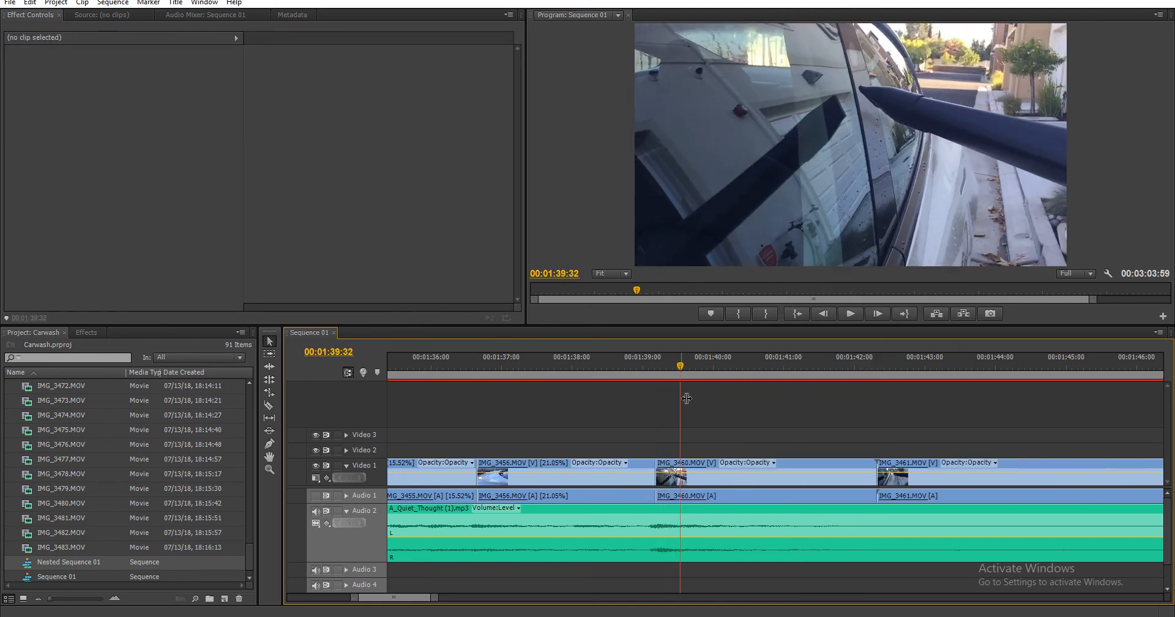
key("c")
key("v")
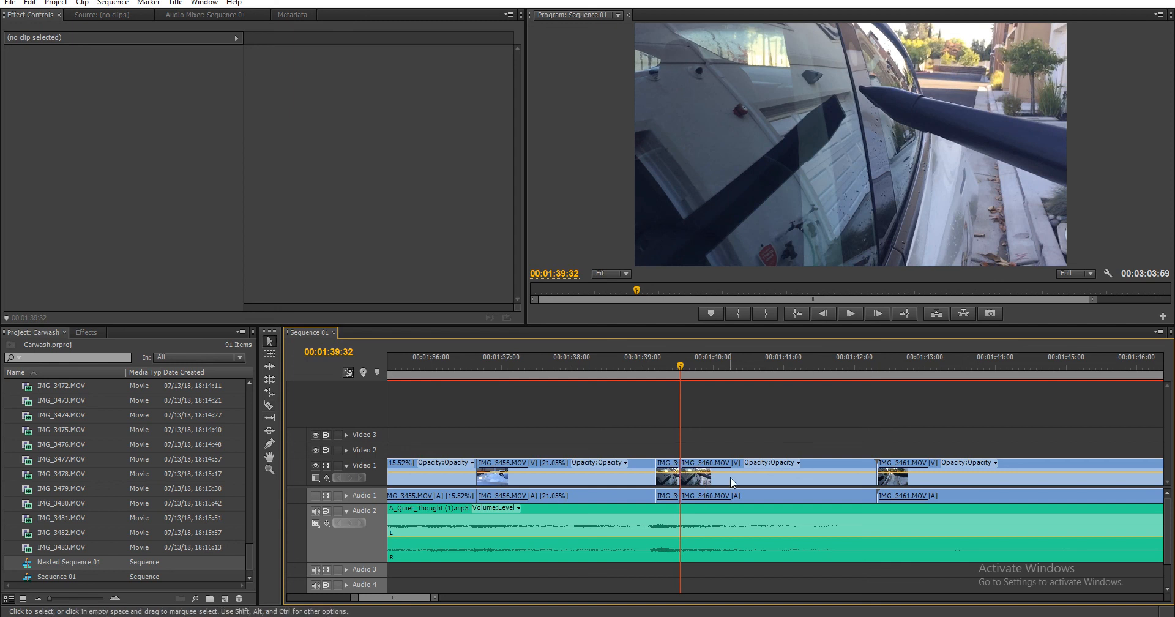
- Scrub through IMG_3461 and delete it from the timeline
left_click_drag(744, 361, 1050, 353)
left_click(989, 469)
key("Delete")
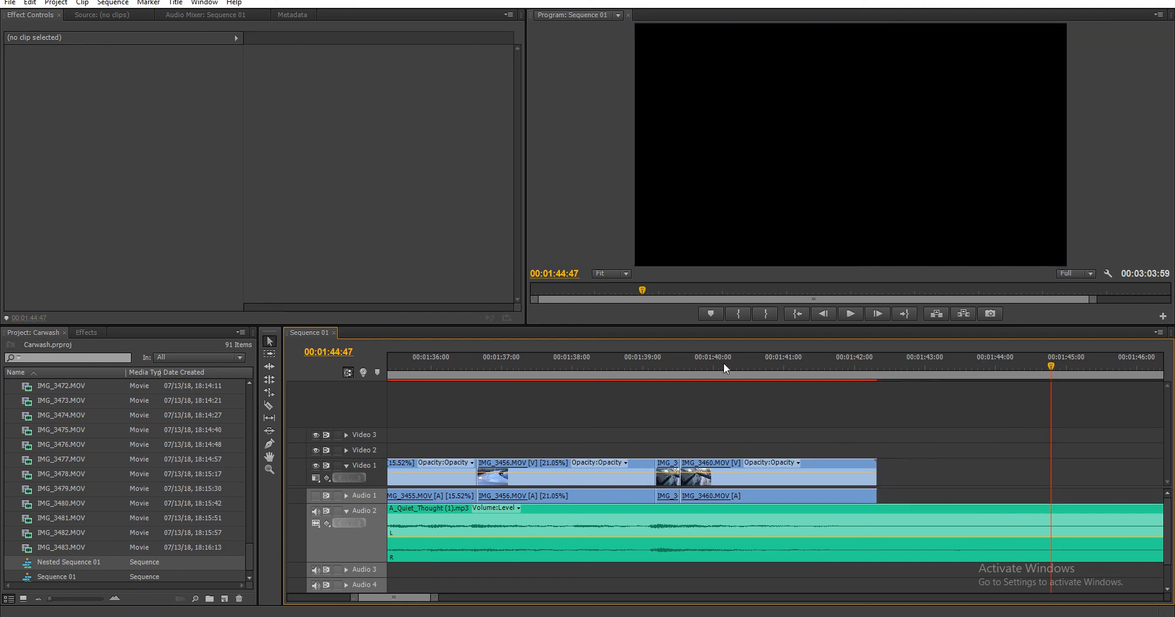
- Delete the part of IMG_3460 after the cut at 00:01:39:32 and play back the short piece that is left
left_click_drag(695, 366, 761, 368)
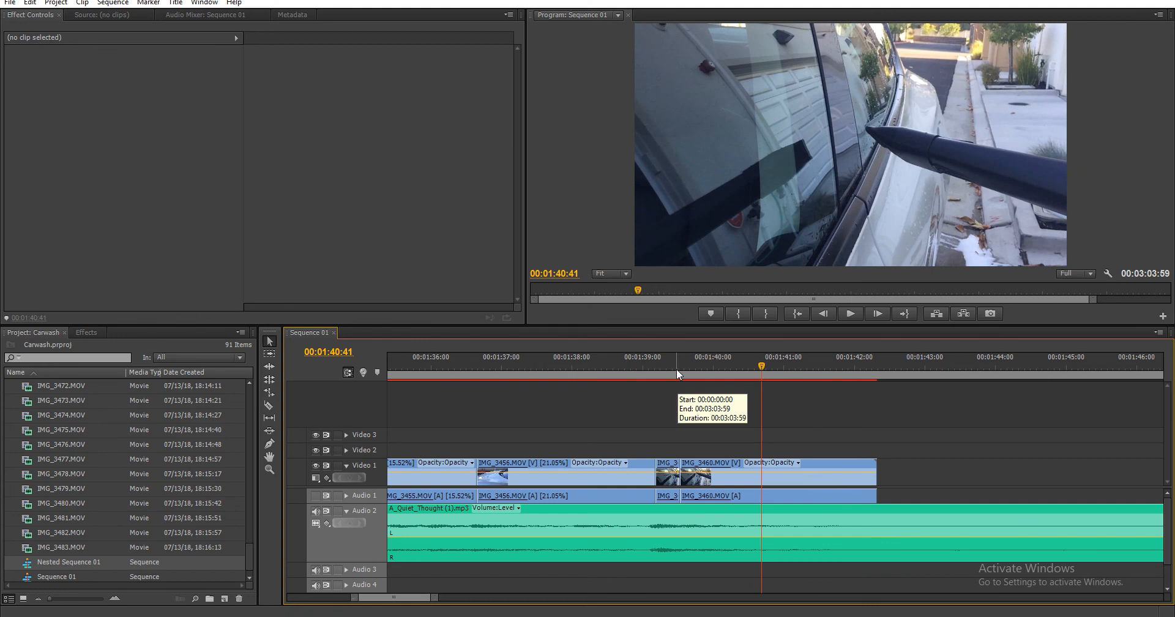
mouse_move(677, 369)
left_mouse_down()
mouse_move(666, 366)
mouse_move(679, 367)
left_mouse_up()
left_click(724, 496)
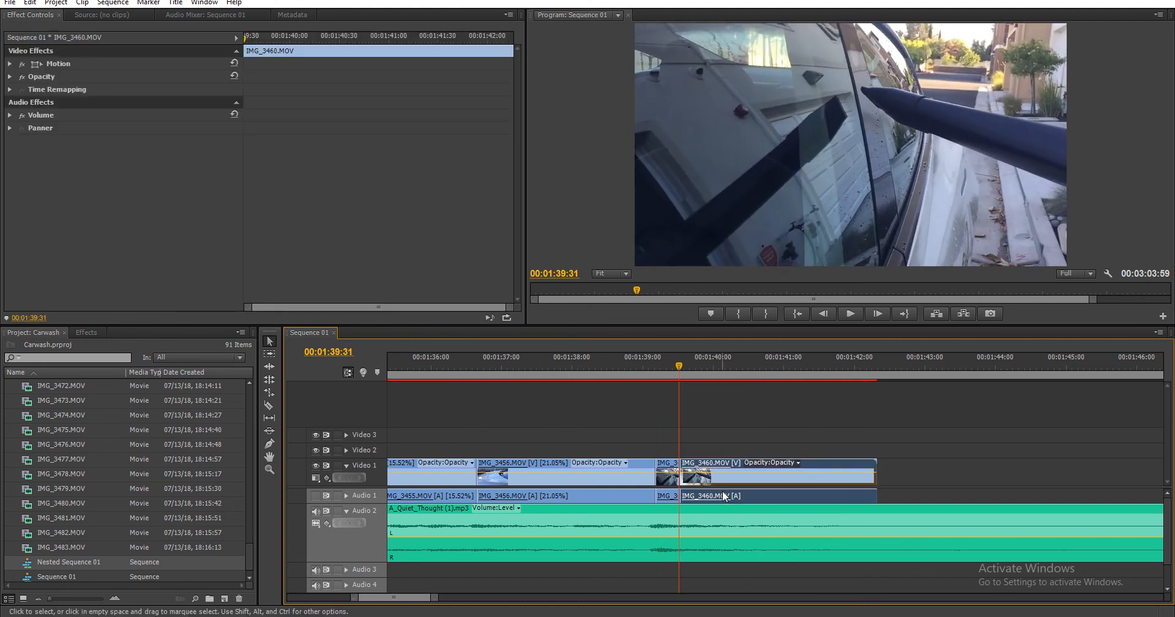
key("Delete")
key("space")
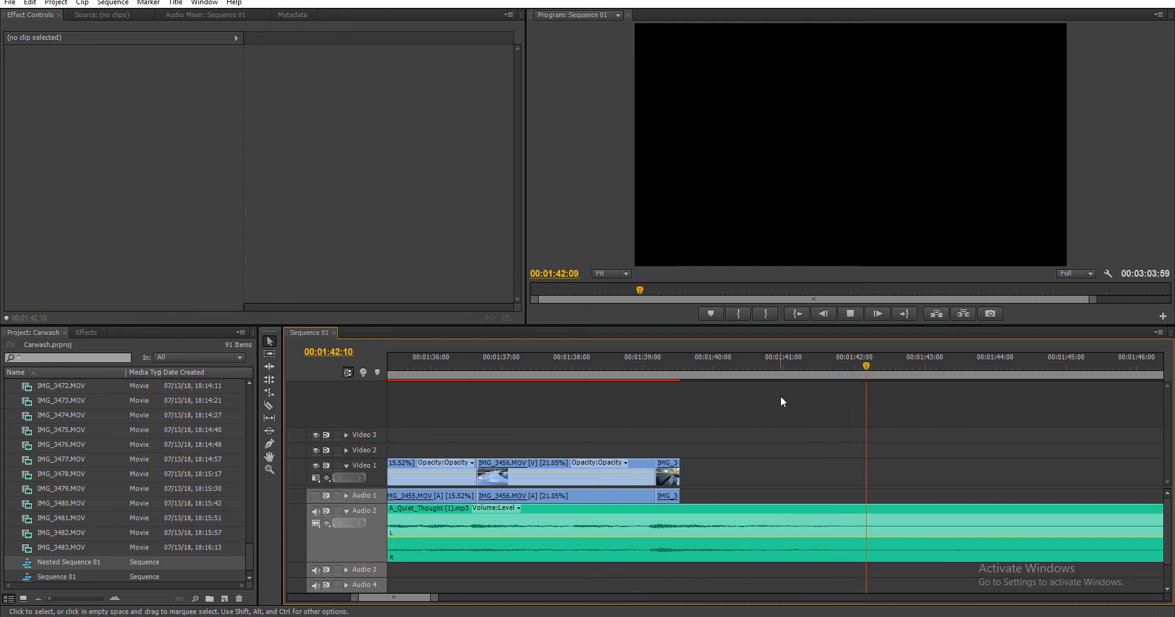
key("space")
- Review the clips after the gap and delete IMG_3463 and IMG_3464 together
scroll(803, 420, "down", 3)
scroll(802, 420, "down", 5)
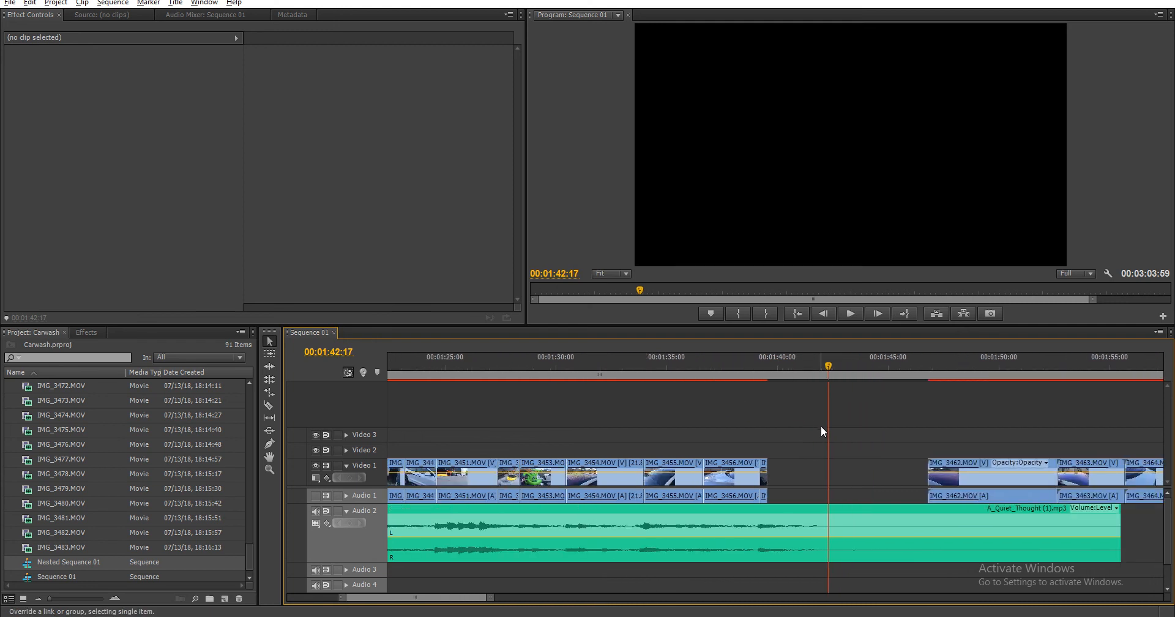
scroll(880, 472, "up", 3)
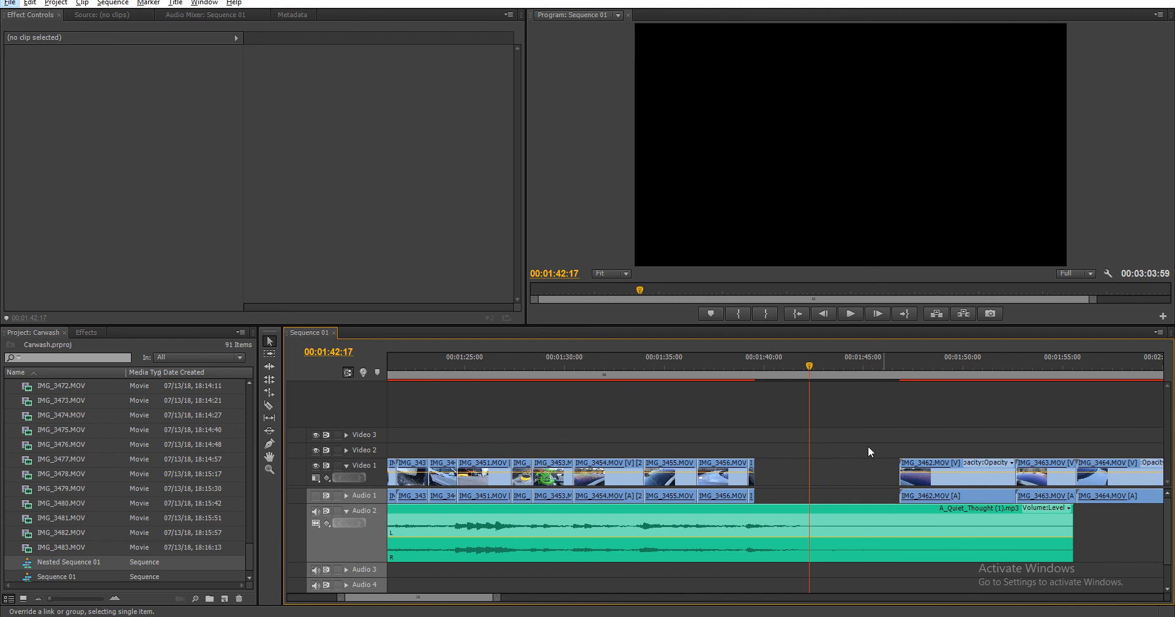
left_click_drag(920, 374, 970, 413)
left_click_drag(880, 460, 877, 436)
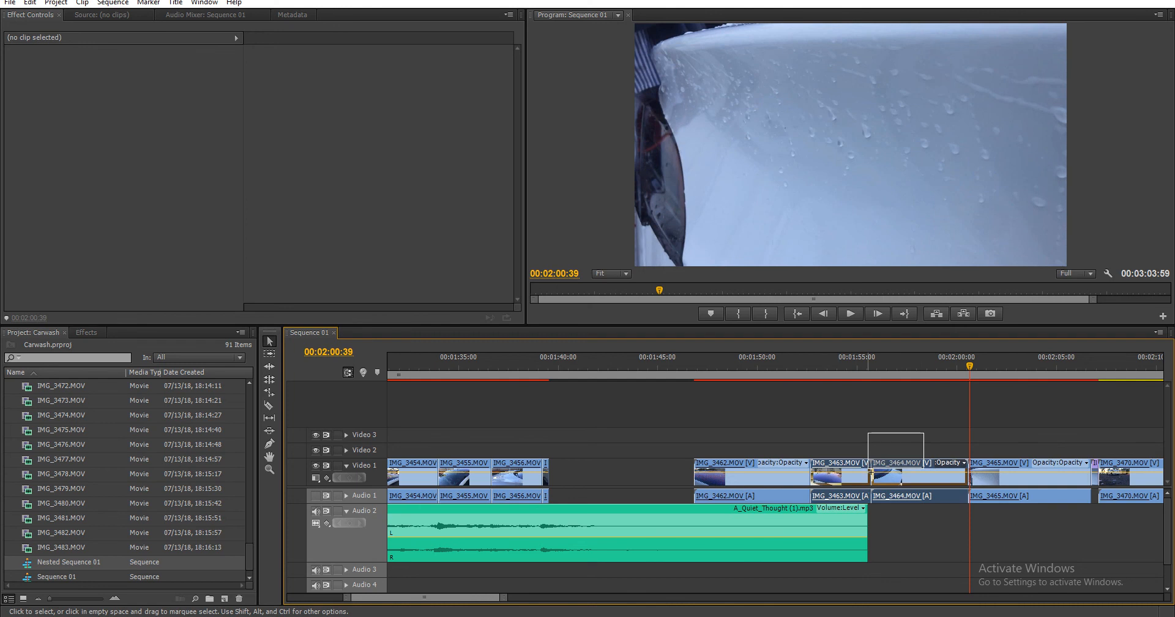
key("Delete")
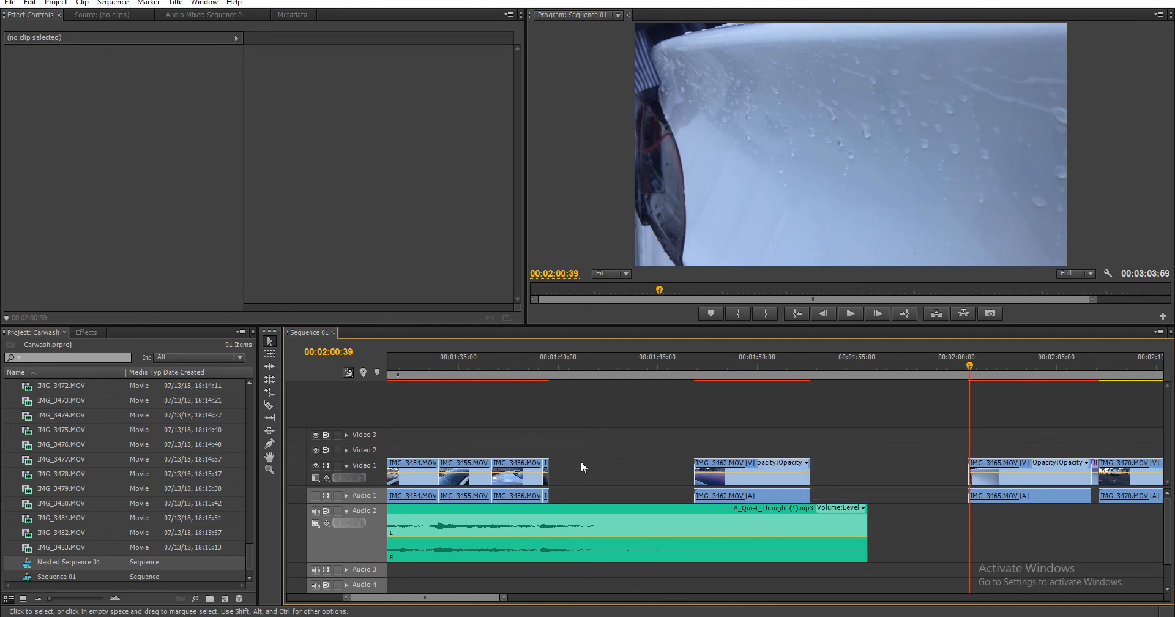
- Delete the short leftover IMG_3460 piece and move IMG_3462 directly after IMG_3456
left_click(546, 477)
key("Delete")
left_click_drag(740, 482, 585, 474)
- Split IMG_3462 at 00:01:41:26 and ripple delete the part before the cut
left_click_drag(541, 365, 587, 384)
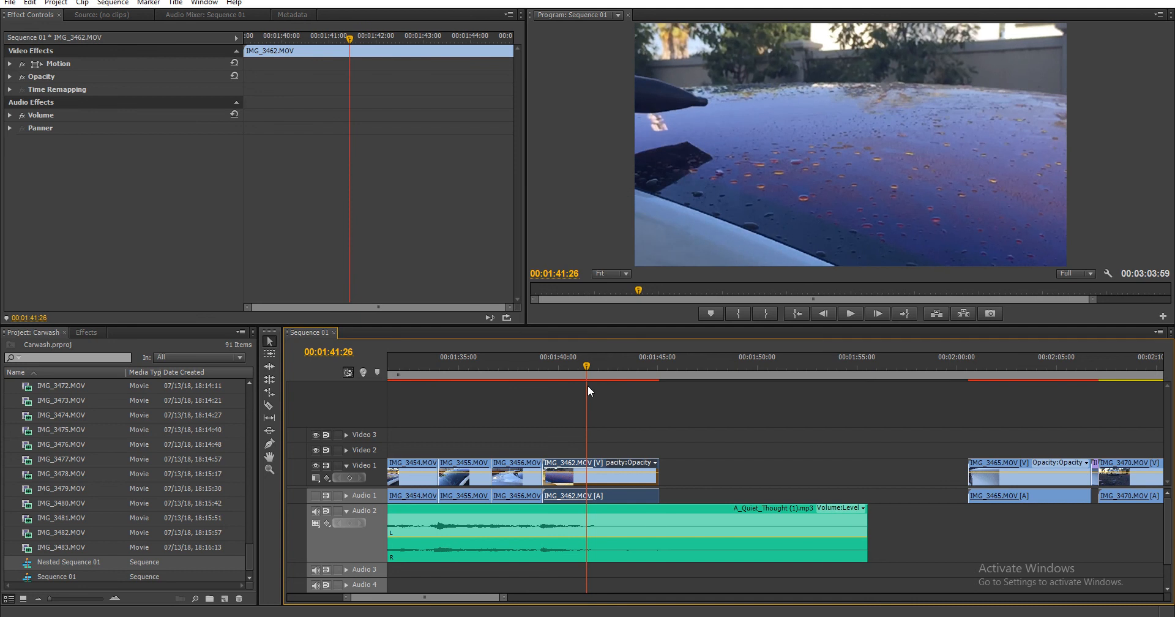
key("c")
left_click(586, 472)
right_click(578, 474)
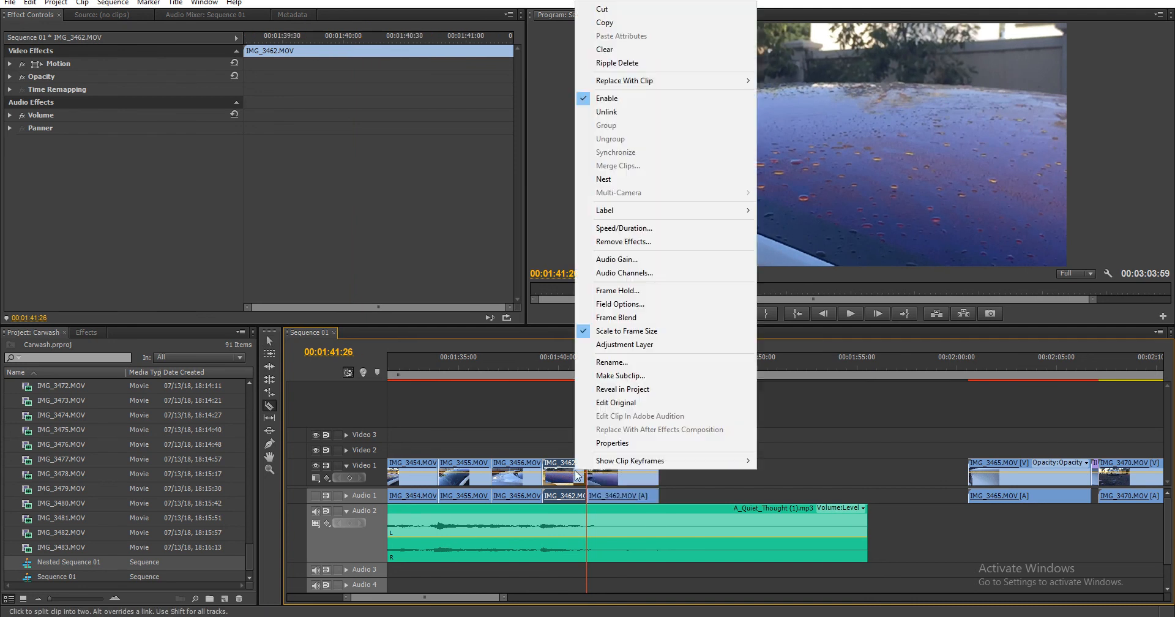
left_click(616, 63)
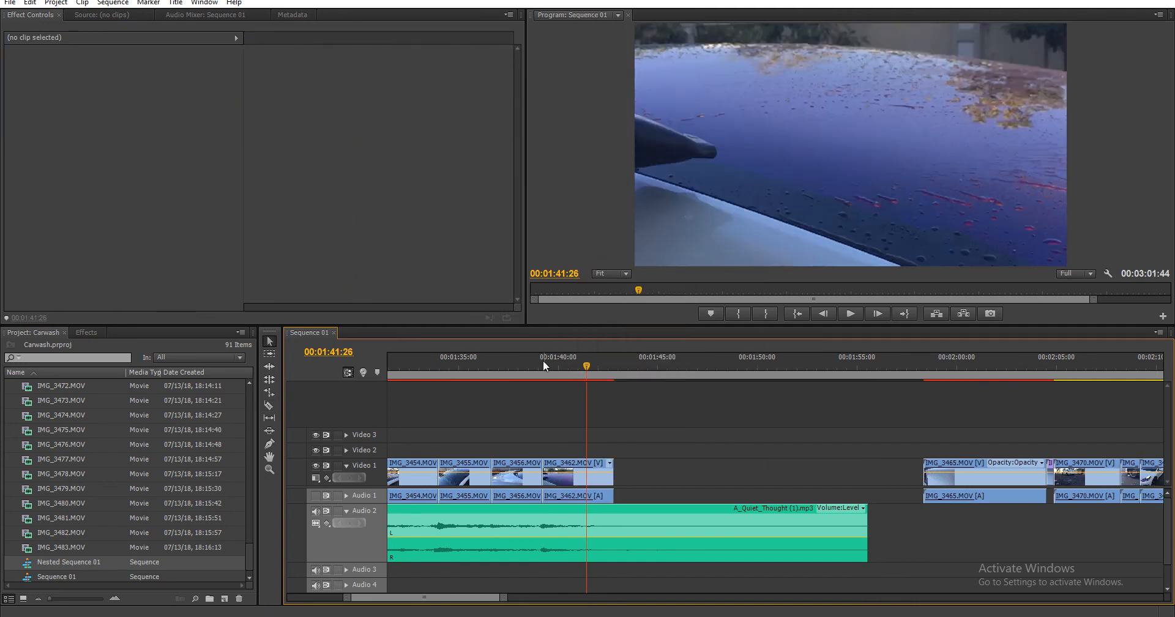
- Split IMG_3462 at 00:01:40:00 and delete the part after the cut
left_click_drag(543, 363, 558, 362)
key("c")
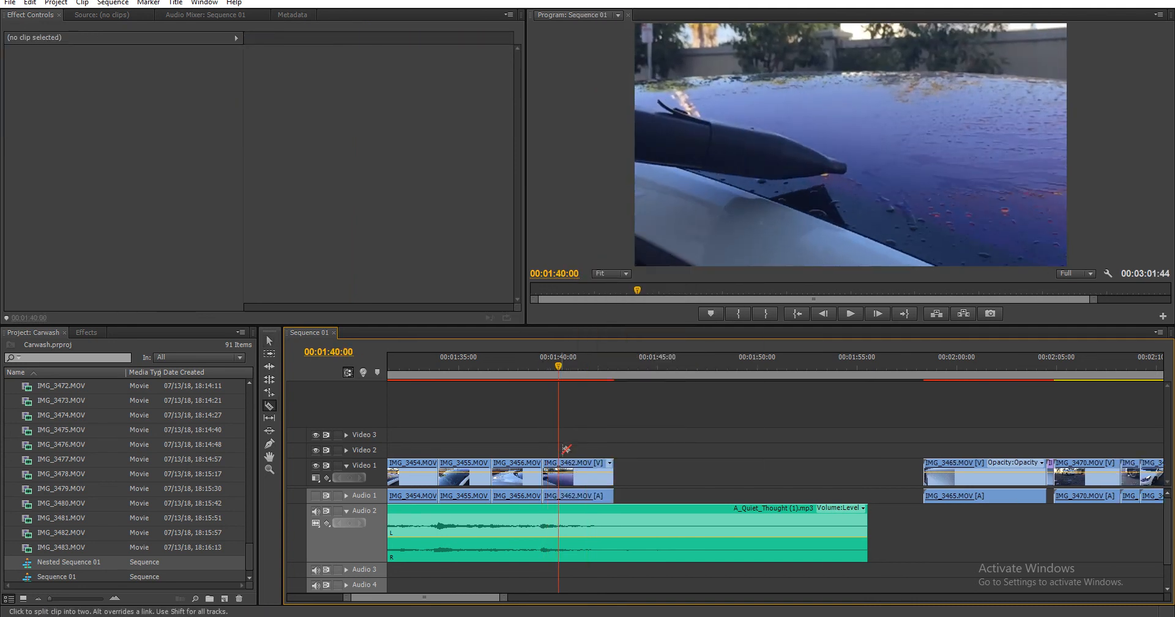
left_click(559, 472)
key("v")
left_click(581, 476)
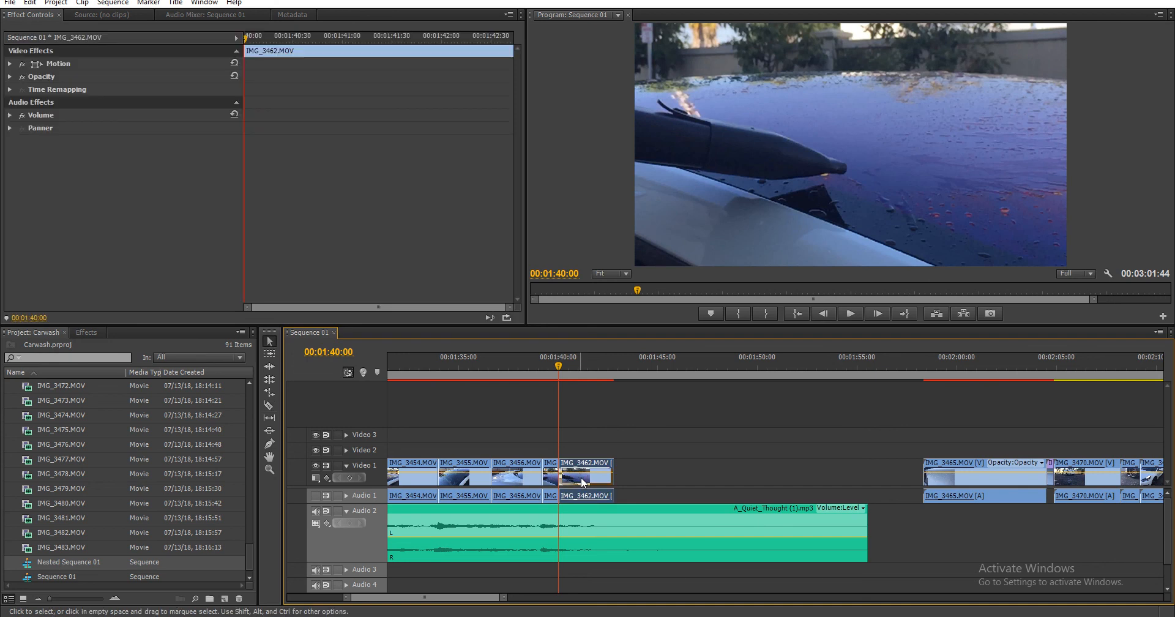
key("Delete")
- Play back the short IMG_3462 piece and rate stretch it to end at 00:01:41:46
left_click(539, 368)
key("space")
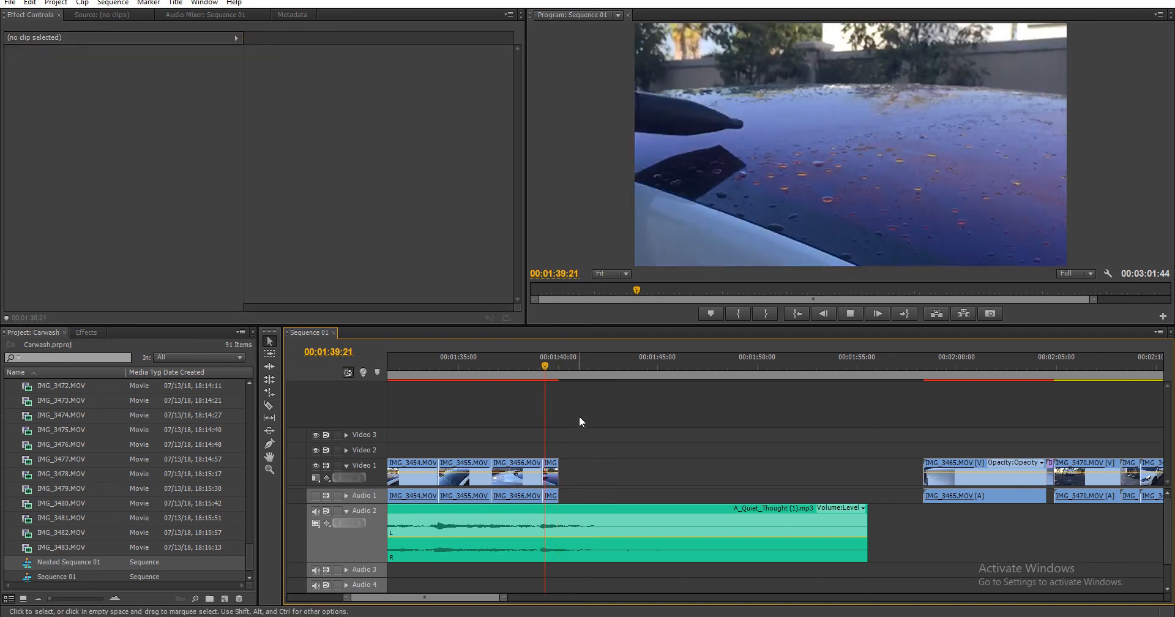
key("r")
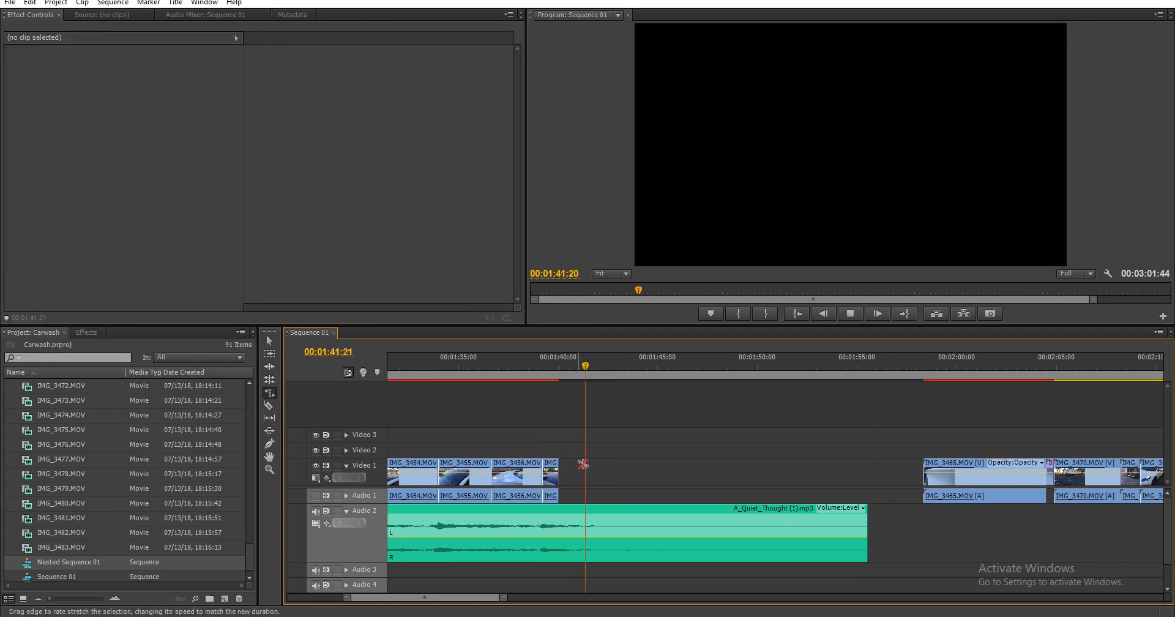
key("space")
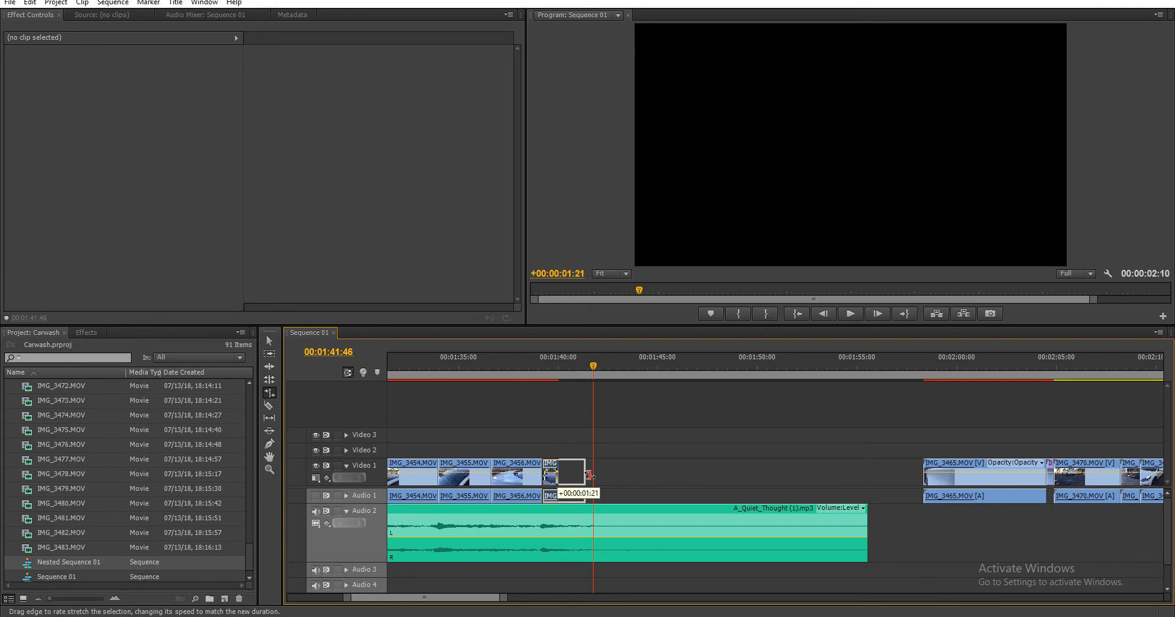
left_click_drag(593, 476, 595, 476)
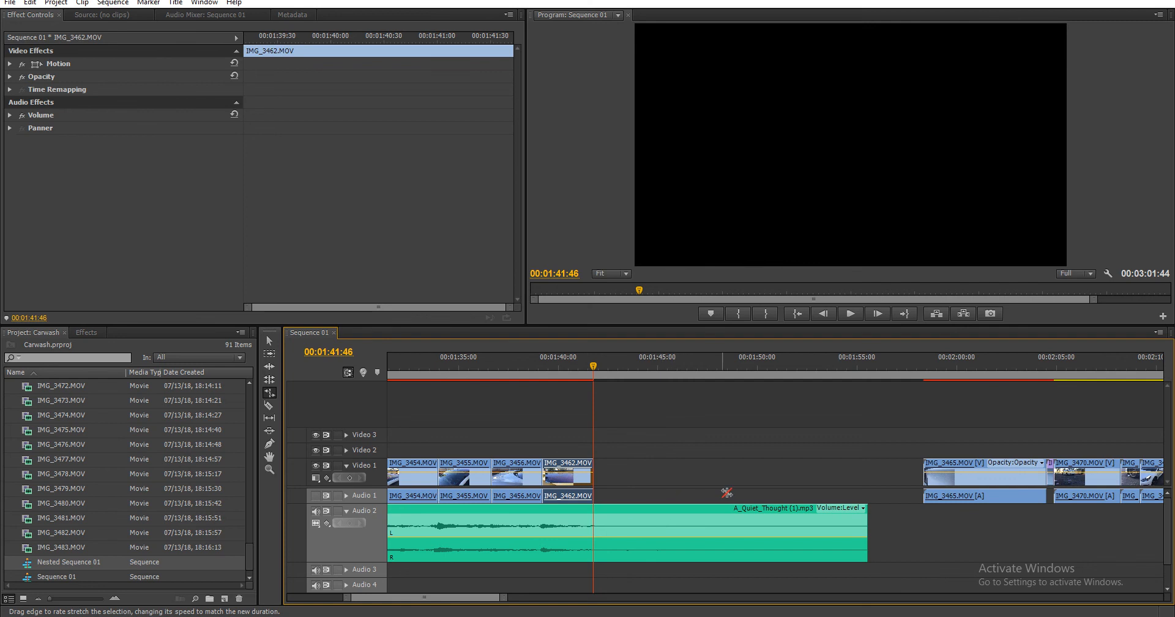
- Move IMG_3465 directly after IMG_3462, split it at 00:01:42:07 and ripple delete the part before the cut
key("v")
left_click_drag(953, 468, 623, 469)
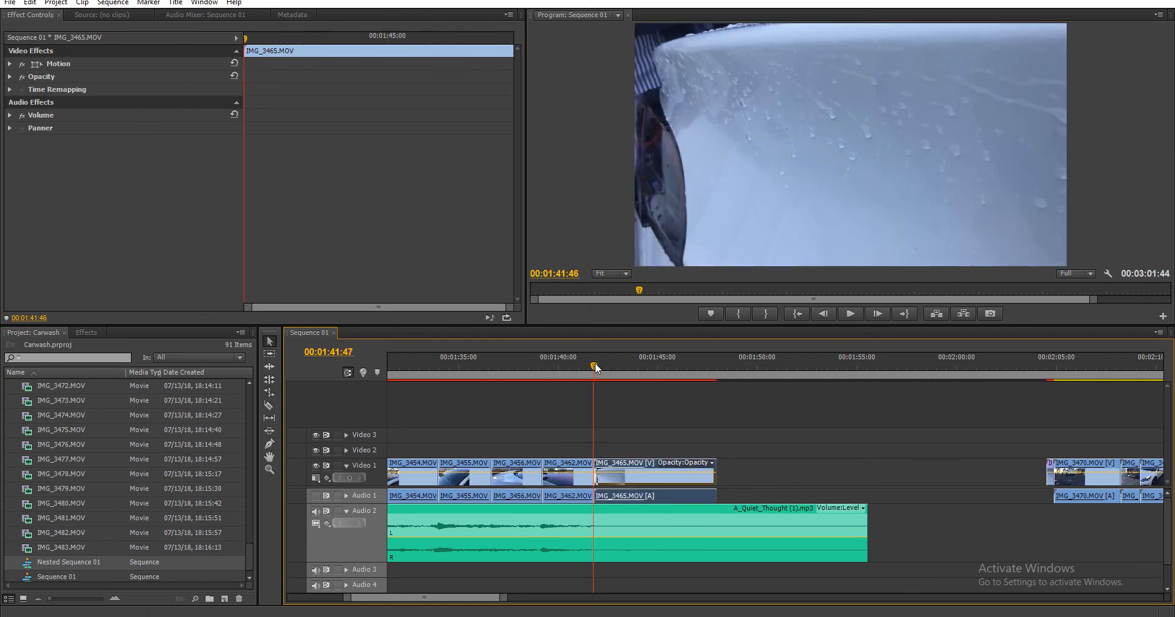
left_click_drag(595, 362, 601, 370)
key("c")
left_click(600, 472)
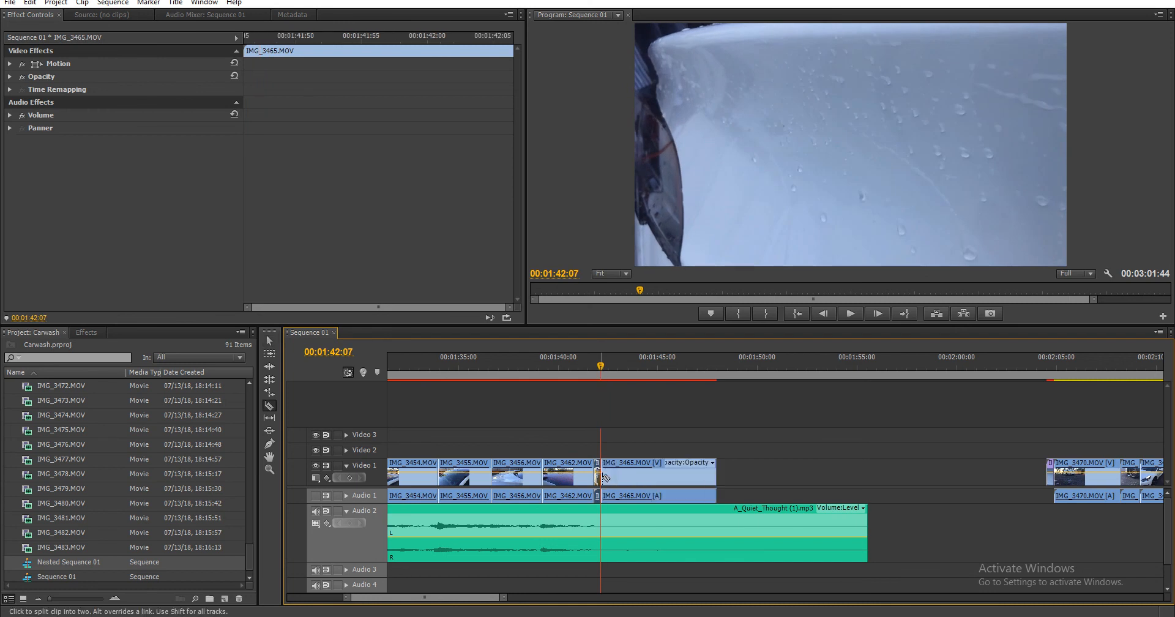
right_click(600, 474)
left_click(669, 66)
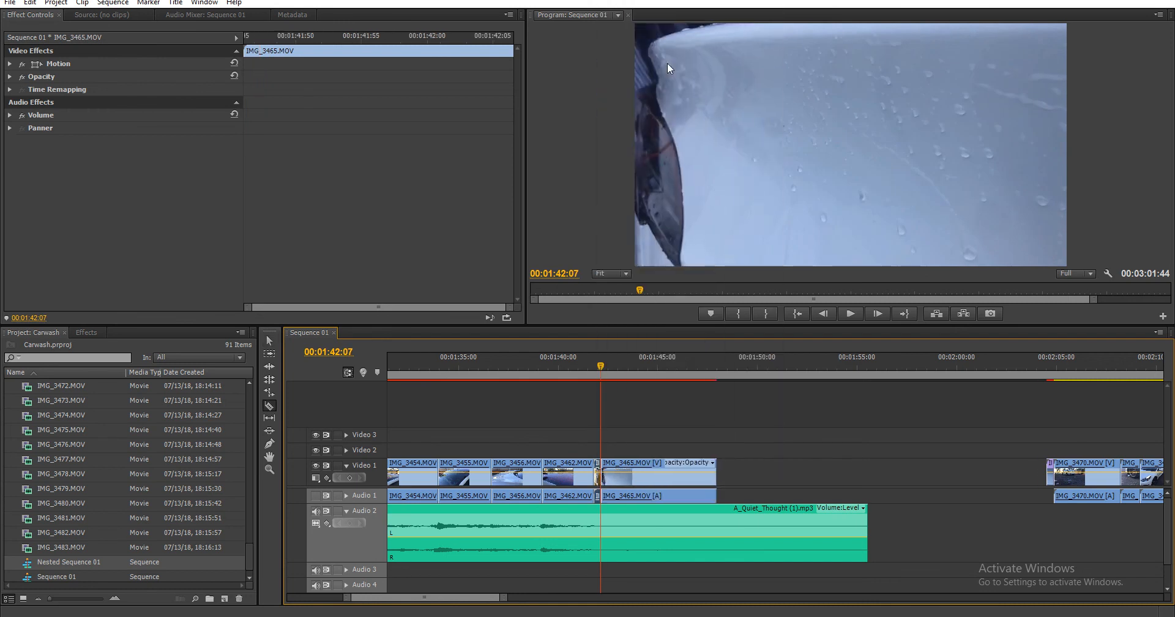
- Split IMG_3465 at 00:01:42:20 and delete the part after the cut
left_click_drag(599, 357, 604, 363)
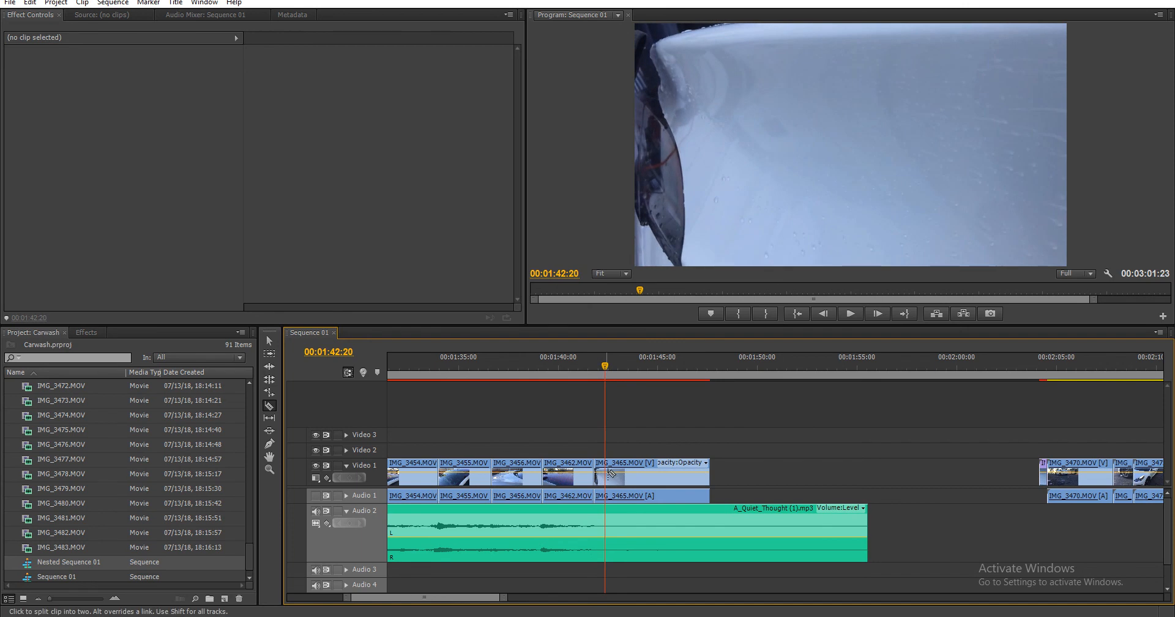
left_click(628, 469)
key("Delete")
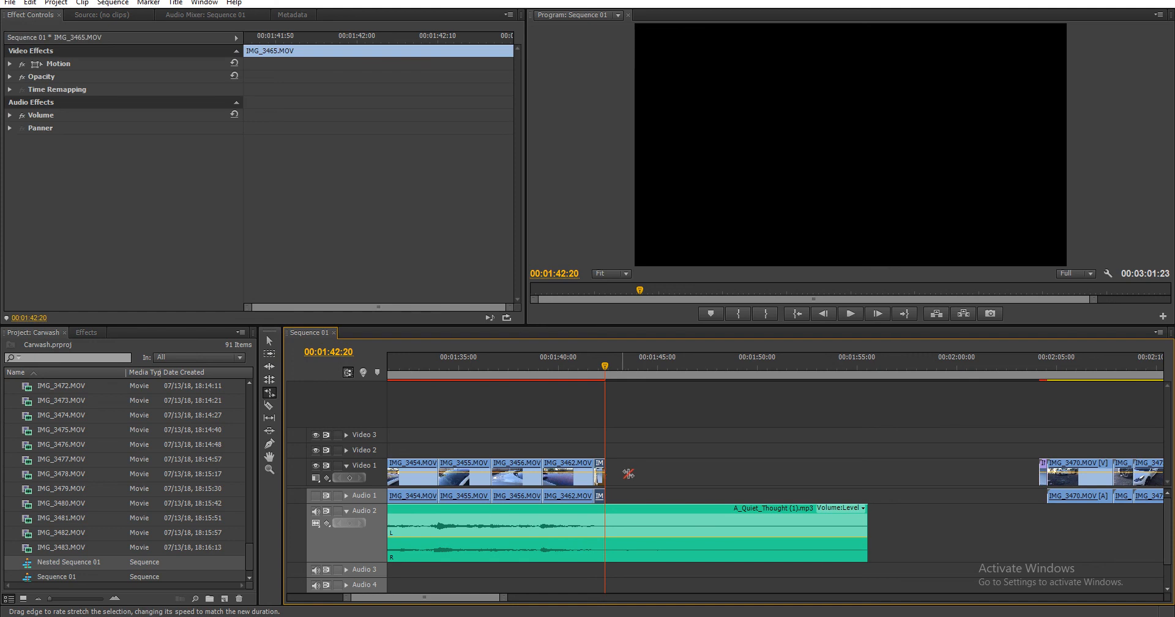
- Rate stretch the short IMG_3465 piece to end 00:00:02:13 after its cut at 00:01:42:20
left_click(627, 474)
key("equal")
left_click(605, 471)
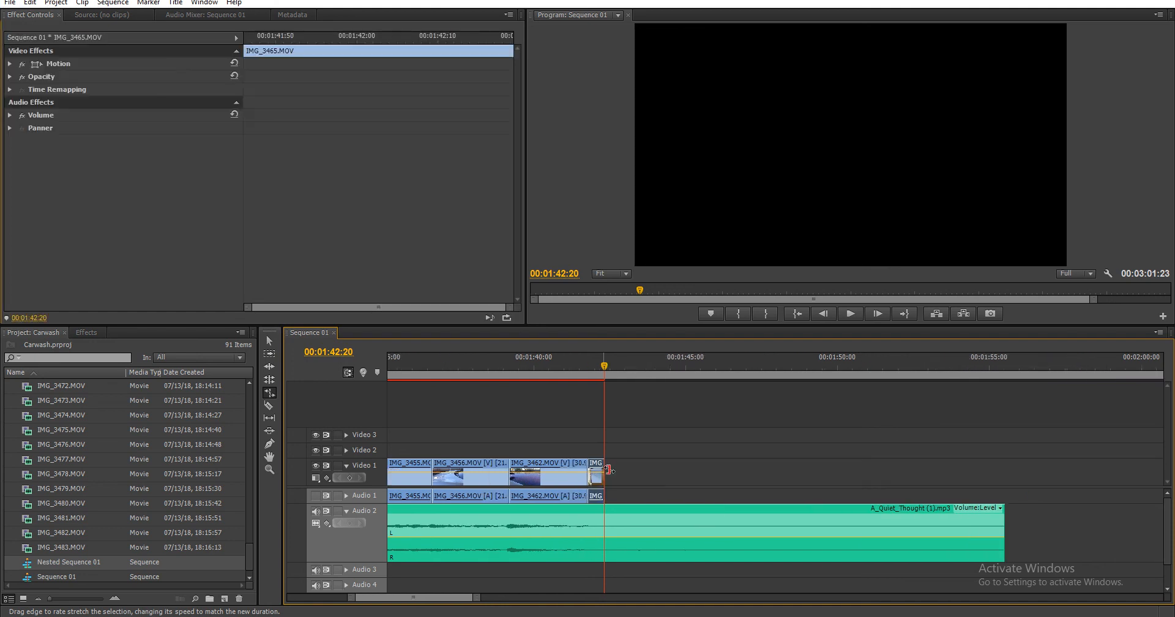
double_click(606, 469)
left_click_drag(609, 476, 634, 479)
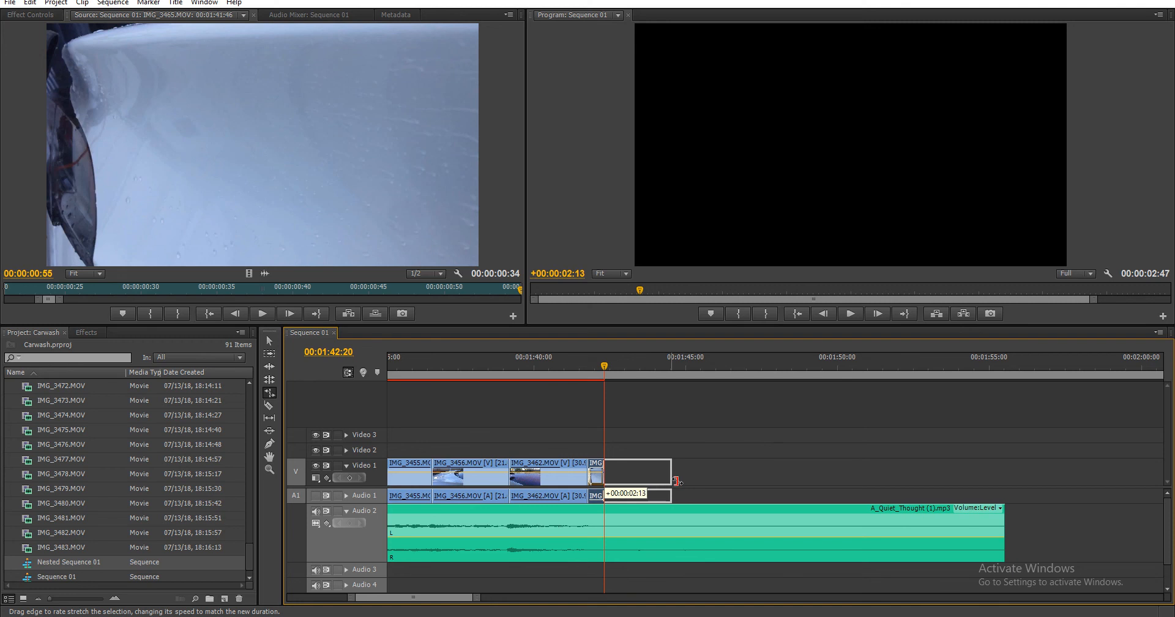
left_click_drag(676, 481, 676, 483)
- Preview the clips from 00:02:04:19 on and move the short IMG_3467 clip directly after IMG_3465
scroll(701, 520, "down", 2)
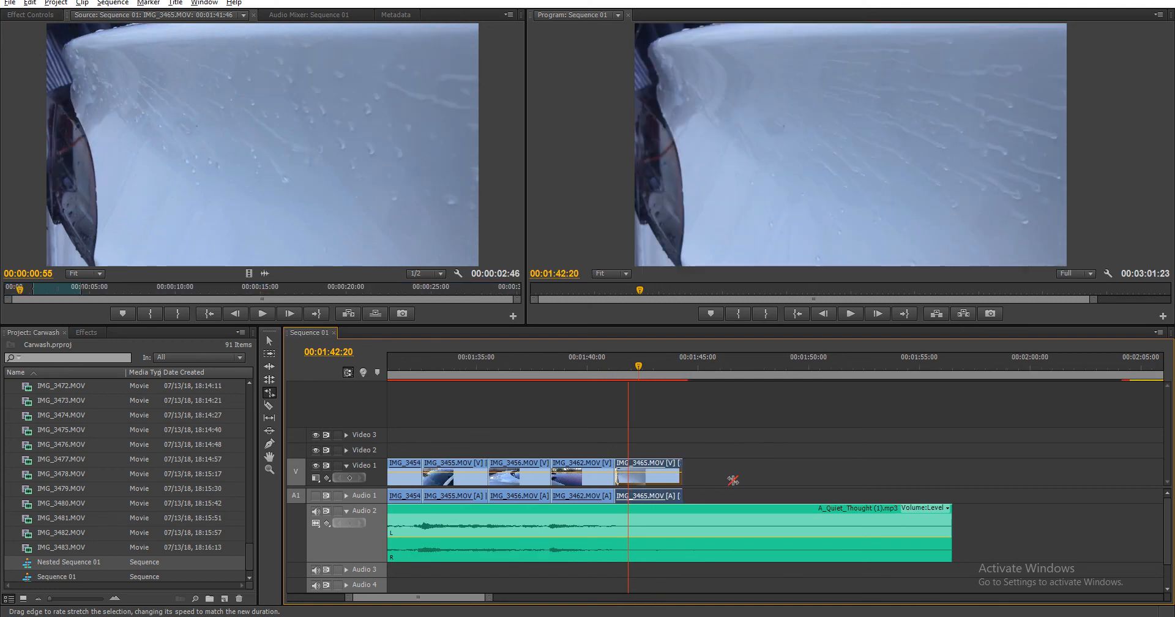
scroll(497, 595, "down", 2)
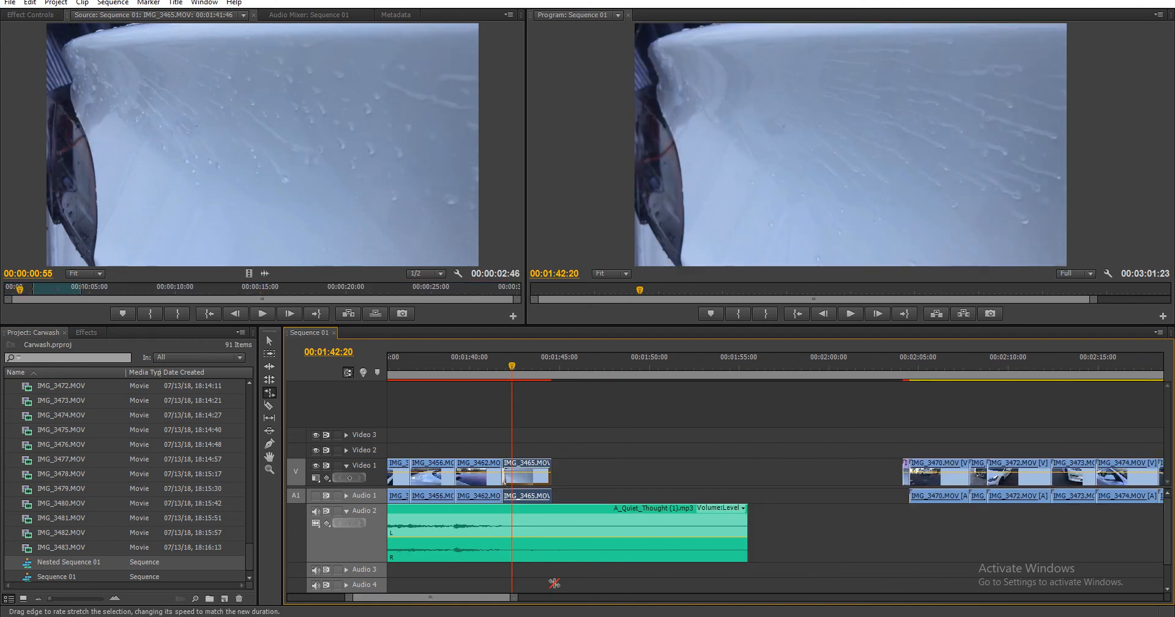
left_click(904, 370)
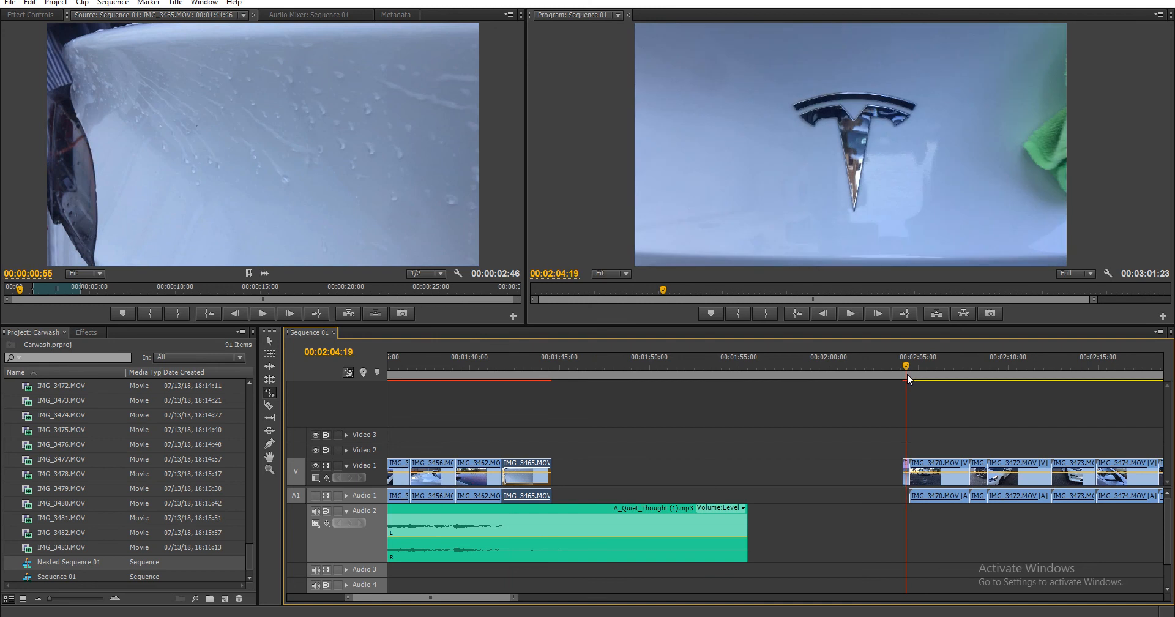
left_click_drag(908, 373, 947, 394)
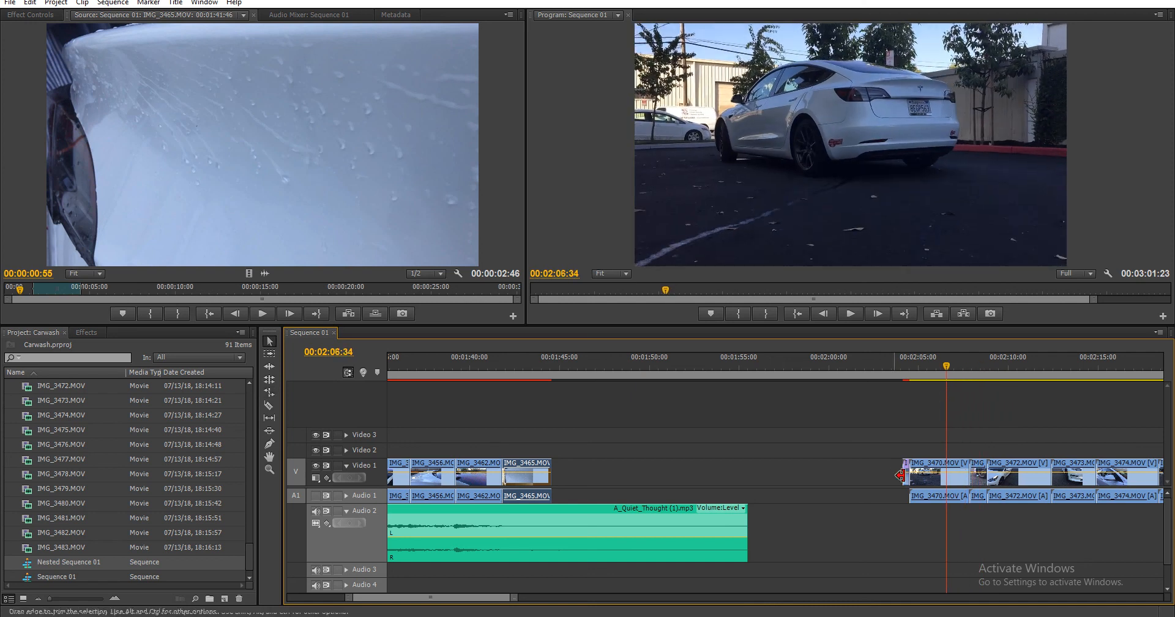
left_click_drag(908, 467, 557, 466)
left_click_drag(549, 365, 559, 366)
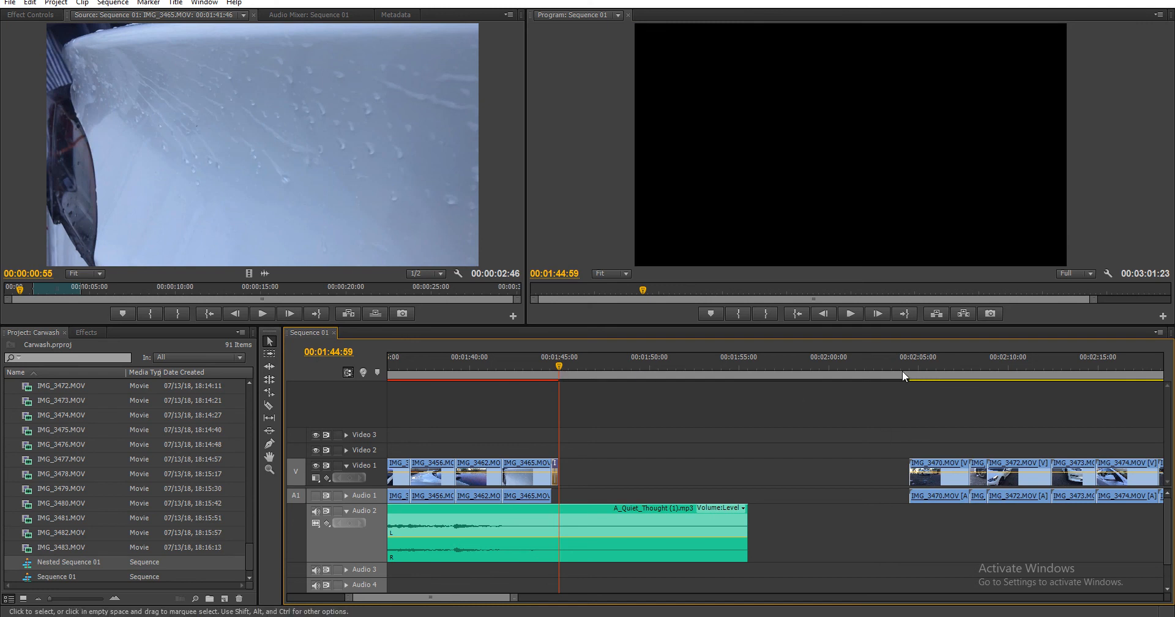
- Play back the music after the last edited clip at several points up to its end to judge where to cut it
mouse_move(903, 366)
left_mouse_down()
mouse_move(919, 363)
mouse_move(902, 370)
left_mouse_up()
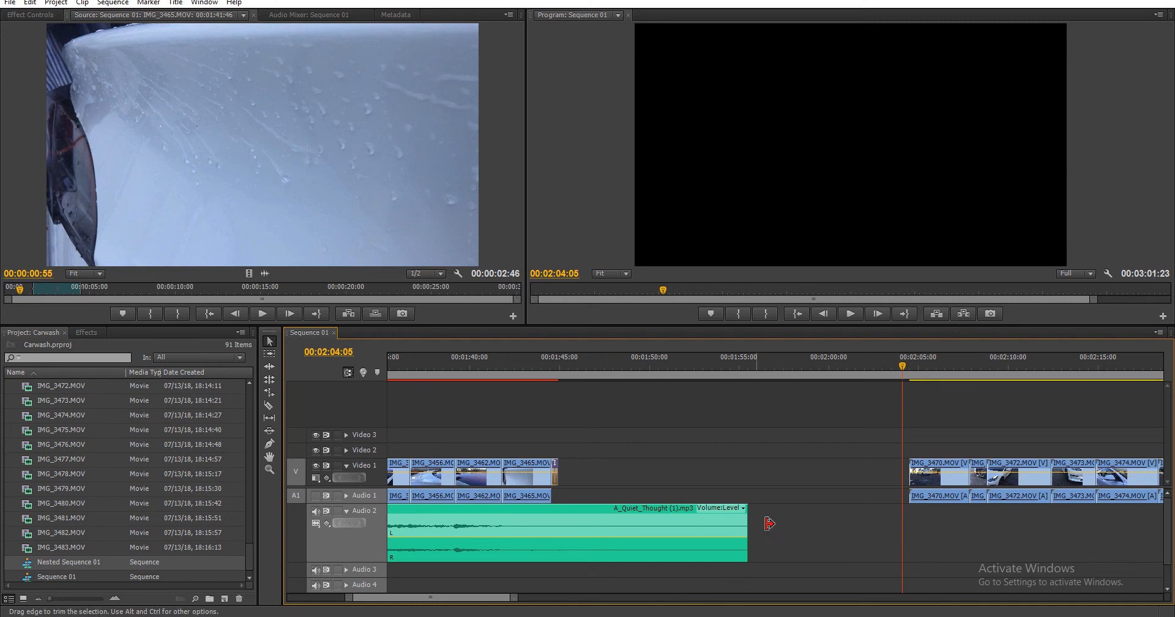
left_click(547, 369)
key("space")
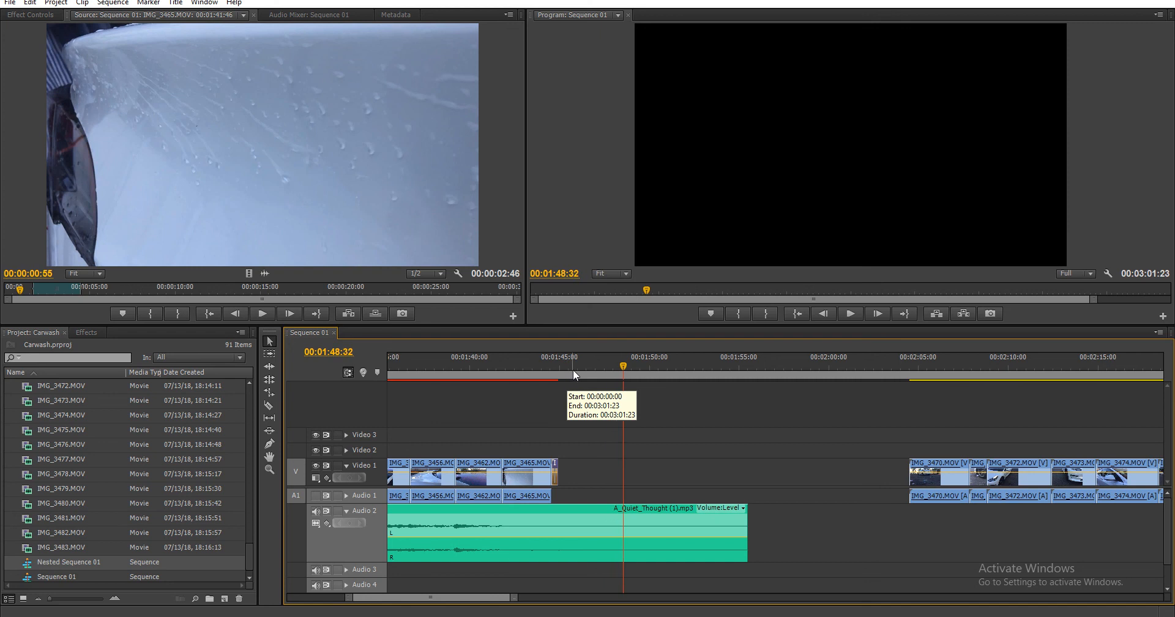
left_click(573, 369)
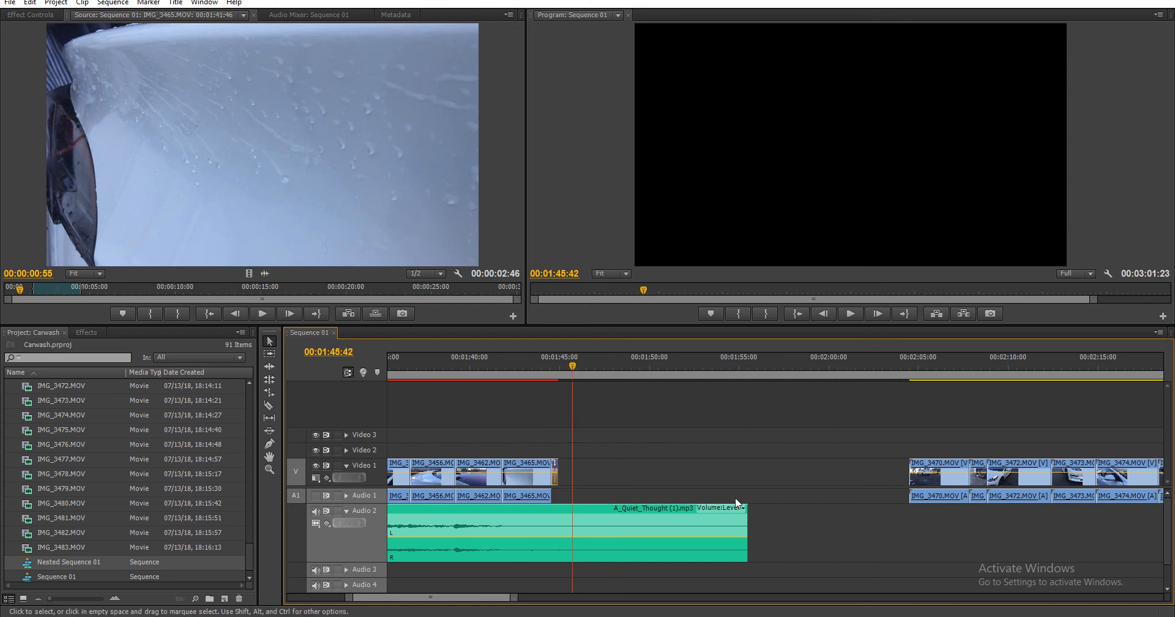
left_click(700, 368)
key("space")
left_click(689, 369)
key("space")
left_click(653, 365)
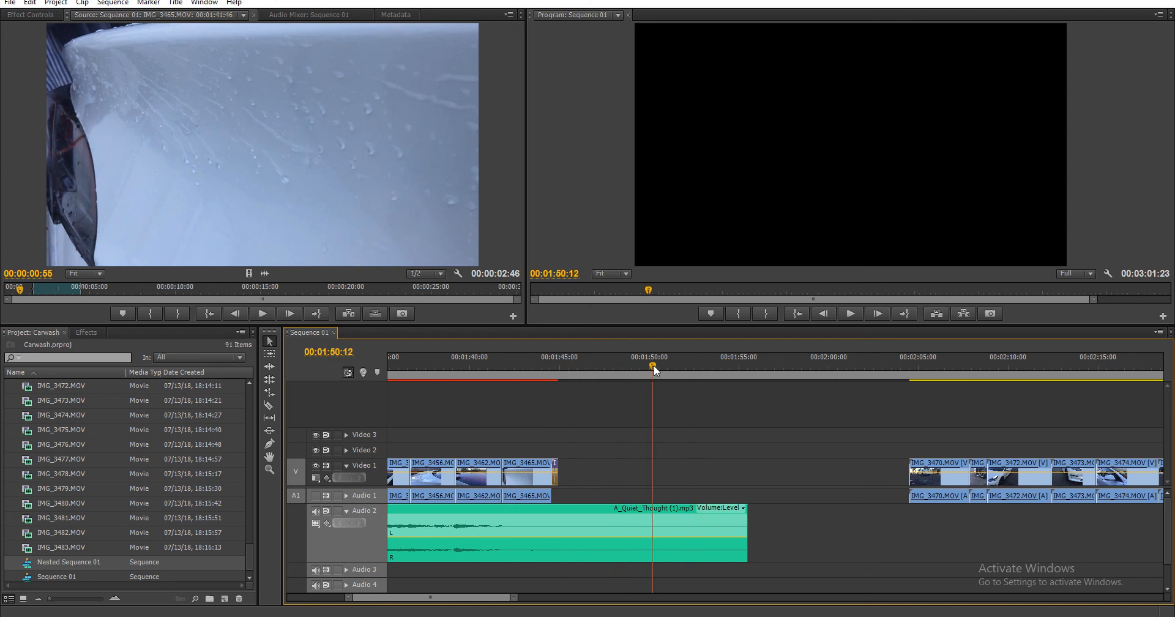
key("space")
key("space")
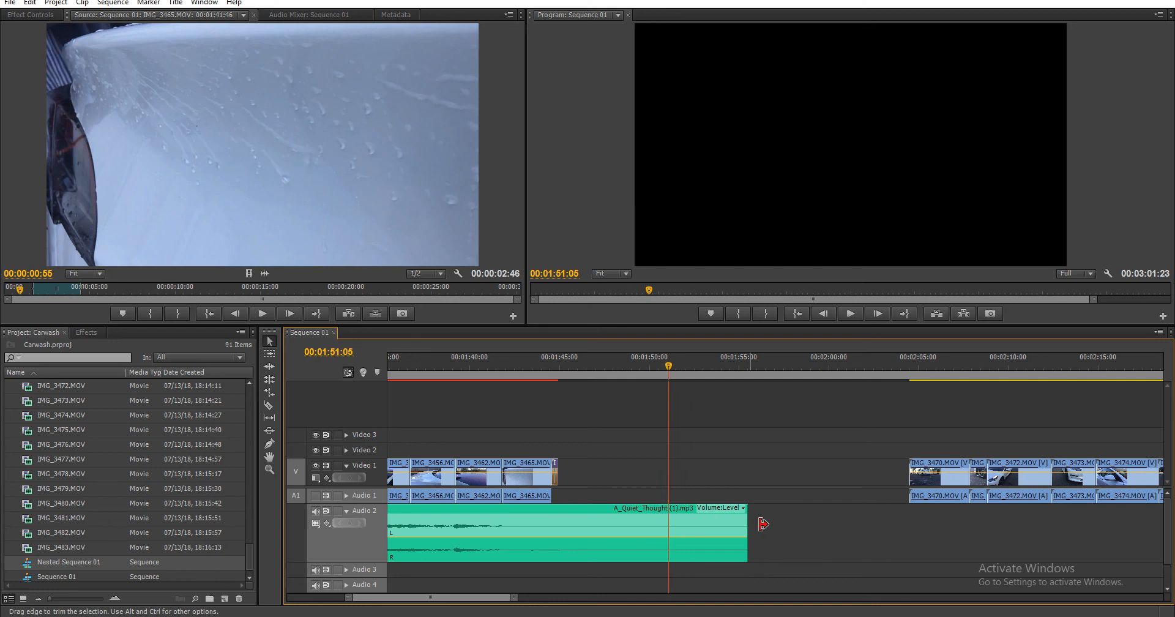
- Trim the end of A_Quiet_Thought (1).mp3 back to the end of IMG_3467 and select the music clip
left_click_drag(747, 522, 674, 522)
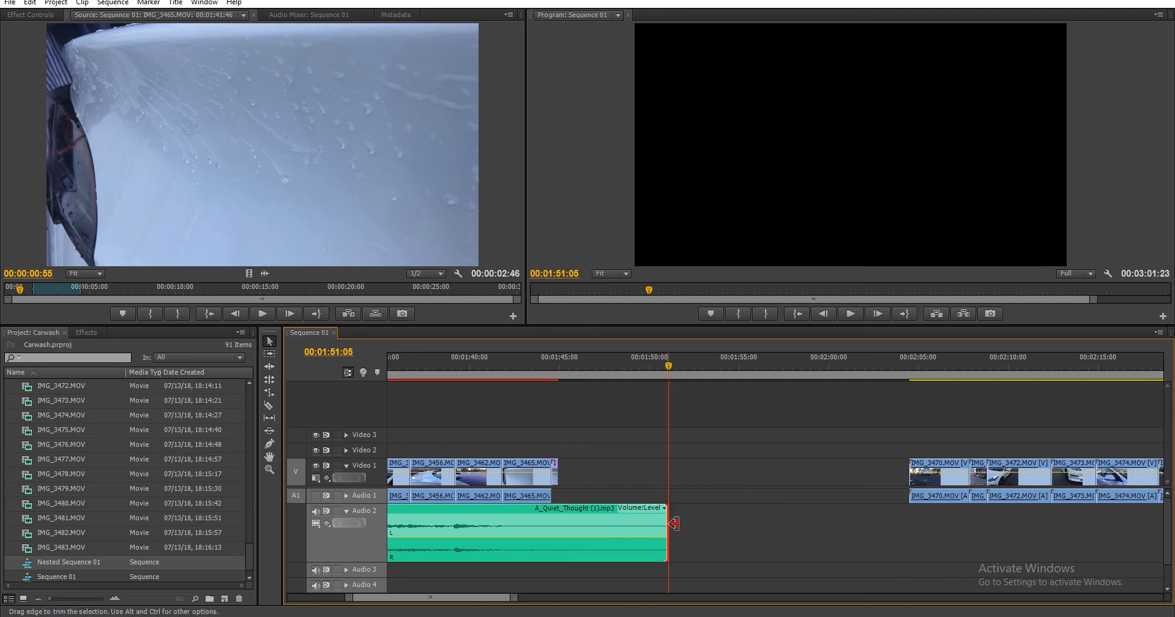
left_click_drag(673, 522, 560, 522)
left_click(535, 522)
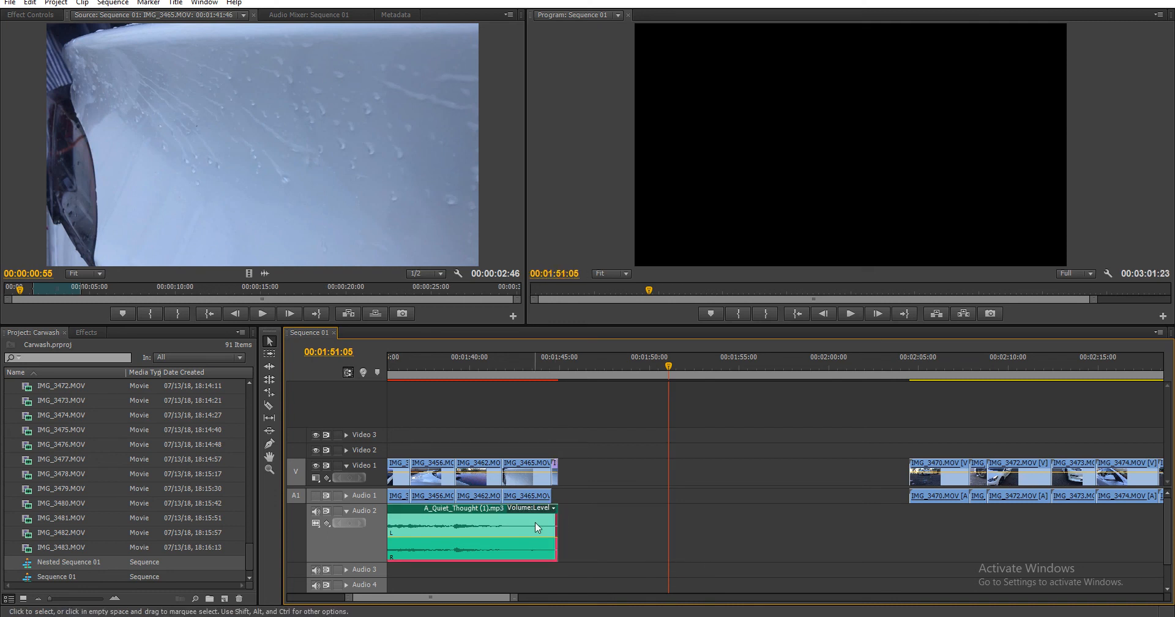
- Fade out A_Quiet_Thought (1).mp3 with volume Level keyframes at 00:01:42:38 and 00:01:44:55
left_click(518, 365)
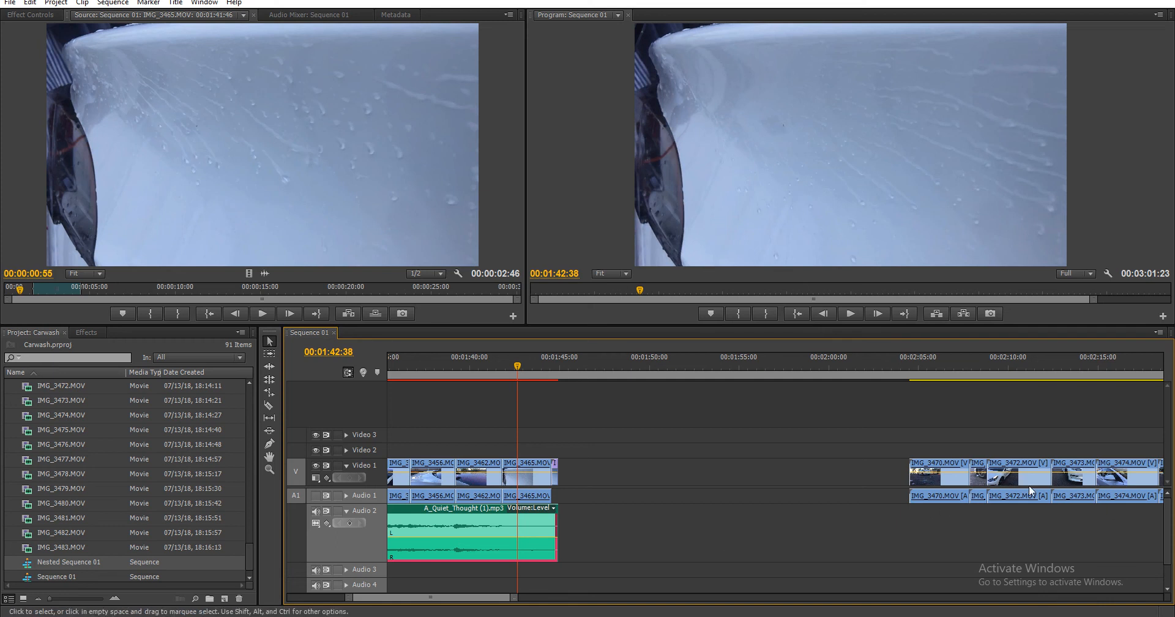
left_click(205, 2)
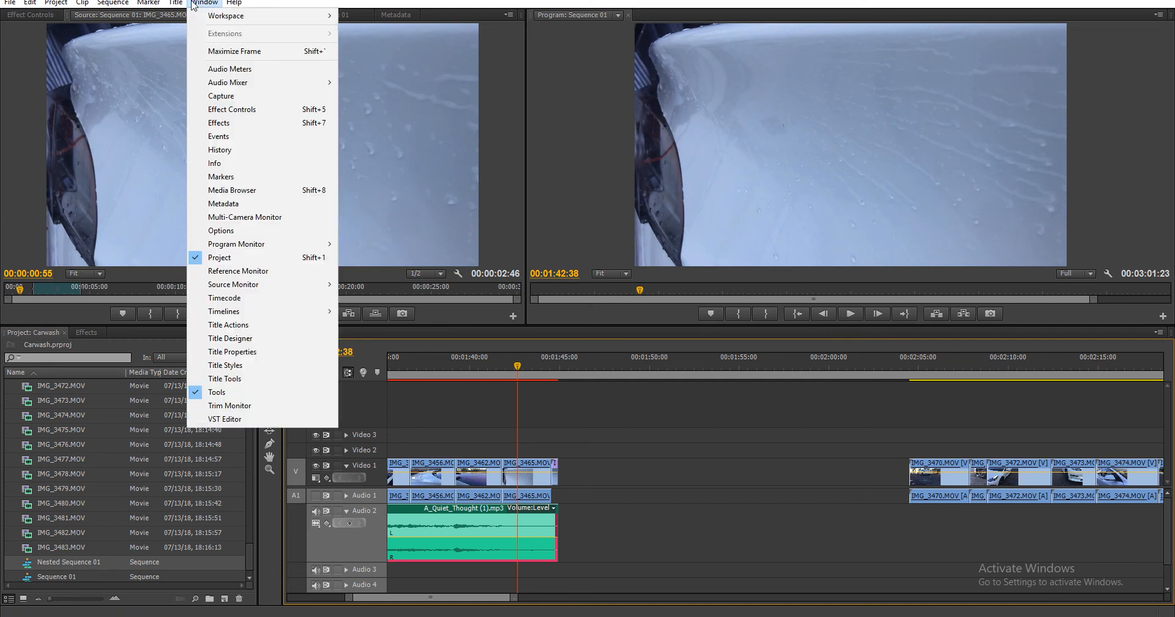
left_click(181, 3)
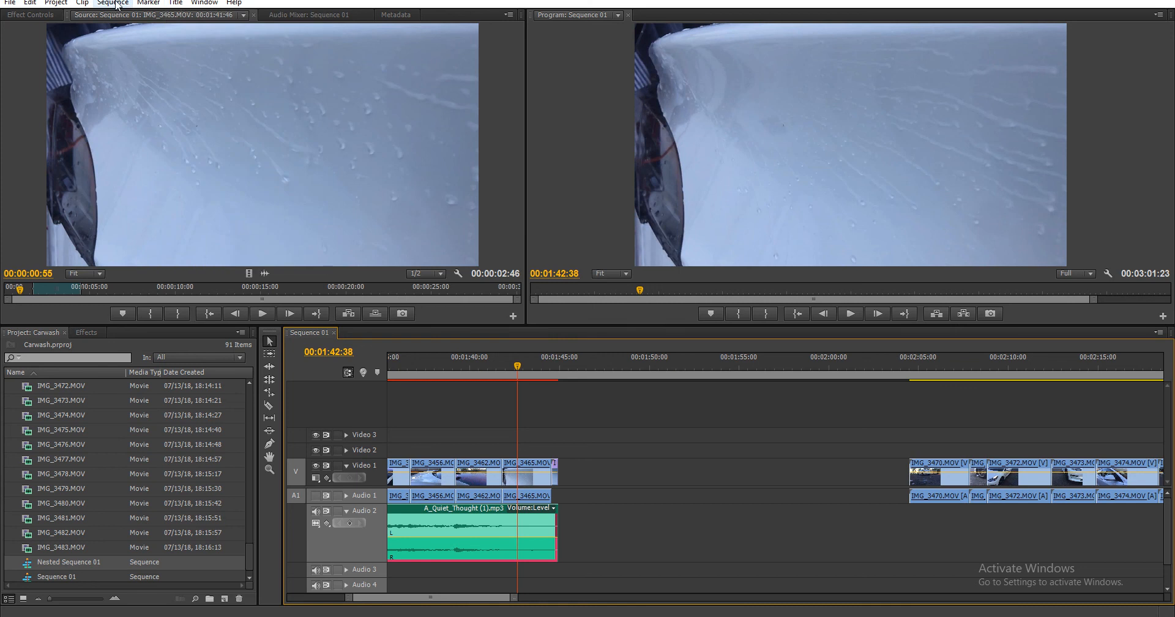
left_click(299, 20)
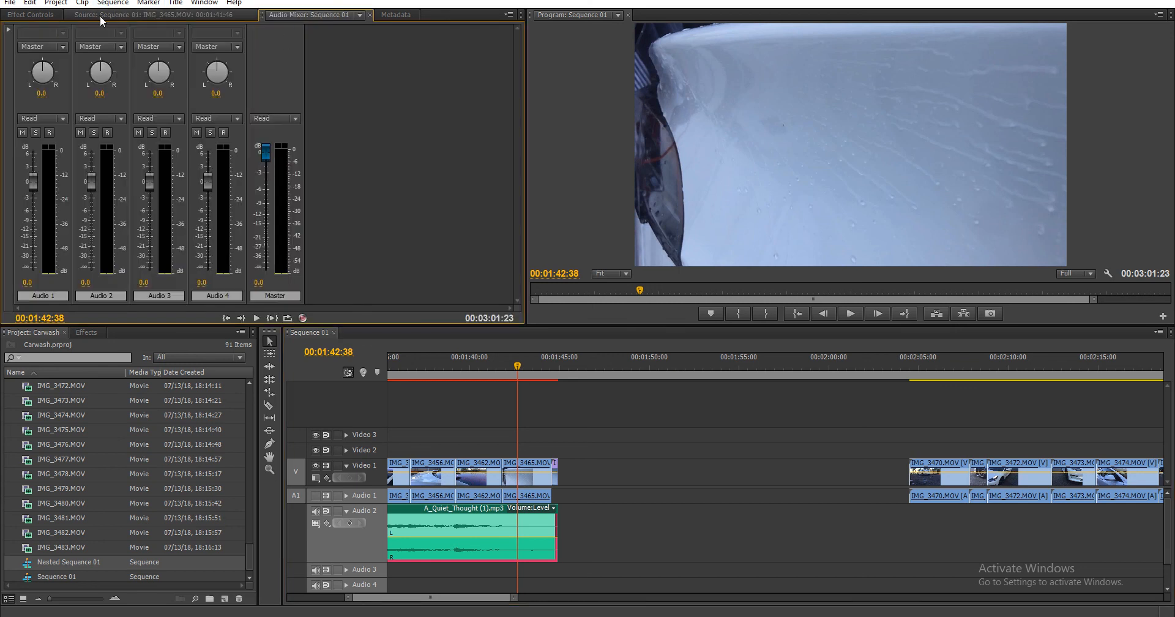
left_click(51, 14)
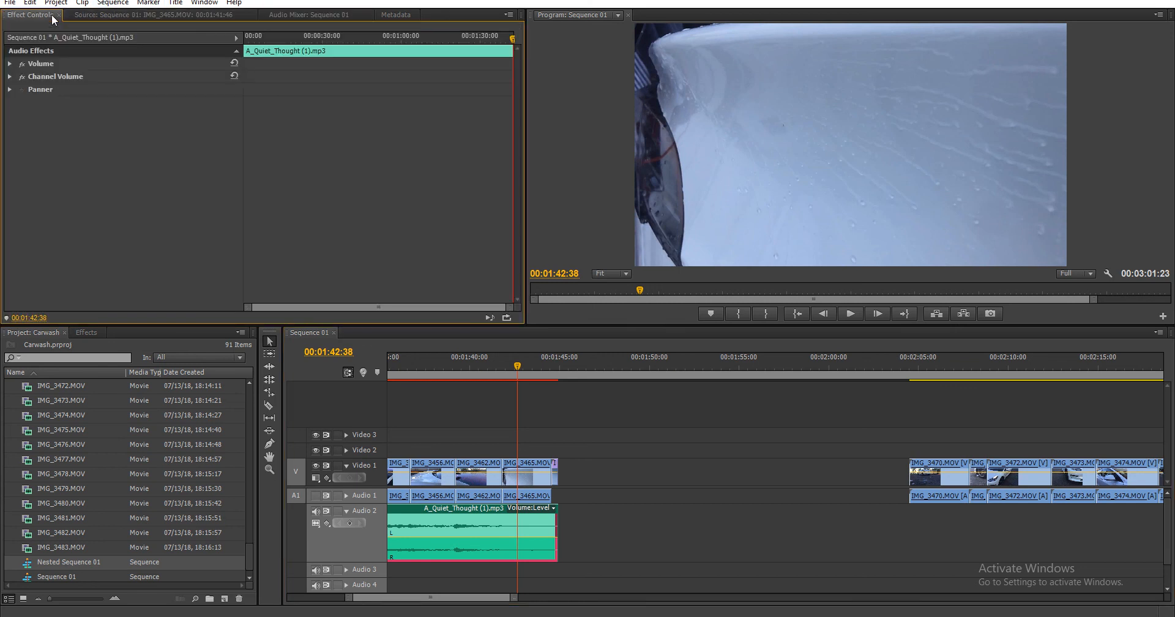
left_click(10, 64)
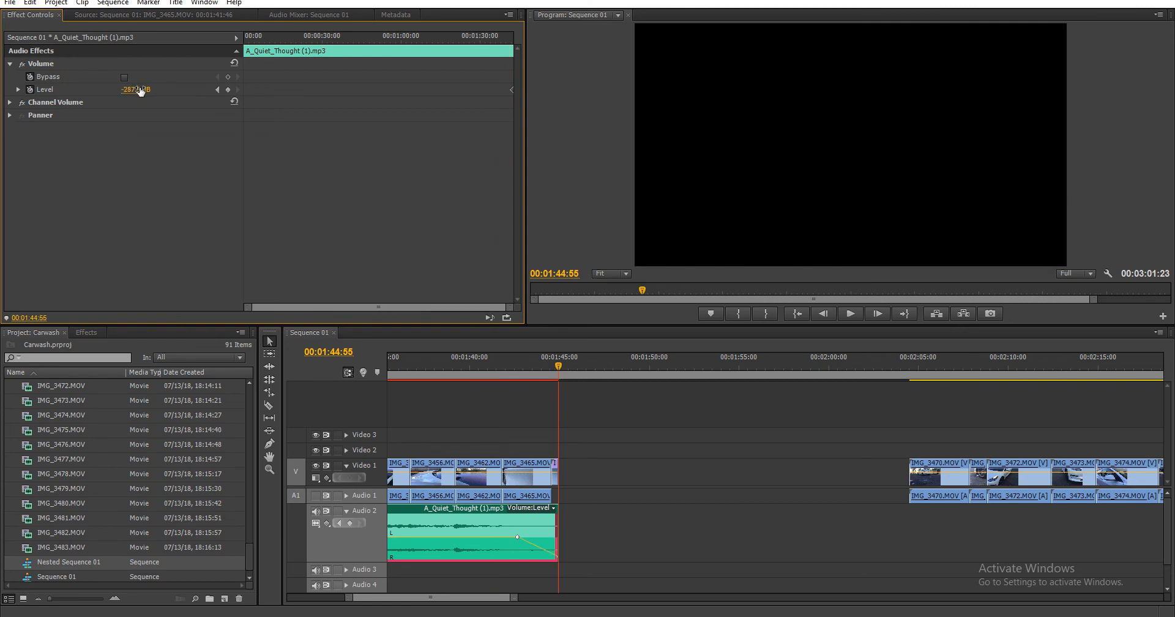
- Play back the end of the edit to check the music fade-out against IMG_3462 and IMG_3465
left_click(496, 370)
key("space")
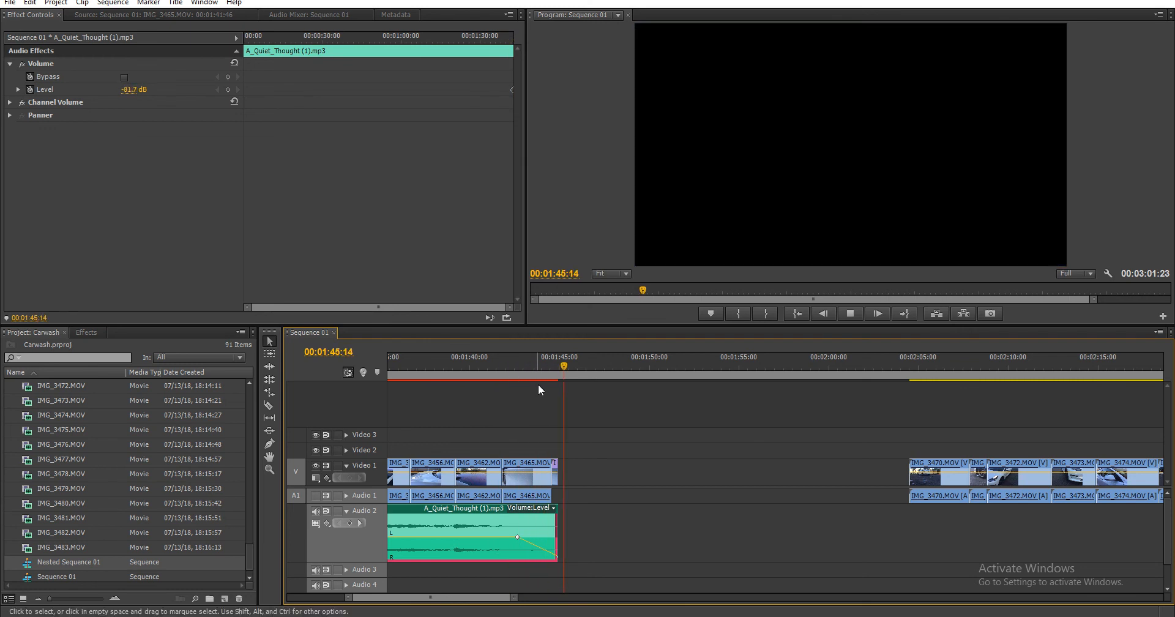
left_click(548, 365)
left_click_drag(546, 362, 494, 383)
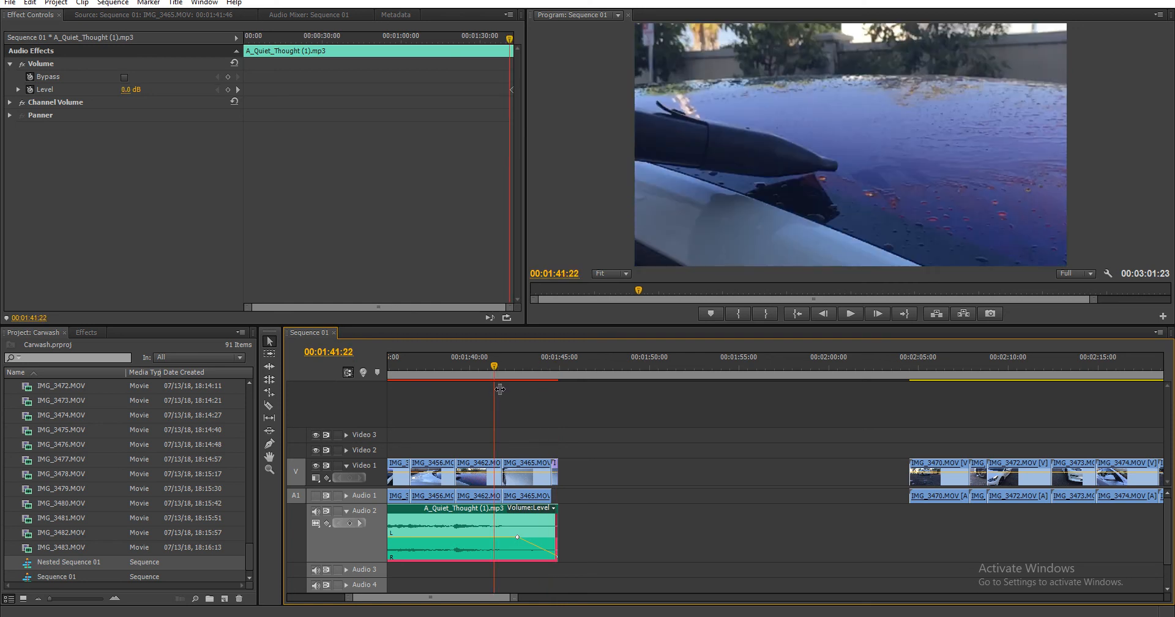
key("space")
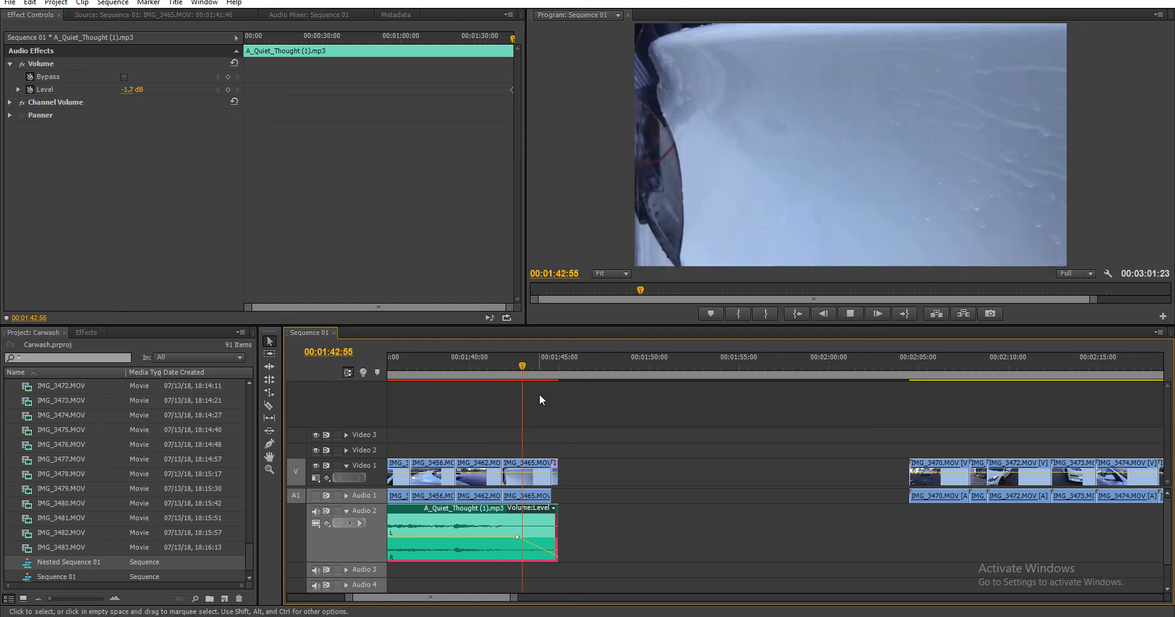
key("space")
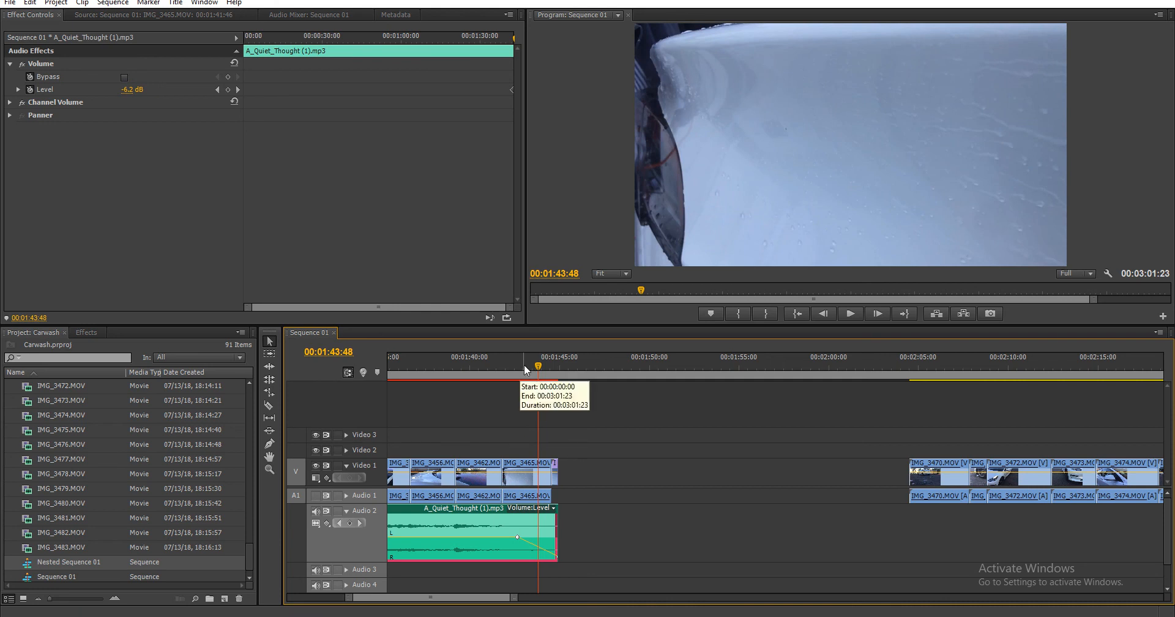
left_click_drag(537, 365, 544, 366)
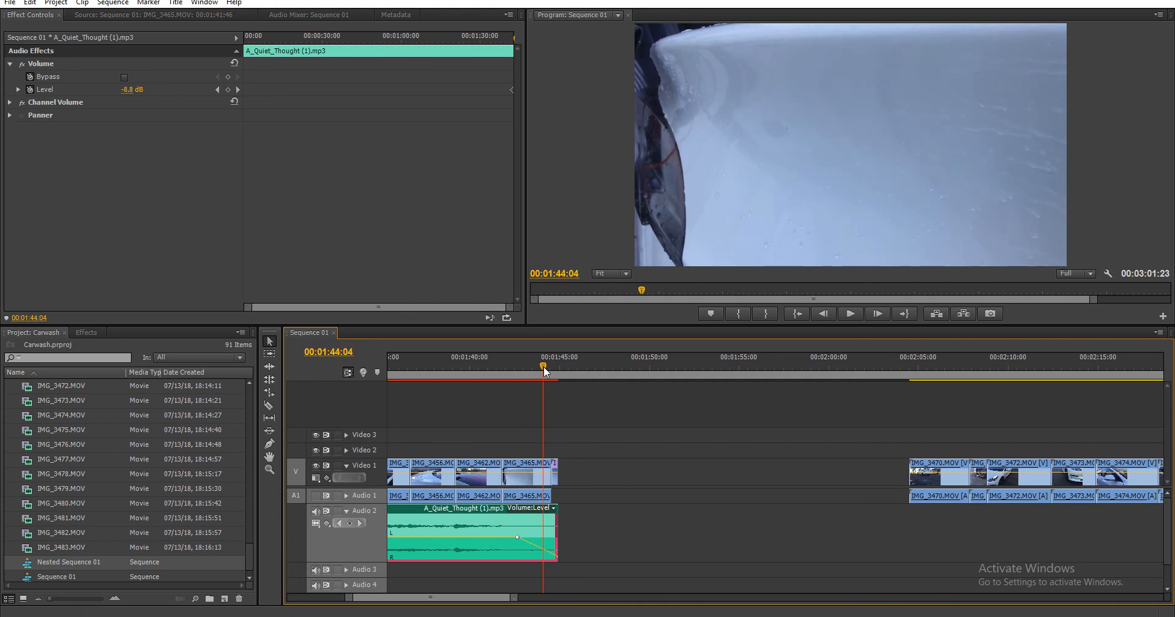
- Delete the slowed-down IMG_3465 piece and move IMG_3467 directly after IMG_3462
left_click(531, 480)
key("Delete")
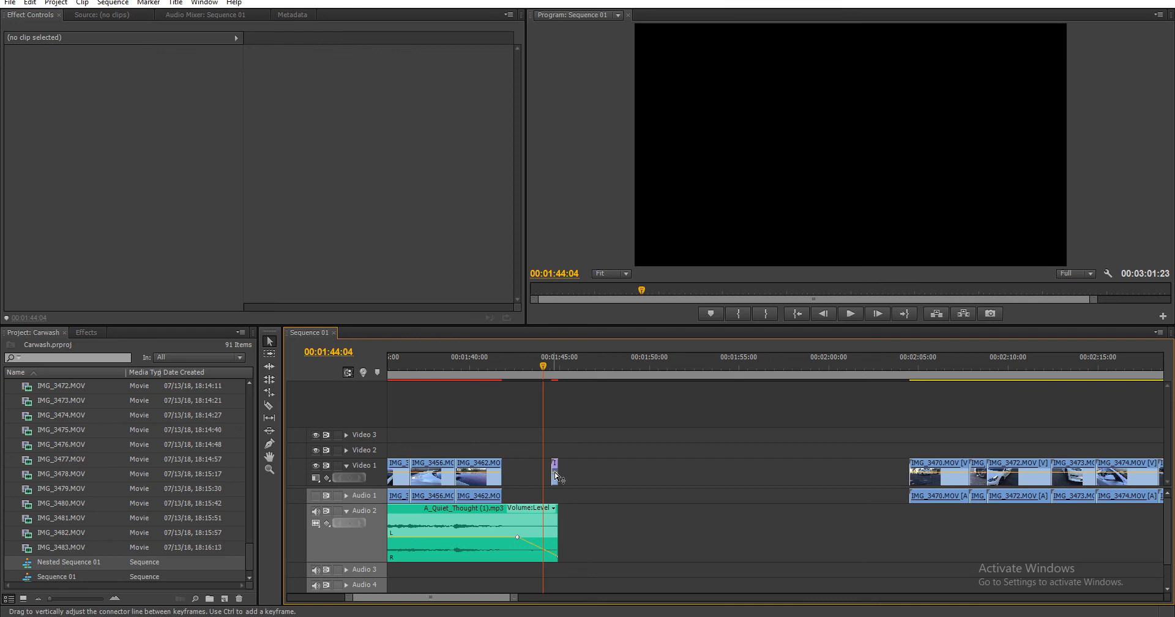
left_click(555, 473)
key("r")
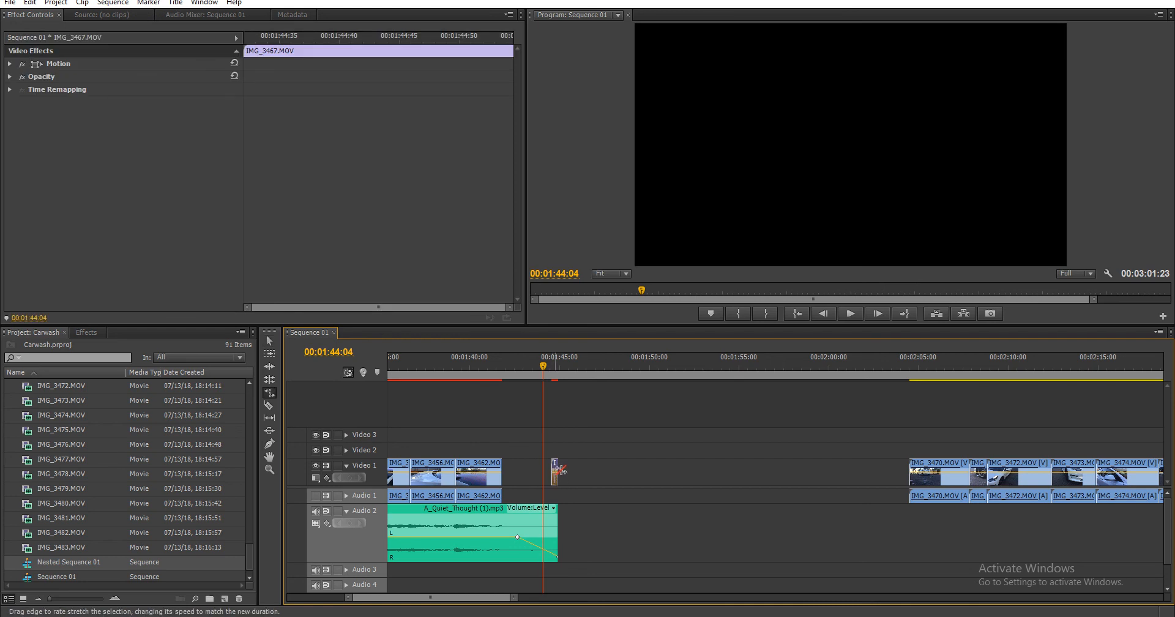
left_click_drag(557, 471, 516, 474)
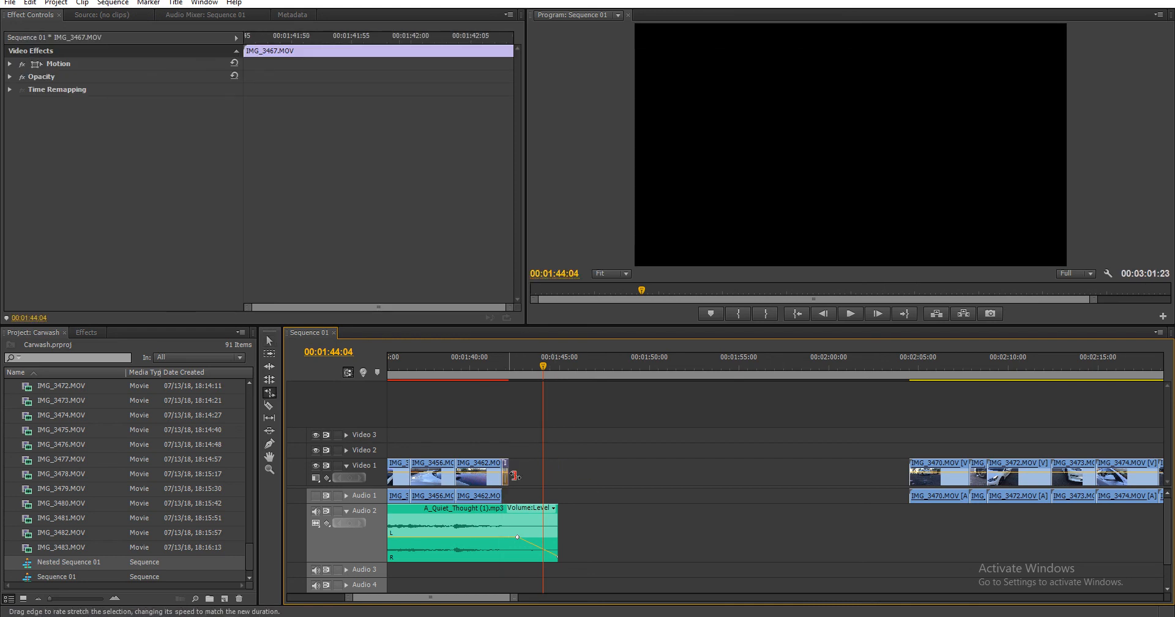
- Rate stretch IMG_3467 to end together with the music track and preview it at 00:01:42:06
scroll(526, 483, "up", 3)
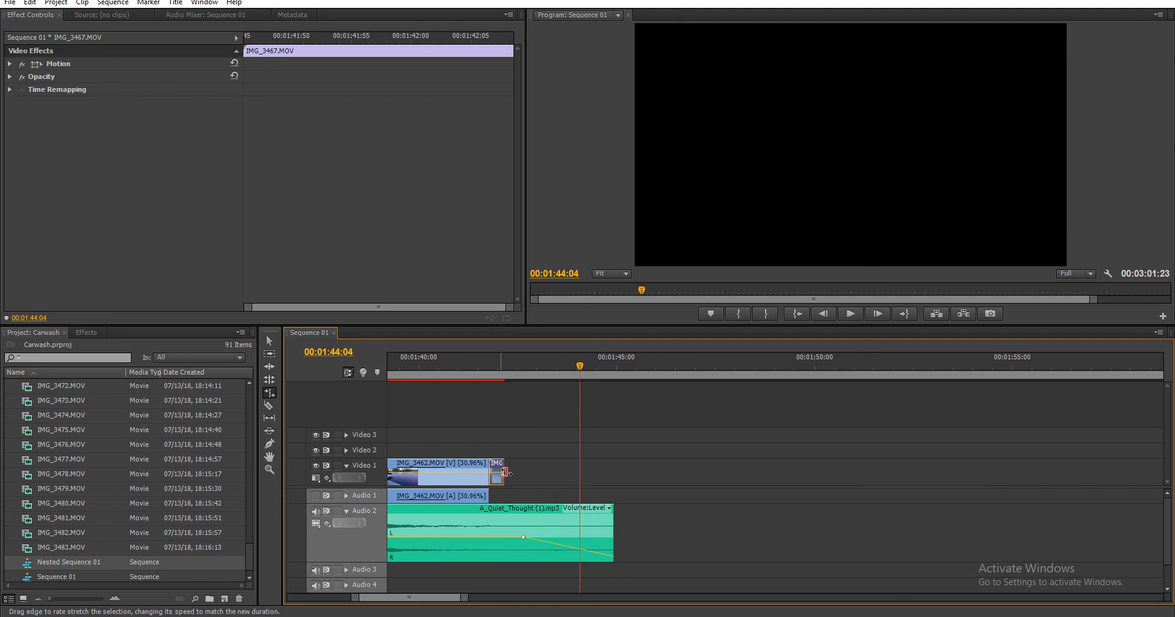
double_click(503, 473)
left_click_drag(511, 475, 613, 488)
key("v")
left_click(501, 369)
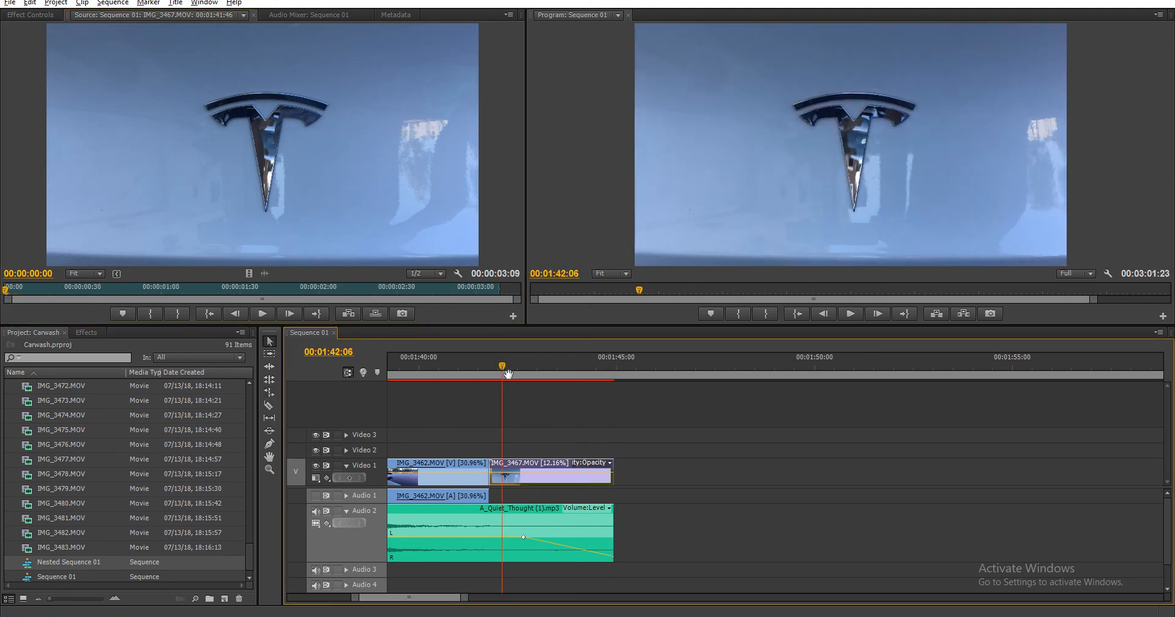
- Play back IMG_3467 several times to check the slowed Tesla logo shot against the end of the music
key("minus")
key("minus")
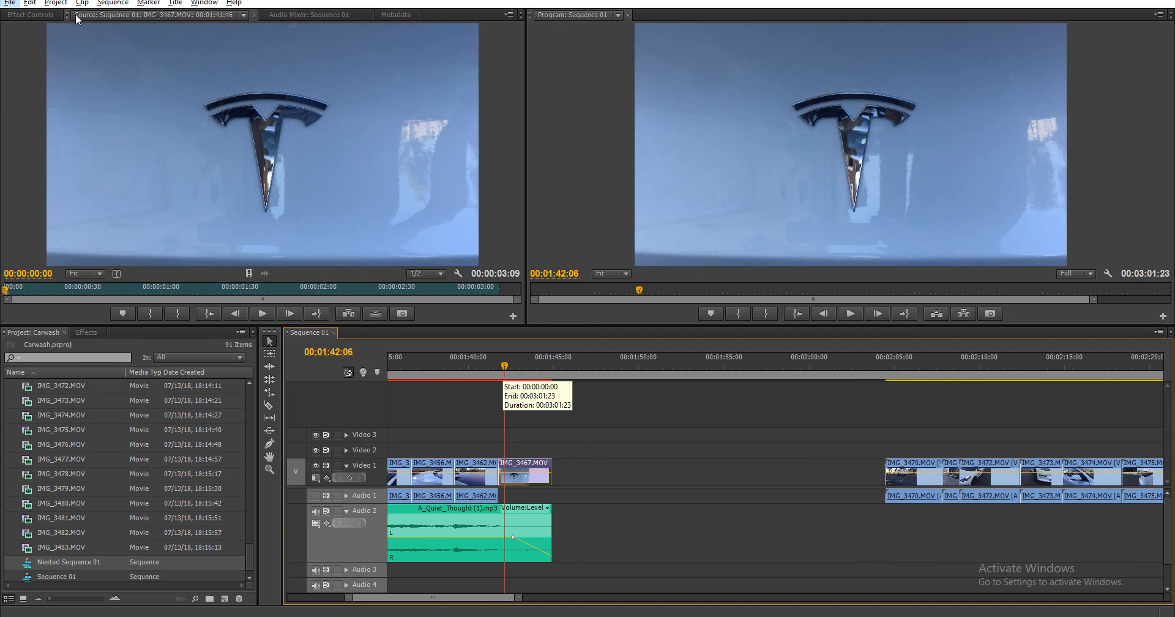
left_click(56, 14)
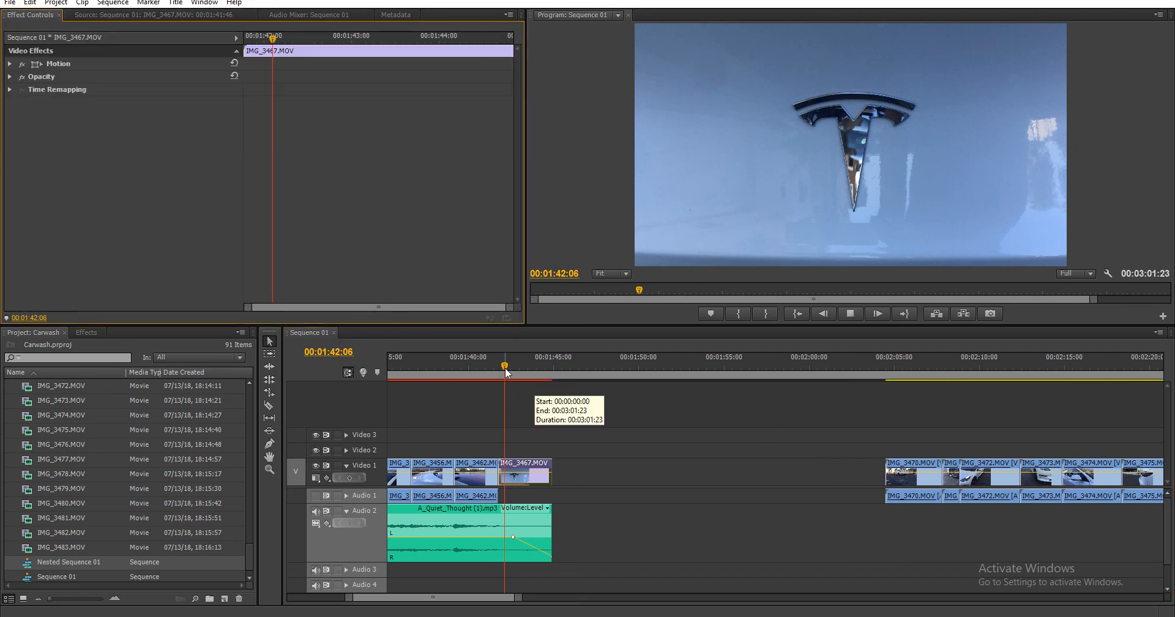
key("space")
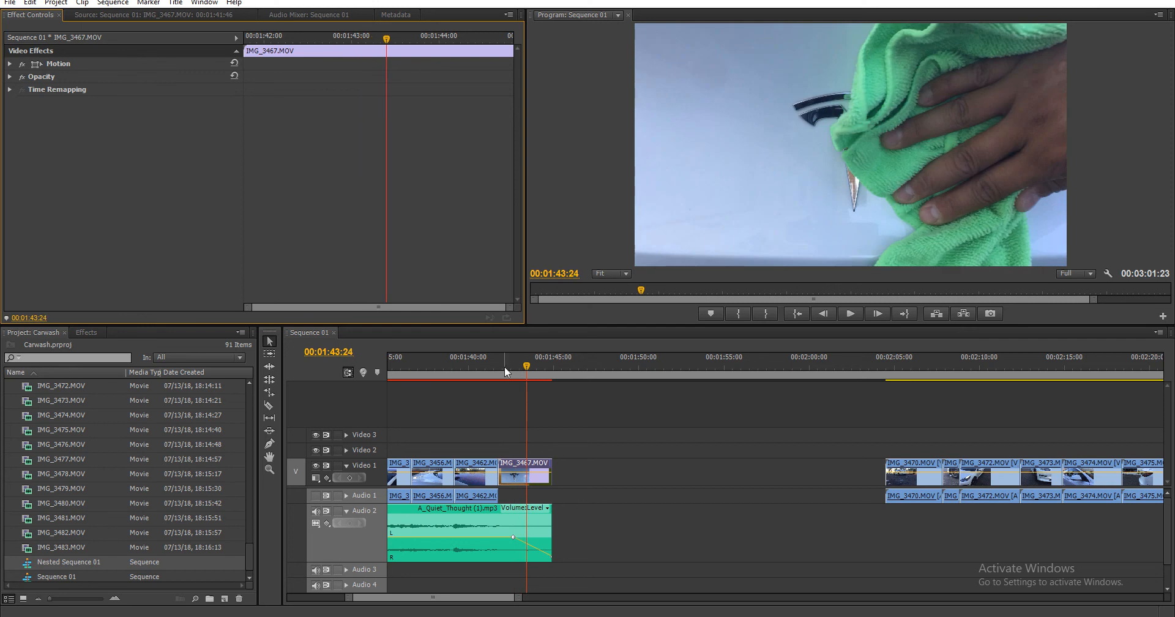
left_click(506, 366)
key("space")
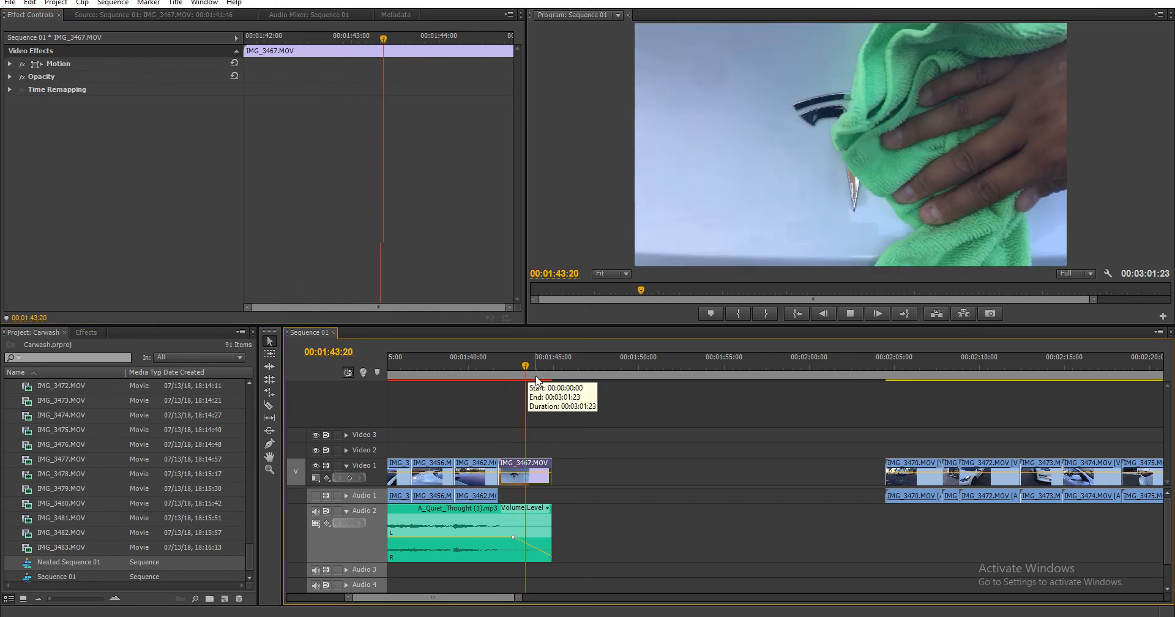
key("space")
left_click_drag(536, 368, 513, 386)
key("space")
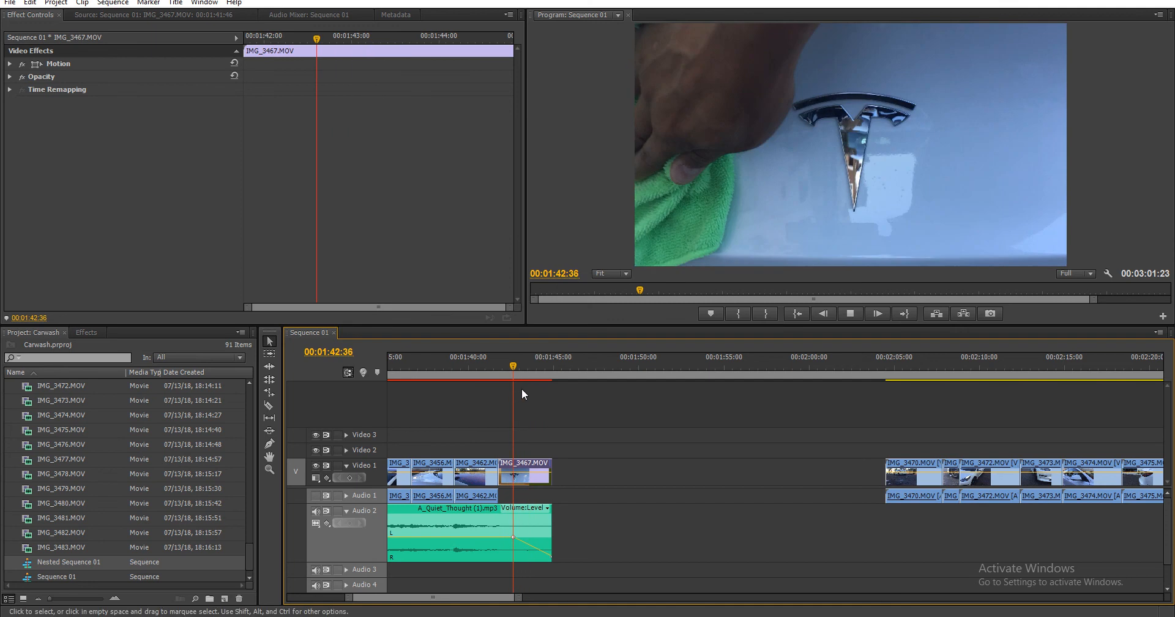
key("space")
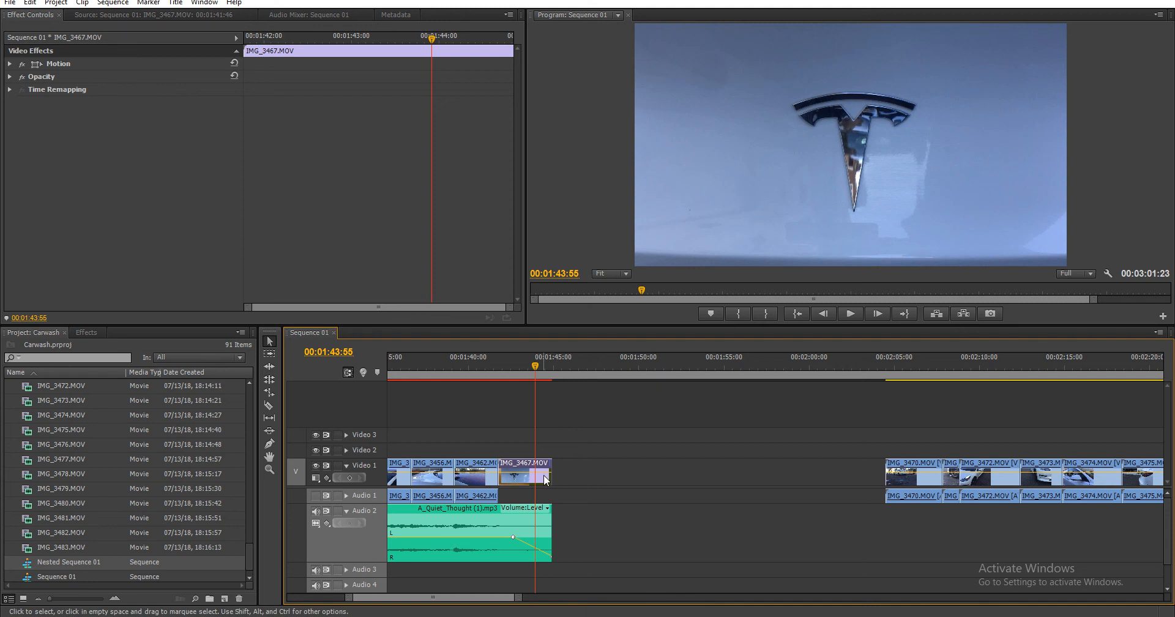
left_click(508, 369)
mouse_move(508, 369)
left_mouse_down()
mouse_move(522, 371)
mouse_move(503, 387)
left_mouse_up()
key("space")
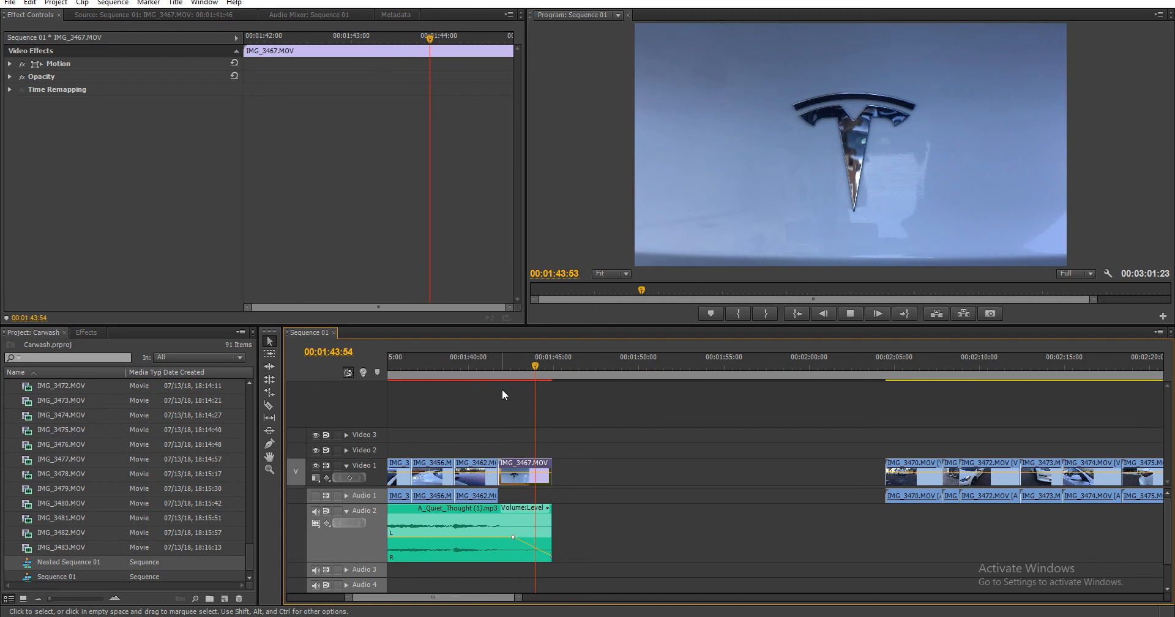
key("space")
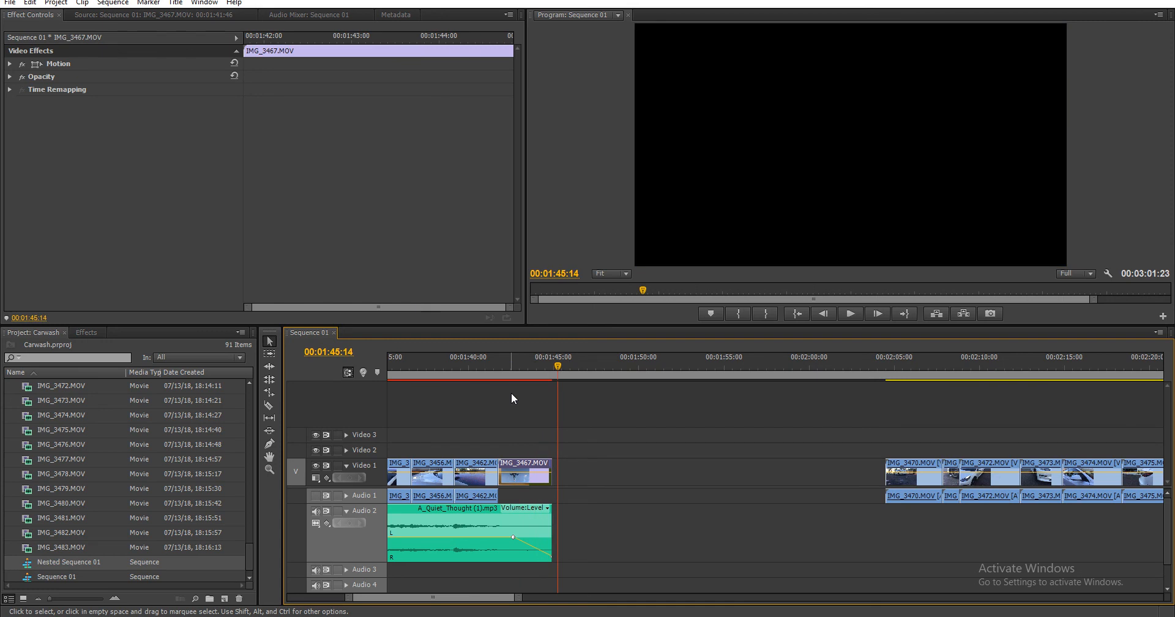
- Try rate stretching the start of IMG_3467 to 00:01:43:32, preview the shorter clip, and undo the stretch
key("r")
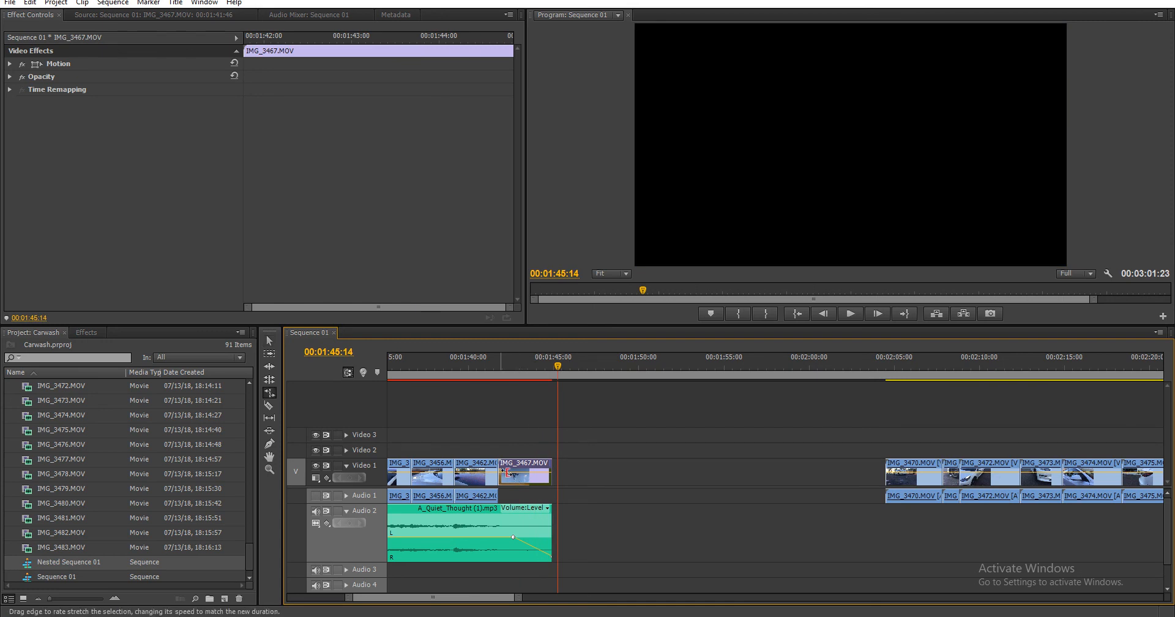
left_click_drag(506, 471, 528, 472)
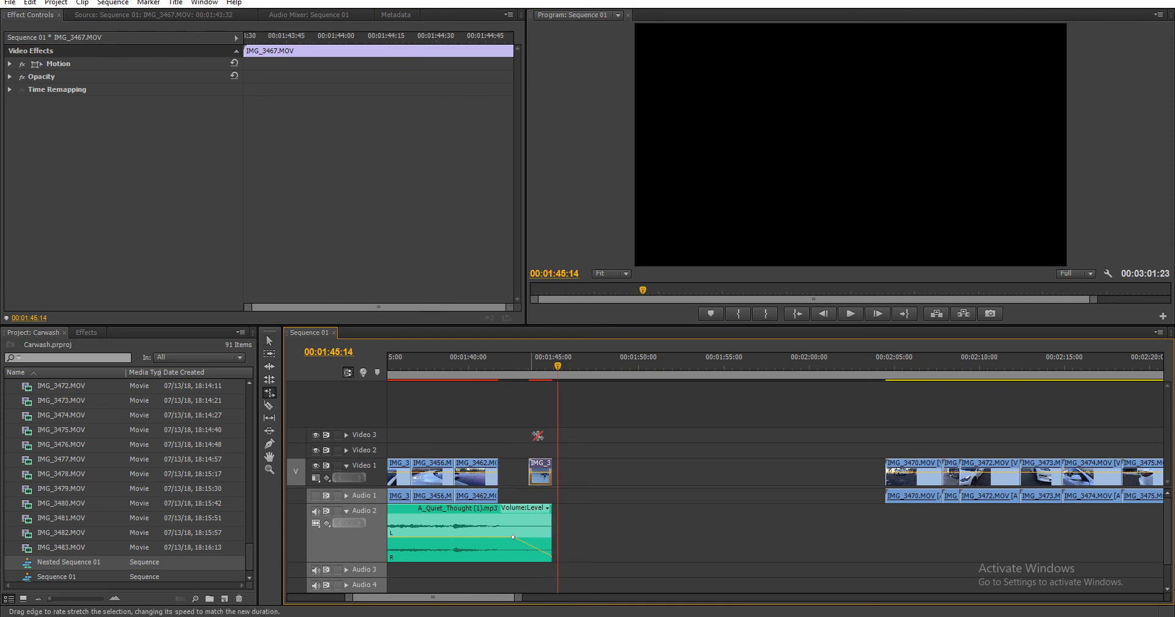
left_click(527, 365)
key("space")
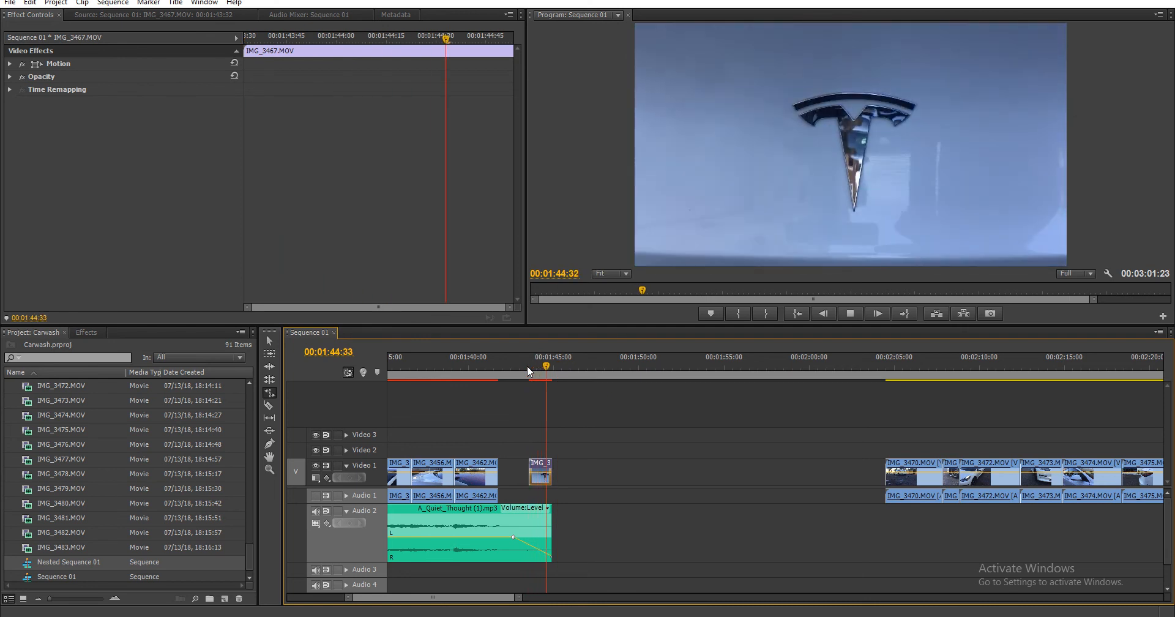
key("space")
key("v")
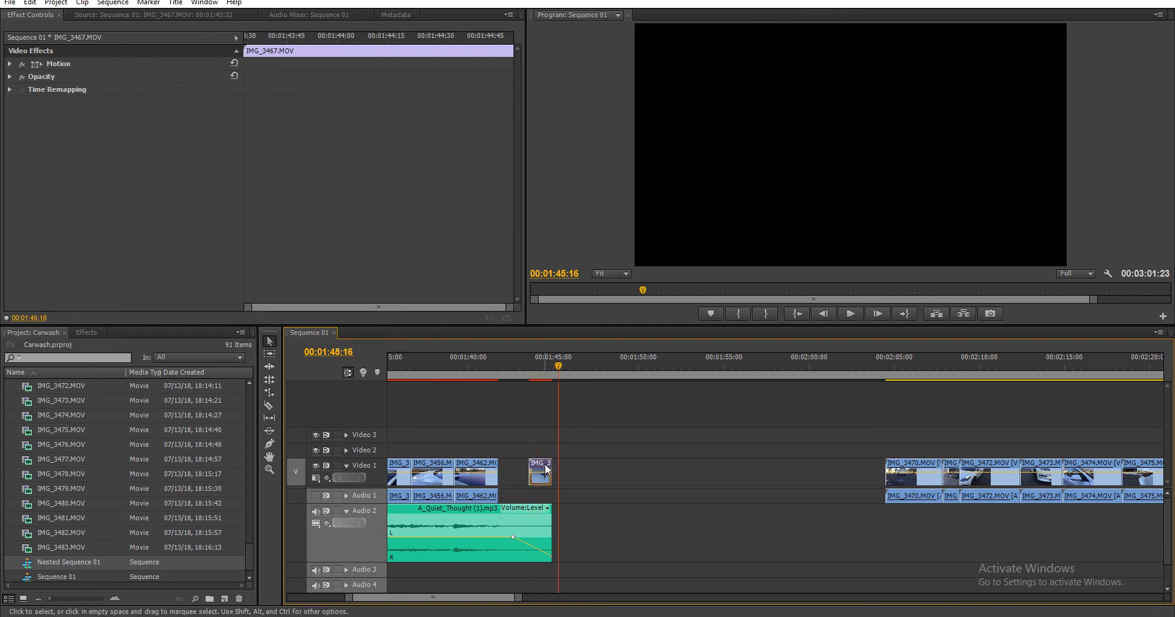
key("ctrl+z")
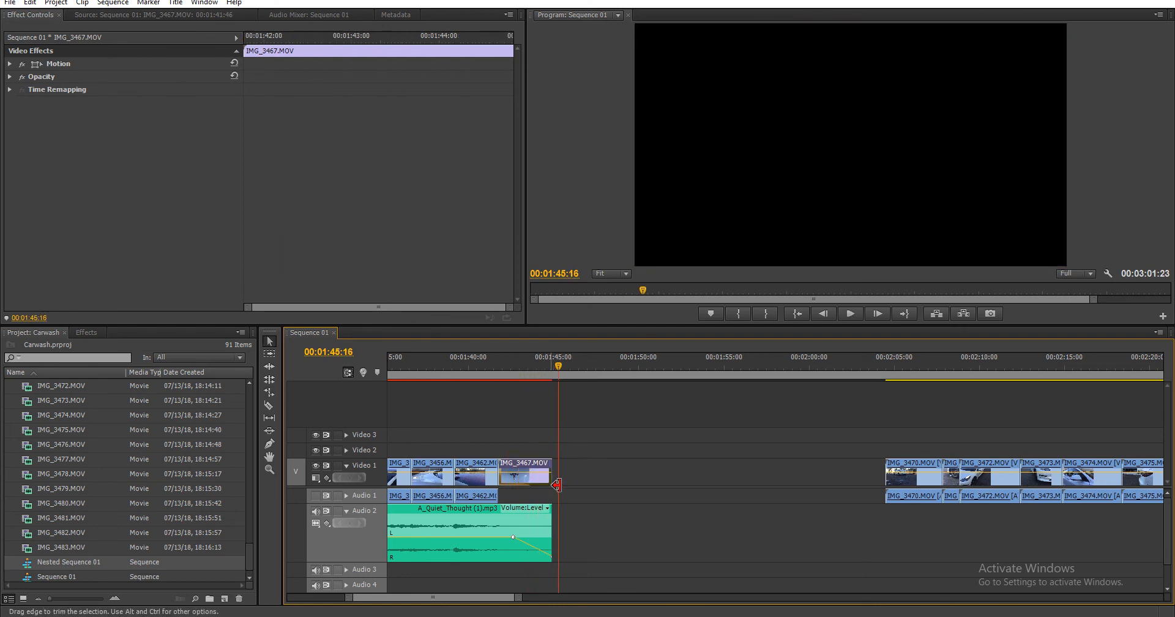
- Examine the file properties of IMG_3467 and IMG_3462 to compare their frame rates
right_click(525, 477)
left_click(578, 463)
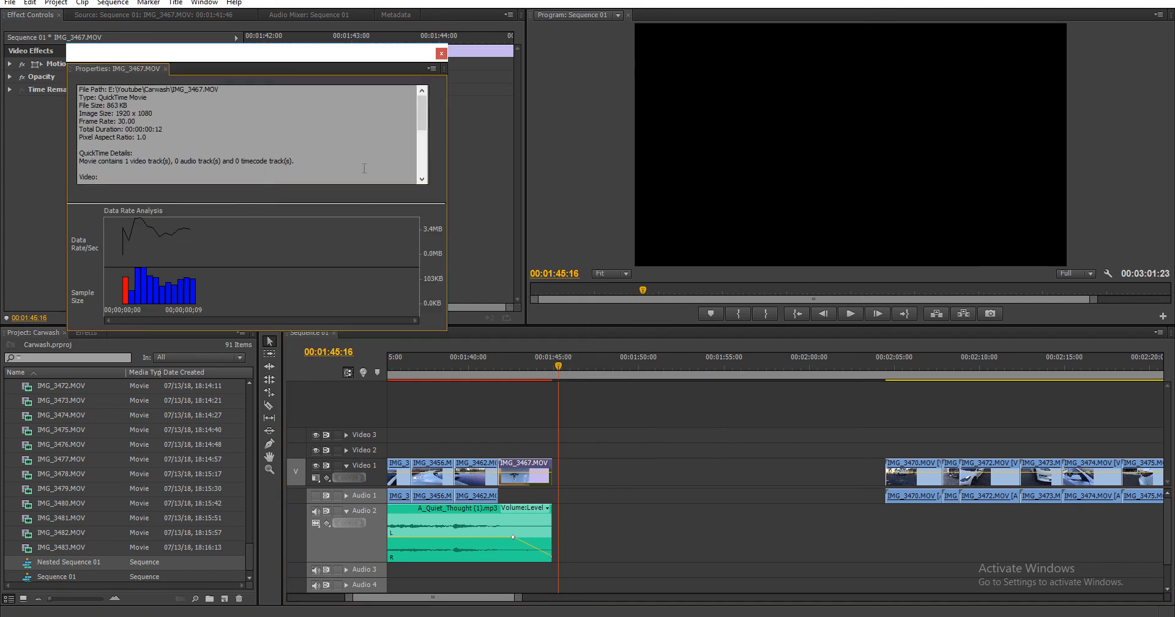
left_click(441, 53)
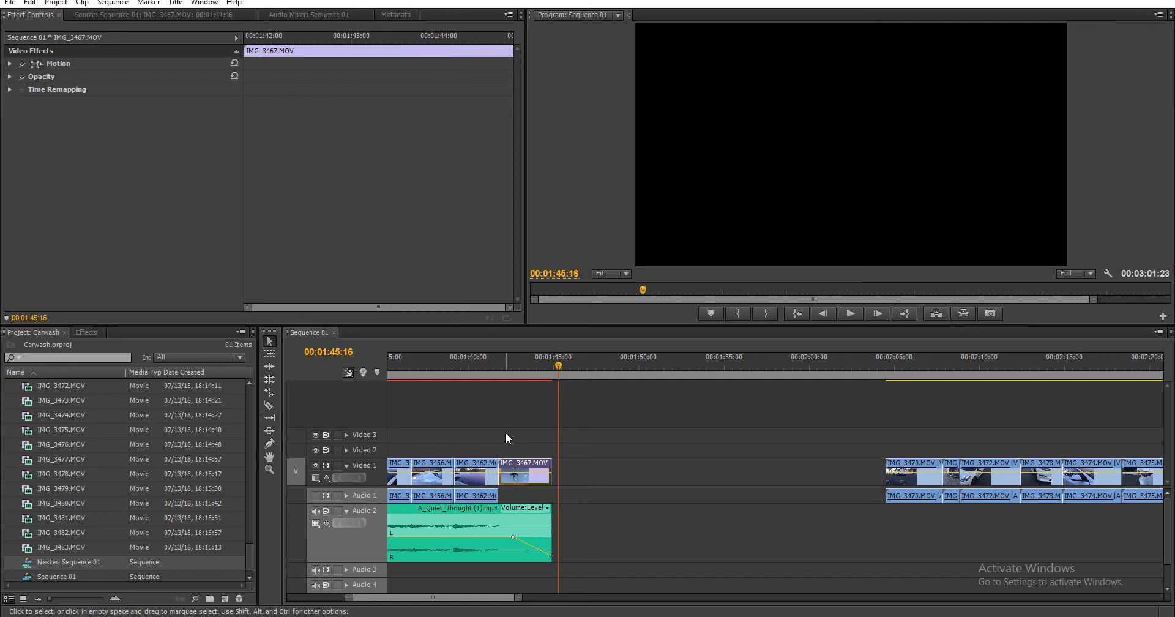
right_click(472, 473)
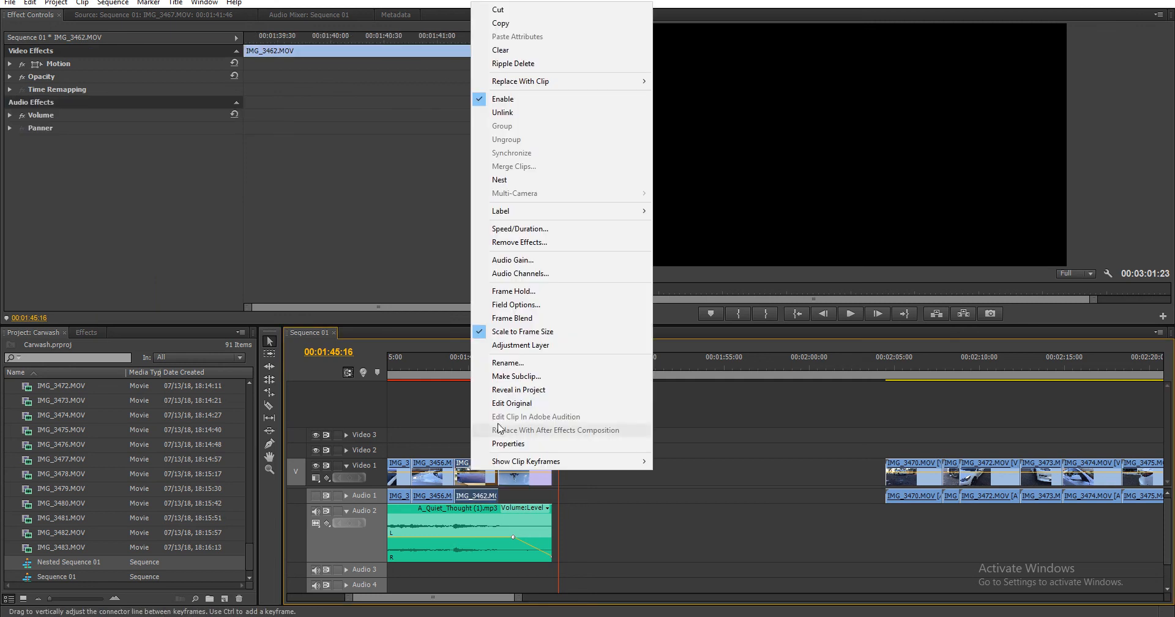
left_click(531, 443)
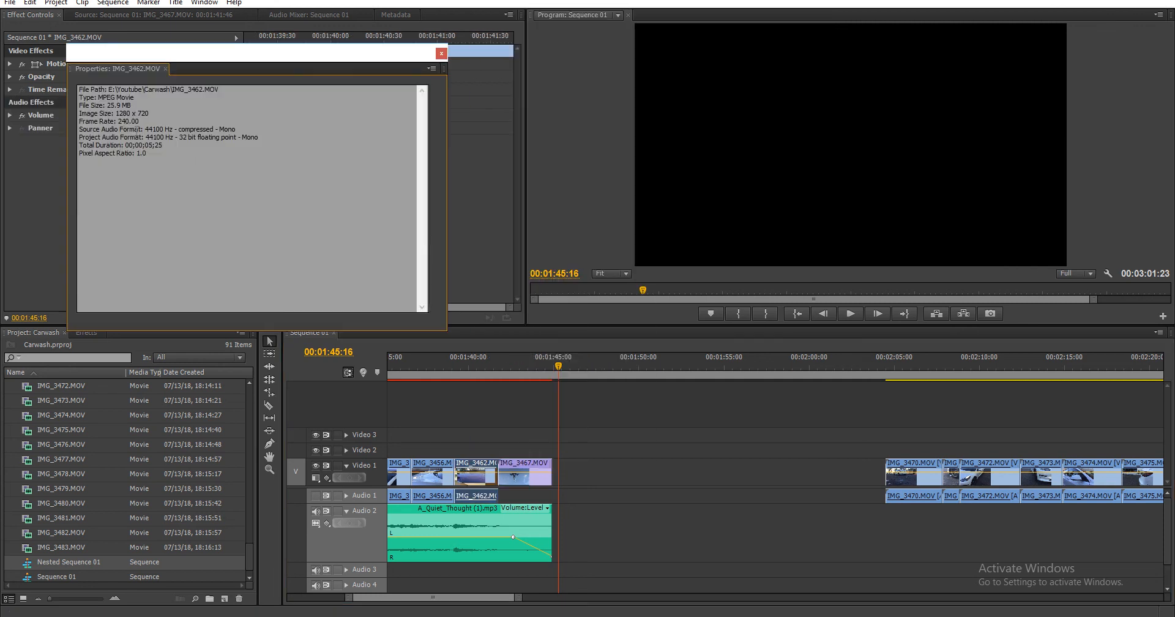
left_click(441, 54)
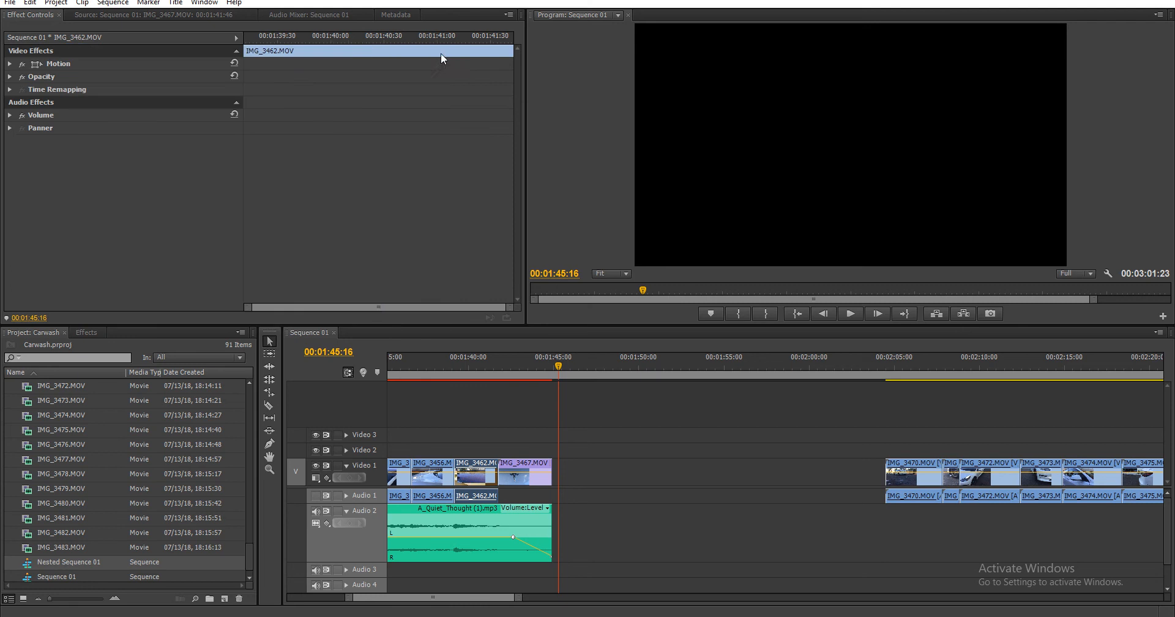
- Replay the ending from the start of IMG_3467 up to the end of the music track
left_click(502, 373)
key("space")
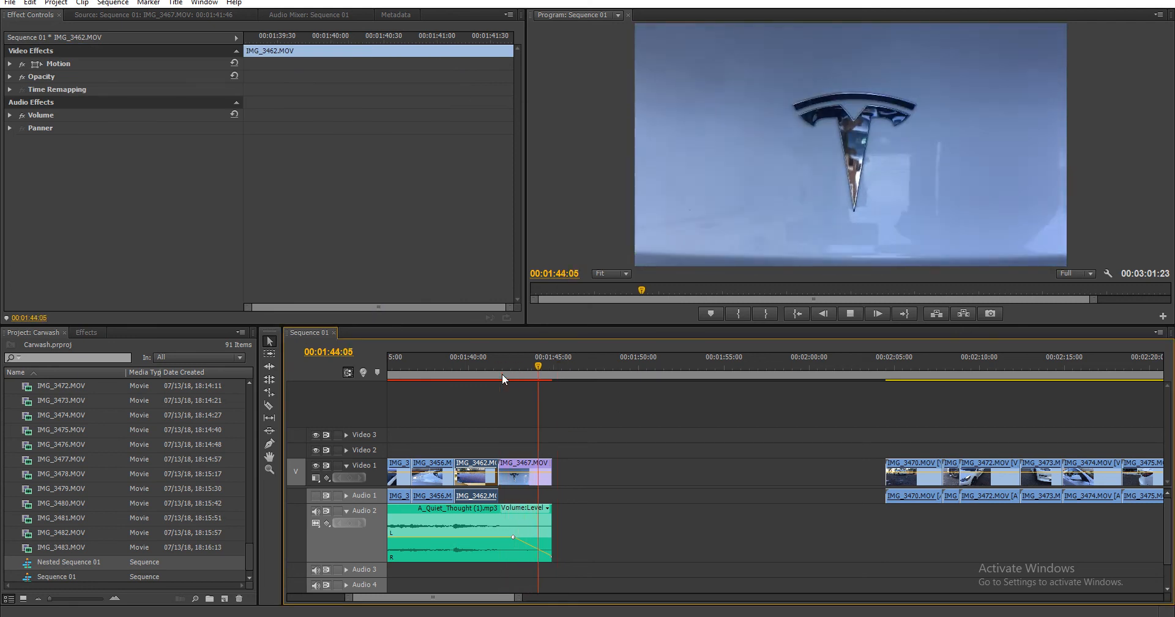
key("space")
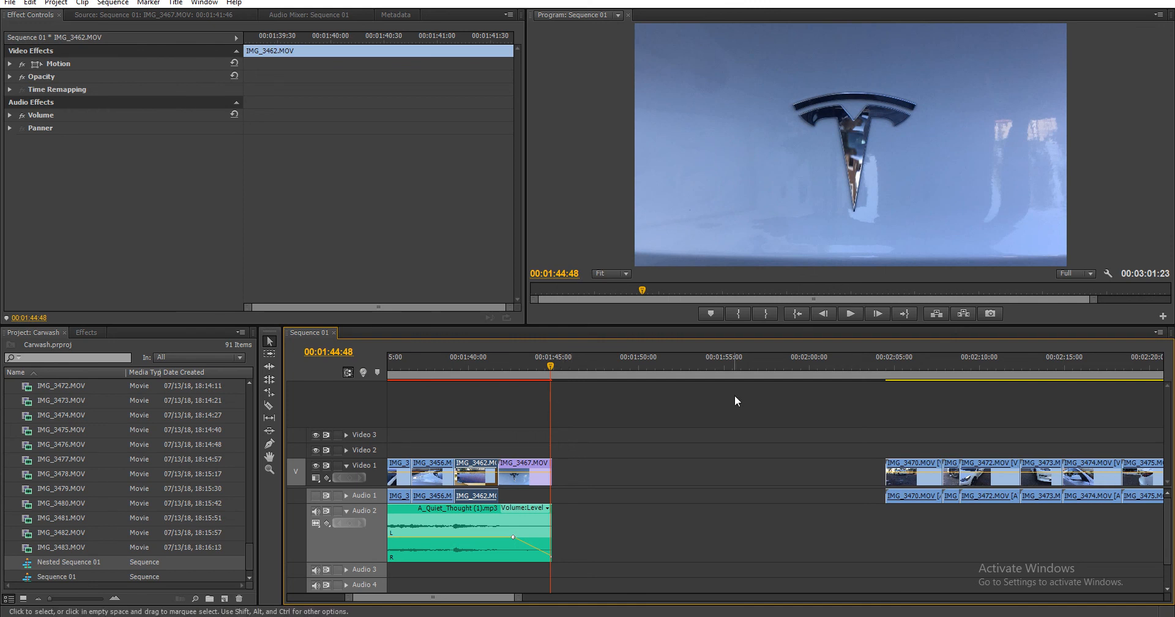
- Add the FilmImpact.net Impact Blur to Color transition to the end of IMG_3467 and lengthen it to 00:00:01:42
left_click(531, 368)
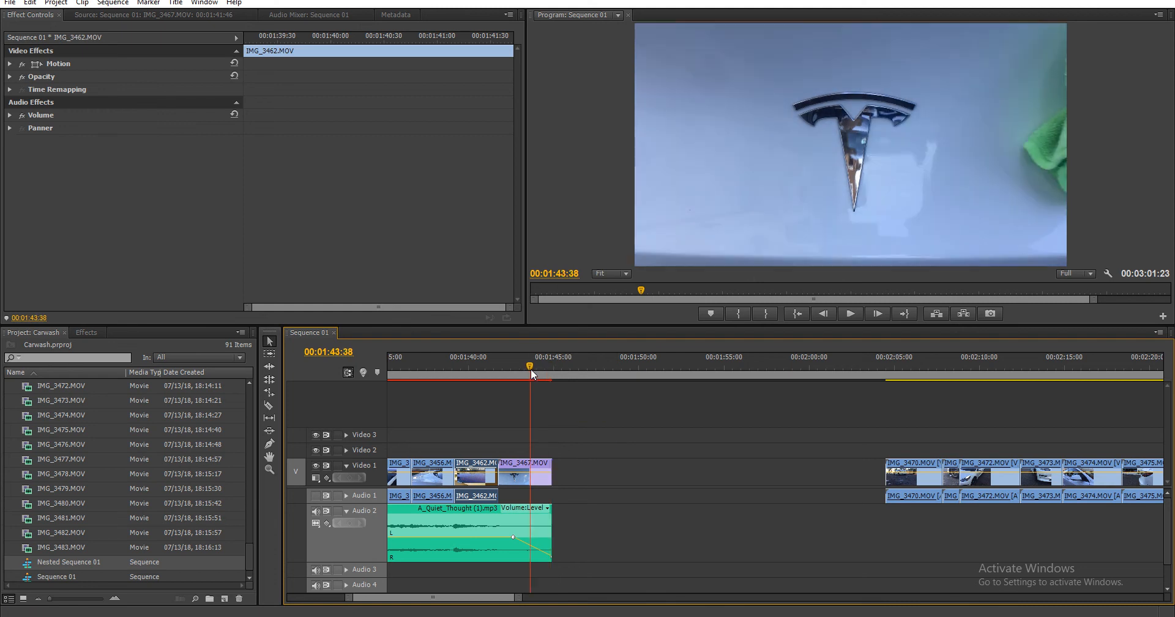
left_click(84, 332)
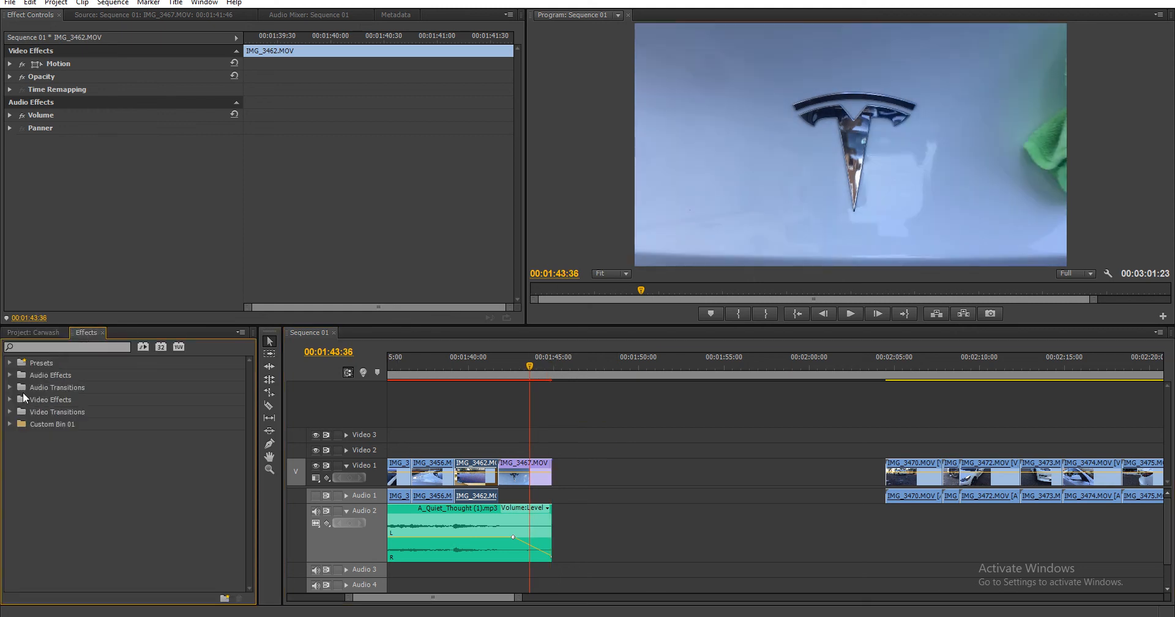
left_click(10, 412)
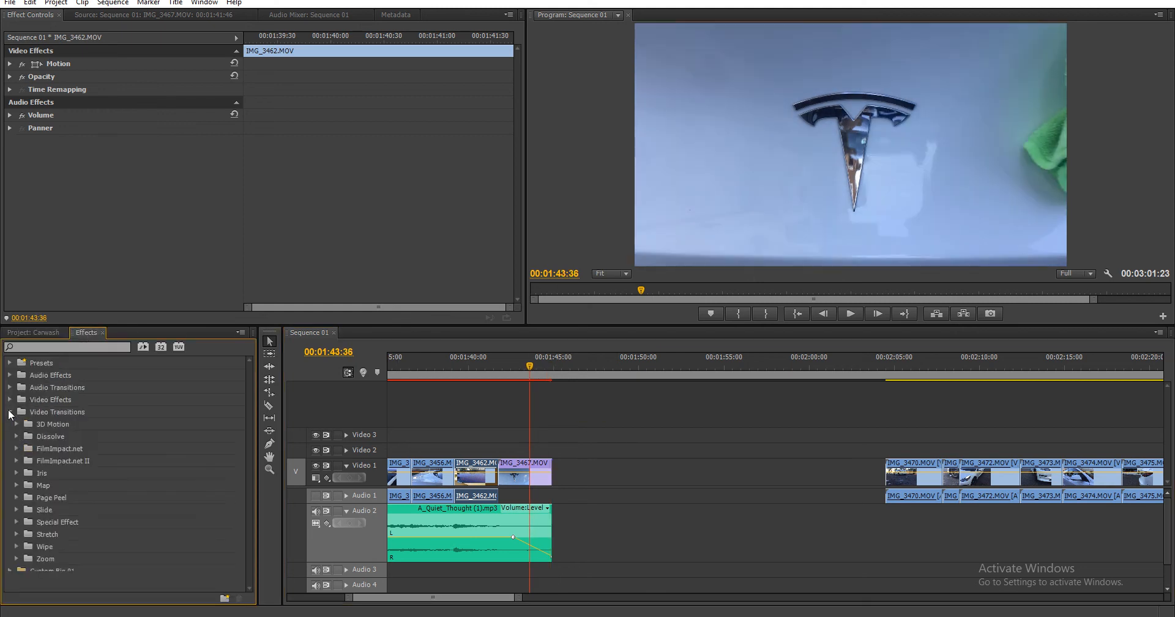
left_click(17, 449)
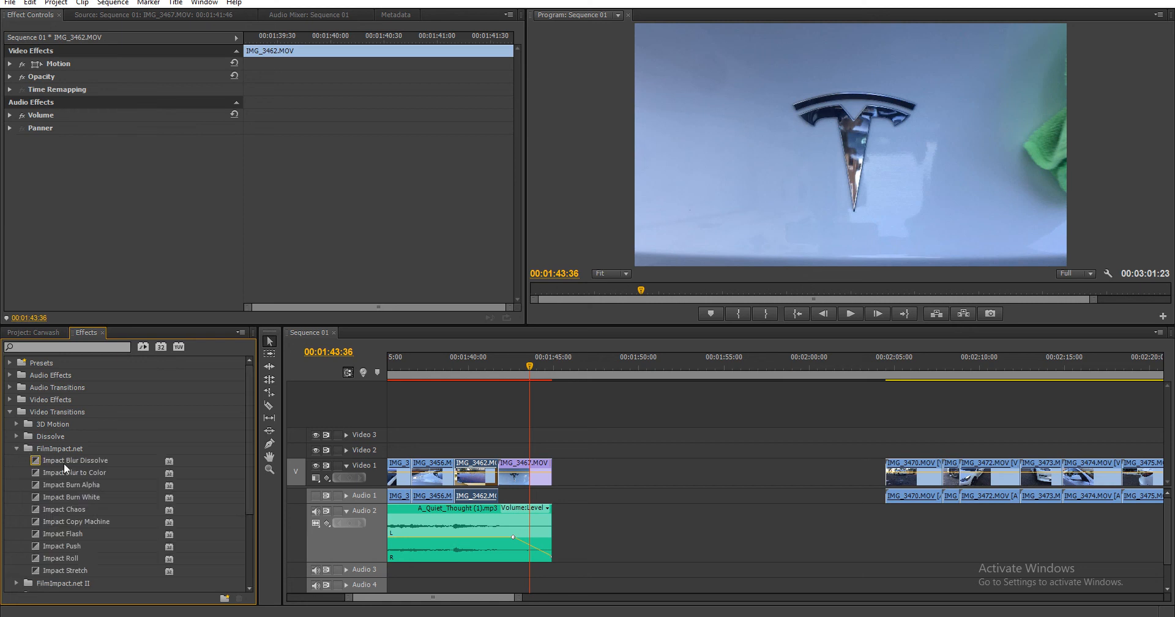
left_click_drag(76, 474, 546, 466)
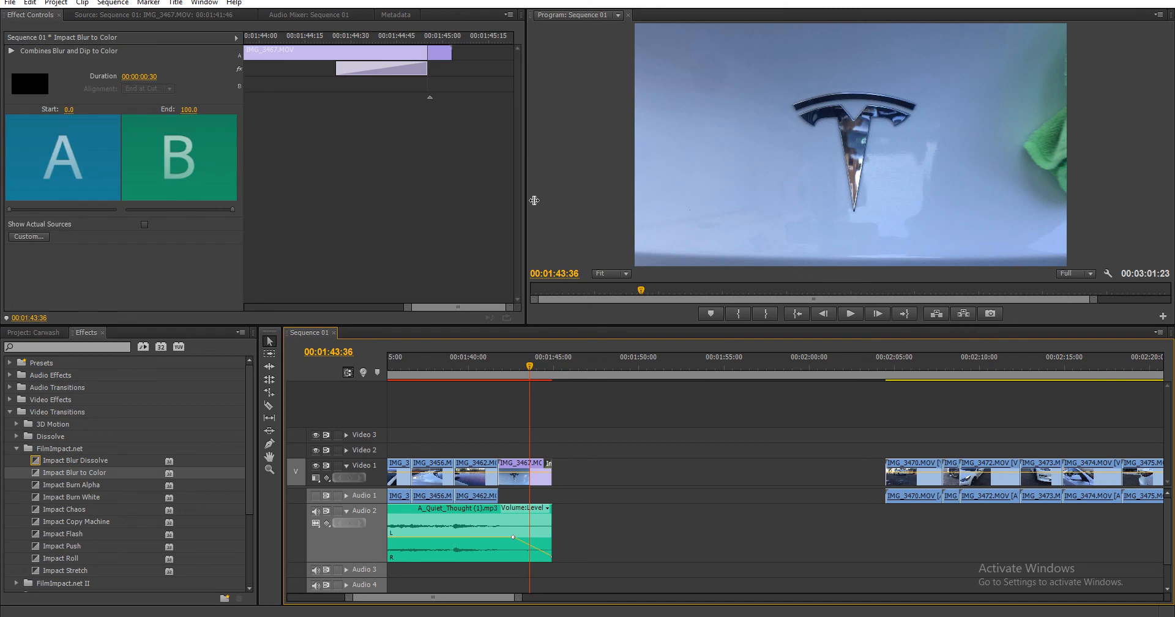
left_click_drag(350, 78, 244, 78)
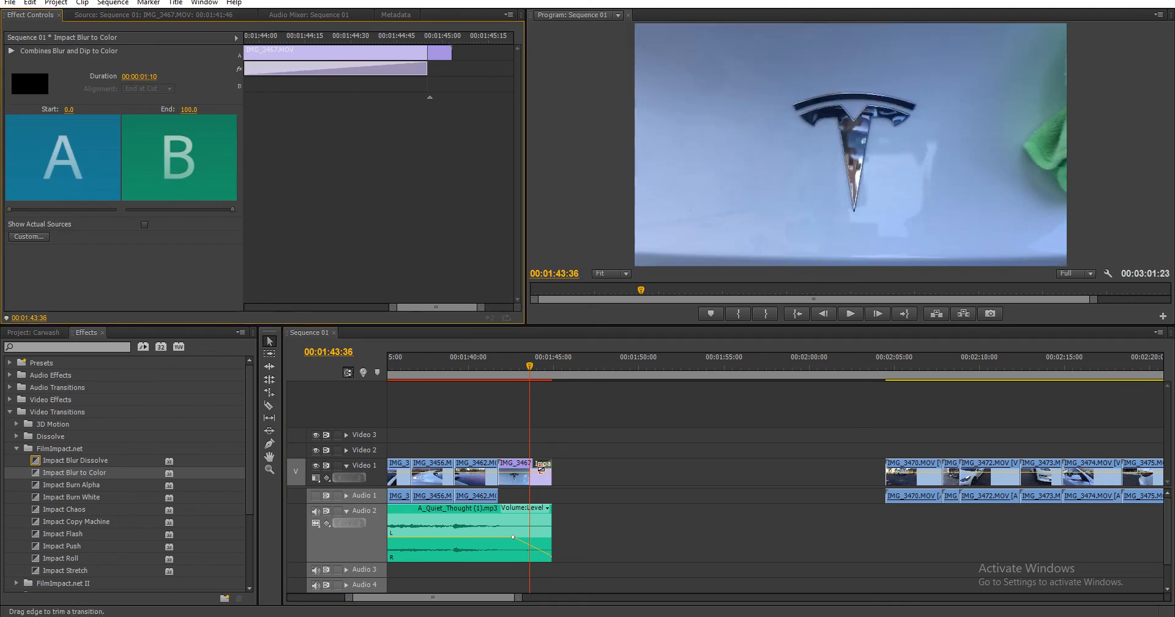
left_click_drag(540, 469, 529, 469)
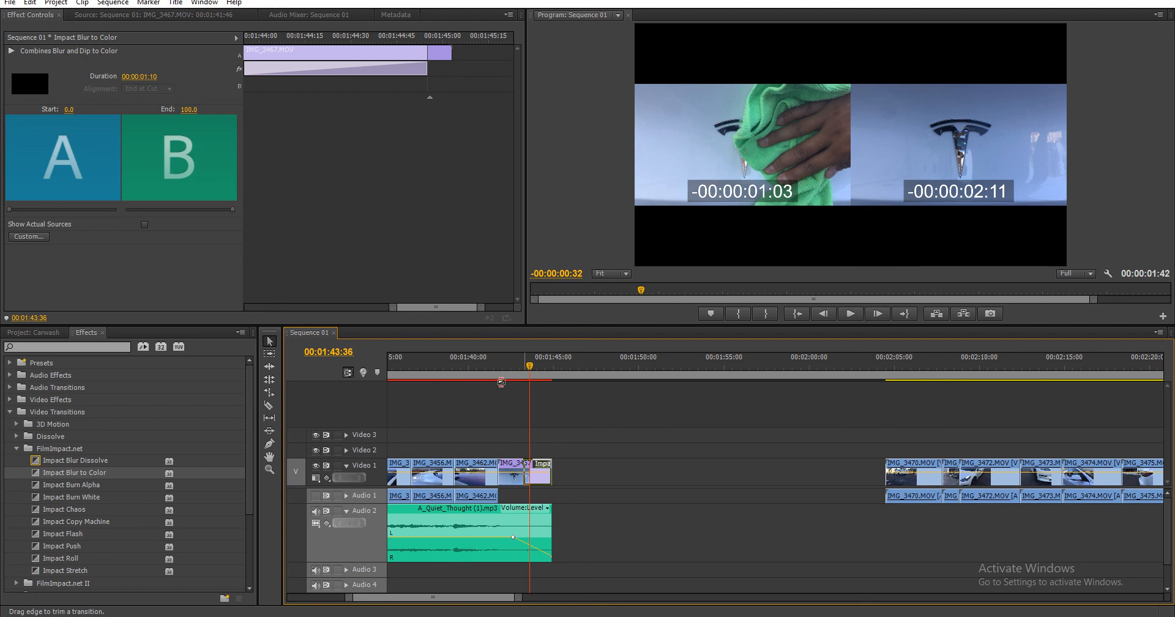
- Preview the Impact Blur to Color ending on IMG_3467 and save the project
left_click(491, 367)
key("space")
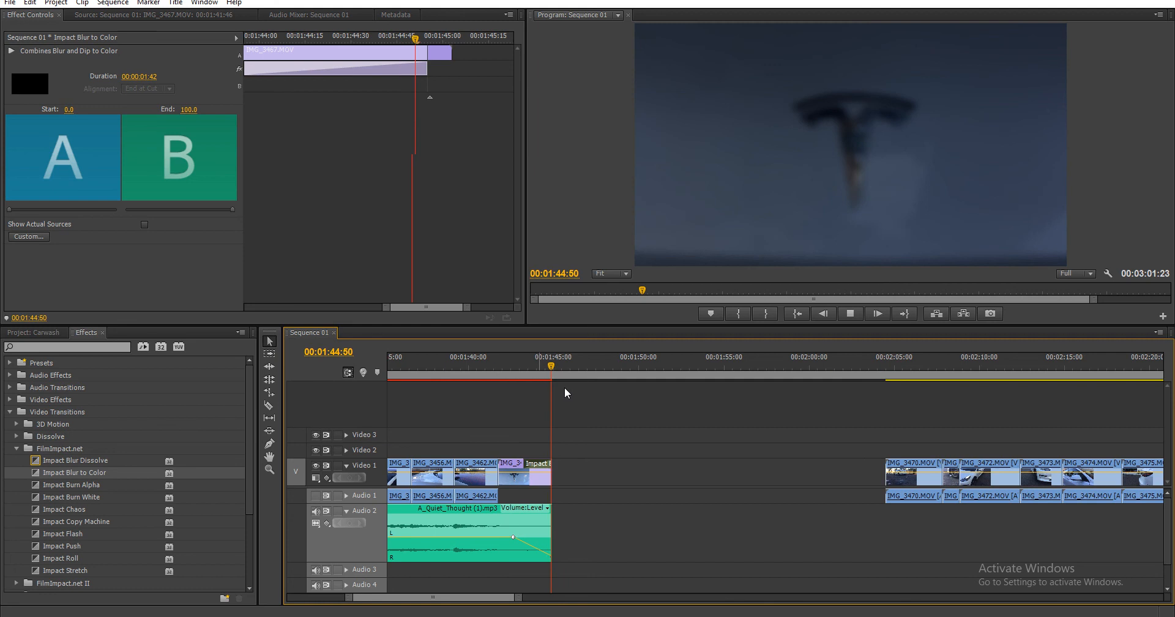
key("space")
left_click(653, 500)
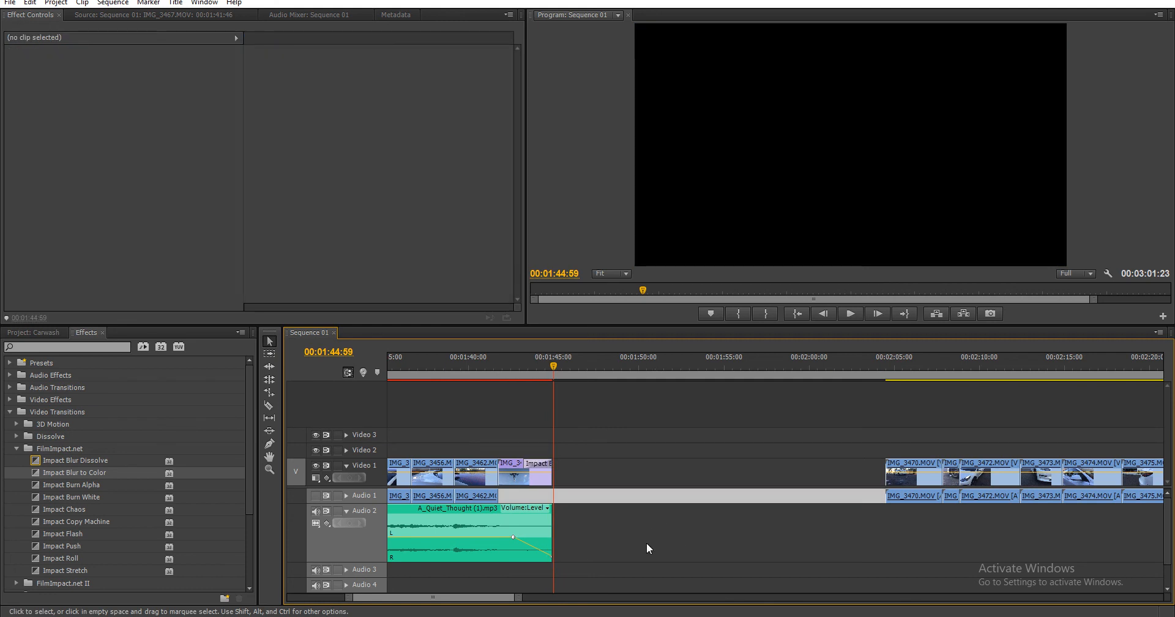
key("ctrl+s")
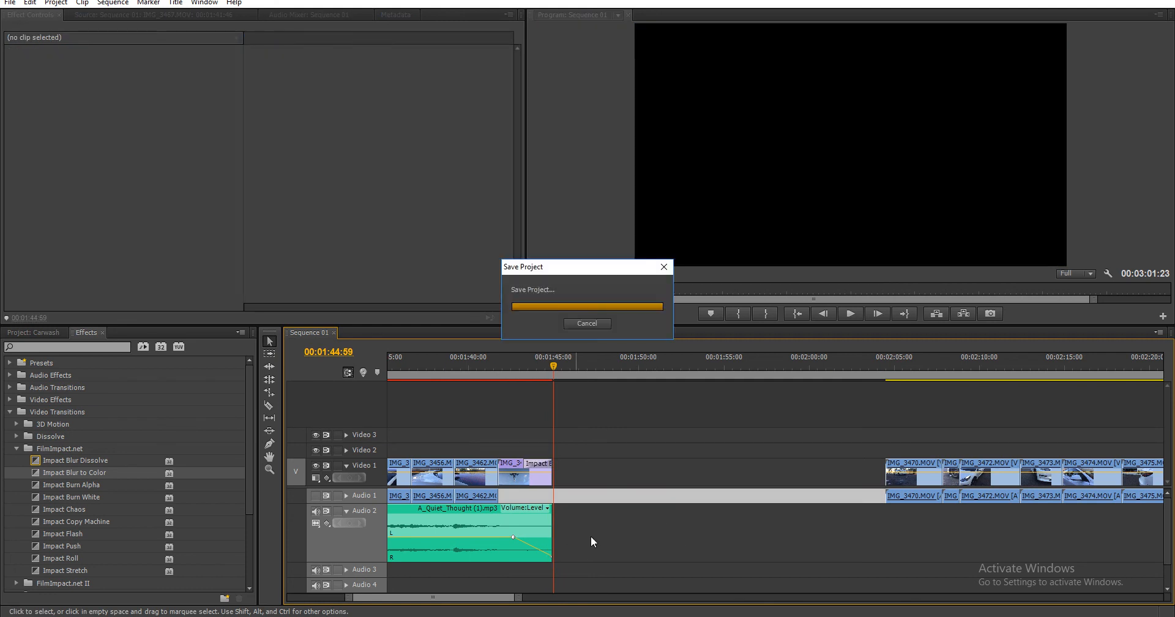
- Switch to the YouTube Audio Library in the browser and filter the free music by the Happy mood, followed by Bright
key("alt+Tab")
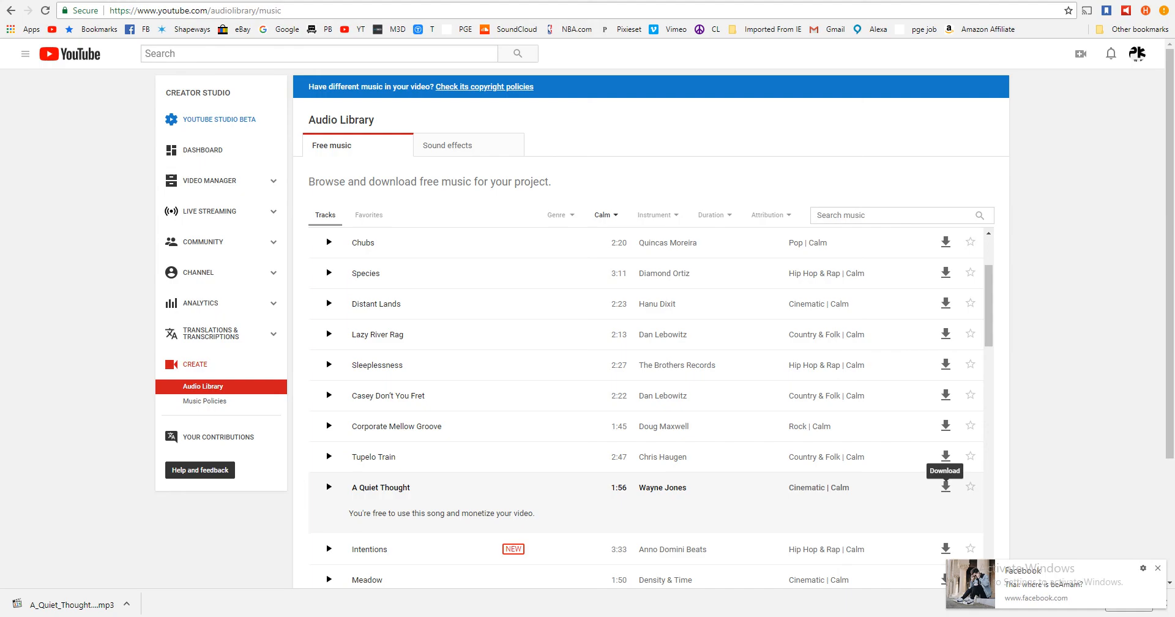
left_click(1157, 569)
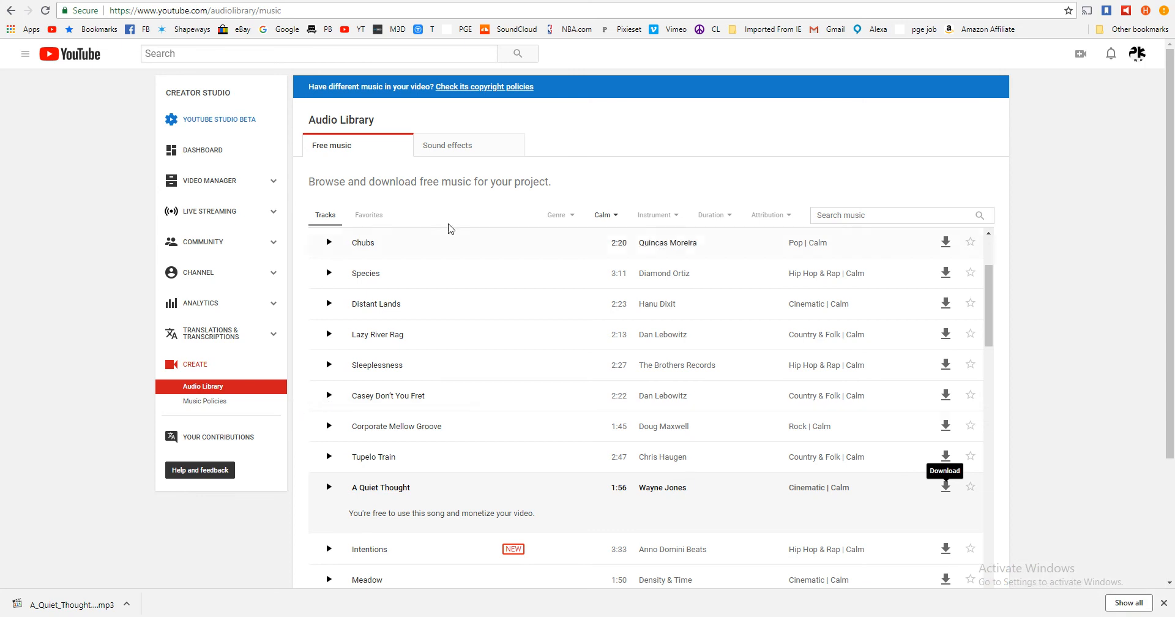
left_click(624, 218)
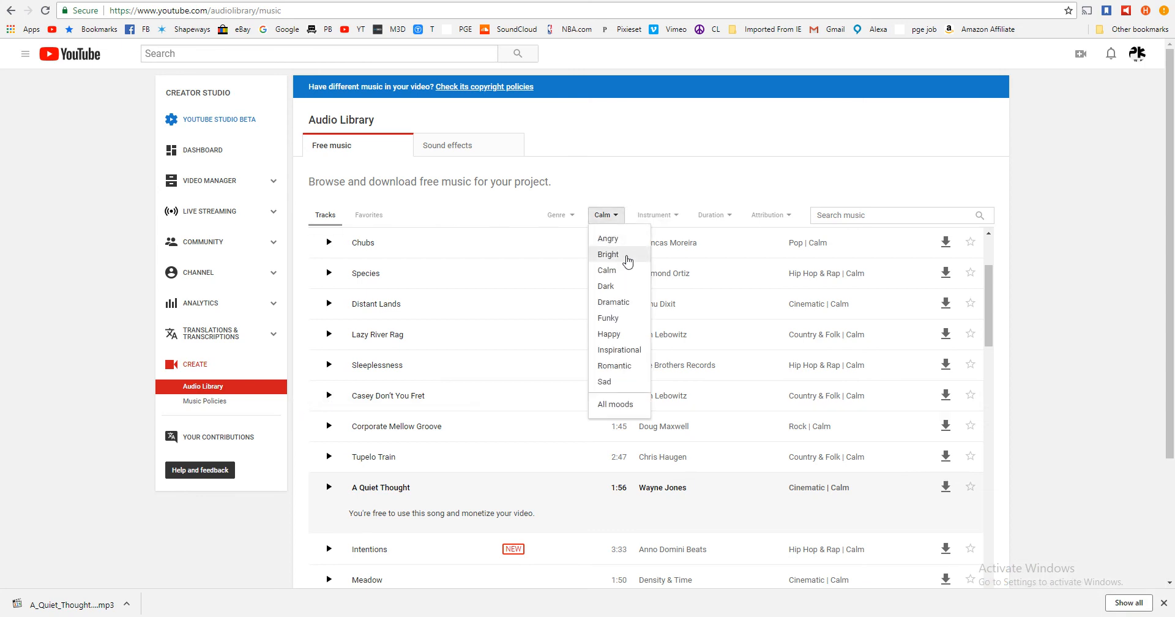
left_click(625, 334)
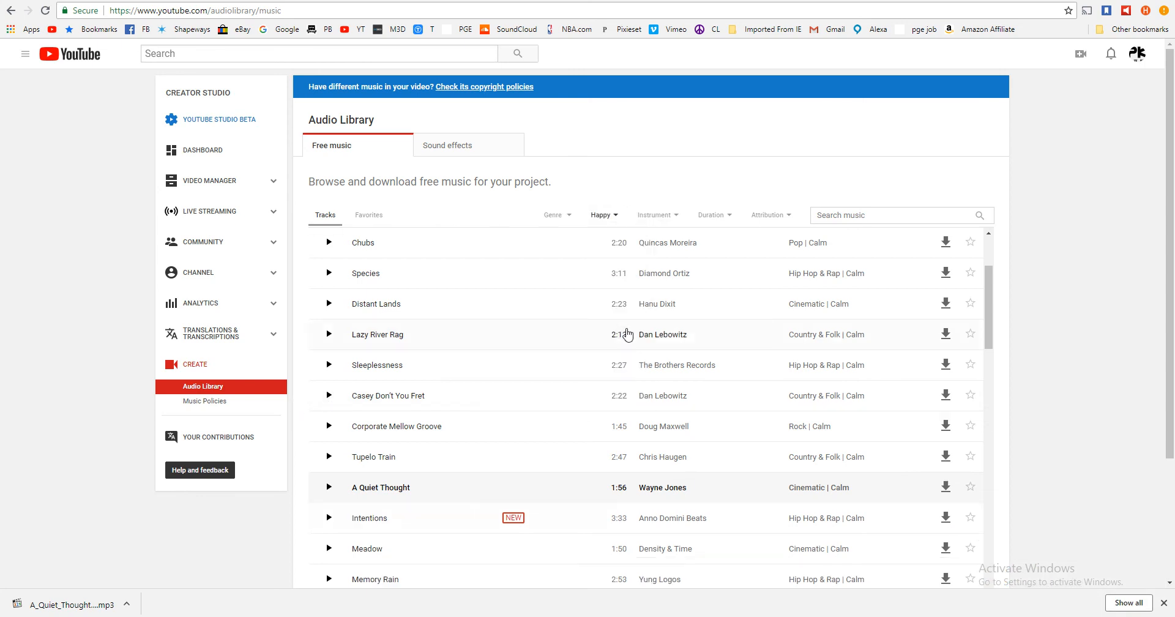
left_click(609, 216)
left_click(597, 253)
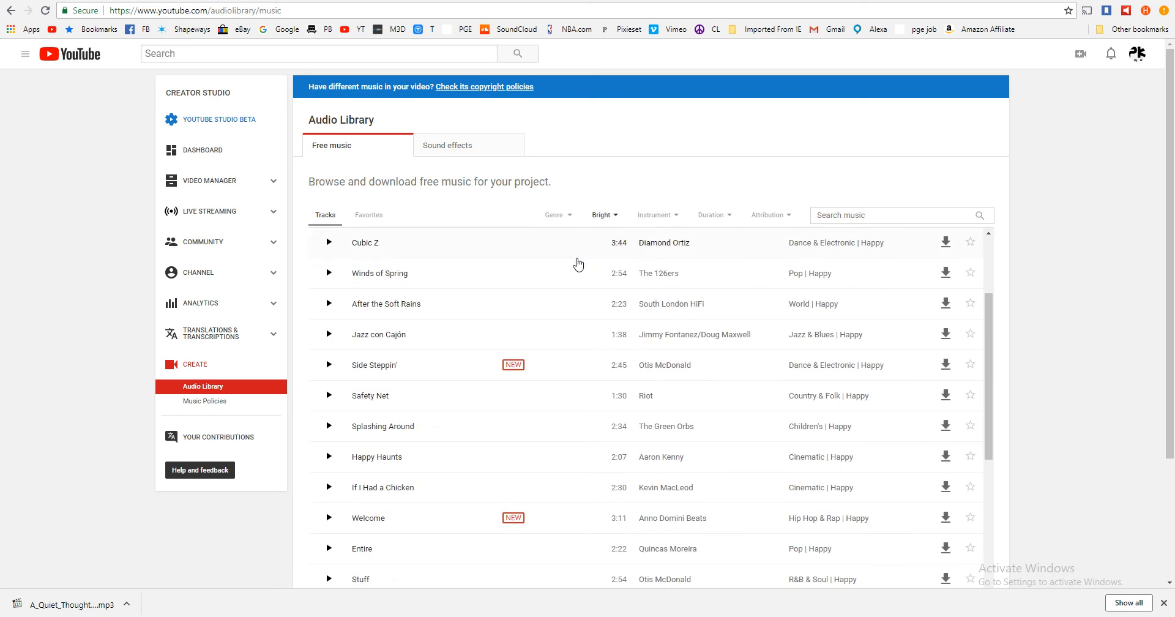
- Preview the track Glen Canyon in the Bright music list and download it
left_click(333, 243)
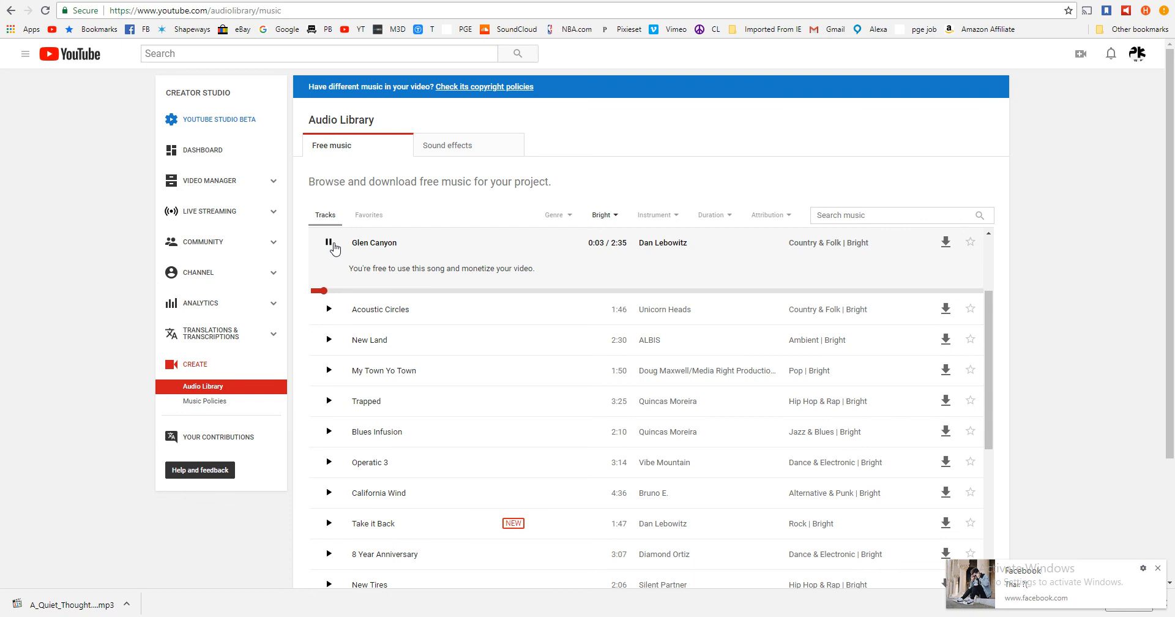
left_click(329, 243)
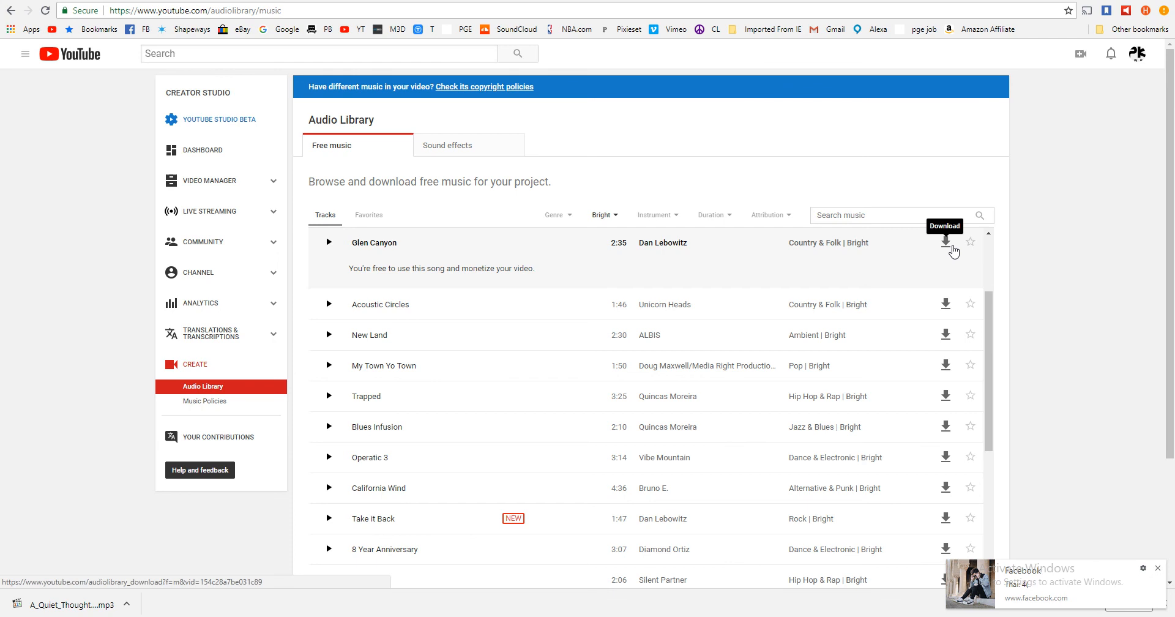
left_click(1158, 568)
left_click(946, 243)
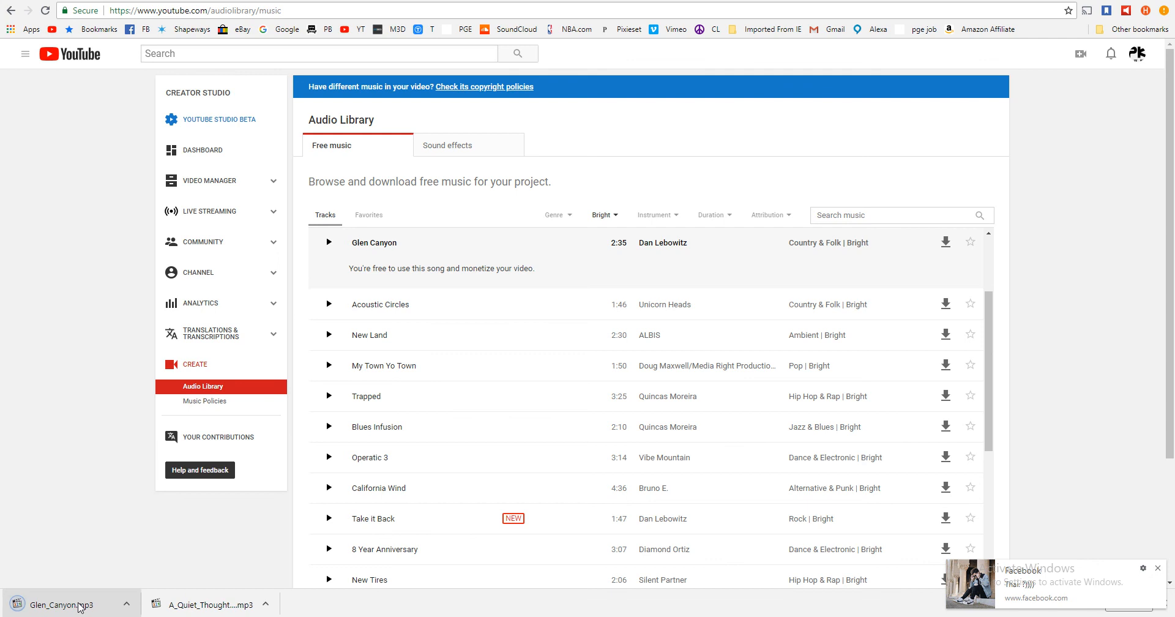
- Switch to Premiere Pro, place Glen_Canyon.mp3 on Audio 2 right after A_Quiet_Thought, and play its opening
key("alt+Tab")
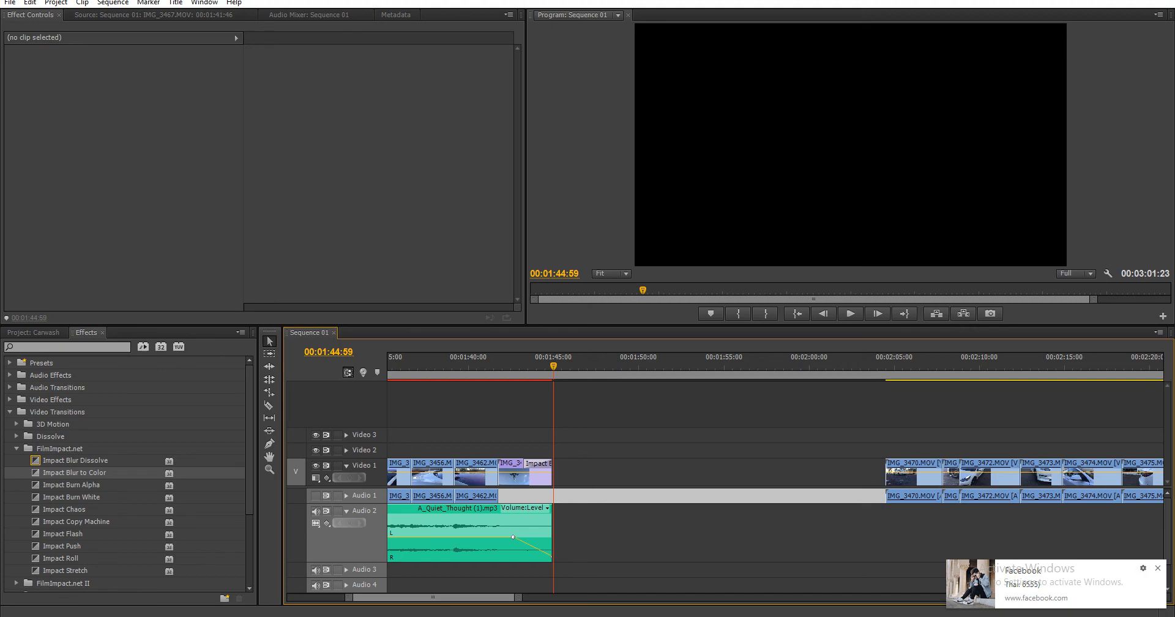
left_click_drag(673, 614, 552, 519)
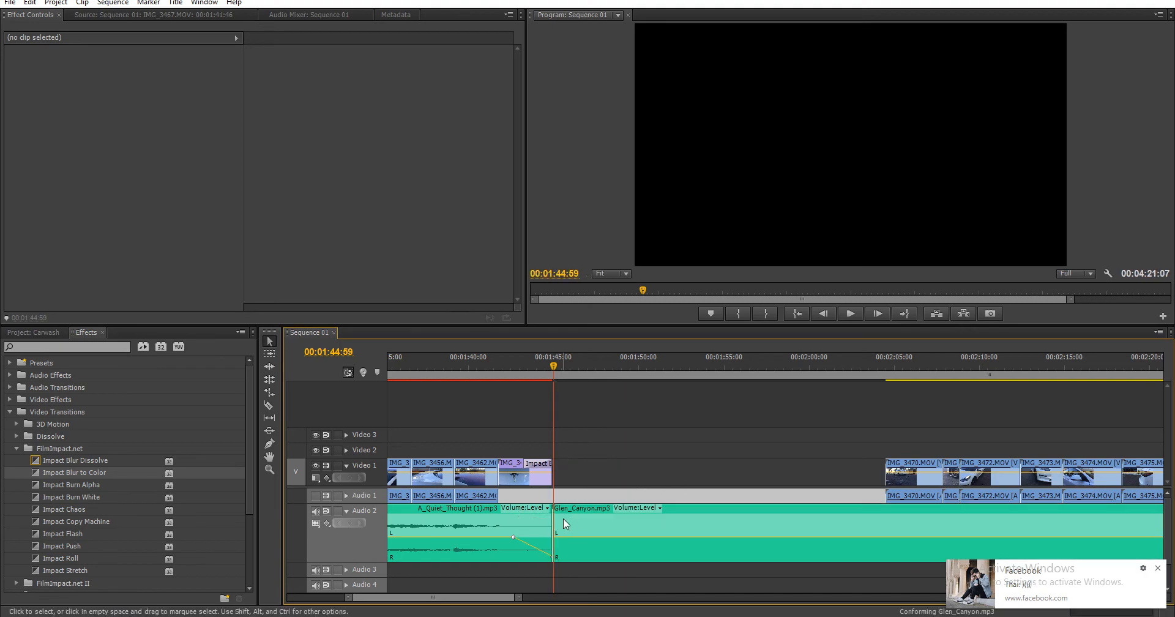
key("space")
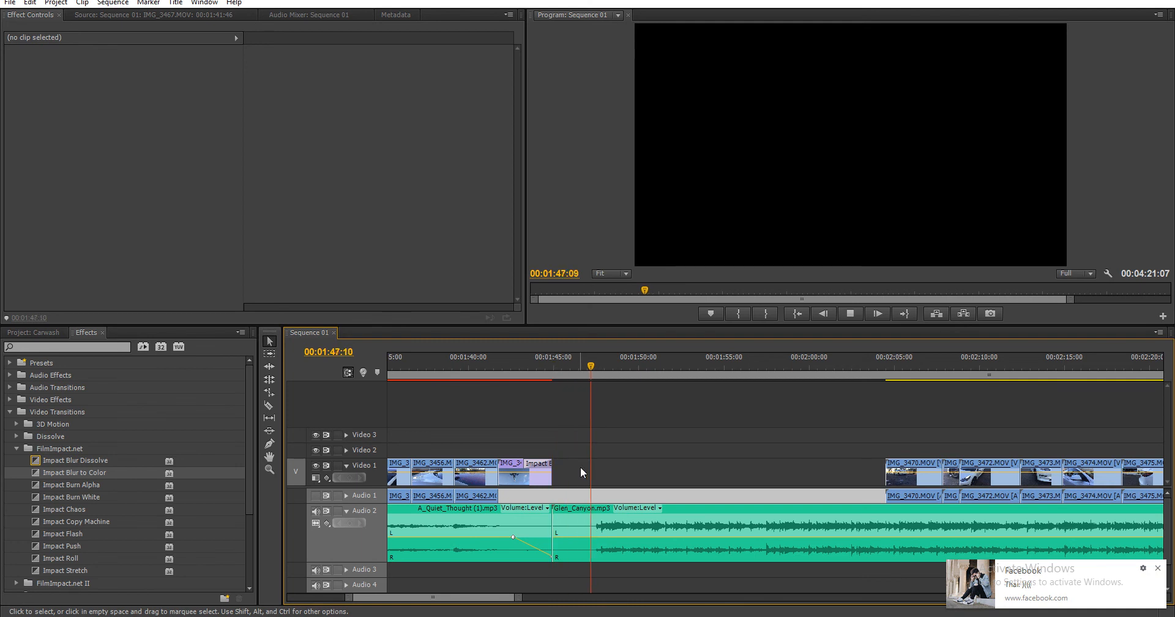
key("space")
- Trim the quiet opening off Glen_Canyon.mp3 and move the clip to start at 00:01:45:22
mouse_move(571, 528)
left_mouse_down()
mouse_move(610, 549)
mouse_move(579, 527)
mouse_move(611, 527)
mouse_move(569, 529)
mouse_move(580, 527)
left_mouse_up()
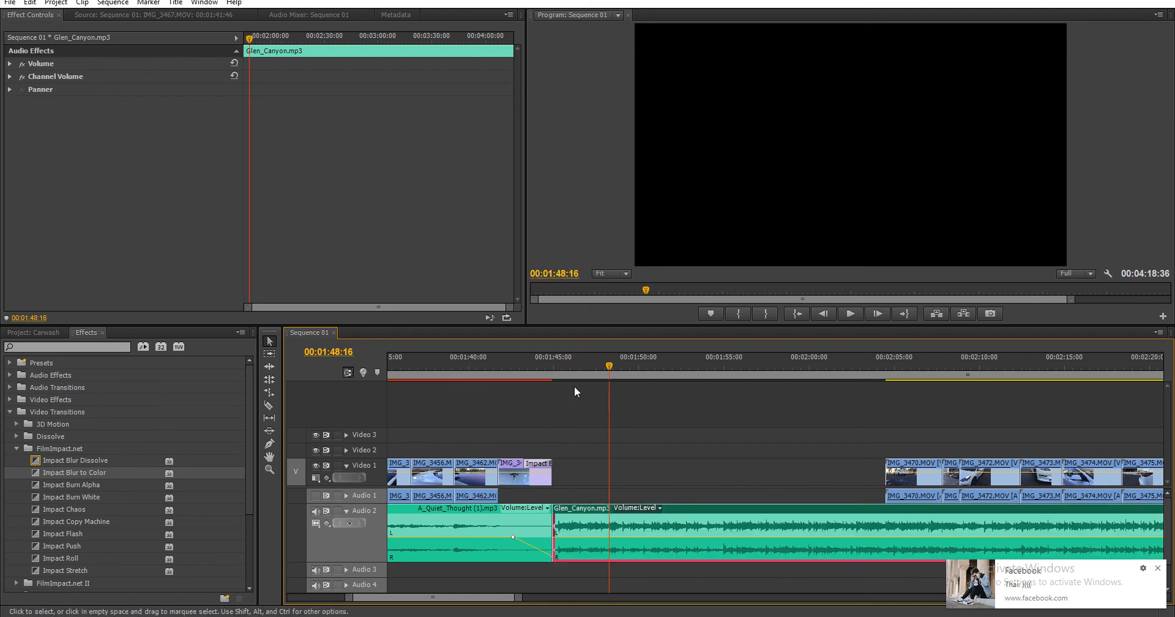
left_click_drag(567, 369, 560, 376)
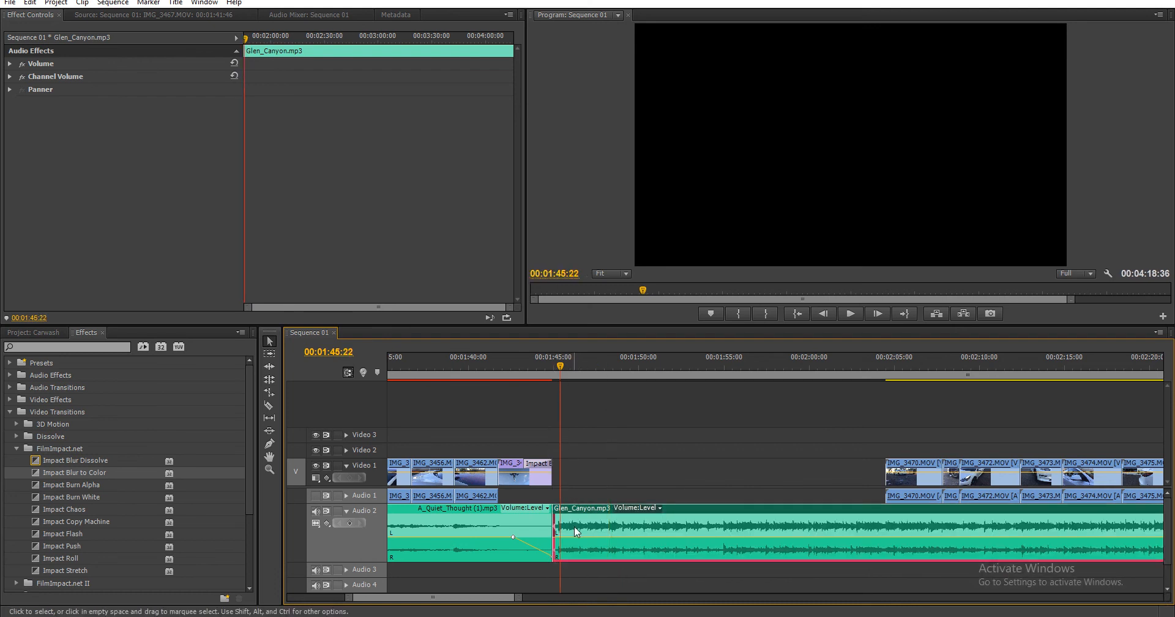
left_click_drag(582, 530, 589, 534)
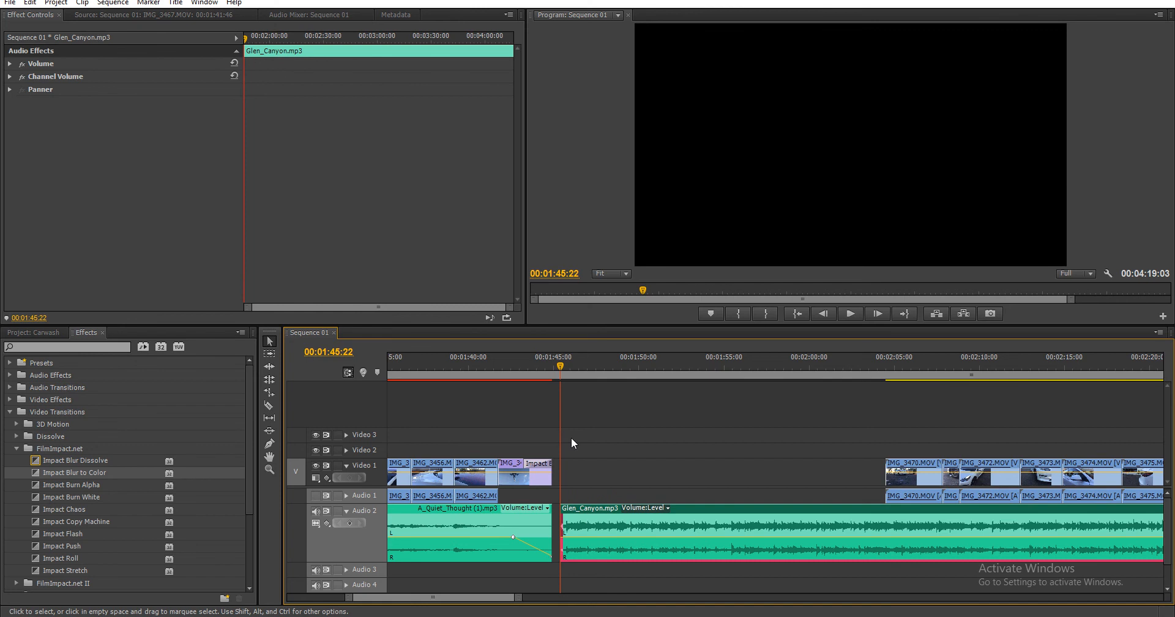
- Fade in Glen_Canyon.mp3 with volume level keyframes of -287.5 dB at 00:01:45:22 and 0.0 dB at 00:01:47:46
left_click(10, 64)
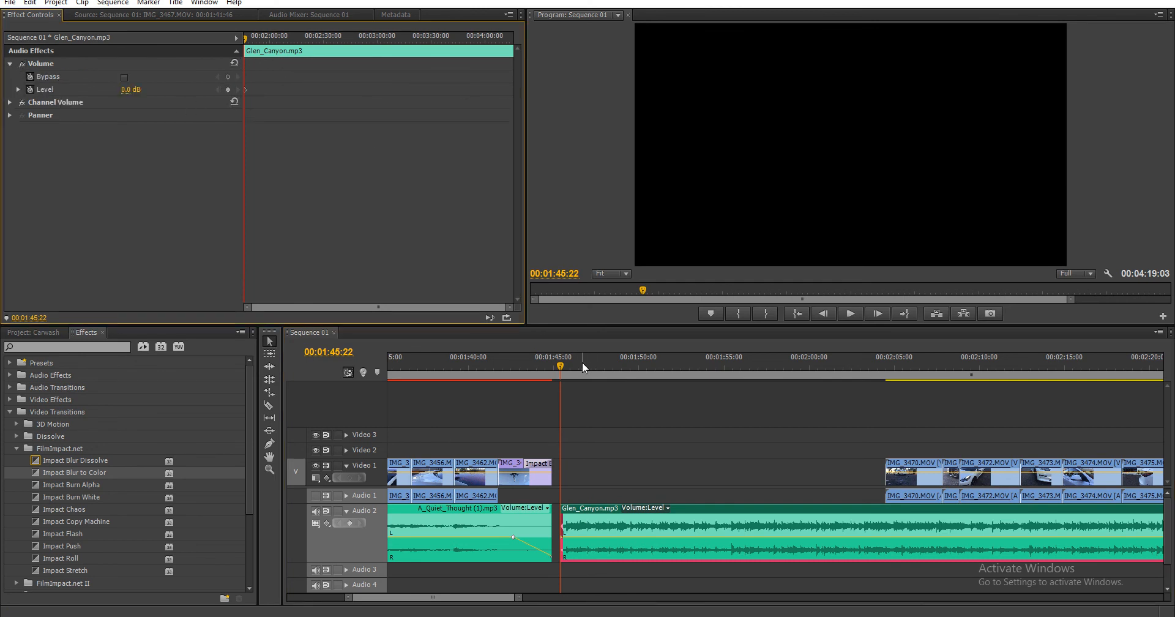
left_click_drag(582, 363, 602, 366)
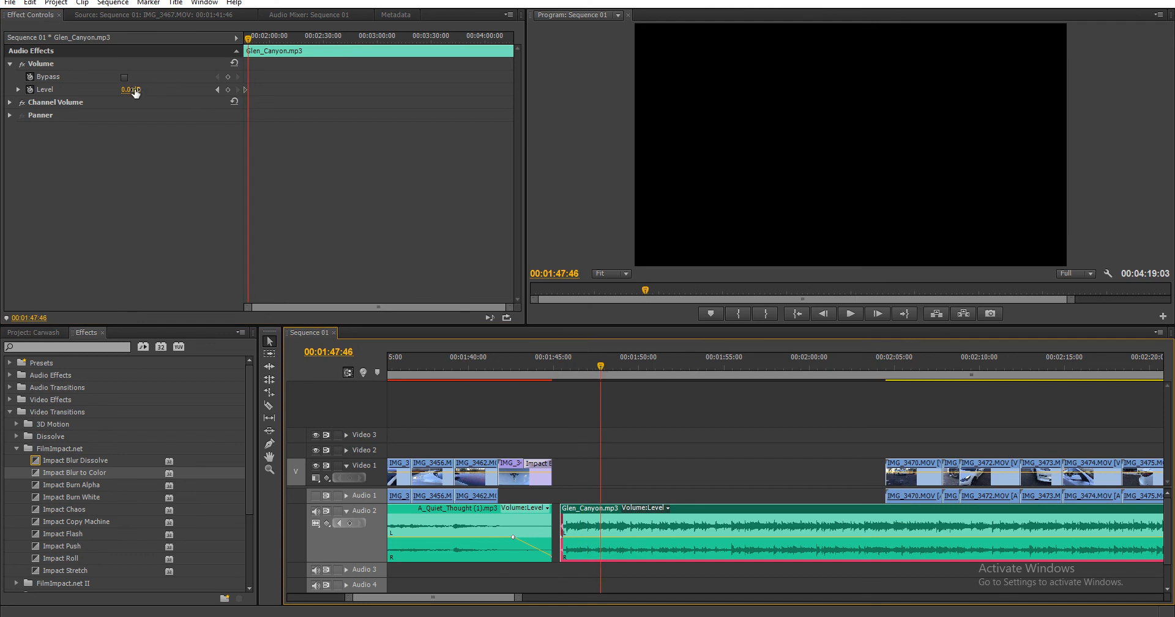
left_click(228, 89)
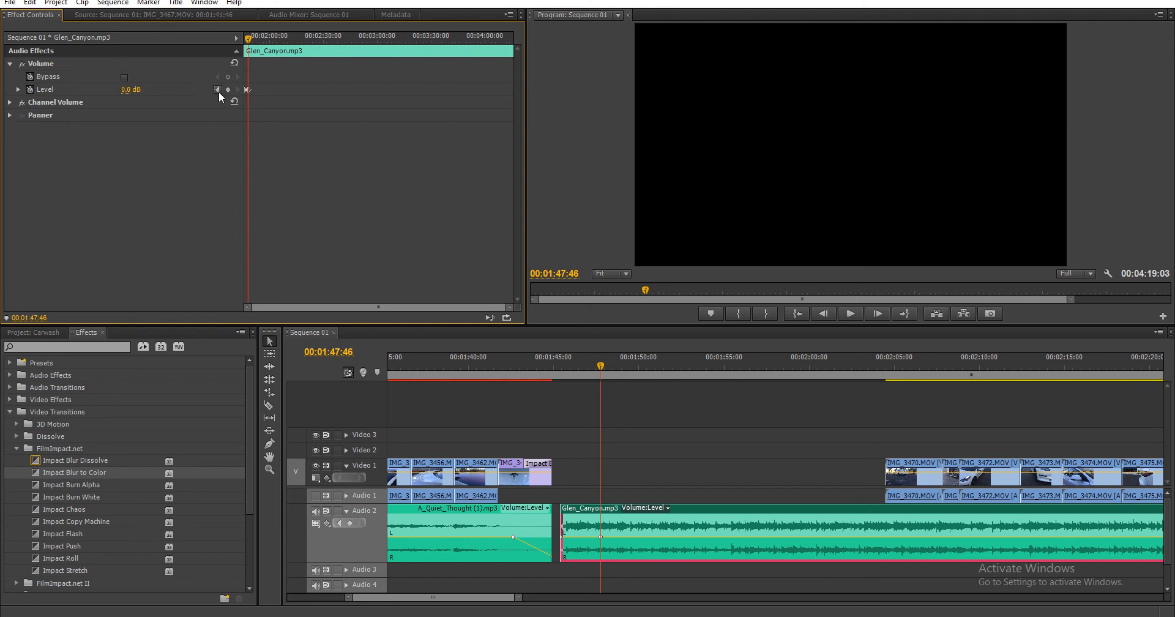
left_click(218, 92)
left_click_drag(128, 90, 75, 91)
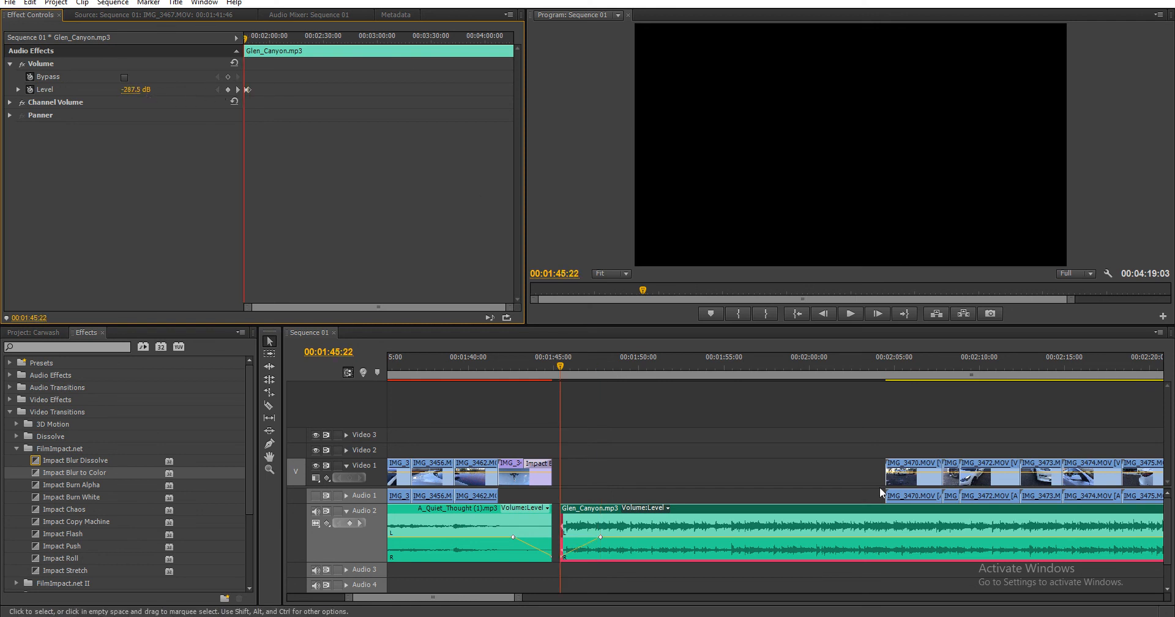
- Move IMG_3470 to the start of Glen_Canyon.mp3 at 00:01:45:22 and delete the gap behind it
right_click(832, 476)
left_click(839, 462)
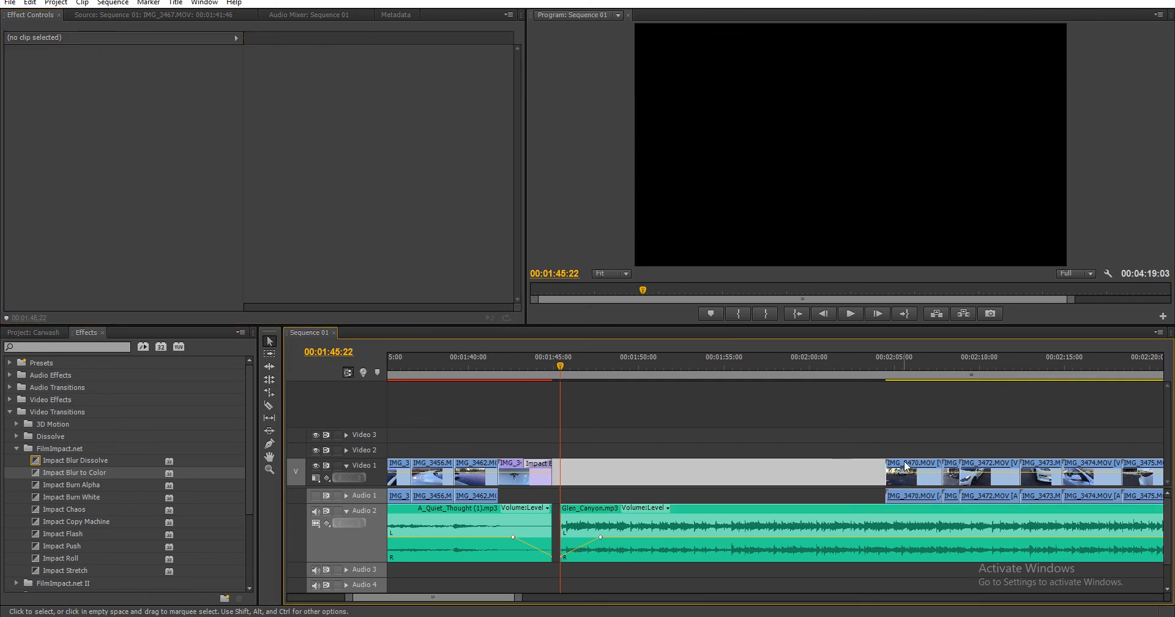
left_click_drag(906, 465, 580, 468)
left_click(693, 480)
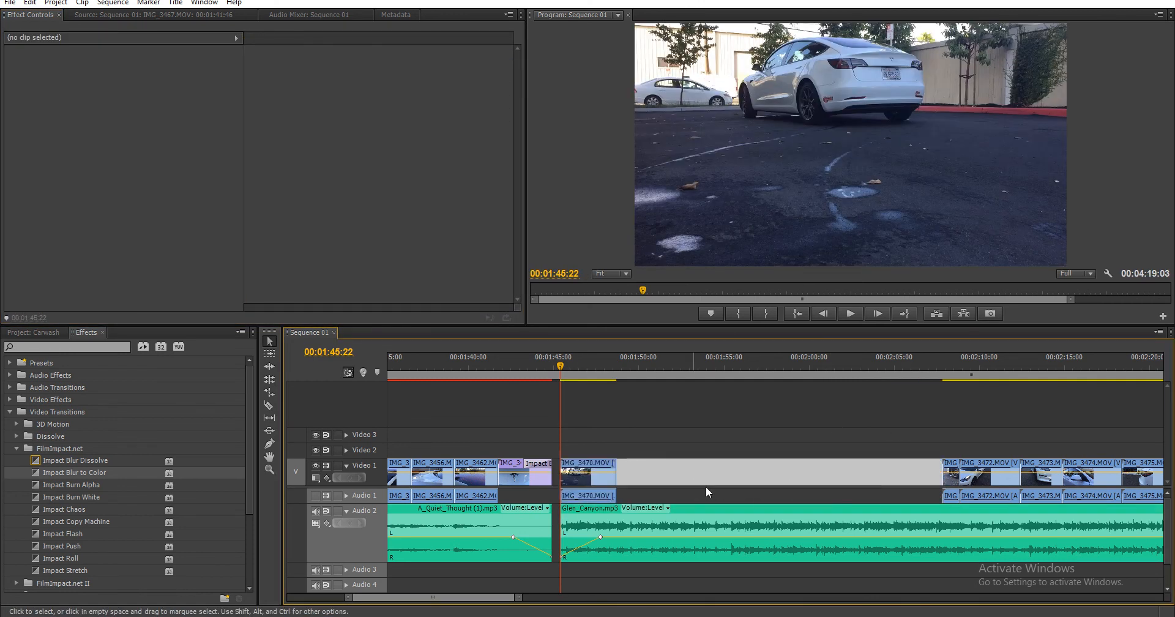
key("Delete")
- Trim the end of IMG_3470 to 00:01:47:55 and ripple delete the resulting gap
left_click_drag(560, 367, 603, 381)
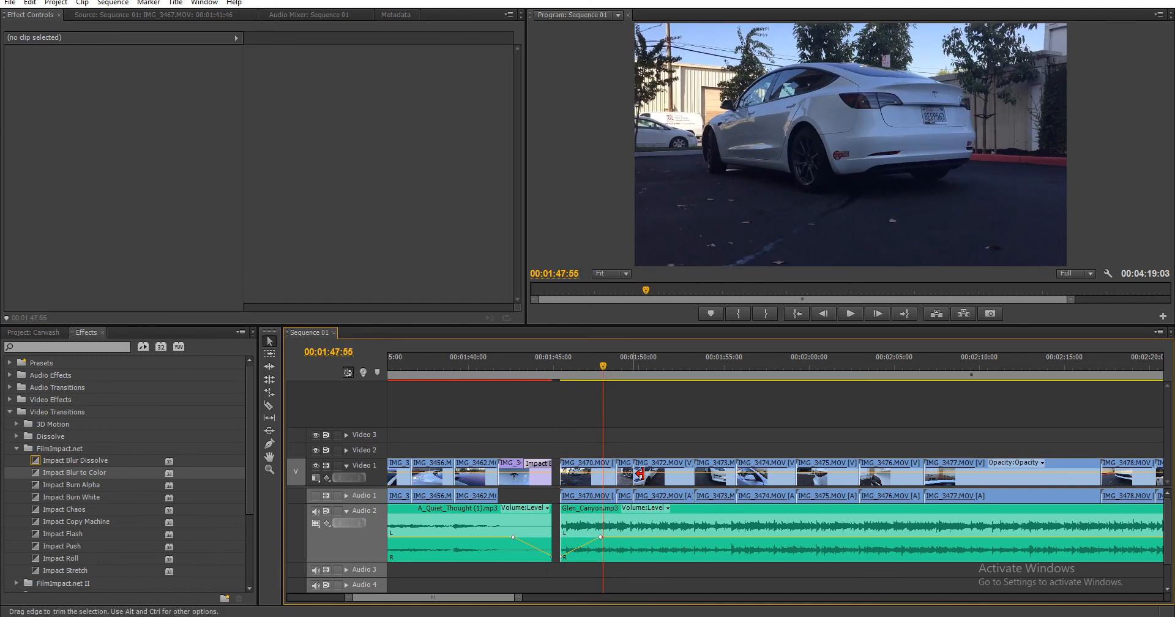
left_click_drag(617, 474, 610, 474)
right_click(611, 466)
key("Escape")
right_click(611, 469)
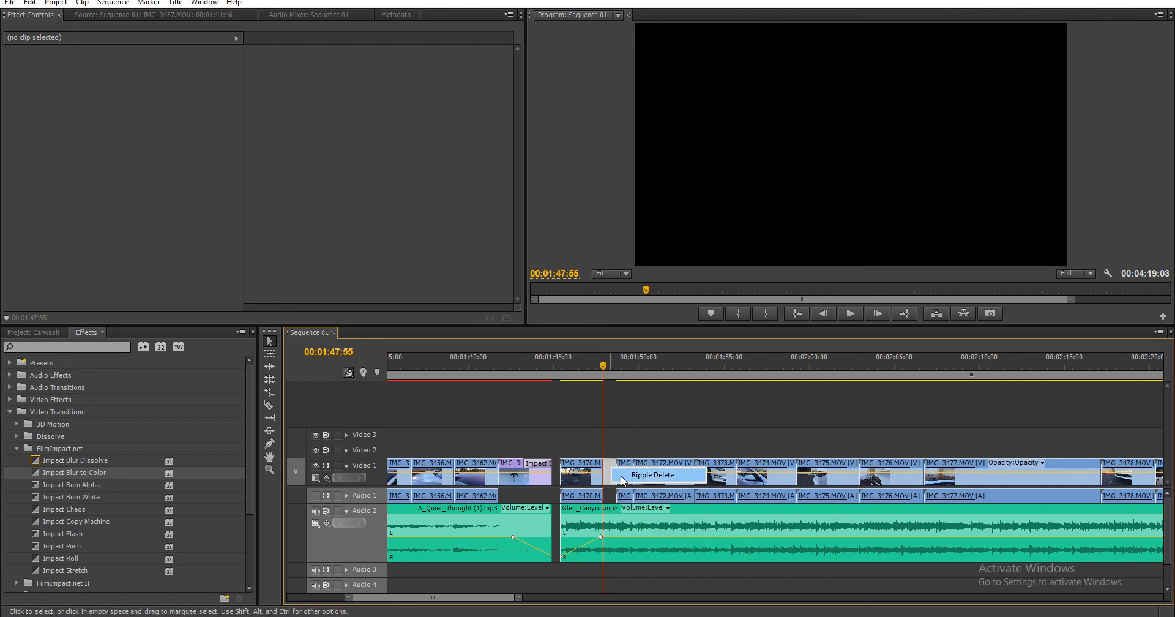
left_click(651, 474)
- Delete the short clip between IMG_3470 and IMG_3472 and close the gap with a ripple delete
left_click(607, 364)
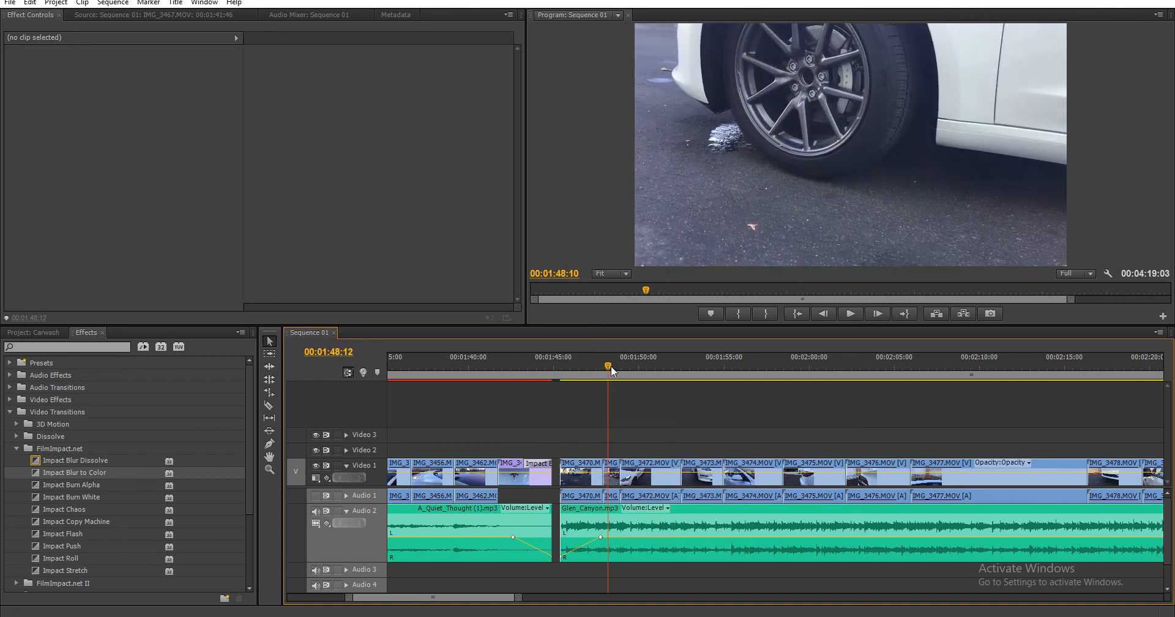
left_click_drag(611, 369, 625, 373)
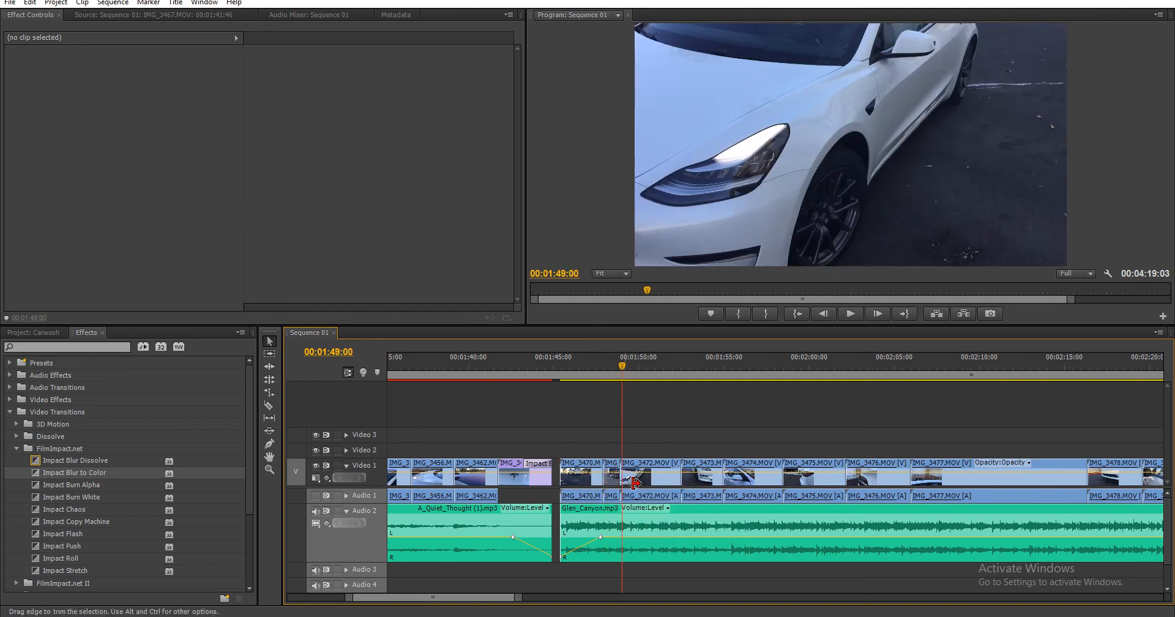
left_click(612, 476)
key("Delete")
right_click(613, 473)
left_click(636, 478)
- Trim the end of IMG_3472 to 00:01:50:09 and ripple delete the gap before IMG_3473
left_click(605, 369)
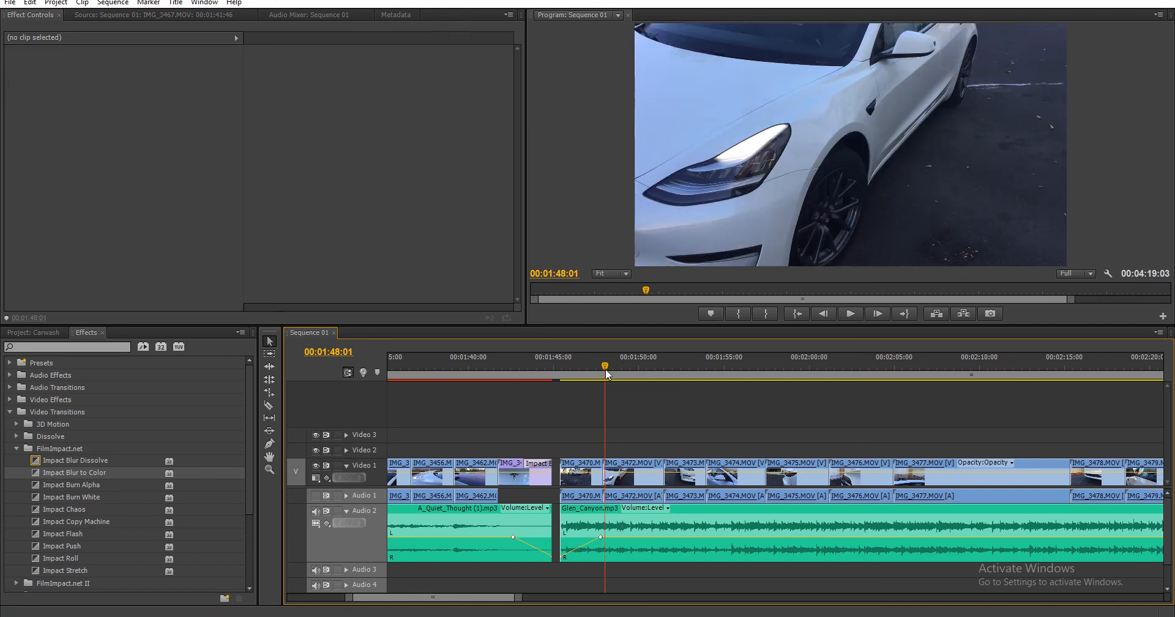
left_click_drag(606, 370, 642, 380)
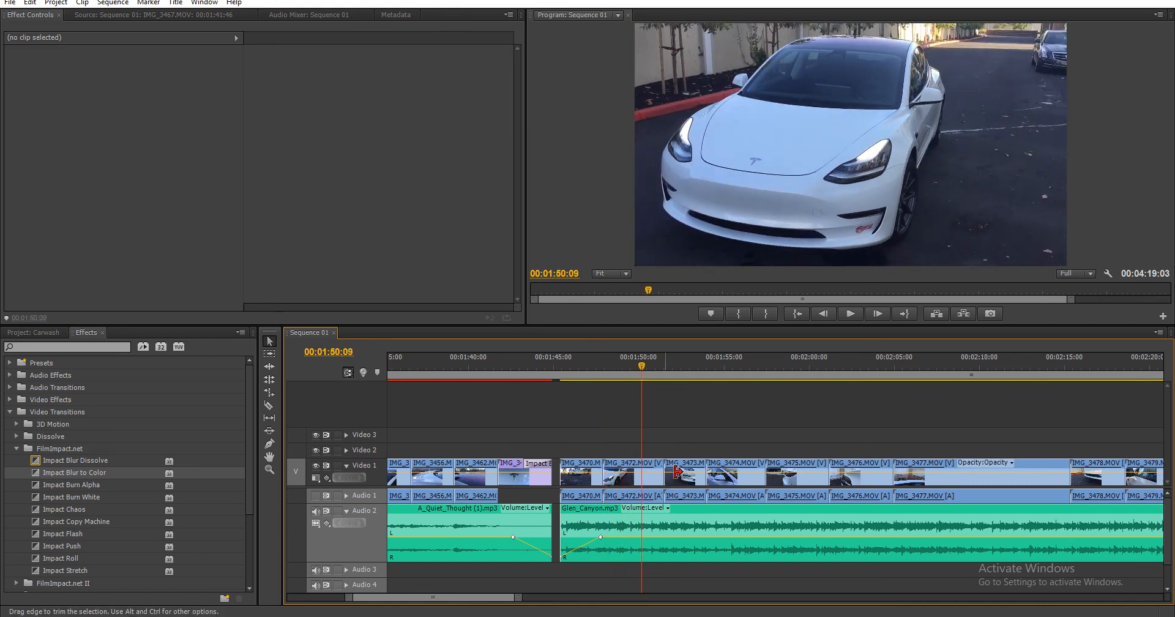
left_click_drag(663, 477, 646, 476)
right_click(651, 470)
left_click(664, 478)
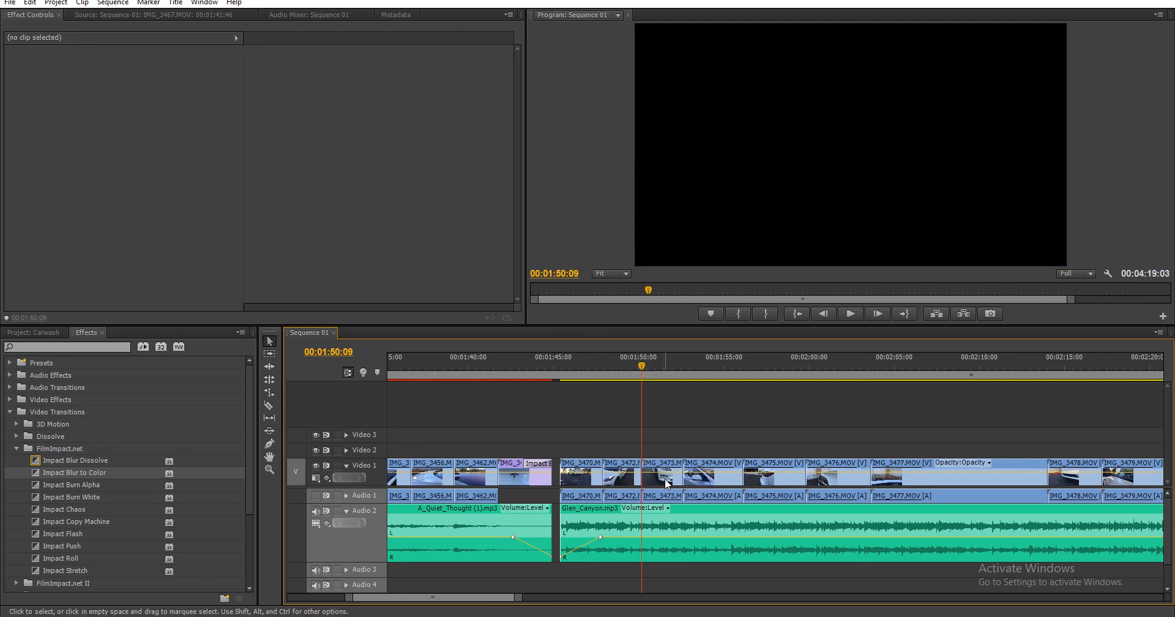
- Trim the end of IMG_3475 to 00:01:59:27 and ripple delete the gap before IMG_3476
left_click_drag(641, 369, 801, 376)
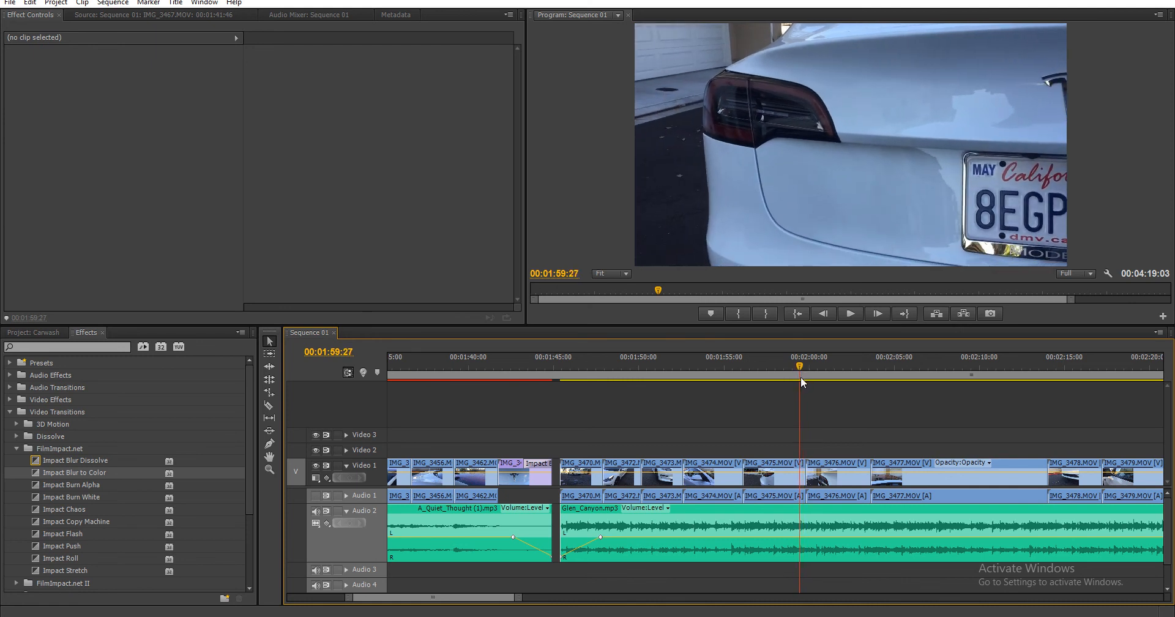
left_click_drag(807, 478, 803, 477)
right_click(804, 470)
left_click(812, 478)
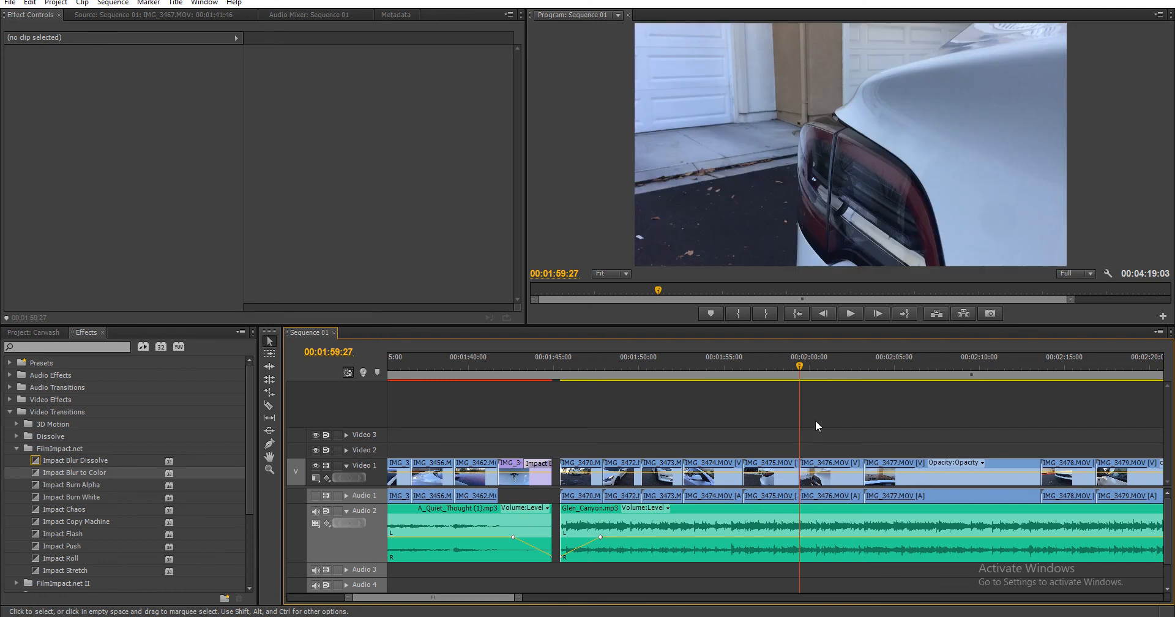
- Mute Audio 2 and scrub through the remaining clips to the end of IMG_3483 at 00:02:38:46
left_click_drag(796, 369, 1028, 406)
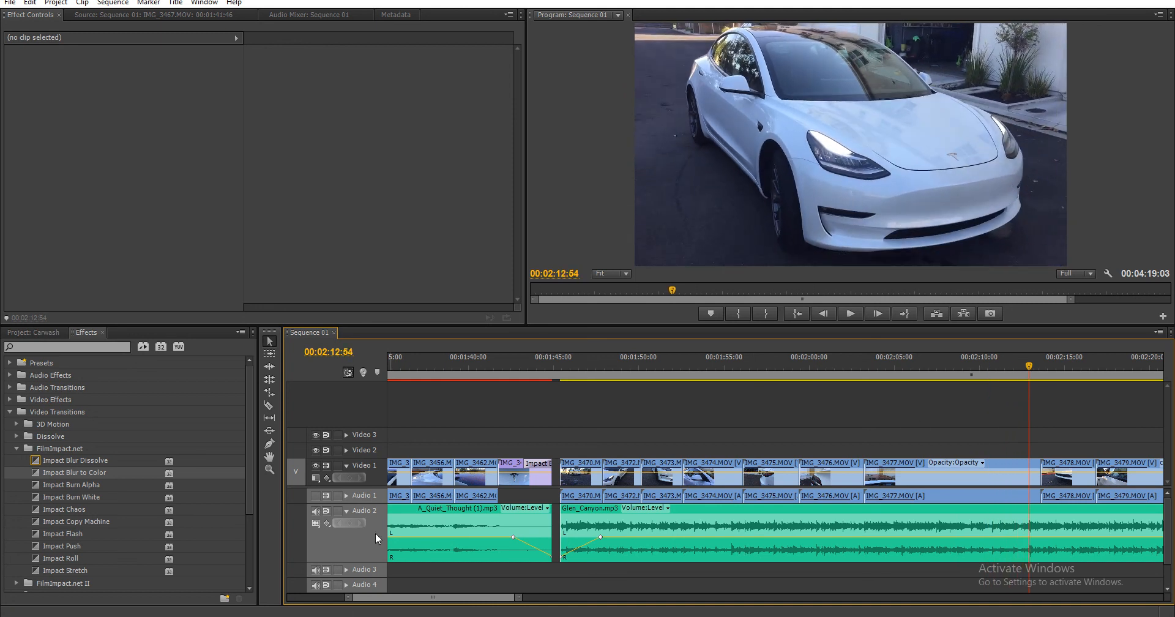
left_click(316, 512)
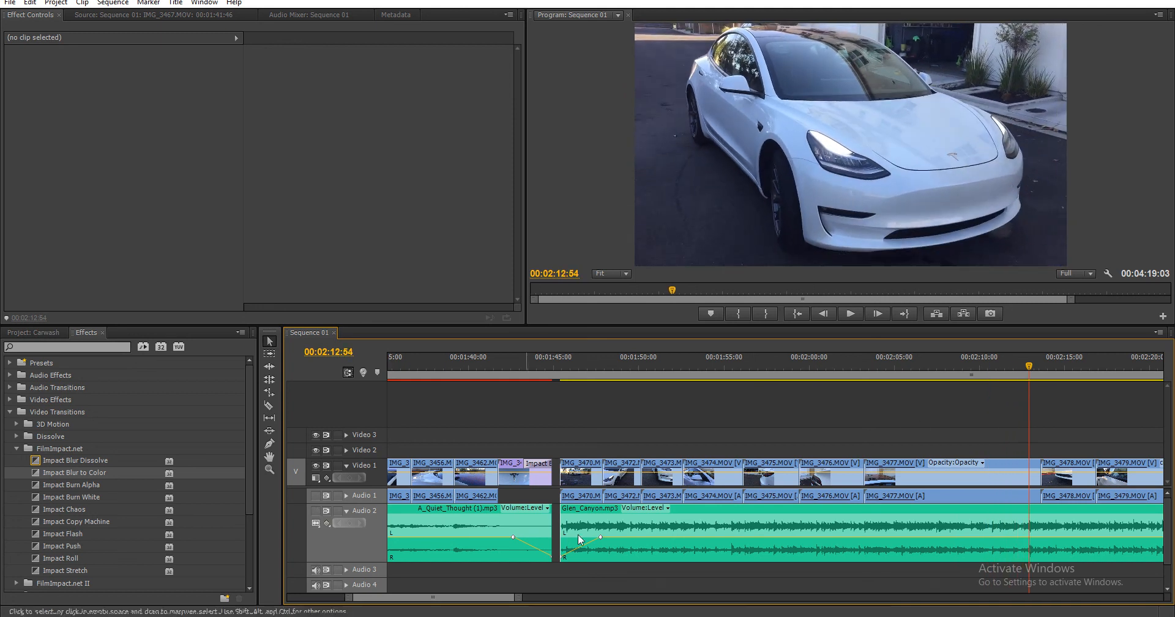
left_click(1034, 369)
left_click_drag(1036, 369, 1105, 418)
- Cut Glen_Canyon.mp3 at the end of IMG_3483, delete the excess music, and trim the track's end to 00:02:38:44
key("c")
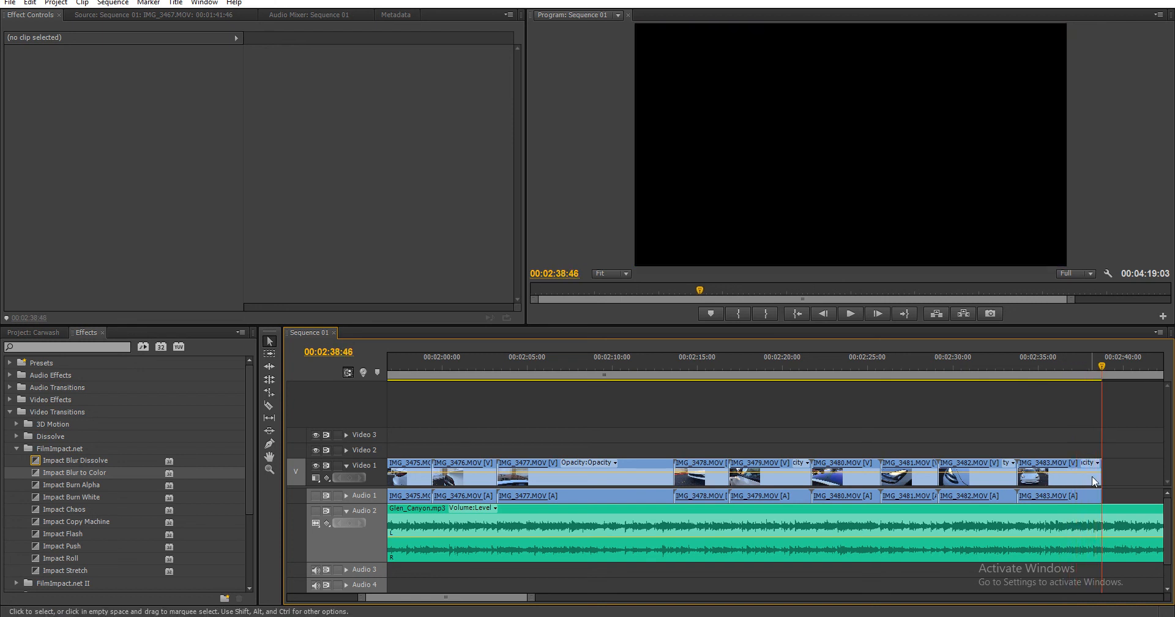
left_click(1105, 521)
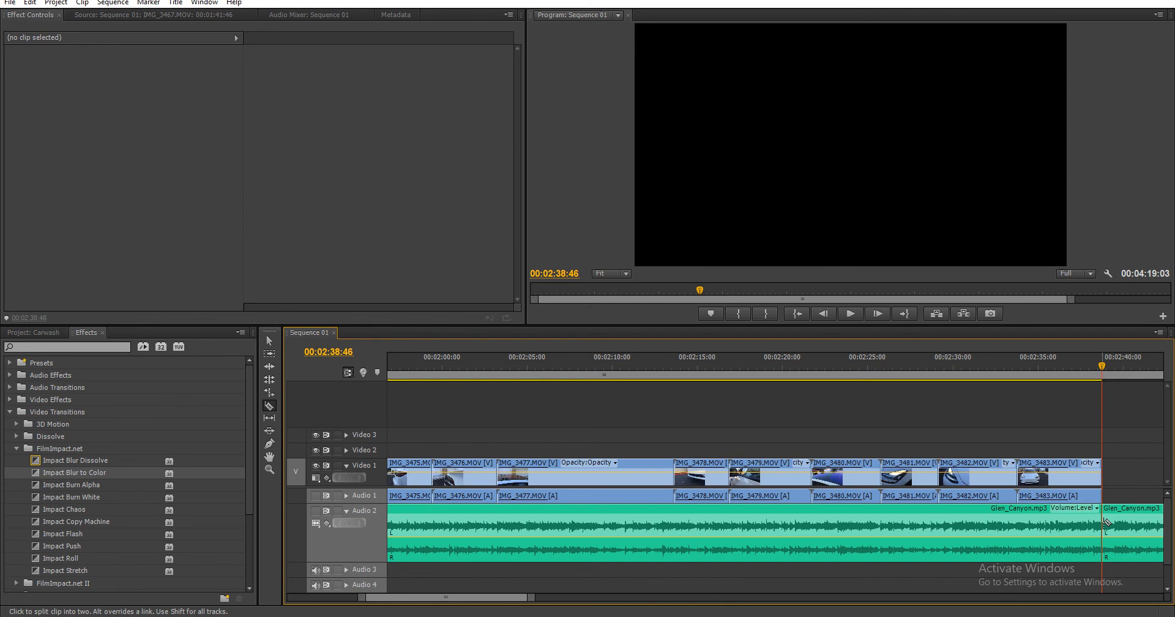
key("v")
left_click(1131, 533)
key("Delete")
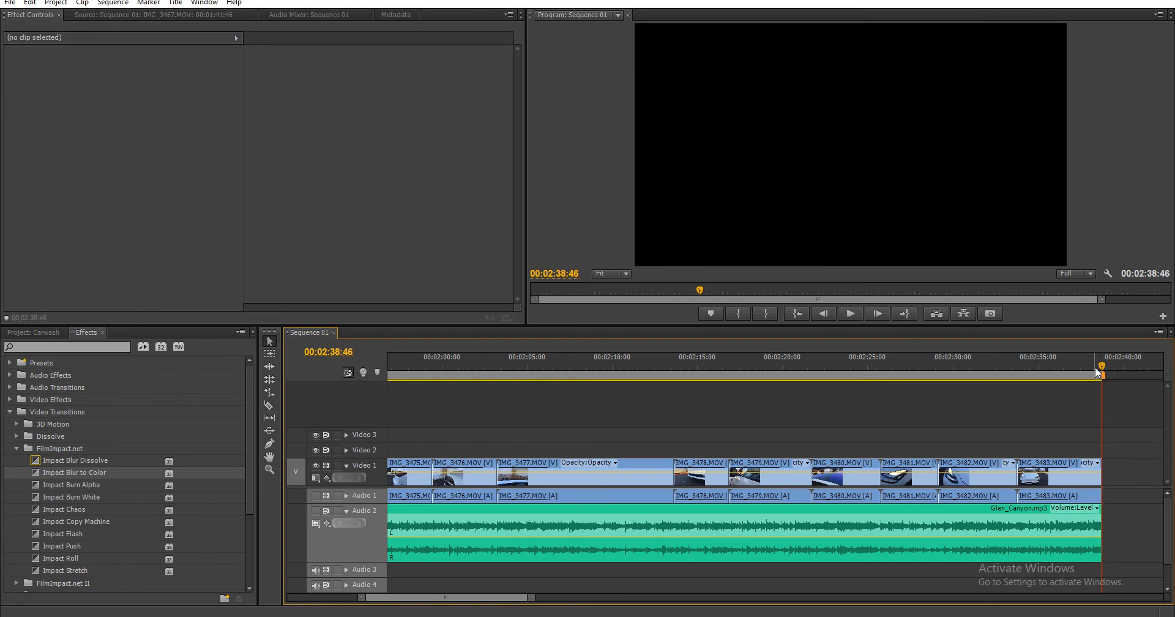
left_click_drag(1100, 369, 1094, 373)
mouse_move(1106, 539)
left_mouse_down()
mouse_move(1124, 536)
mouse_move(1101, 536)
left_mouse_up()
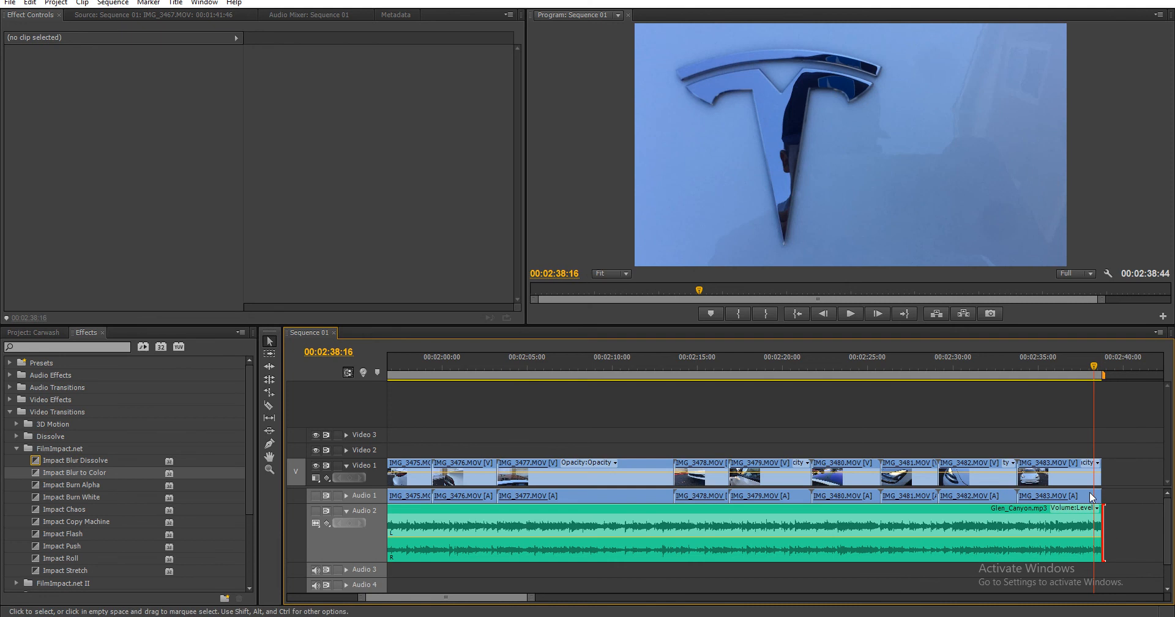
- Fade out Glen_Canyon.mp3 with volume level keyframes of 0.0 dB at 00:02:36:19 and -287.5 dB at 00:02:38:44
left_click_drag(1070, 362, 1060, 365)
left_click(1061, 516)
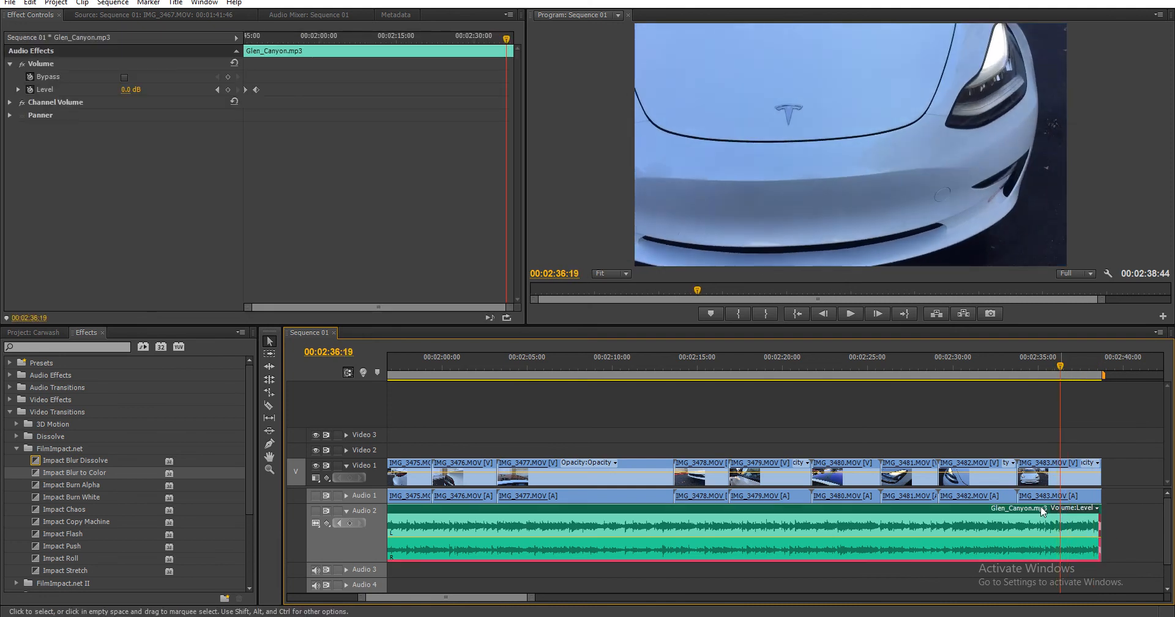
left_click(228, 90)
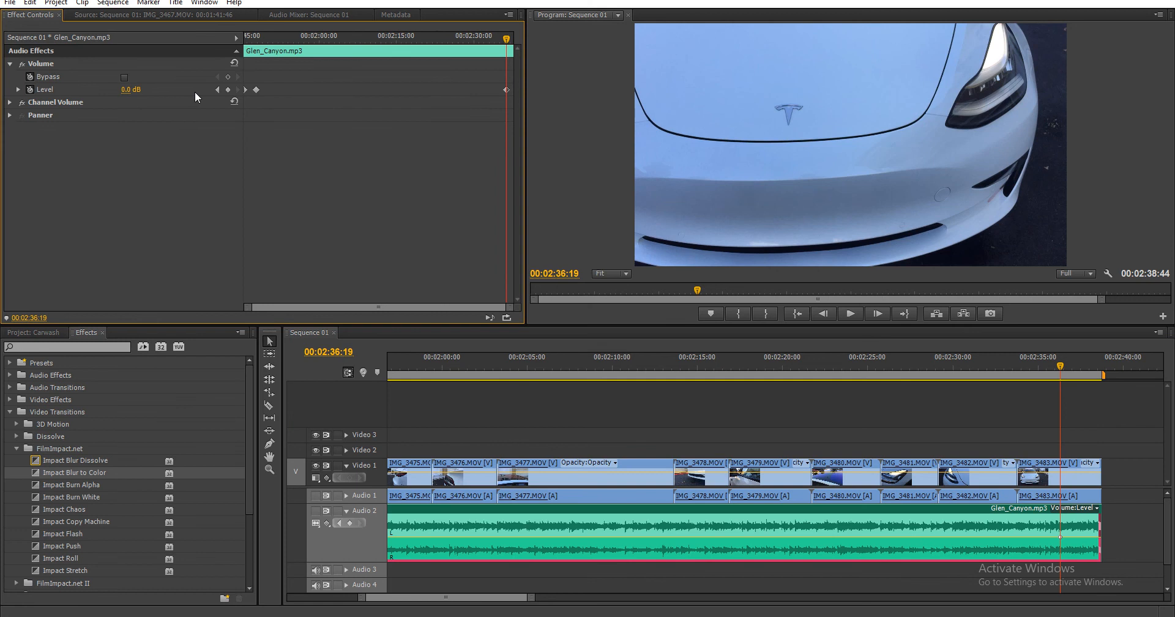
left_click_drag(1103, 369, 1100, 372)
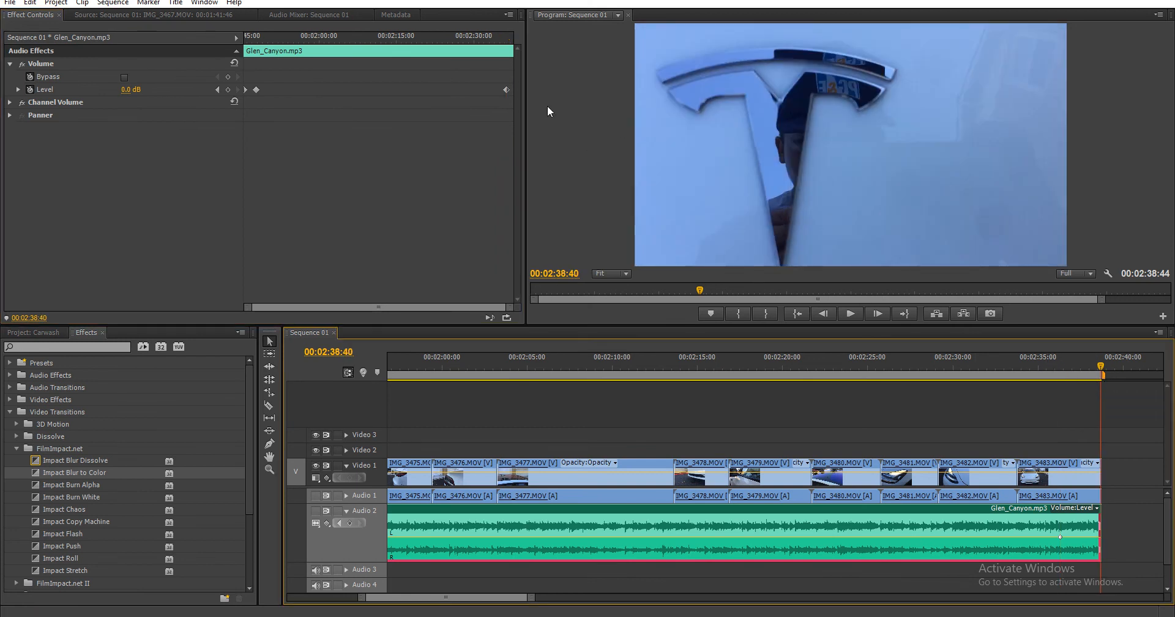
left_click_drag(507, 38, 517, 40)
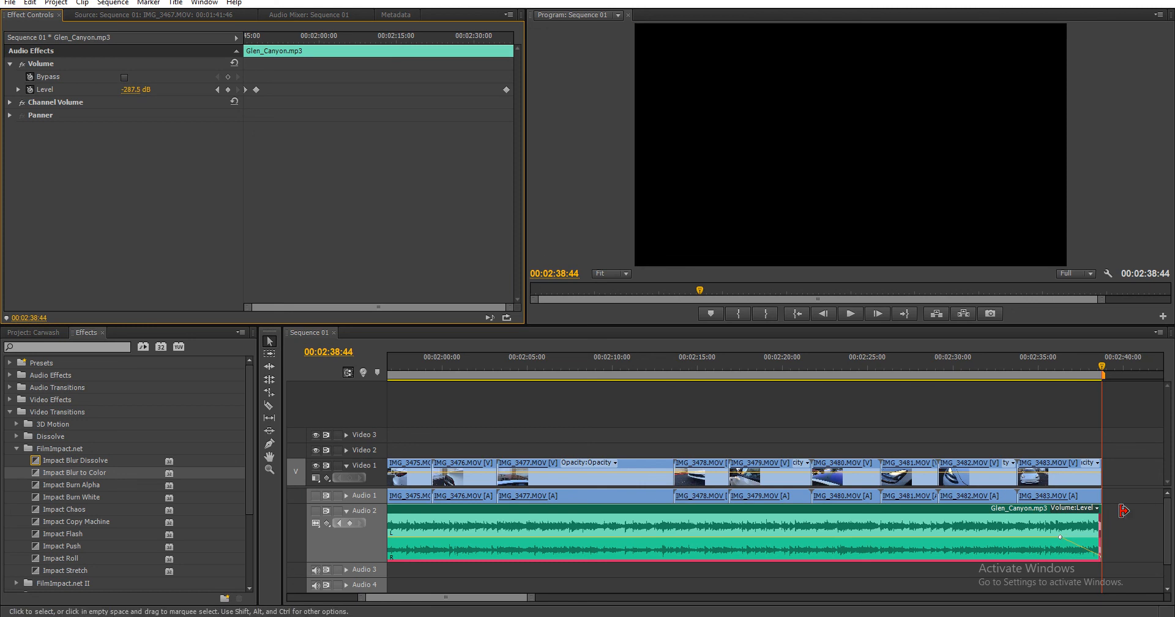
- Try the Impact Stretch transition at the end of IMG_3483
left_click(1079, 468)
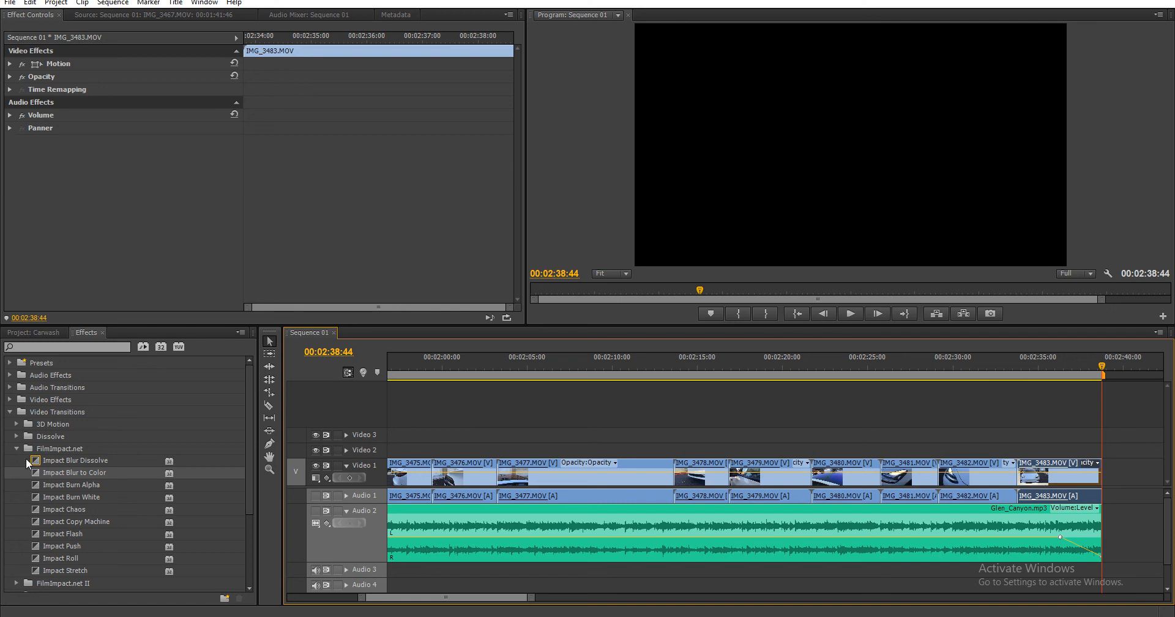
scroll(29, 461, "down", 2)
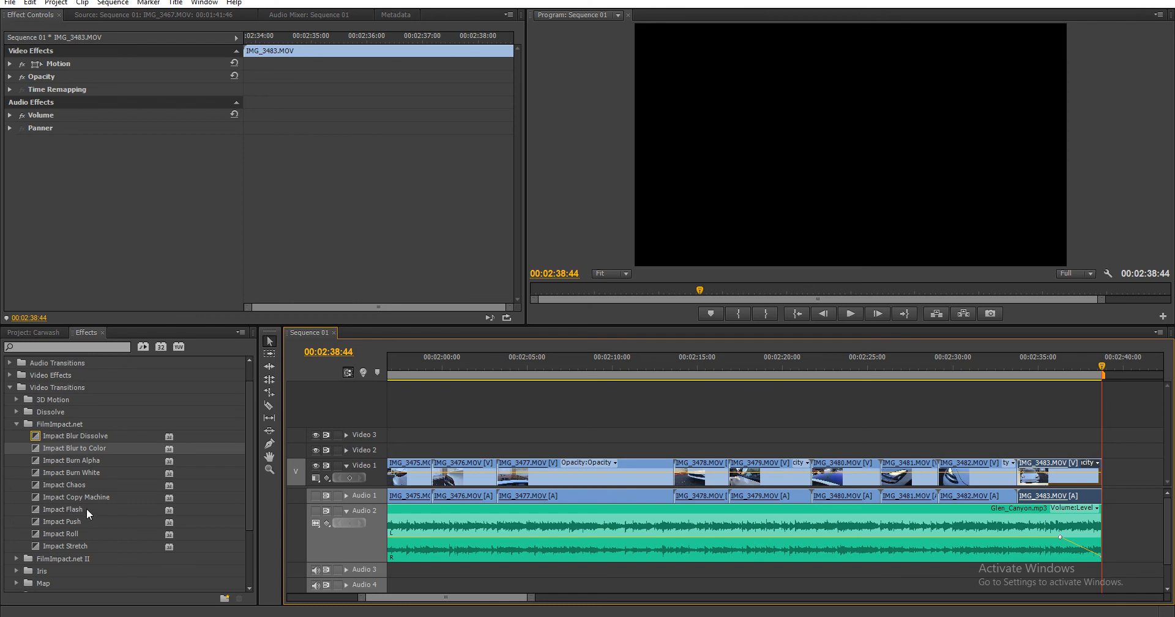
left_click_drag(73, 539, 1099, 474)
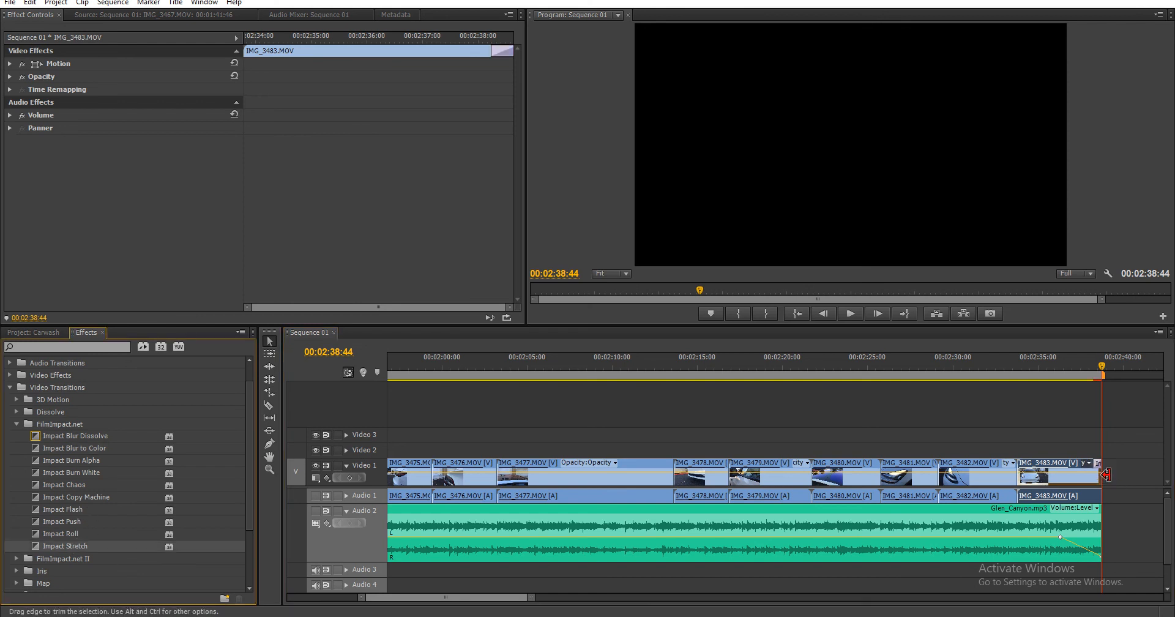
left_click(1099, 375)
mouse_move(1100, 375)
left_mouse_down()
mouse_move(1085, 377)
mouse_move(1099, 380)
left_mouse_up()
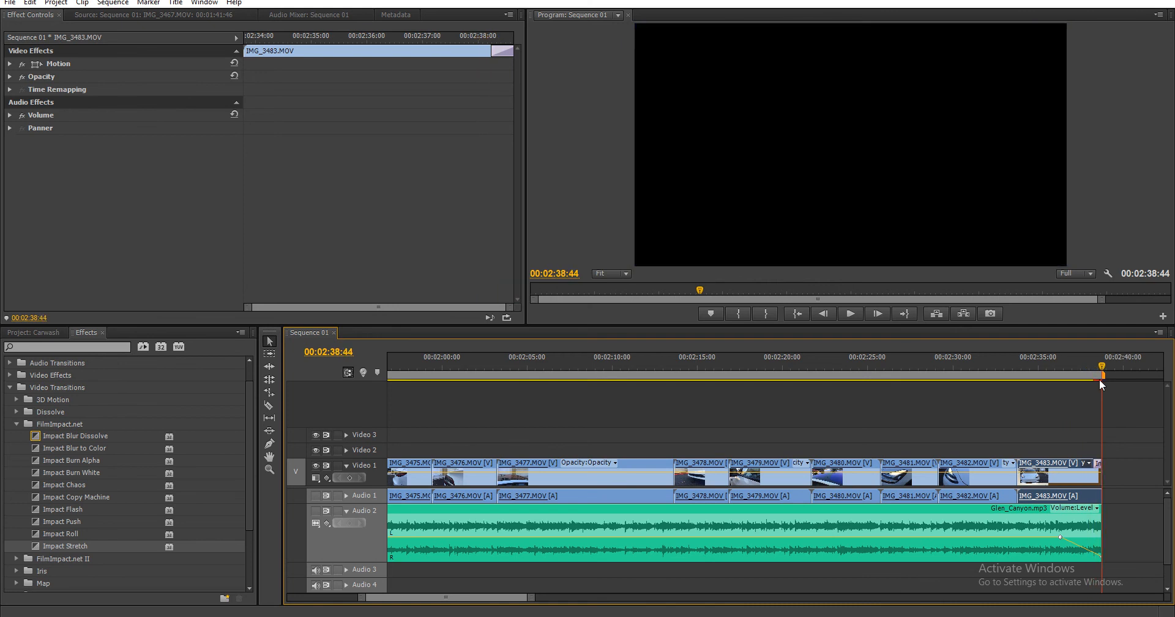
left_click(1096, 465)
left_click_drag(1100, 469, 1105, 471)
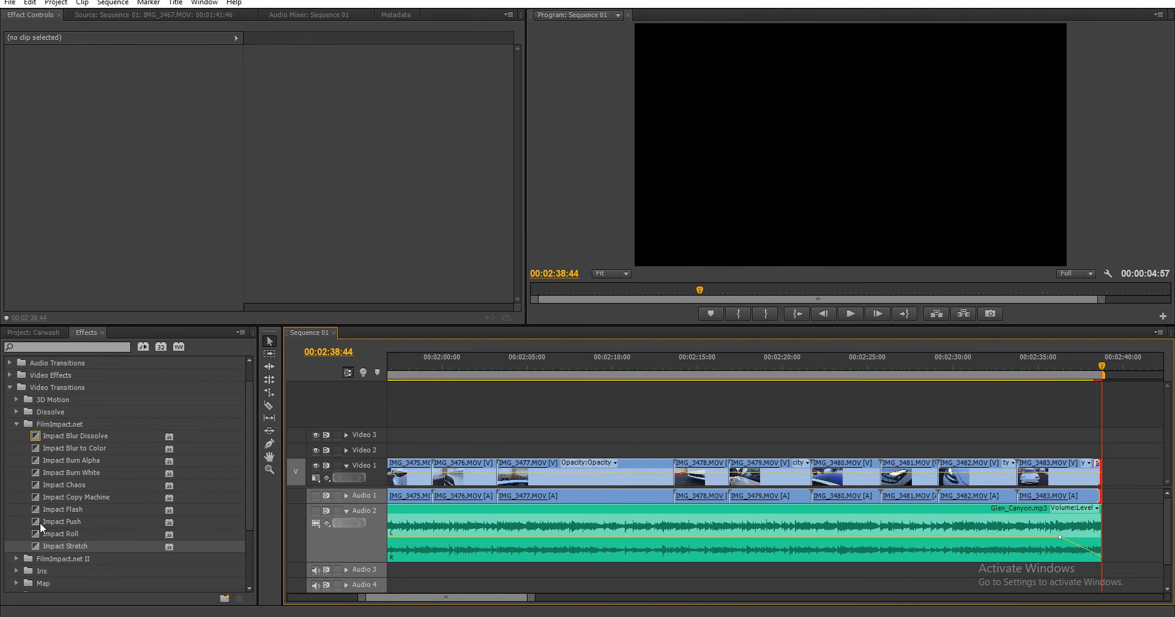
- Try the Impact Chaos transition at the end of IMG_3483
scroll(65, 511, "down", 1)
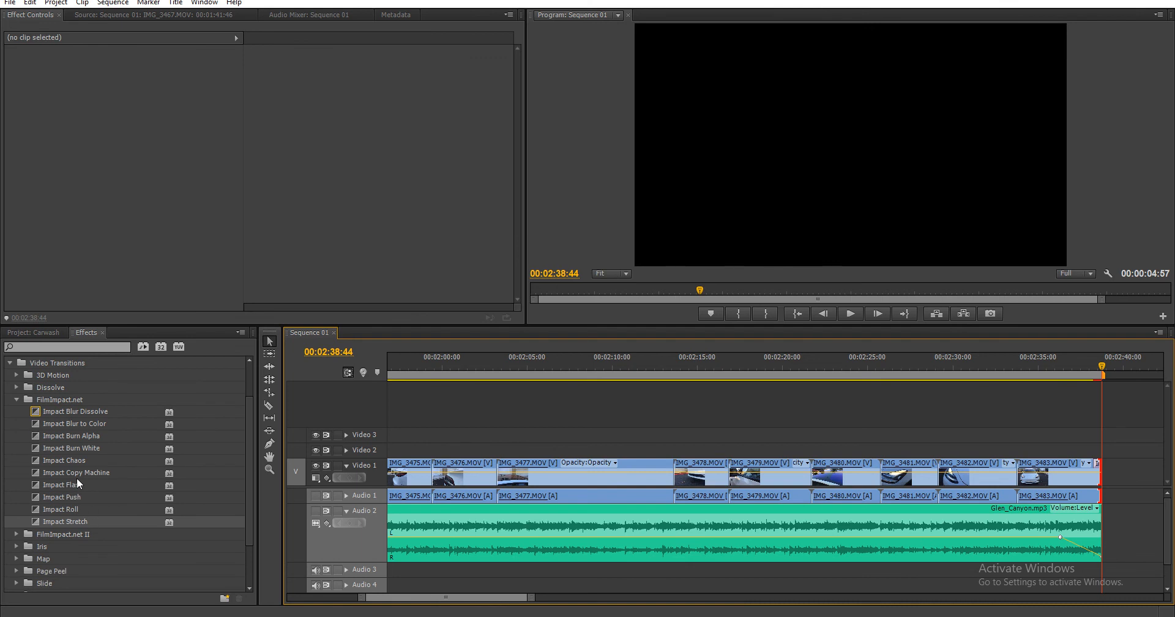
left_click_drag(73, 463, 1099, 473)
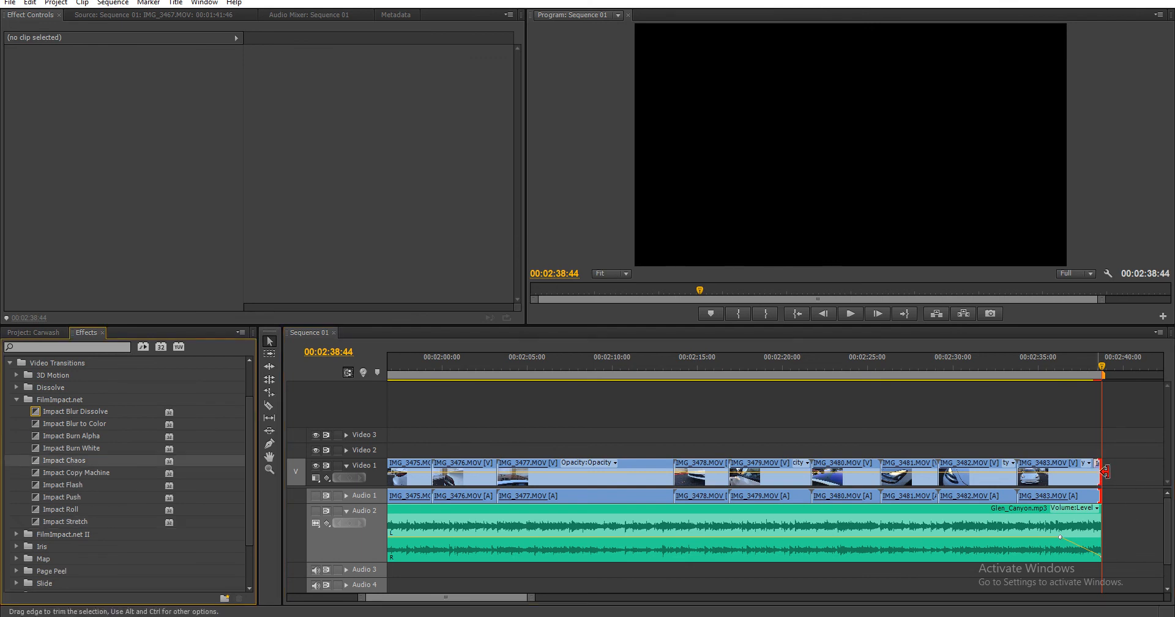
left_click_drag(1092, 365, 1097, 366)
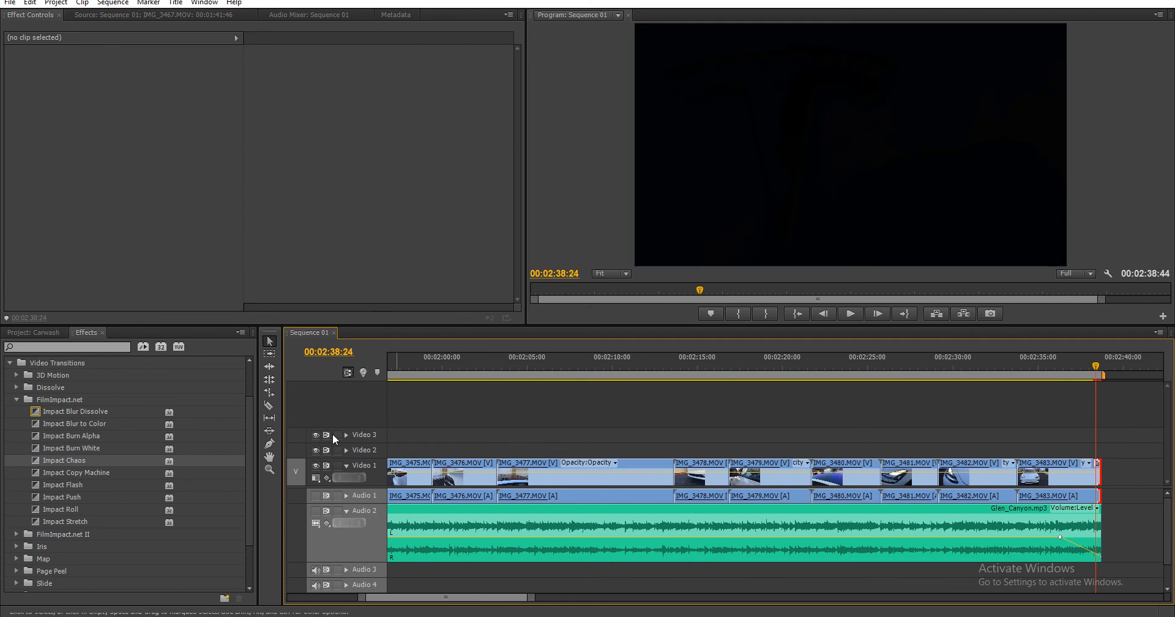
- Apply the Impact Blur to Color transition to the end of IMG_3483 and preview it
left_click(56, 498)
left_click(57, 508)
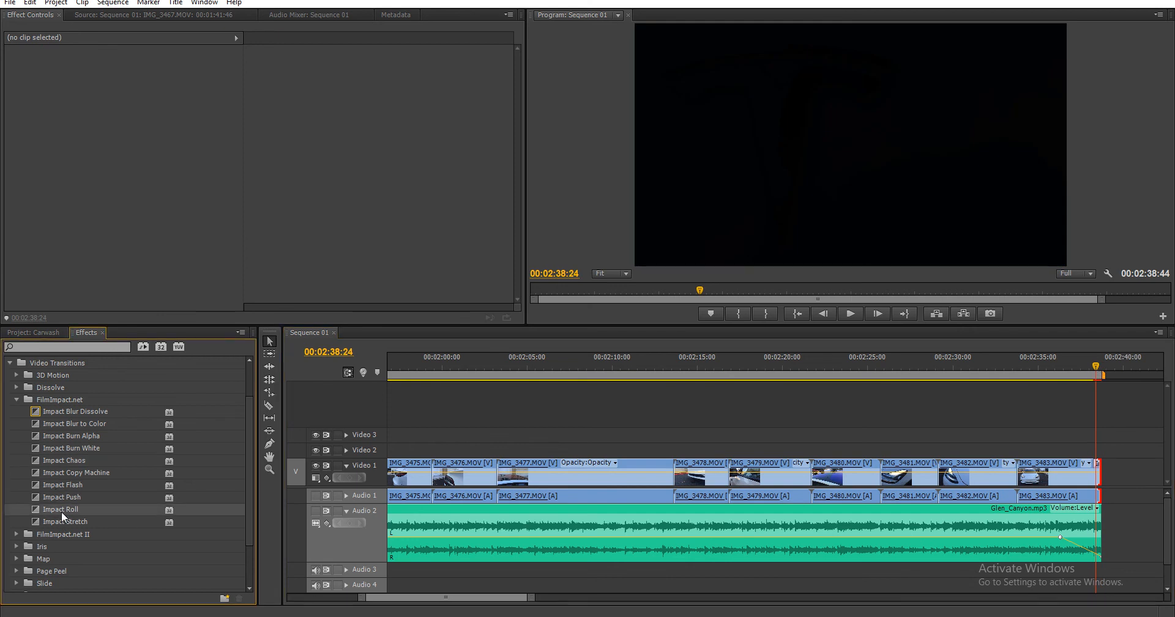
left_click_drag(76, 424, 979, 472)
key("equal")
key("equal")
left_click_drag(966, 372, 1040, 381)
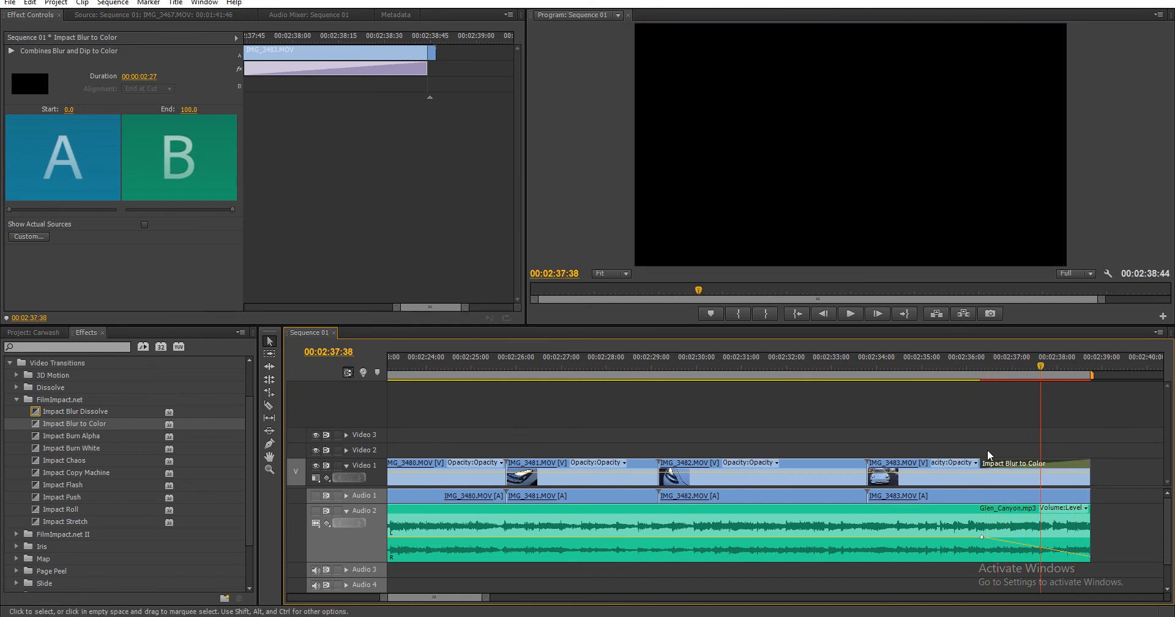
- Shorten the Impact Blur to Color transition at the end of IMG_3483 to 00:00:01:41 and save the project
left_click_drag(986, 465, 1021, 467)
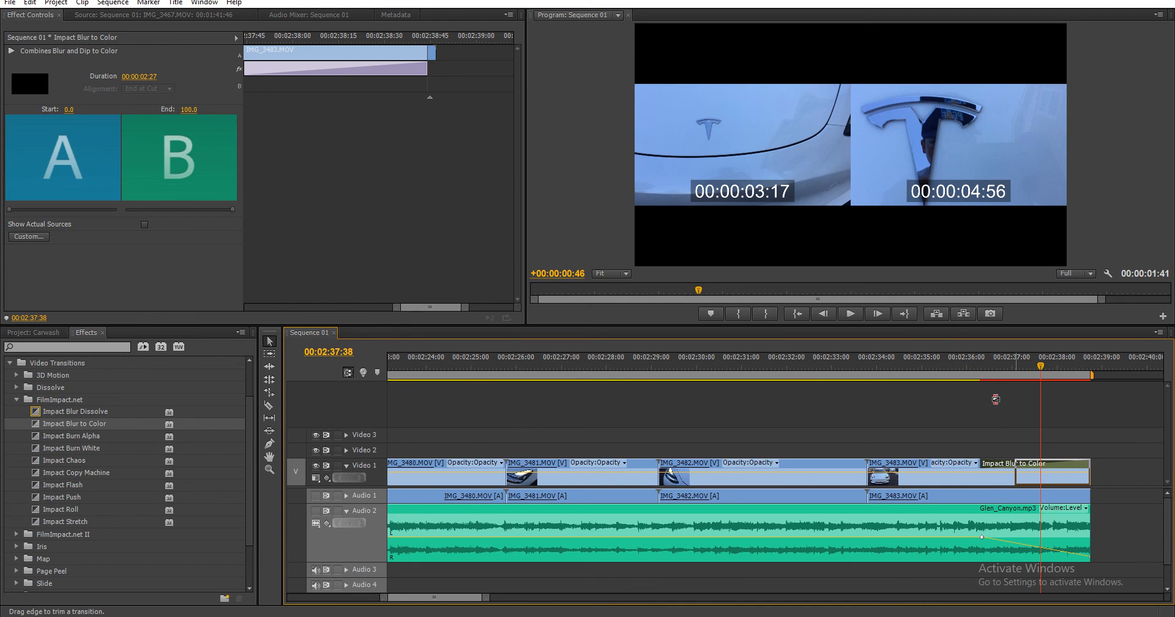
left_click(1005, 375)
left_click_drag(1006, 379, 1045, 385)
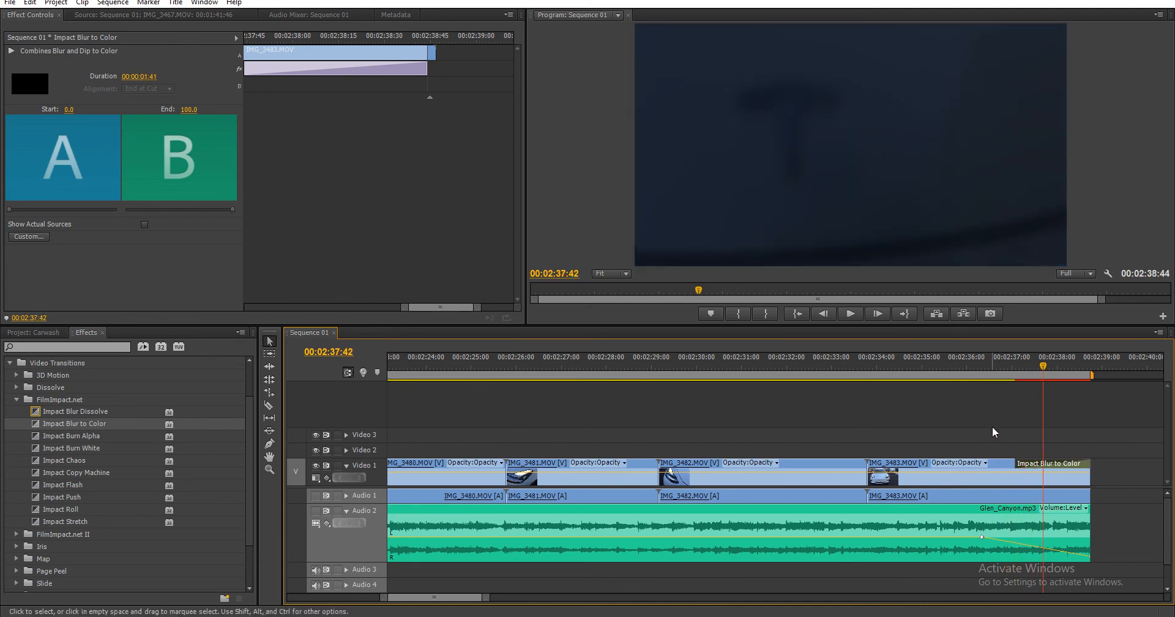
key("ctrl+s")
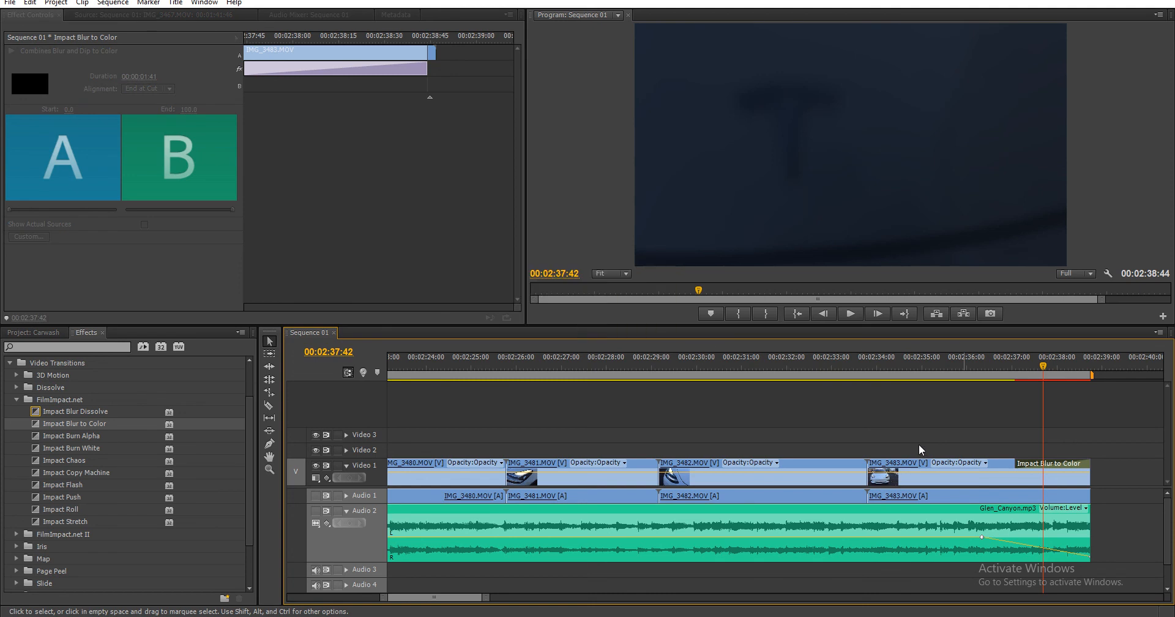
- Play the join between the two music sections from 00:01:37:35 with Audio 2 unmuted, and set the playback resolution to 1/4
scroll(890, 442, "down", 8)
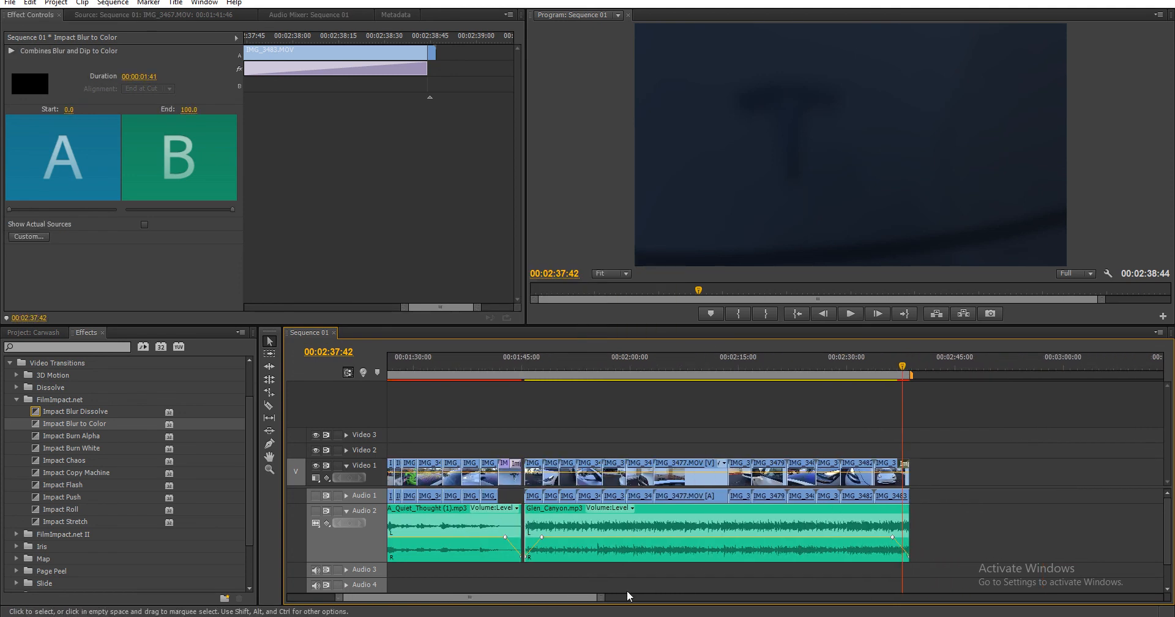
mouse_move(566, 598)
left_mouse_down()
mouse_move(530, 606)
mouse_move(558, 601)
left_mouse_up()
left_click(634, 379)
left_click_drag(634, 379, 624, 380)
left_click(578, 366)
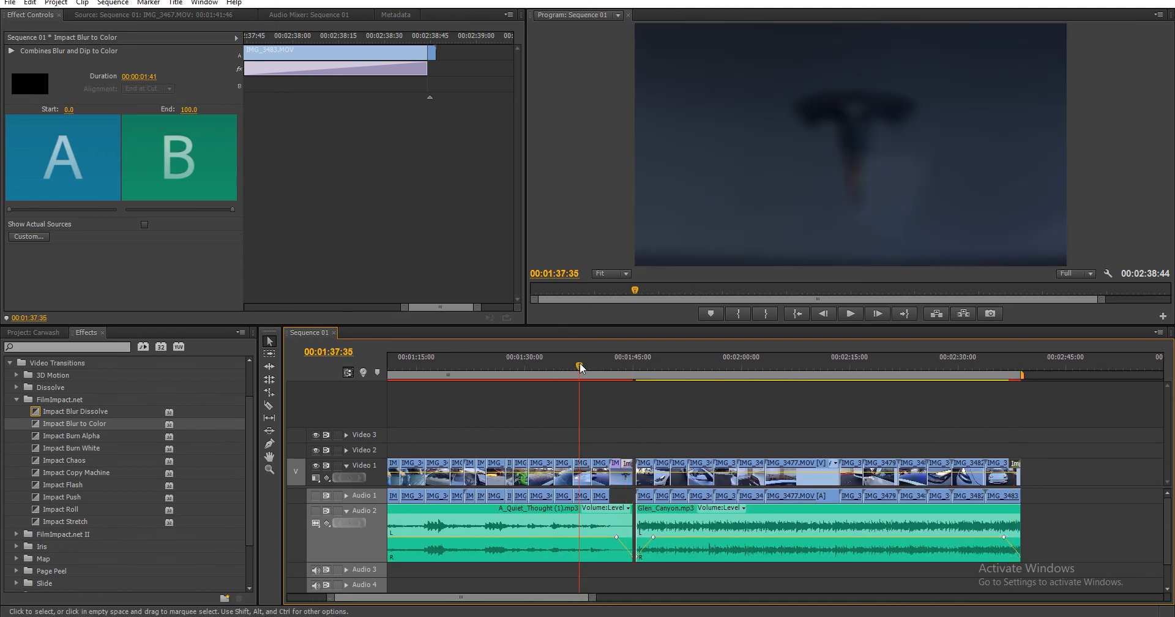
key("space")
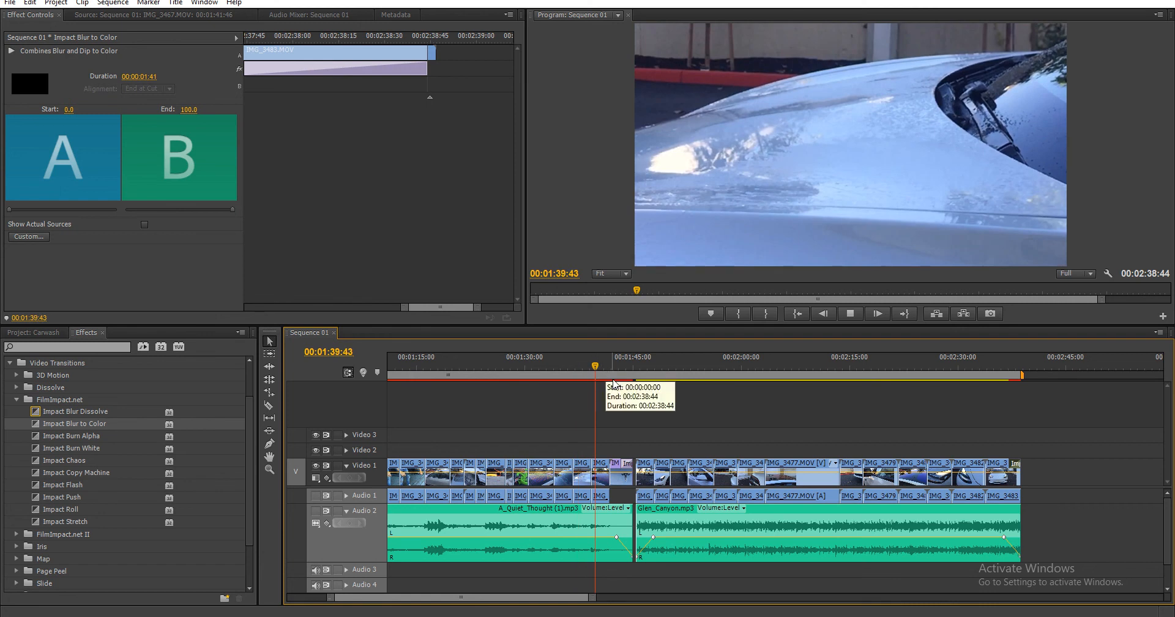
left_click(315, 510)
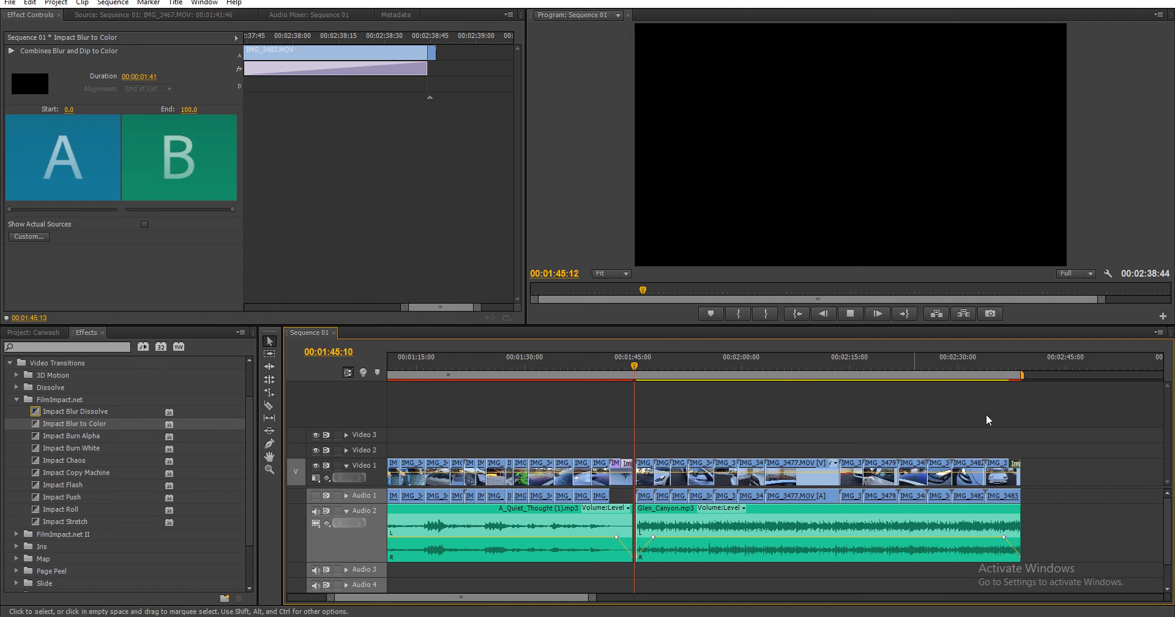
key("space")
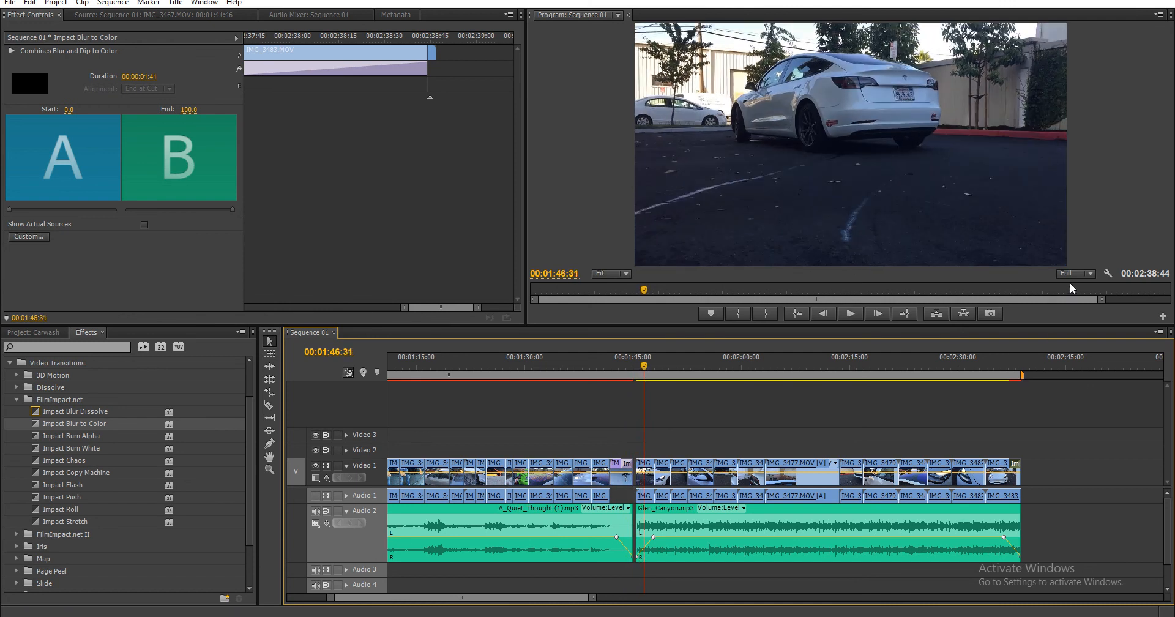
left_click(1075, 273)
left_click(1083, 314)
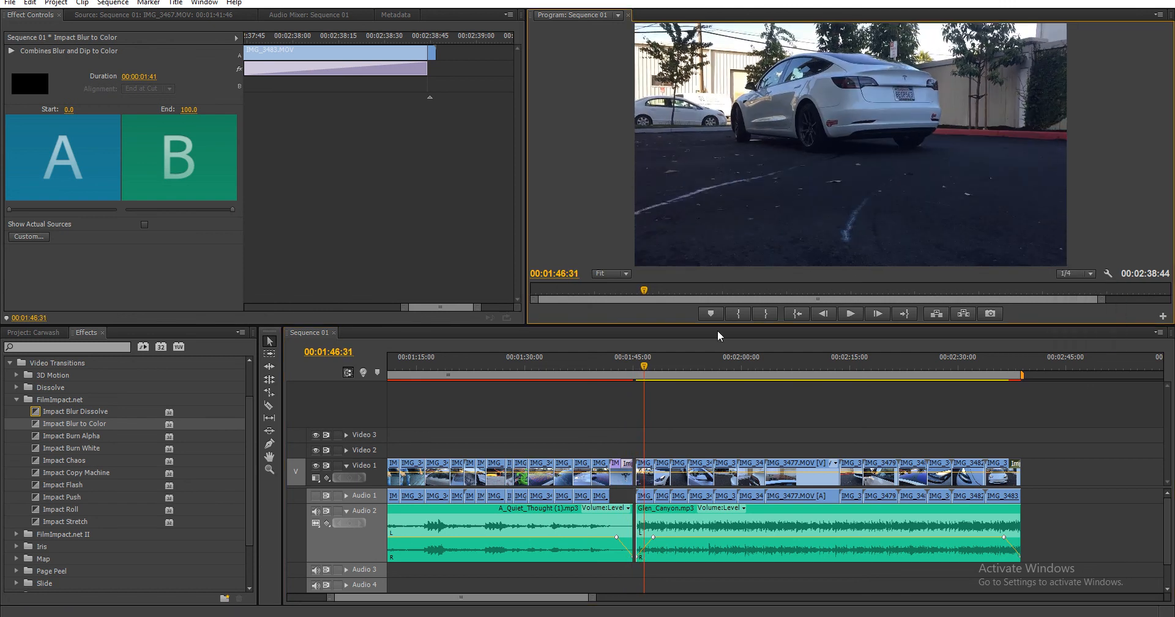
- Replay the start of the Glen Canyon section and lower the volume line of Glen_Canyon.mp3 to -4.5 dB between its fades
left_click(612, 373)
key("space")
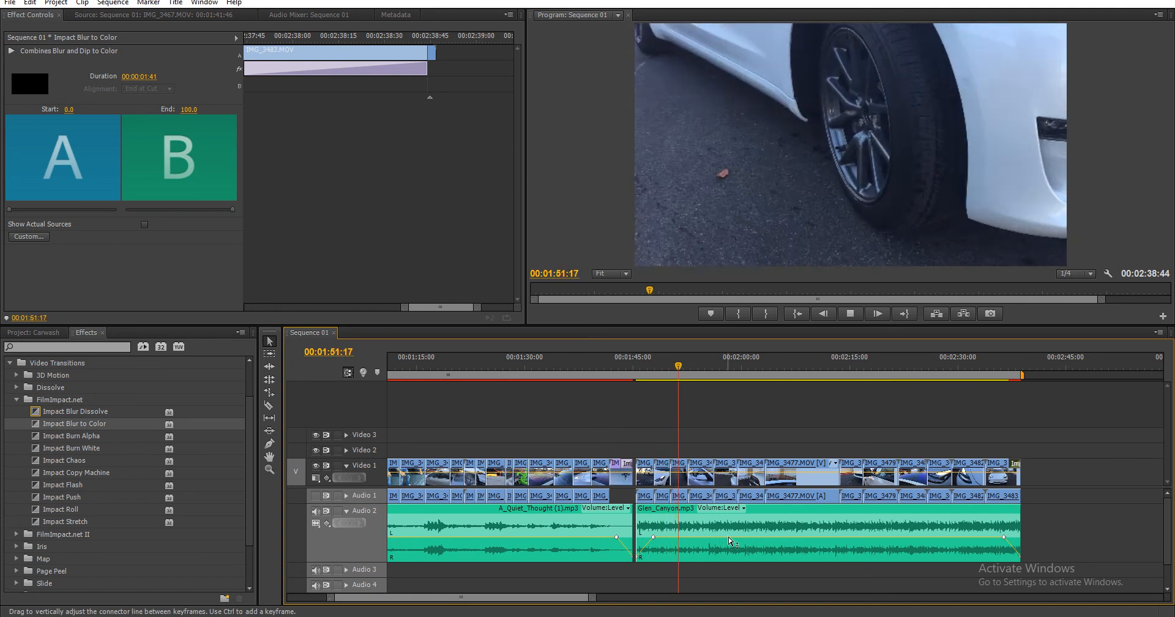
key("space")
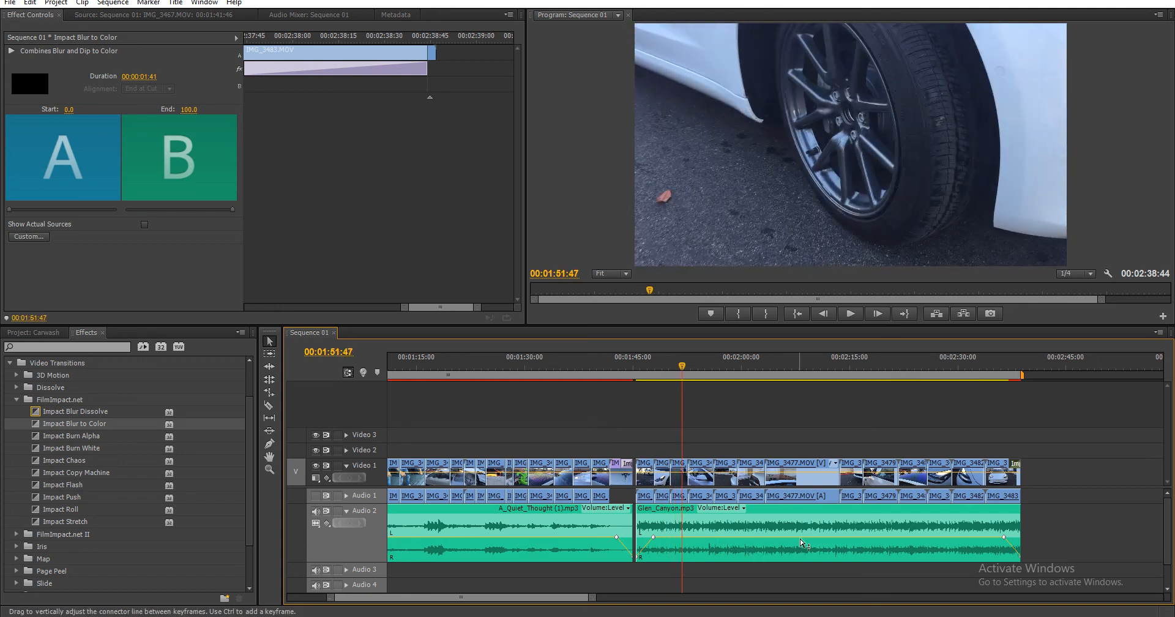
left_click_drag(799, 539, 799, 548)
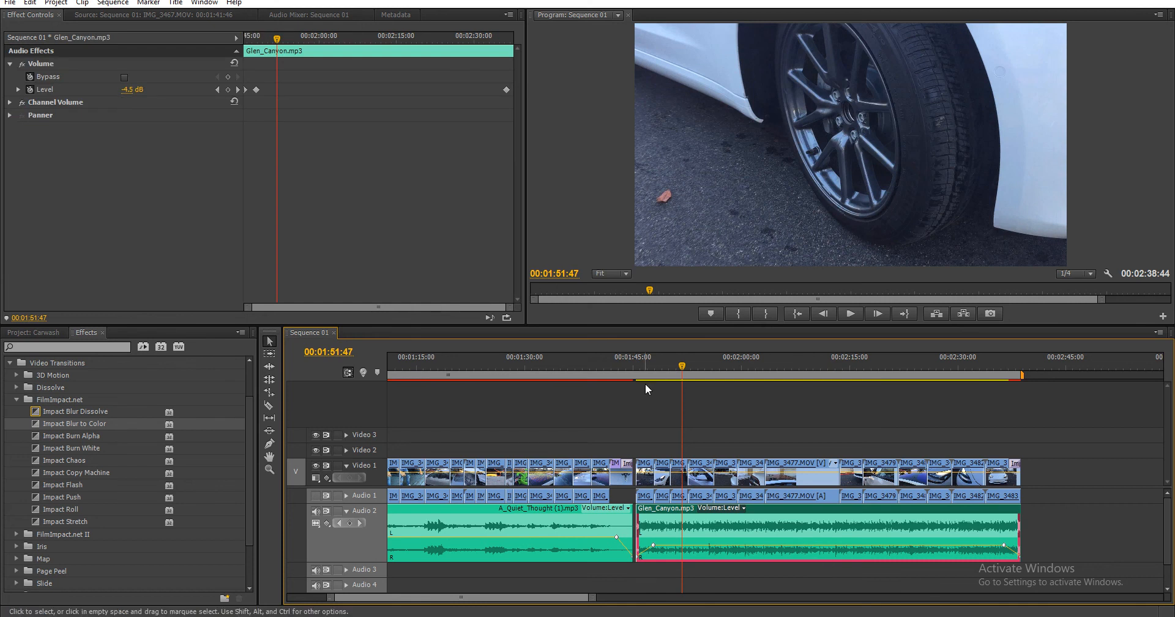
- Nest all the clips of the second section, from IMG_3470 through IMG_3483, into one sequence
left_click_drag(1037, 417, 646, 486)
right_click(647, 485)
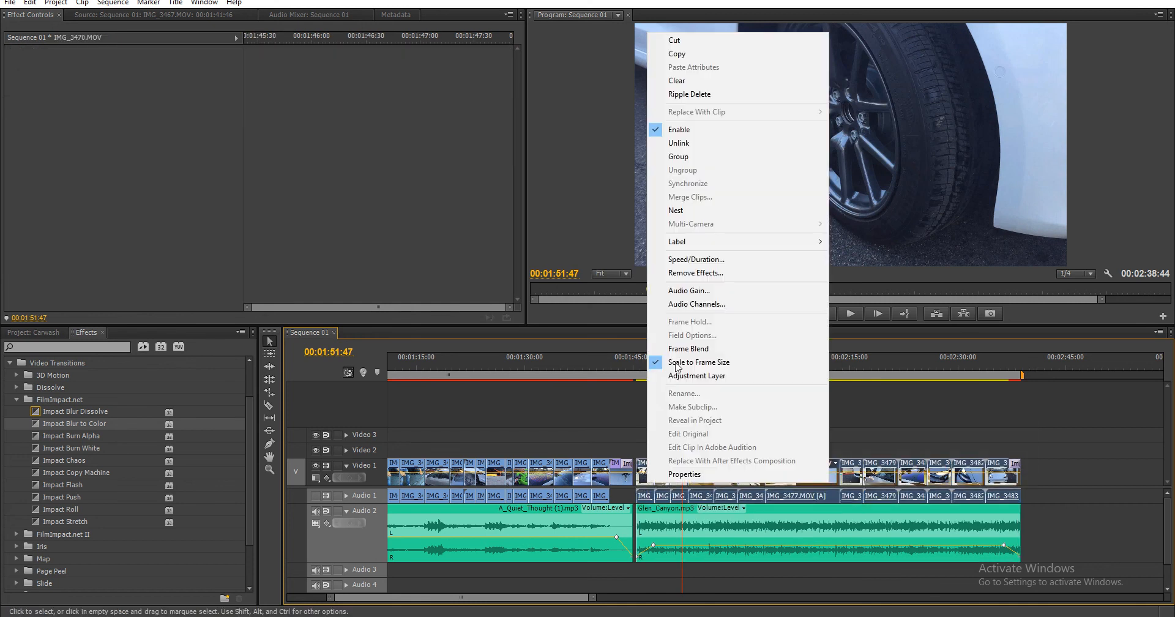
left_click(684, 210)
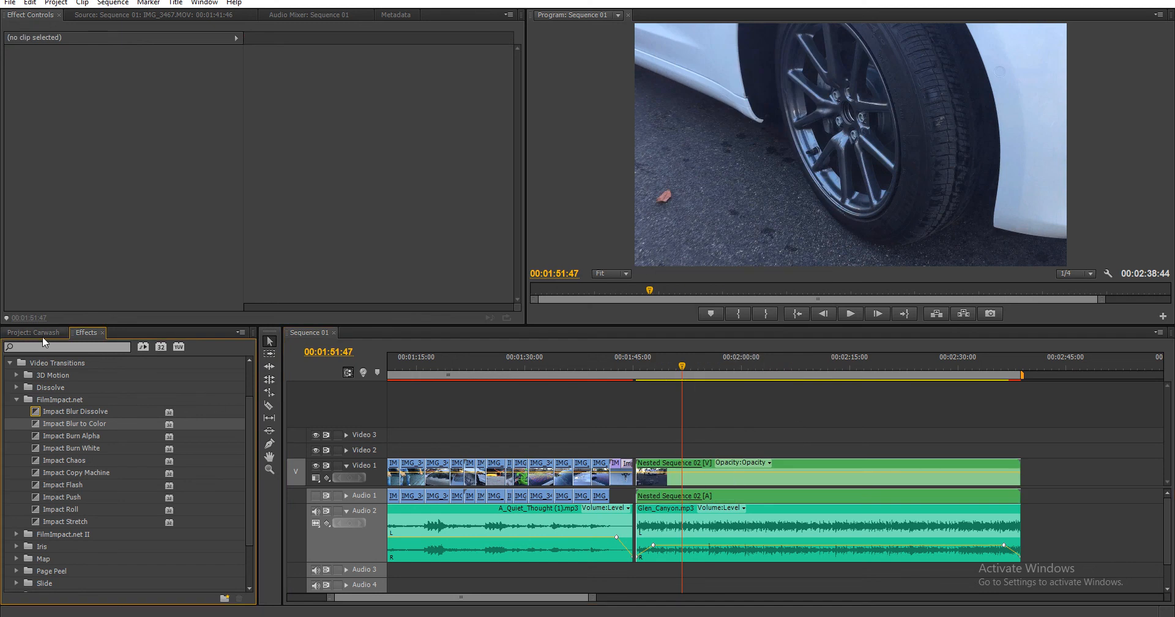
- Apply the Fast Color Corrector to the nested second section and sample its white balance from the car's white bodywork
left_click(16, 399)
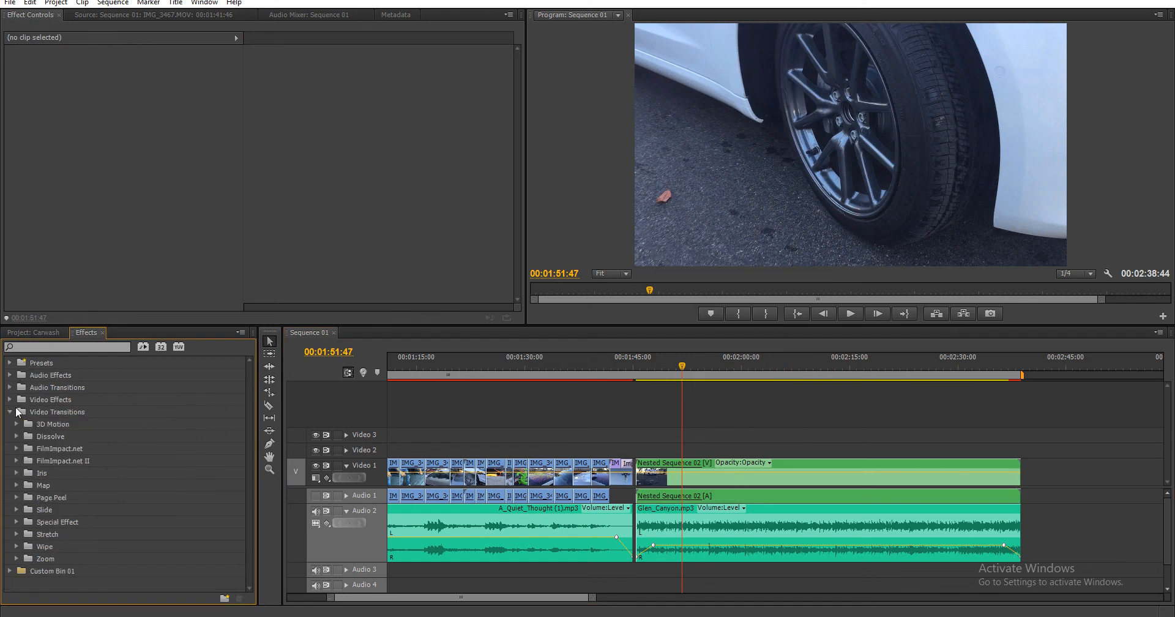
left_click(10, 400)
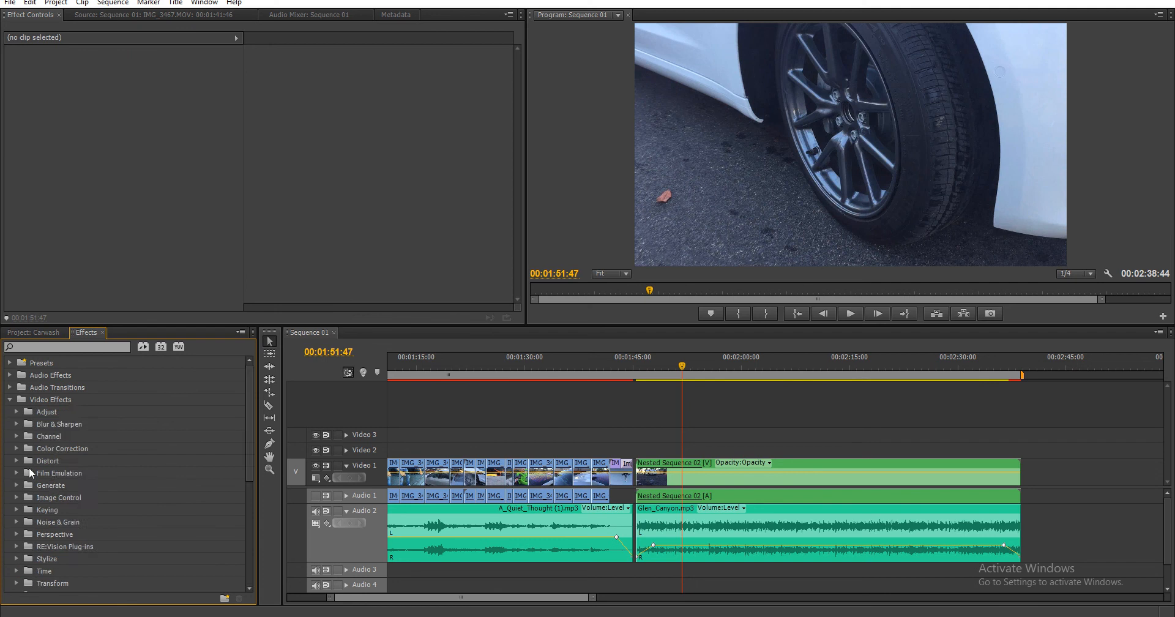
left_click(17, 449)
scroll(60, 497, "down", 3)
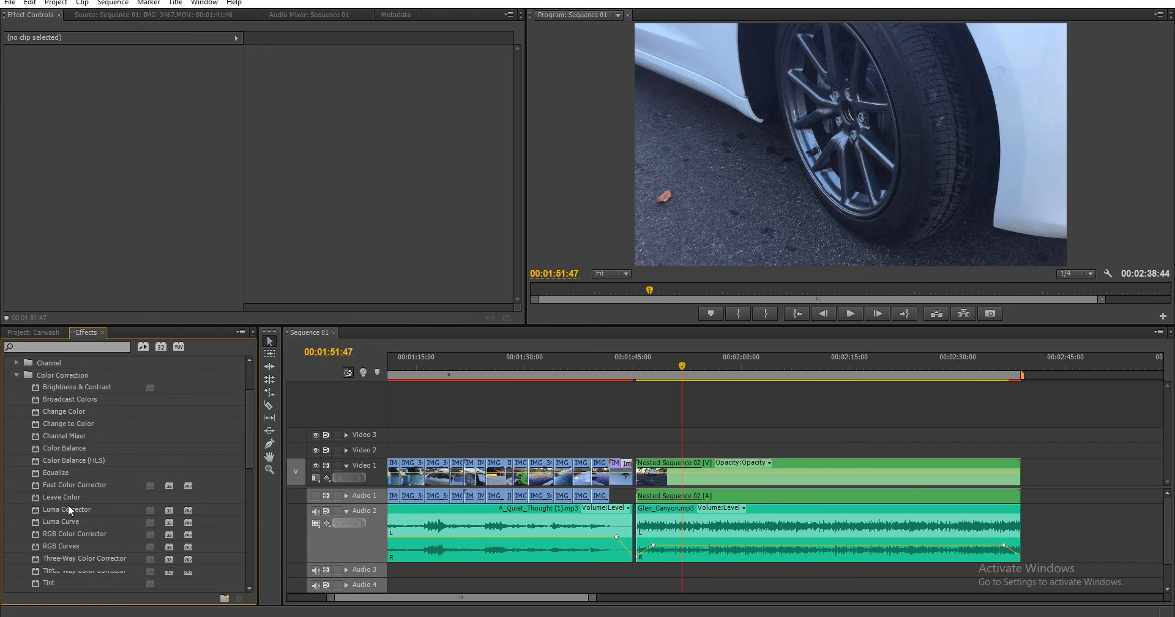
scroll(67, 504, "down", 1)
left_click_drag(68, 475, 804, 480)
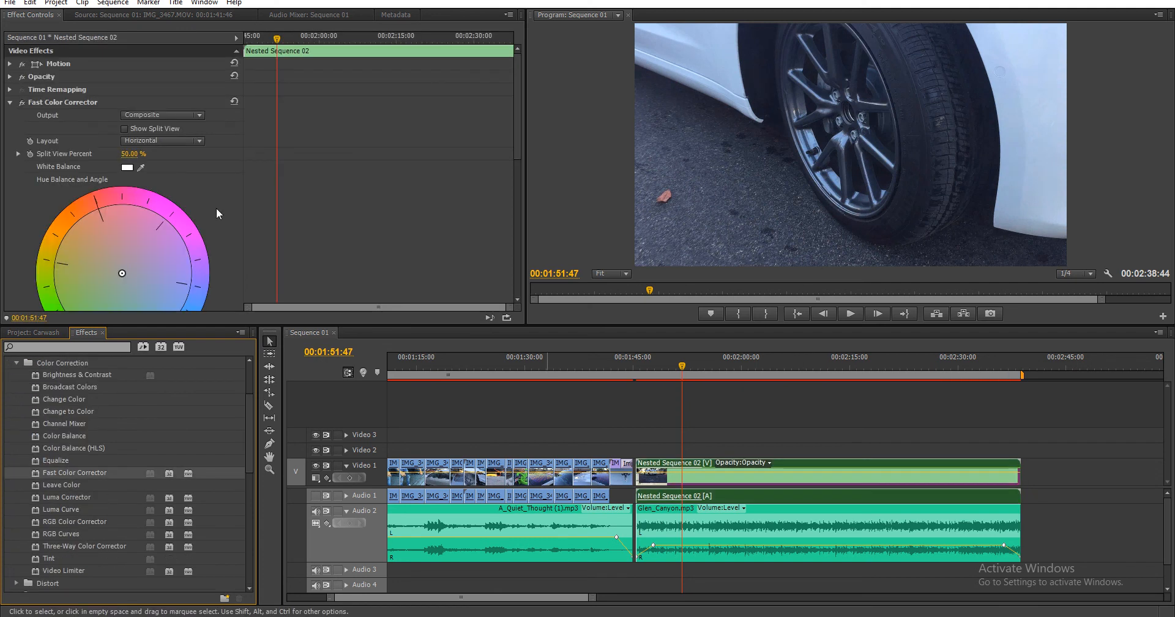
left_click(141, 167)
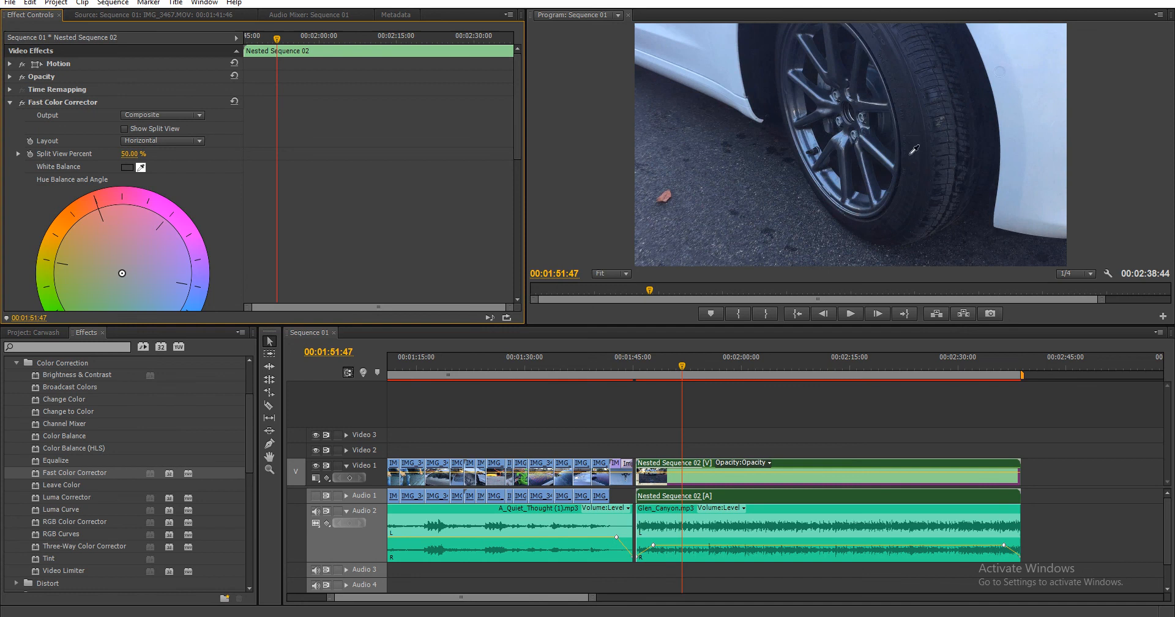
left_click(1026, 83)
- Set the Fast Color Corrector's input levels to 9.6, 1.5 and 231.5 and output black level to 14.0, and preview the result
scroll(213, 293, "down", 10)
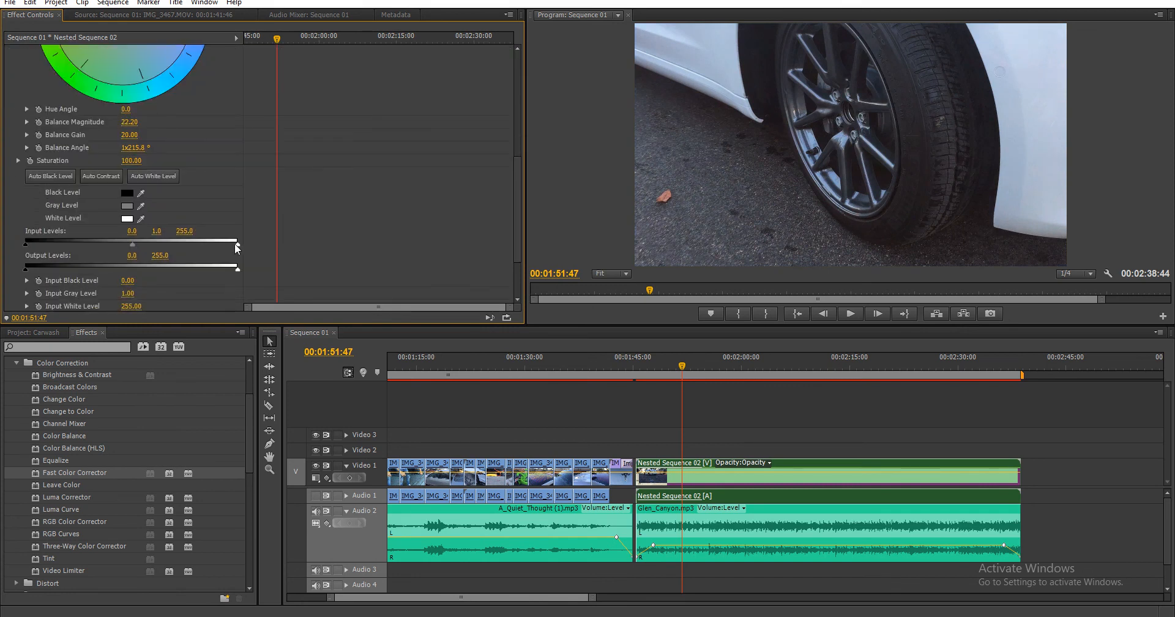
left_click_drag(237, 248, 220, 250)
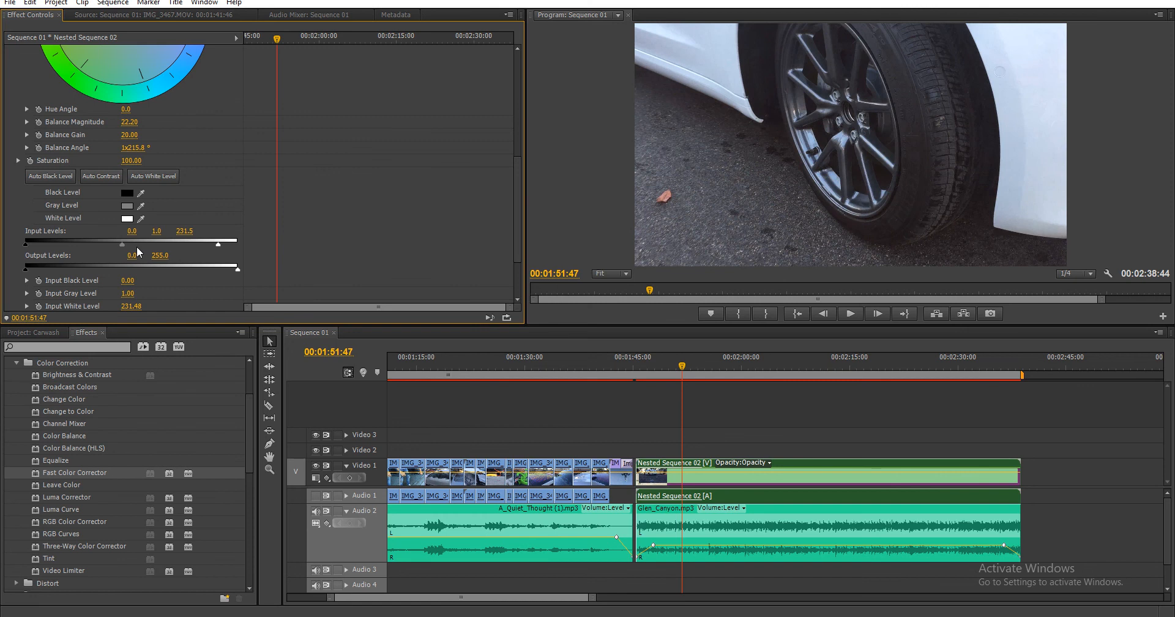
left_click_drag(117, 245, 130, 248)
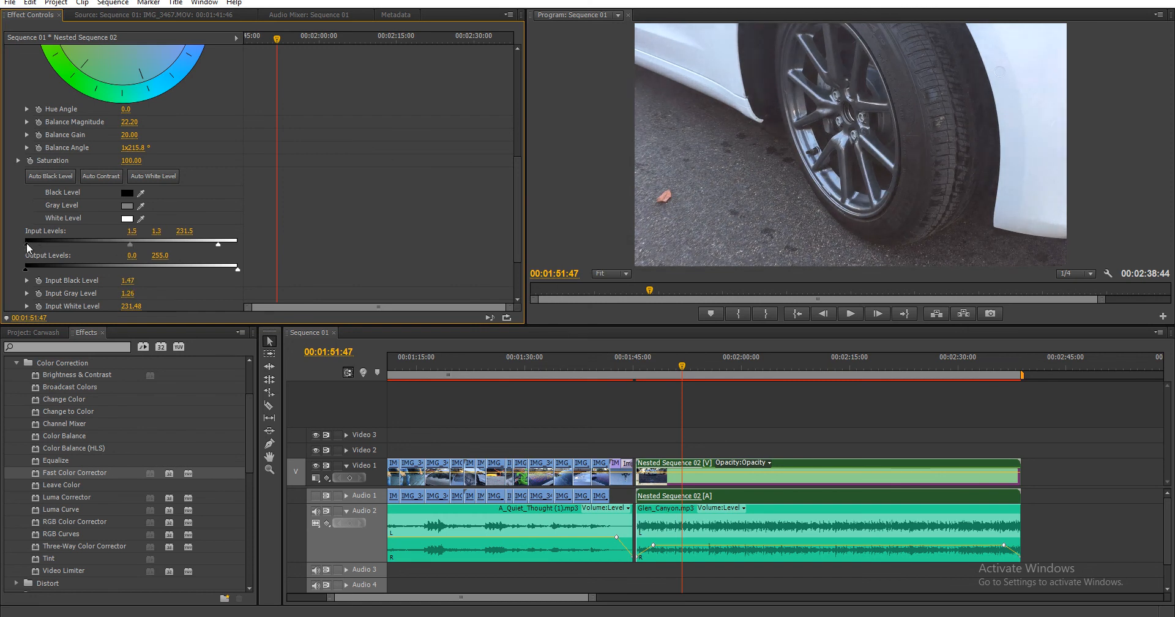
left_click_drag(27, 248, 35, 247)
left_click_drag(26, 268, 42, 268)
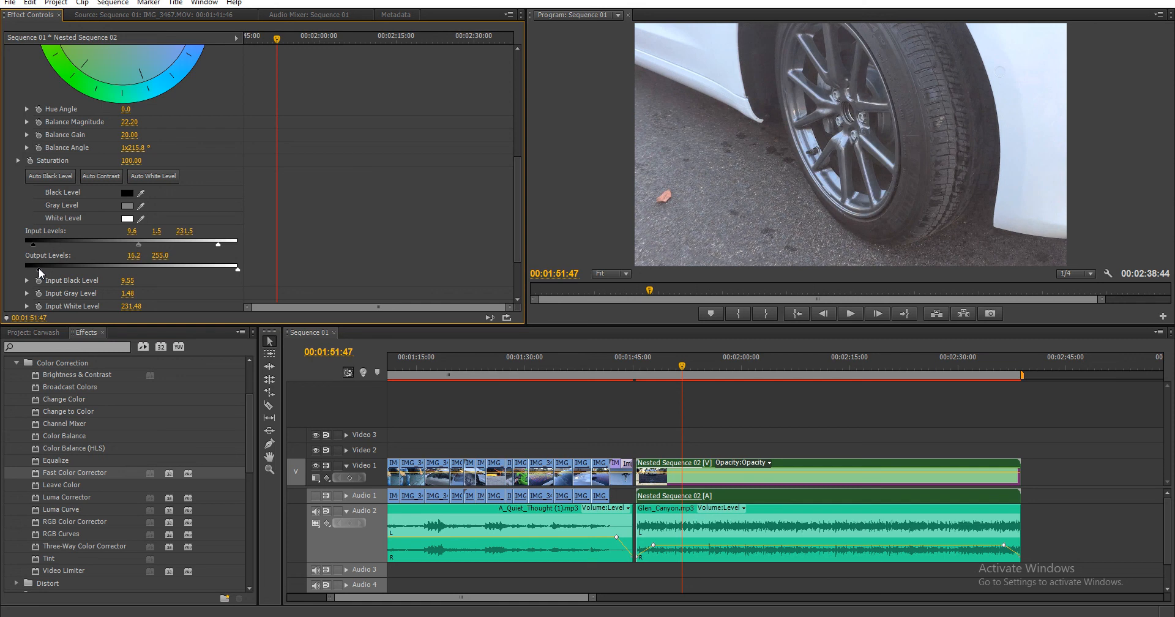
left_click(819, 365)
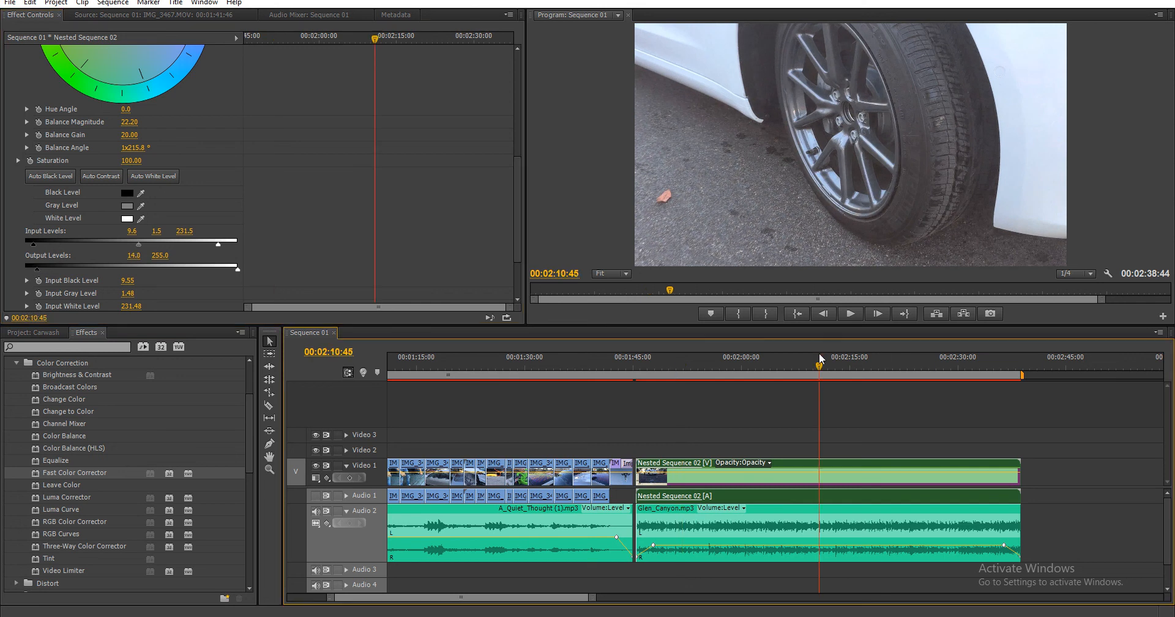
left_click_drag(817, 365, 905, 365)
left_click(551, 362)
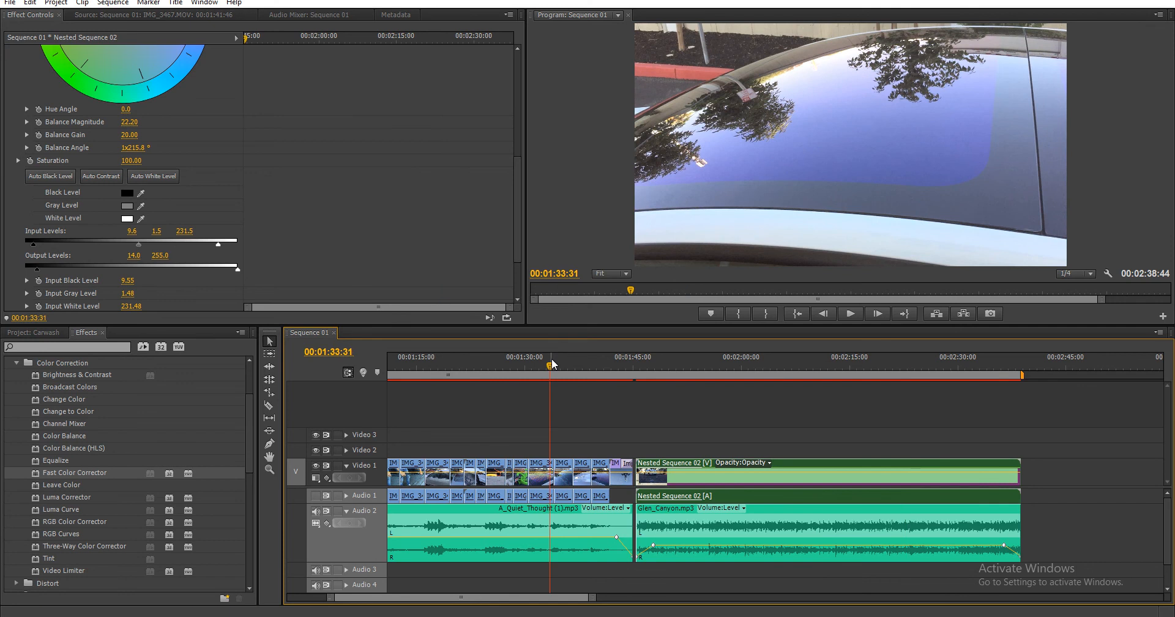
- Nest all the video and audio clips of the first section, above A_Quiet_Thought (1).mp3, into one sequence
scroll(616, 437, "down", 2)
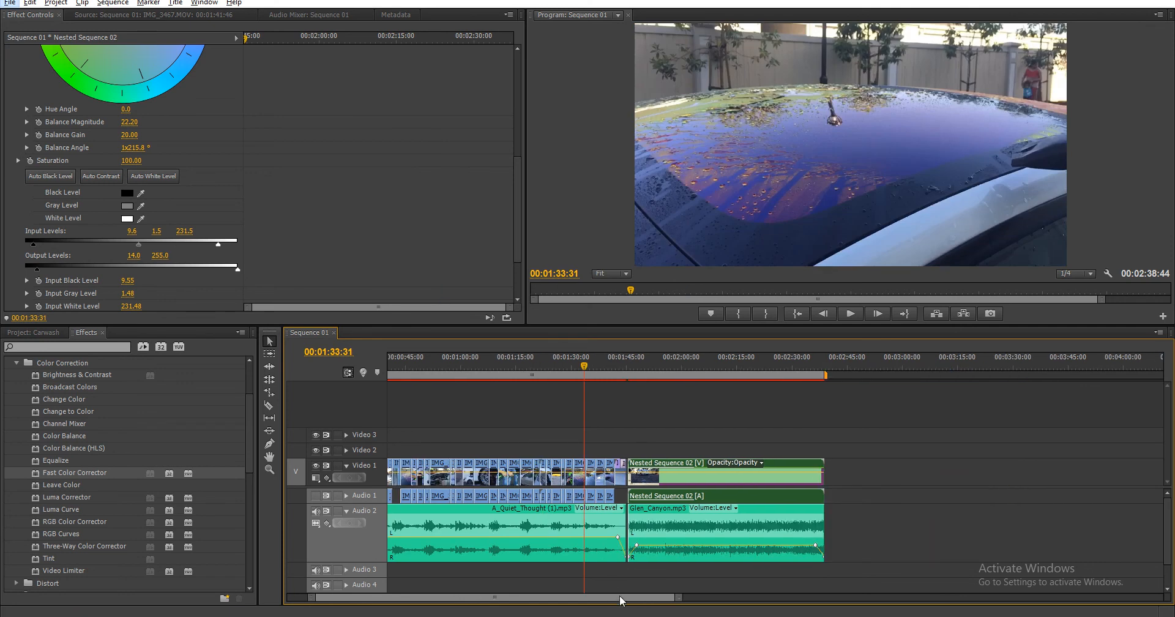
left_click_drag(620, 598, 563, 602)
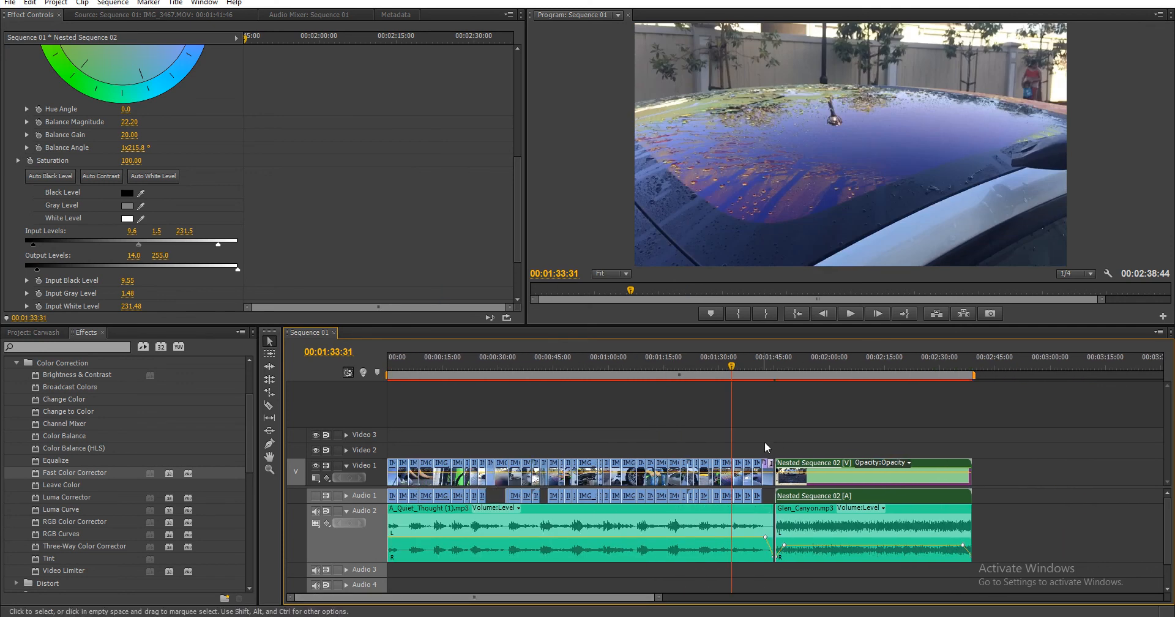
left_click_drag(768, 447, 450, 486)
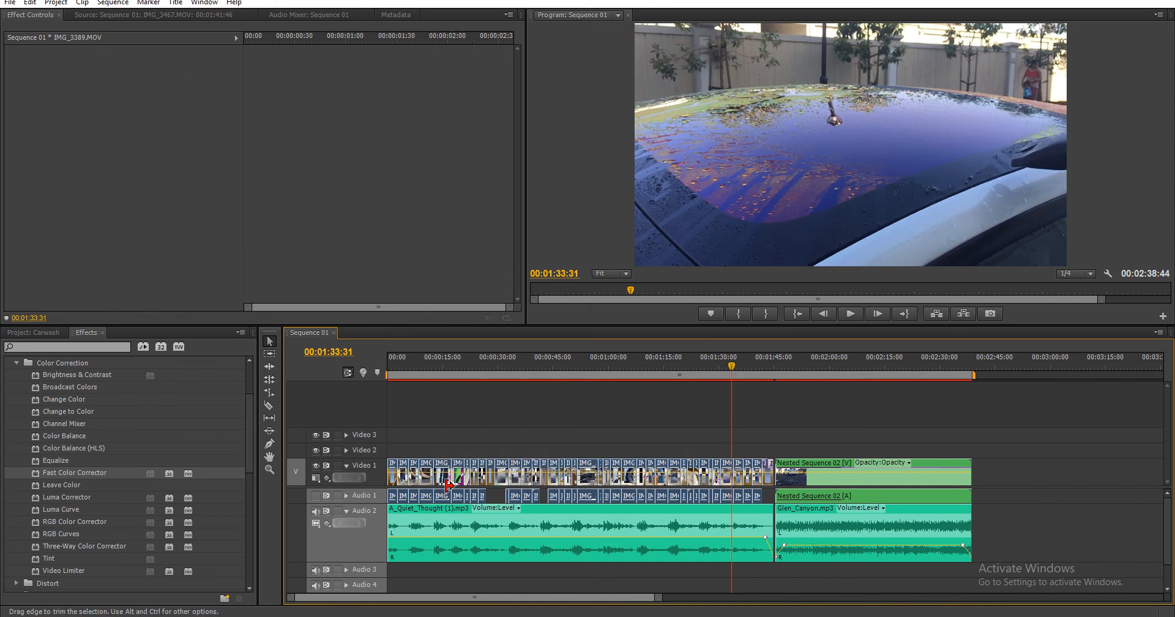
right_click(449, 485)
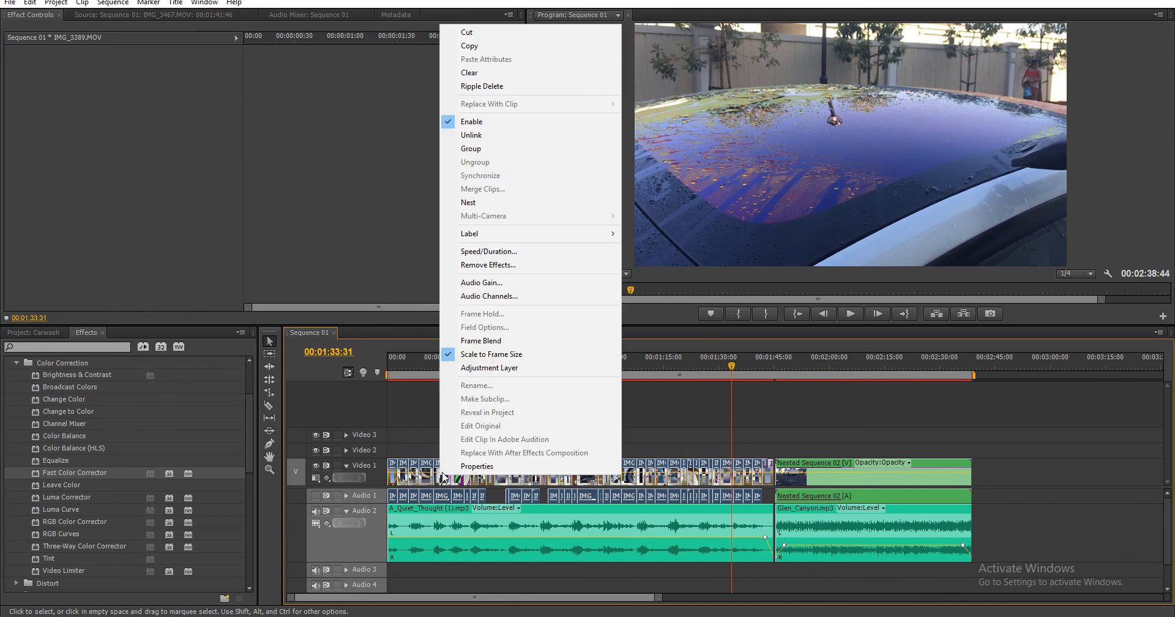
left_click(490, 204)
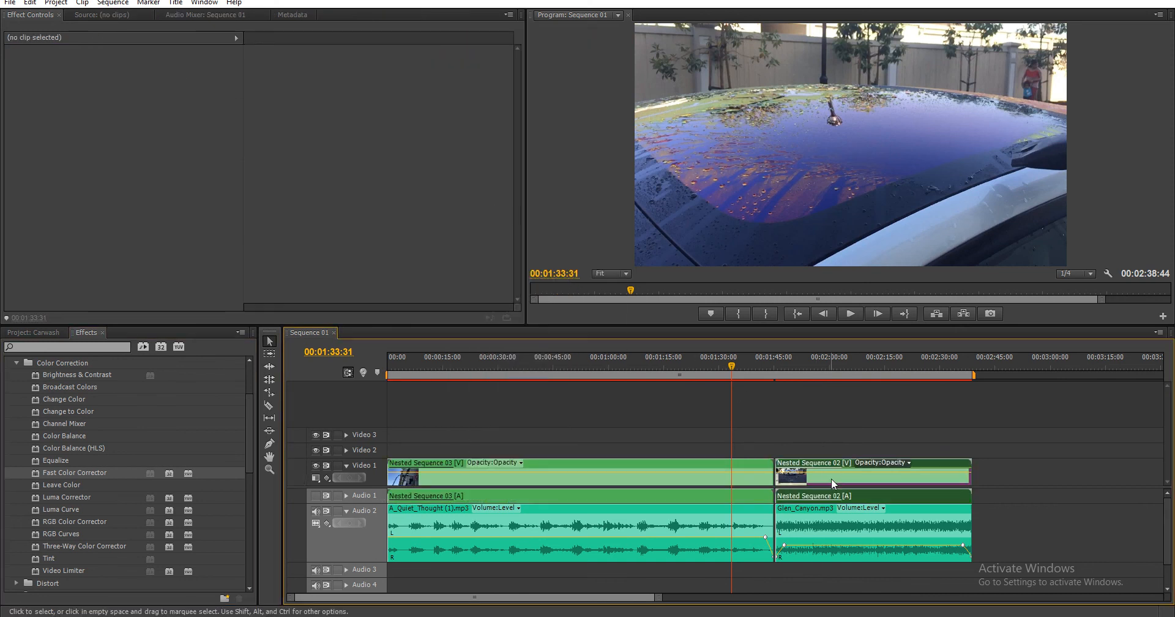
- Copy the Fast Color Corrector settings from the nested second section and paste them as attributes onto the nested first section
left_click(831, 478)
right_click(831, 479)
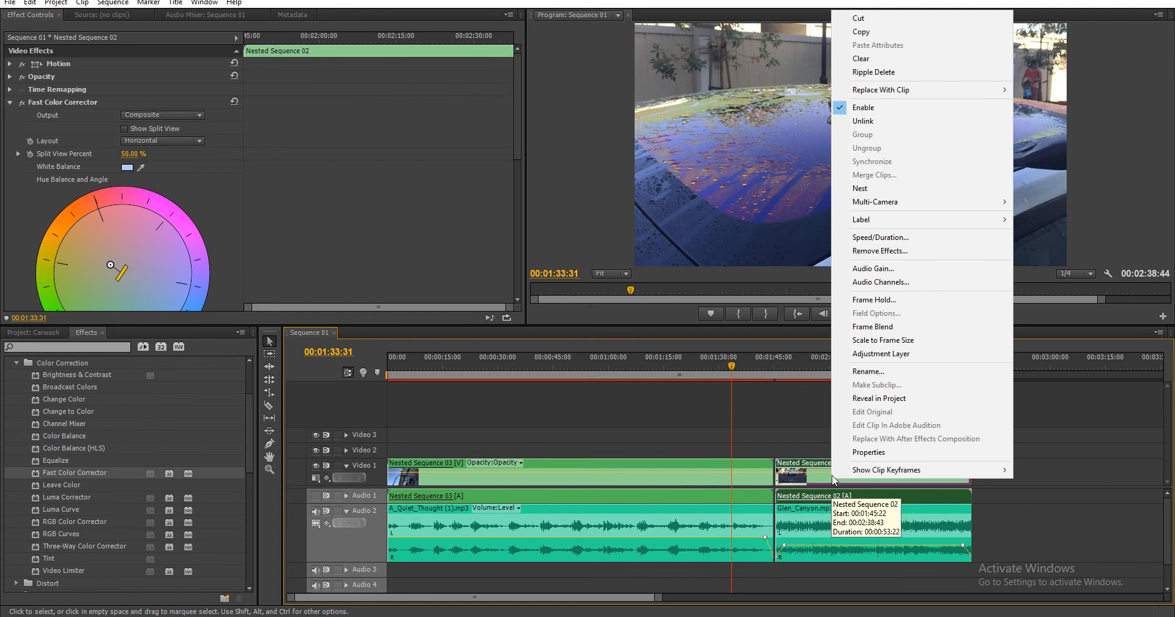
left_click(879, 32)
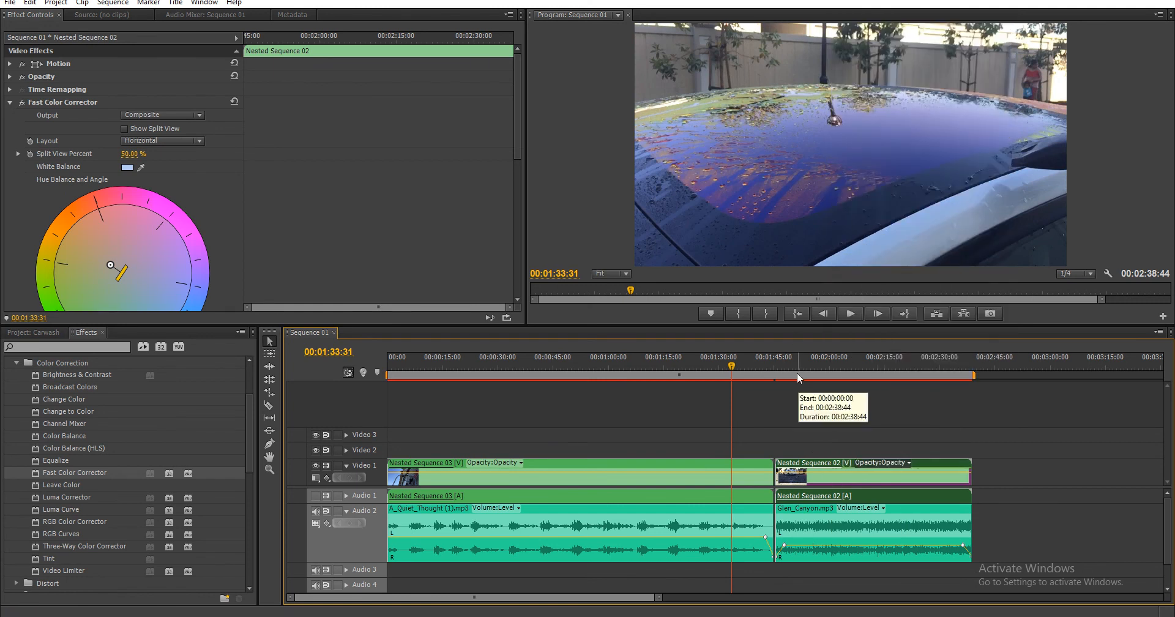
left_click(733, 475)
right_click(733, 476)
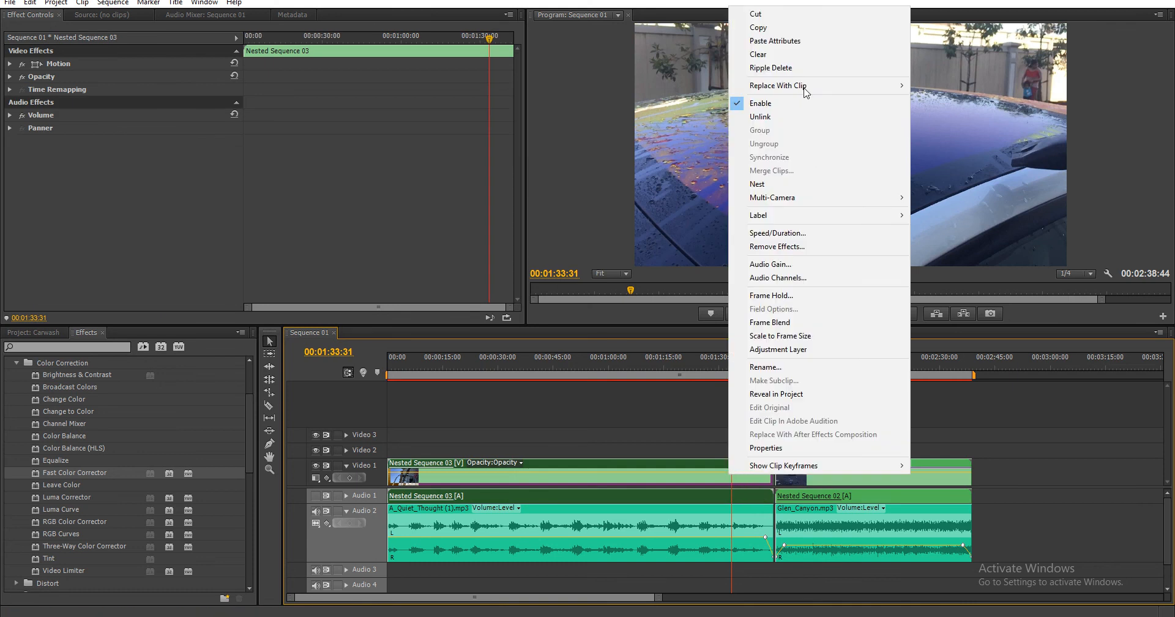
left_click(775, 41)
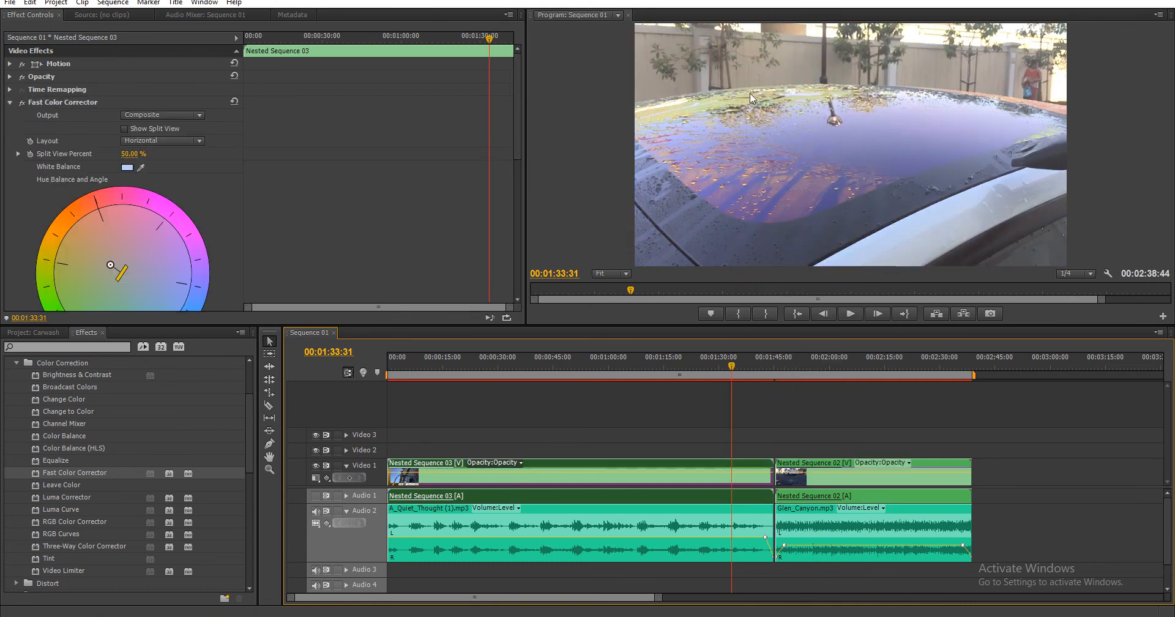
- Preview the color-corrected first section from about 17 seconds and again around 50 seconds, and clear the clip selection
left_click_drag(400, 364, 449, 361)
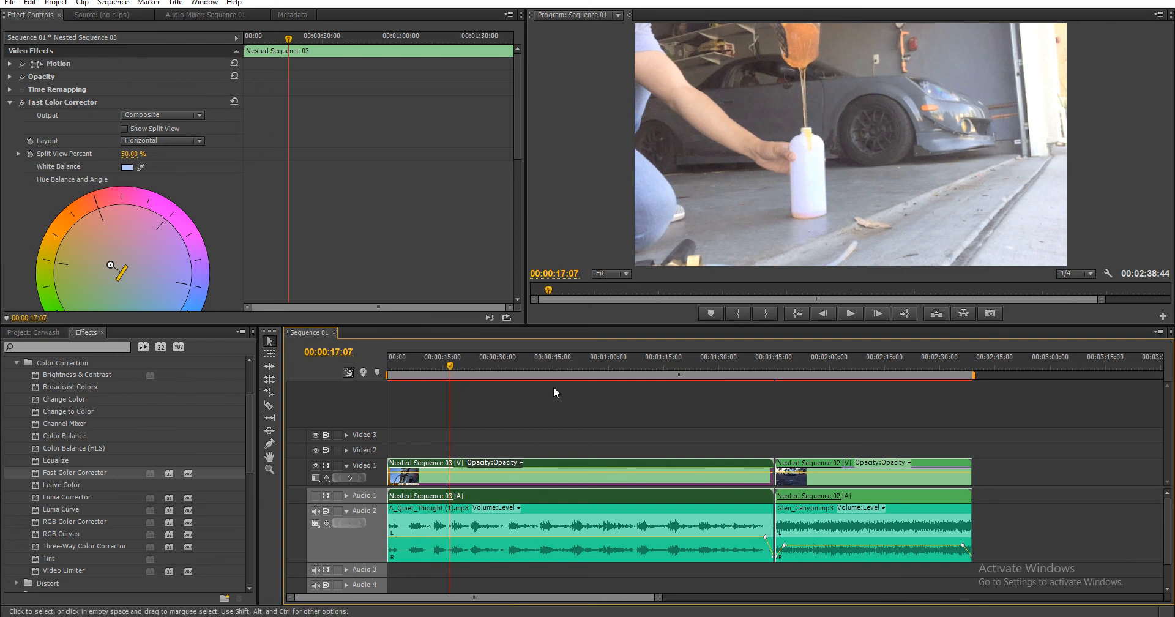
key("space")
left_click(571, 361)
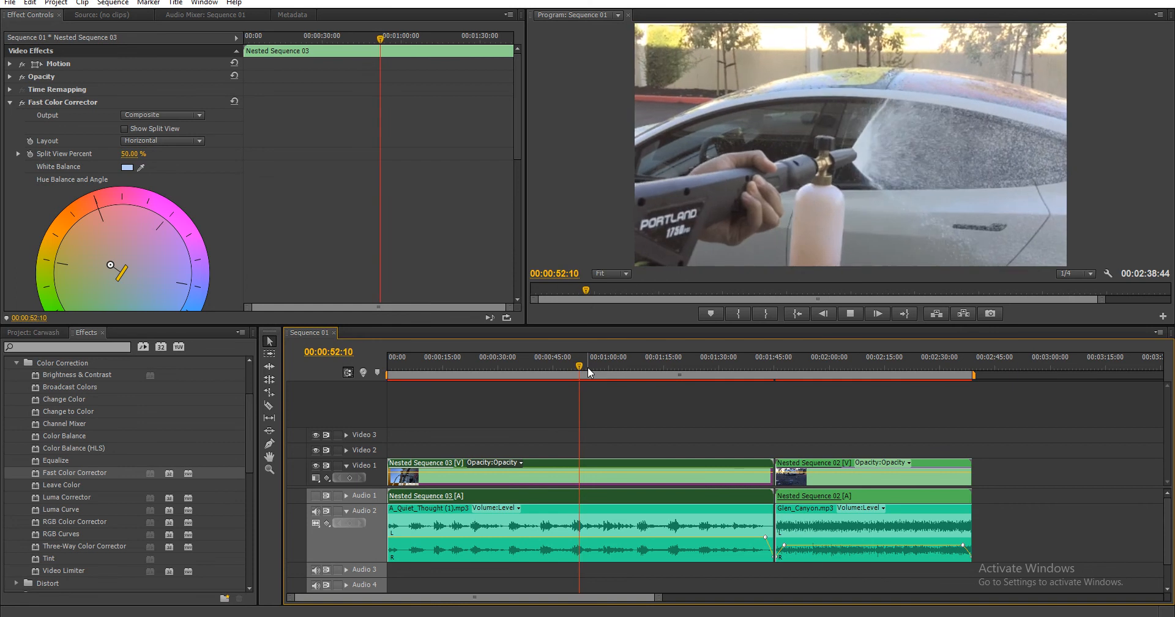
key("space")
left_click(678, 416)
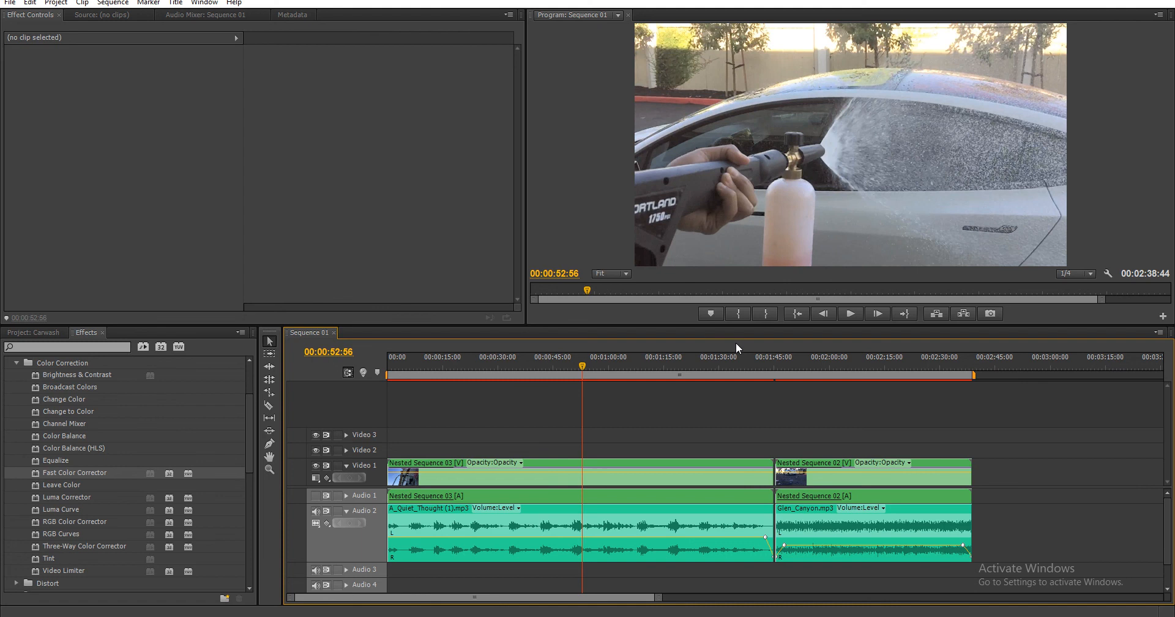
left_click(410, 241)
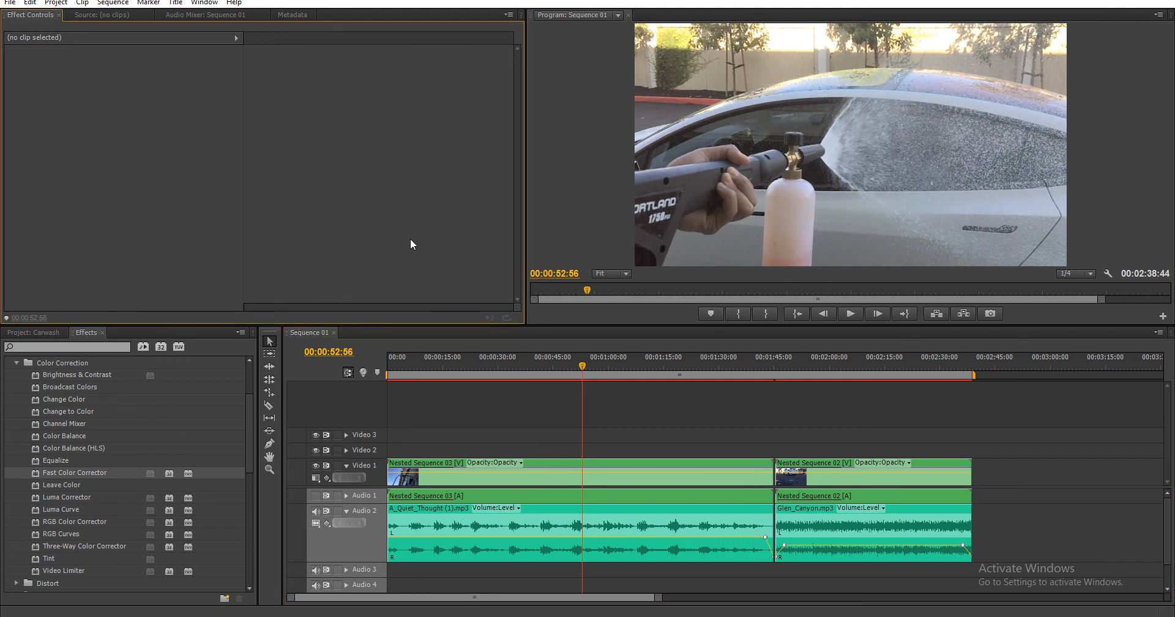
left_click(635, 424)
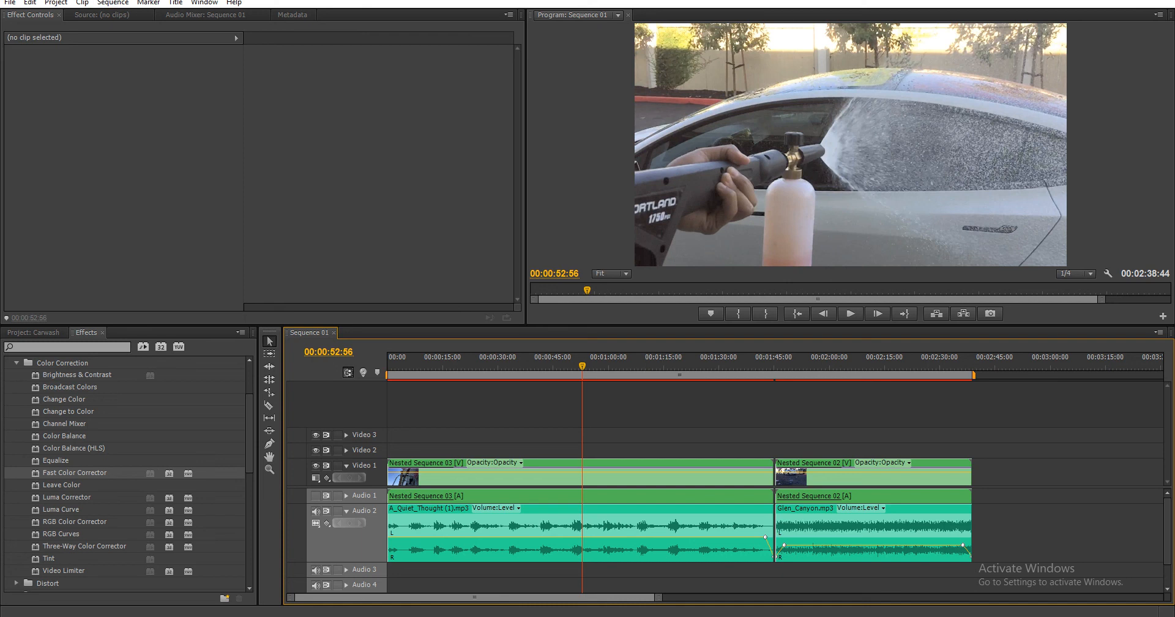
- Open the media export settings for Sequence 01 and choose the H.264 format with the YouTube HD 1080p 29.97 preset
left_click(9, 3)
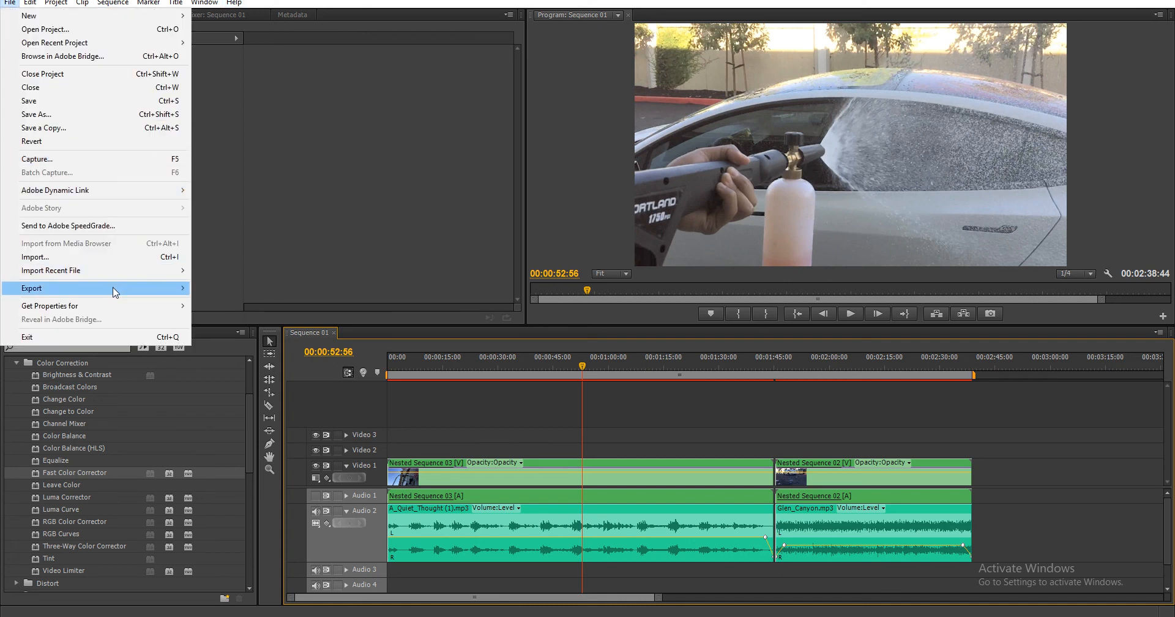
mouse_move(115, 291)
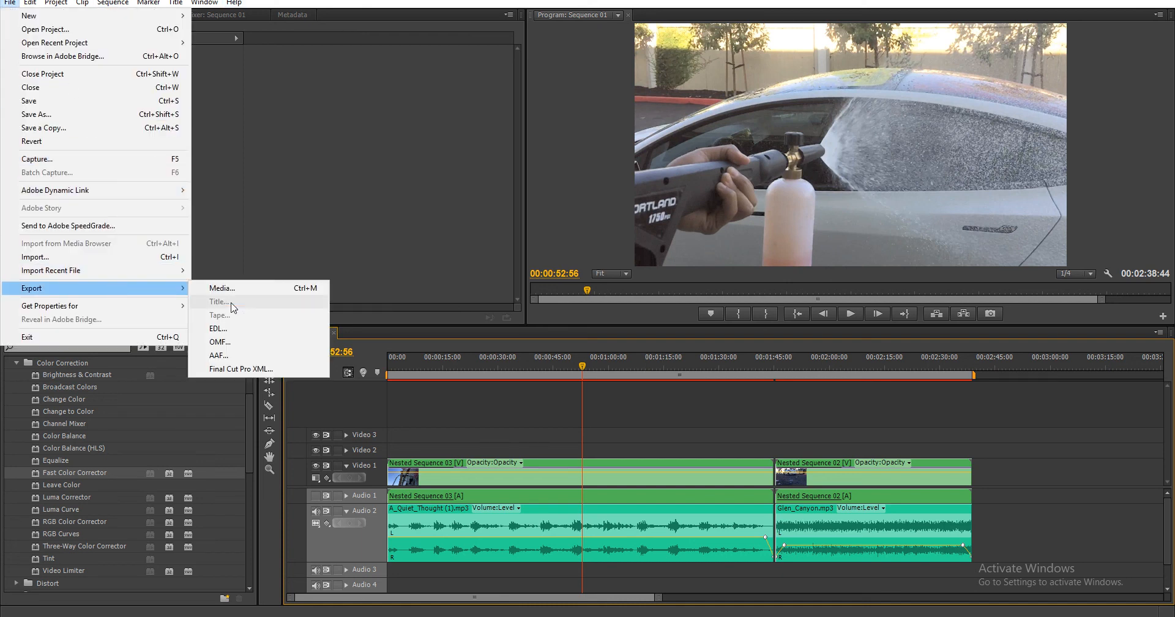
left_click(300, 290)
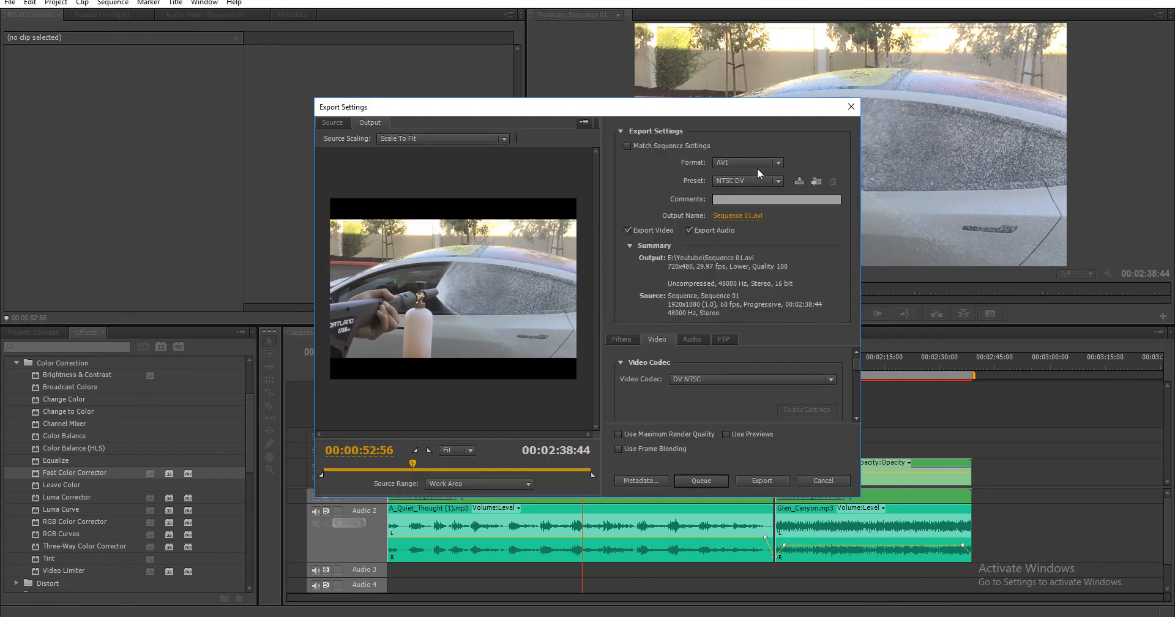
left_click(758, 168)
left_click(777, 342)
left_click(757, 185)
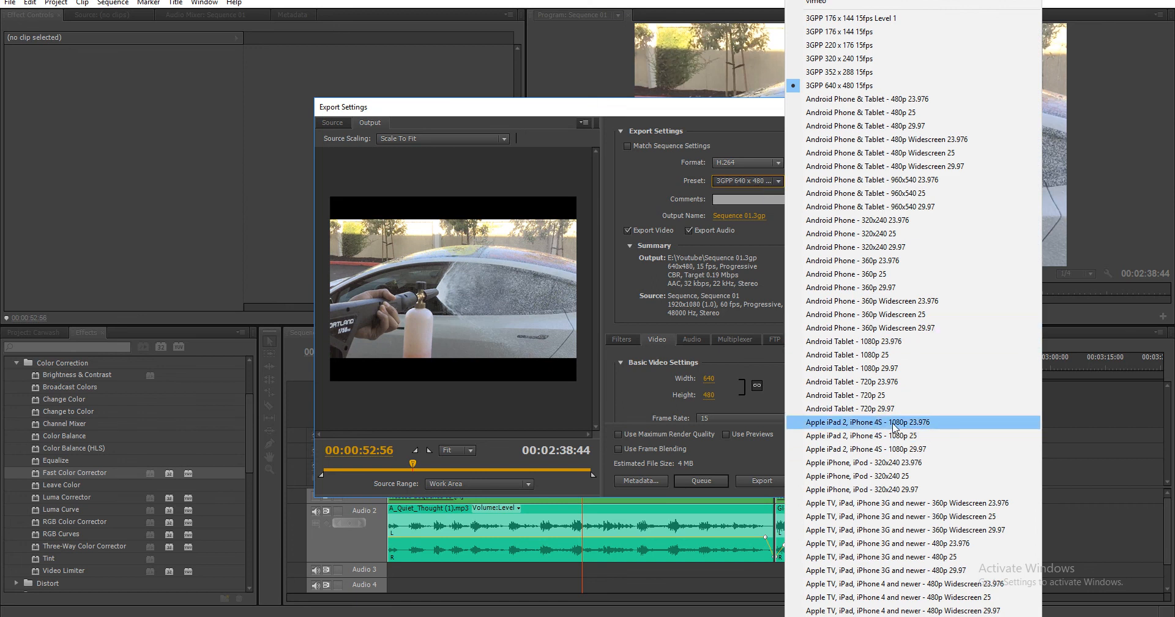
scroll(893, 427, "down", 9)
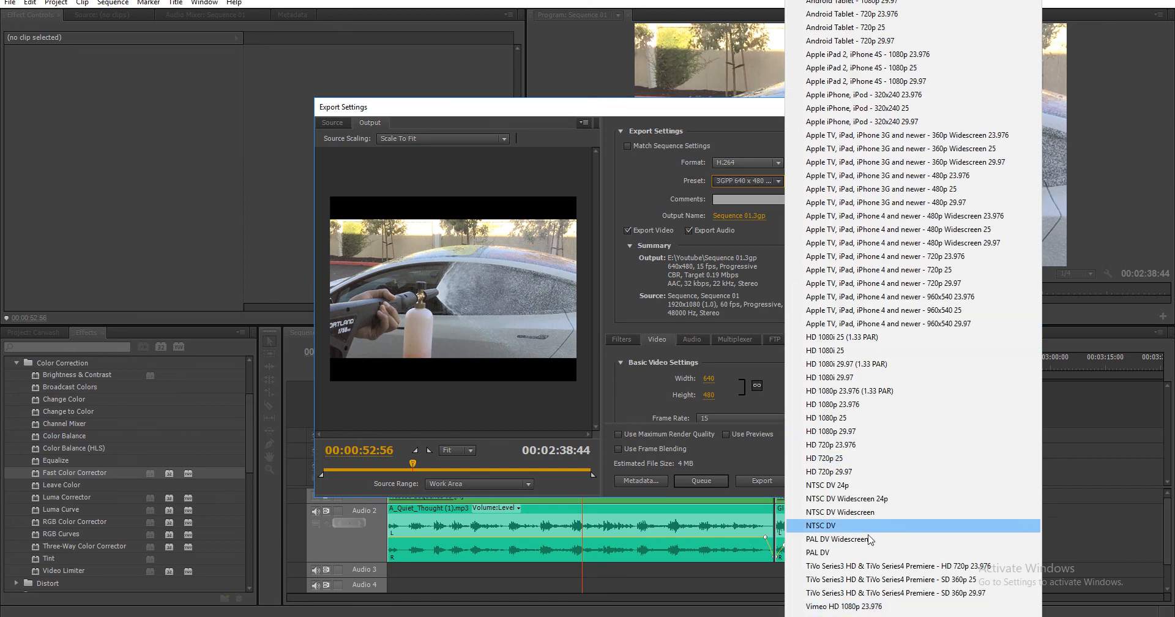
scroll(881, 549, "down", 4)
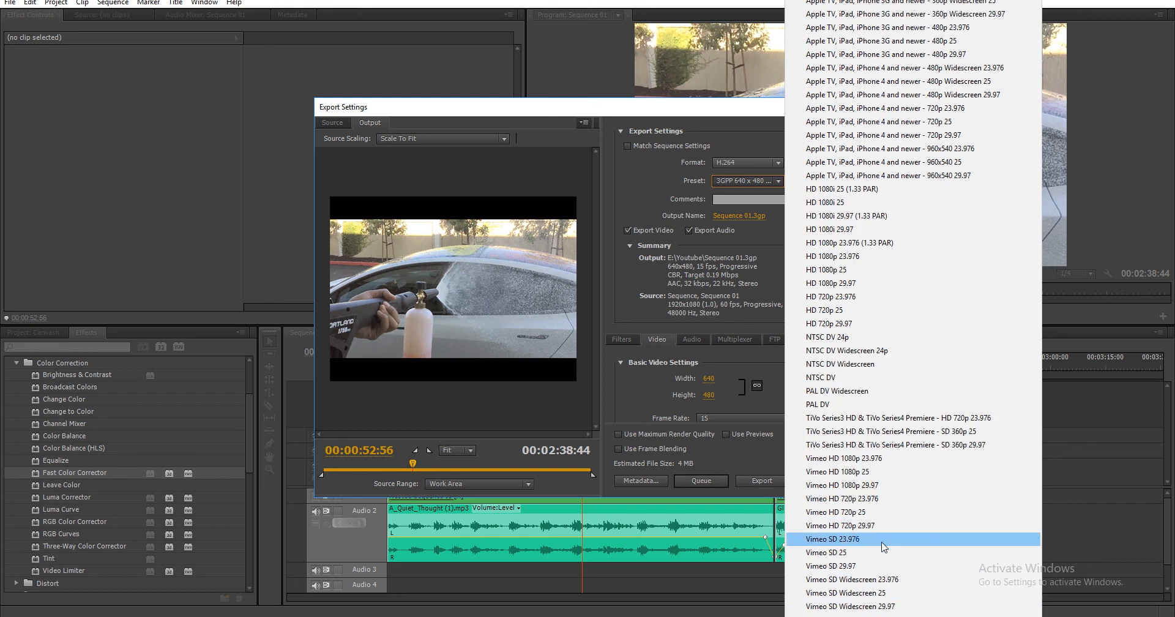
scroll(876, 606, "down", 5)
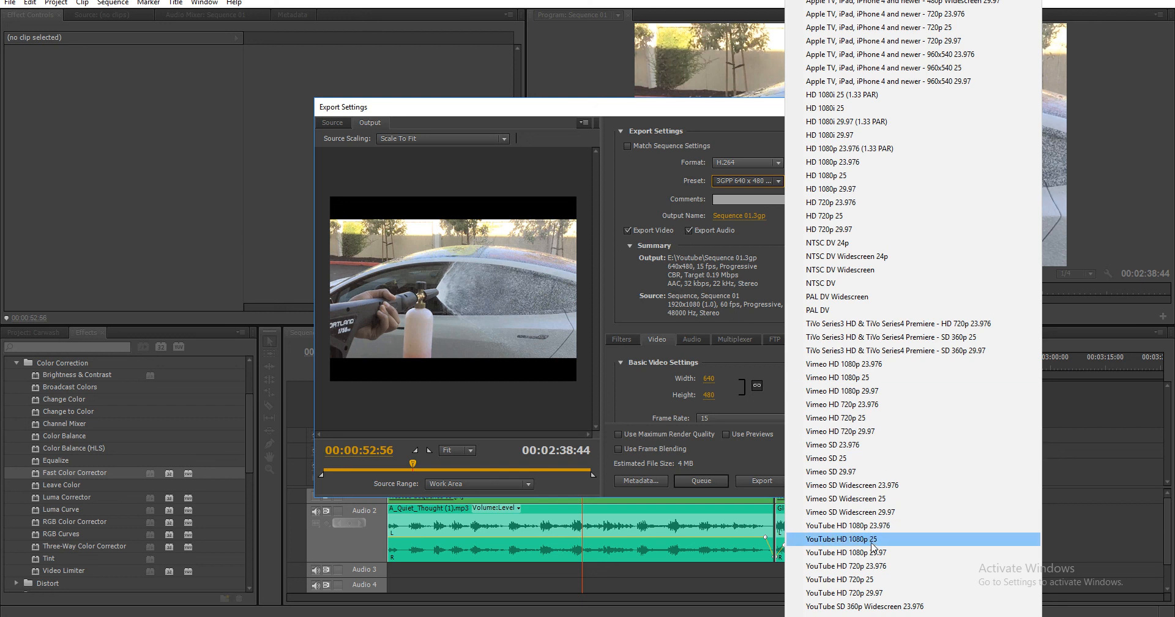
scroll(881, 567, "down", 2)
scroll(880, 553, "down", 1)
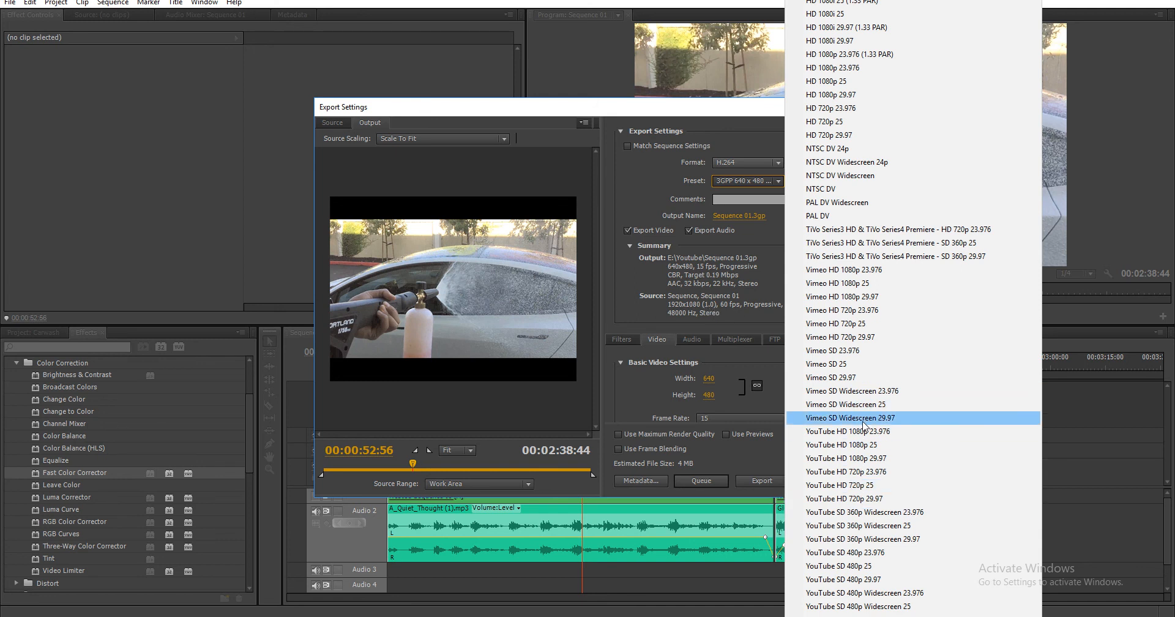
left_click(866, 458)
- Try to set the export frame rate to 60 fps
left_click(765, 417)
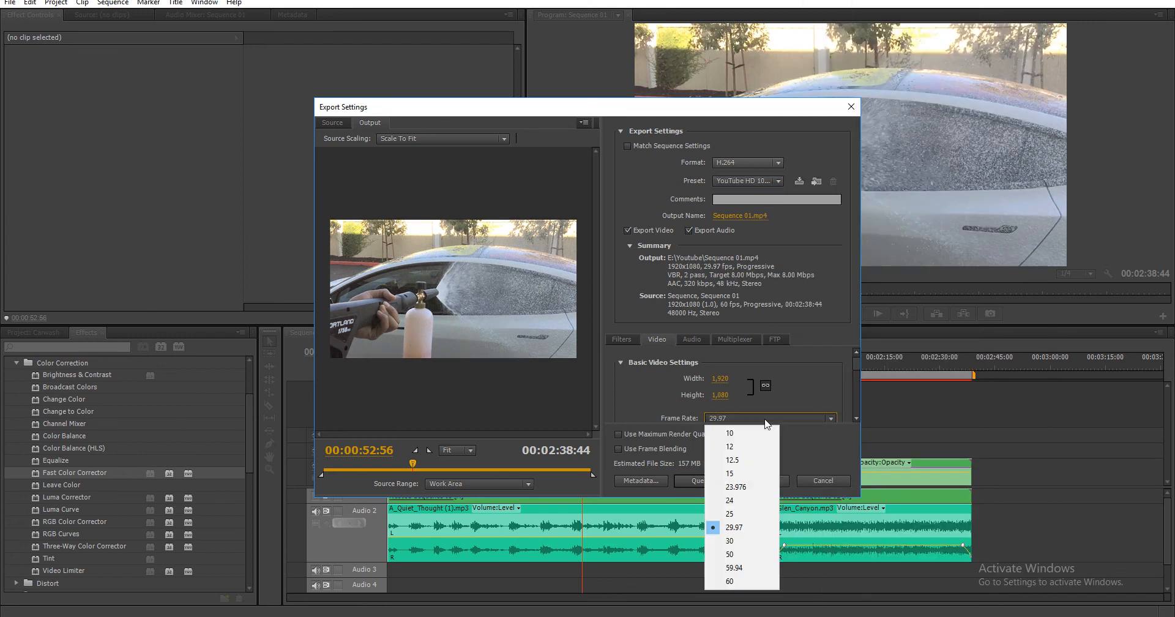
left_click(727, 578)
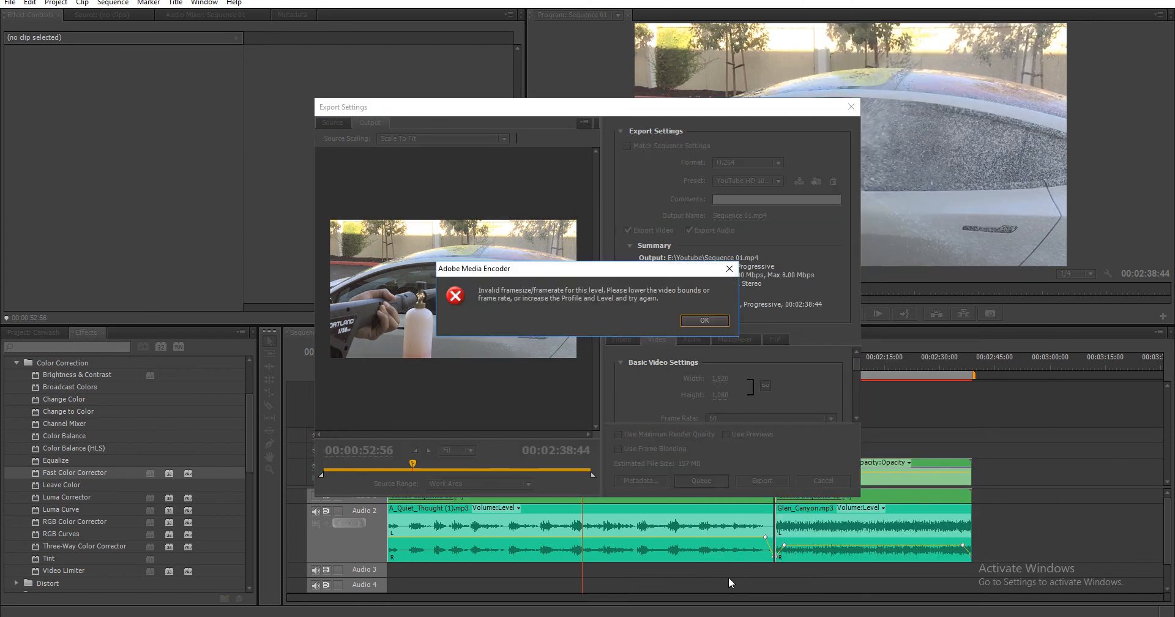
left_click(707, 322)
- Set the export frame rate to 30 fps and the pixel aspect ratio to D1/DV NTSC (0.9091)
left_click(766, 417)
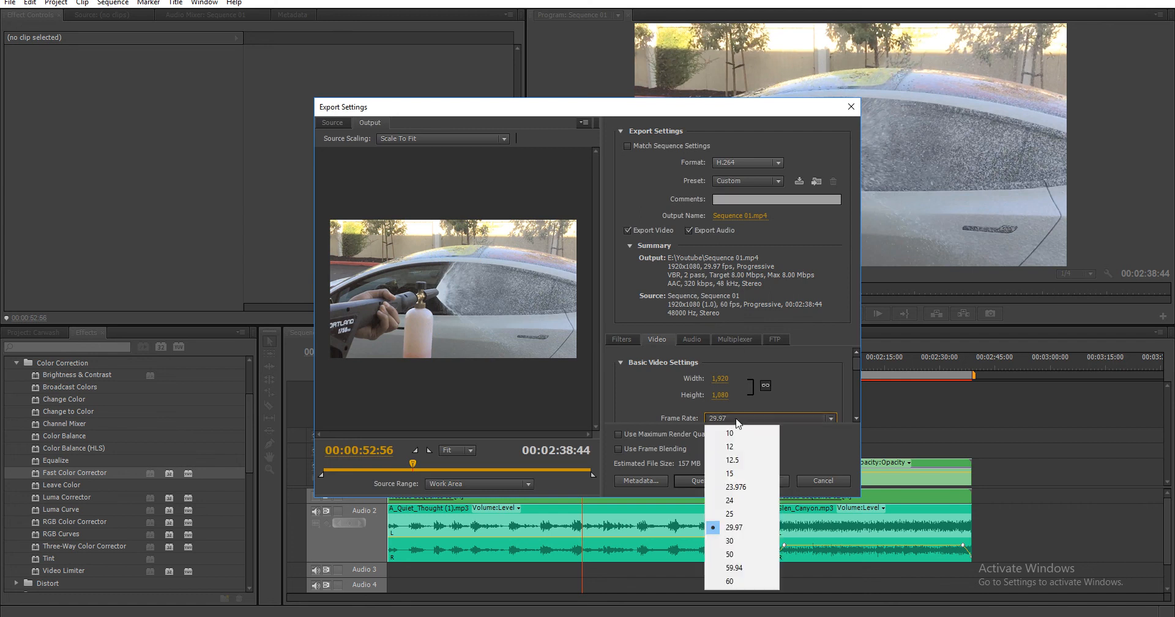
left_click(739, 540)
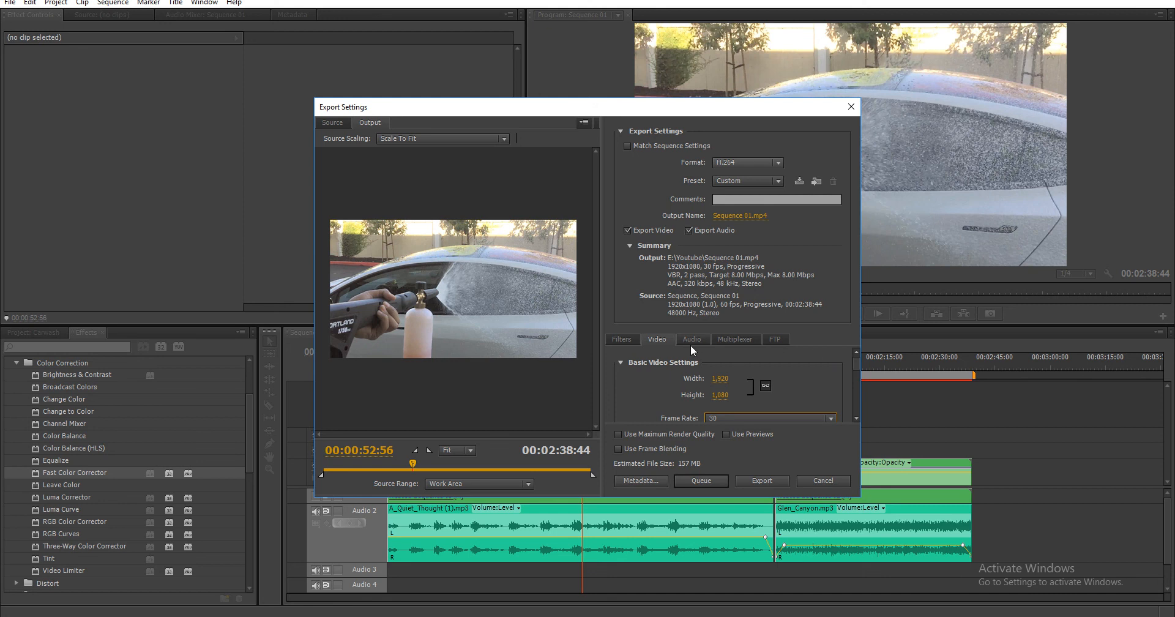
scroll(854, 372, "down", 3)
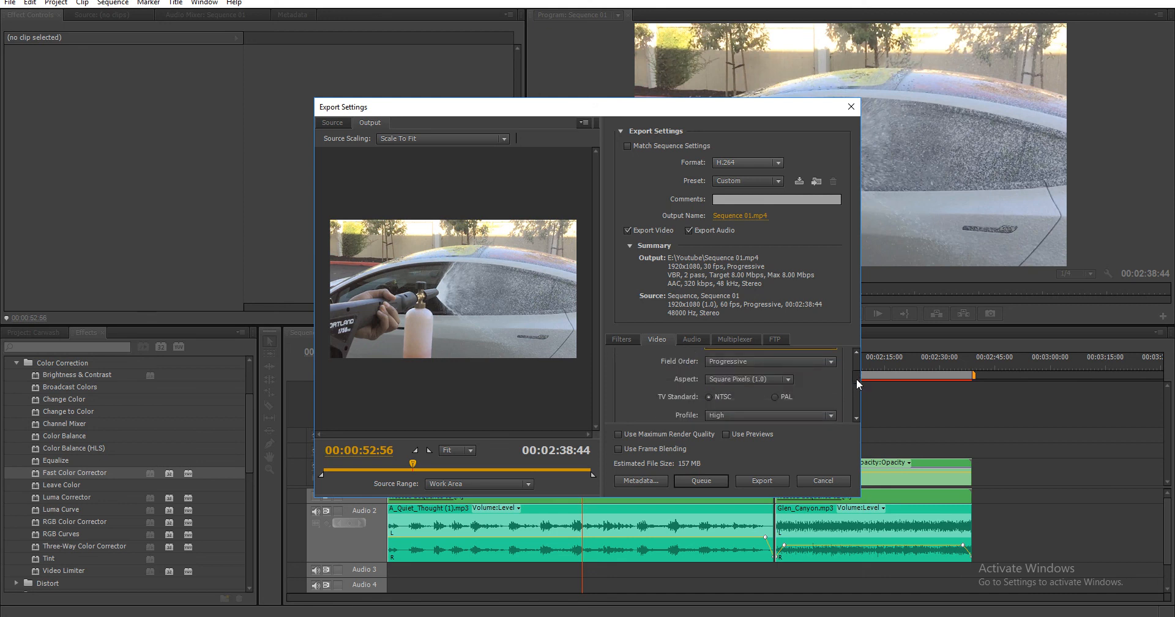
left_click(764, 382)
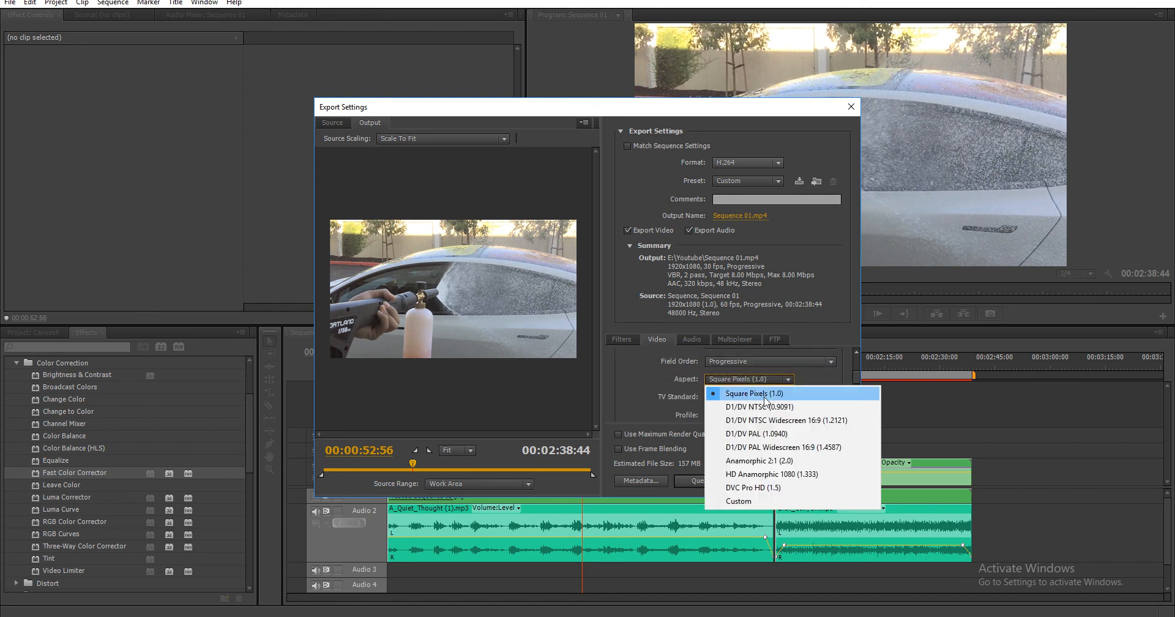
left_click(764, 405)
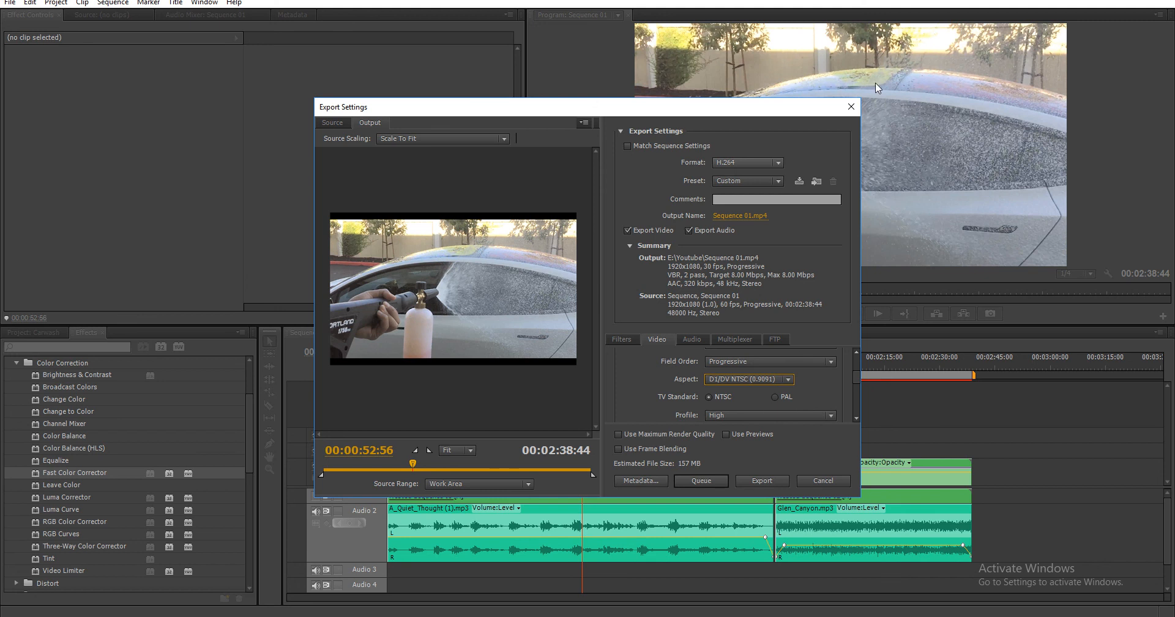
left_click(760, 380)
left_click(758, 404)
- Name the output file Carwash in the Youtube\Carwash folder and start exporting the sequence
left_click(752, 217)
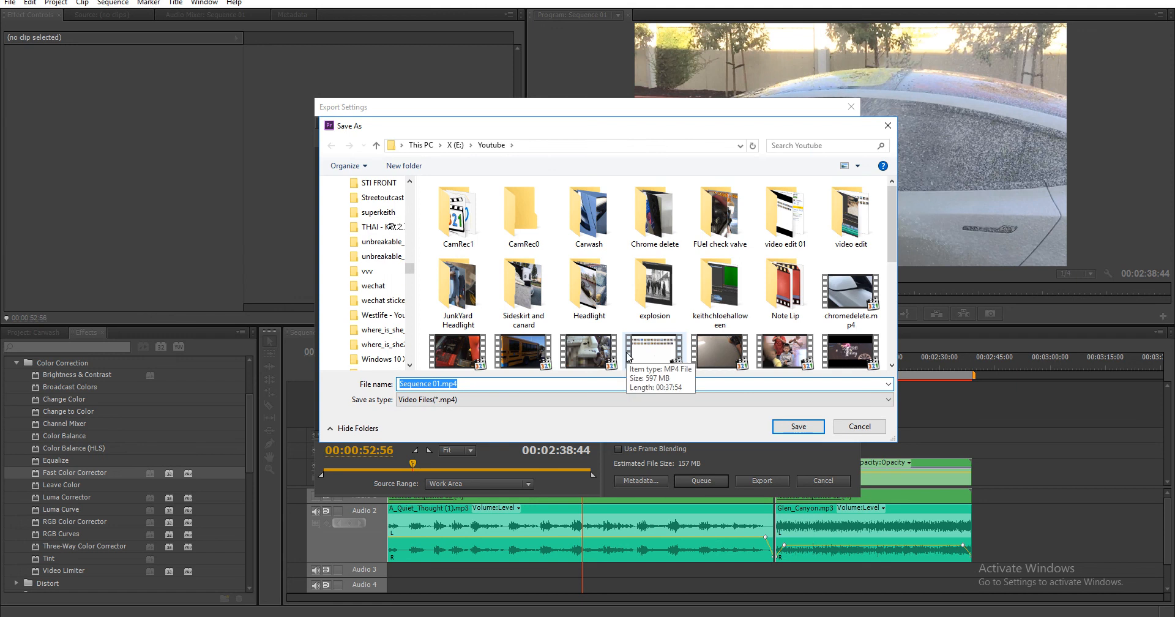
type("carwash")
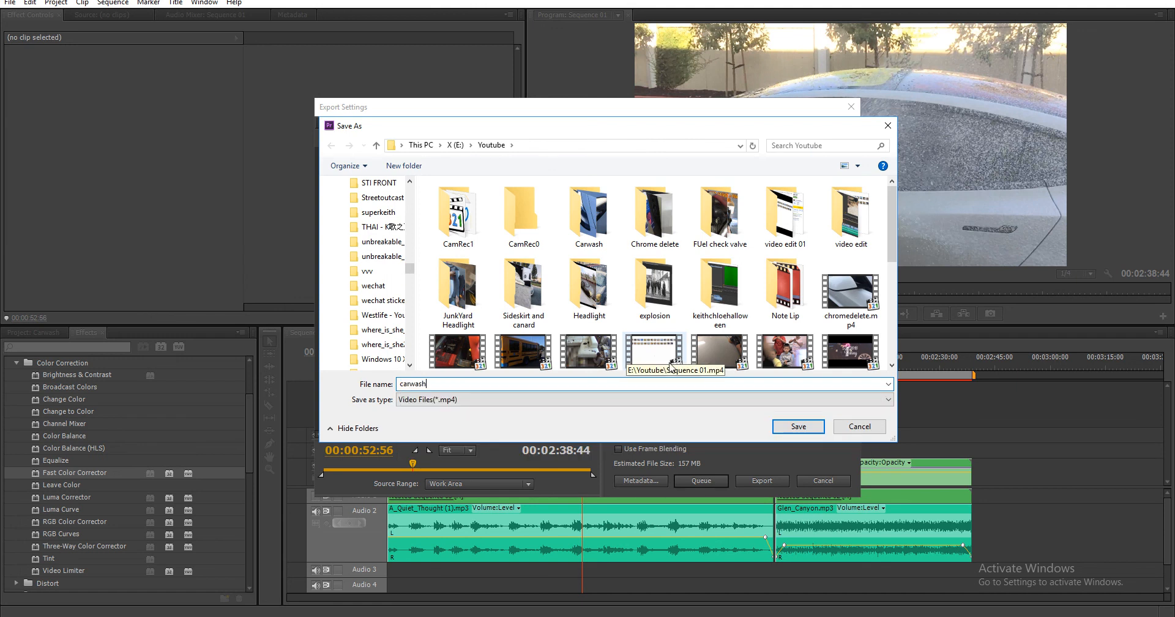
left_click(817, 429)
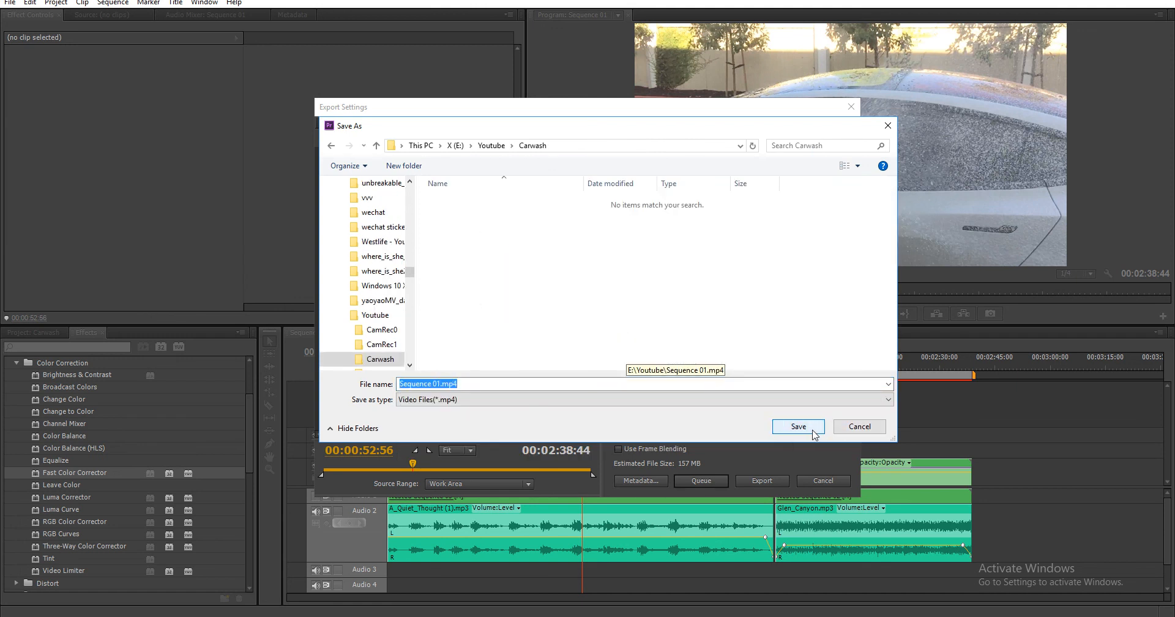
double_click(700, 392)
triple_click(700, 393)
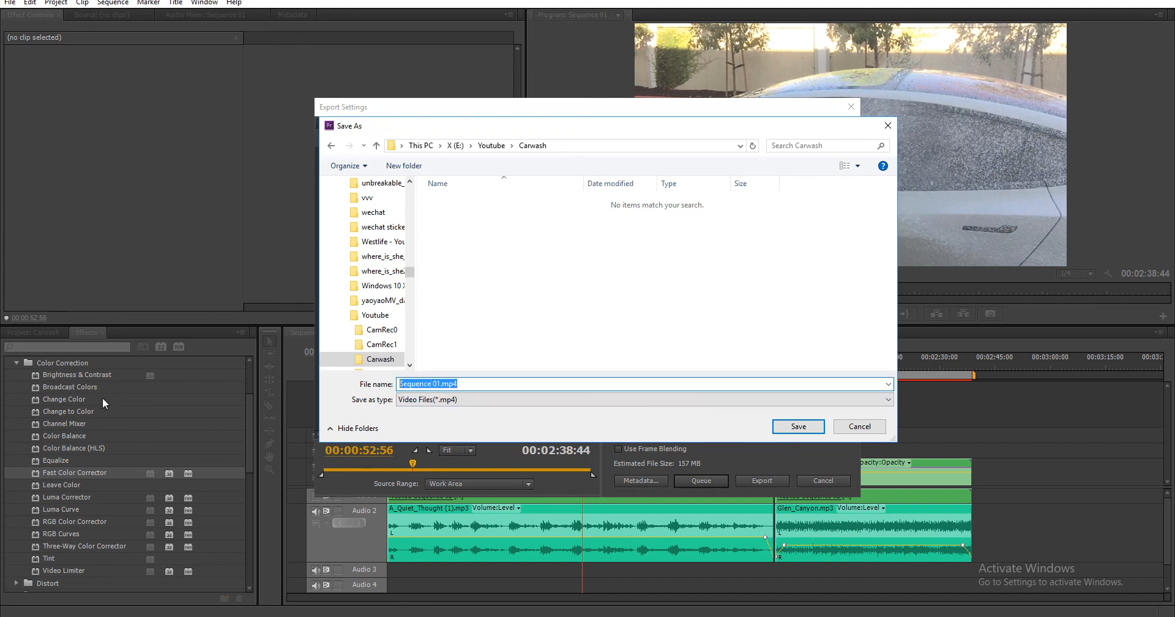
type("Carwash")
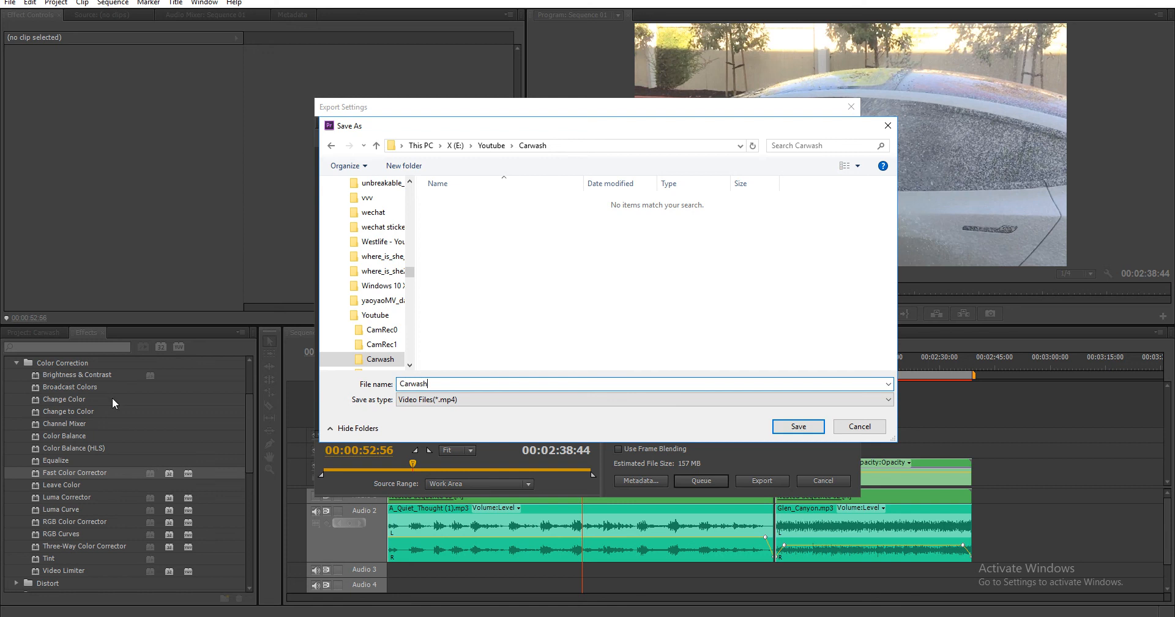
left_click(792, 431)
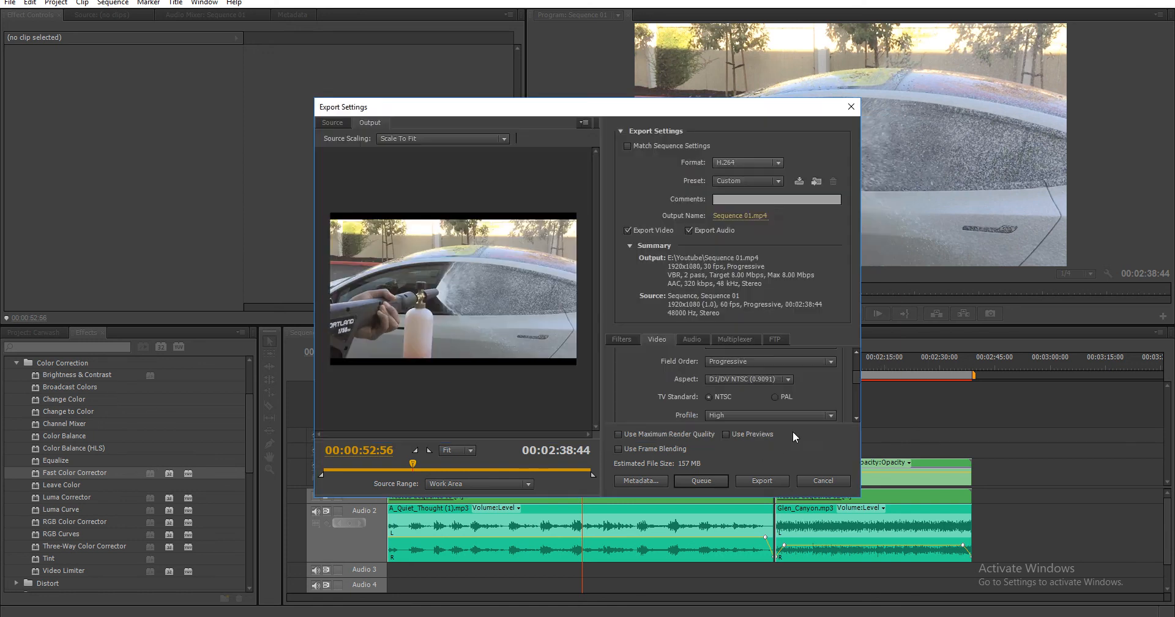
left_click(773, 483)
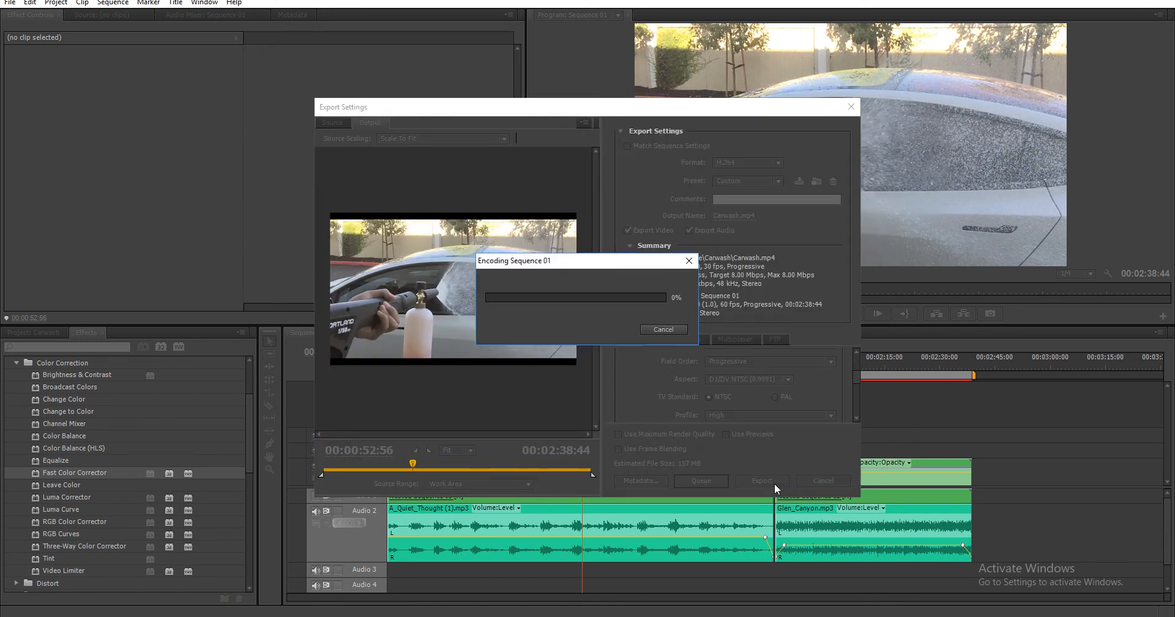